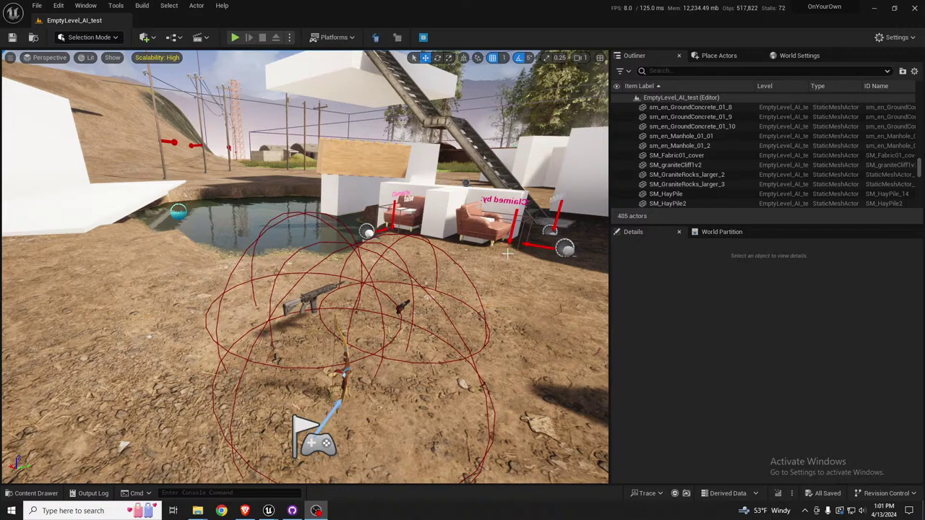
pyautogui.moveTo(509, 253); pyautogui.dragTo(497, 268, button='right')
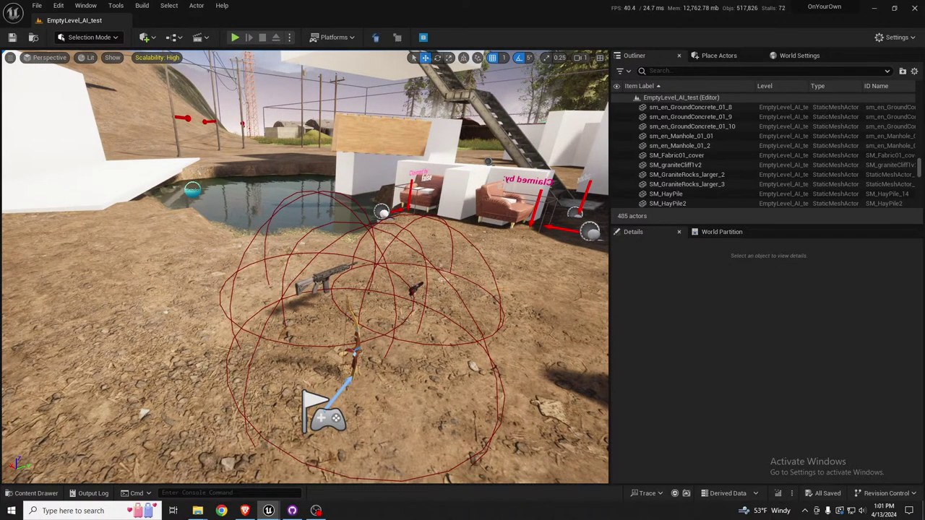
pyautogui.moveTo(924, 128); pyautogui.dragTo(0, 153)
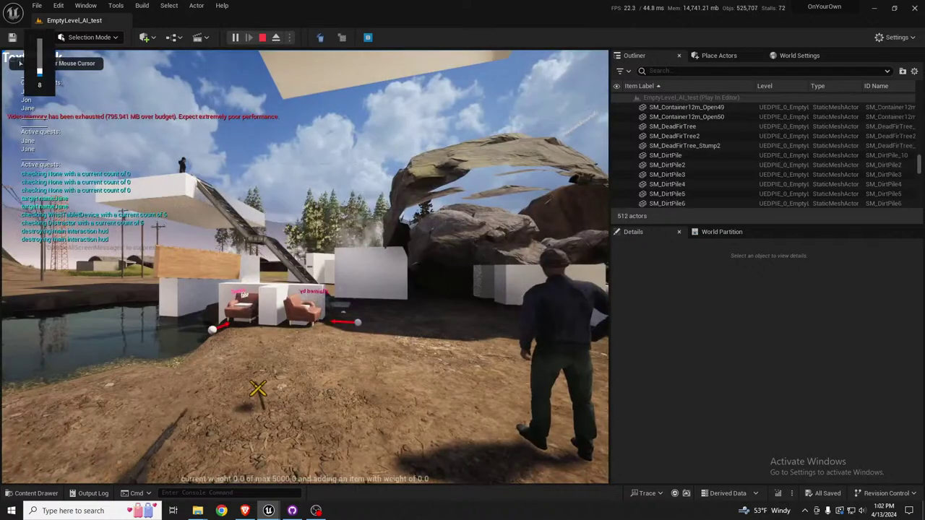
pyautogui.press('w')
pyautogui.press('w')
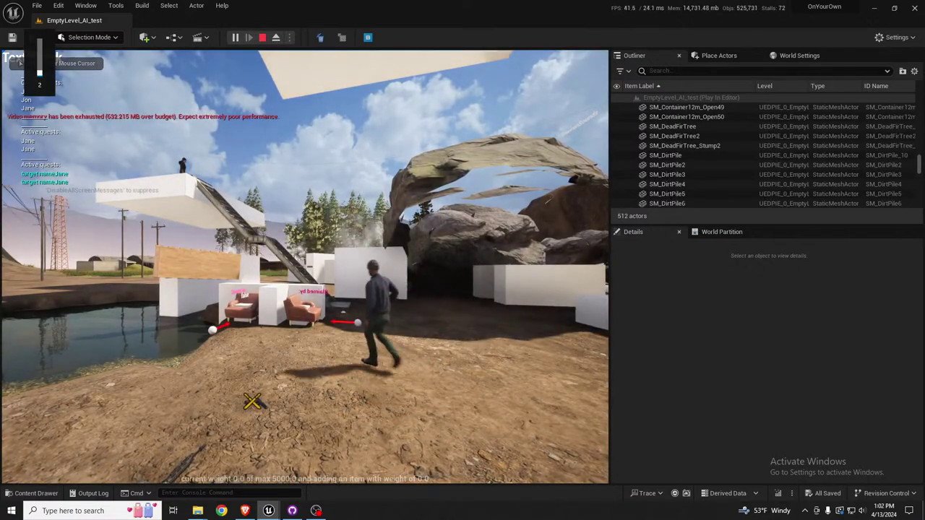
# Widen the running game's viewport, switch it to full screen and return control to the game.
pyautogui.hotkey('shift', 'F1')
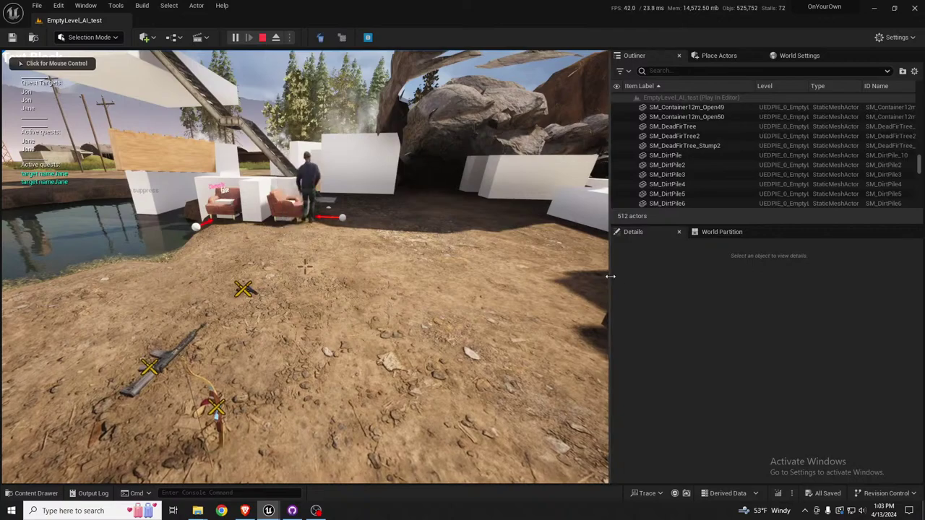
pyautogui.moveTo(609, 275); pyautogui.dragTo(746, 265)
pyautogui.click(374, 267)
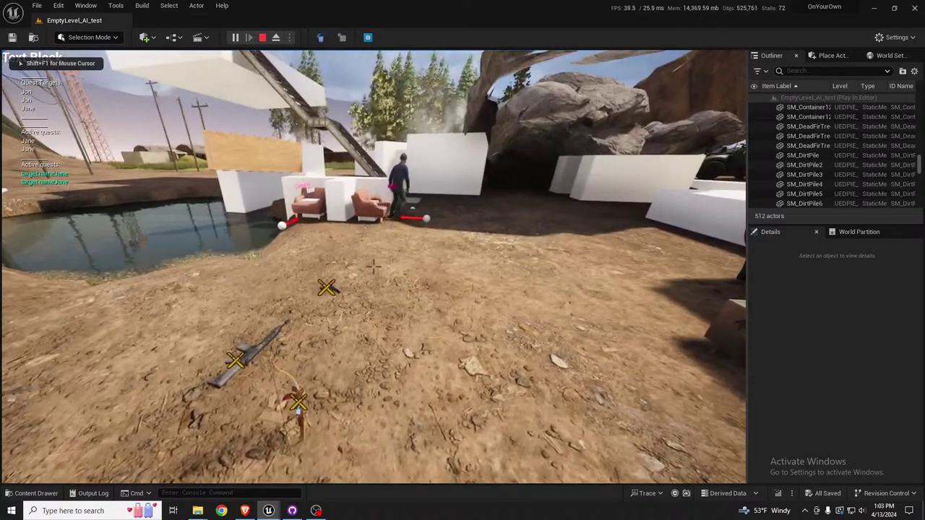
pyautogui.hotkey('shift', 'F1')
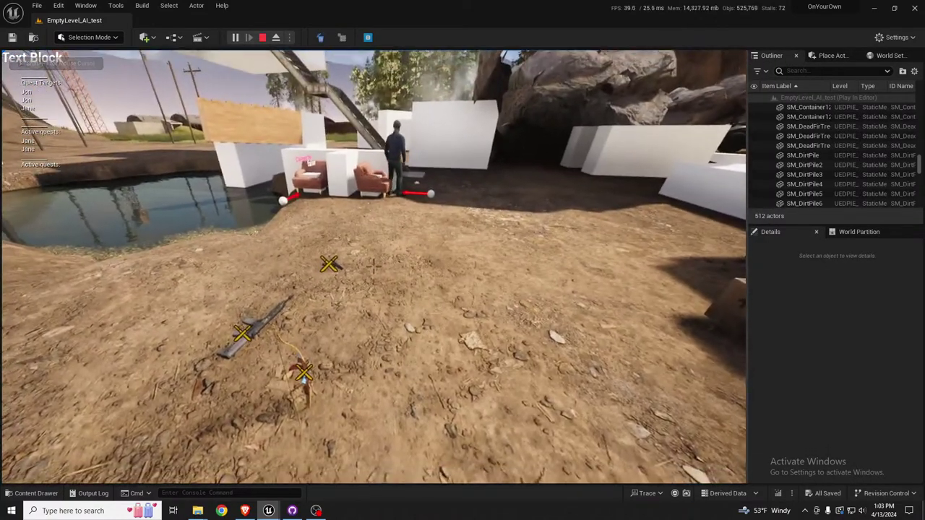
pyautogui.press('F11')
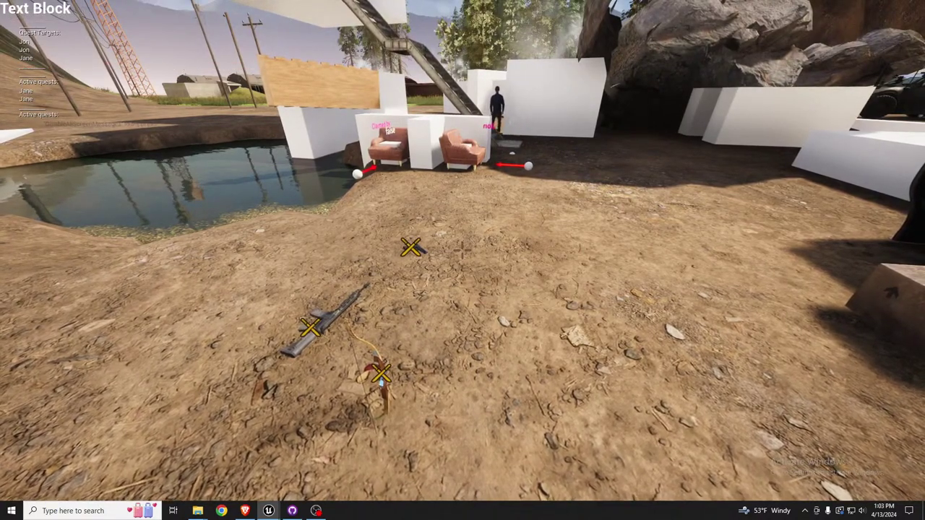
pyautogui.click(462, 250)
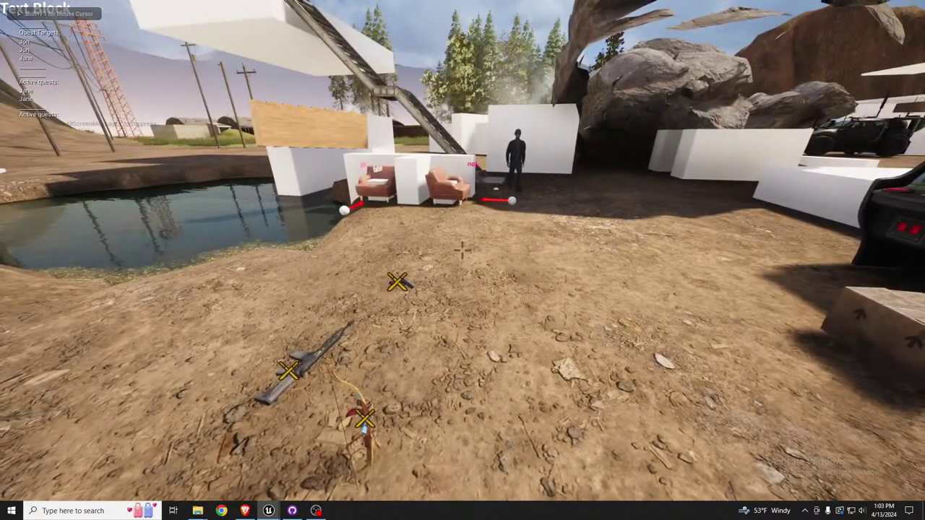
# Bring up the handheld quest device, walk through the level with it and pick up the pistol.
pyautogui.press('Tab')
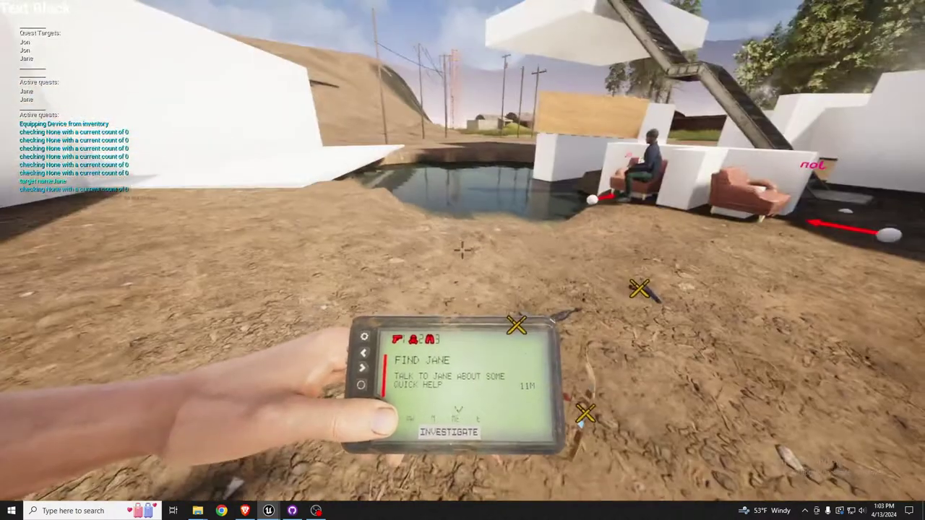
pyautogui.press('d')
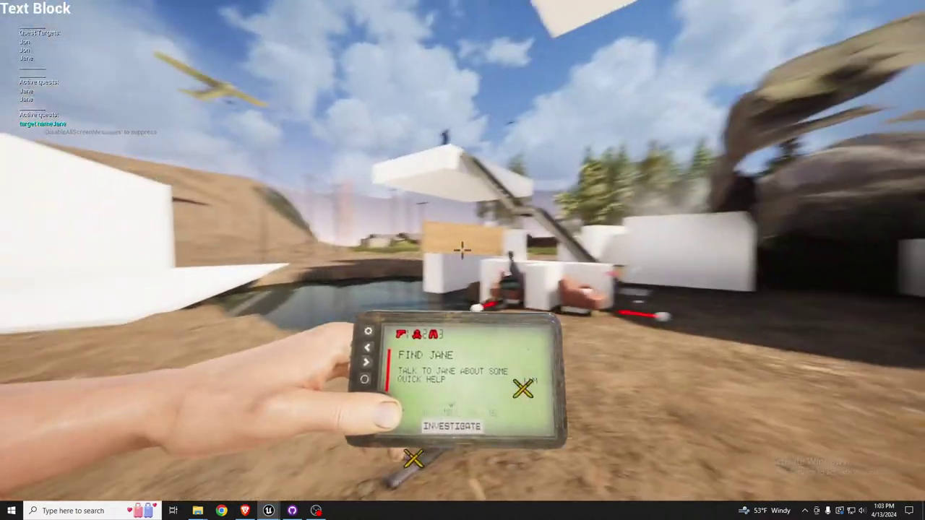
pyautogui.press('a')
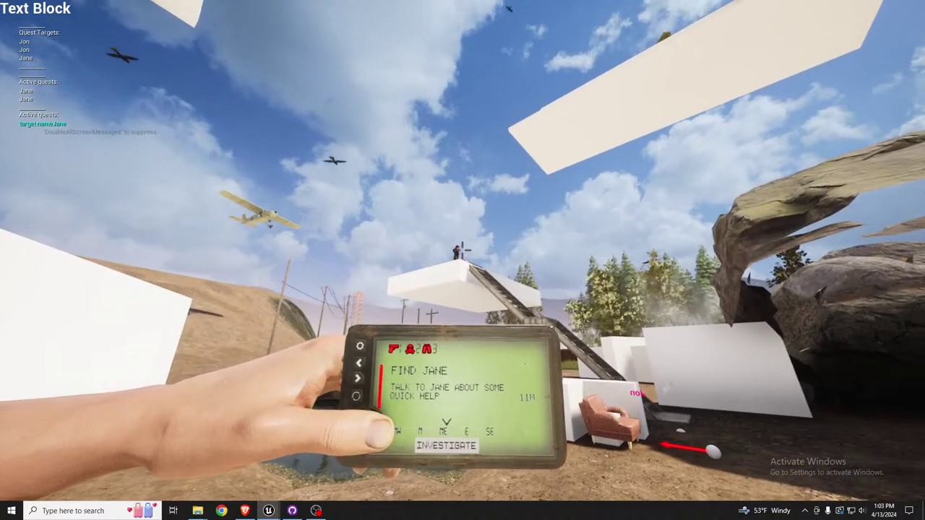
pyautogui.press('w')
pyautogui.press('e')
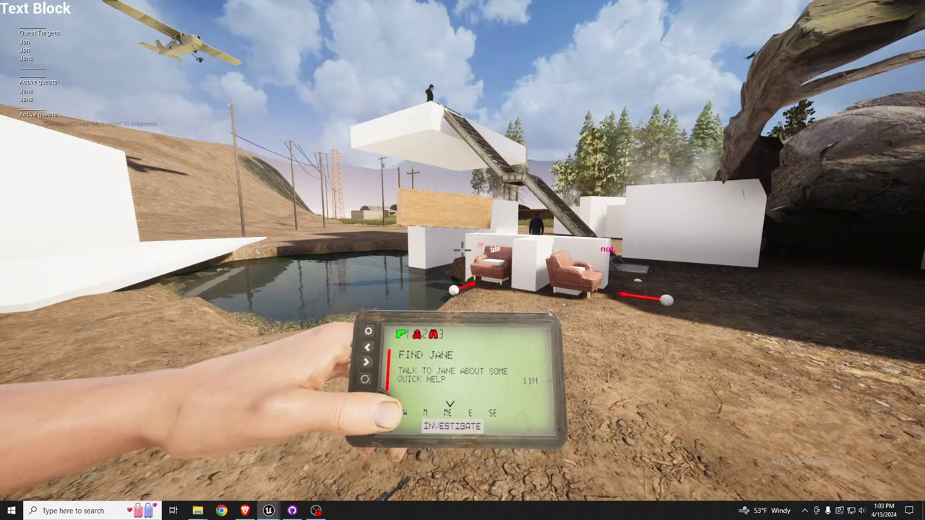
# Pause the game, enable Use HUD in the Game settings and resume playing.
pyautogui.press('Escape')
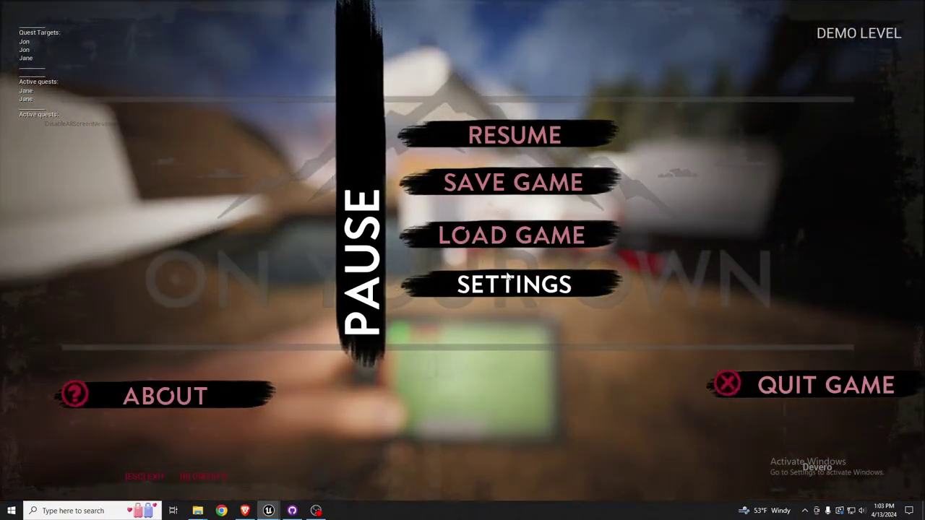
pyautogui.click(507, 275)
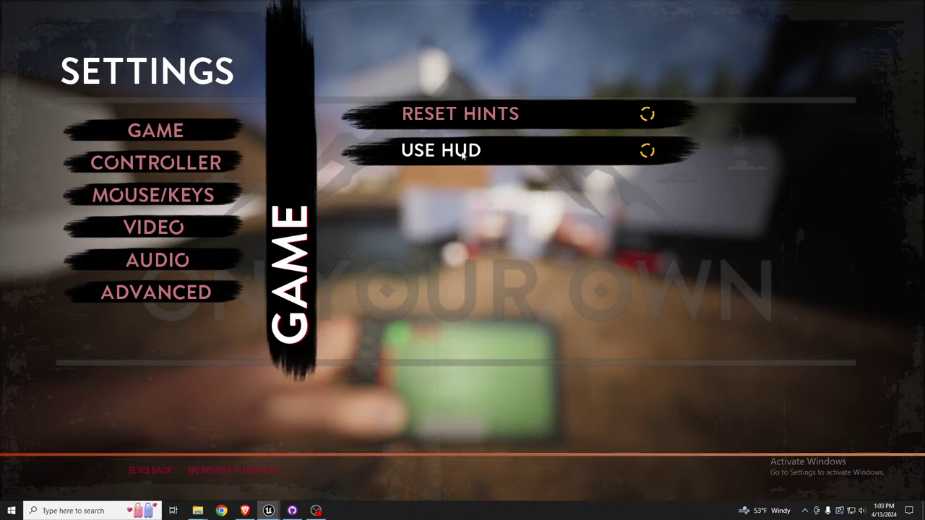
pyautogui.click(463, 155)
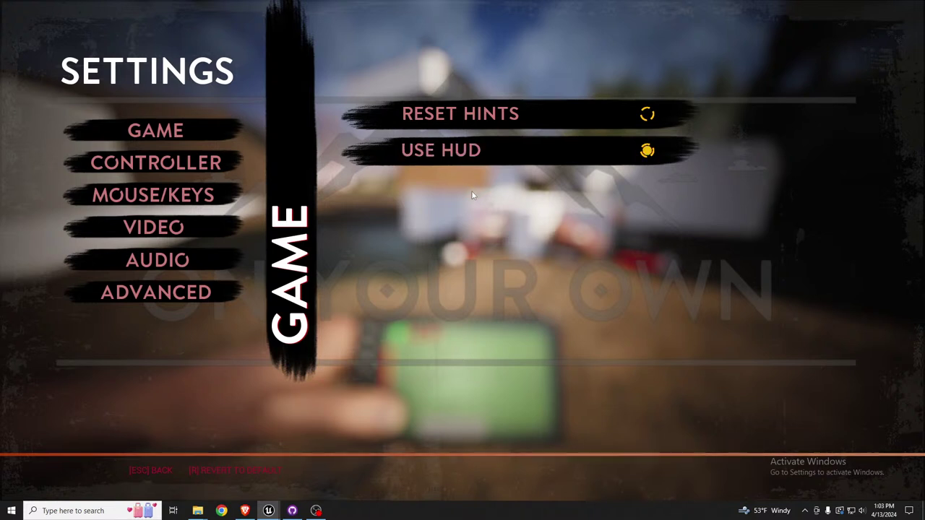
pyautogui.press('Escape')
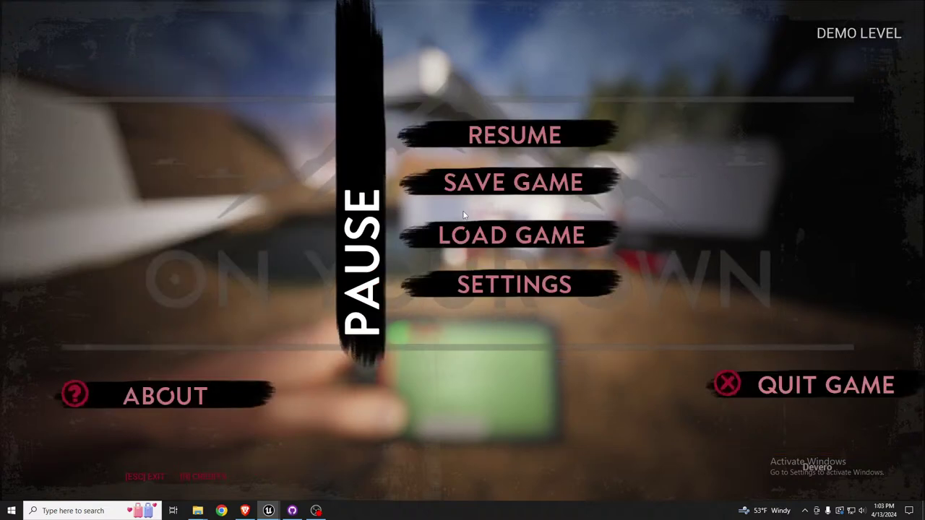
pyautogui.press('Escape')
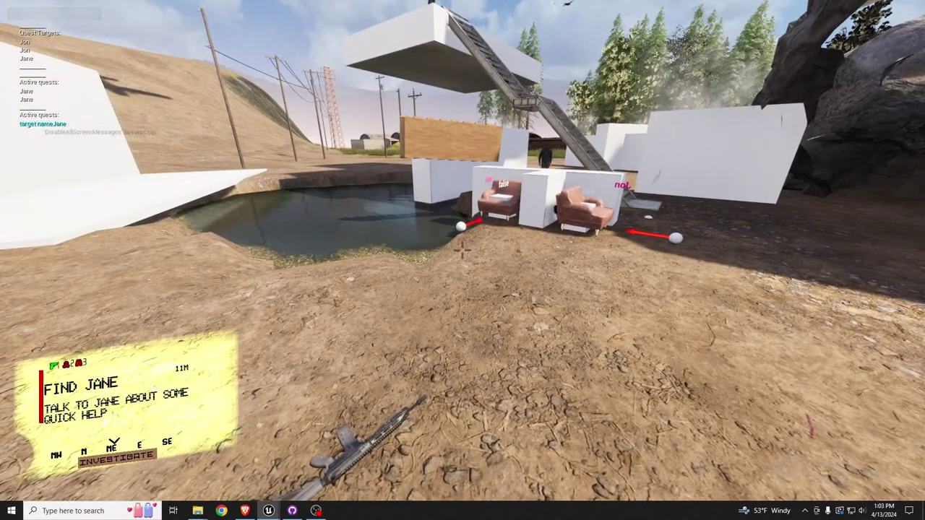
# Move around near the pond and the AR15 to examine the on-screen quest HUD and its compass.
pyautogui.press('w')
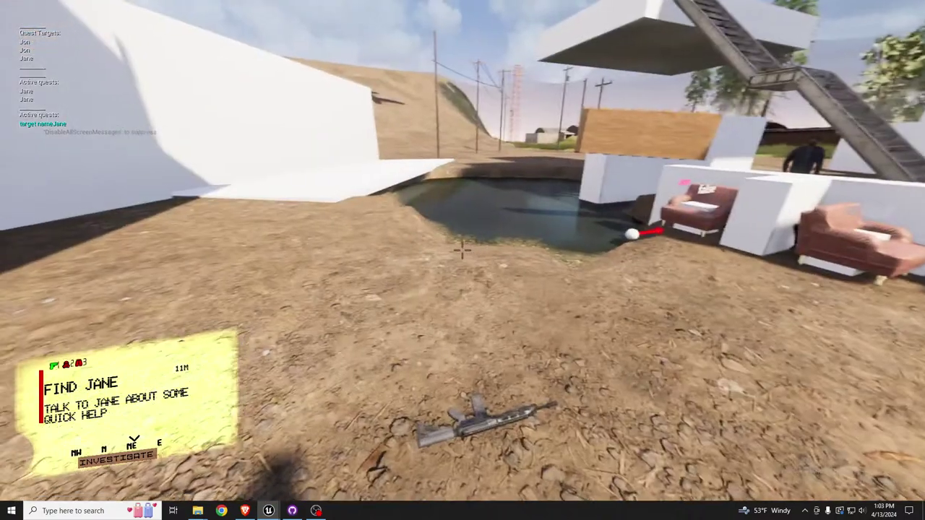
pyautogui.press('s')
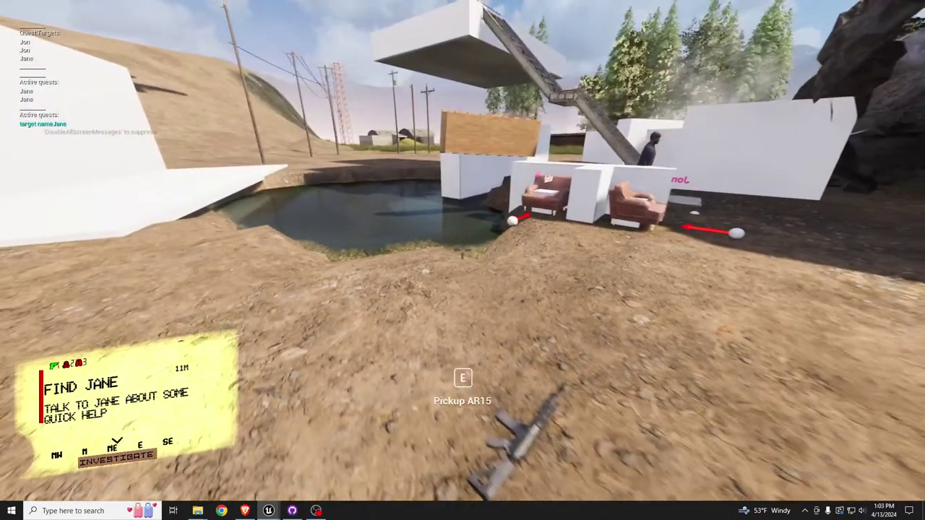
pyautogui.press('d')
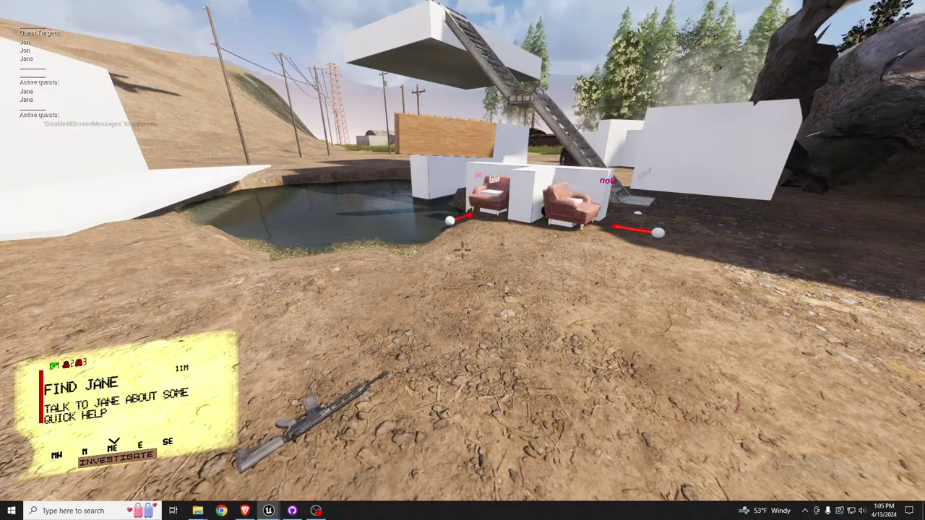
# Disable Use HUD in the Game settings and resume playing with the handheld device.
pyautogui.press('Escape')
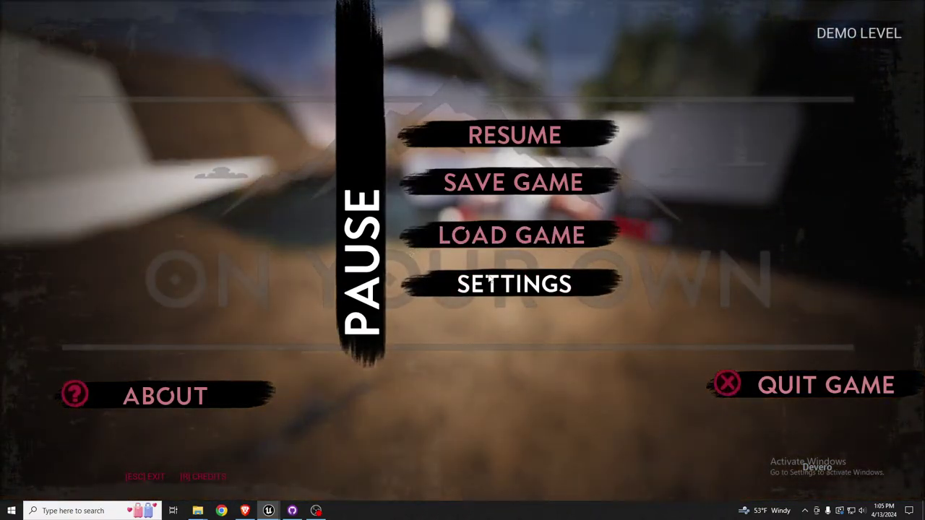
pyautogui.click(499, 284)
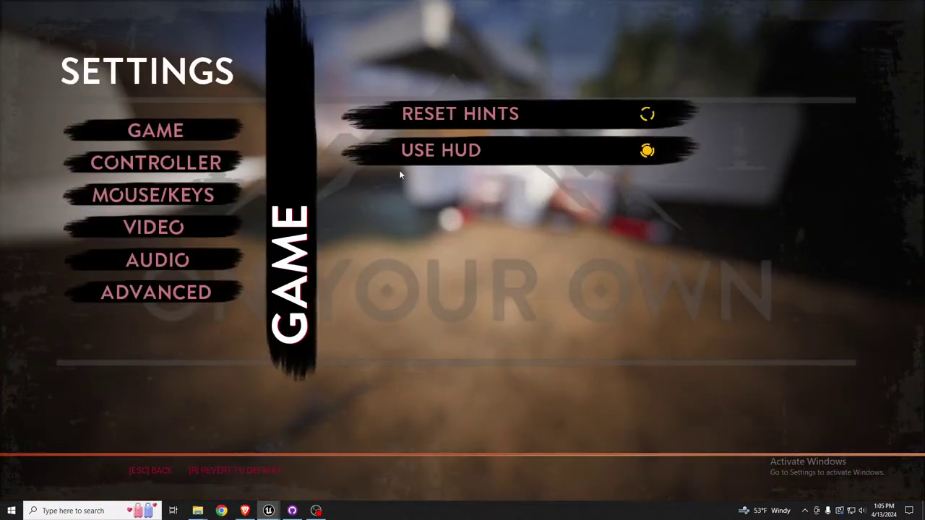
pyautogui.press('Escape')
pyautogui.press('Escape')
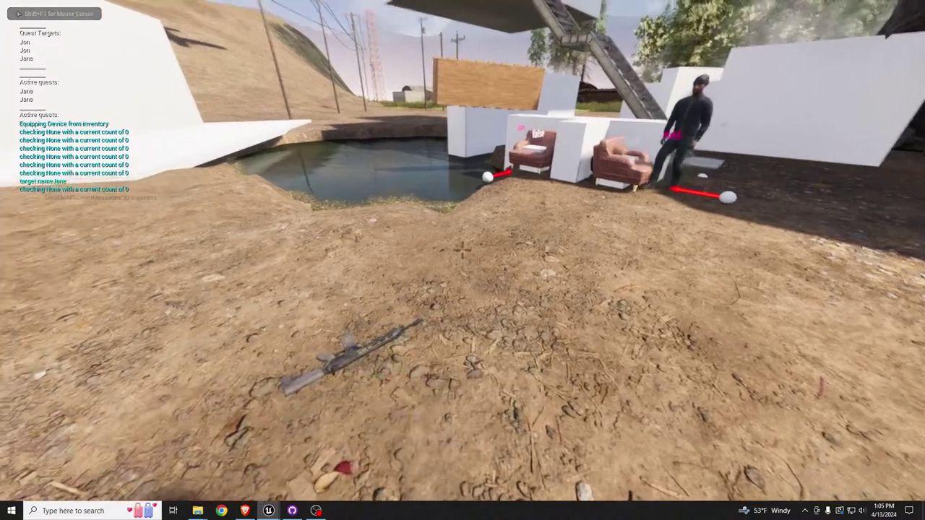
pyautogui.press('w')
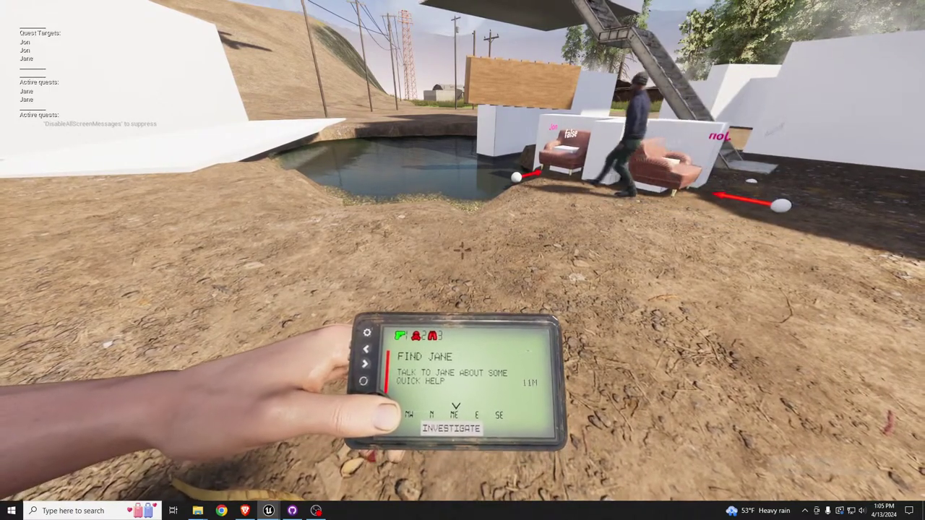
# Turn Use HUD back on in the Game settings and return to the level.
pyautogui.moveTo(463, 249)
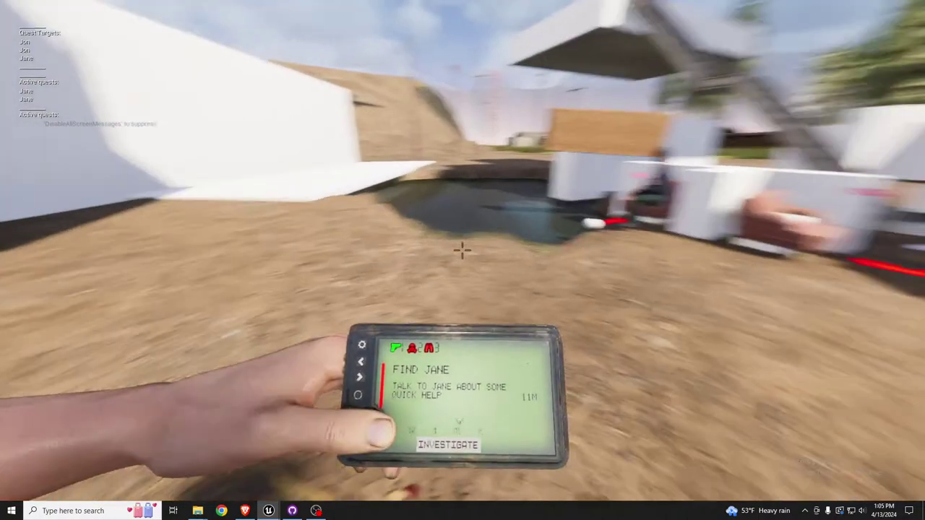
pyautogui.press('Escape')
pyautogui.click(476, 273)
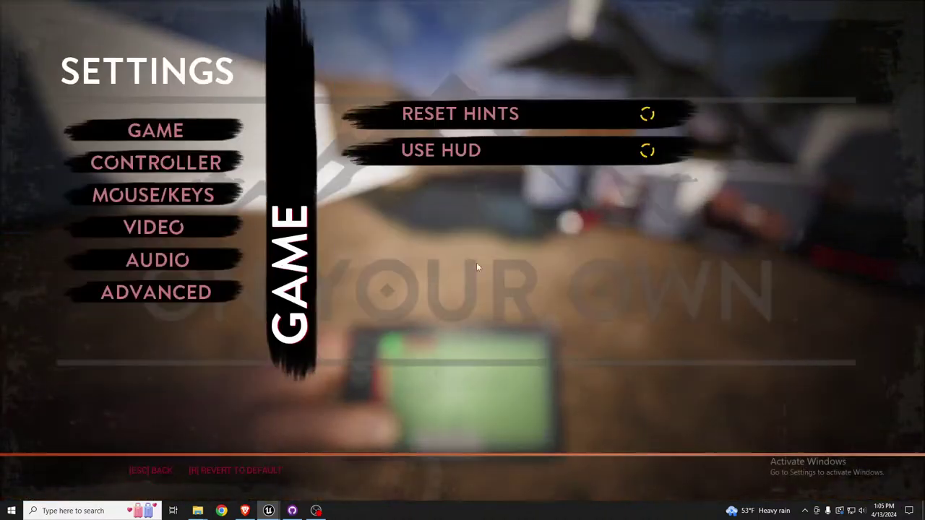
pyautogui.press('Escape')
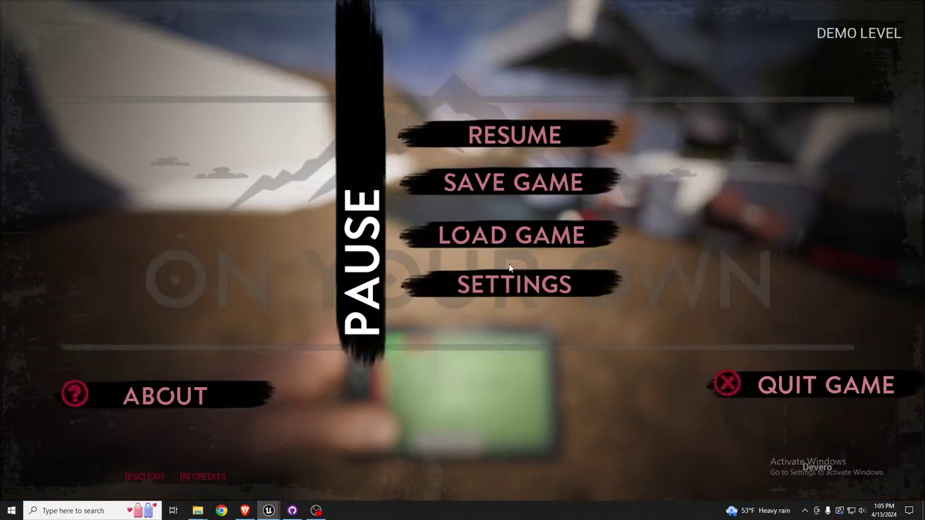
pyautogui.press('Escape')
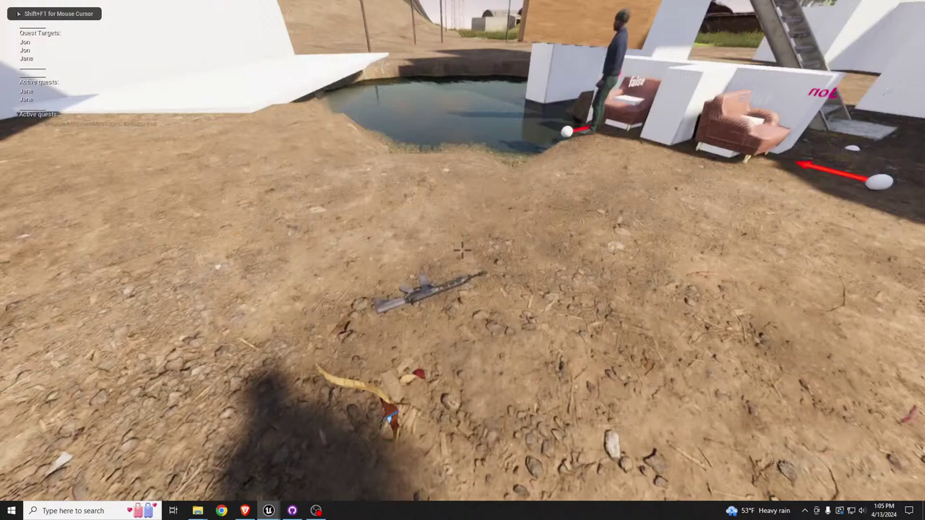
pyautogui.moveTo(462, 249)
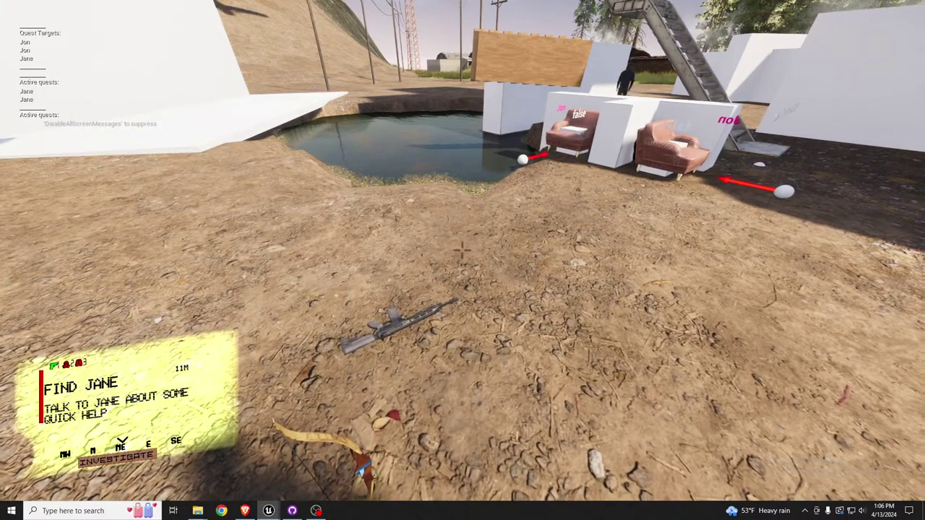
# Set GI Options to All Areas in the Video settings and resume the game.
pyautogui.press('Escape')
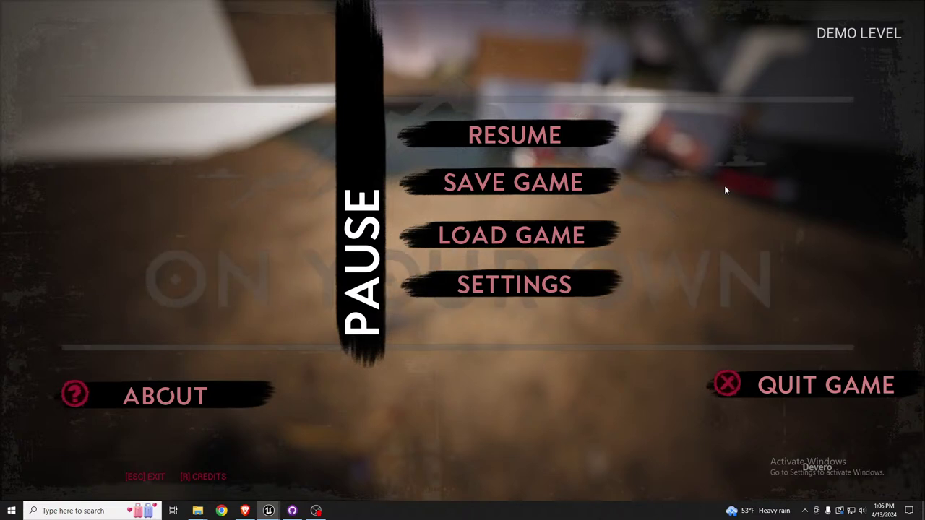
pyautogui.click(514, 285)
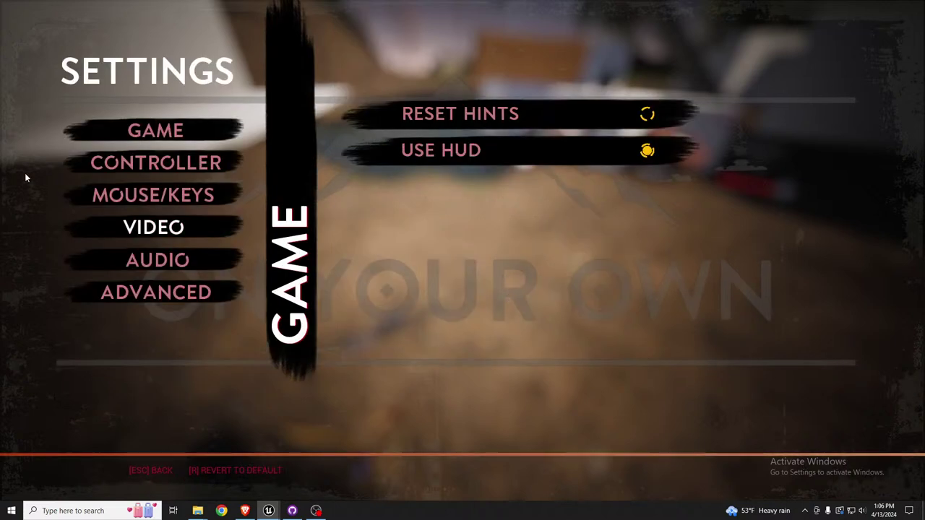
pyautogui.click(145, 226)
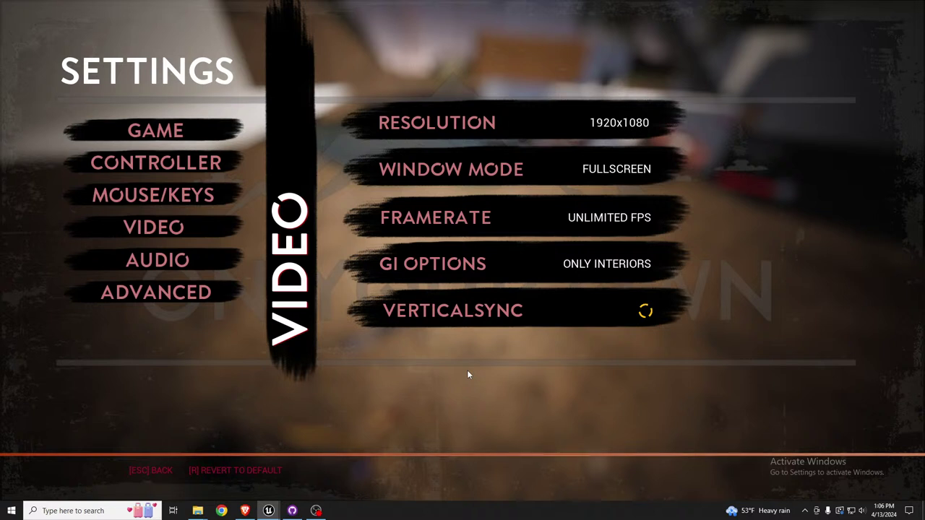
pyautogui.click(460, 267)
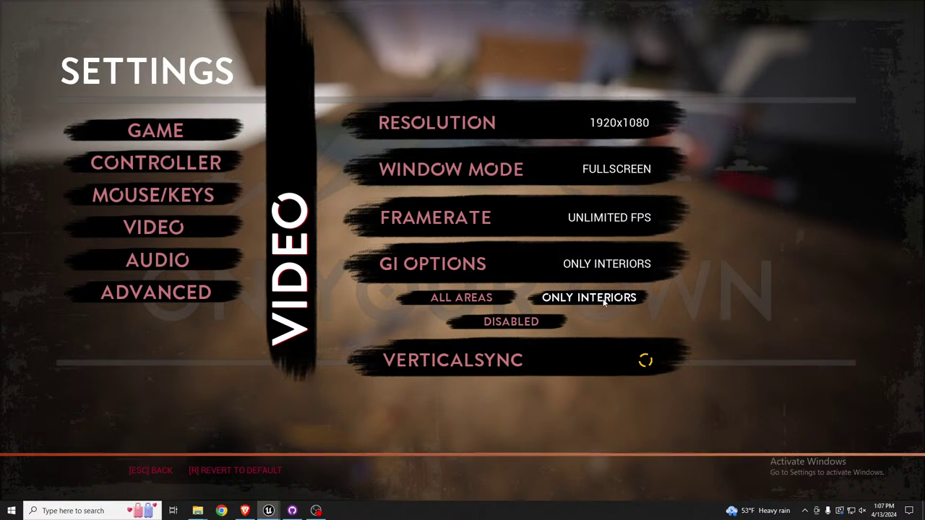
pyautogui.click(461, 297)
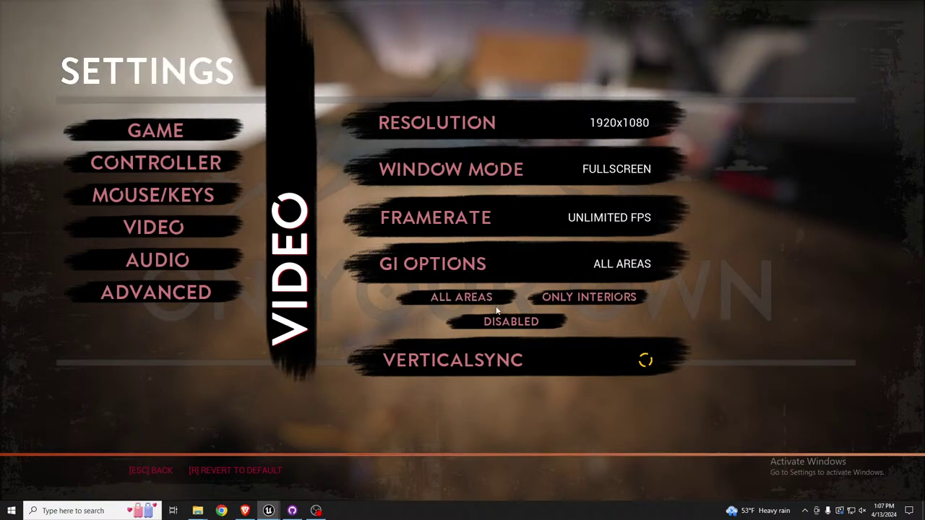
pyautogui.press('Escape')
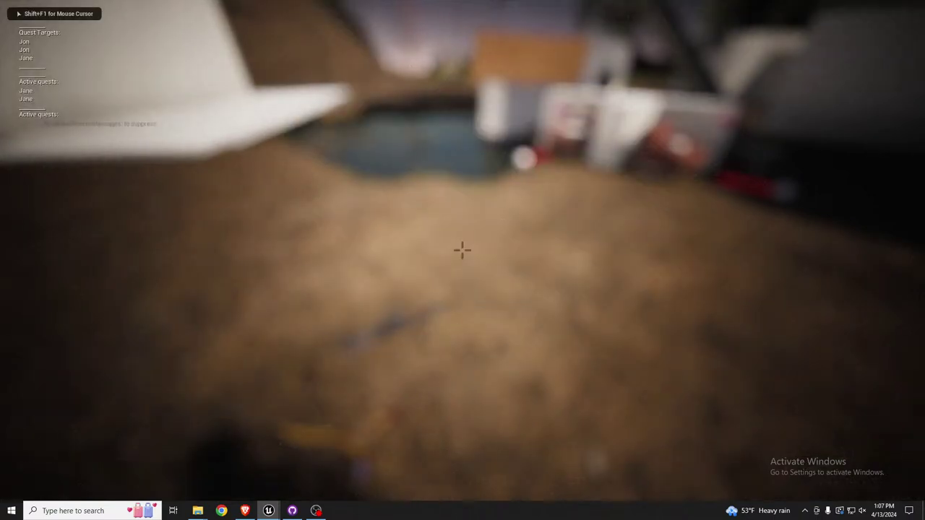
# Walk through the level to the parked bus to examine its shaded side under the All Areas lighting.
pyautogui.press('w')
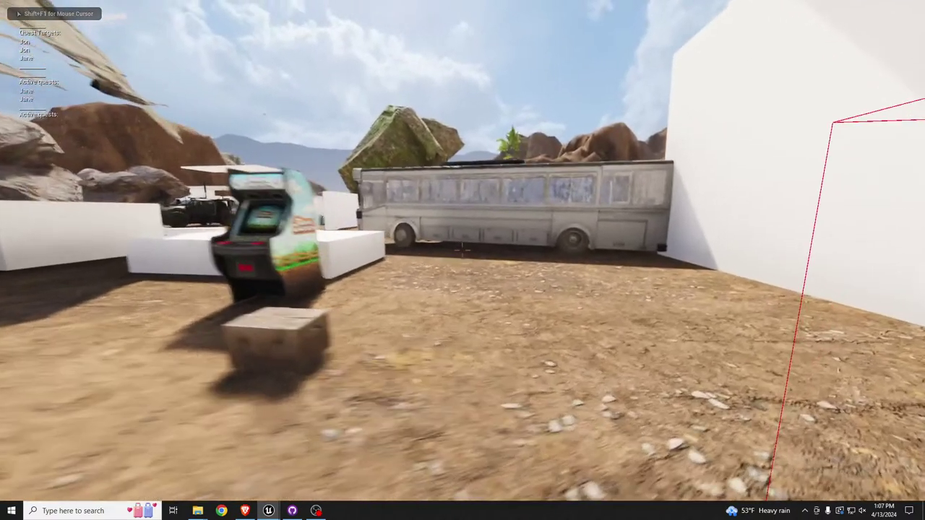
pyautogui.press('w')
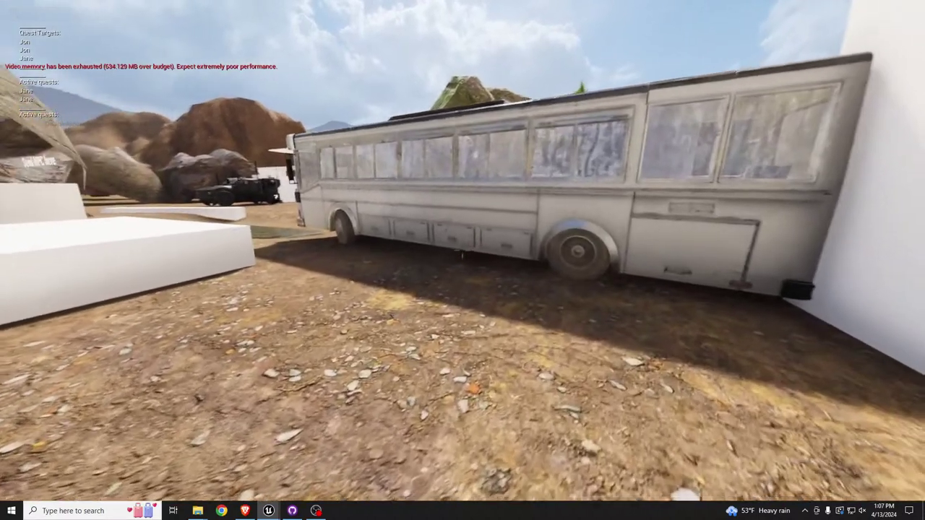
pyautogui.press('w')
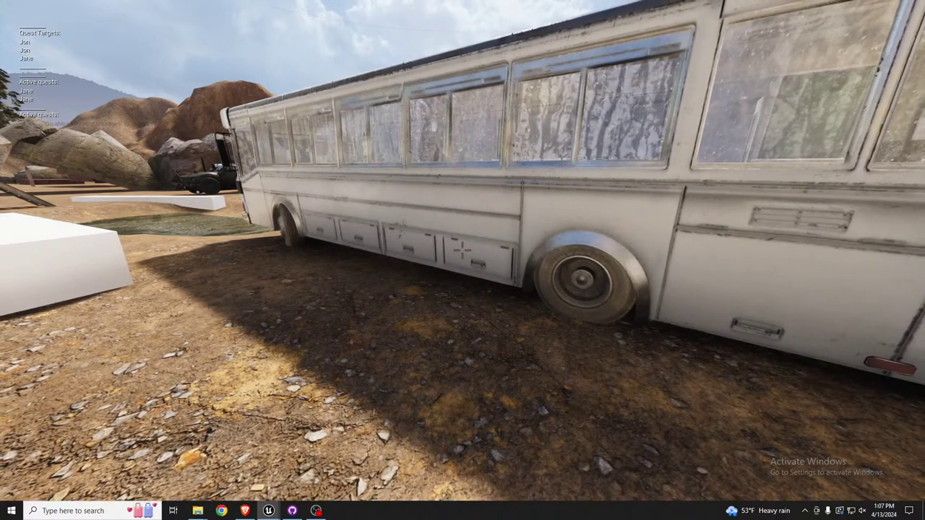
pyautogui.press('w')
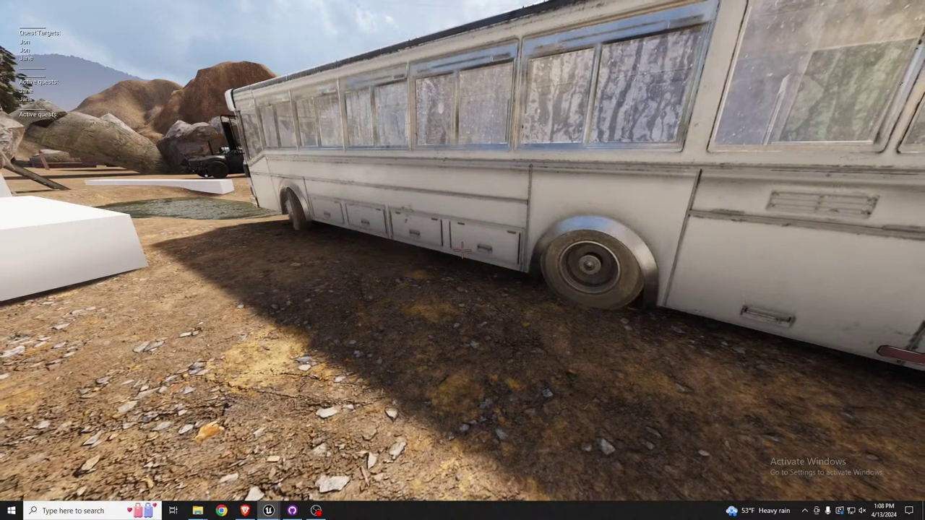
# Run the console command "stat fps" to toggle the frame rate display.
pyautogui.hotkey('shift', 'F1')
pyautogui.press('`')
pyautogui.write('stat')
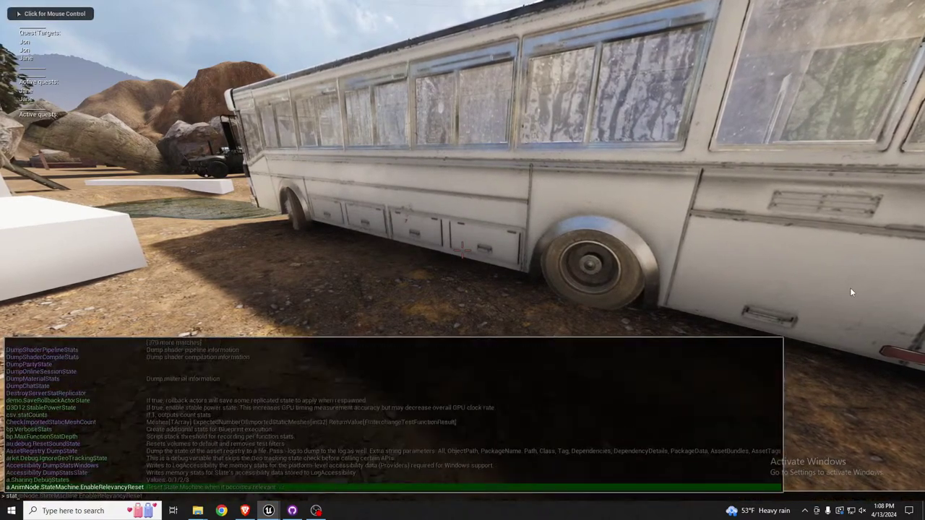
pyautogui.write(' fps')
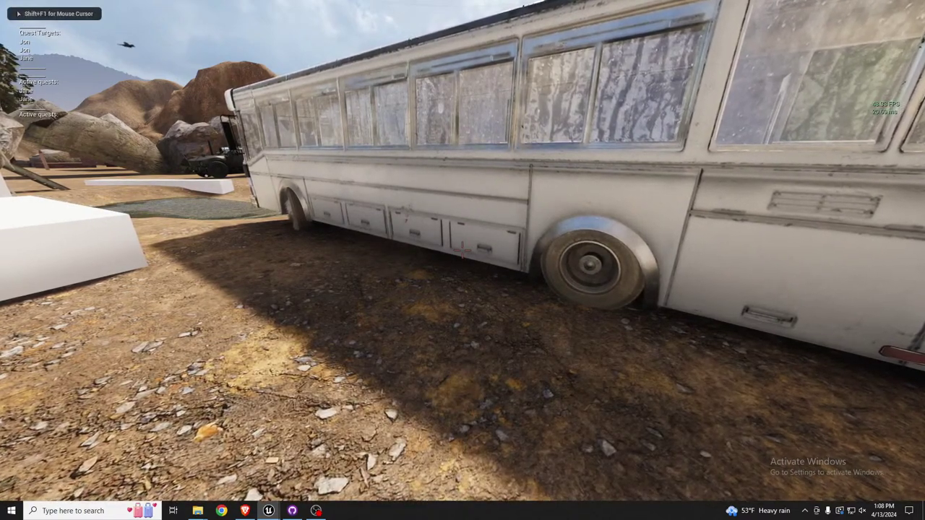
# Move around beside the bus to examine its shaded side, the ground shadow and the frame rate.
pyautogui.press('d')
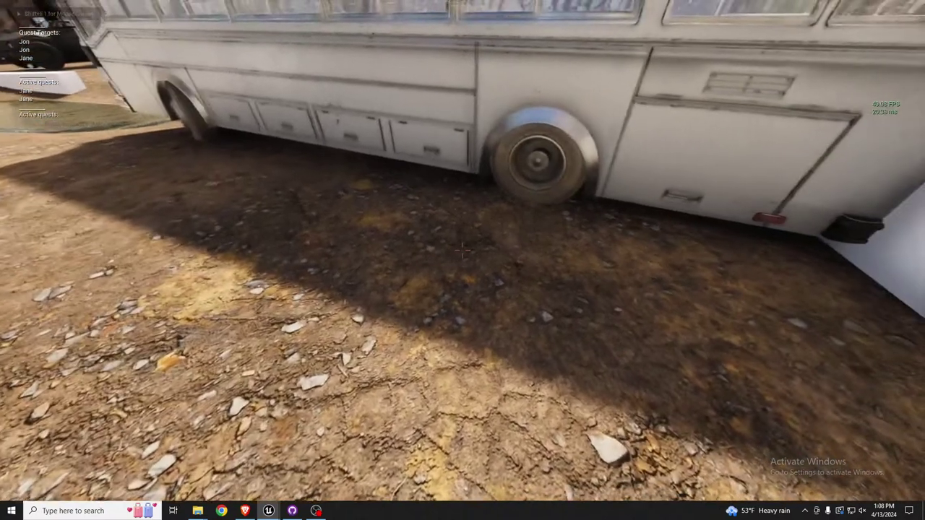
pyautogui.press('s')
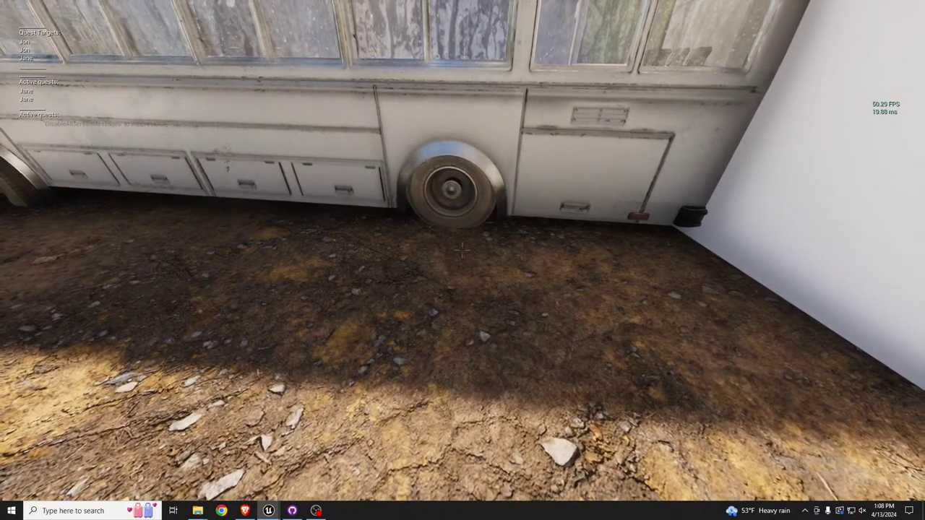
pyautogui.press('s')
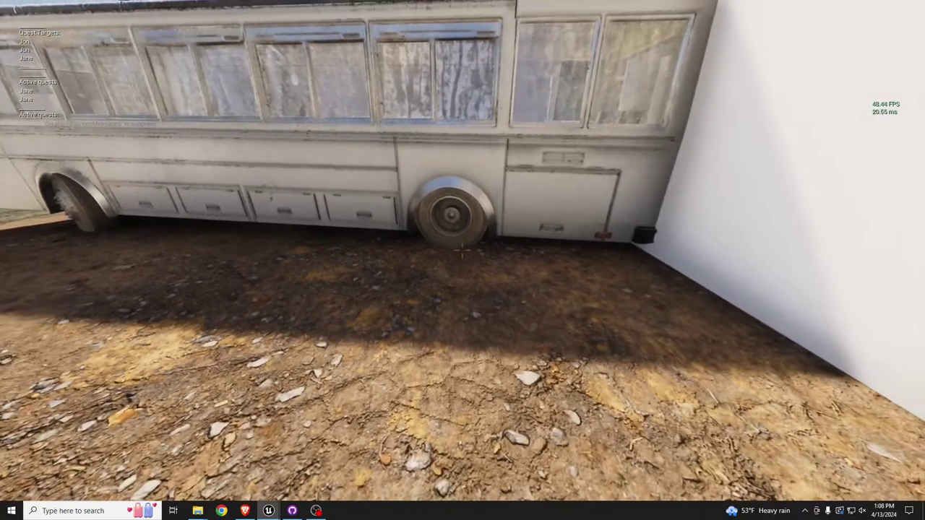
pyautogui.press('w')
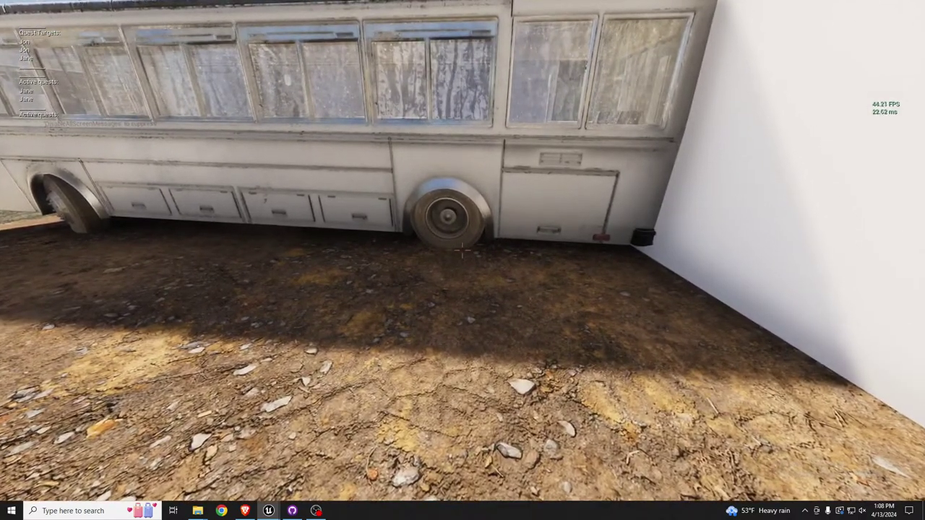
# Set GI Options to Only Interiors in the Video settings and resume the game to view the bus.
pyautogui.press('Escape')
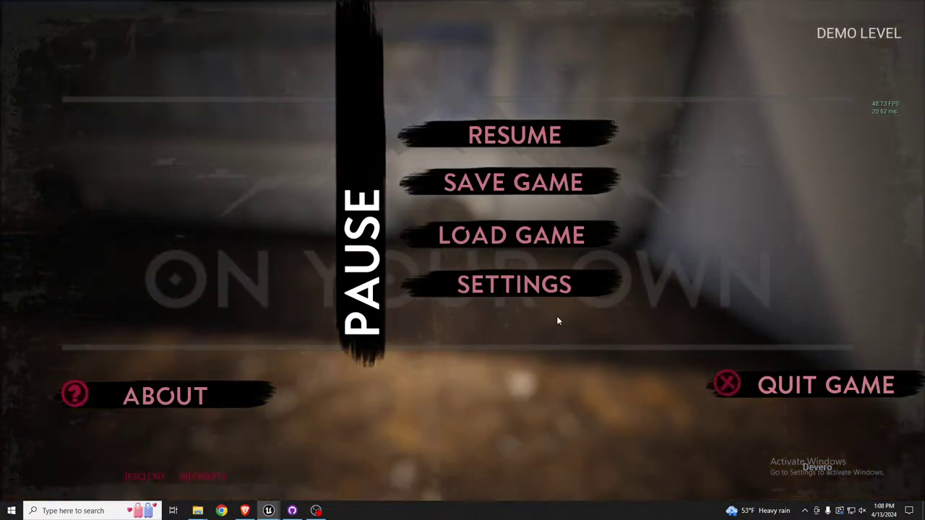
pyautogui.click(541, 292)
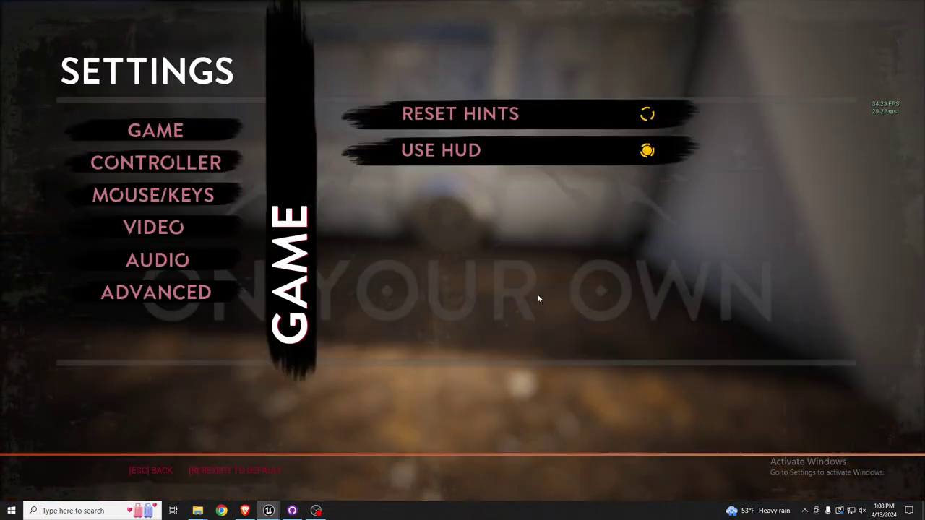
pyautogui.click(174, 228)
pyautogui.click(450, 267)
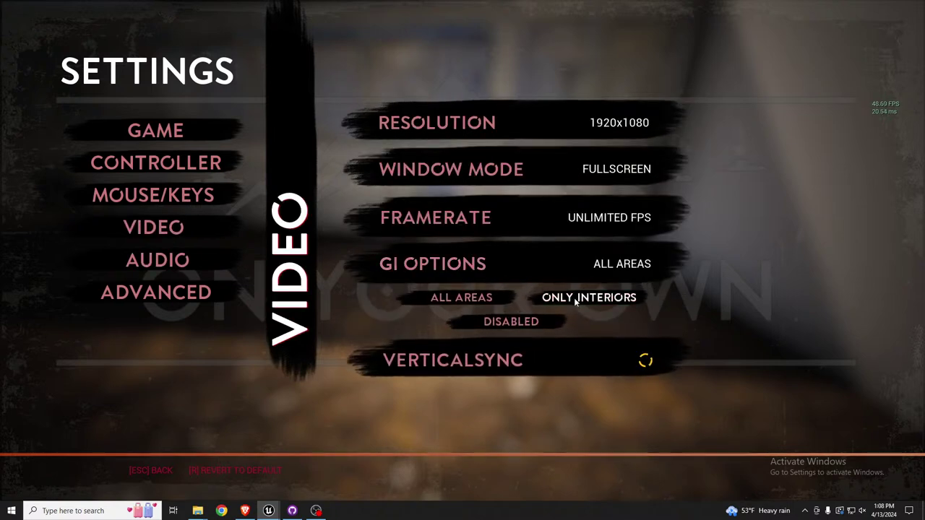
pyautogui.click(577, 298)
pyautogui.press('Escape')
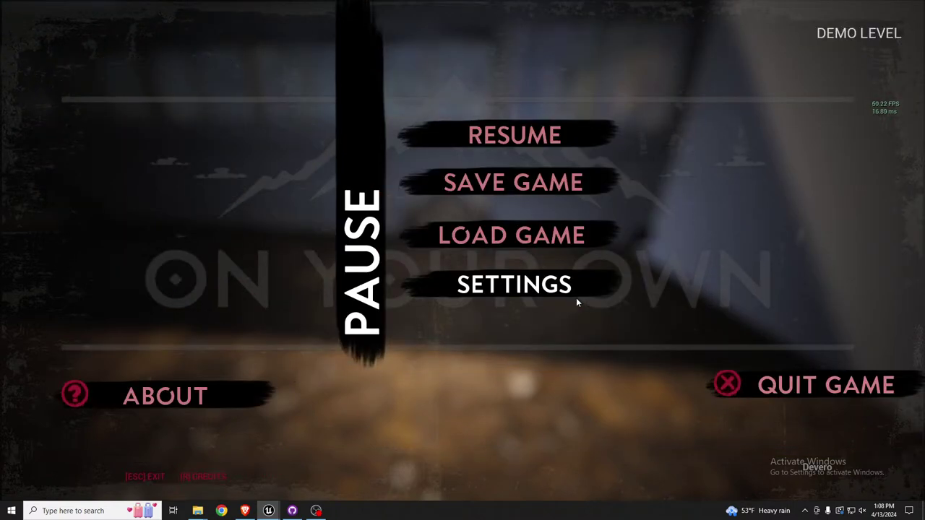
pyautogui.press('Escape')
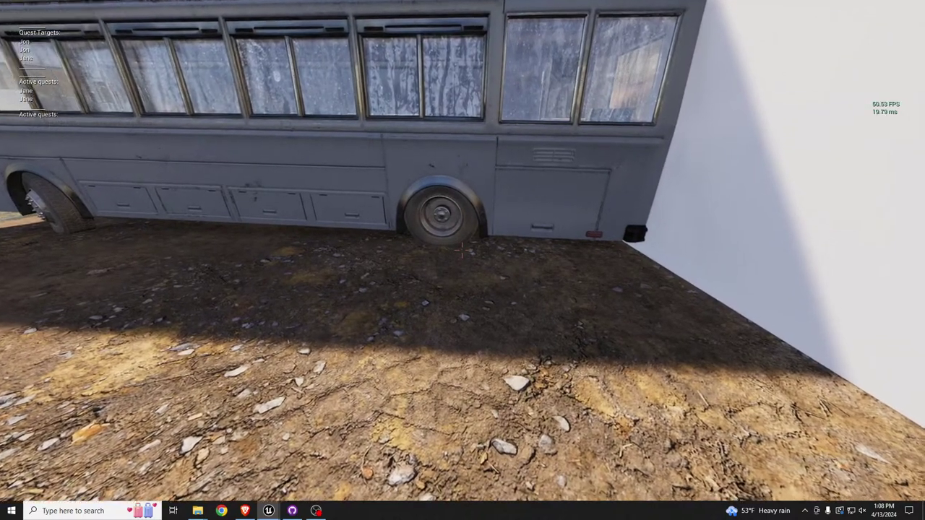
pyautogui.press('s')
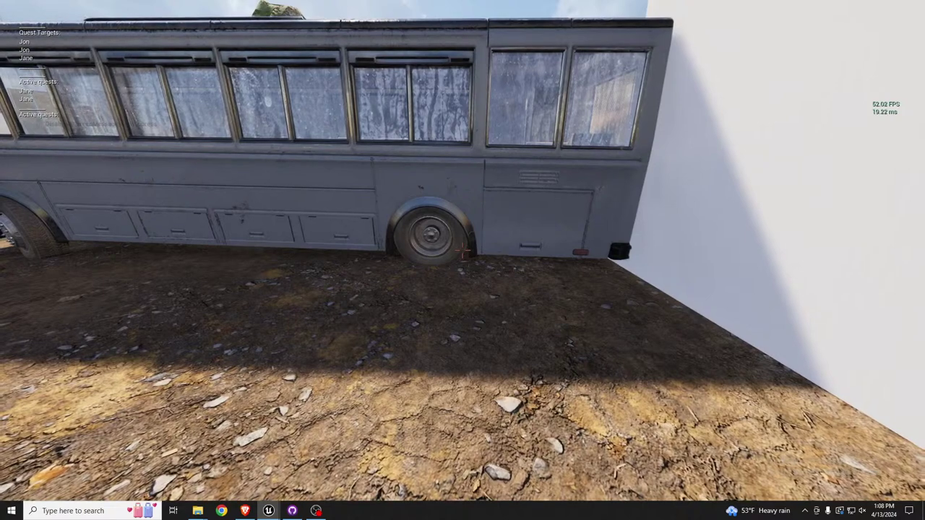
pyautogui.press('w')
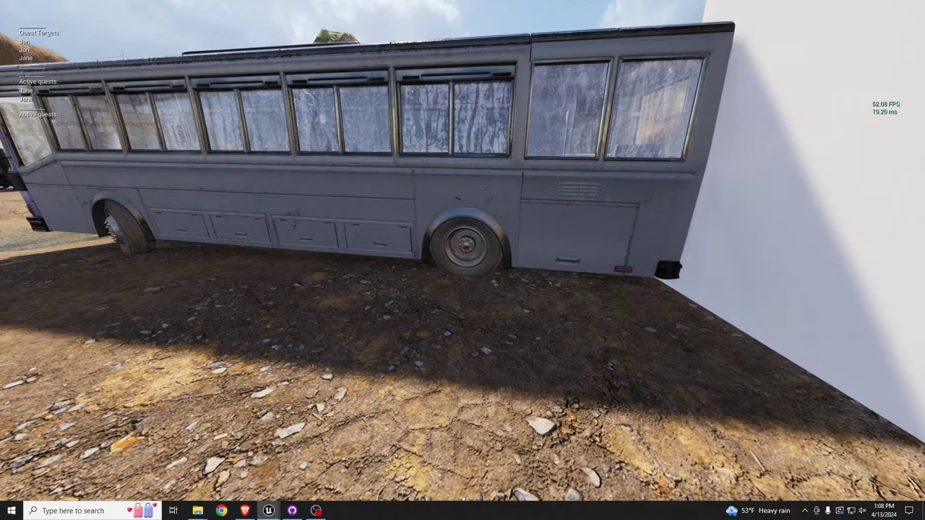
# Switch GI Options back to All Areas in the Video settings and return to the view of the bus.
pyautogui.press('Escape')
pyautogui.click(569, 288)
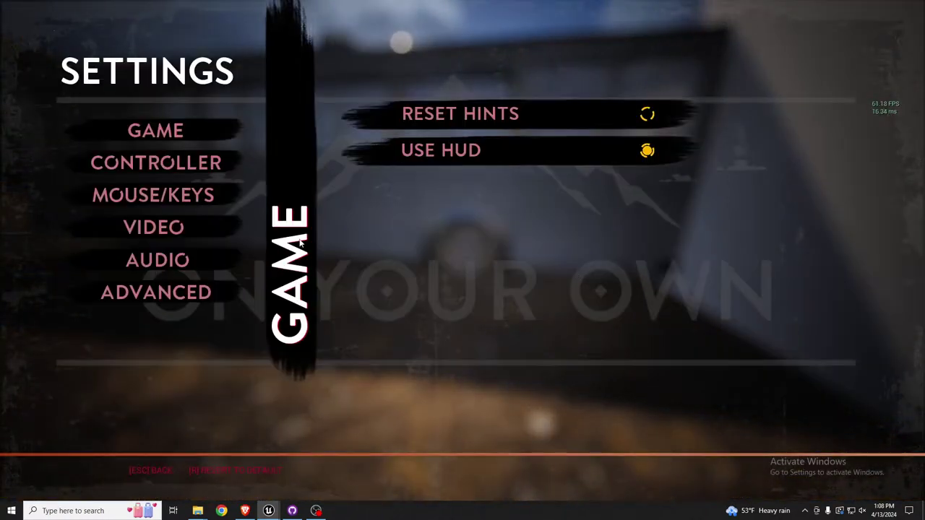
pyautogui.click(179, 228)
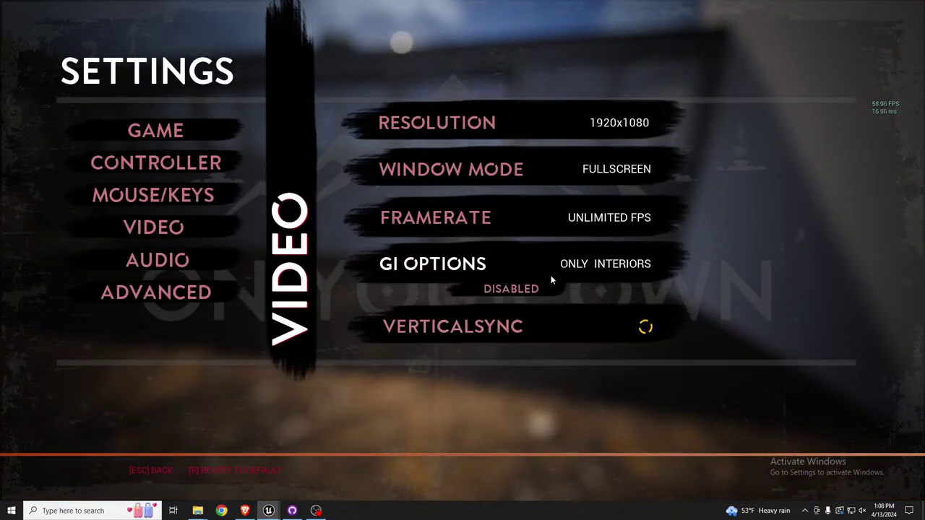
pyautogui.click(454, 296)
pyautogui.press('Escape')
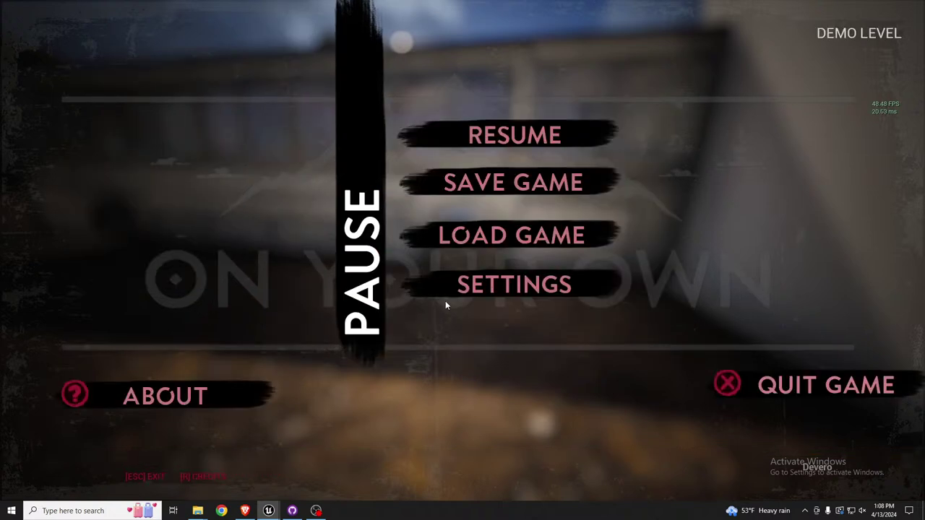
pyautogui.press('Escape')
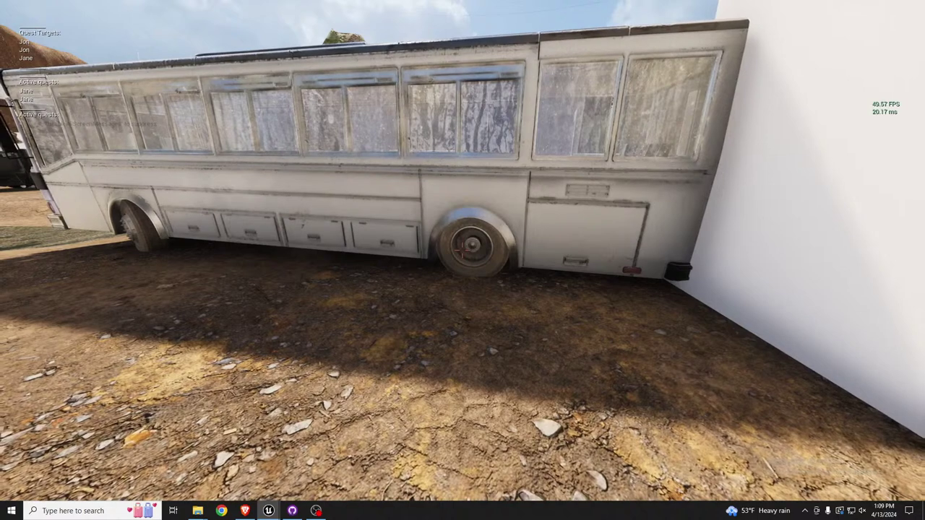
# Set GI Options to Disabled in the Video settings, resume the game and view the area around the bus.
pyautogui.press('Escape')
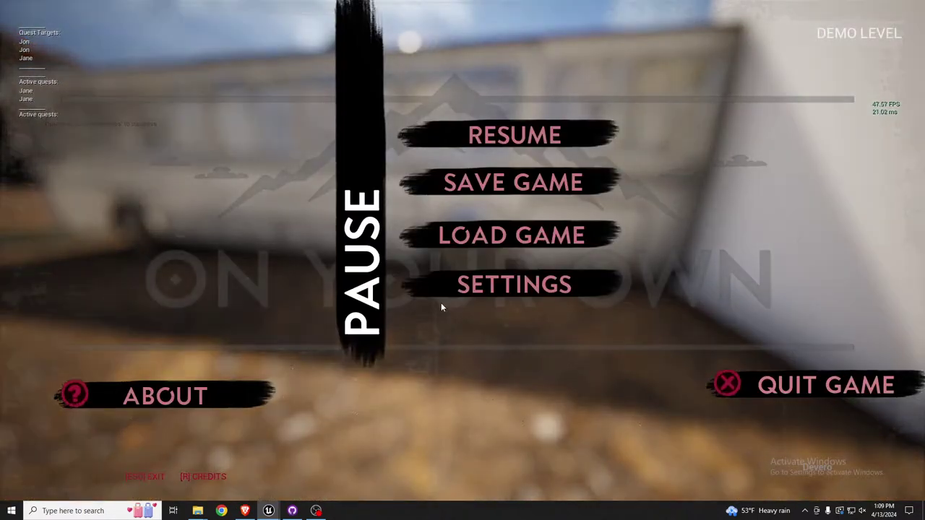
pyautogui.click(528, 283)
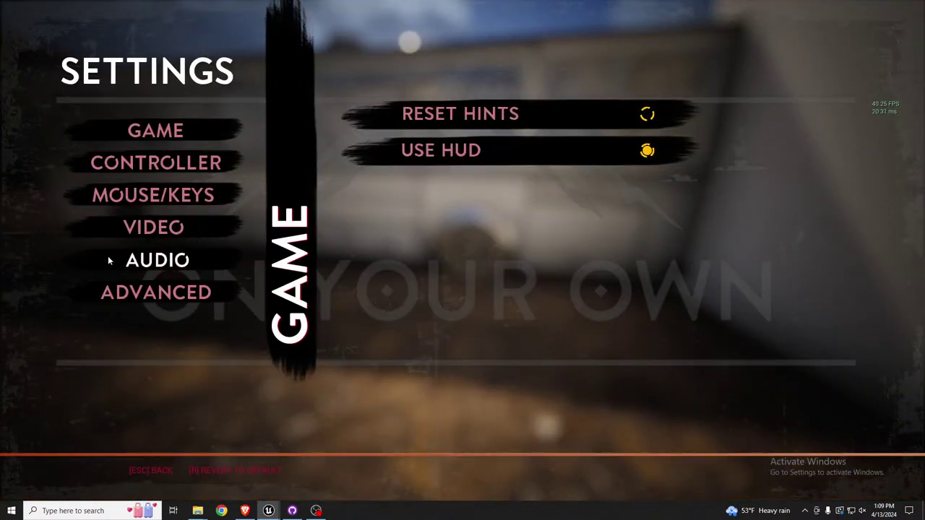
pyautogui.click(164, 231)
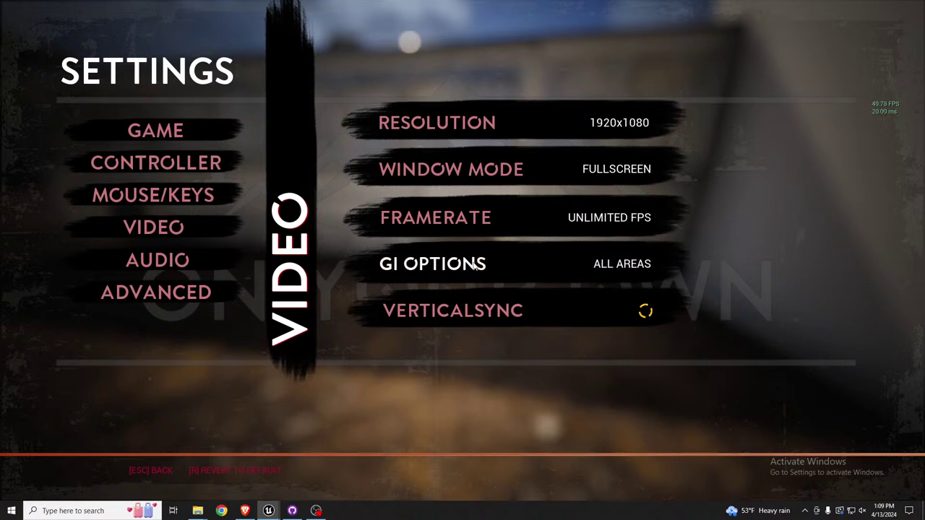
pyautogui.click(499, 269)
pyautogui.click(510, 323)
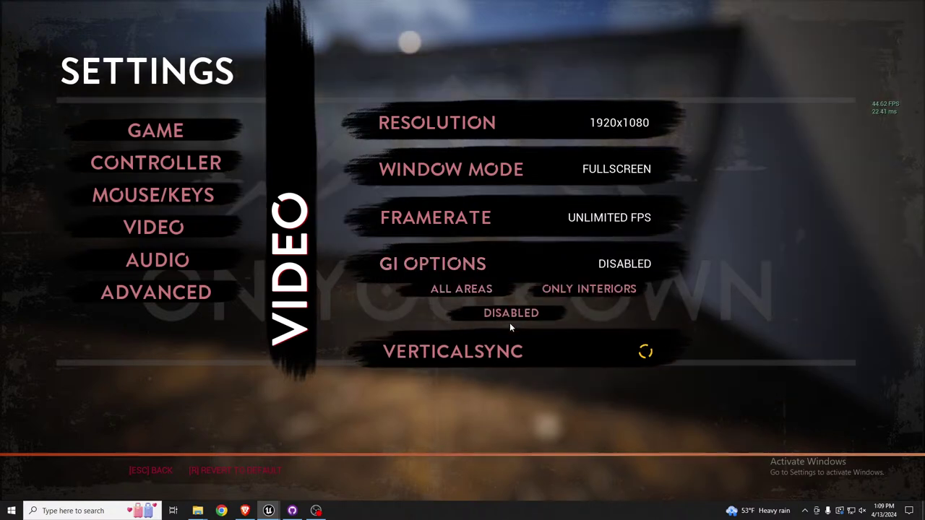
pyautogui.press('Escape')
pyautogui.press('Escape')
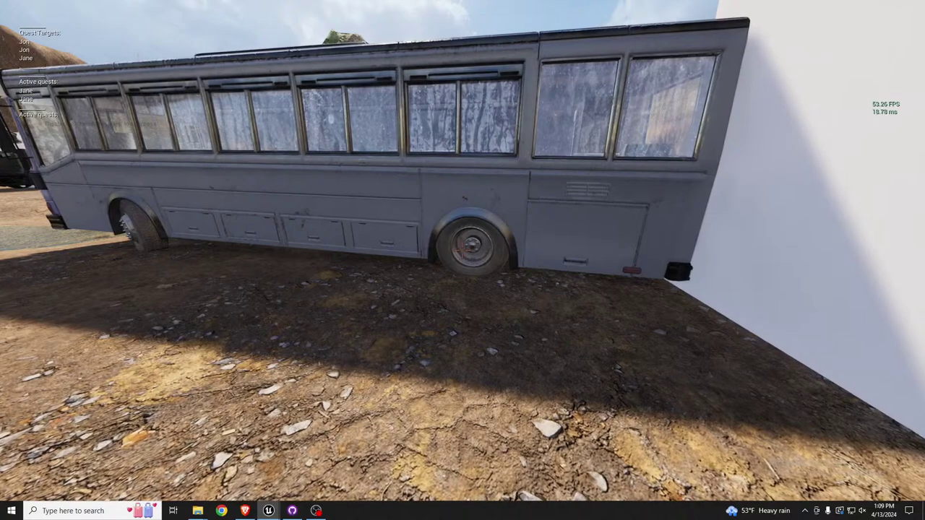
pyautogui.press('w')
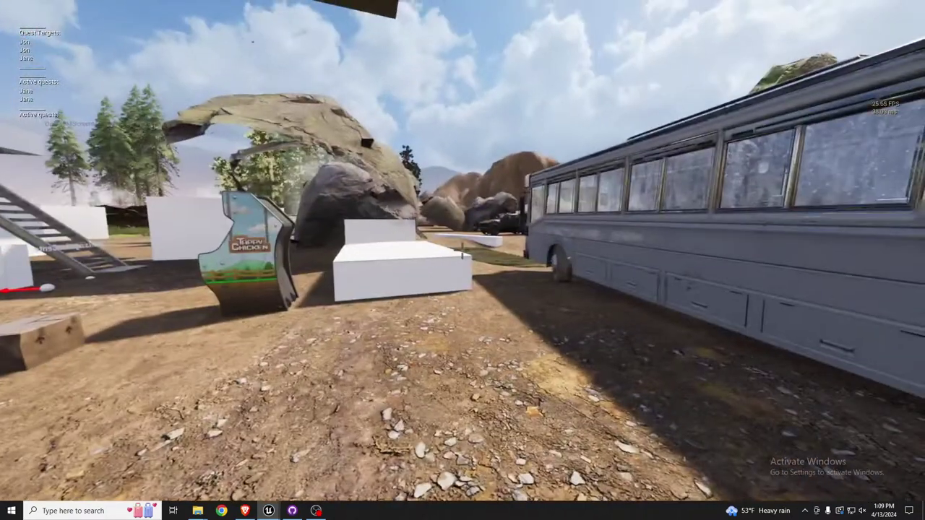
pyautogui.press('w')
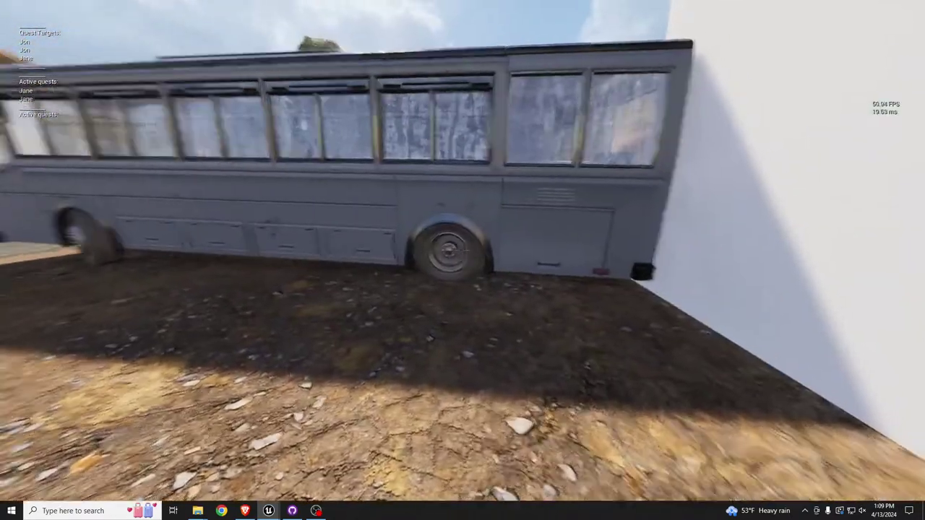
pyautogui.press('s')
# Restore GI Options to All Areas in the Video settings and resume playing beside the bus.
pyautogui.press('Escape')
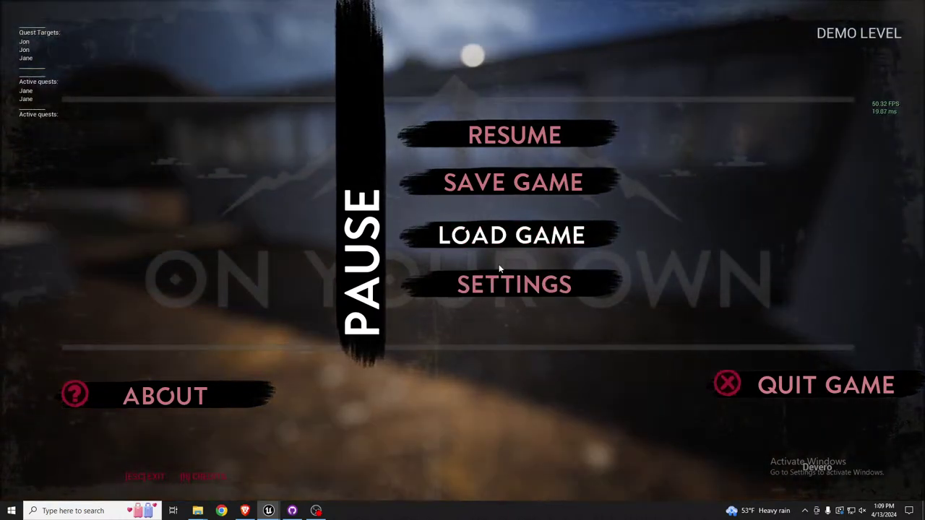
pyautogui.click(506, 282)
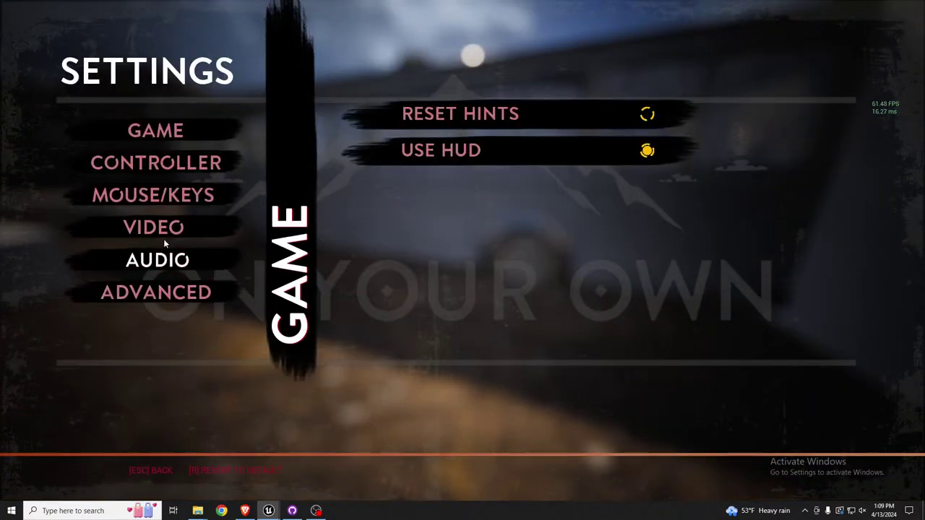
pyautogui.click(169, 229)
pyautogui.click(532, 266)
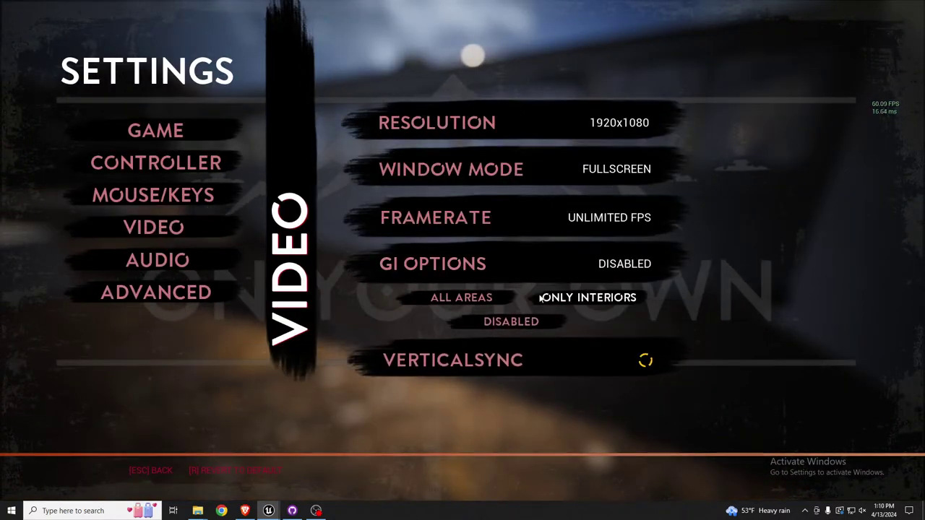
pyautogui.click(461, 297)
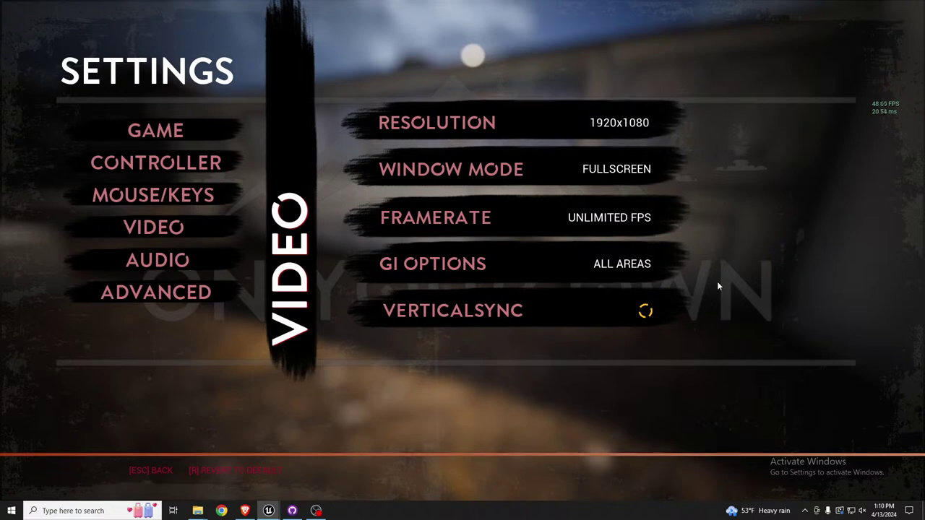
pyautogui.press('Escape')
pyautogui.press('Escape')
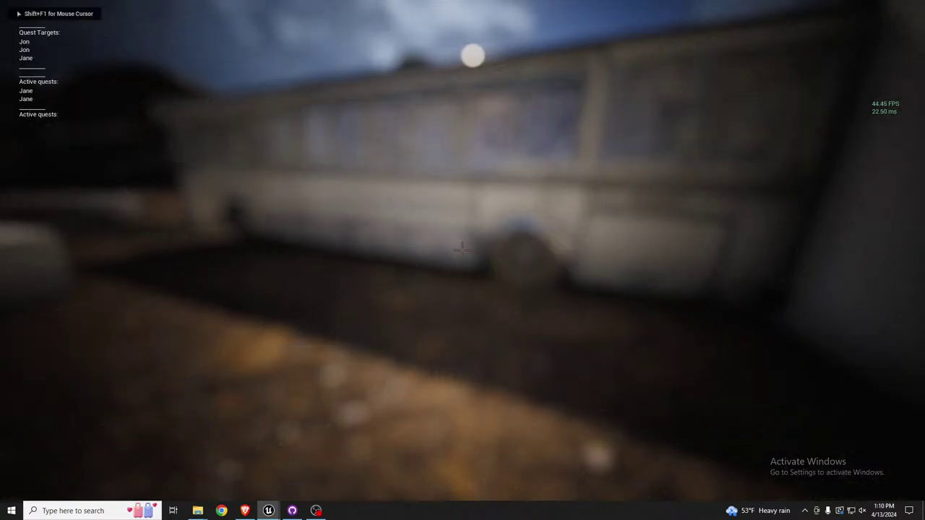
pyautogui.press('a')
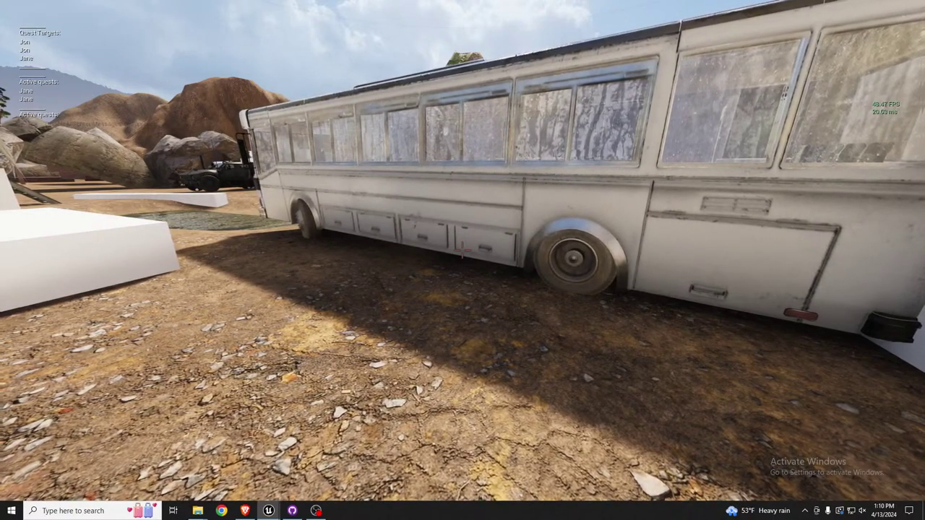
pyautogui.moveTo(462, 251)
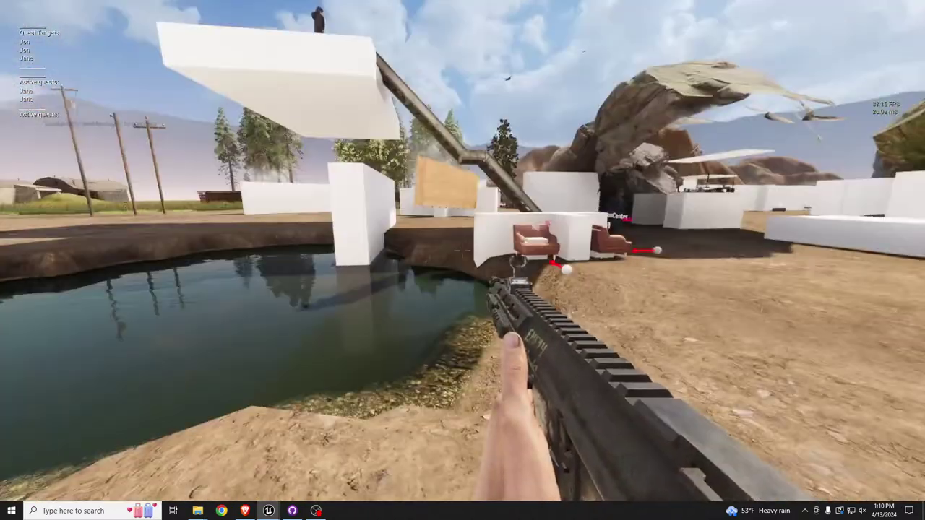
# Examine the pond area through the rifle sights and walk off the white block across the shaded dirt toward the white walls.
pyautogui.rightClick(463, 254)
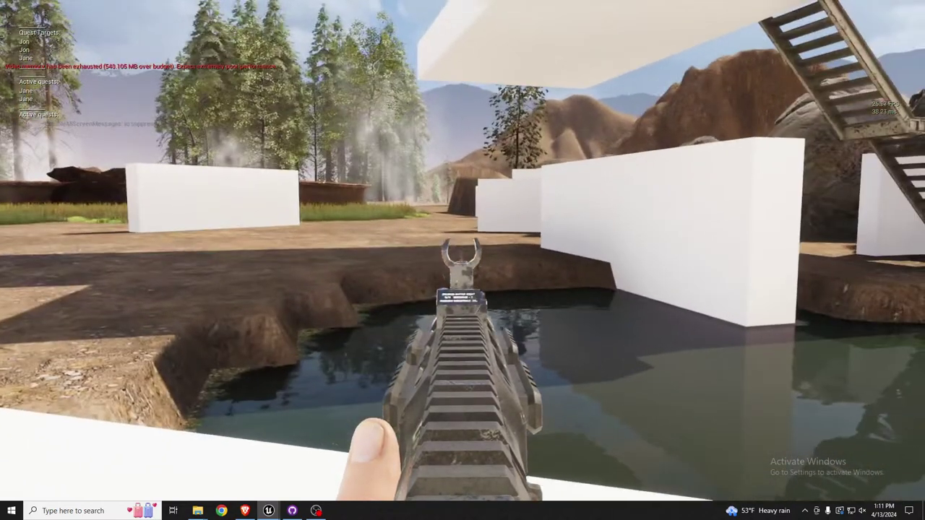
pyautogui.rightClick(463, 260)
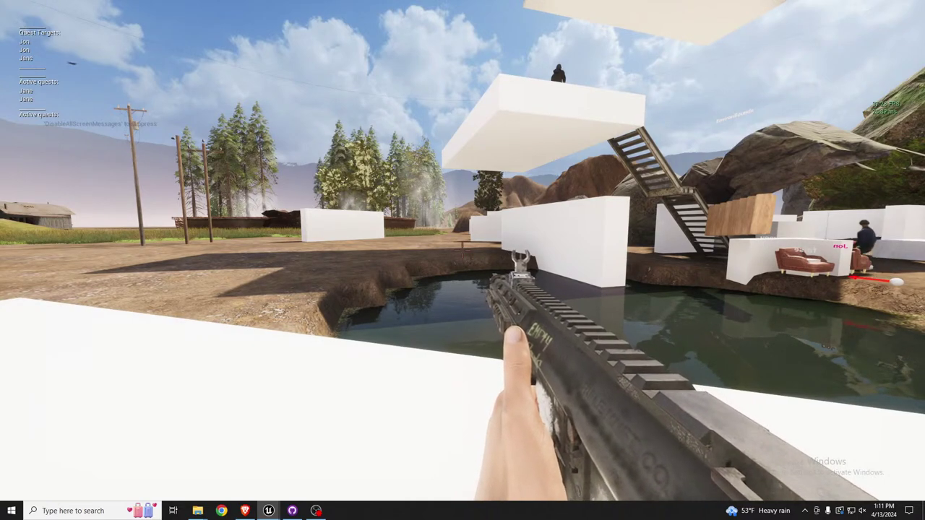
pyautogui.press('w')
pyautogui.press('a')
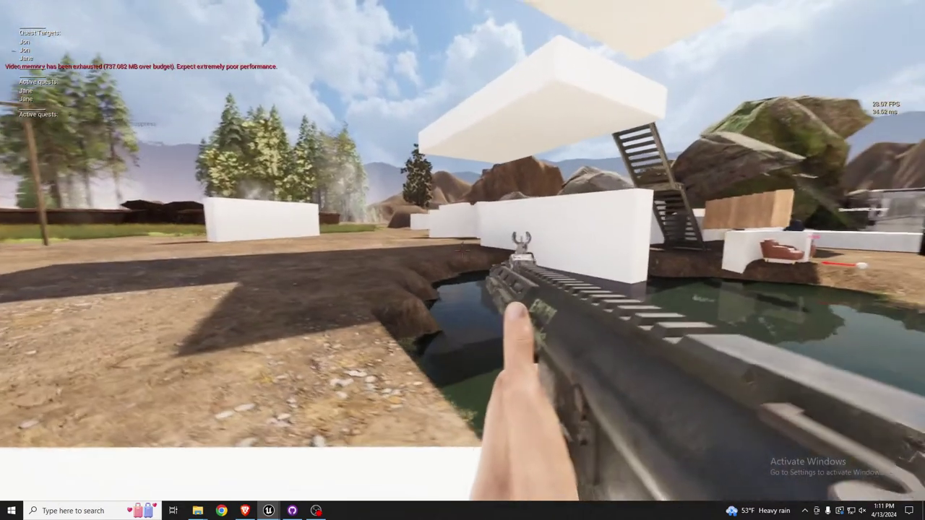
pyautogui.press('w')
pyautogui.press('a')
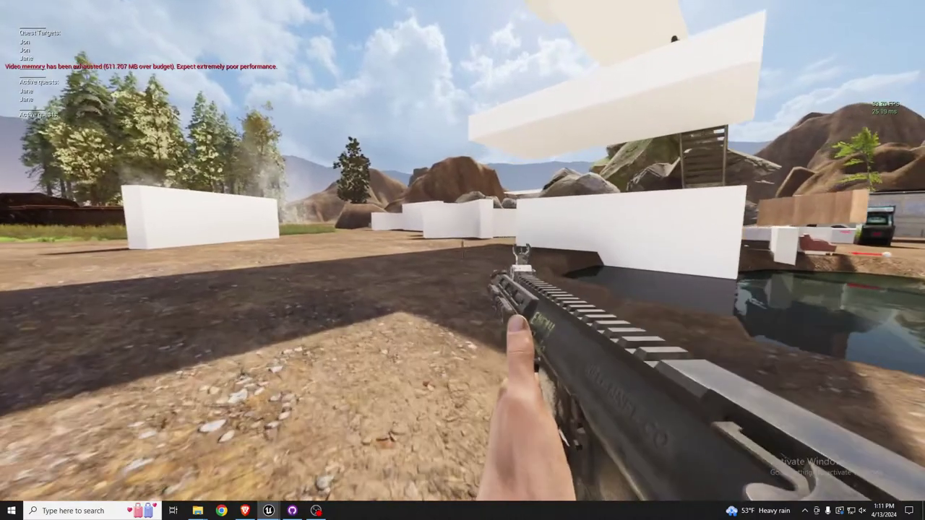
pyautogui.press('w')
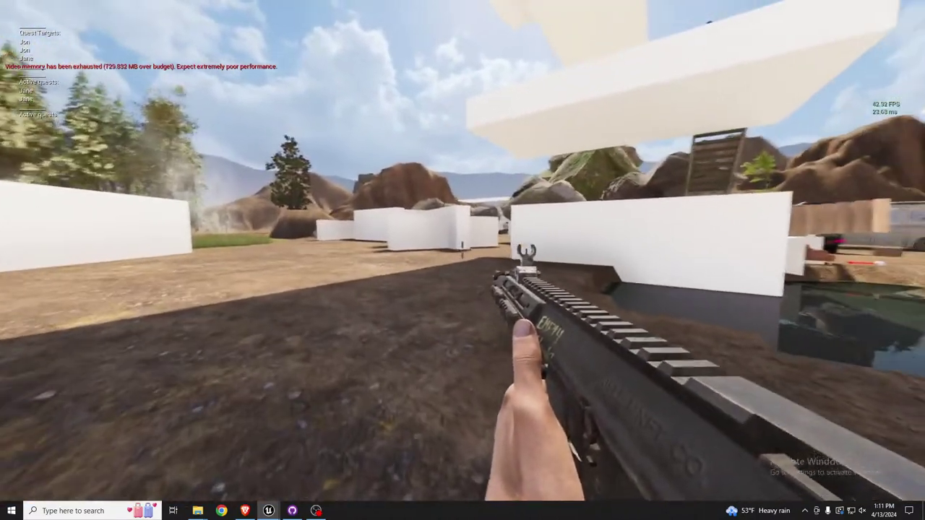
pyautogui.press('a')
pyautogui.press('w')
pyautogui.press('a')
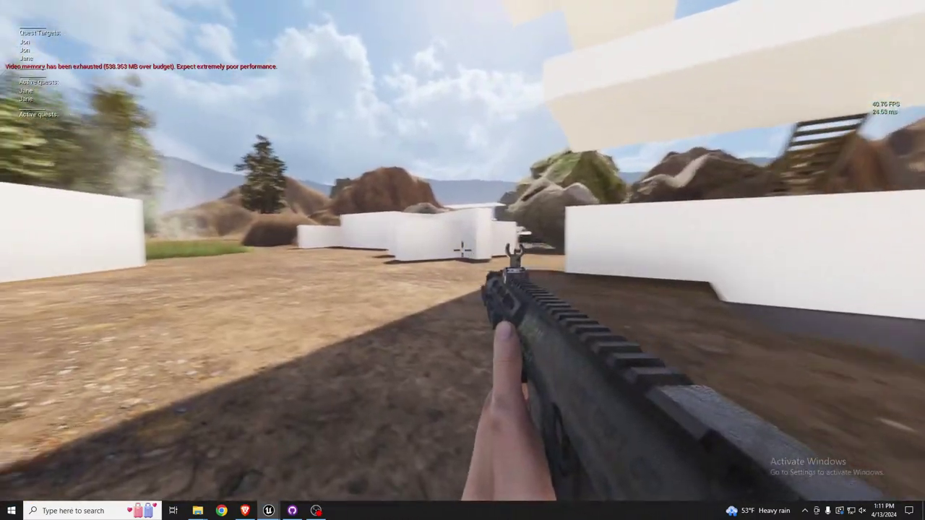
# Inspect the lighting on the white walls and boulders through the rifle sights, and sidestep along the edge of the shadow.
pyautogui.press('a')
pyautogui.rightClick(462, 250)
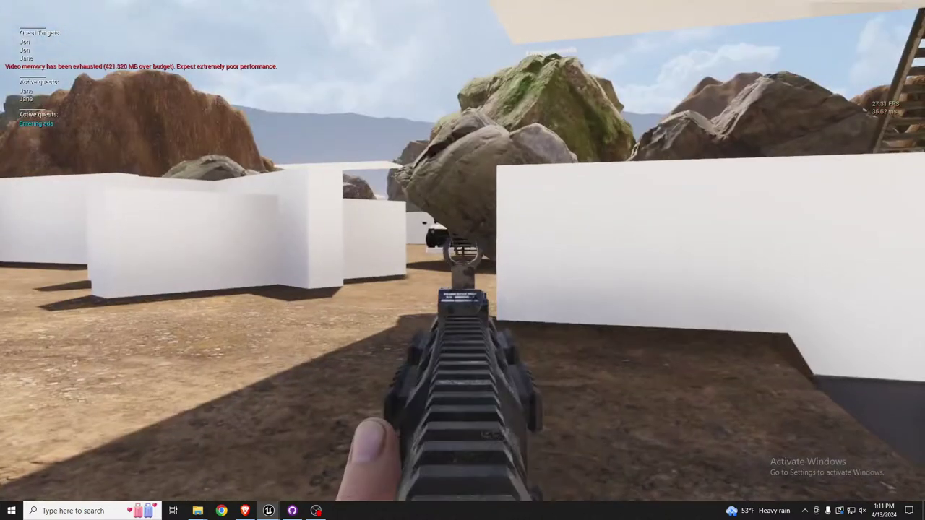
pyautogui.press('a')
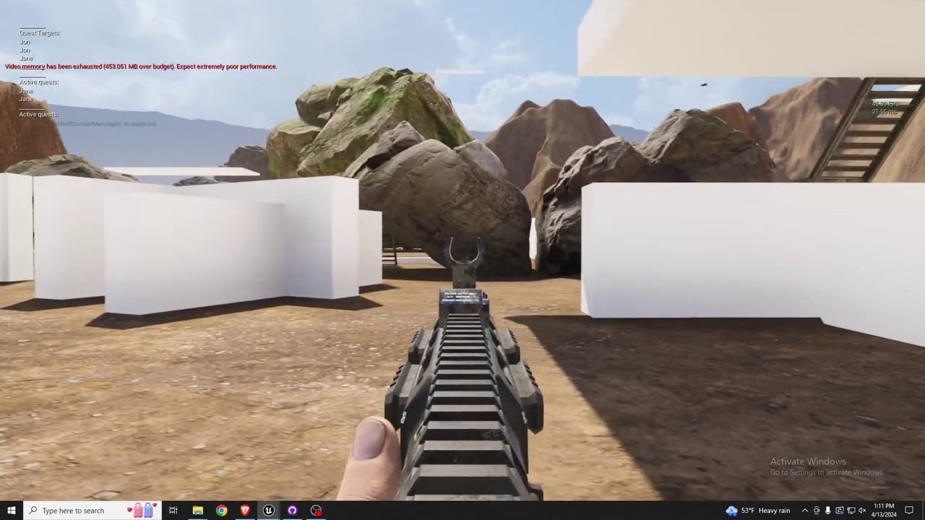
pyautogui.rightClick(462, 250)
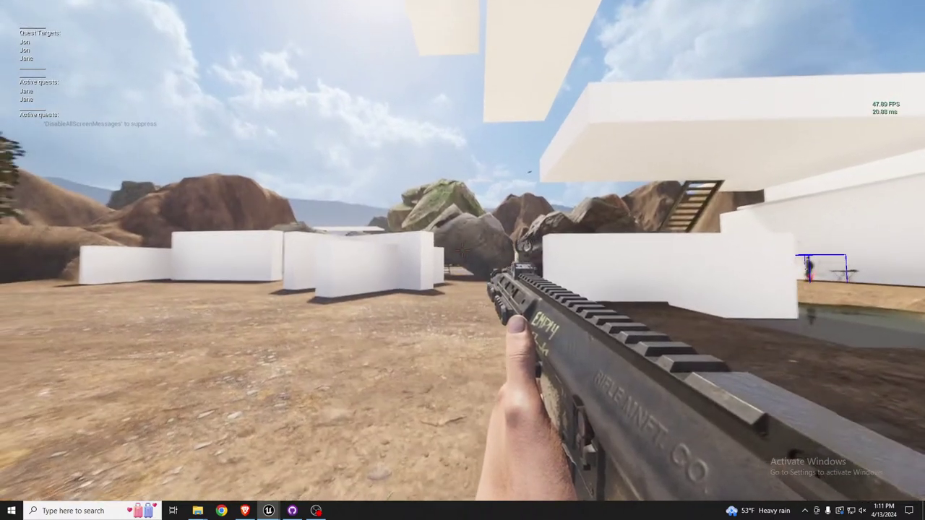
pyautogui.moveTo(463, 260)
pyautogui.mouseDown(button='right')
pyautogui.moveTo(463, 251)
pyautogui.moveTo(462, 260)
pyautogui.mouseUp(button='right')
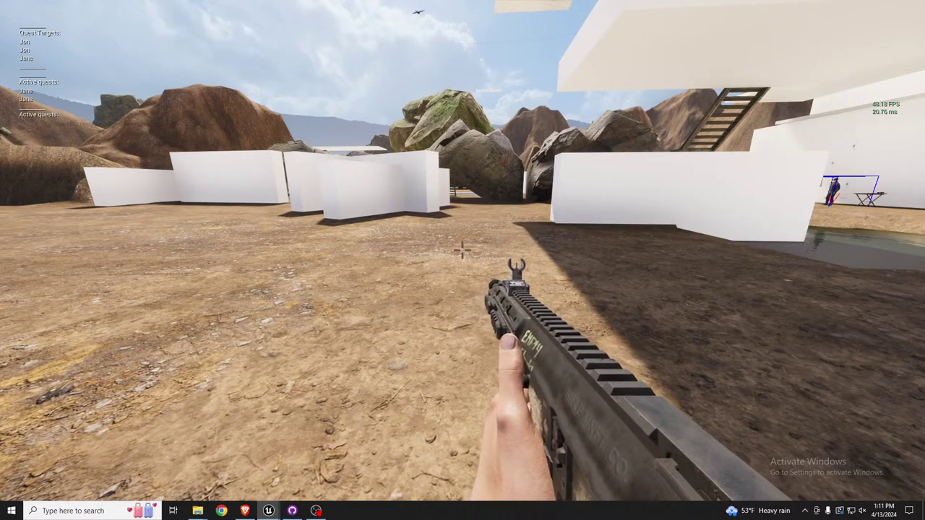
pyautogui.press('a')
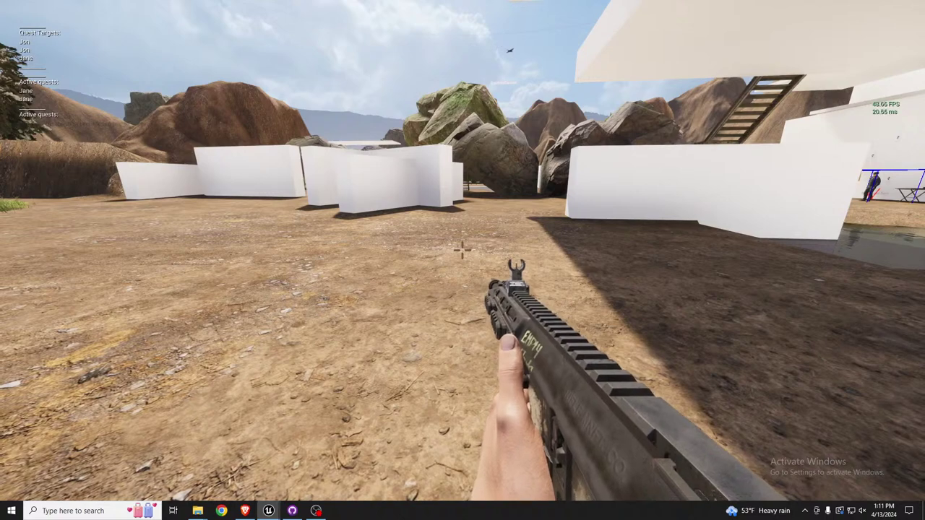
# Turn off Use HUD in the Game settings and resume playing in front of the white walls.
pyautogui.press('Escape')
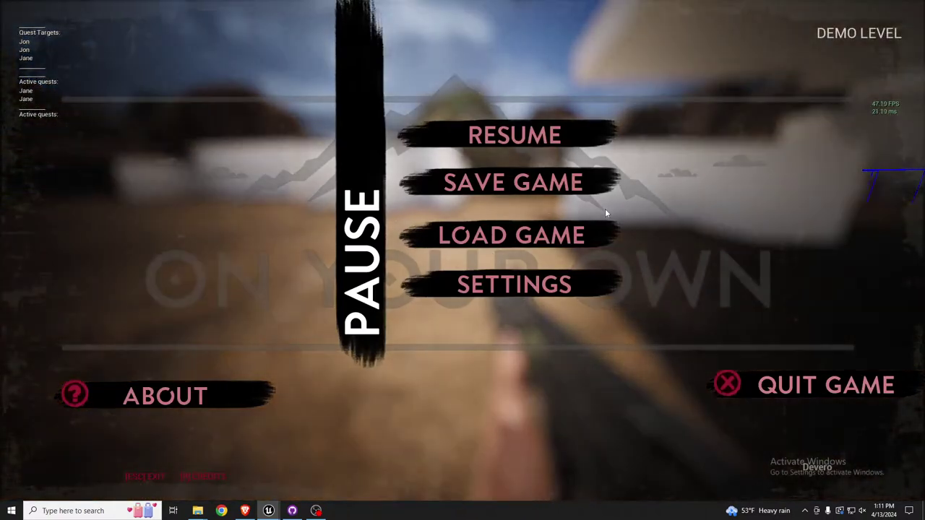
pyautogui.press('Escape')
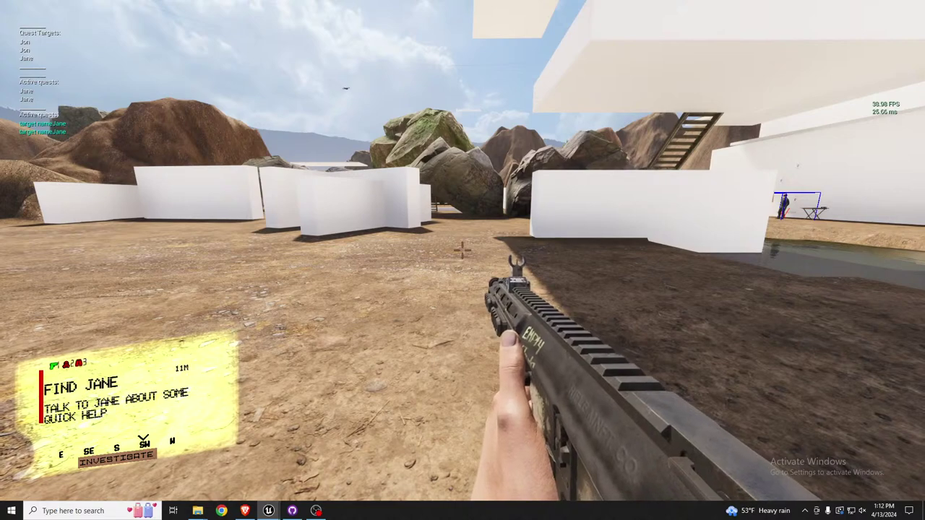
pyautogui.press('Escape')
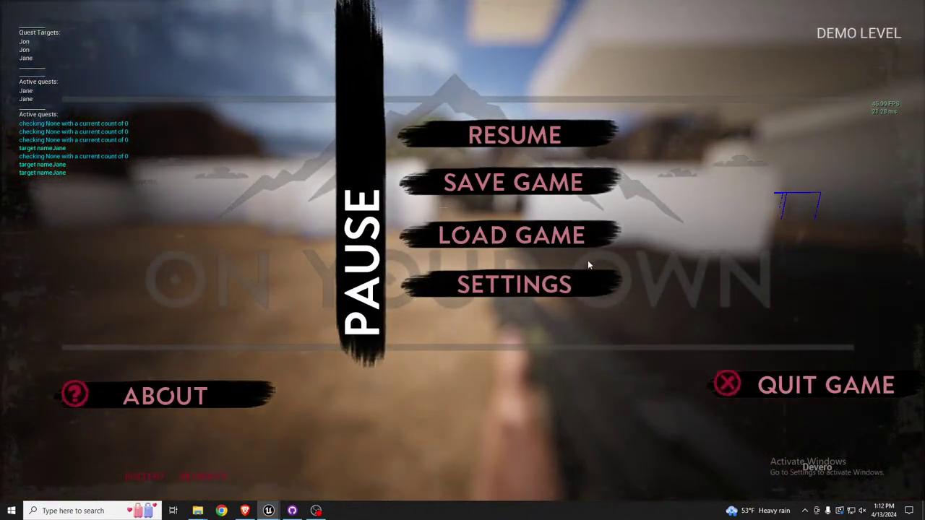
pyautogui.click(556, 282)
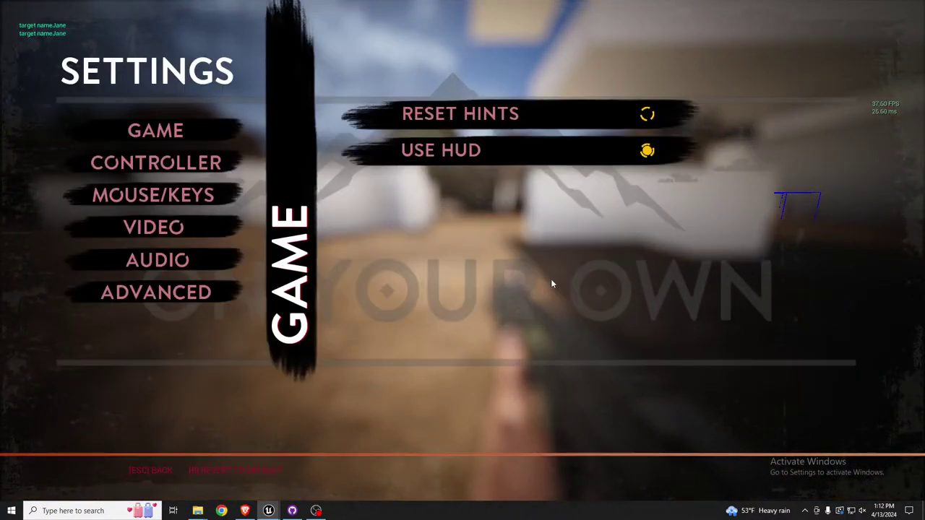
pyautogui.click(543, 160)
pyautogui.press('Escape')
pyautogui.press('Escape')
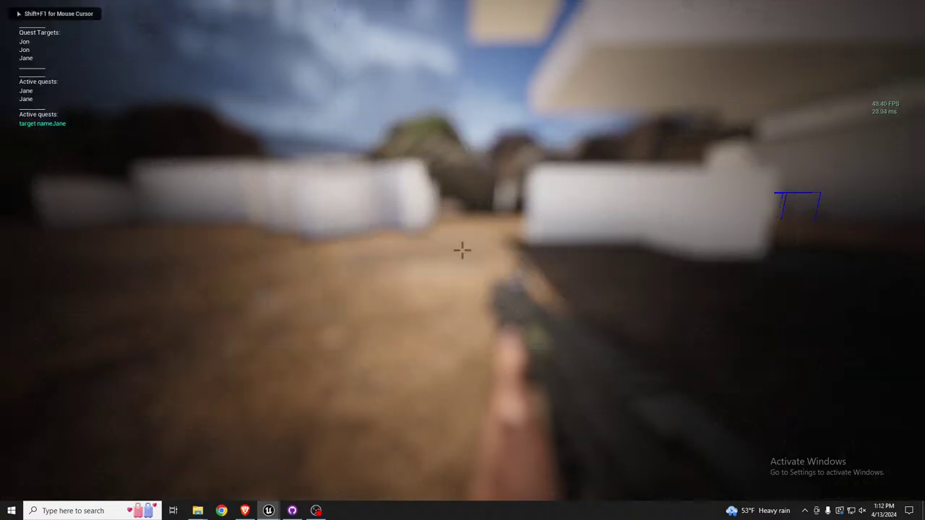
# Equip the handheld device to view the Find Jane quest and carry it across the dirt area near the white walls.
pyautogui.press('g')
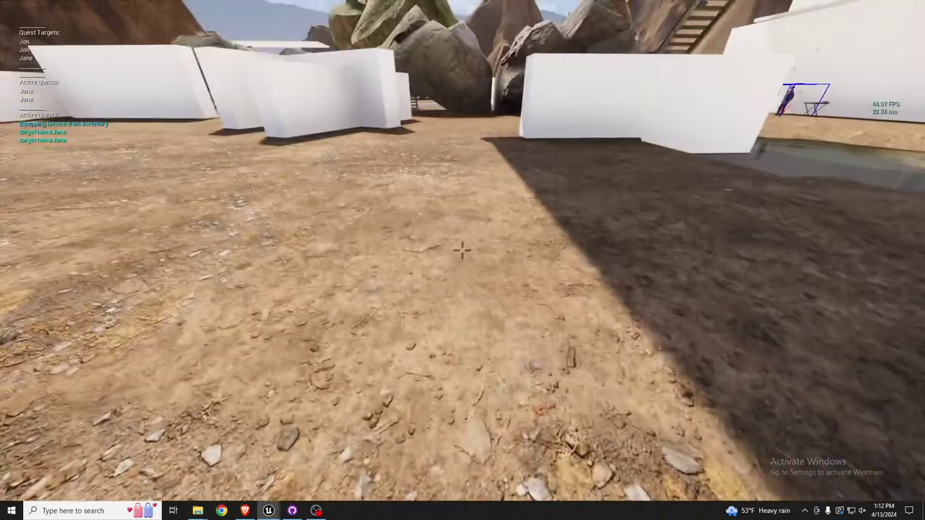
pyautogui.press('Tab')
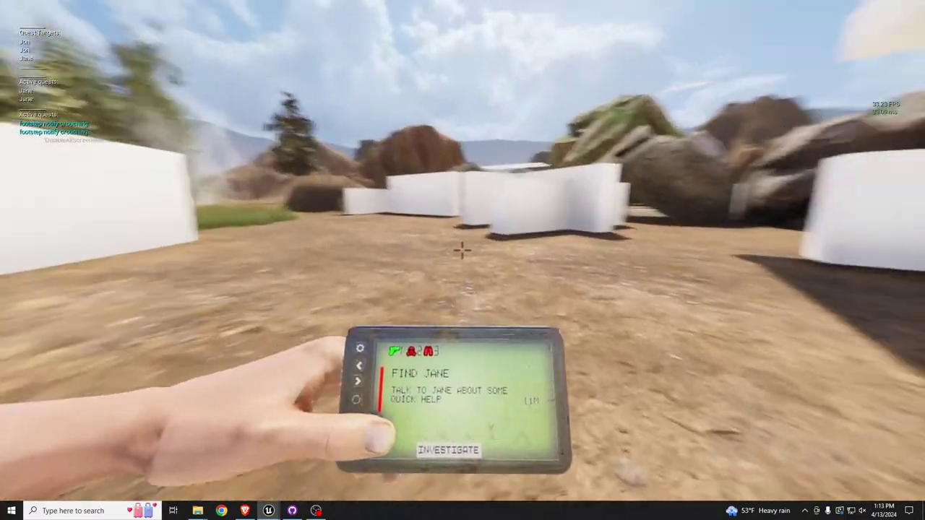
pyautogui.press('w')
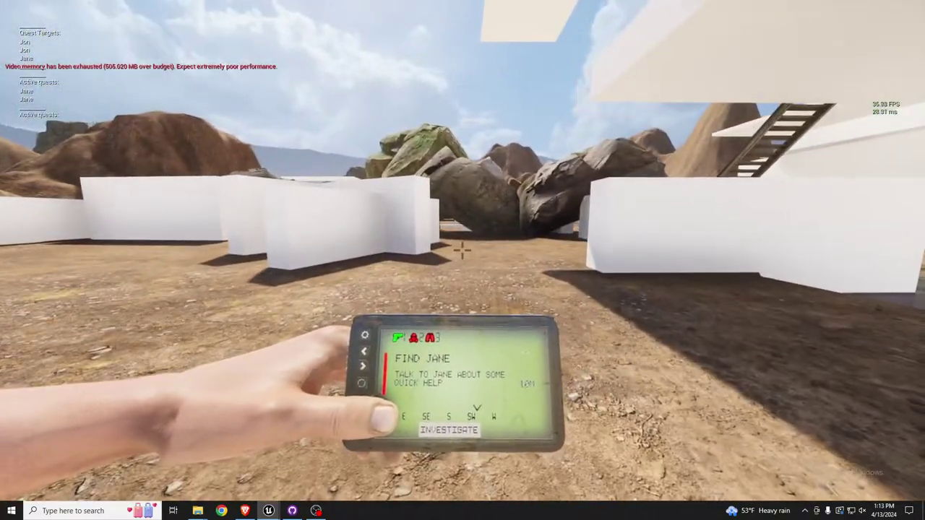
# Leave the full-screen play session and open the recent level Main_Level in the editor.
pyautogui.press('Escape')
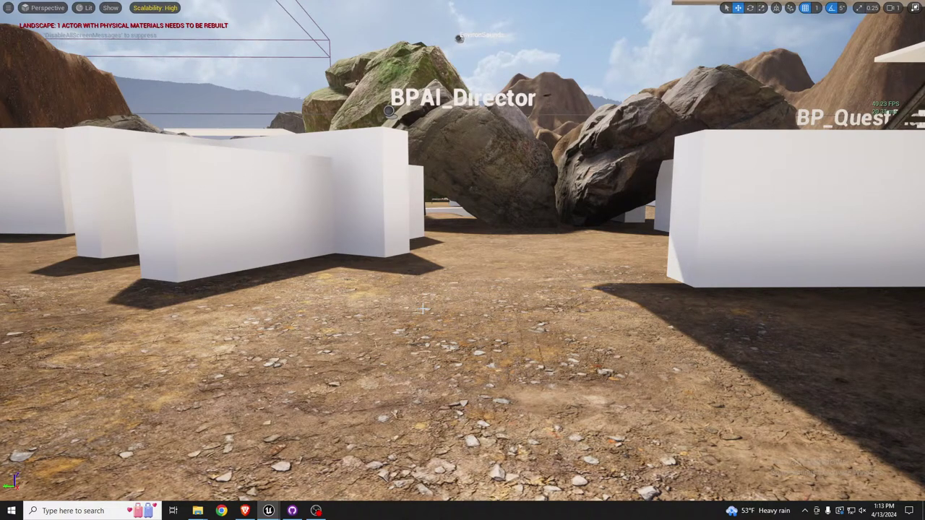
pyautogui.press('F11')
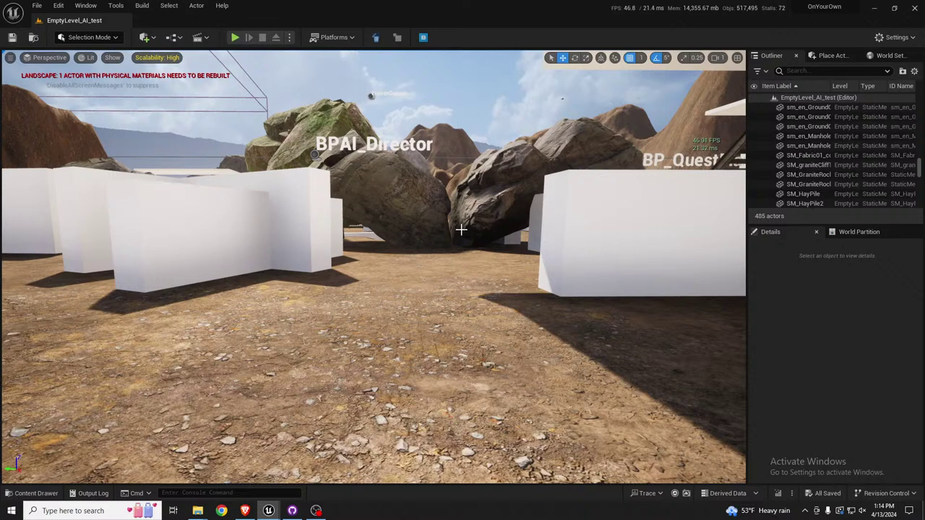
pyautogui.click(36, 9)
pyautogui.moveTo(80, 62)
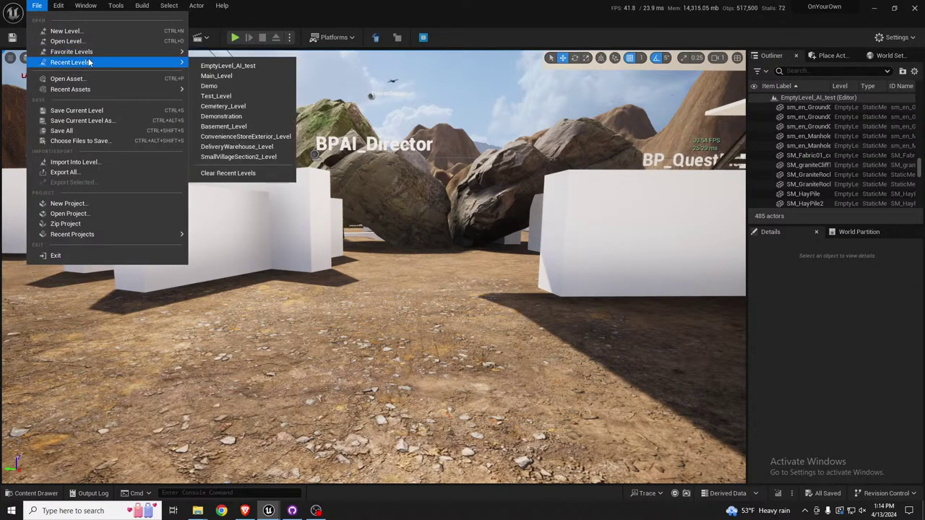
pyautogui.click(214, 76)
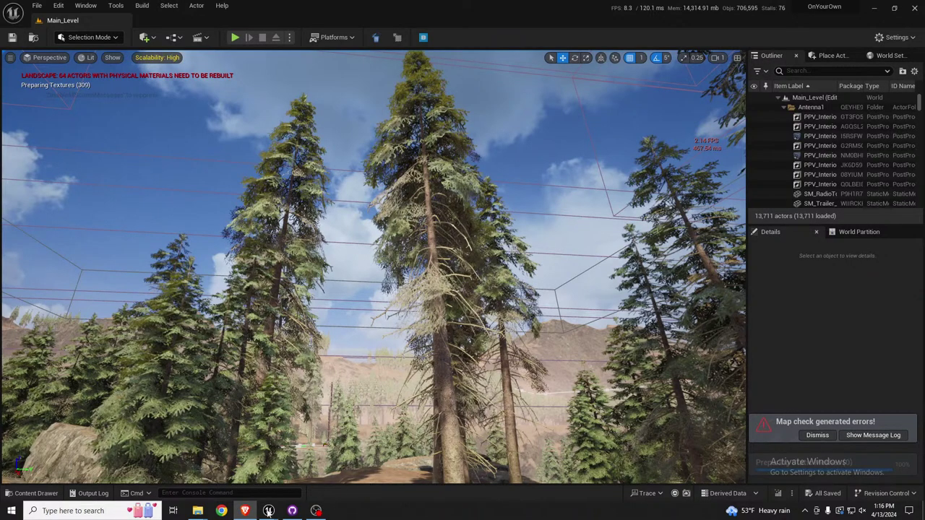
# Open the Data Layers Outliner, unload LoadingDataLayer from Main_Level and move the outliner window clear of the viewport.
pyautogui.moveTo(268, 510)
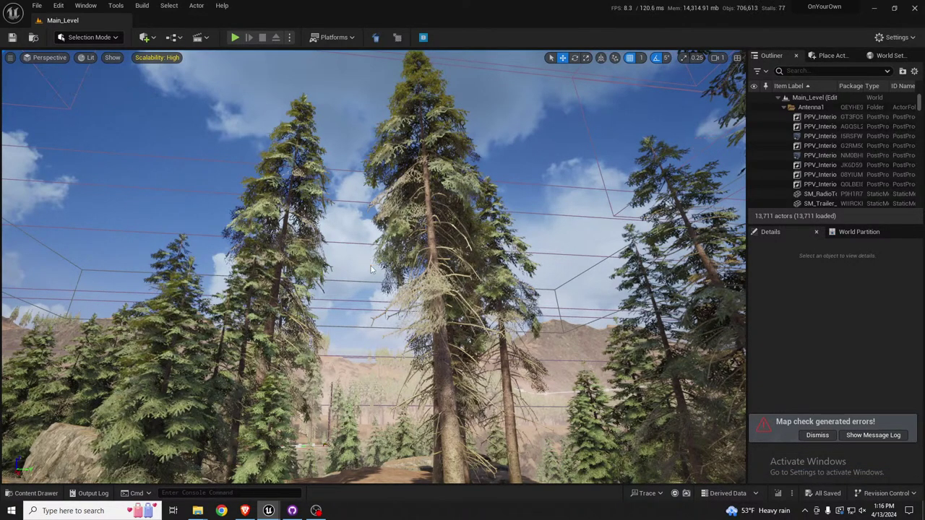
pyautogui.rightClick(370, 265)
pyautogui.moveTo(356, 272); pyautogui.dragTo(347, 318, button='right')
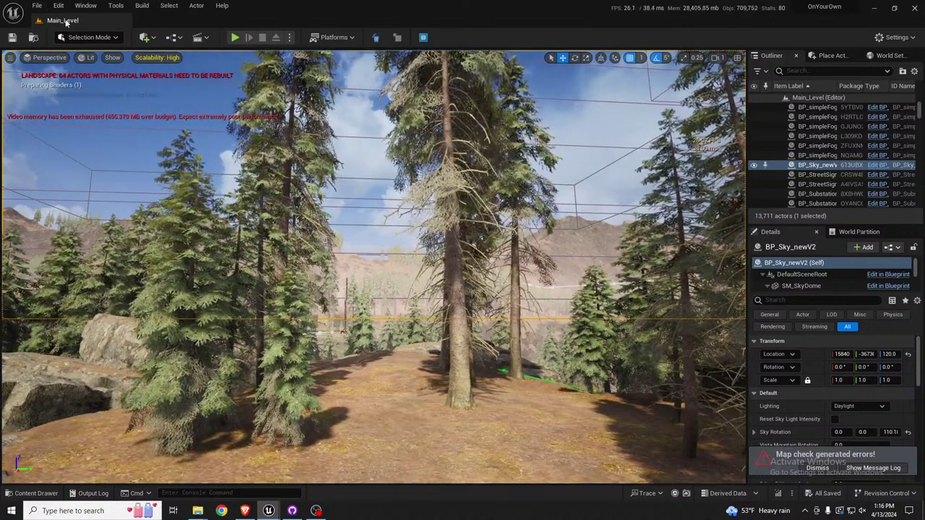
pyautogui.click(86, 6)
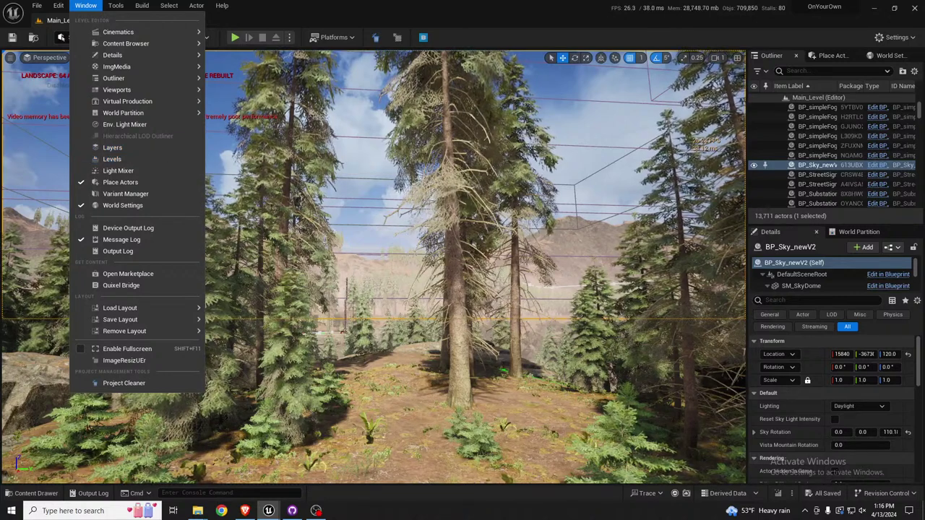
pyautogui.press('Escape')
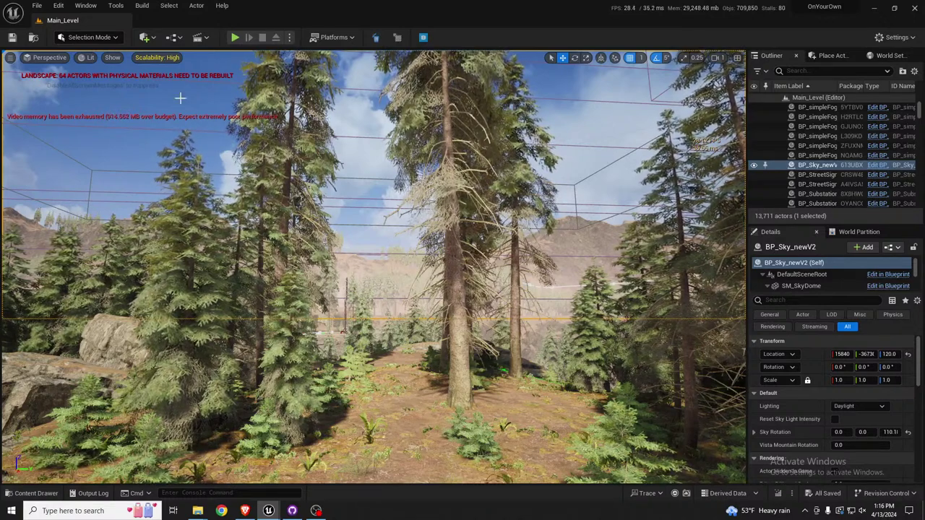
pyautogui.click(85, 5)
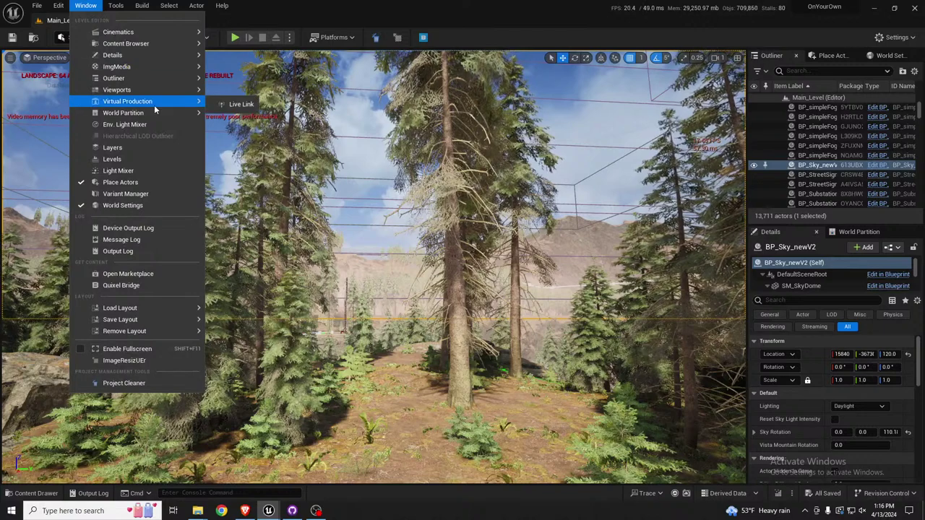
pyautogui.moveTo(158, 116)
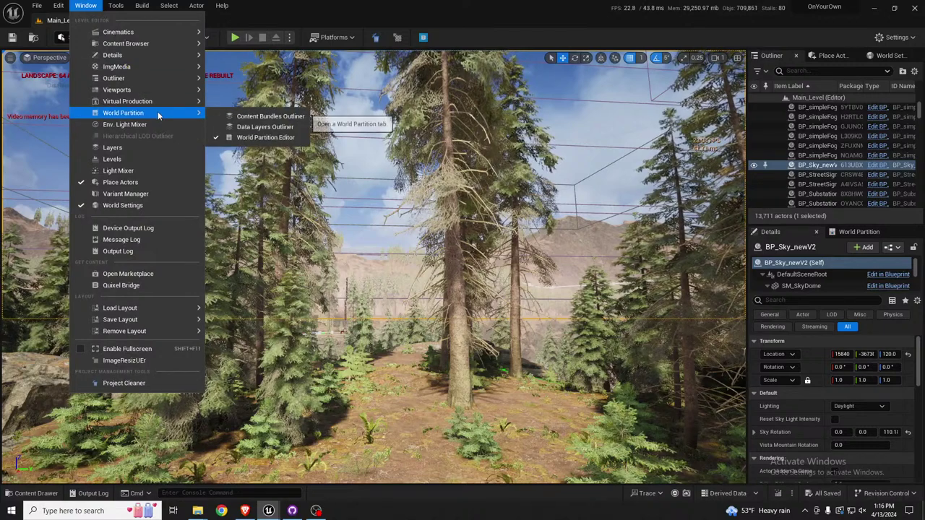
pyautogui.click(257, 126)
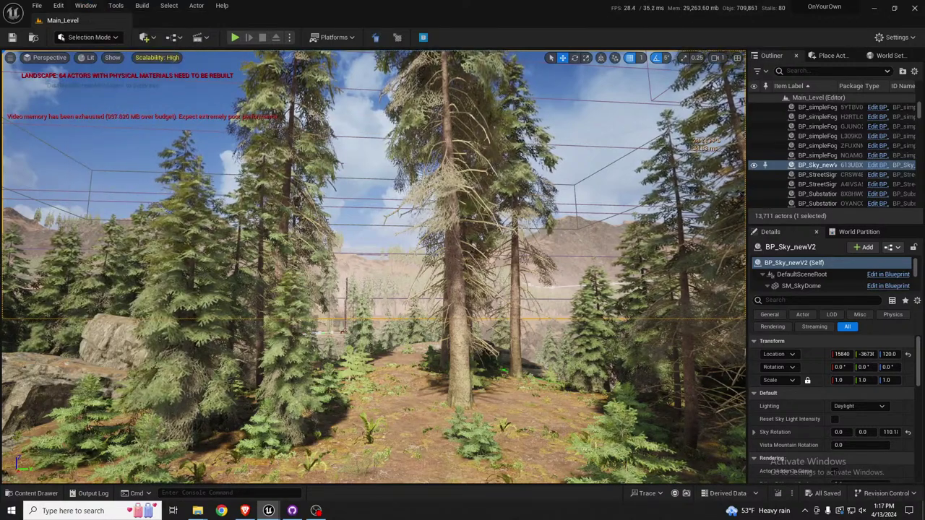
pyautogui.click(116, 180)
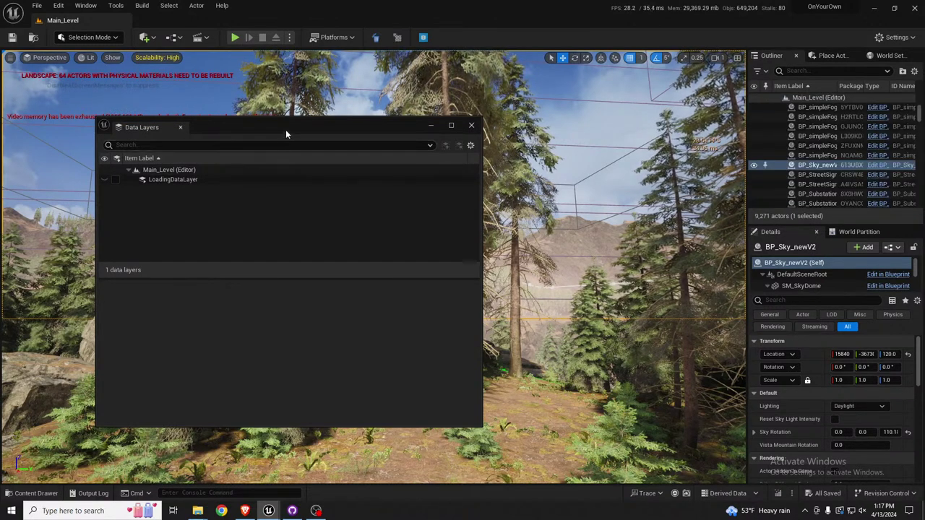
pyautogui.moveTo(289, 129); pyautogui.dragTo(2, 142)
# Inspect Main_Level's forest floor, rocky outcrops and tree-covered hills, with no actor selected.
pyautogui.moveTo(439, 250); pyautogui.dragTo(368, 289, button='right')
pyautogui.scroll(2, 438, 251)
pyautogui.press('Escape')
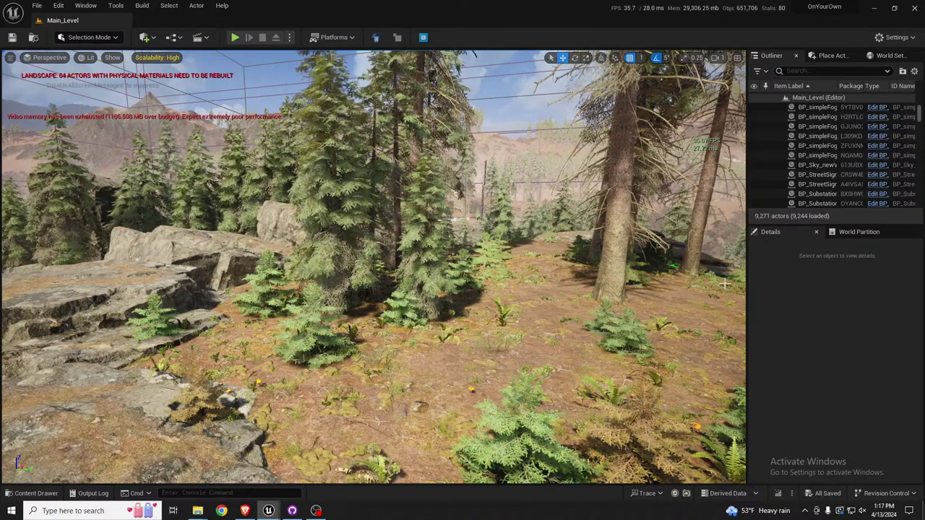
pyautogui.moveTo(267, 350); pyautogui.dragTo(242, 348, button='right')
pyautogui.press('w')
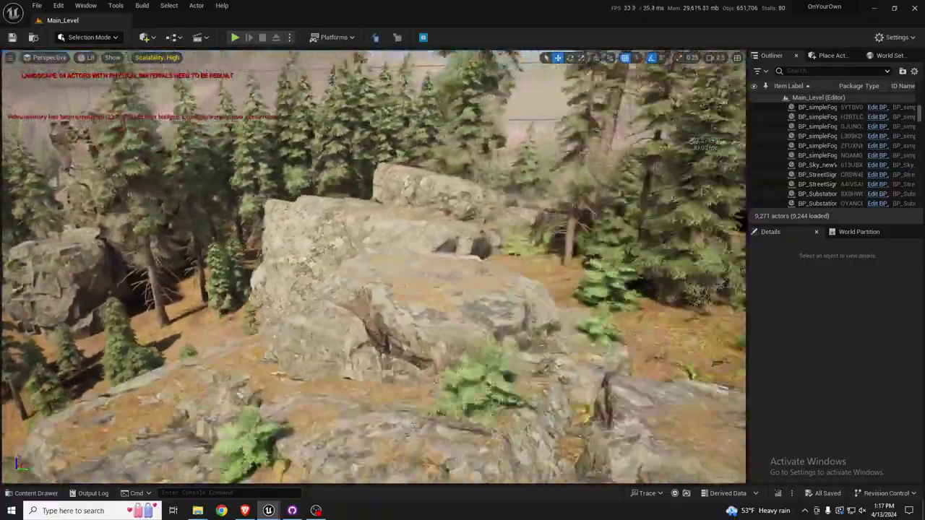
pyautogui.moveTo(144, 318); pyautogui.dragTo(128, 337, button='right')
pyautogui.press('w')
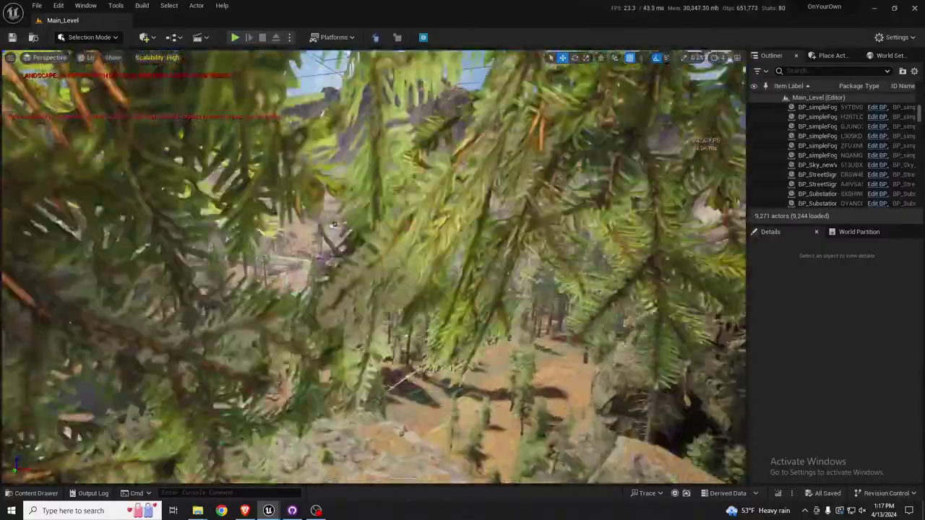
pyautogui.moveTo(129, 337); pyautogui.dragTo(127, 339, button='right')
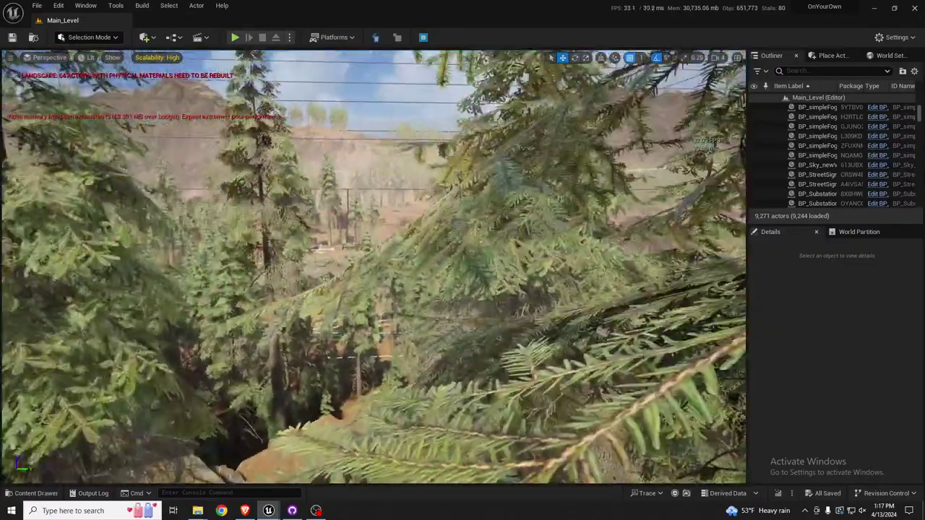
pyautogui.moveTo(374, 268); pyautogui.dragTo(442, 248, button='right')
pyautogui.press('w')
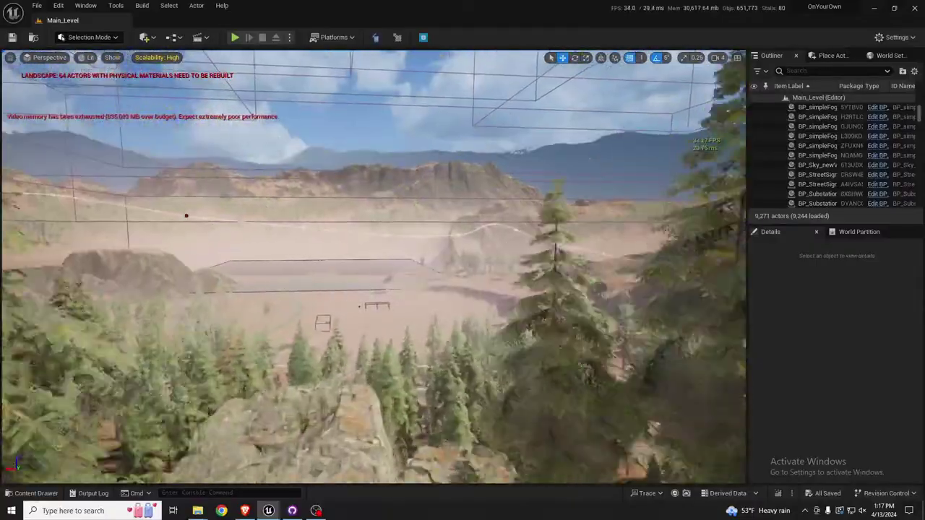
# Examine the hillside cemetery beside the road, including its gravestones, grass and surrounding trees.
pyautogui.moveTo(126, 341); pyautogui.dragTo(126, 341, button='right')
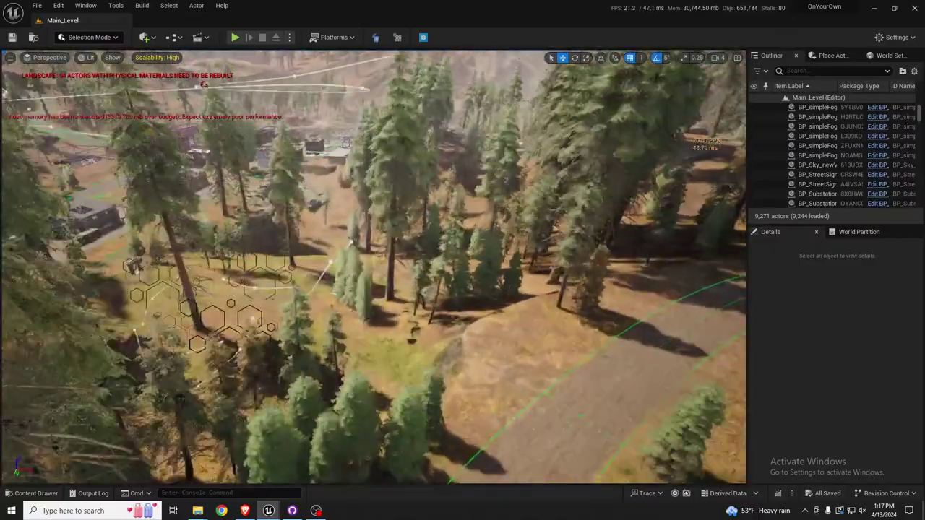
pyautogui.moveTo(126, 341); pyautogui.dragTo(126, 341, button='right')
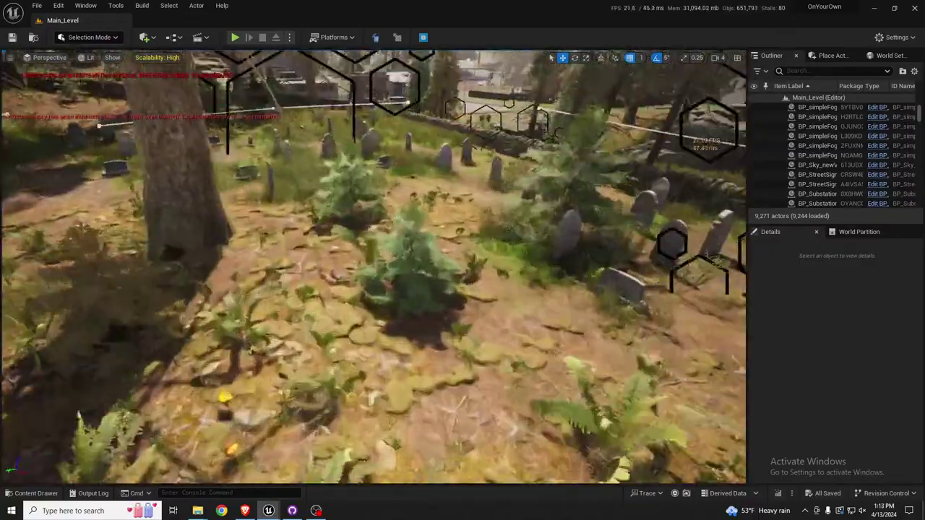
pyautogui.moveTo(126, 341); pyautogui.dragTo(125, 341, button='right')
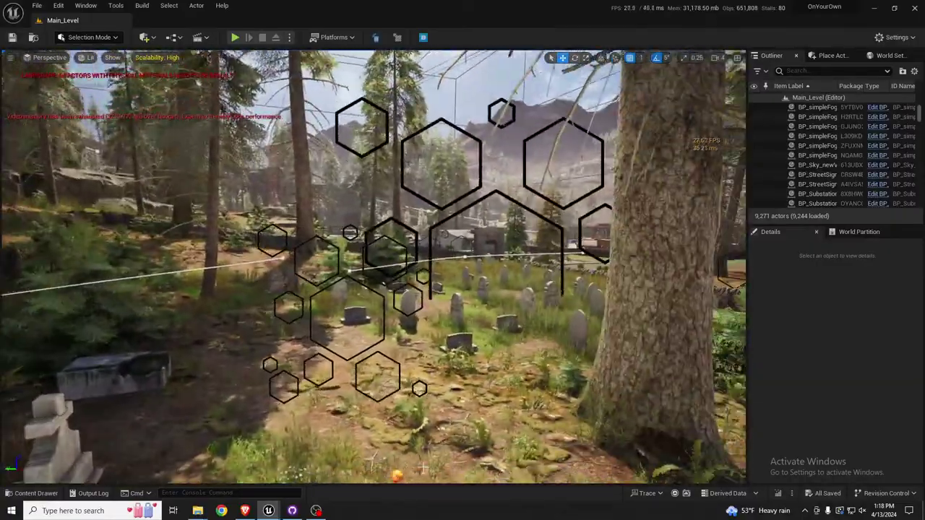
pyautogui.press('d')
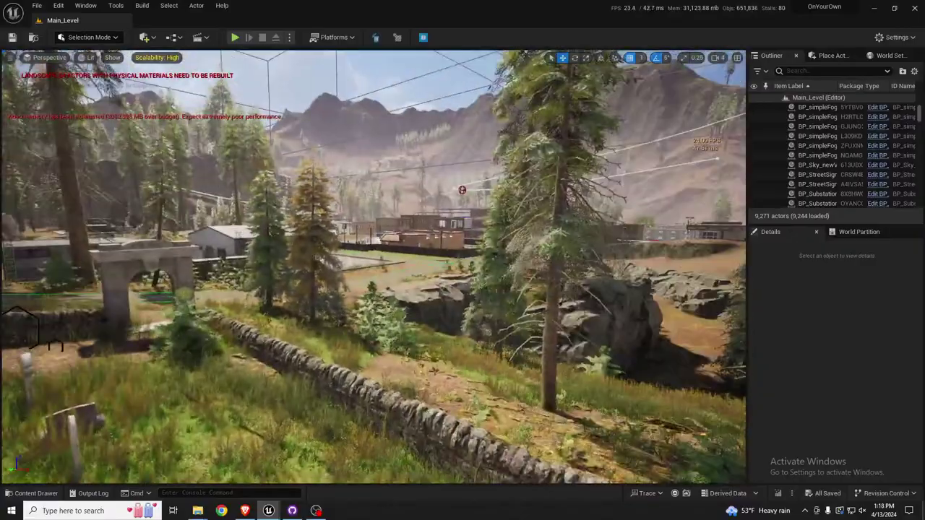
# Select the cemetery's stone boundary wall, frame it and inspect it together with the gravestones it encloses.
pyautogui.click(357, 388)
pyautogui.press('f')
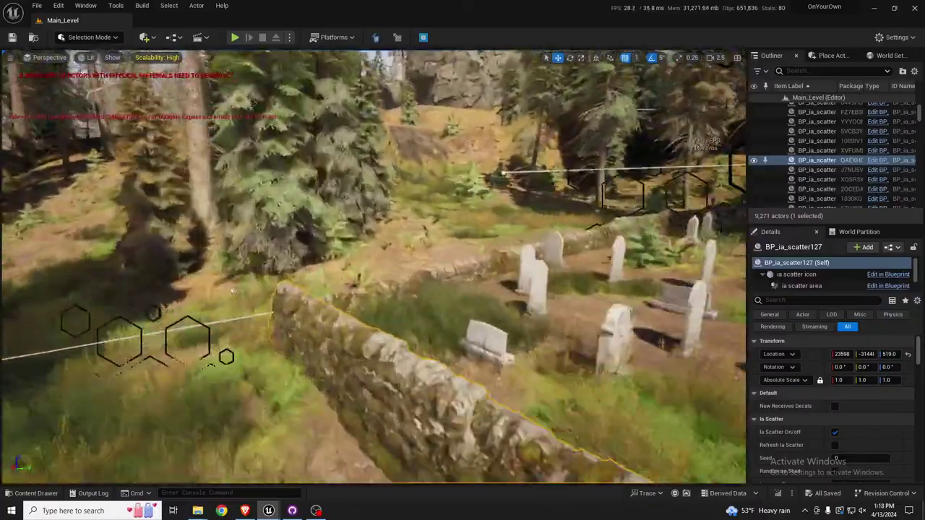
pyautogui.press('w')
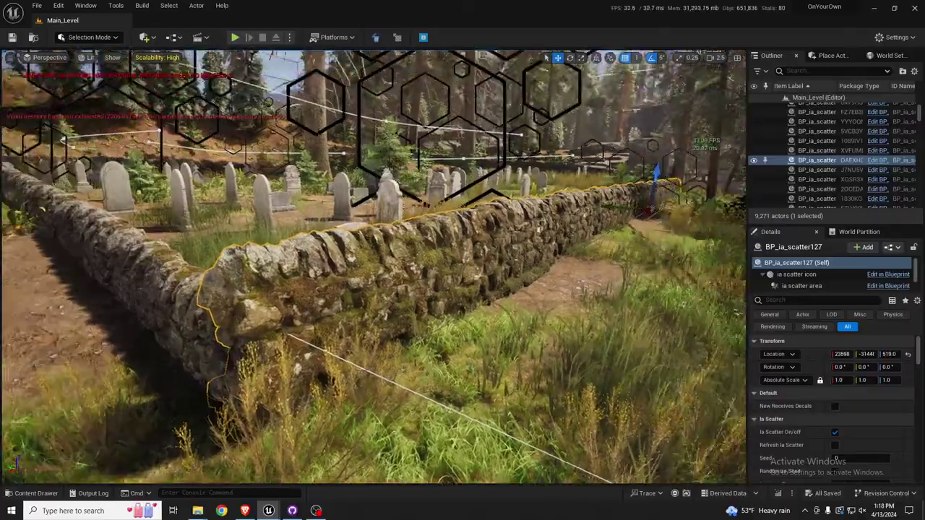
pyautogui.press('w')
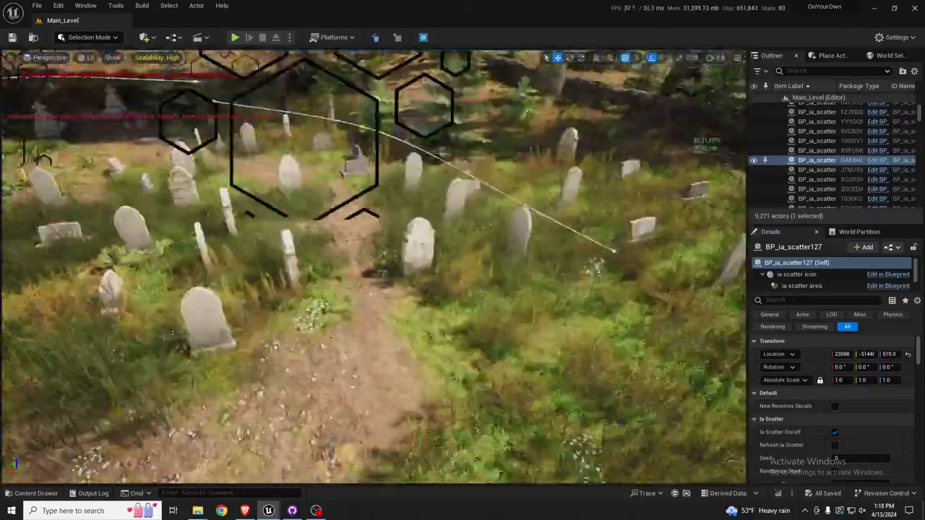
pyautogui.press('s')
pyautogui.moveTo(637, 227); pyautogui.dragTo(637, 227, button='right')
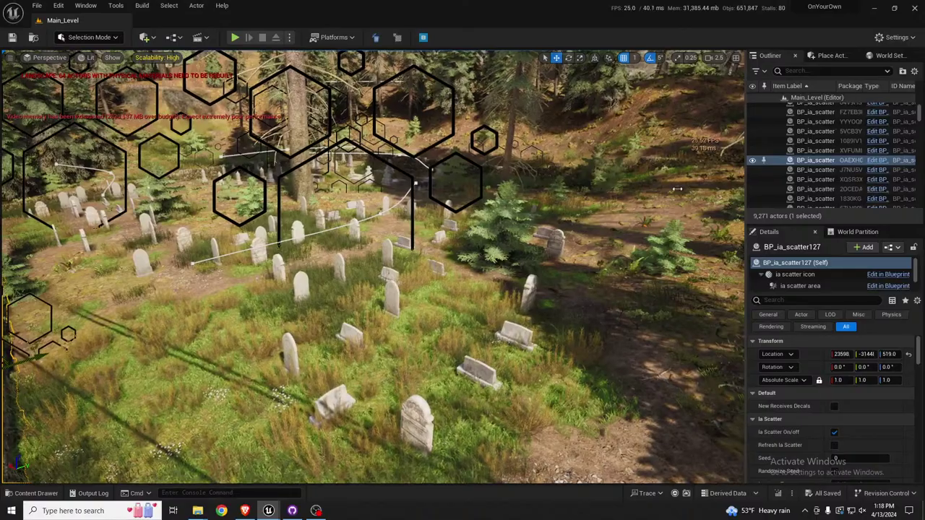
# Widen the Outliner and Details area, and inspect the route past the lattice tower to the white roadside shed.
pyautogui.moveTo(748, 184); pyautogui.dragTo(671, 189)
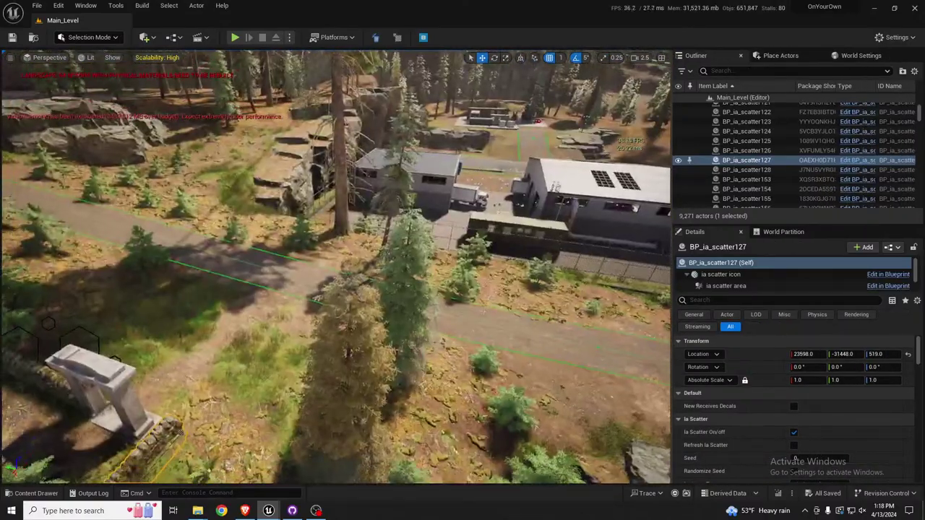
pyautogui.moveTo(336, 268); pyautogui.dragTo(394, 240, button='right')
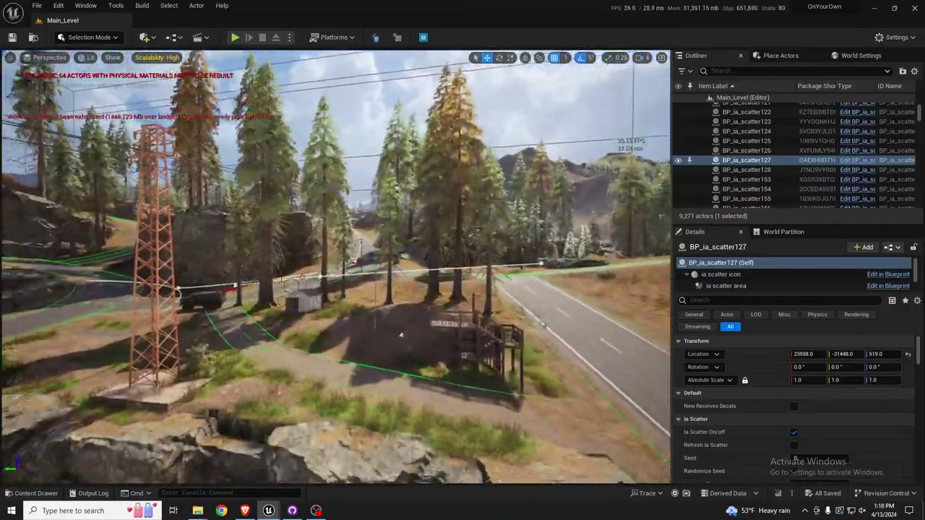
pyautogui.press('w')
pyautogui.moveTo(336, 268); pyautogui.dragTo(319, 304, button='right')
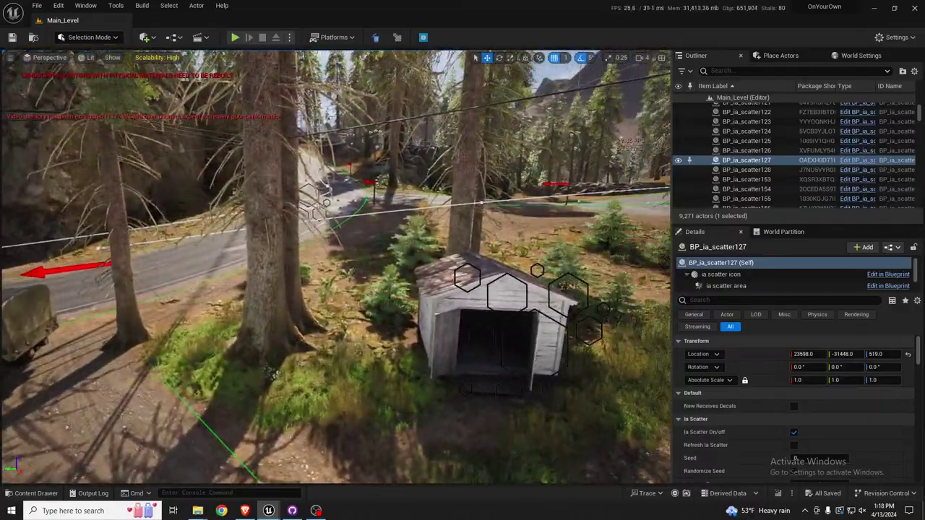
pyautogui.moveTo(336, 268); pyautogui.dragTo(342, 281, button='right')
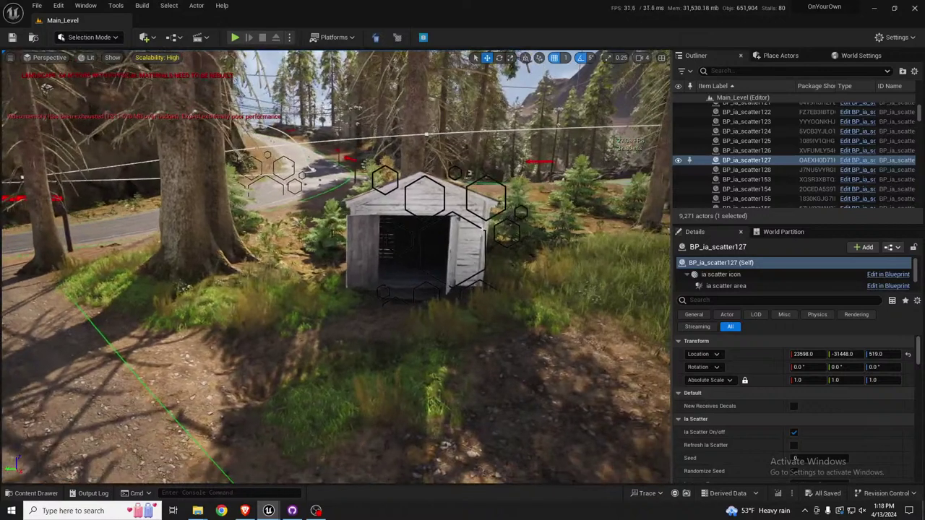
# Select the white wooden shed BP_Shed_03a and view it from the side with the neighbouring dirt road and wooden lookout.
pyautogui.click(414, 224)
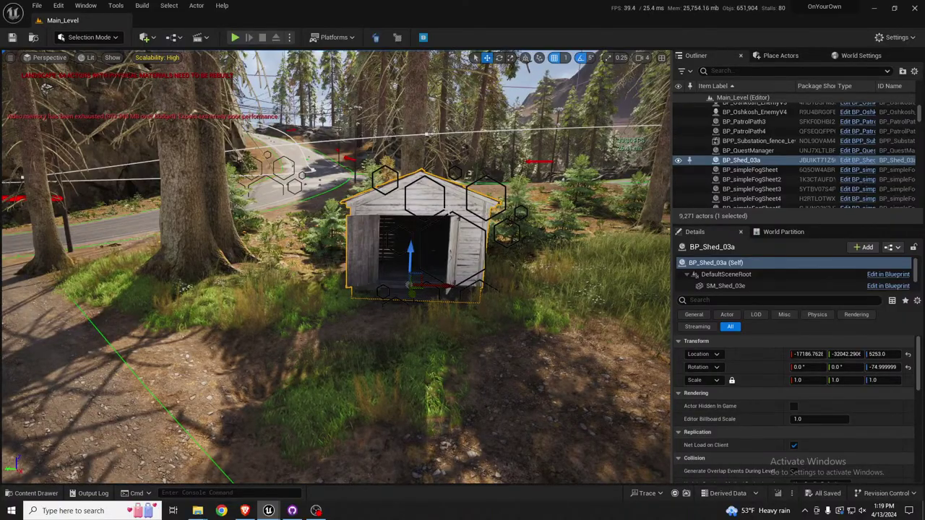
pyautogui.press('w')
pyautogui.moveTo(446, 212)
pyautogui.mouseDown(button='right')
pyautogui.moveTo(481, 228)
pyautogui.moveTo(499, 216)
pyautogui.moveTo(488, 216)
pyautogui.moveTo(517, 242)
pyautogui.moveTo(651, 217)
pyautogui.moveTo(448, 235)
pyautogui.moveTo(441, 217)
pyautogui.mouseUp(button='right')
pyautogui.scroll(-3, 446, 212)
pyautogui.press('s')
pyautogui.press('w')
pyautogui.press('s')
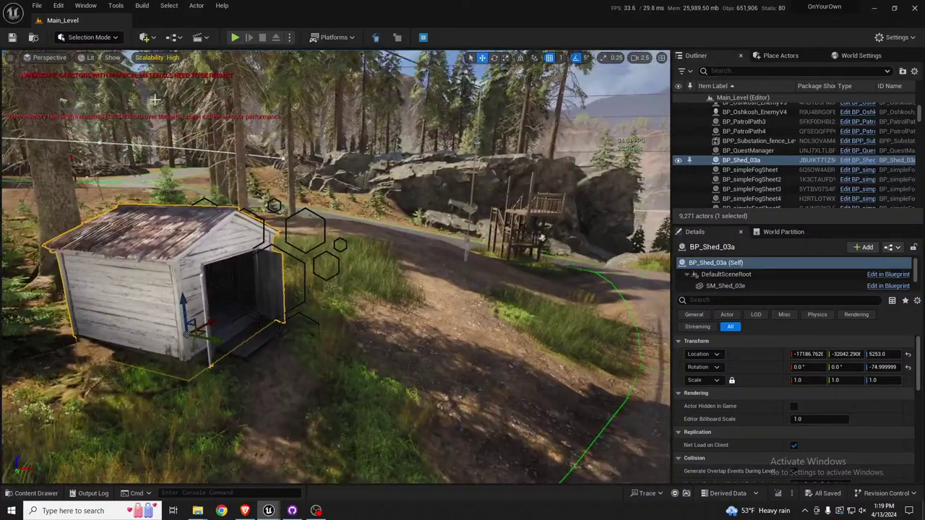
pyautogui.click(85, 6)
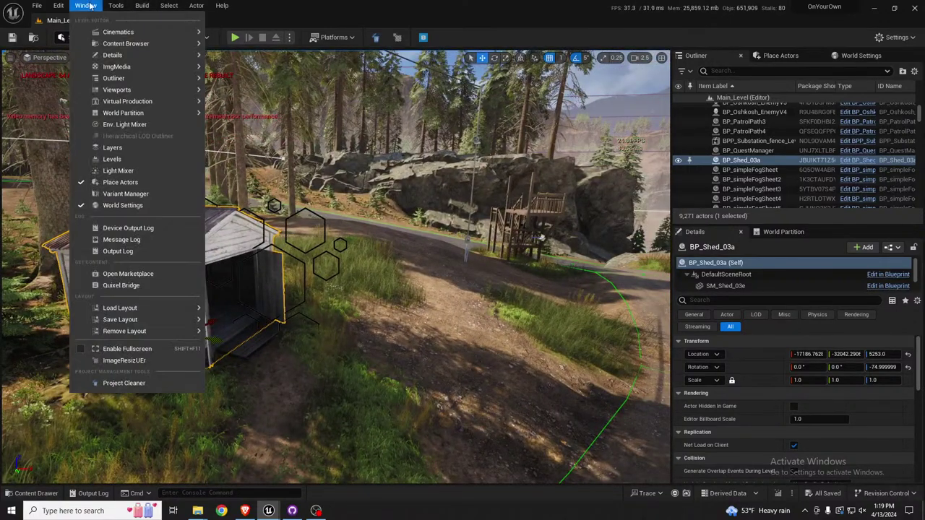
pyautogui.click(145, 158)
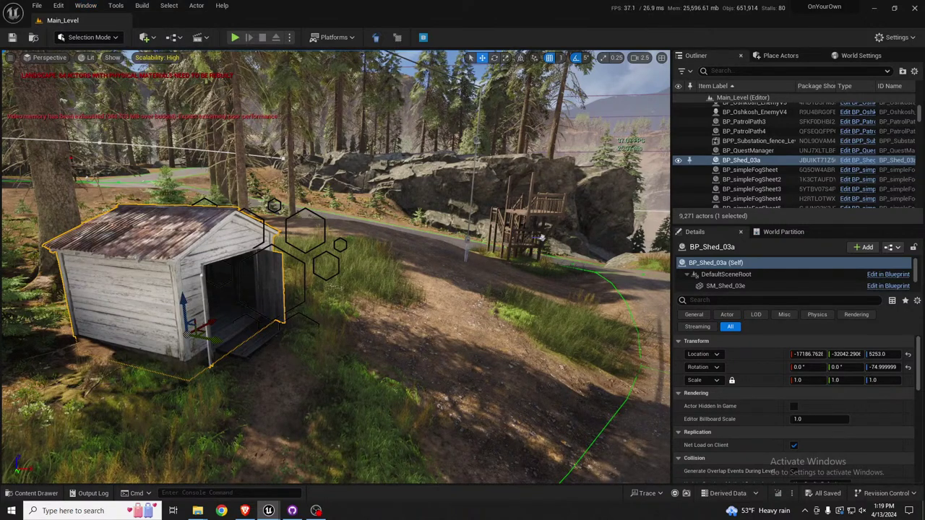
pyautogui.click(85, 5)
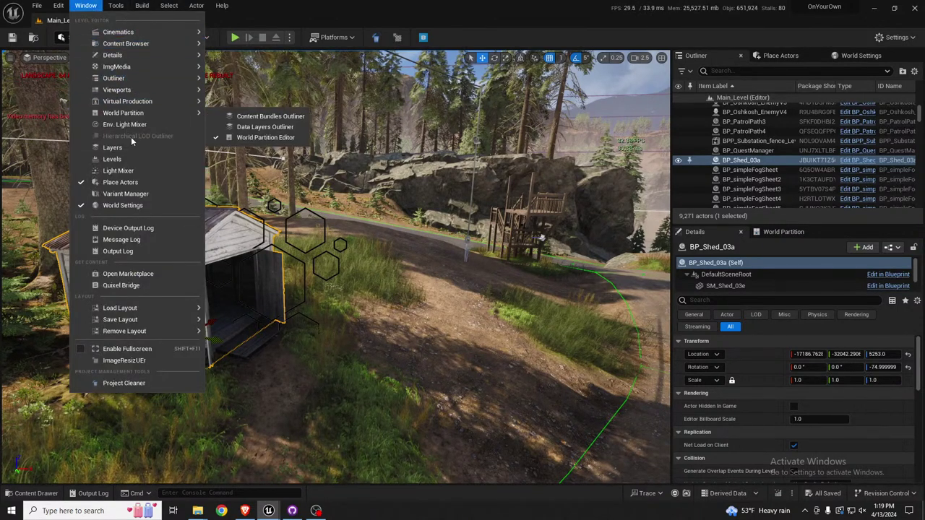
pyautogui.click(262, 117)
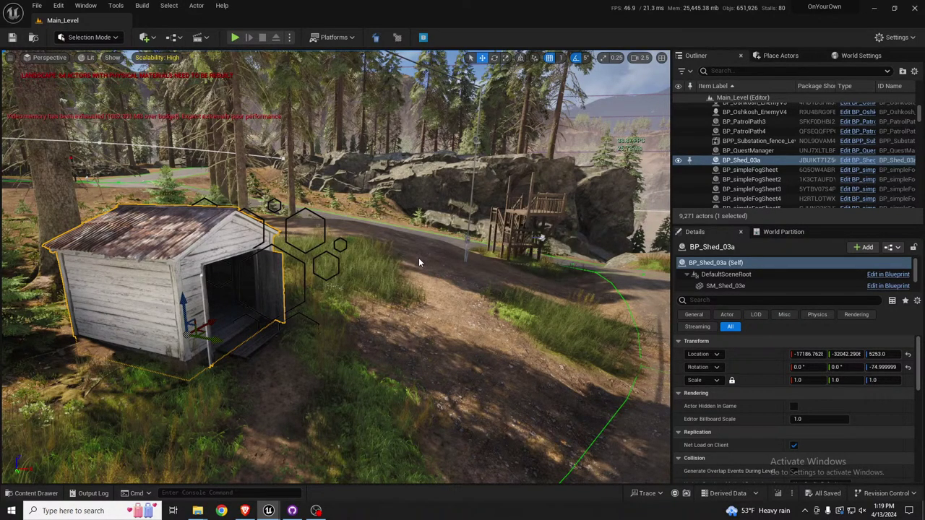
# Examine the residential area across the dirt road, including the houses, parked cars and white picket fence.
pyautogui.moveTo(418, 258); pyautogui.dragTo(747, 252, button='right')
pyautogui.press('w')
pyautogui.scroll(-3, 436, 269)
pyautogui.press('a')
pyautogui.press('d')
pyautogui.press('d')
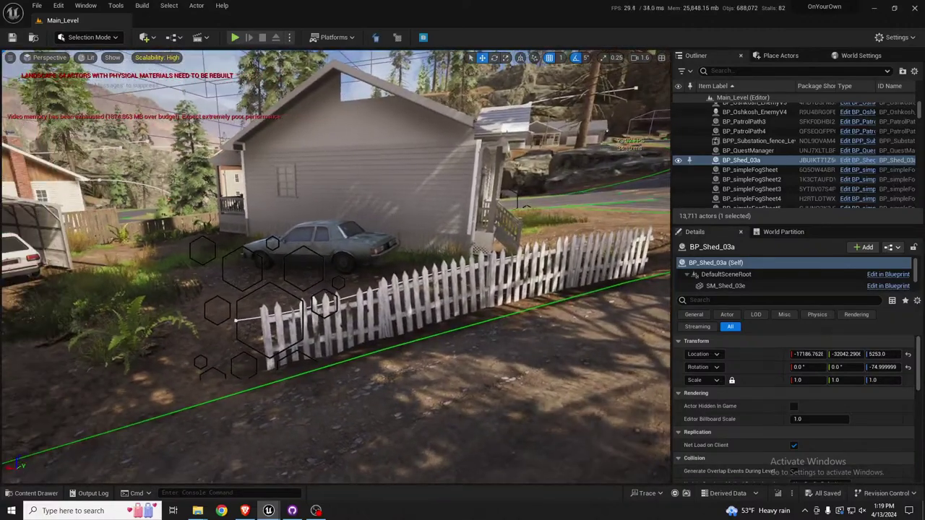
pyautogui.moveTo(206, 329); pyautogui.dragTo(120, 333, button='right')
pyautogui.press('w')
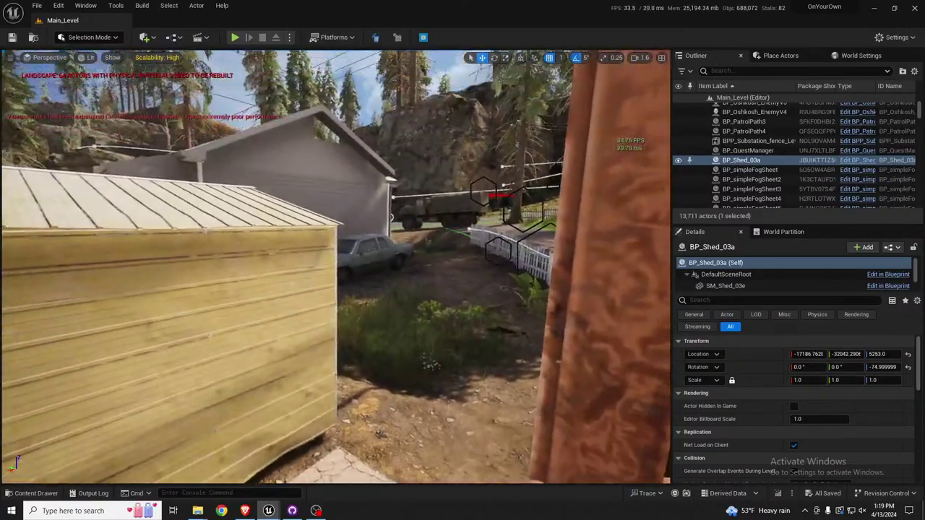
# Return to the white shed across the dirt road and examine its interior and the view through its open doors.
pyautogui.moveTo(337, 267); pyautogui.dragTo(365, 239, button='right')
pyautogui.press('w')
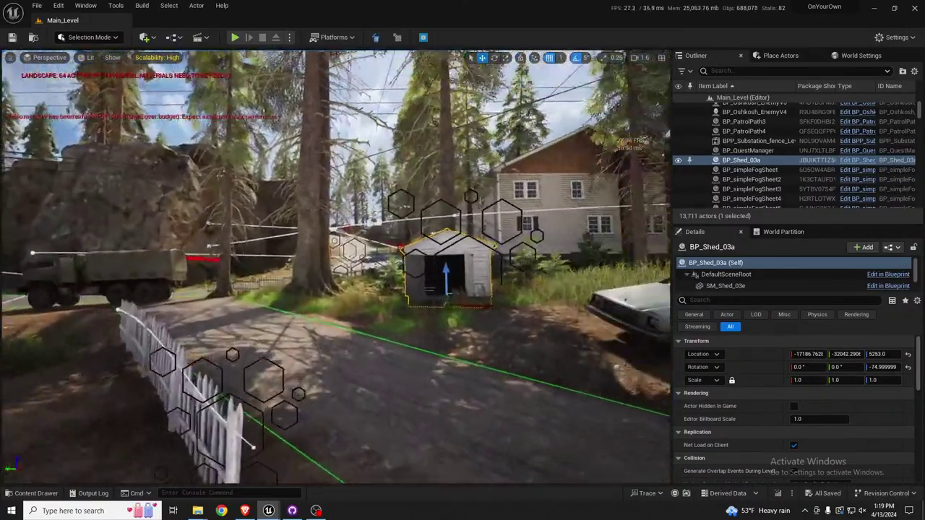
pyautogui.moveTo(336, 267); pyautogui.dragTo(408, 268, button='right')
pyautogui.press('w')
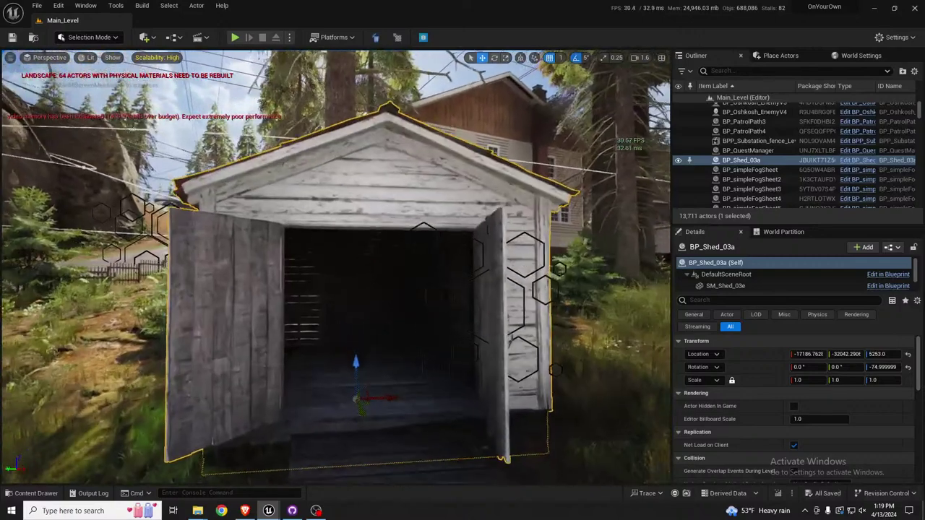
pyautogui.press('w')
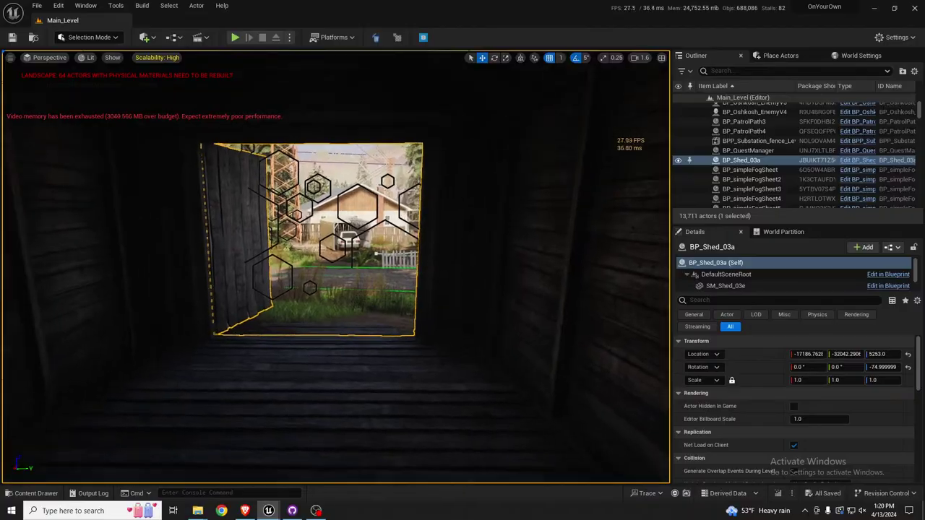
# Survey the level from the forest and roadside warehouses to the substation's chain-link gate and telegraph pole.
pyautogui.moveTo(336, 267); pyautogui.dragTo(441, 259, button='right')
pyautogui.press('w')
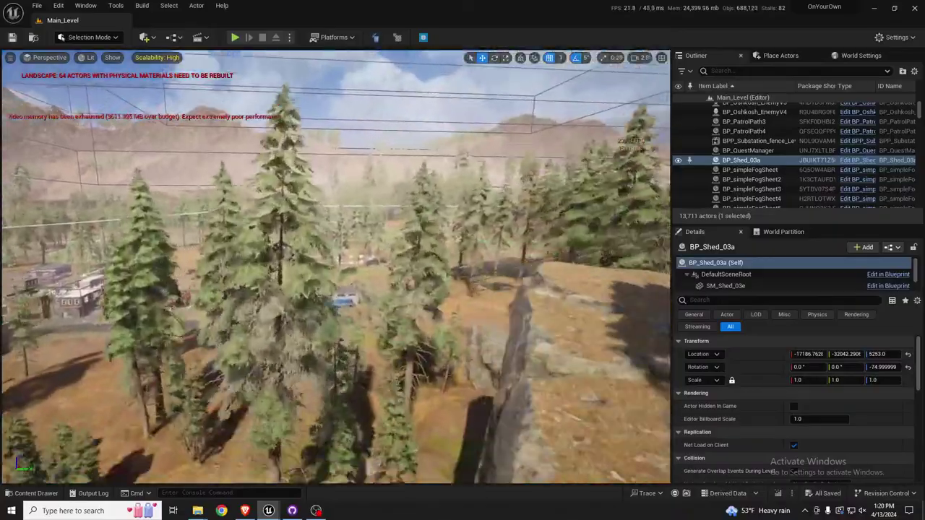
pyautogui.press('w')
pyautogui.moveTo(336, 268); pyautogui.dragTo(321, 318, button='right')
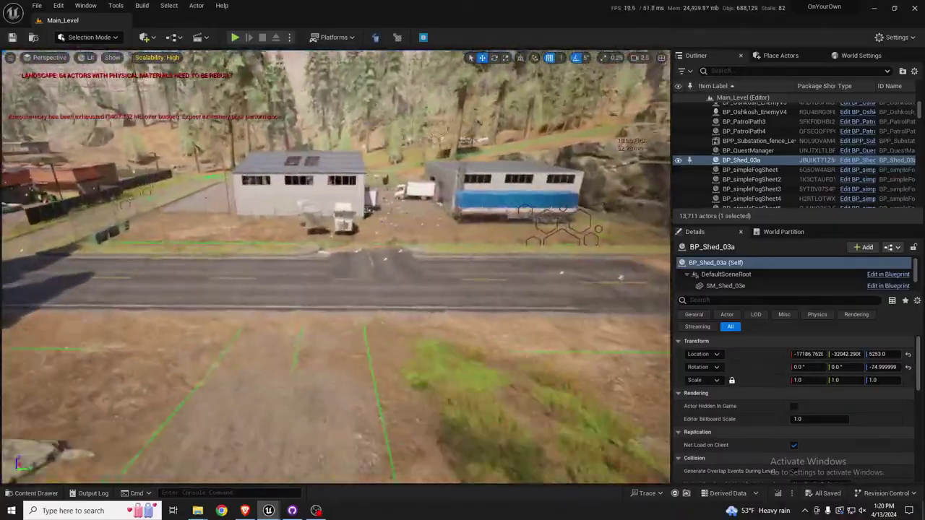
pyautogui.moveTo(144, 333); pyautogui.dragTo(144, 333, button='right')
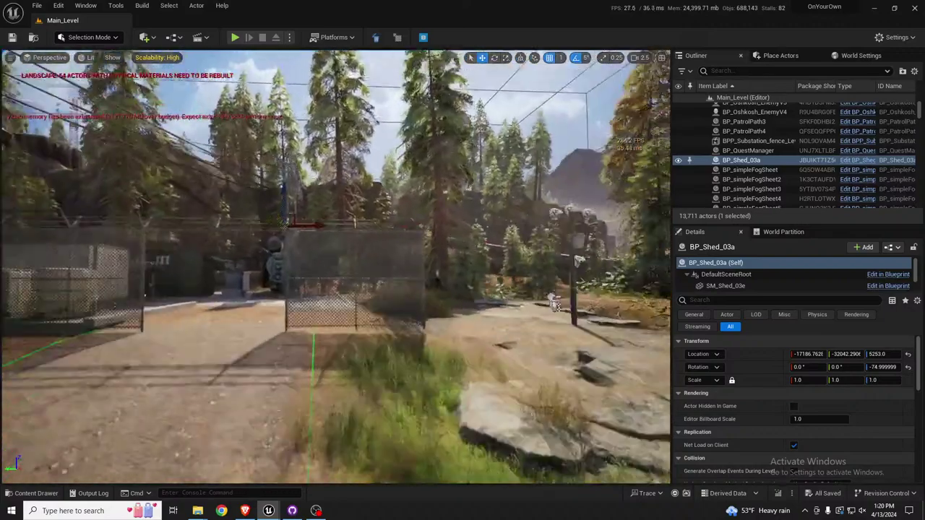
pyautogui.moveTo(407, 310); pyautogui.dragTo(407, 310, button='right')
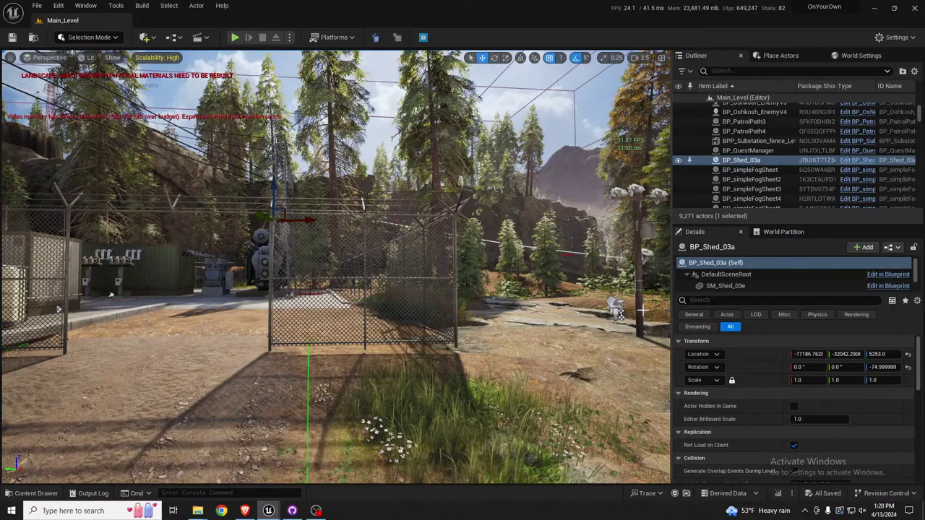
# Delete the telegraph pole BP_TelegraphPole_01_A22 standing on the rocky ground beside the substation fence.
pyautogui.click(669, 266)
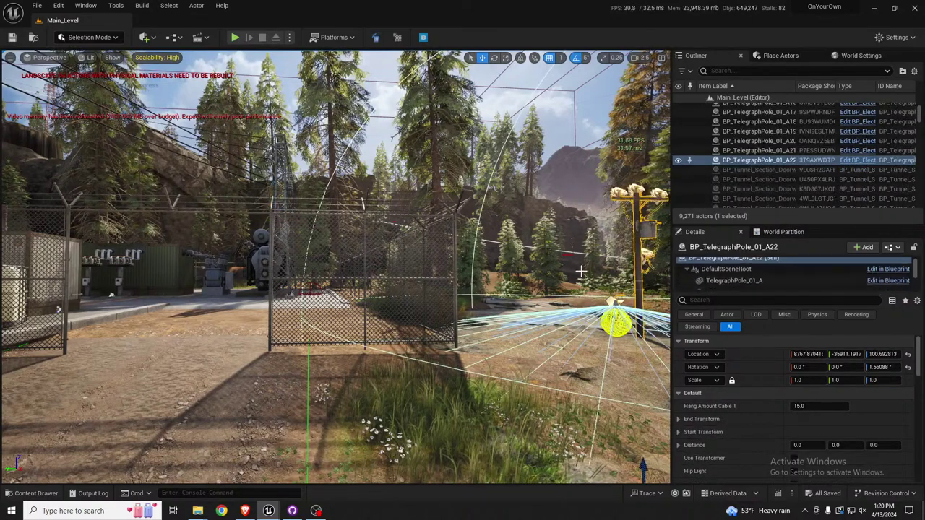
pyautogui.moveTo(582, 272)
pyautogui.mouseDown(button='right')
pyautogui.moveTo(618, 277)
pyautogui.moveTo(571, 279)
pyautogui.mouseUp(button='right')
pyautogui.press('Delete')
pyautogui.press('d')
pyautogui.press('e')
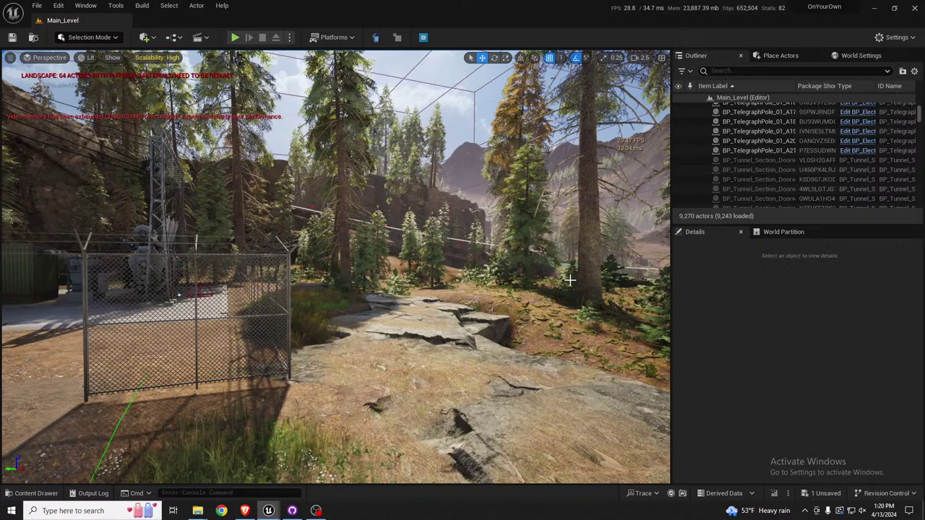
# Start a play-test of Main_Level and walk forward along the dirt road between the fences.
pyautogui.hotkey('alt', 'p')
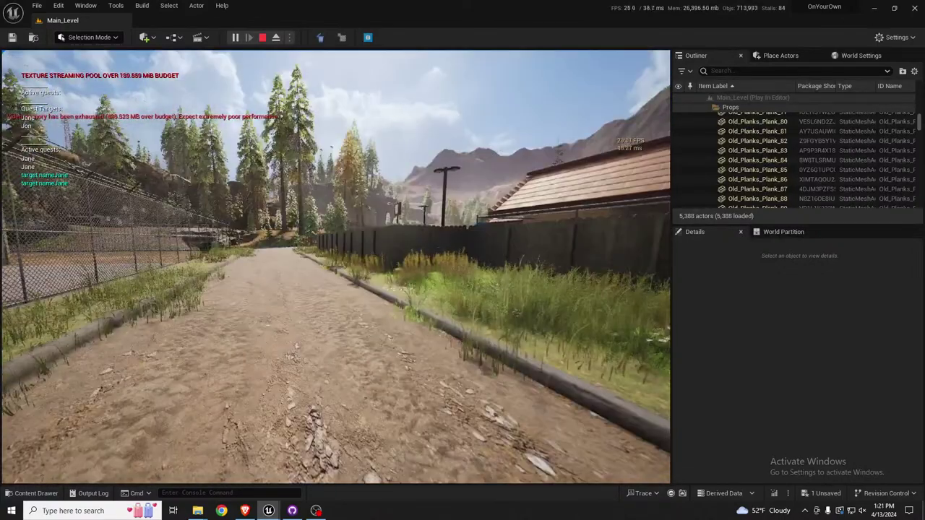
pyautogui.press('w')
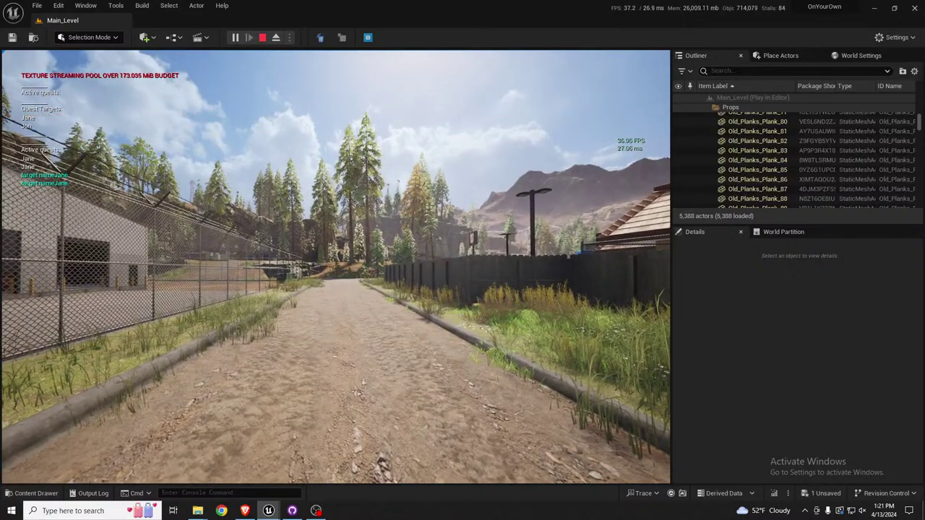
pyautogui.press('w')
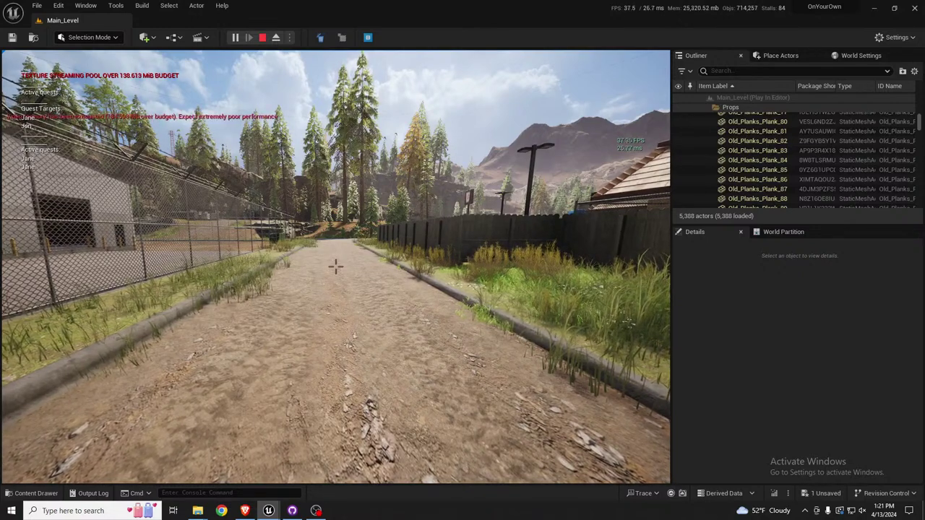
# Set the game's video GI Options to Only Interiors and resume play.
pyautogui.press('Escape')
pyautogui.click(361, 291)
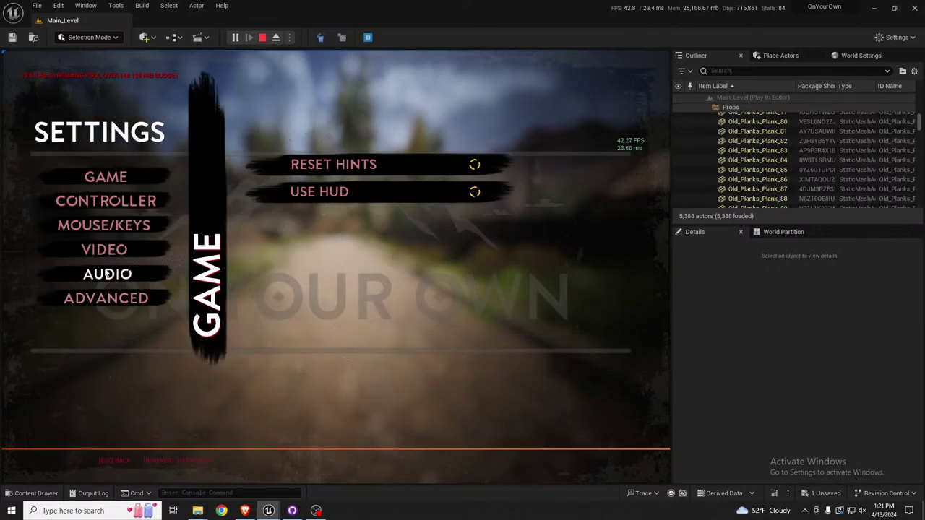
pyautogui.click(106, 252)
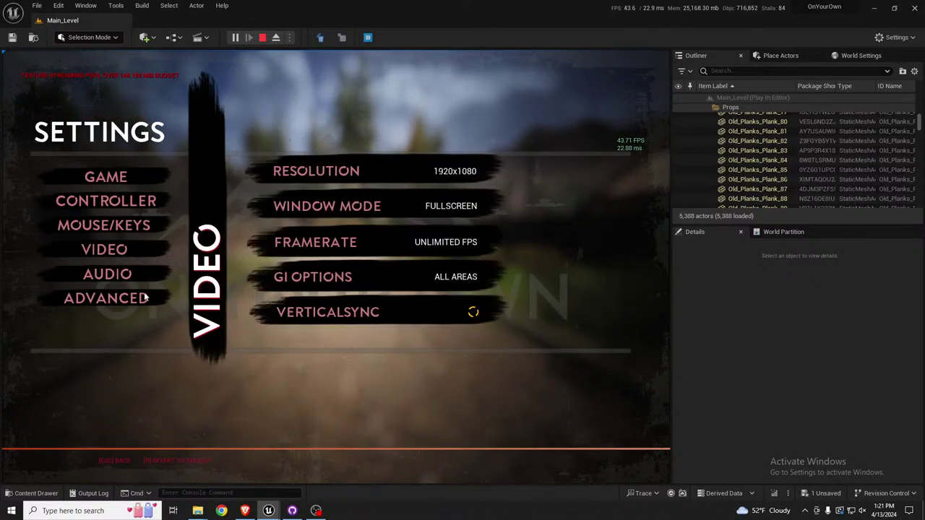
pyautogui.click(336, 279)
pyautogui.click(422, 302)
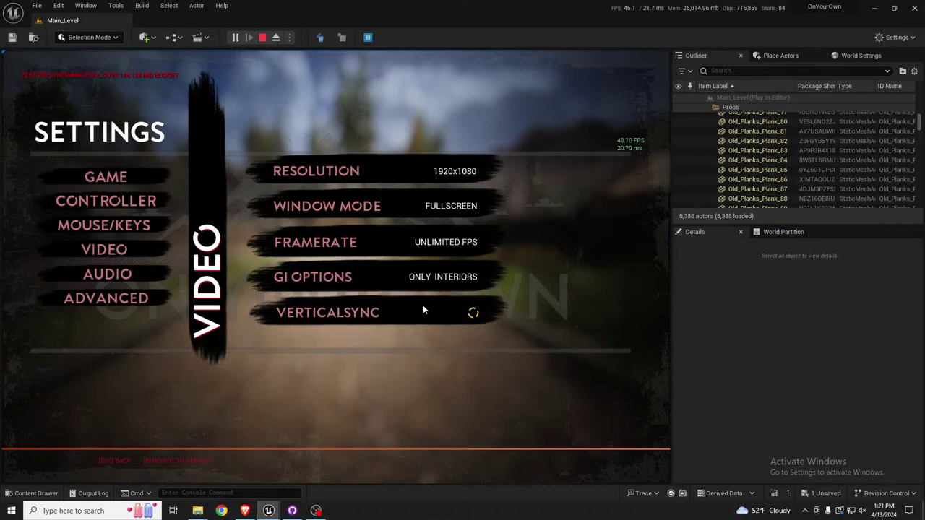
pyautogui.press('Escape')
pyautogui.press('Escape')
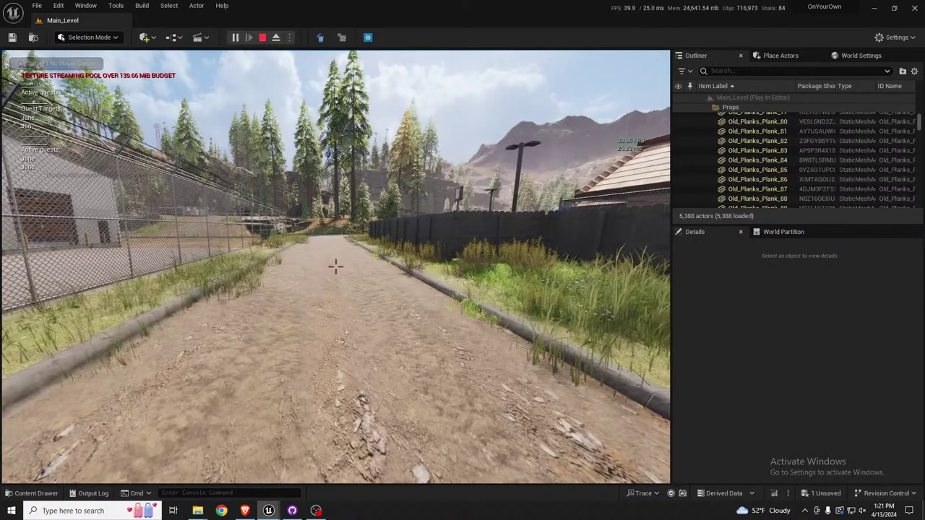
# Examine the outdoor lighting along the dirt road and on the warehouse behind the chain-link fence.
pyautogui.press('w')
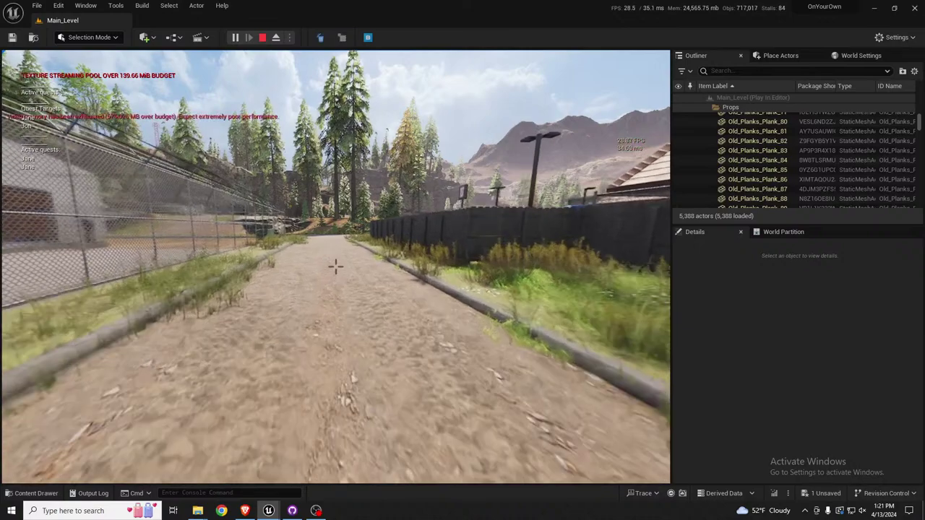
pyautogui.press('w')
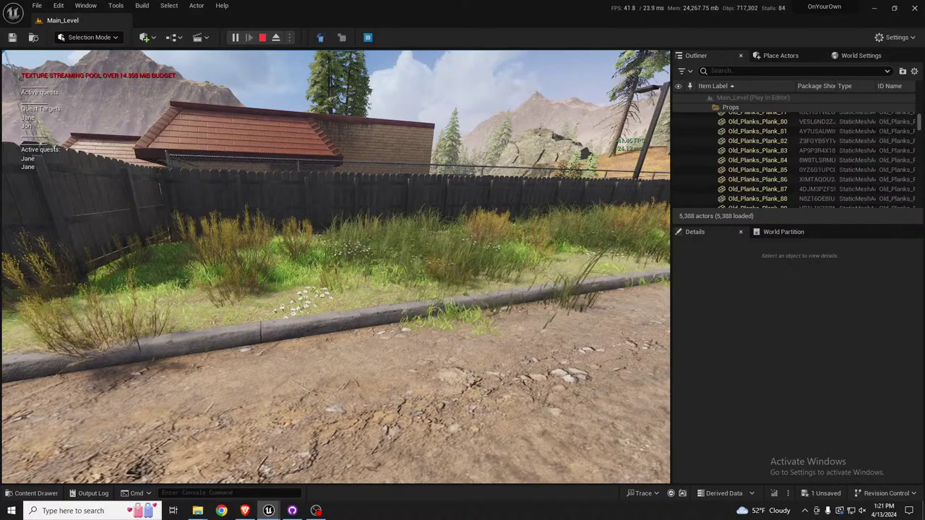
pyautogui.press('w')
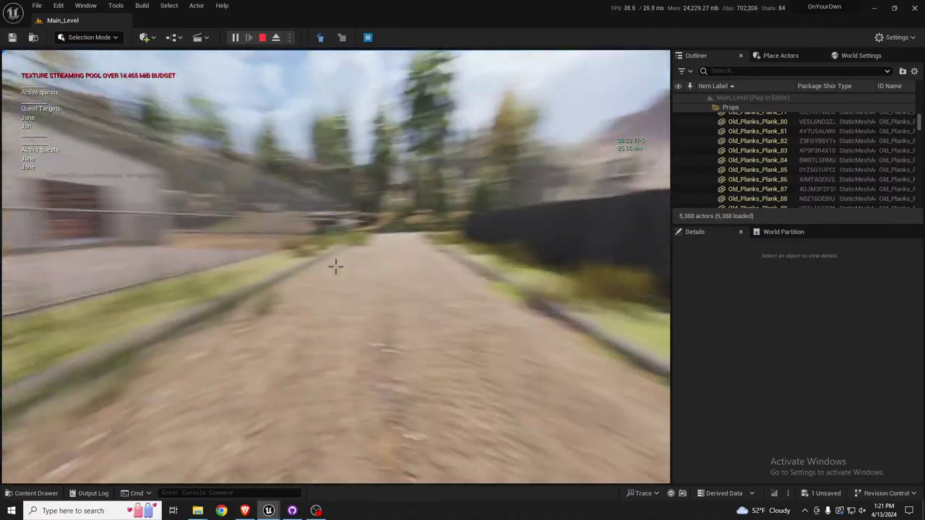
pyautogui.press('w')
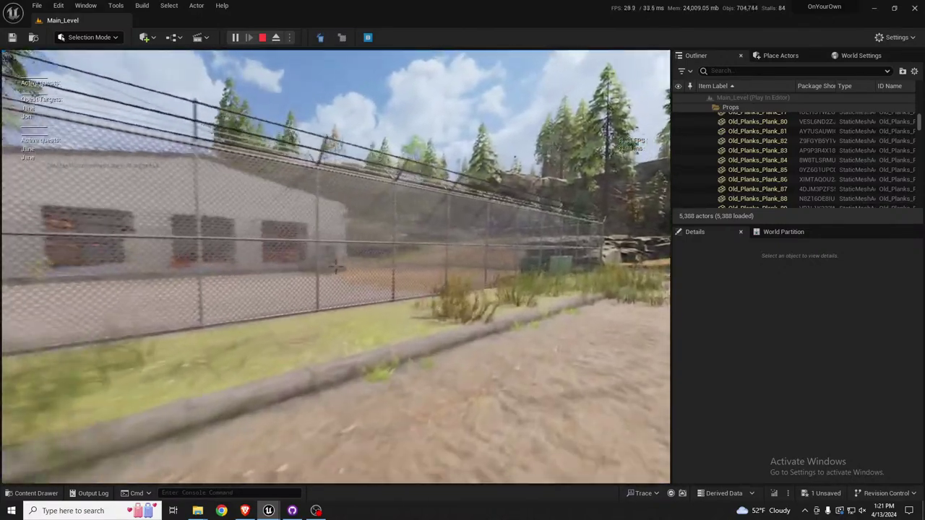
pyautogui.press('w')
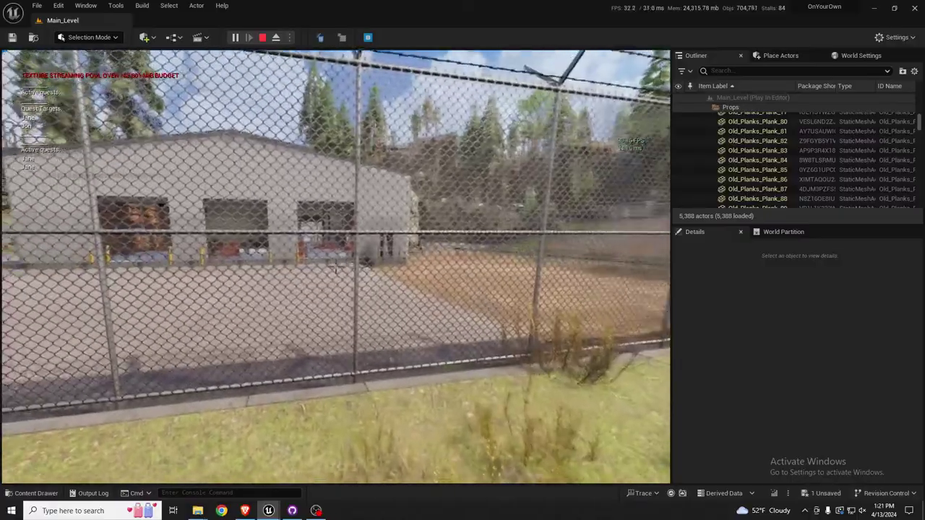
pyautogui.press('s')
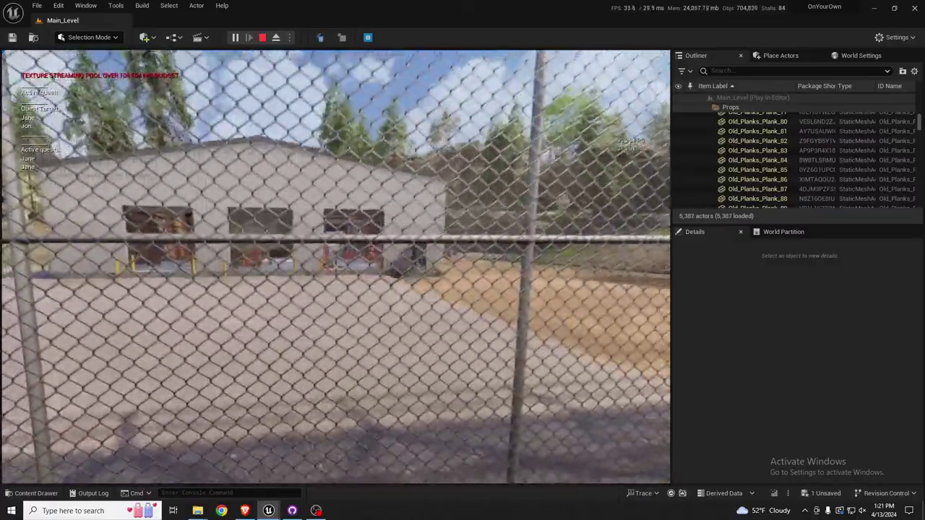
pyautogui.press('s')
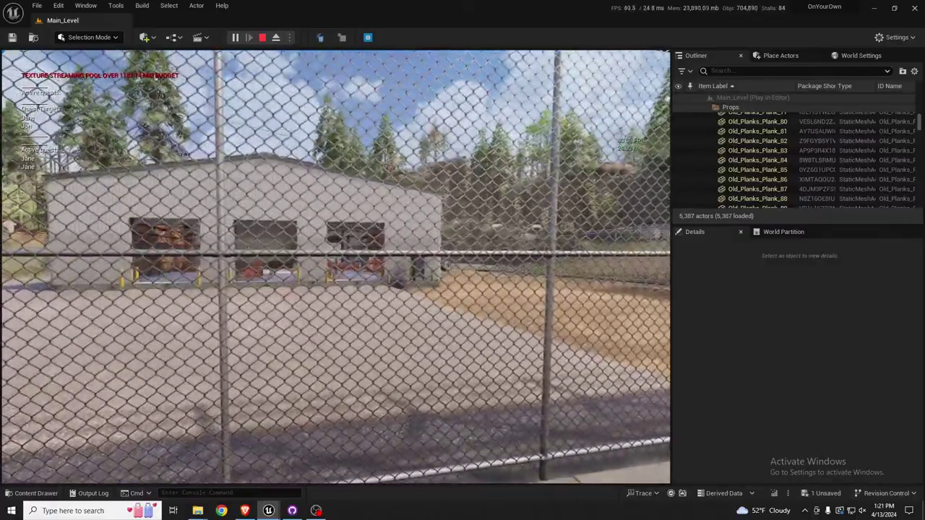
pyautogui.press('d')
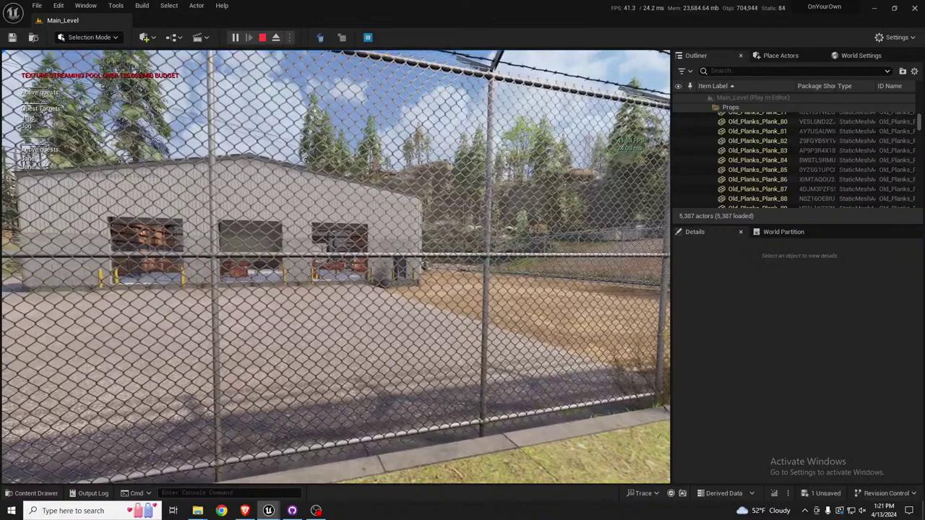
# Set the game's video GI Options to All Areas and return to the view of the fenced warehouse.
pyautogui.press('Escape')
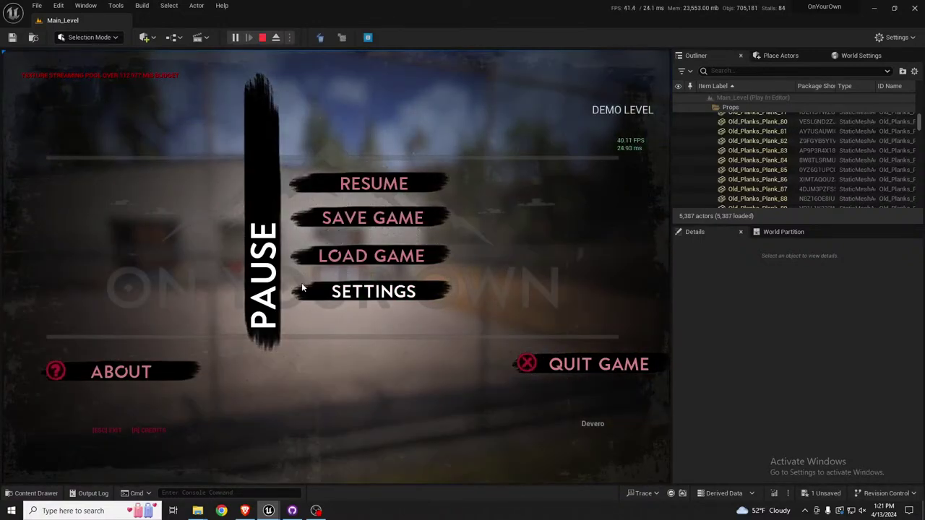
pyautogui.click(352, 291)
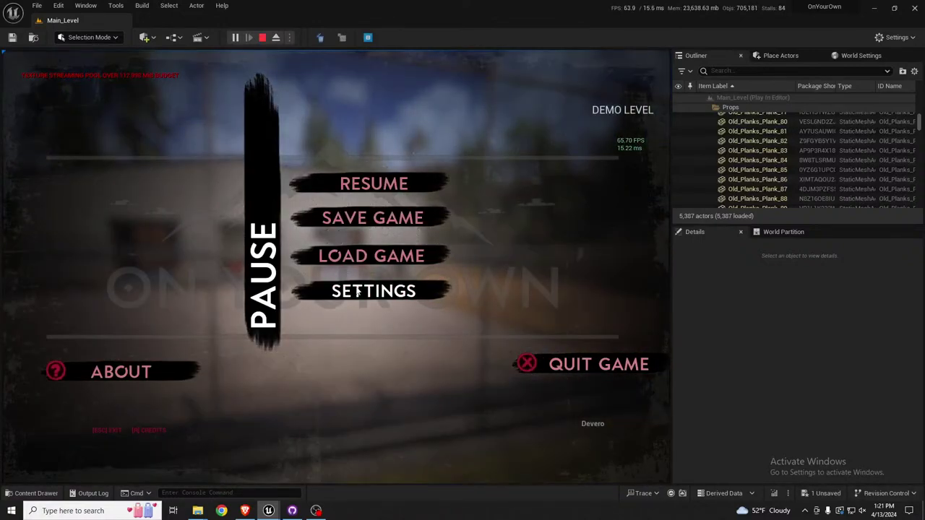
pyautogui.click(120, 253)
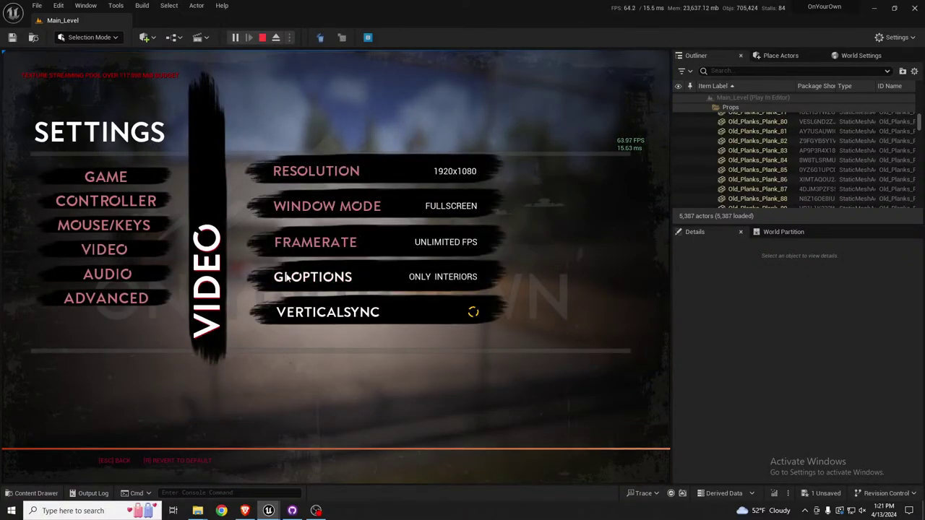
pyautogui.click(340, 279)
pyautogui.press('Escape')
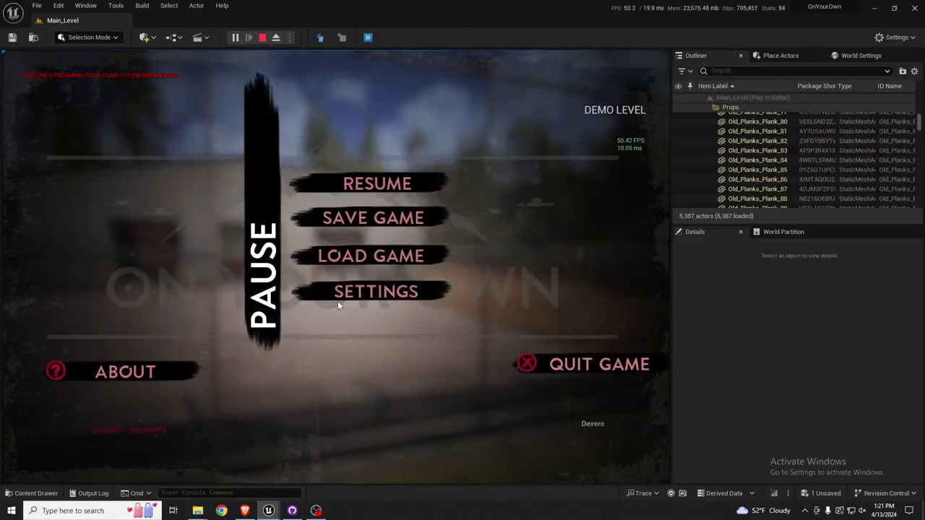
pyautogui.press('Escape')
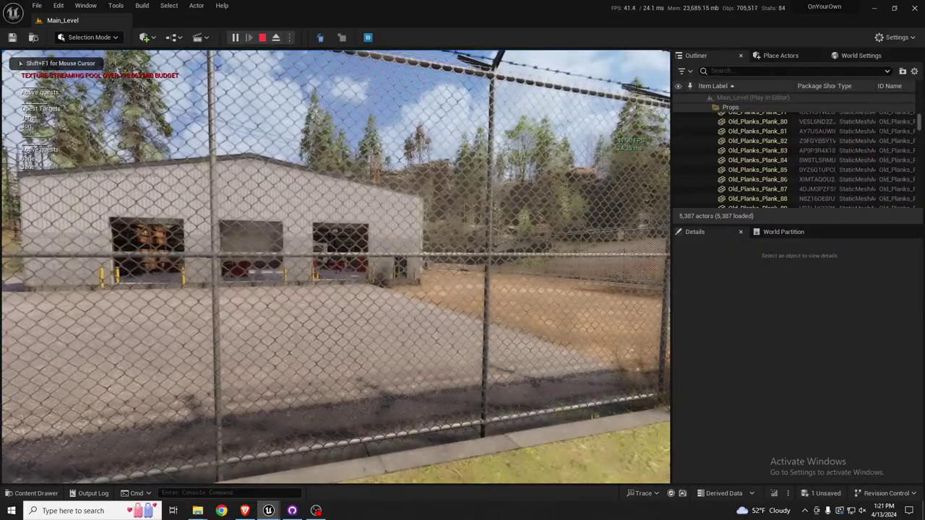
# Check how the warehouse's open loading bays look through the chain-link fence with the changed GI option.
pyautogui.press('w')
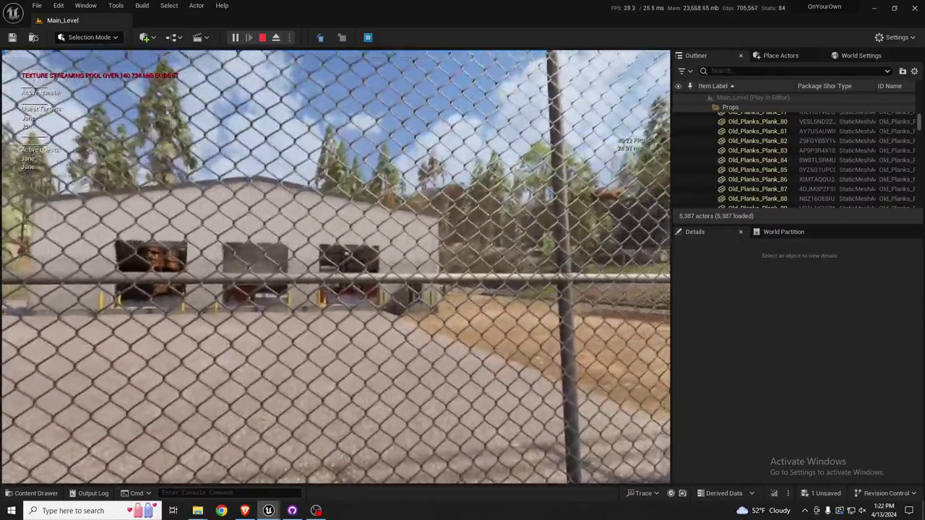
pyautogui.press('s')
pyautogui.press('d')
pyautogui.press('a')
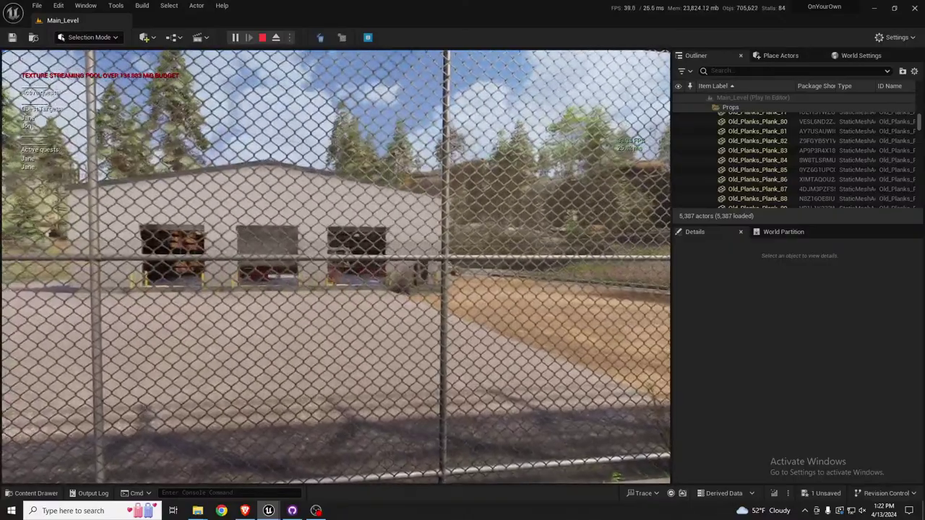
pyautogui.press('d')
# Follow the dirt road past the end of the fence to the paved road by the green dumpster.
pyautogui.press('w')
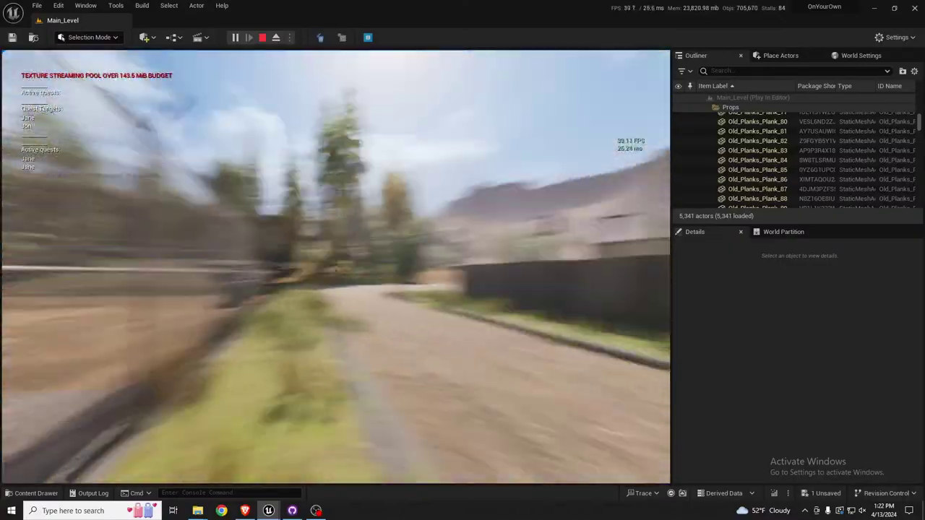
pyautogui.press('w')
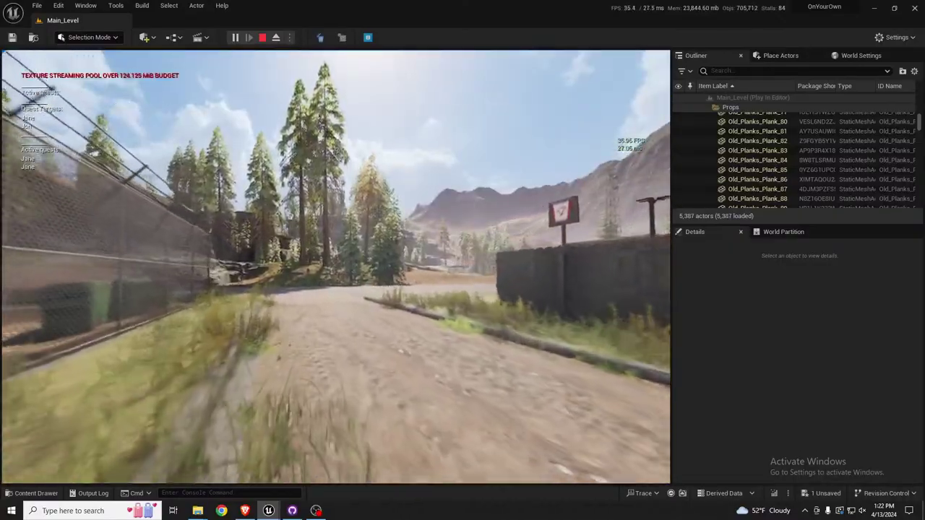
pyautogui.press('w')
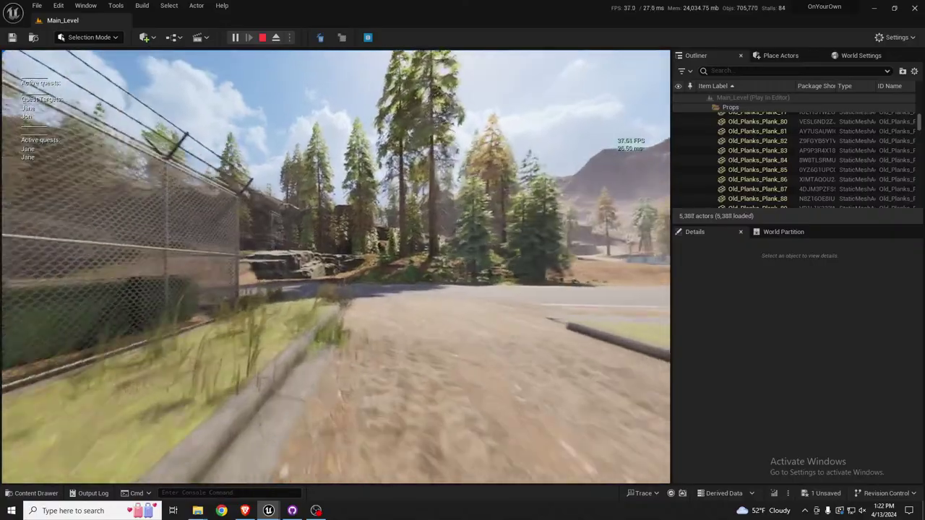
pyautogui.press('w')
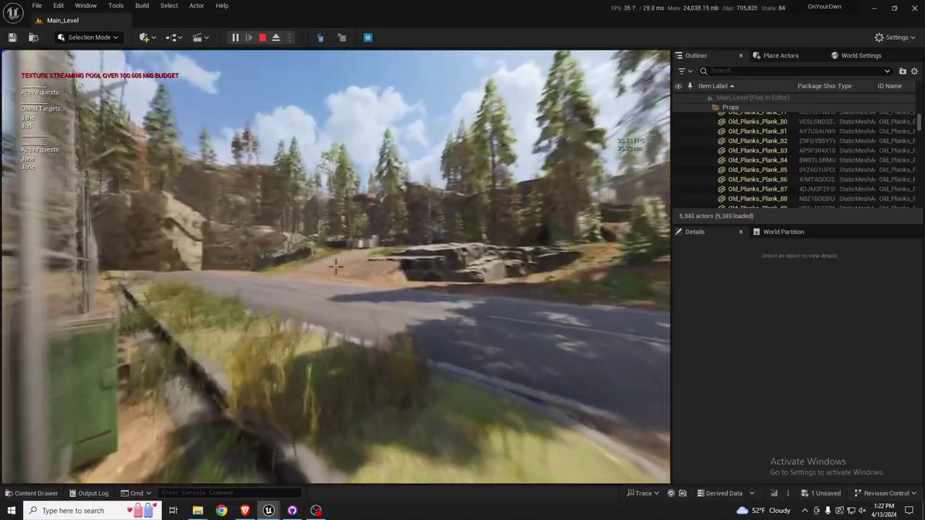
# Walk past the white truck and around the warehouse to examine its open loading bays and interior.
pyautogui.press('w')
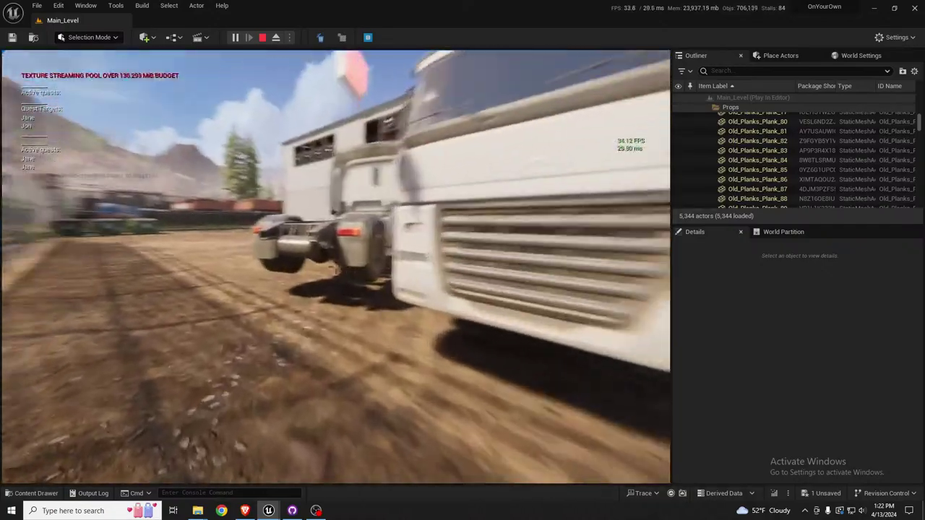
pyautogui.press('w')
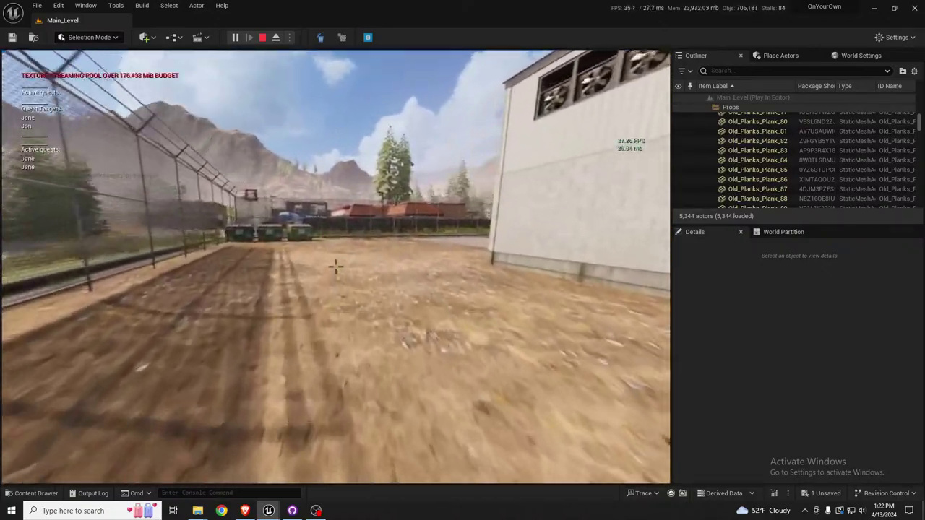
pyautogui.press('w')
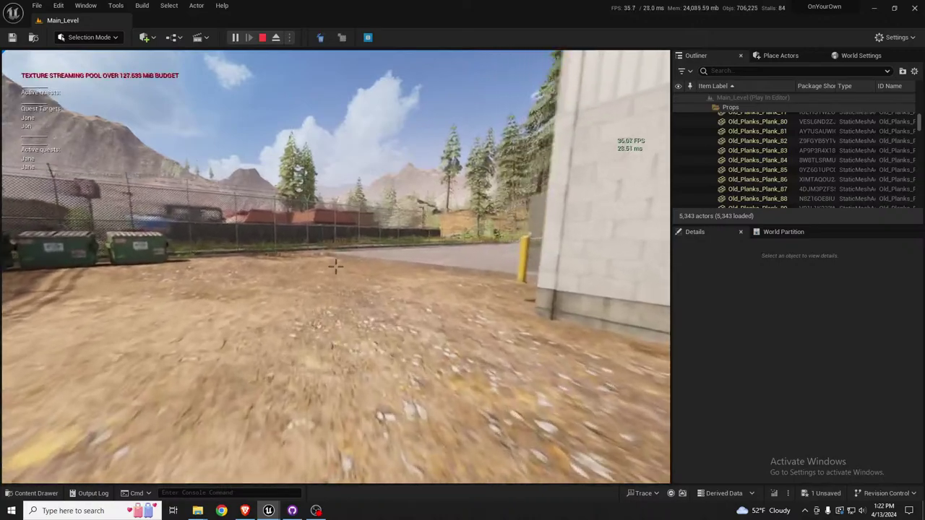
pyautogui.press('w')
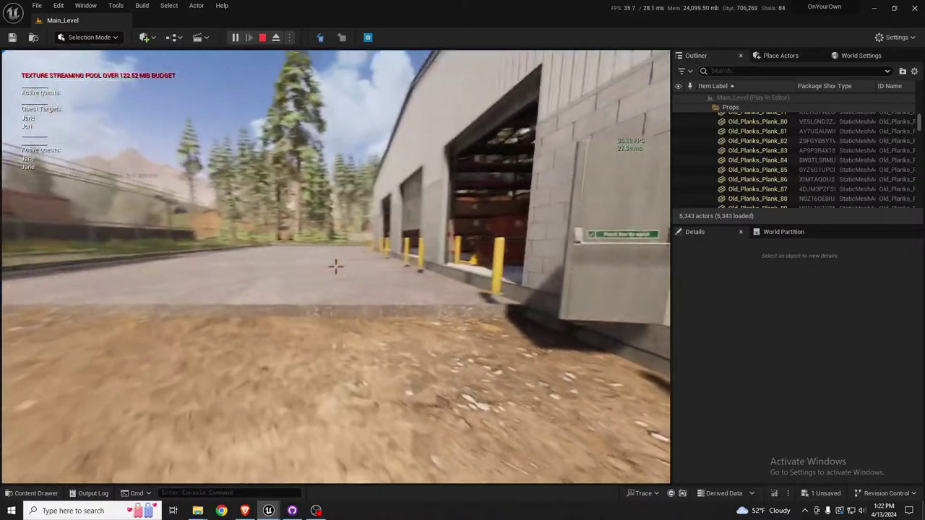
pyautogui.press('w')
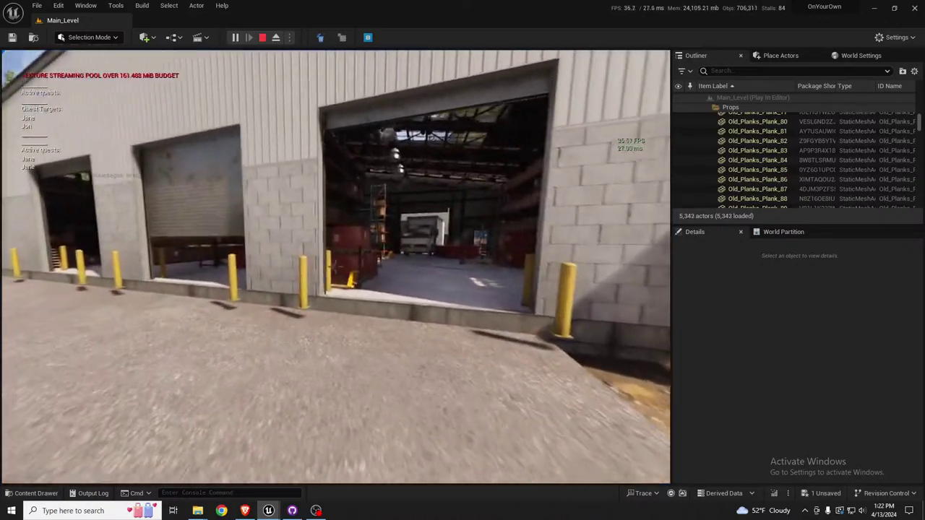
pyautogui.press('w')
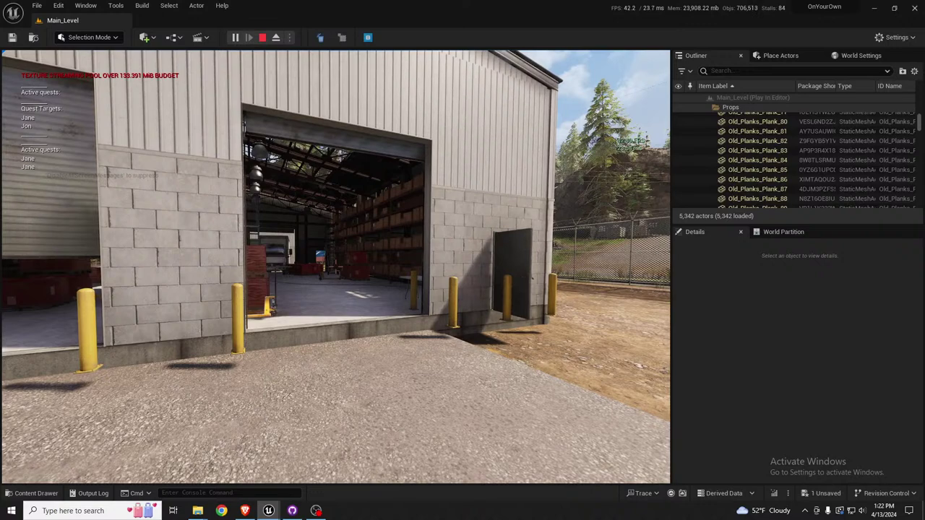
# Set the game's video GI Options to Only Interiors and return to the warehouse's loading bays.
pyautogui.press('Escape')
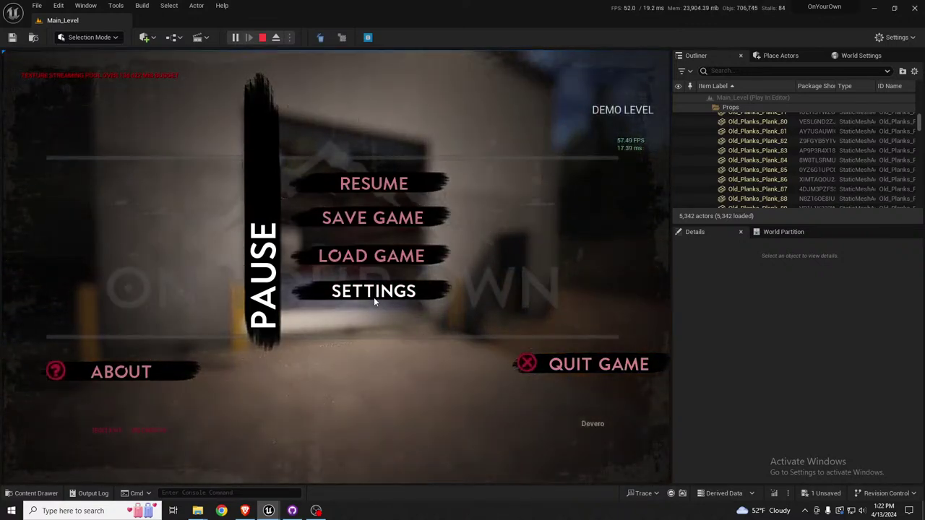
pyautogui.click(374, 293)
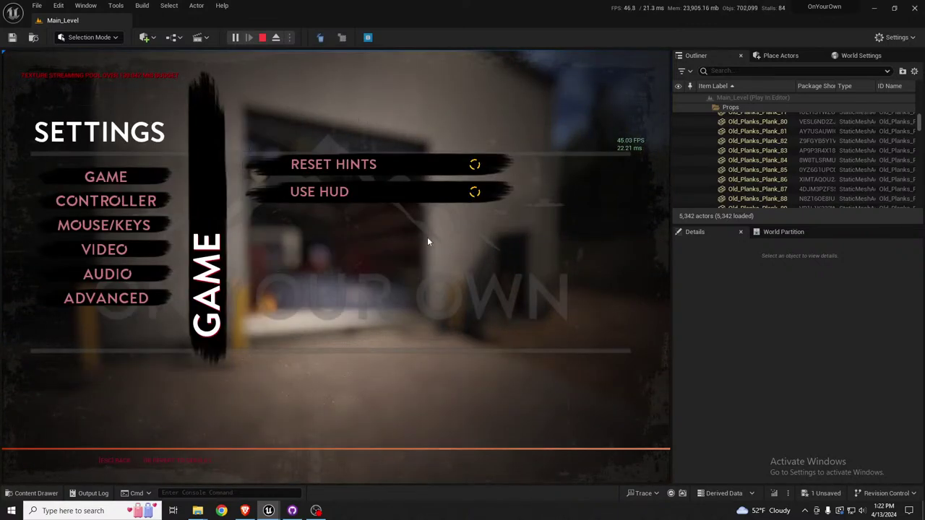
pyautogui.click(114, 250)
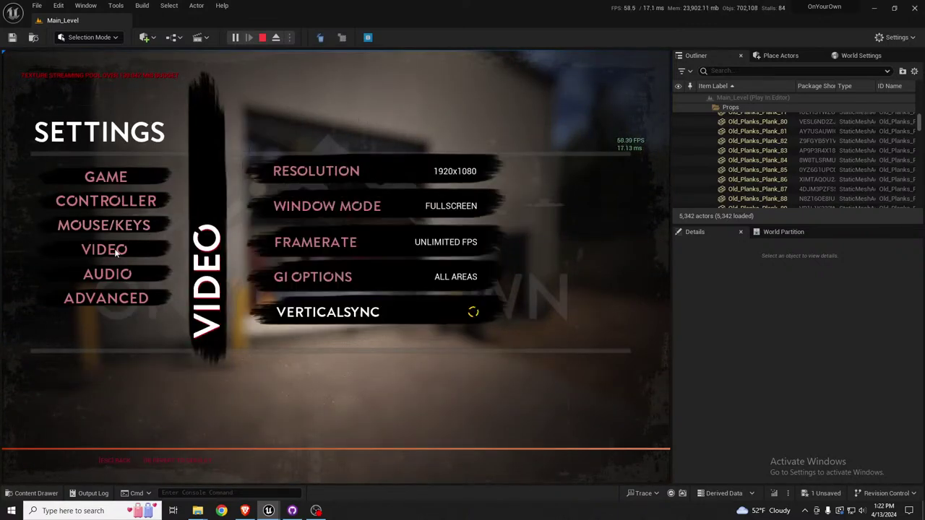
pyautogui.click(322, 279)
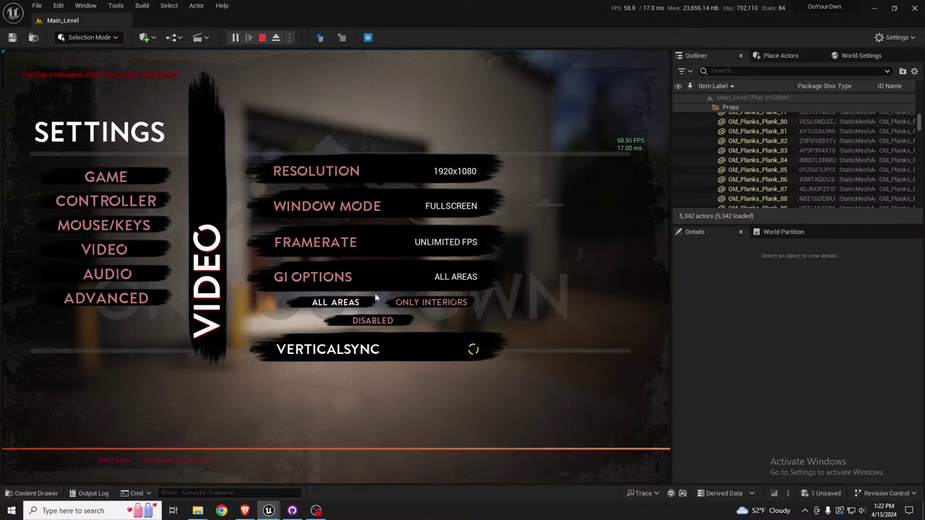
pyautogui.click(430, 303)
pyautogui.press('Escape')
pyautogui.press('Escape')
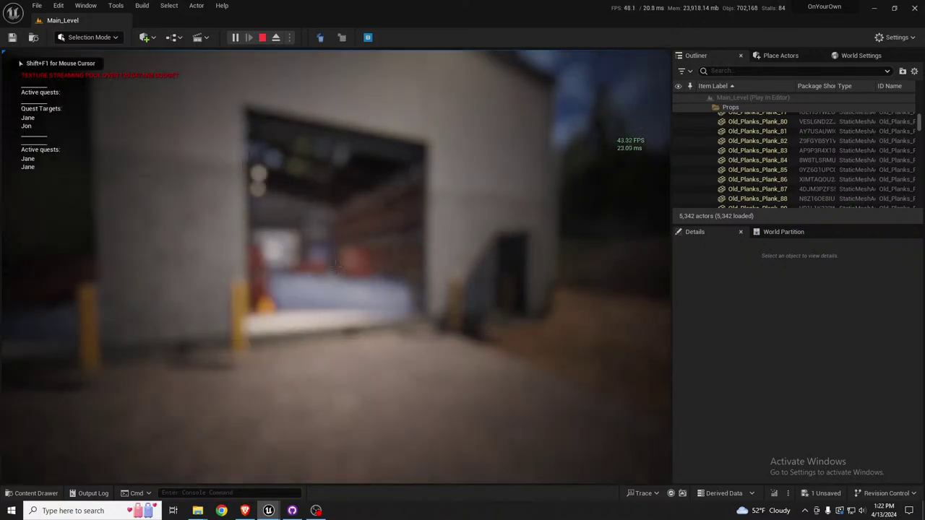
# Examine the open loading bays from outside at several angles and distances with the Only Interiors lighting.
pyautogui.press('d')
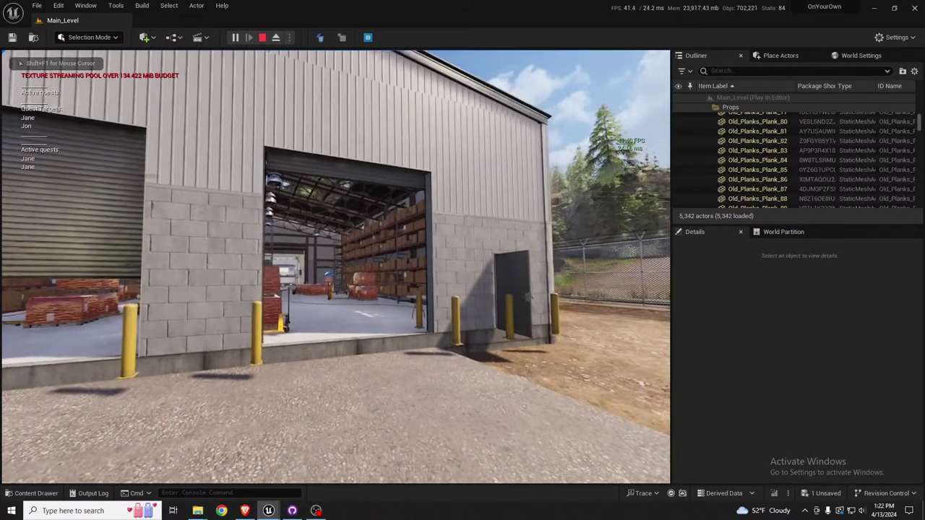
pyautogui.press('d')
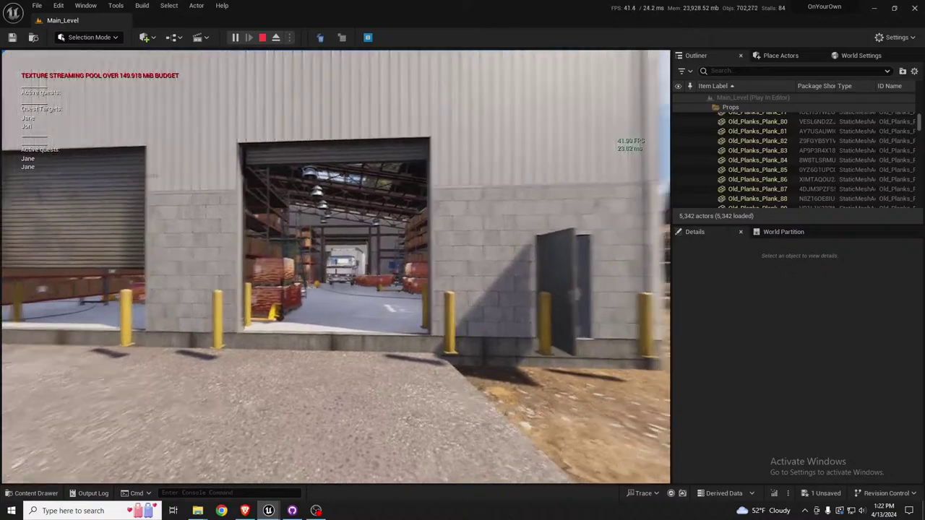
pyautogui.press('s')
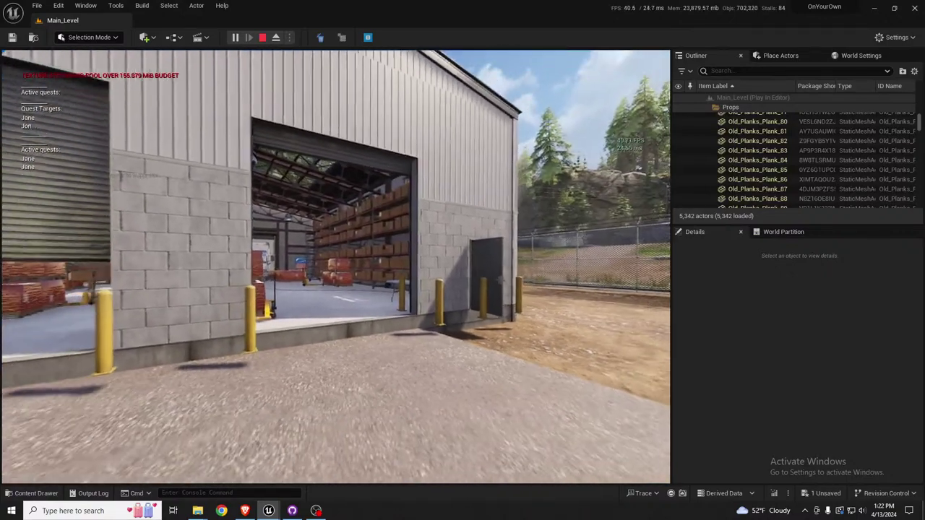
pyautogui.press('s')
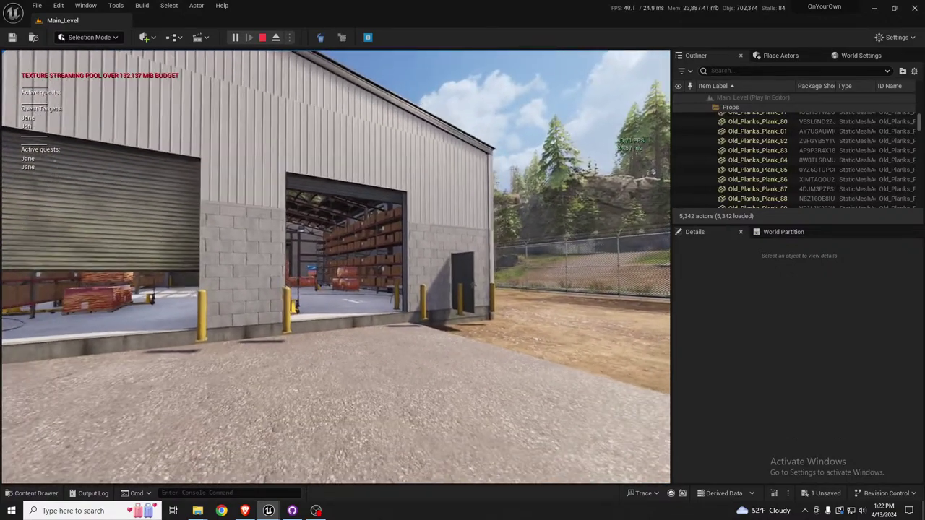
# Walk through the open loading bay into the warehouse and inspect the lighting around its shelves and pallets.
pyautogui.press('w')
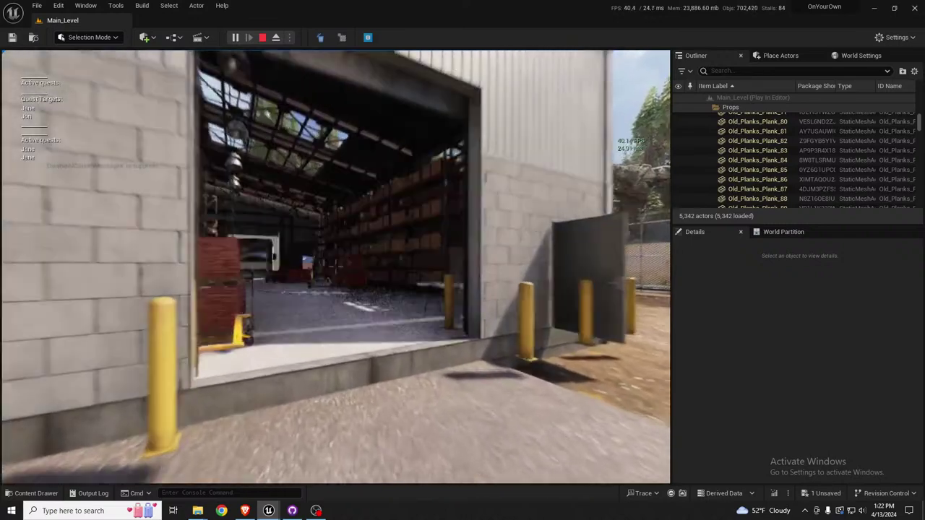
pyautogui.press('w')
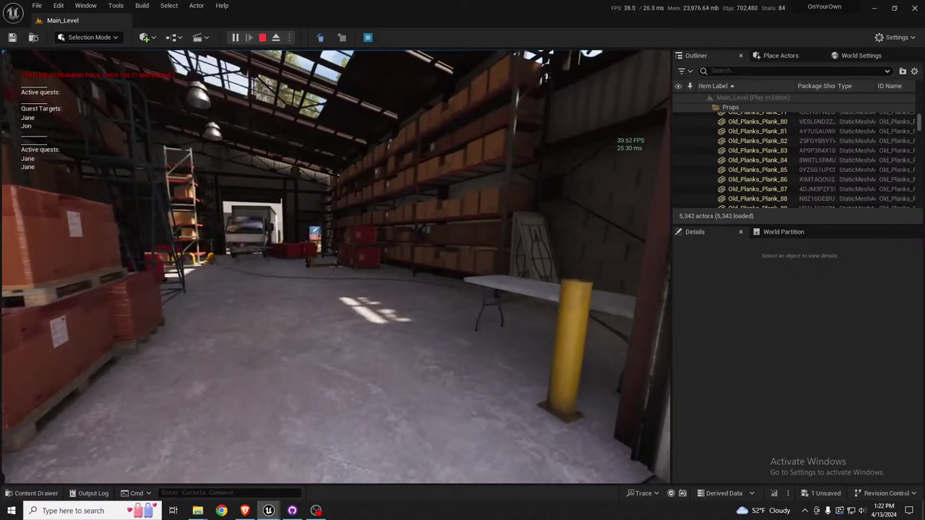
pyautogui.press('w')
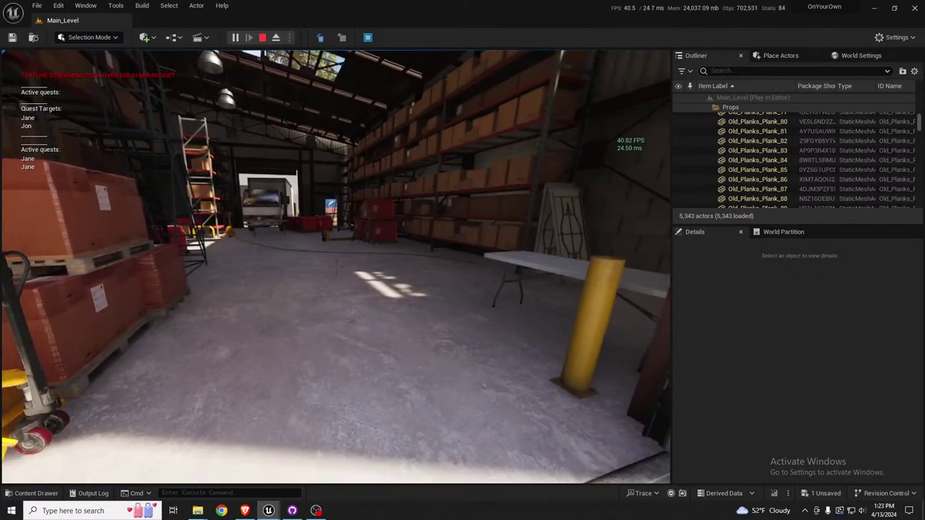
pyautogui.press('w')
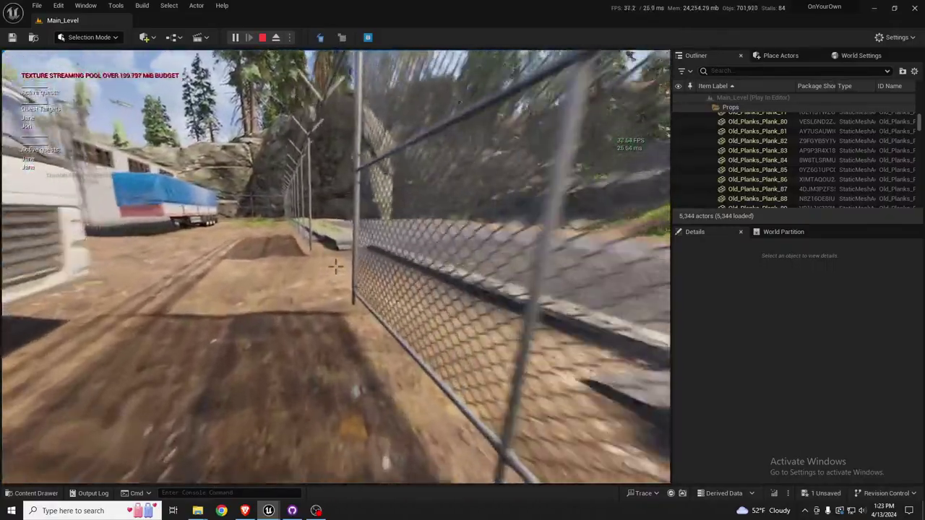
# Cross the paved road by the chain-link fence and follow the dirt drive up to the fenced electrical yard.
pyautogui.press('w')
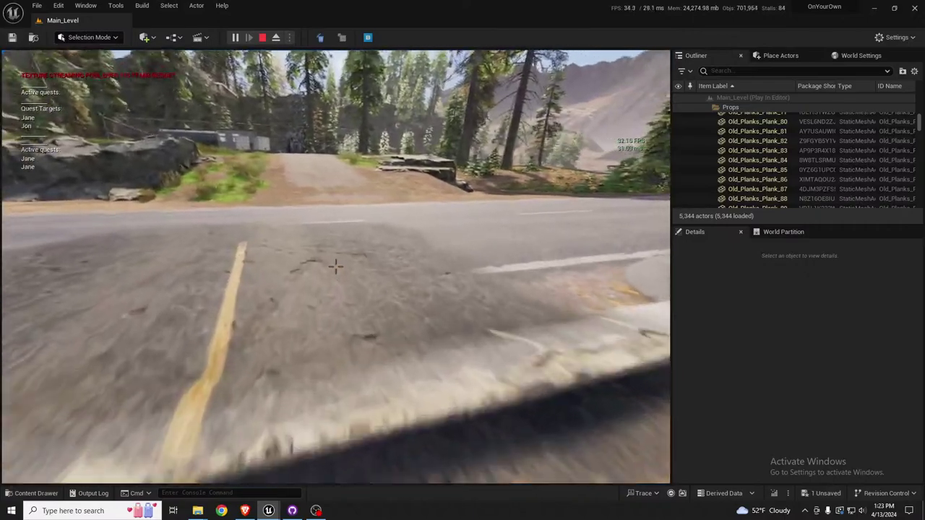
pyautogui.press('w')
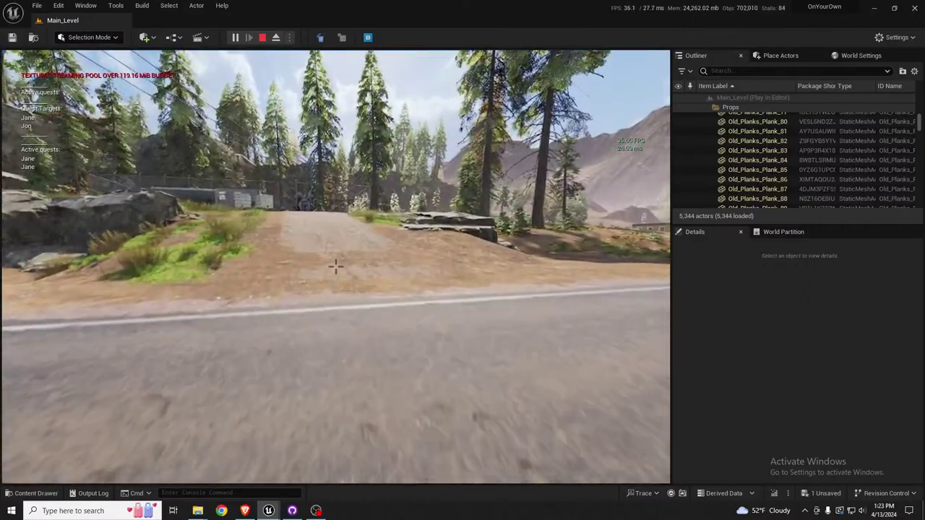
pyautogui.press('w')
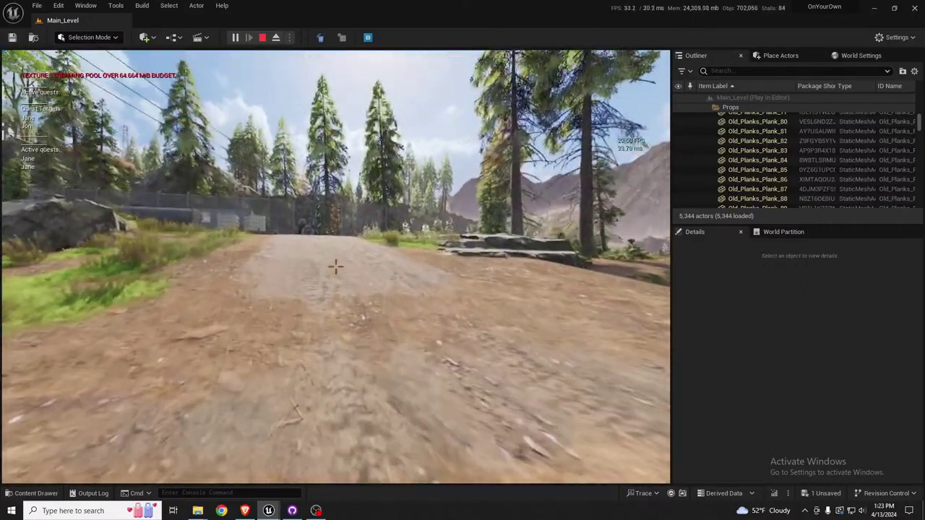
pyautogui.press('w')
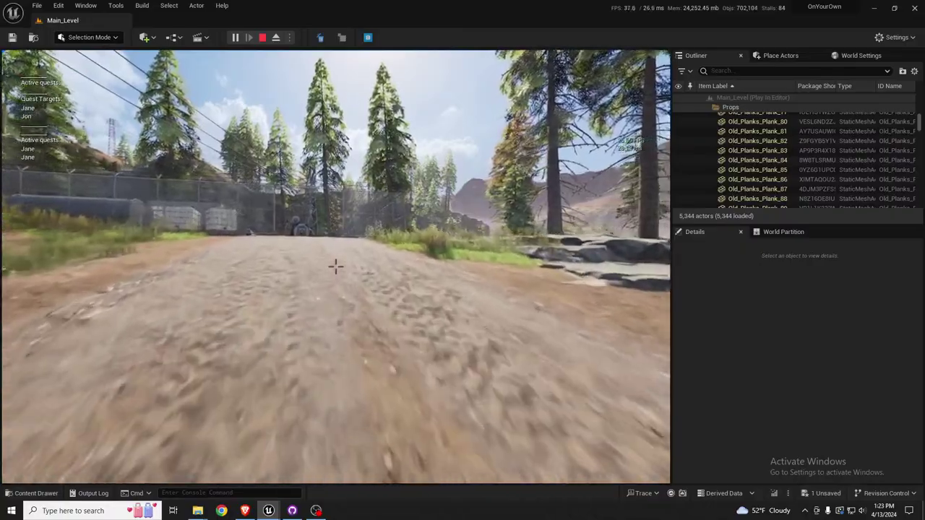
pyautogui.press('w')
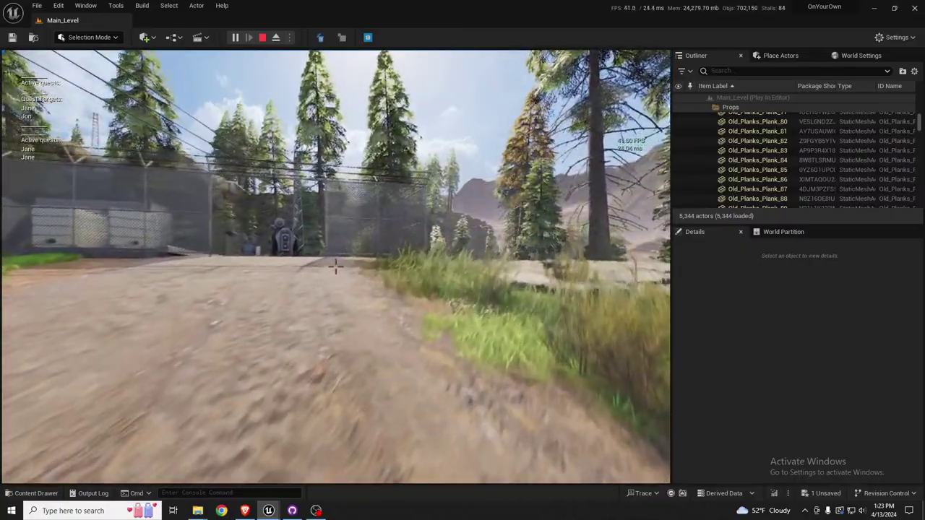
# Go around the fence panel and enter the electrical yard beside the white liquid tanks.
pyautogui.press('w')
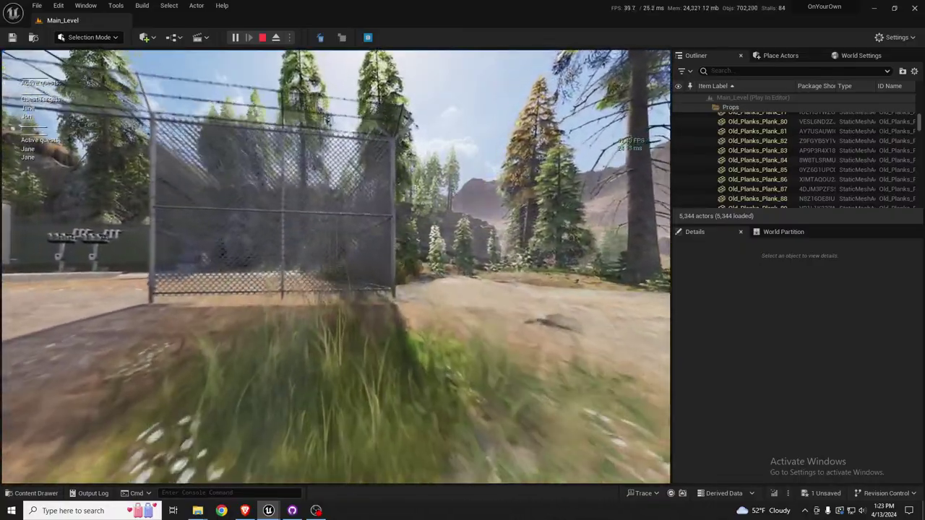
pyautogui.press('w')
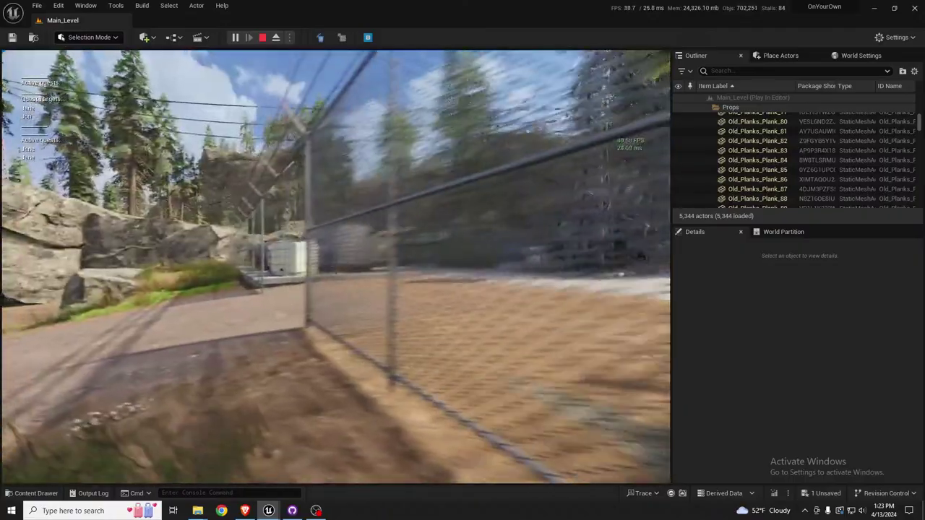
pyautogui.press('w')
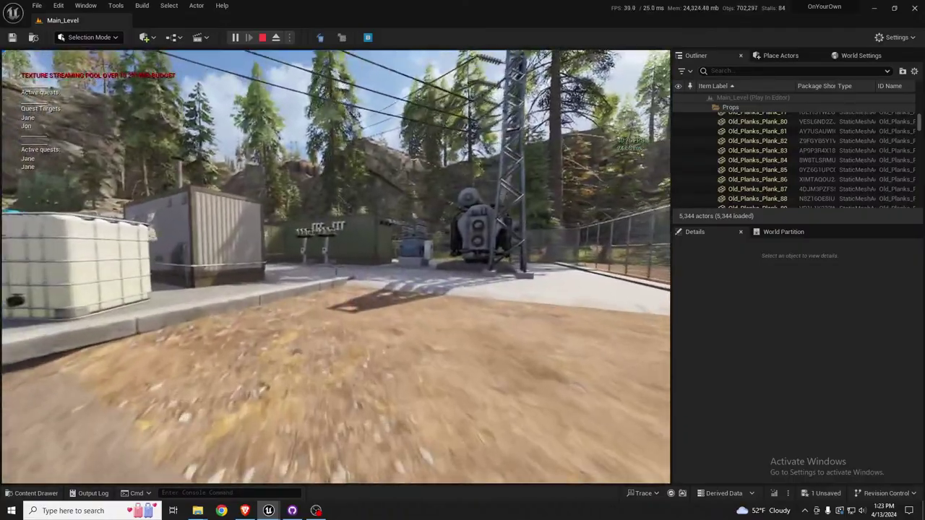
# Check the game's video settings from inside the electrical yard and return to play.
pyautogui.press('Escape')
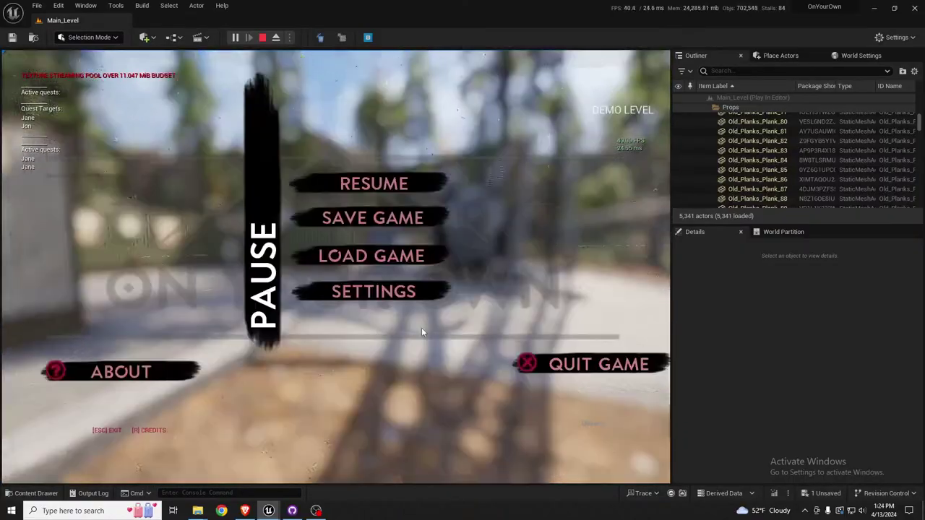
pyautogui.click(373, 293)
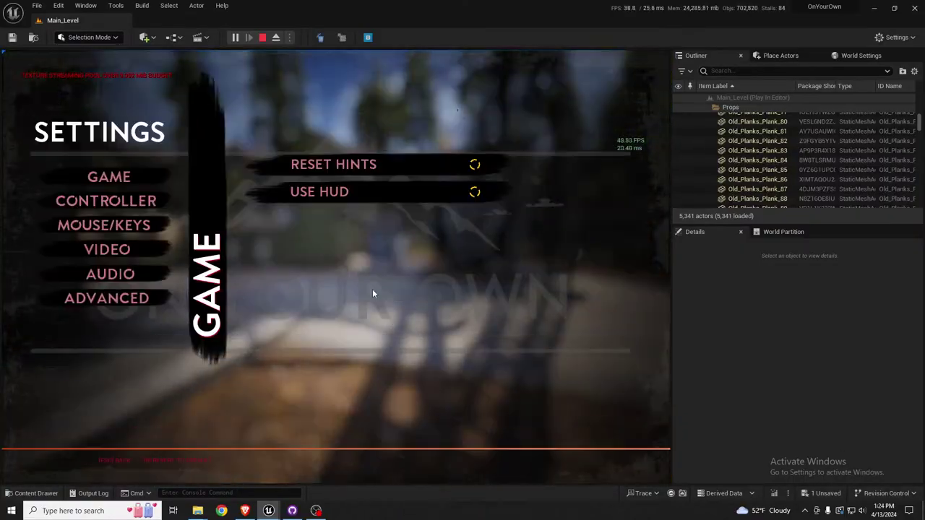
pyautogui.click(103, 250)
pyautogui.press('Escape')
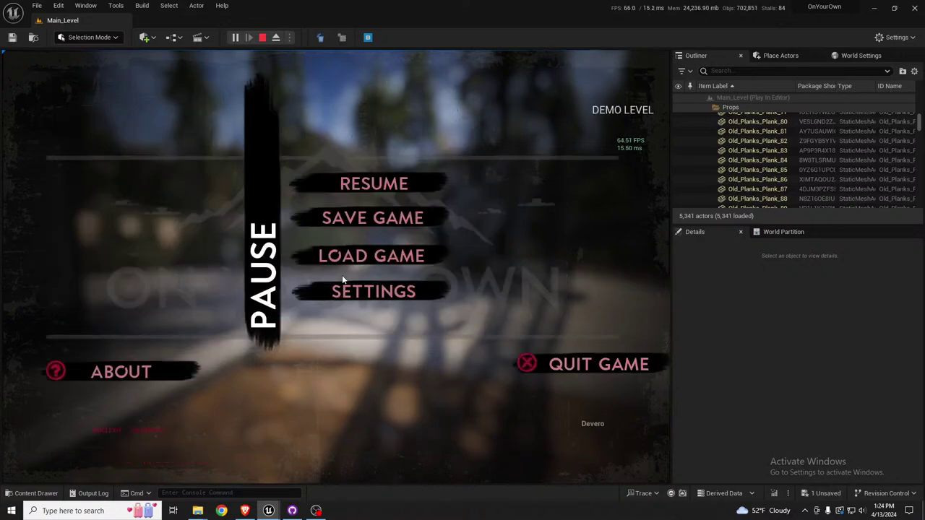
pyautogui.press('Escape')
# Walk across the electrical yard to the green corrugated building and inspect its interior through the open doorway.
pyautogui.press('w')
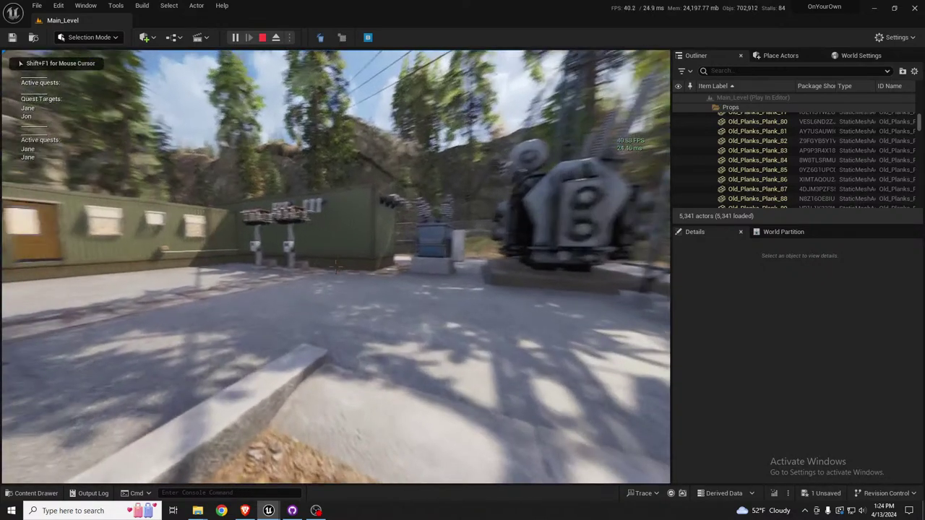
pyautogui.press('w')
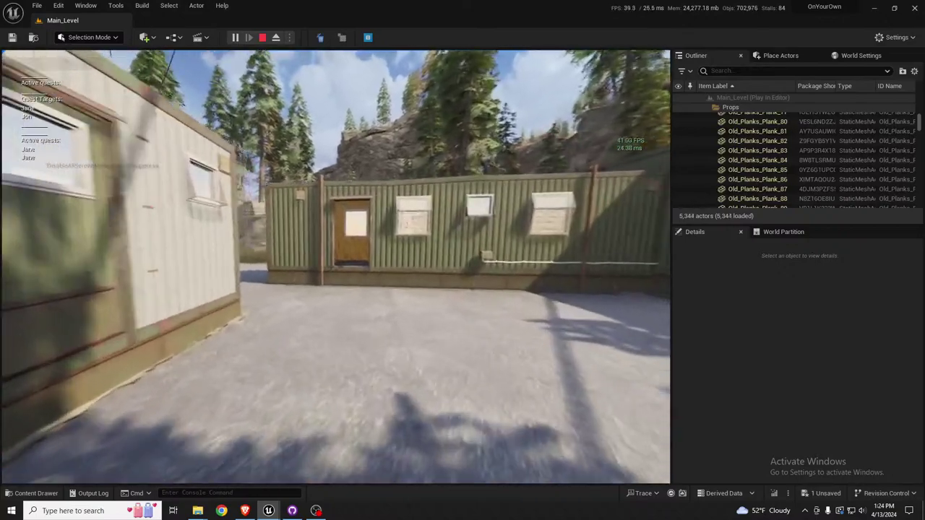
pyautogui.press('w')
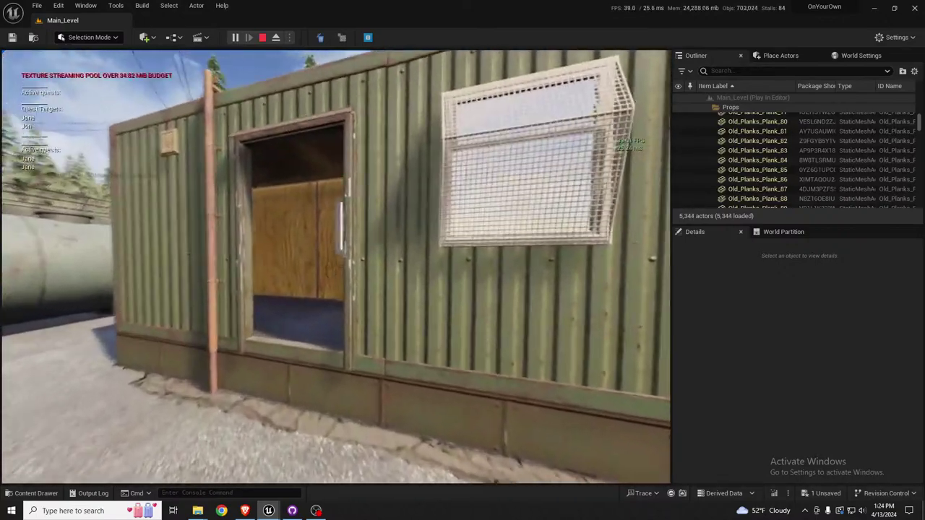
pyautogui.press('w')
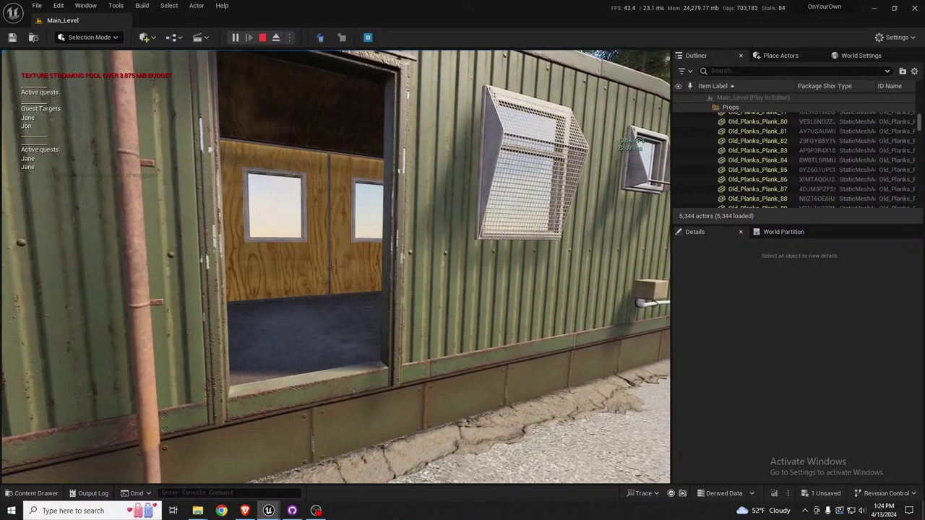
pyautogui.press('w')
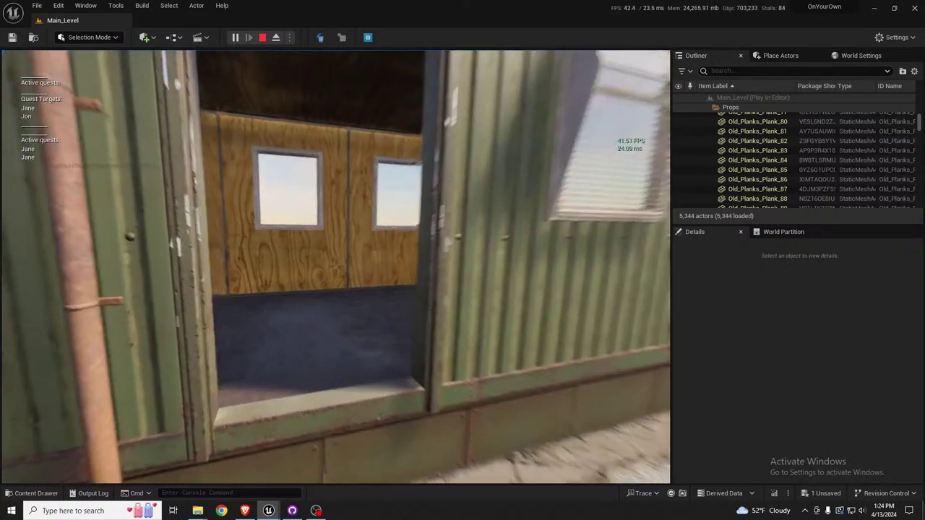
# Leave the electrical yard and walk along the outside of its fence, over the cracked rock slabs, into the pine woods.
pyautogui.press('w')
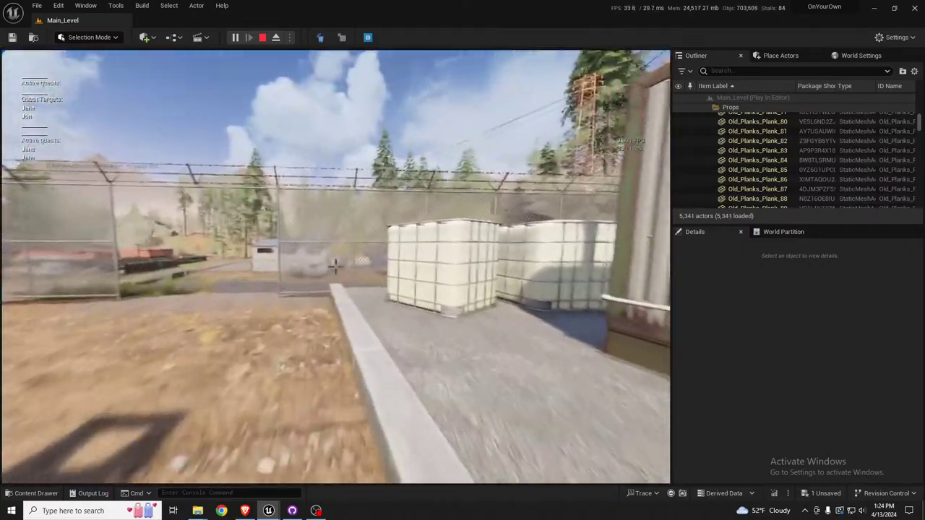
pyautogui.press('w')
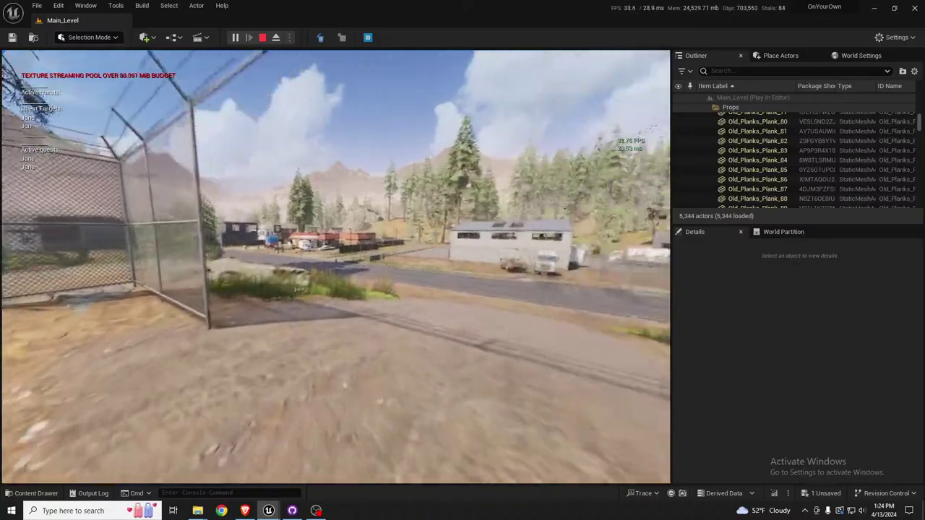
pyautogui.press('w')
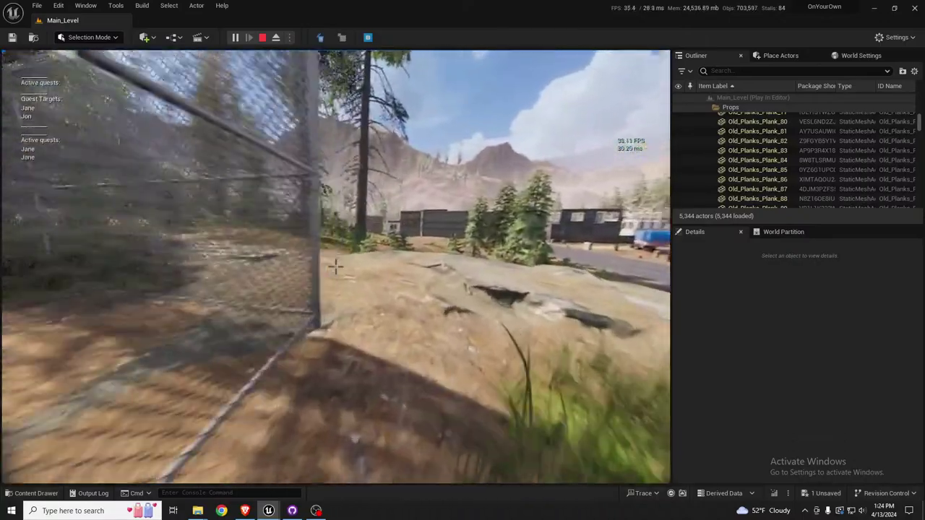
pyautogui.press('w')
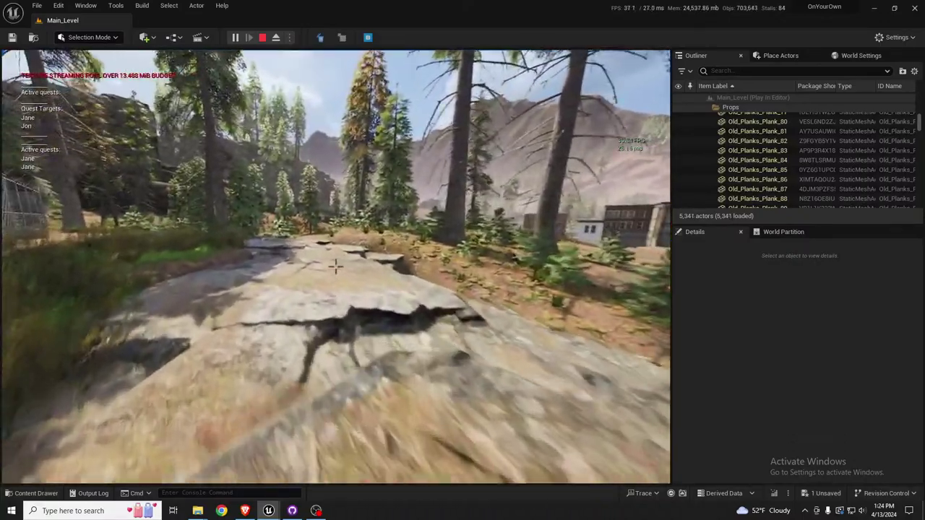
pyautogui.press('w')
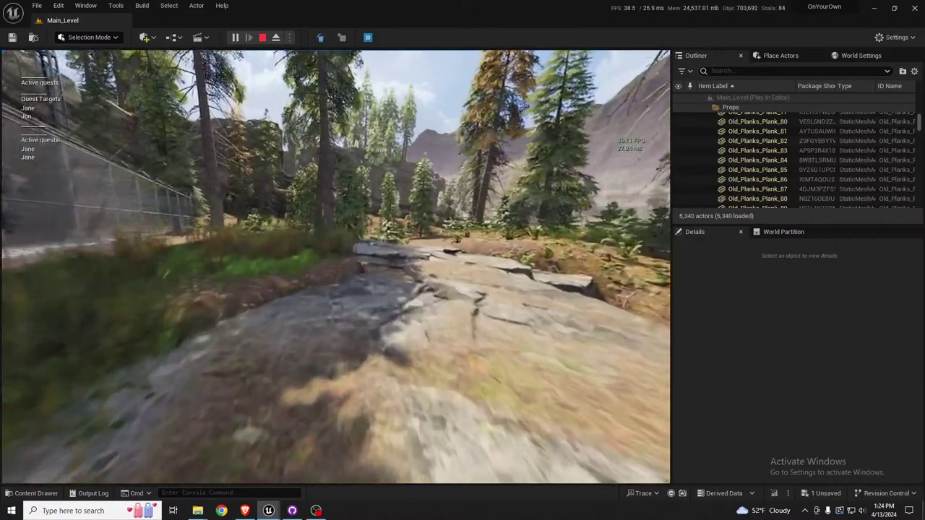
pyautogui.press('w')
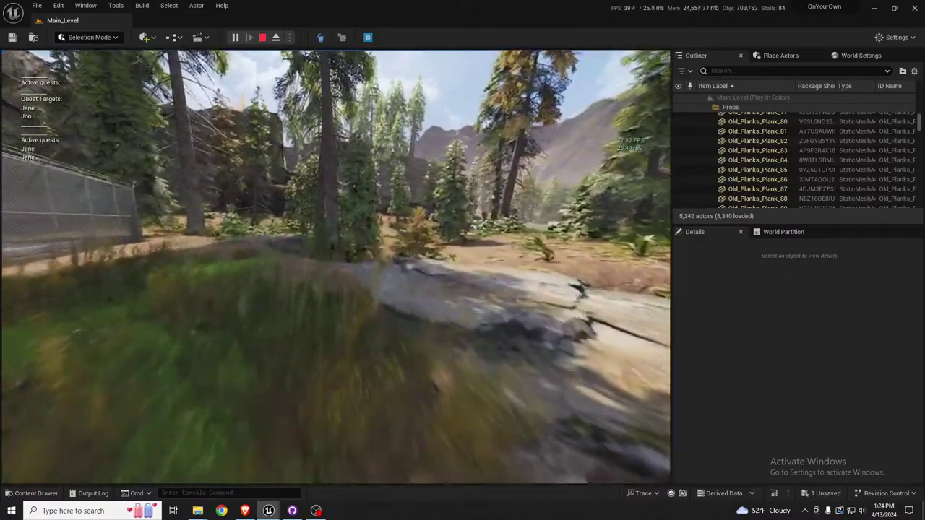
pyautogui.press('w')
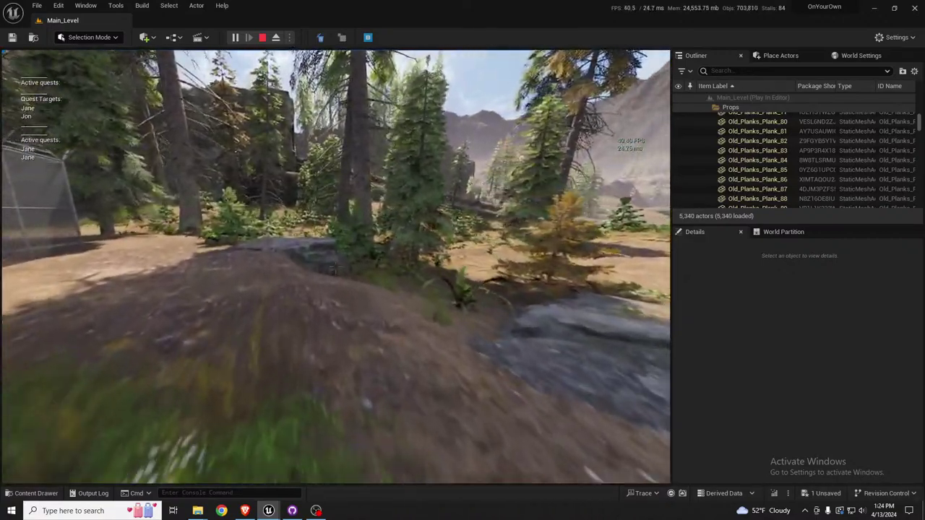
pyautogui.press('w')
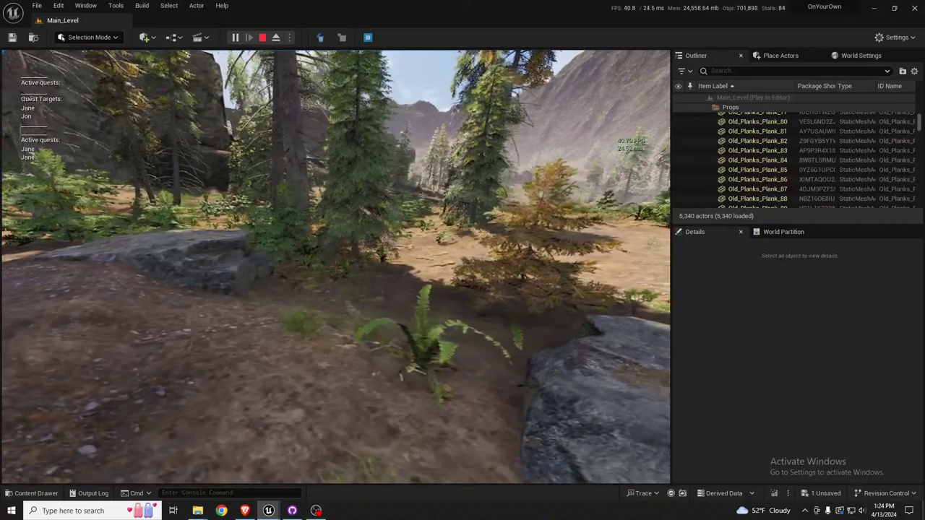
pyautogui.press('w')
# Set the game's GI options to All Areas in the video settings and resume play.
pyautogui.press('Escape')
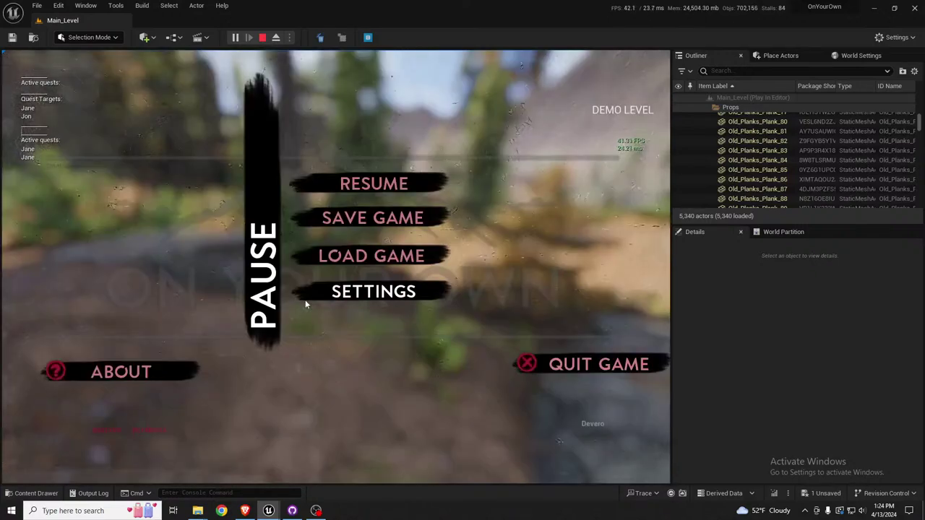
pyautogui.click(347, 289)
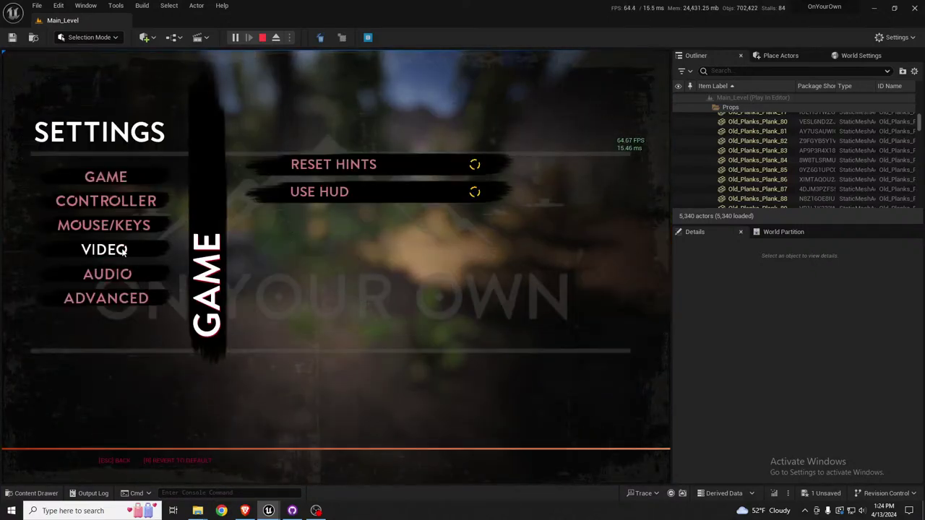
pyautogui.click(105, 249)
pyautogui.click(330, 278)
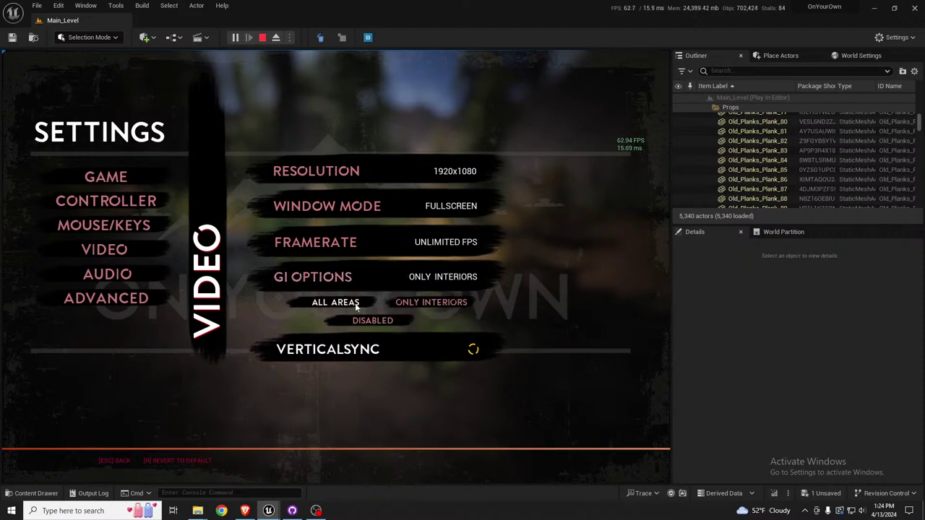
pyautogui.click(347, 304)
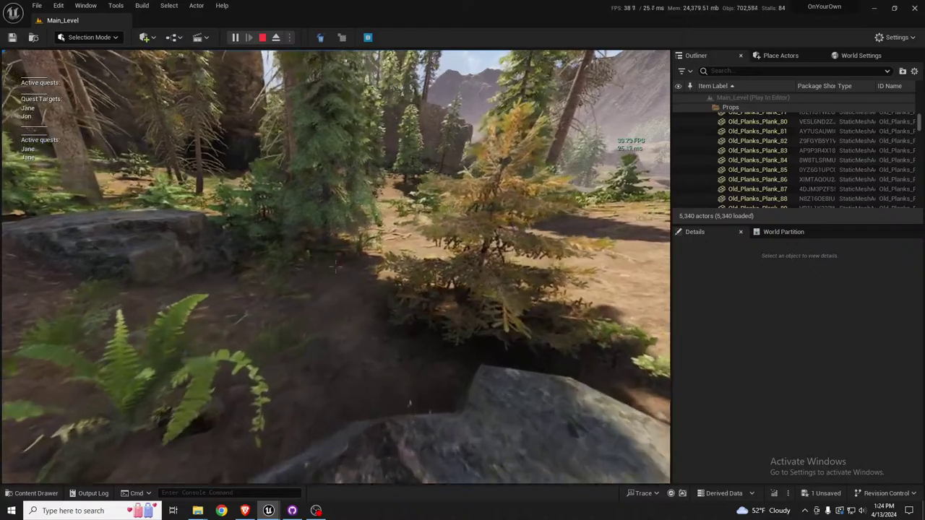
# Walk around the boulders and firs to inspect the forest lighting, and end the play session.
pyautogui.press('w')
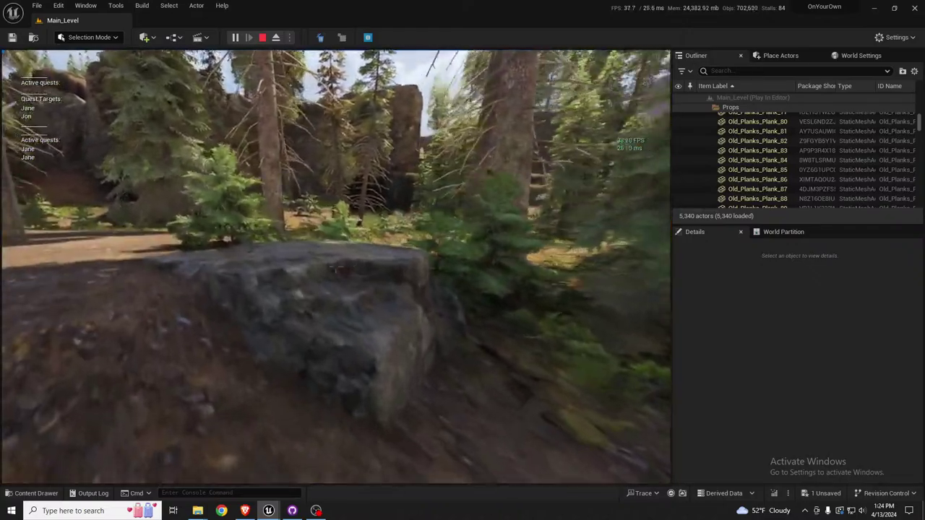
pyautogui.press('w')
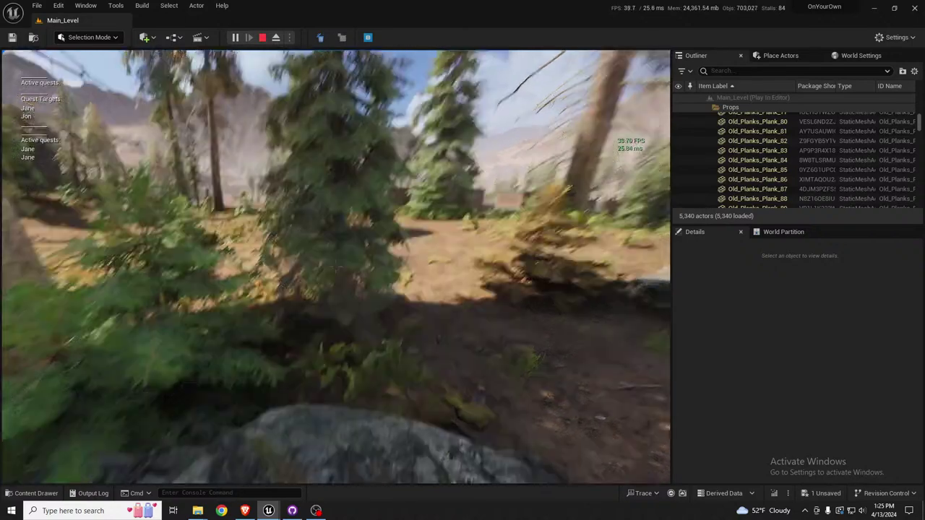
pyautogui.moveTo(335, 267)
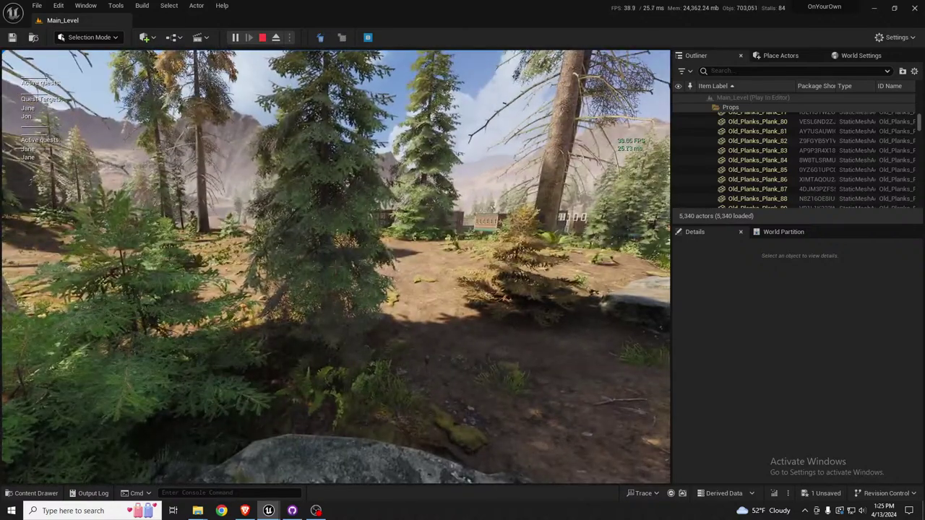
pyautogui.press('Escape')
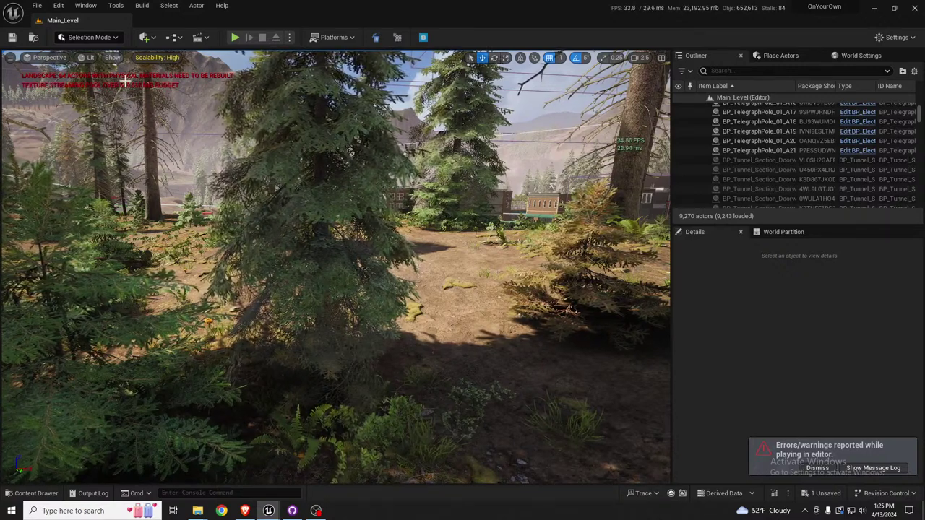
# Raise the texture streaming pool with the console command r.Streaming.PoolSize 5000.
pyautogui.moveTo(304, 231); pyautogui.dragTo(615, 199, button='right')
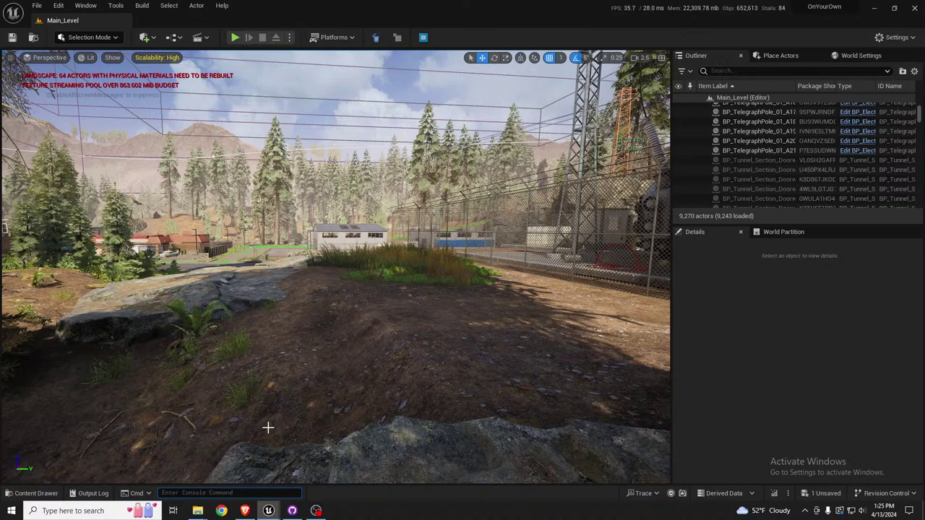
pyautogui.write('r.streaming')
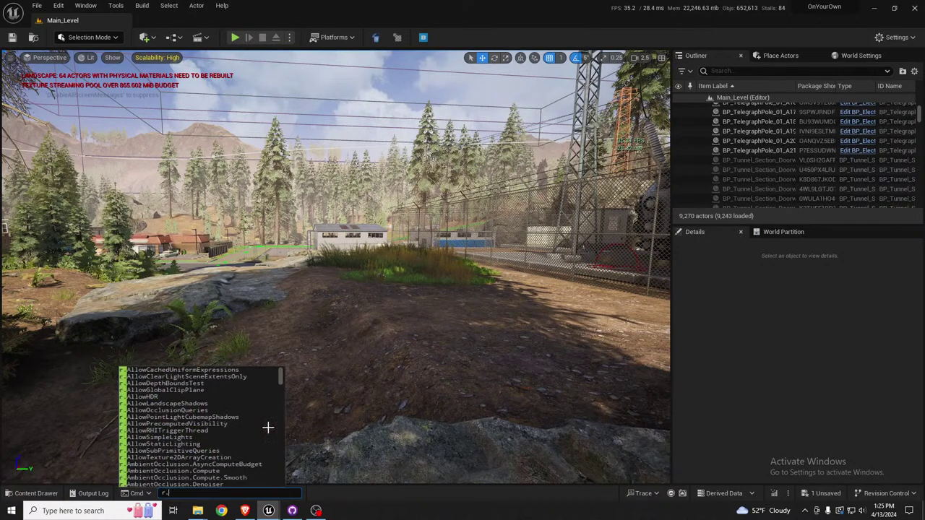
pyautogui.write('.po')
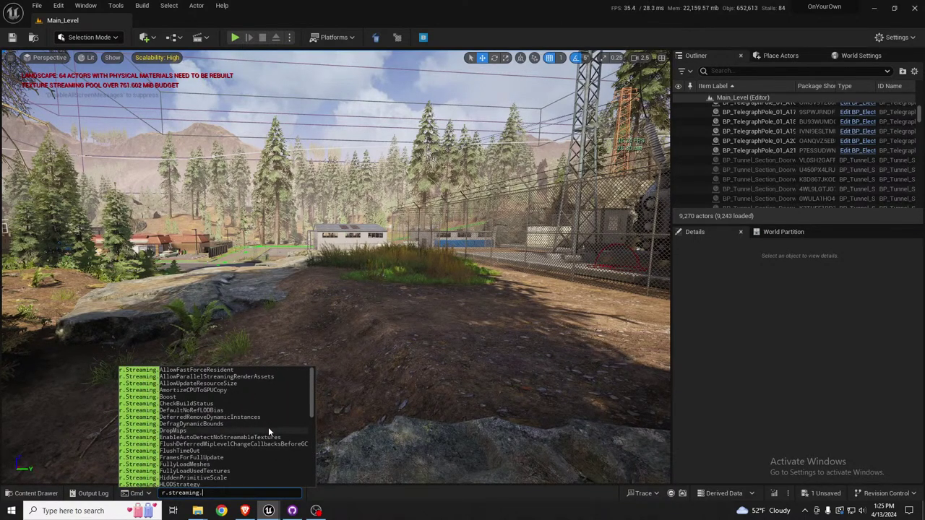
pyautogui.write('olSize')
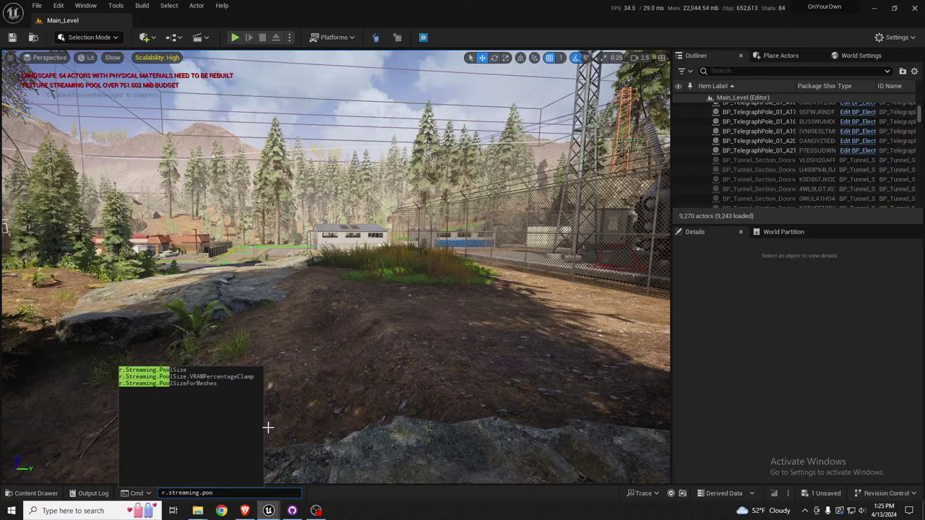
pyautogui.press('Tab')
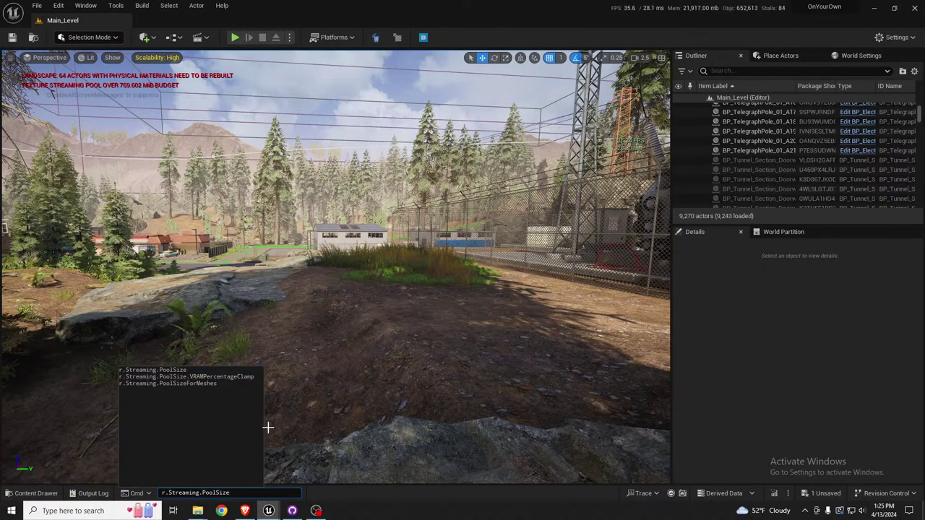
pyautogui.write('5000')
pyautogui.press('Return')
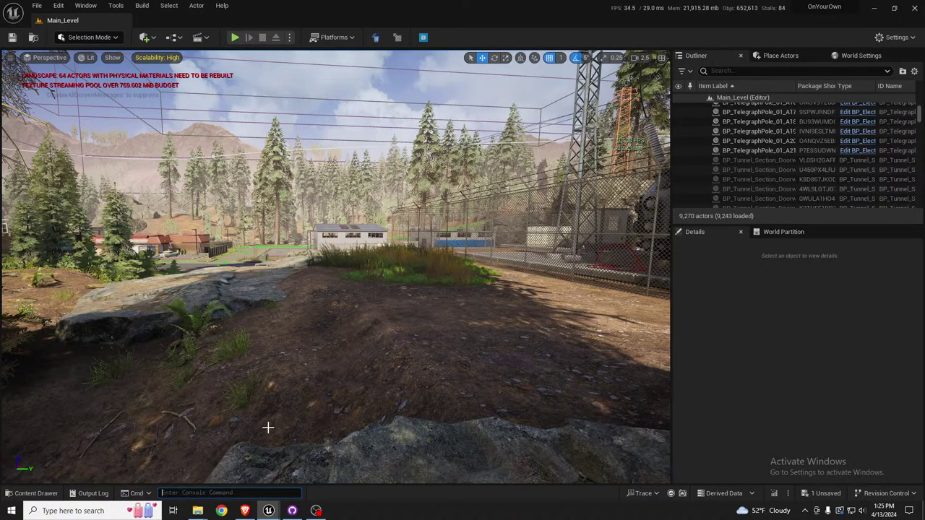
# Fly through the forest toward the walled cemetery and check the editor's scalability settings.
pyautogui.moveTo(268, 428)
pyautogui.mouseDown(button='right')
pyautogui.moveTo(217, 413)
pyautogui.moveTo(261, 406)
pyautogui.moveTo(283, 409)
pyautogui.moveTo(265, 411)
pyautogui.moveTo(278, 416)
pyautogui.mouseUp(button='right')
pyautogui.press('w')
pyautogui.press('w')
pyautogui.press('s')
pyautogui.press('w')
pyautogui.press('w')
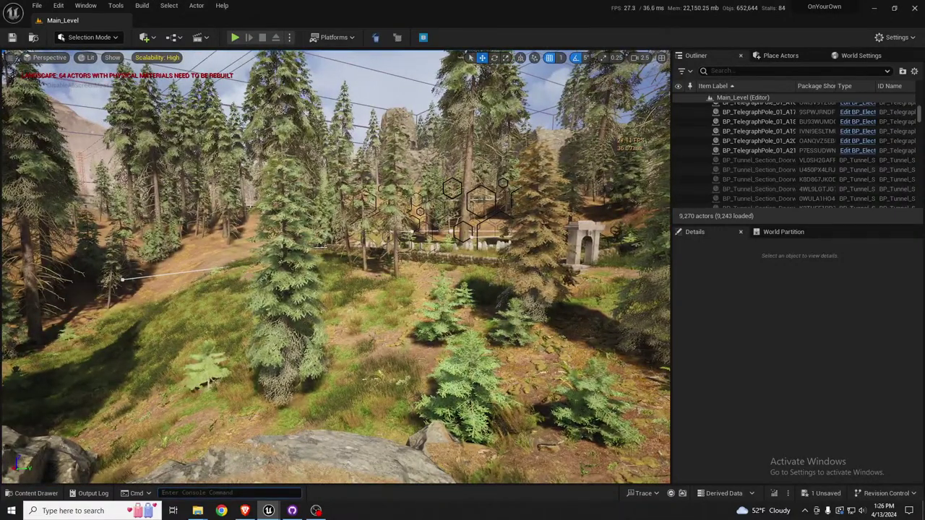
pyautogui.moveTo(297, 209); pyautogui.dragTo(281, 225, button='right')
pyautogui.moveTo(365, 227); pyautogui.dragTo(369, 224, button='right')
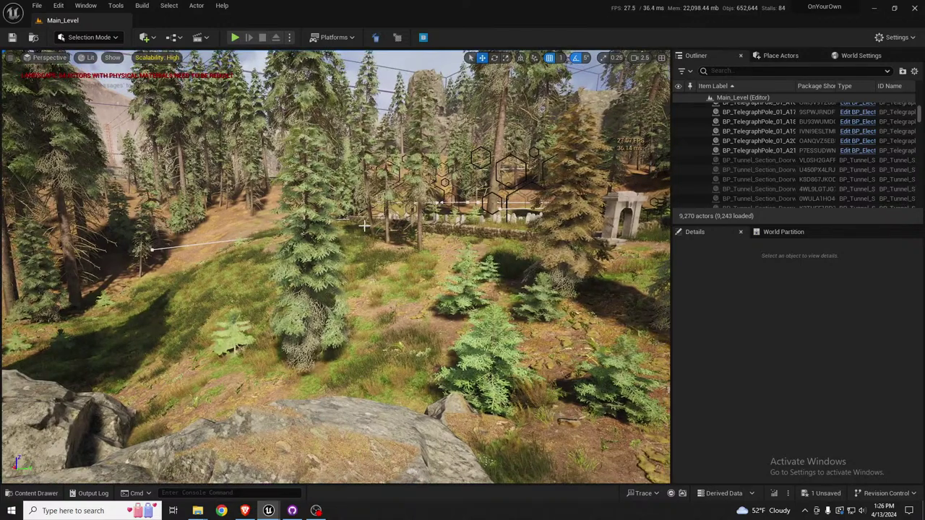
pyautogui.click(157, 58)
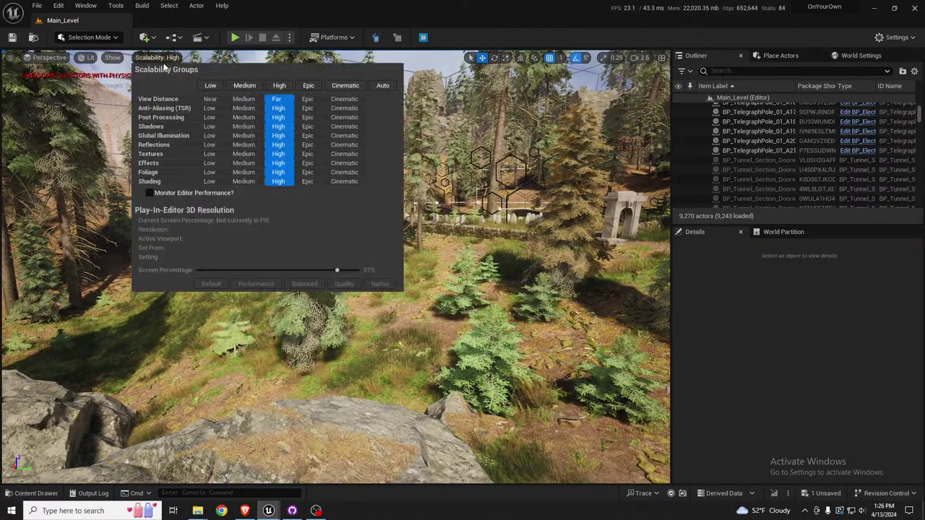
# Duplicate the large cliff rock cliffmaker141 and move the copy to about X 22361, Y -6710, Z -2288 in the forest.
pyautogui.moveTo(498, 311); pyautogui.dragTo(490, 303, button='right')
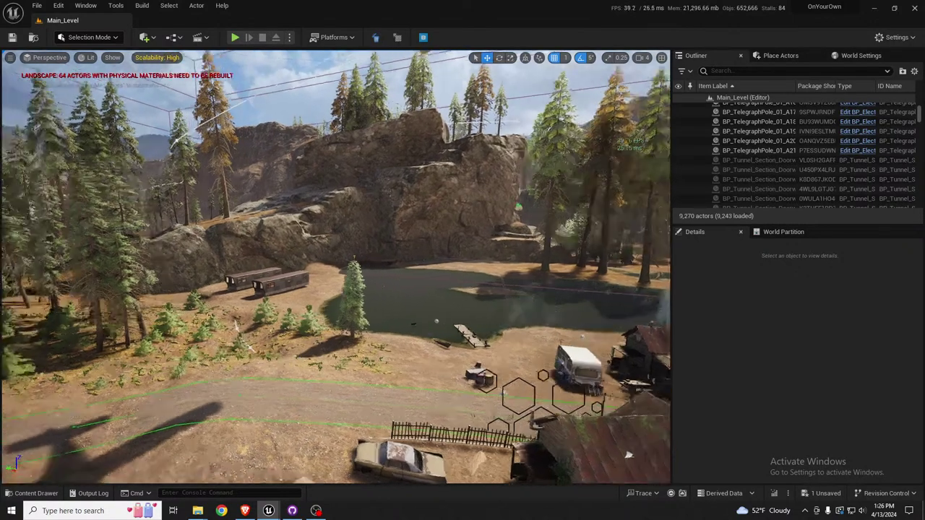
pyautogui.moveTo(434, 304); pyautogui.dragTo(433, 304, button='right')
pyautogui.press('a')
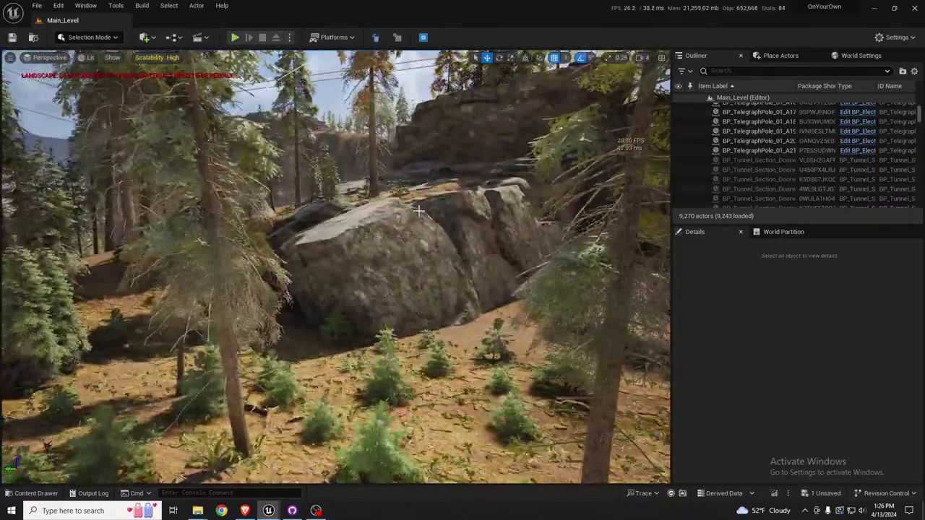
pyautogui.click(427, 260)
pyautogui.moveTo(426, 260); pyautogui.dragTo(426, 260, button='right')
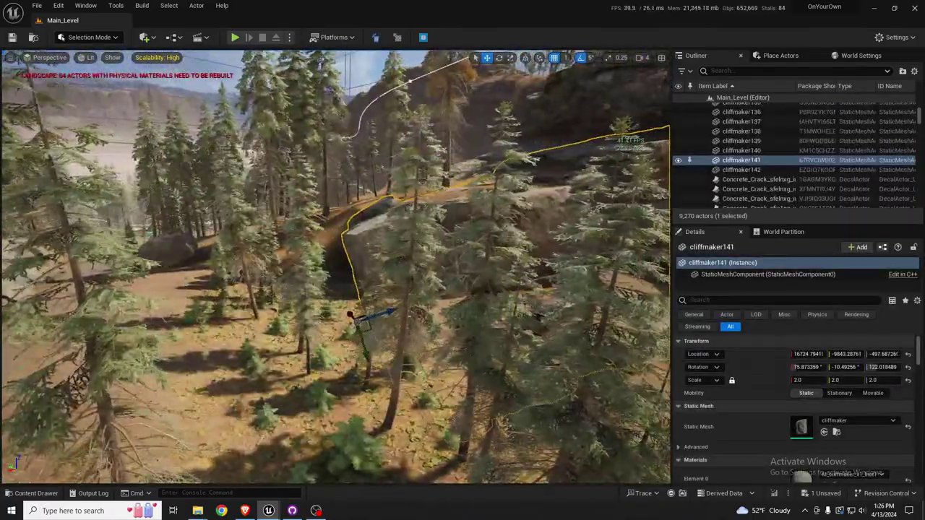
pyautogui.keyDown('alt'); pyautogui.moveTo(366, 331); pyautogui.dragTo(144, 412); pyautogui.keyUp('alt')
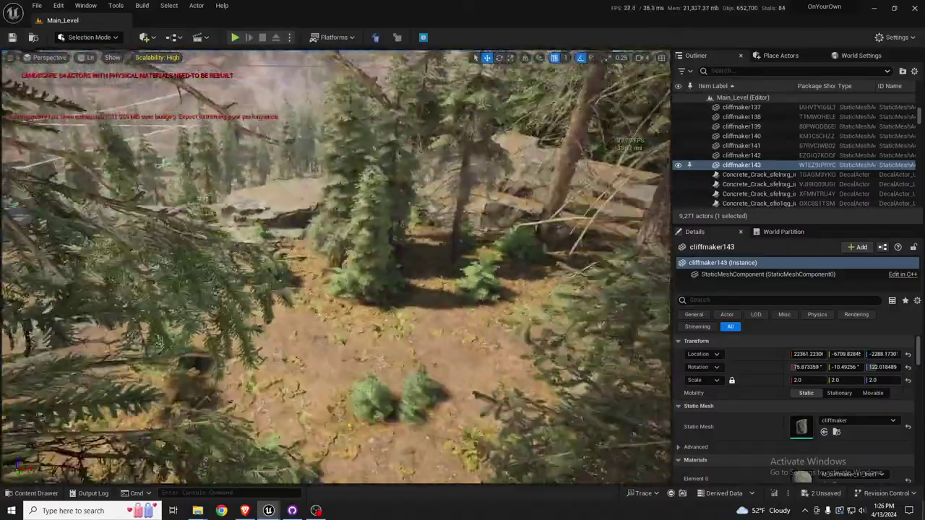
pyautogui.press('s')
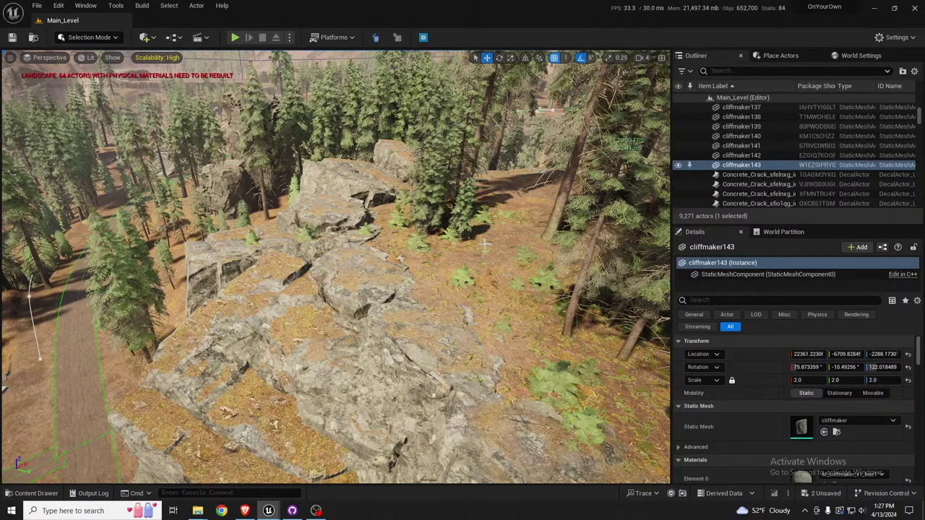
pyautogui.moveTo(458, 259)
pyautogui.mouseDown(button='right')
pyautogui.moveTo(246, 264)
pyautogui.moveTo(468, 260)
pyautogui.mouseUp(button='right')
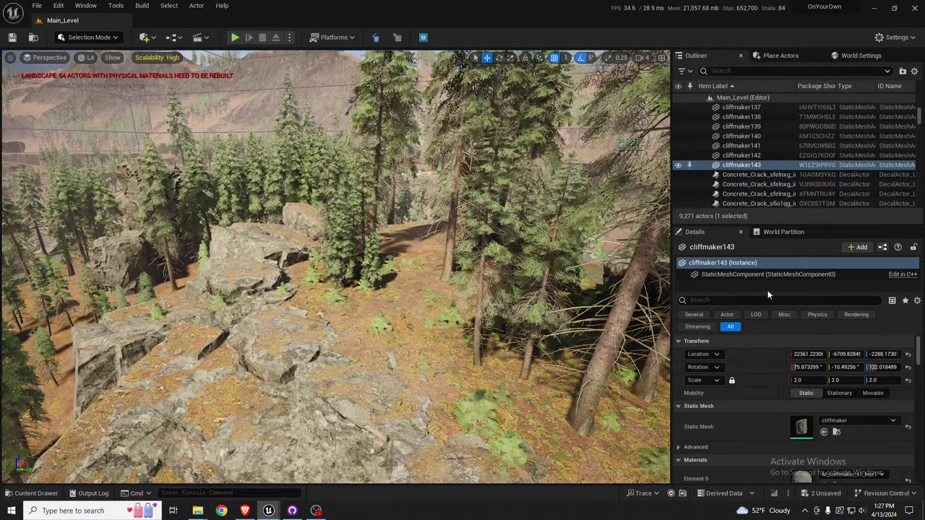
# Filter the level's actors by the text "levelinstance".
pyautogui.click(732, 70)
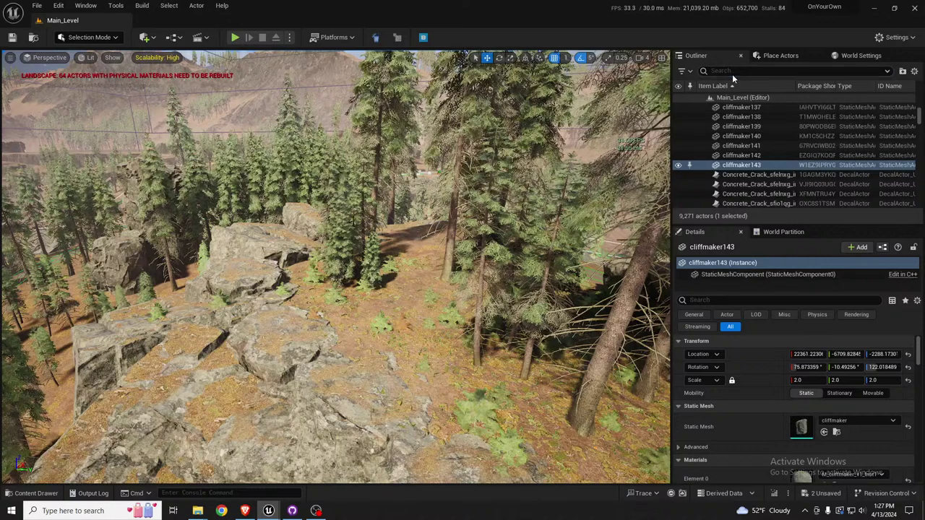
pyautogui.write('level')
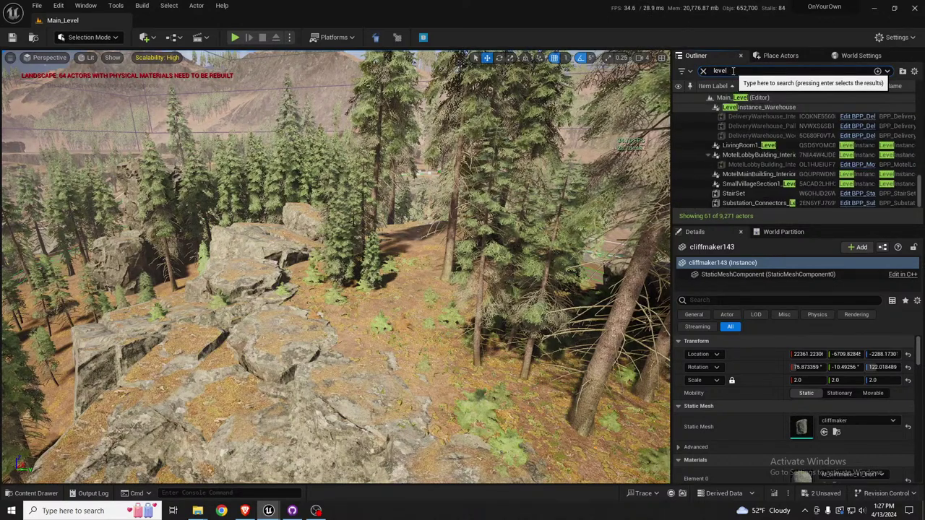
pyautogui.write('io')
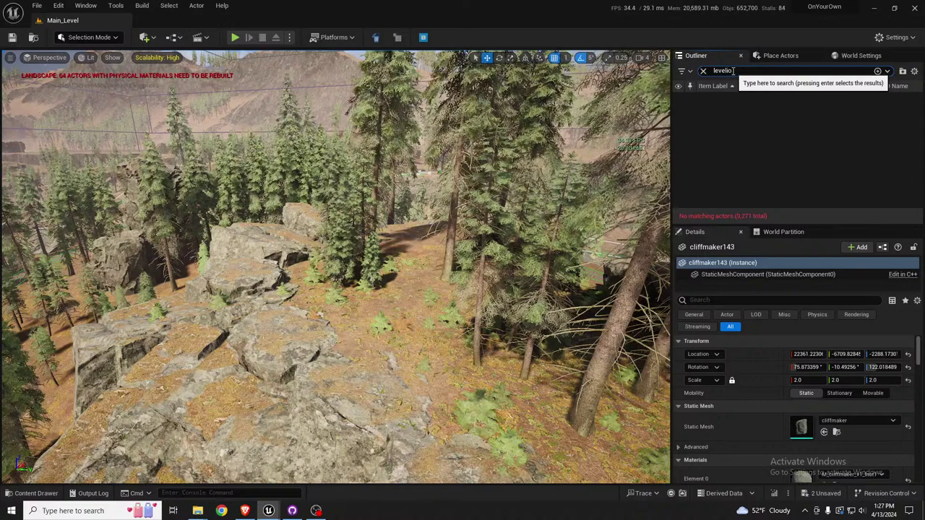
pyautogui.press('BackSpace')
pyautogui.write('nstan')
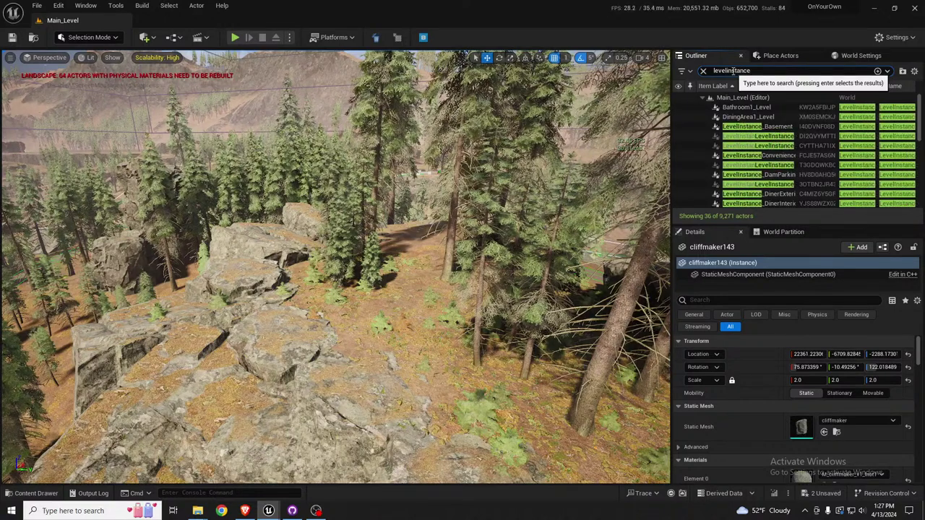
# Enlarge the list of filtered actors, collapse the Laundromat instance and select LevelInstance_lookoutTower.
pyautogui.write('ce')
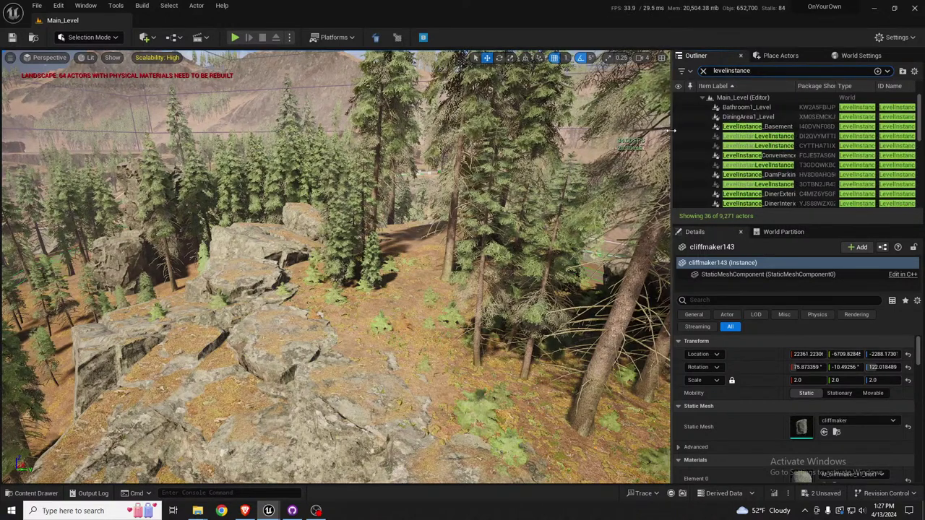
pyautogui.moveTo(670, 130); pyautogui.dragTo(555, 133)
pyautogui.scroll(-1, 691, 188)
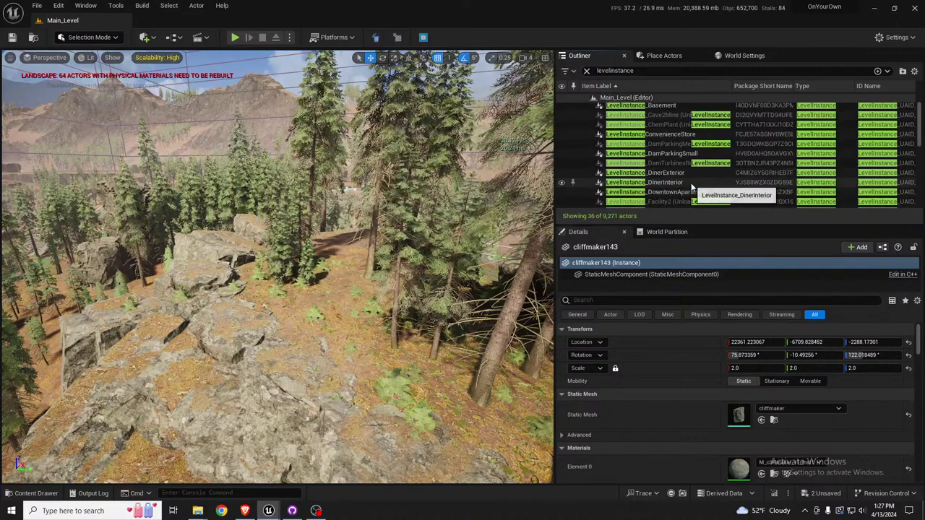
pyautogui.moveTo(716, 225); pyautogui.dragTo(724, 331)
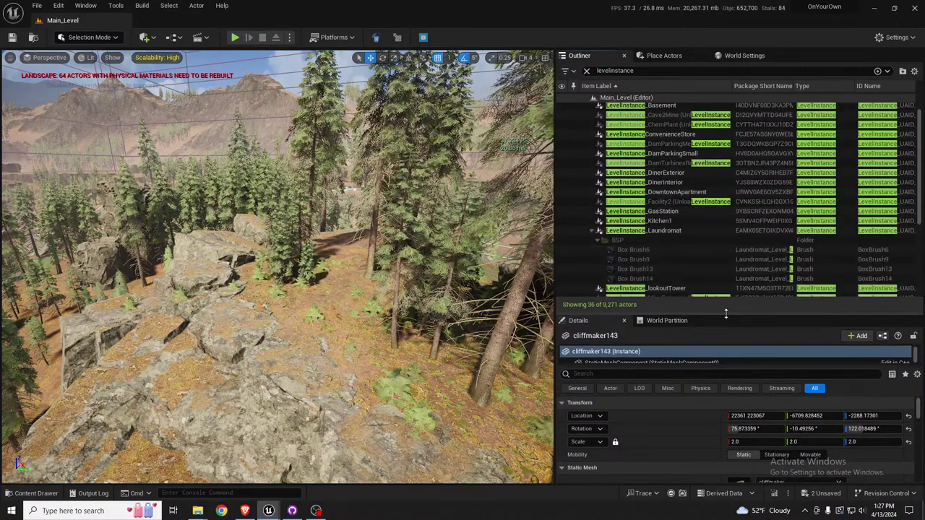
pyautogui.click(598, 231)
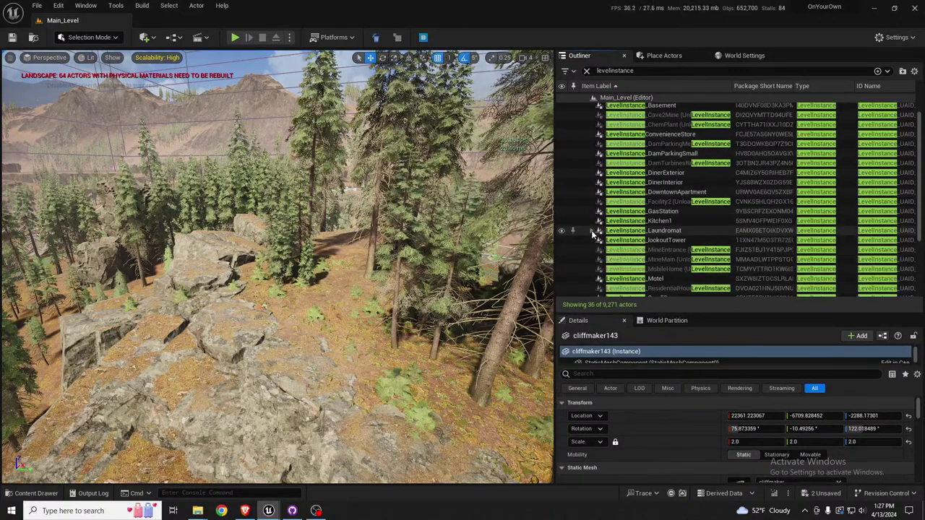
pyautogui.click(650, 242)
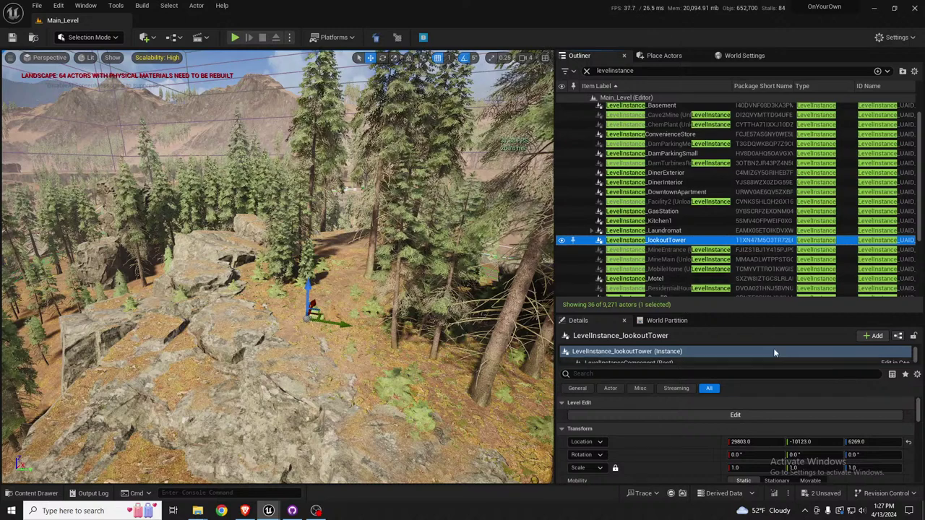
# Assign LookoutTower_Exterior_Level as the level of the selected lookout tower instance.
pyautogui.moveTo(733, 314); pyautogui.dragTo(733, 303)
pyautogui.moveTo(733, 269); pyautogui.dragTo(733, 161)
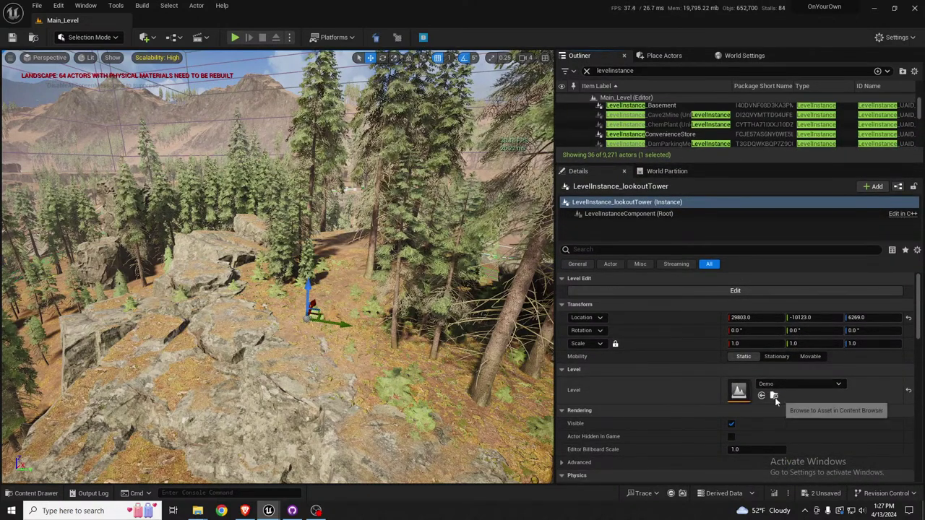
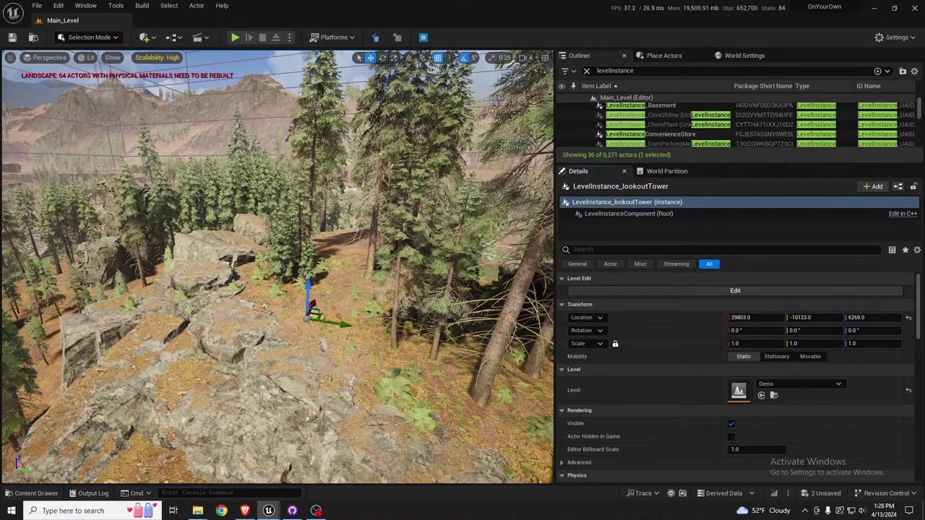
pyautogui.click(761, 396)
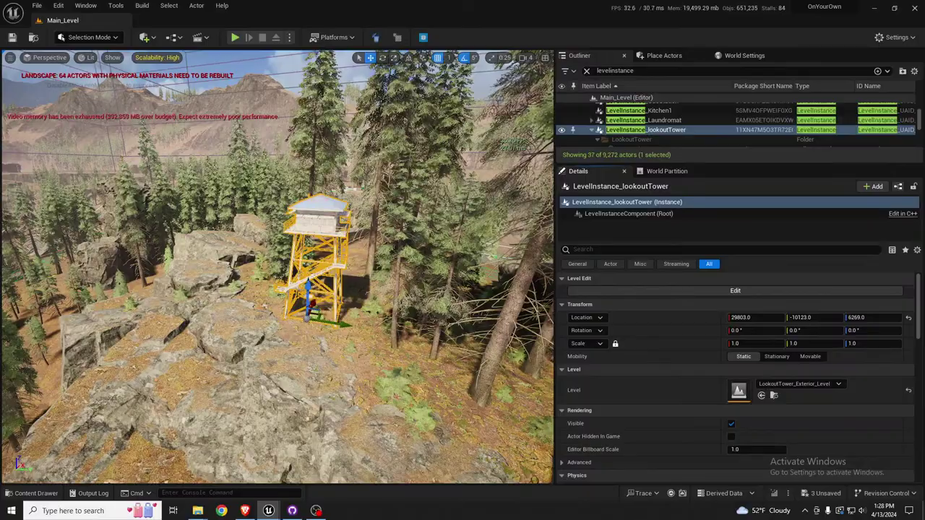
# Inspect the lookout tower from its base and stairs up to the inside of its cabin.
pyautogui.press('w')
pyautogui.moveTo(279, 268); pyautogui.dragTo(273, 298, button='right')
pyautogui.scroll(-3, 278, 268)
pyautogui.press('s')
pyautogui.press('w')
pyautogui.press('s')
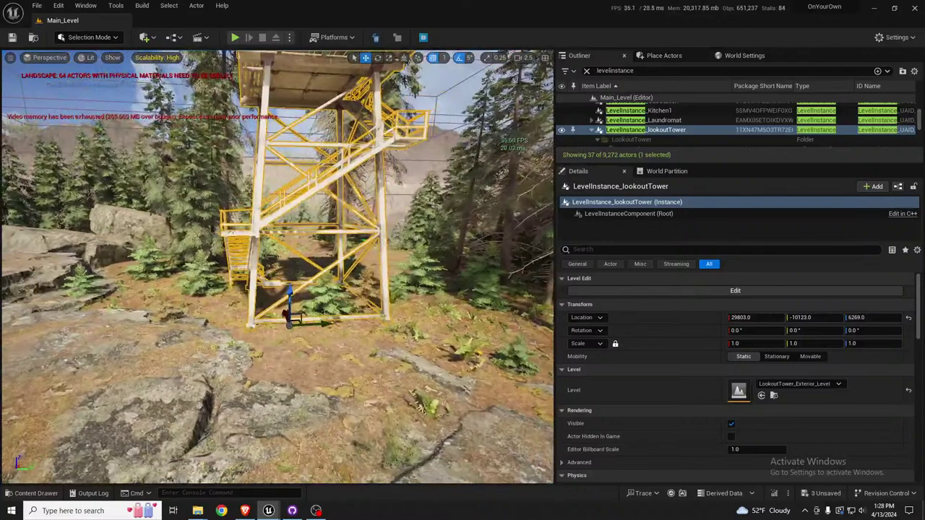
pyautogui.moveTo(281, 252); pyautogui.dragTo(281, 246, button='right')
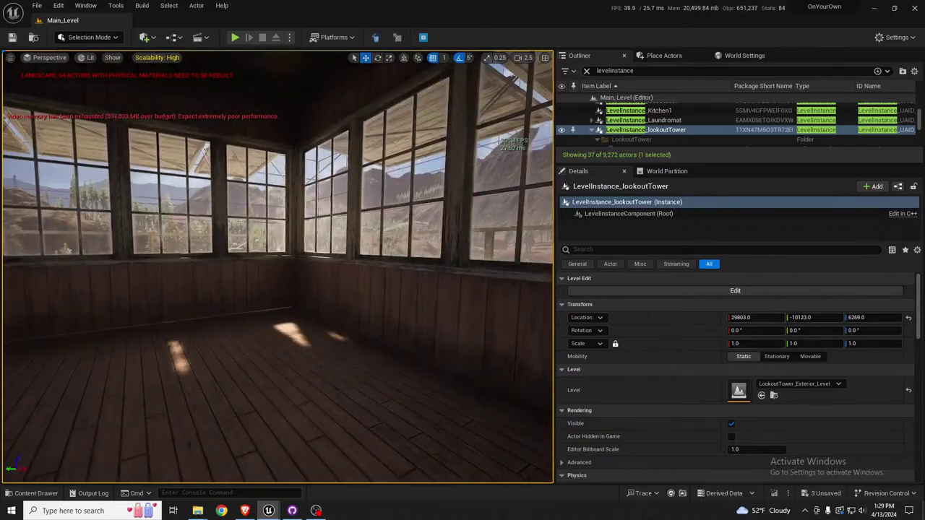
pyautogui.moveTo(476, 268); pyautogui.dragTo(426, 268, button='right')
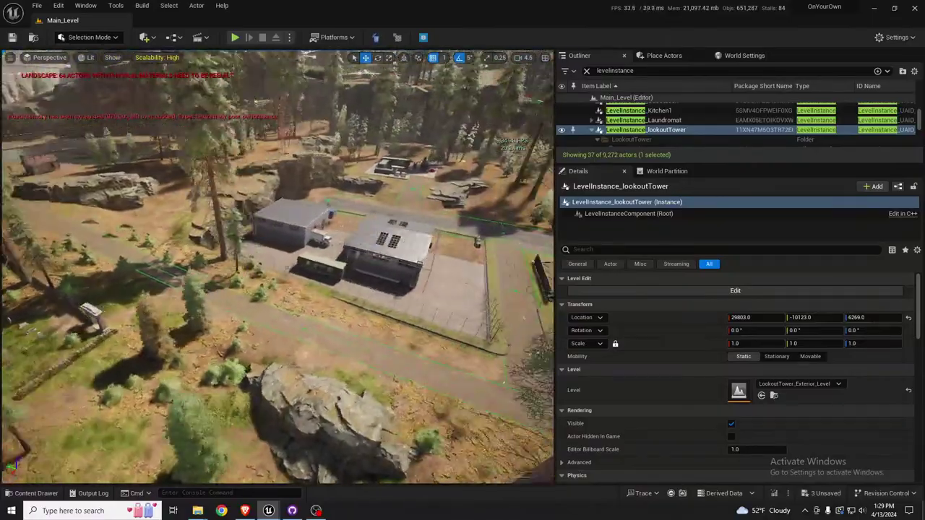
# Fly down to the dirt road between the fenced lots and check PlayerStart_Forest3.
pyautogui.moveTo(278, 267); pyautogui.dragTo(296, 282, button='right')
pyautogui.press('d')
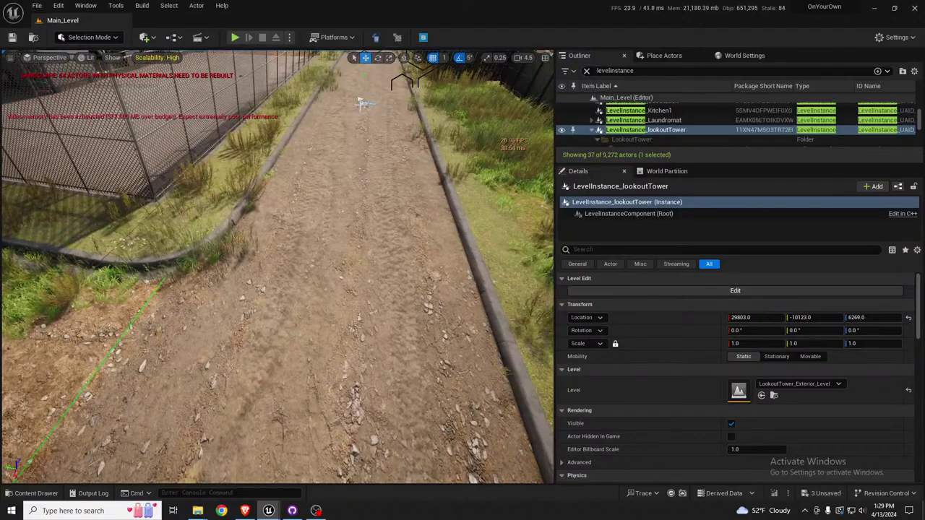
pyautogui.click(361, 103)
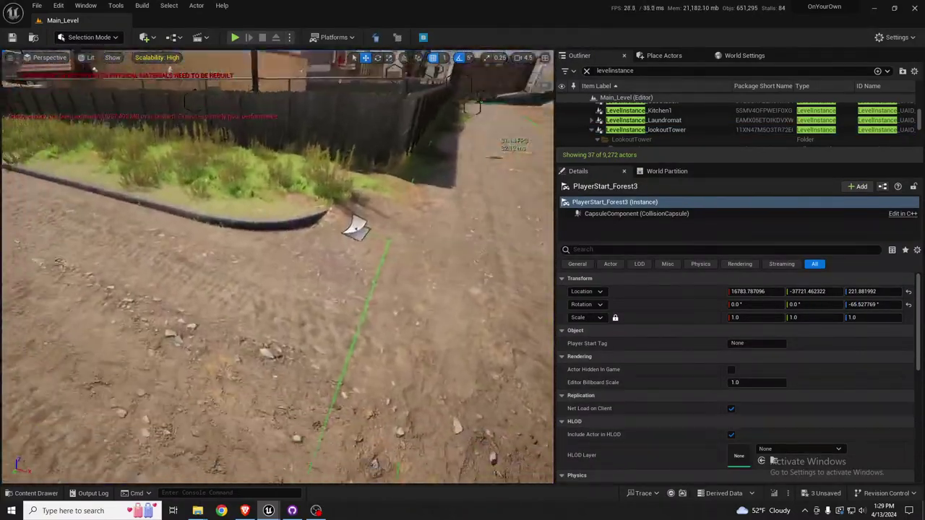
pyautogui.moveTo(278, 267); pyautogui.dragTo(282, 275, button='right')
pyautogui.press('s')
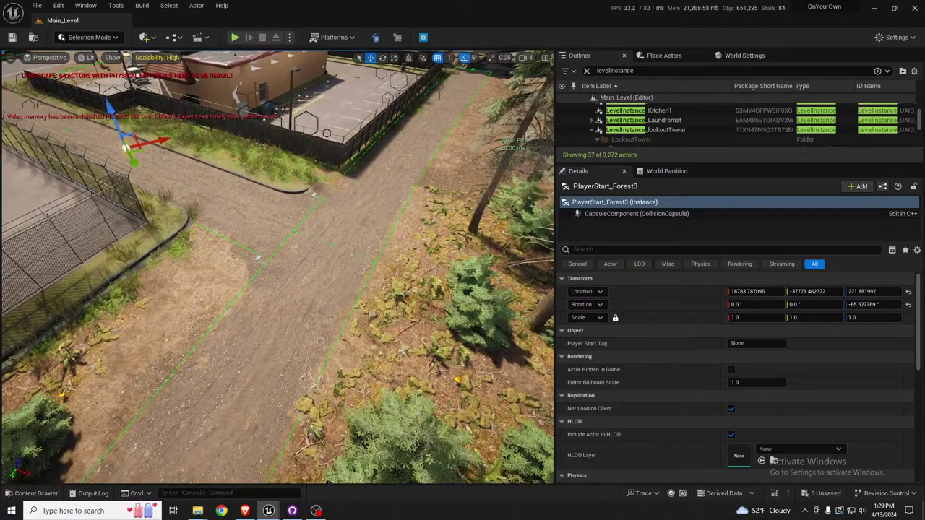
# Move the T-junction dirt decal MI_Road_TJunctionDecal15 to about X 18692, Y -37391 at the road junction.
pyautogui.scroll(-1, 185, 214)
pyautogui.press('w')
pyautogui.moveTo(186, 215); pyautogui.dragTo(148, 181, button='right')
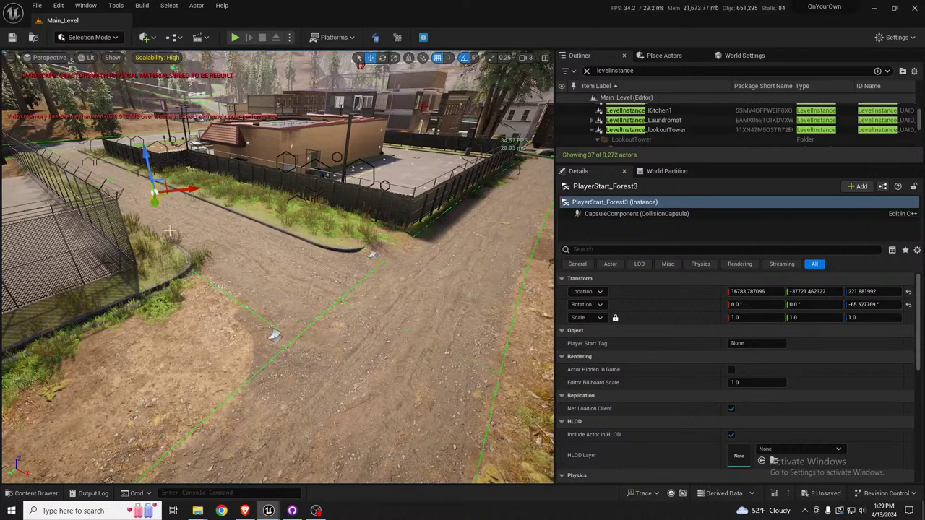
pyautogui.click(275, 334)
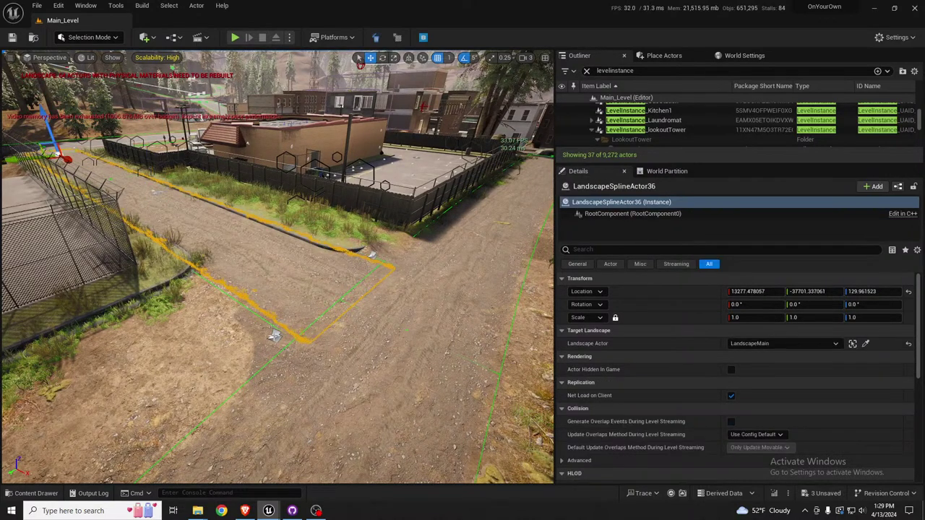
pyautogui.click(277, 335)
pyautogui.moveTo(278, 334); pyautogui.dragTo(301, 321)
pyautogui.moveTo(247, 371); pyautogui.dragTo(149, 372, button='right')
pyautogui.press('d')
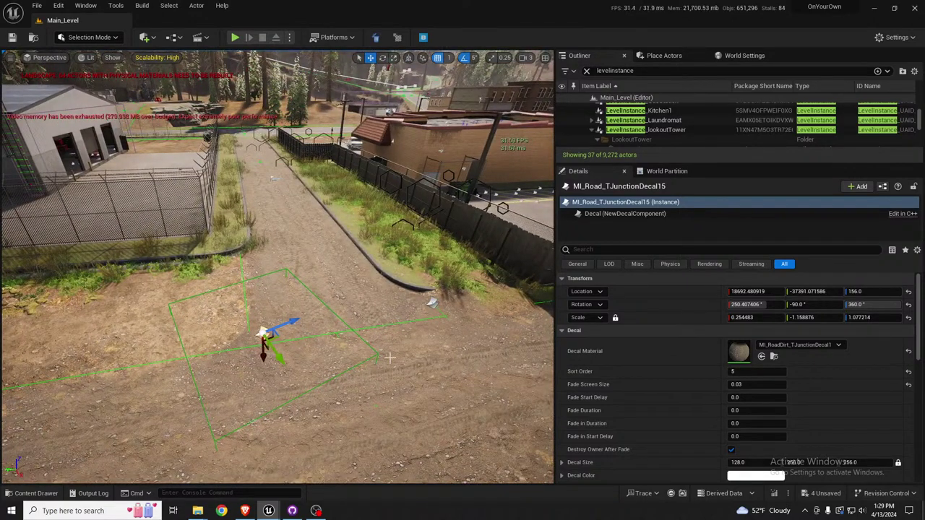
# Examine the dirt road junction from several angles along with the surrounding forest and buildings.
pyautogui.moveTo(423, 331); pyautogui.dragTo(465, 332, button='right')
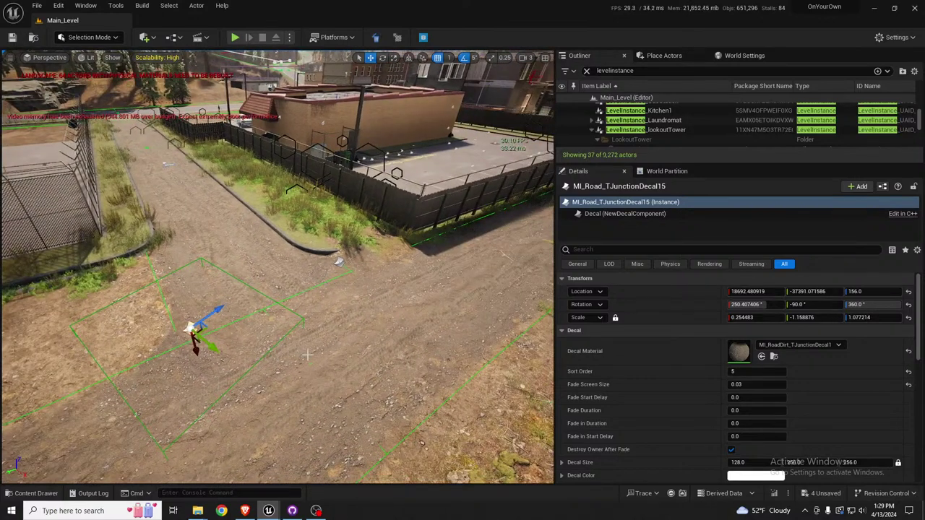
pyautogui.moveTo(291, 358); pyautogui.dragTo(338, 341, button='right')
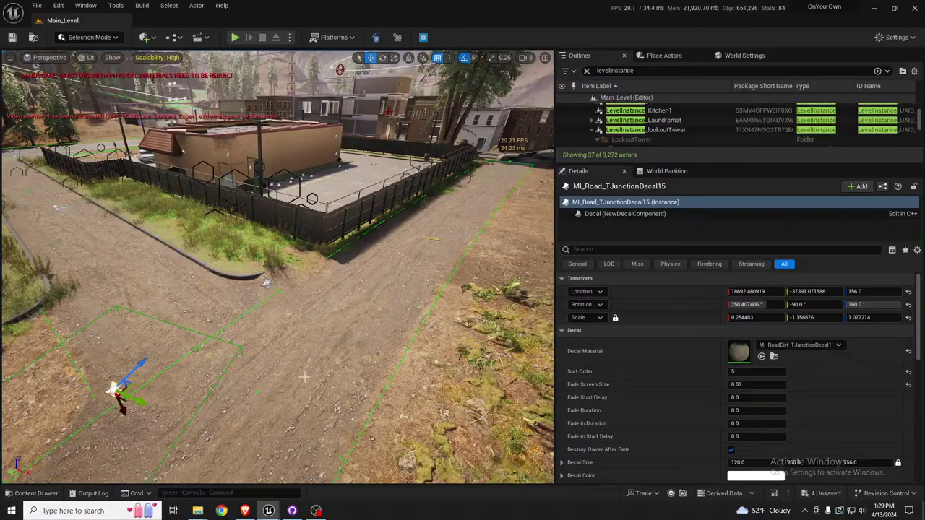
pyautogui.moveTo(305, 378); pyautogui.dragTo(448, 365, button='right')
pyautogui.scroll(-3, 398, 365)
pyautogui.moveTo(329, 350); pyautogui.dragTo(329, 351, button='right')
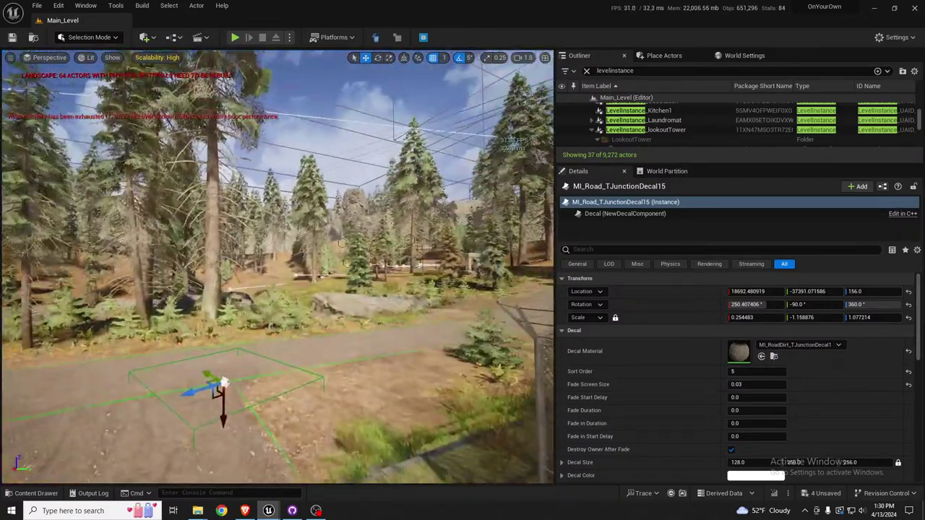
pyautogui.moveTo(278, 267); pyautogui.dragTo(354, 253, button='right')
pyautogui.press('w')
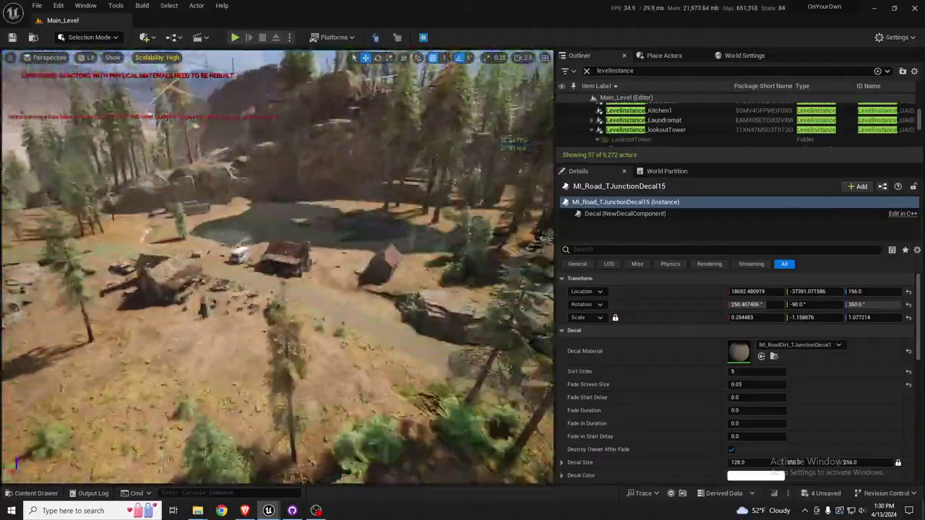
pyautogui.press('w')
pyautogui.moveTo(278, 267); pyautogui.dragTo(325, 260, button='right')
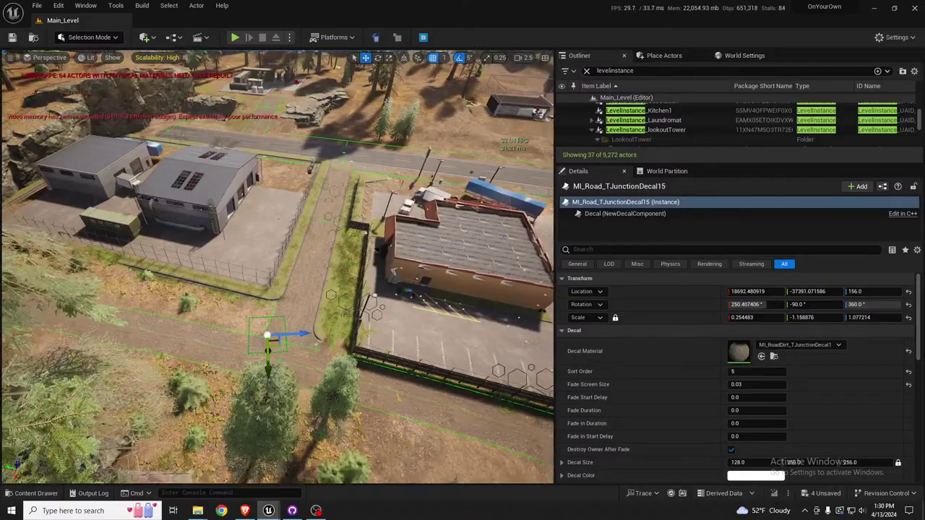
# Try to bring PlayerStart_Forest3 from the dirt road to the base of the lookout tower by copying and pasting.
pyautogui.press('w')
pyautogui.moveTo(348, 166); pyautogui.dragTo(355, 202, button='right')
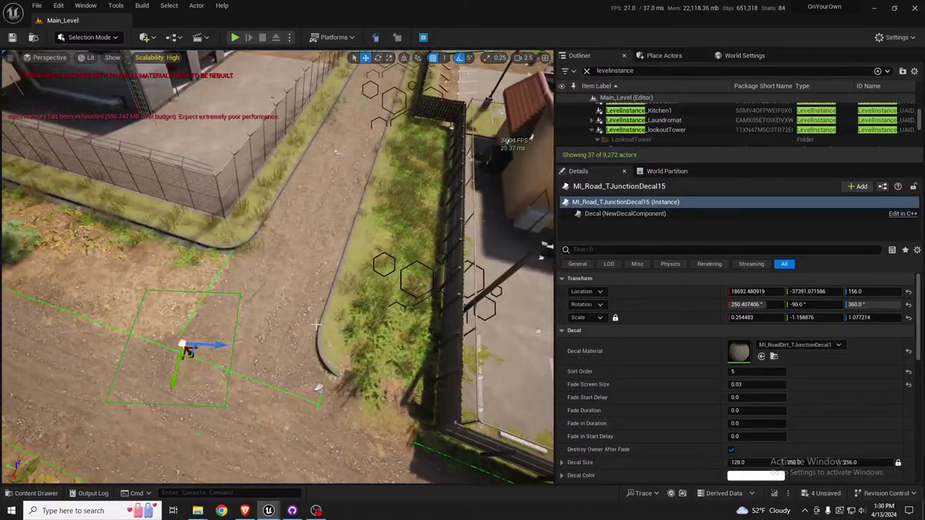
pyautogui.click(339, 153)
pyautogui.press('s')
pyautogui.scroll(2, 339, 154)
pyautogui.moveTo(339, 153); pyautogui.dragTo(355, 167, button='right')
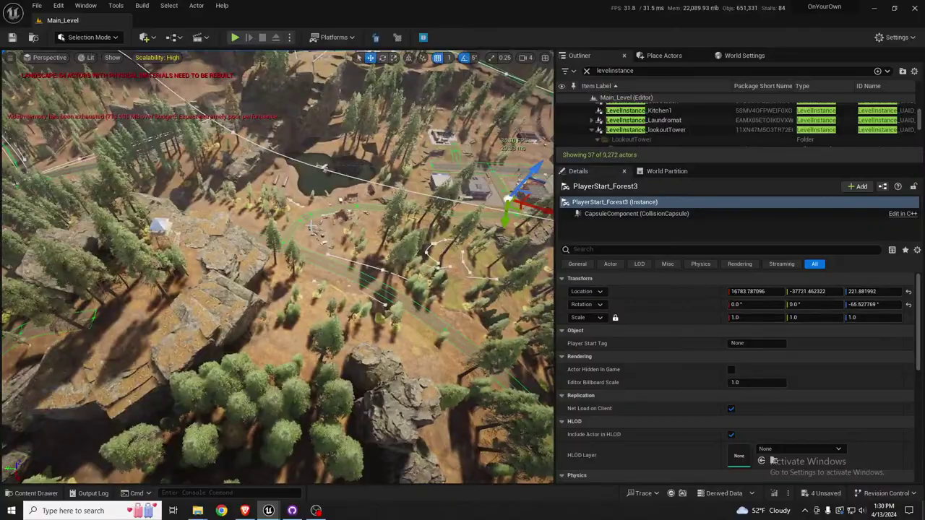
pyautogui.hotkey('ctrl', 'z')
pyautogui.press('w')
pyautogui.moveTo(328, 221); pyautogui.dragTo(266, 218, button='right')
pyautogui.press('s')
pyautogui.press('w')
pyautogui.rightClick(293, 313)
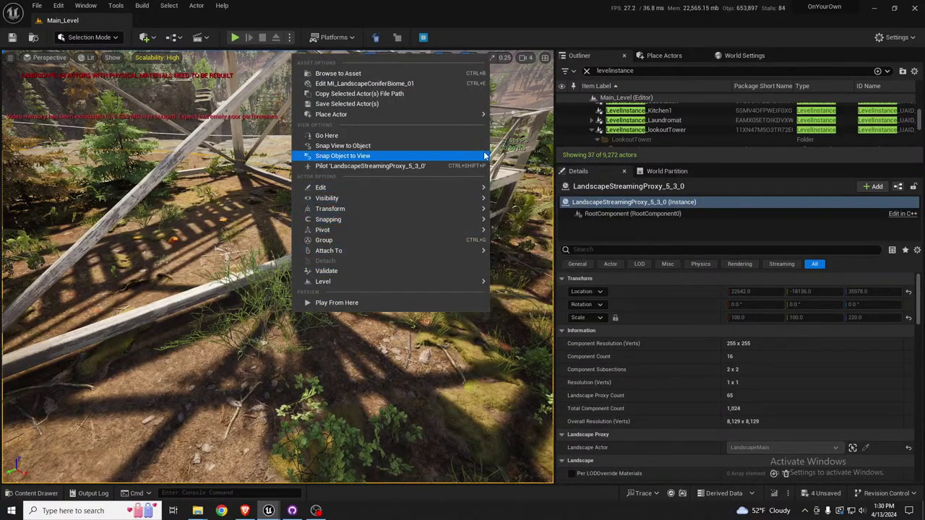
pyautogui.moveTo(457, 187)
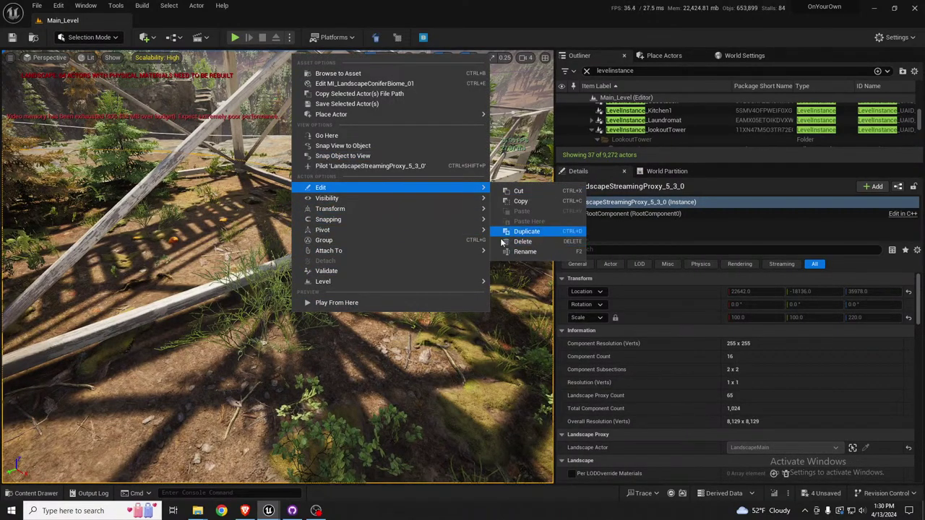
# Return to the dirt road between the fenced lots and cut PlayerStart_Forest3 from there.
pyautogui.moveTo(433, 340); pyautogui.dragTo(204, 365, button='right')
pyautogui.press('w')
pyautogui.press('s')
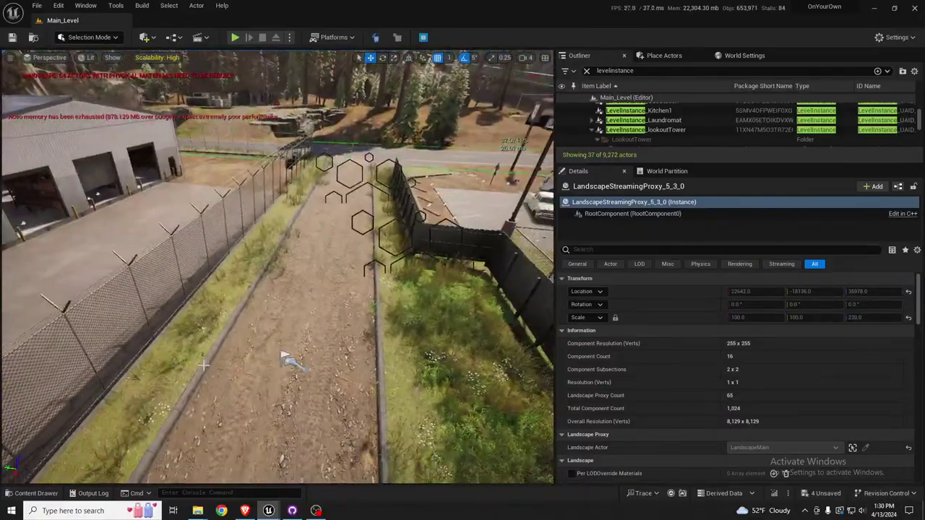
pyautogui.moveTo(499, 250); pyautogui.dragTo(500, 248, button='right')
pyautogui.click(303, 366)
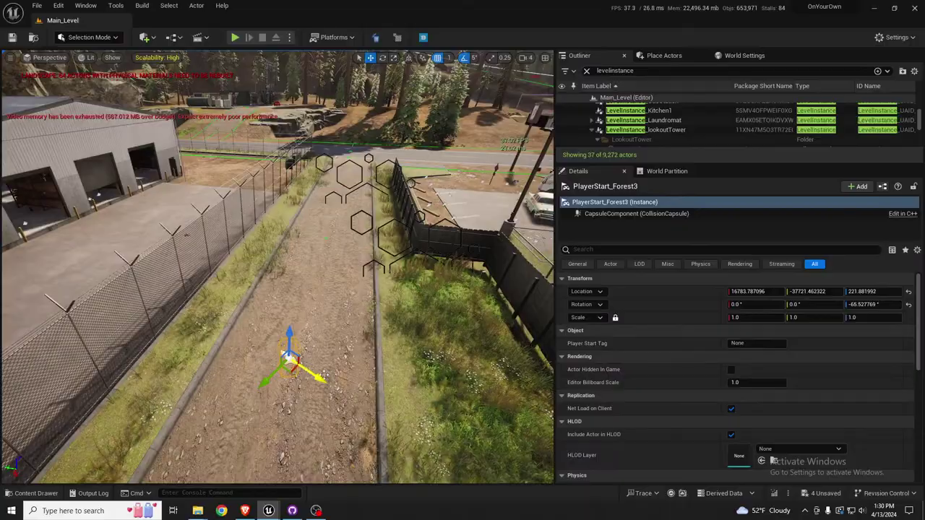
pyautogui.press('Delete')
# Paste PlayerStart_Forest3 at the foot of the lookout tower's stairs and raise it to Z 6620.
pyautogui.press('s')
pyautogui.moveTo(355, 355); pyautogui.dragTo(333, 352, button='right')
pyautogui.moveTo(255, 347); pyautogui.dragTo(255, 347, button='right')
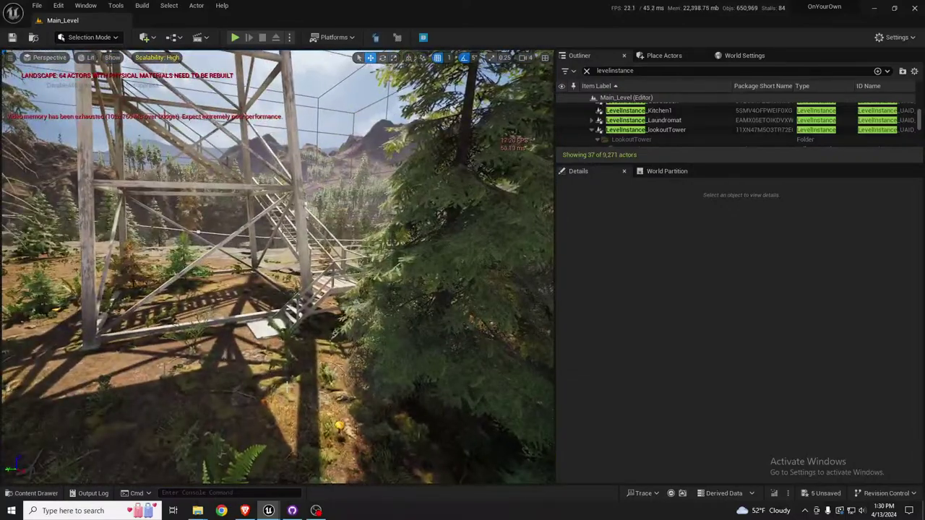
pyautogui.rightClick(255, 347)
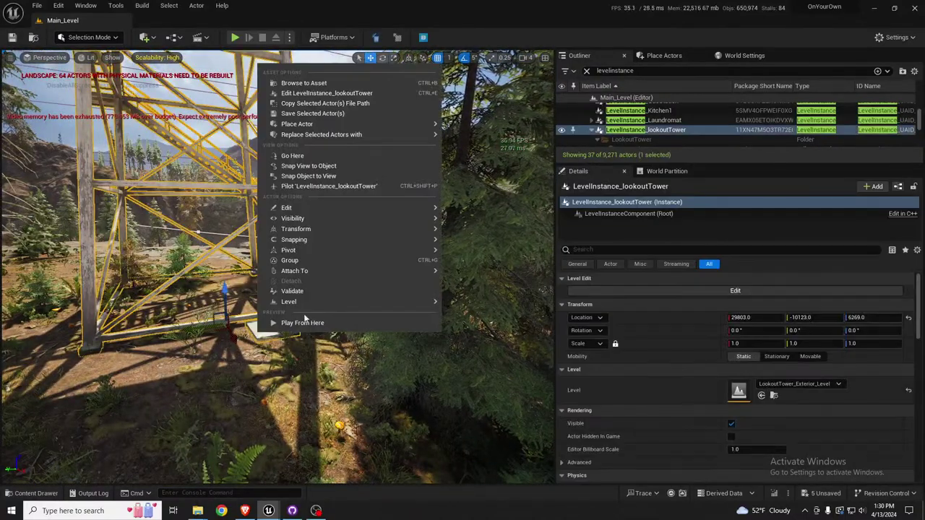
pyautogui.rightClick(255, 349)
pyautogui.moveTo(341, 224)
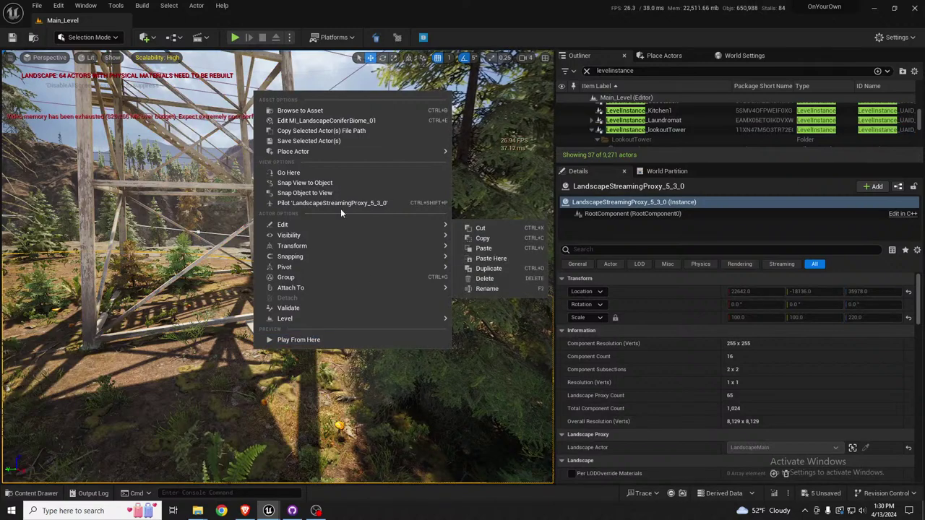
pyautogui.click(483, 248)
pyautogui.moveTo(254, 319); pyautogui.dragTo(255, 276)
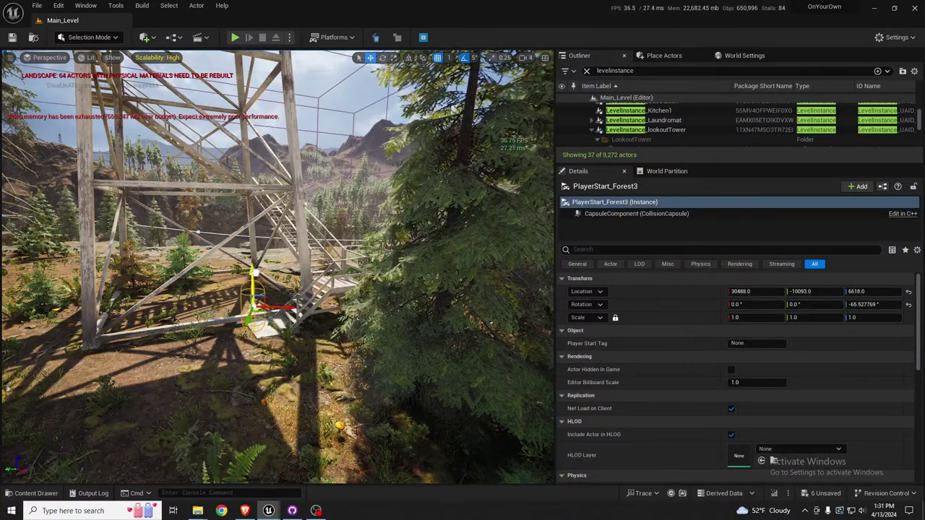
pyautogui.moveTo(282, 288); pyautogui.dragTo(269, 301, button='right')
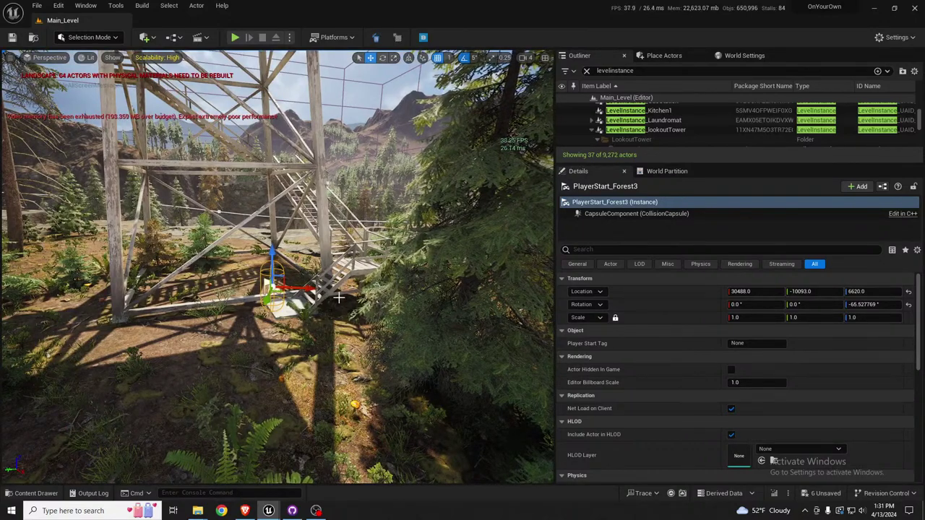
# Move in to the lookout tower's stair landing, clear the Outliner search and search the placeable actors for "binocul".
pyautogui.moveTo(329, 303); pyautogui.dragTo(376, 318, button='right')
pyautogui.scroll(-3, 355, 291)
pyautogui.press('w')
pyautogui.press('w')
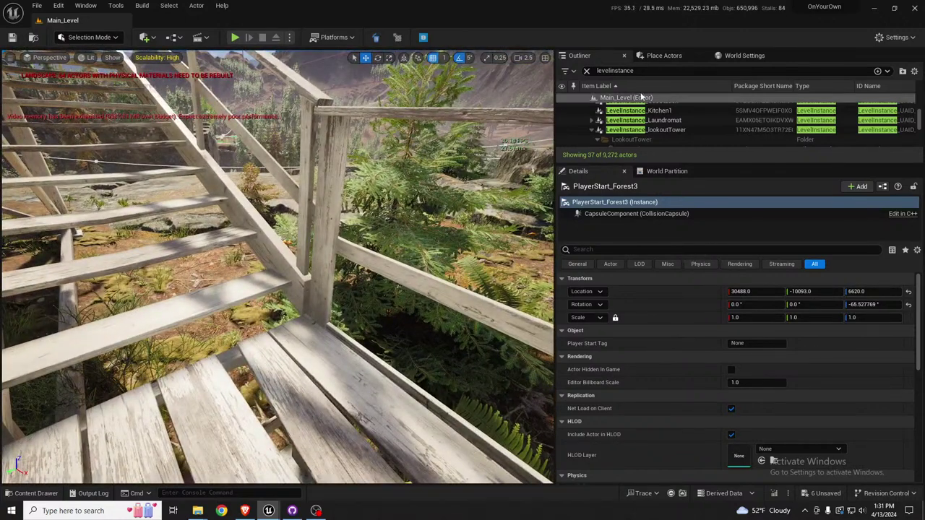
pyautogui.click(586, 70)
pyautogui.click(677, 57)
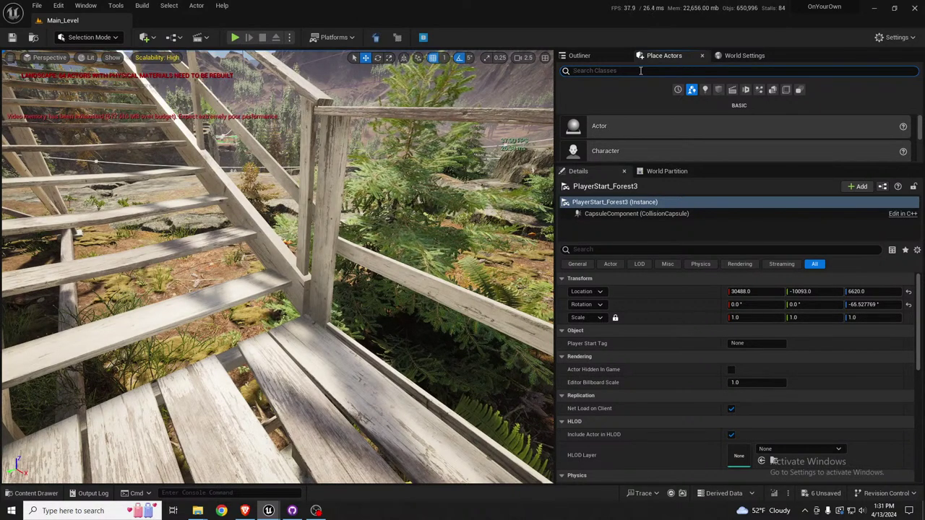
pyautogui.write('bi')
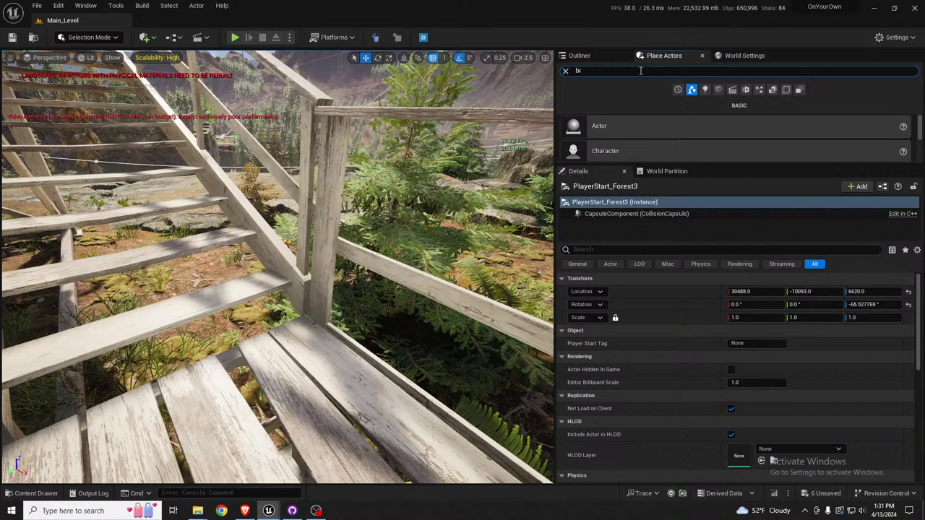
pyautogui.write('nocul')
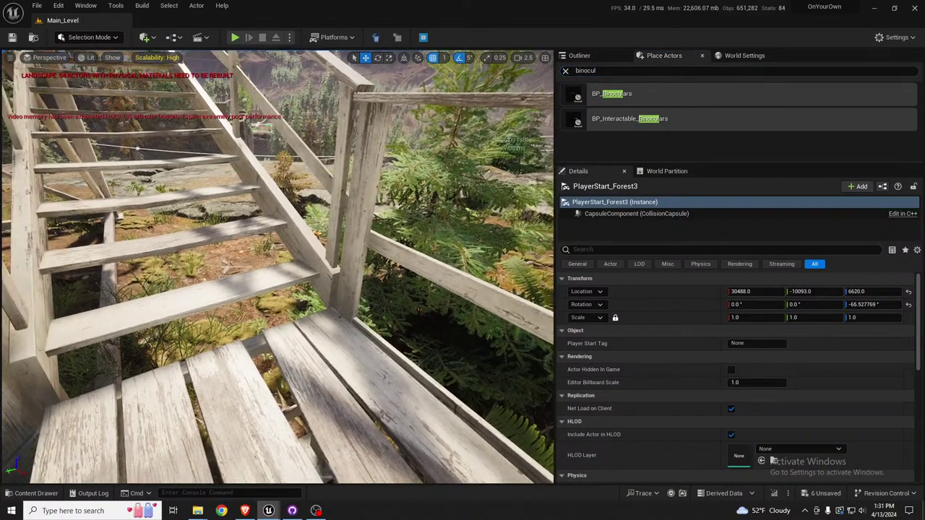
# Place BP_Interactable_Binoculars on the planks of the tower's stair landing at Z 6636 and disable its physics.
pyautogui.press('s')
pyautogui.moveTo(362, 275); pyautogui.dragTo(362, 296, button='right')
pyautogui.press('w')
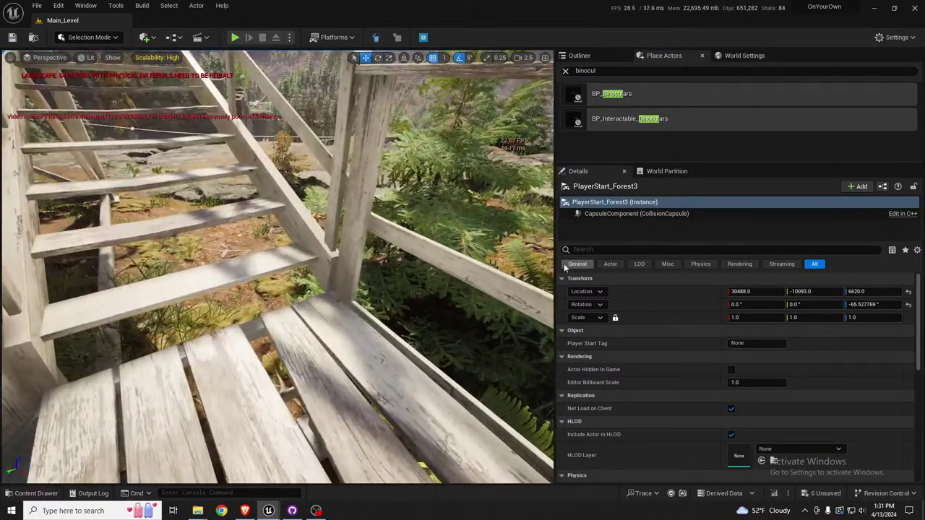
pyautogui.moveTo(634, 109); pyautogui.dragTo(366, 413)
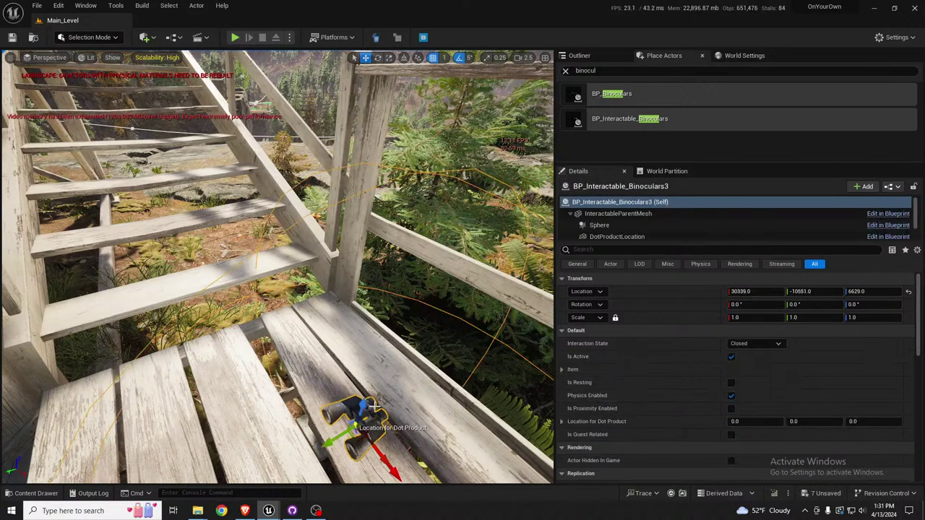
pyautogui.click(732, 396)
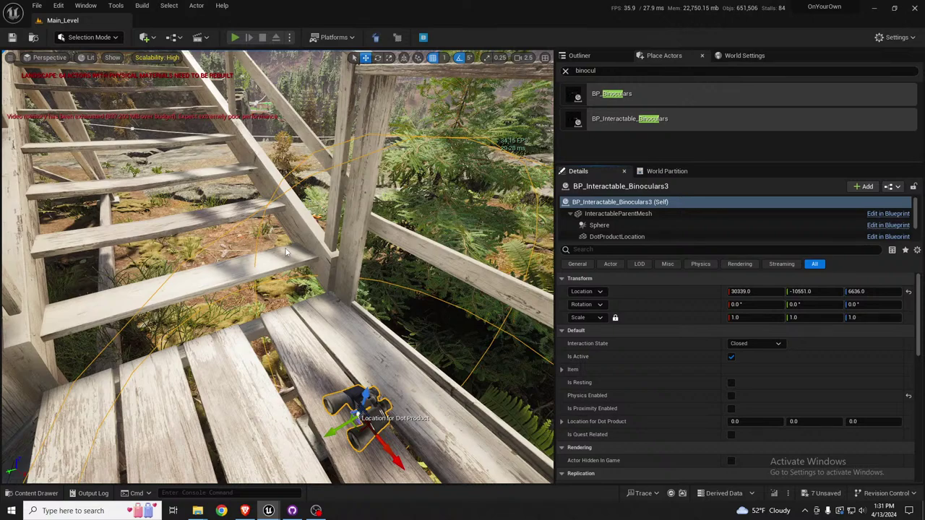
# Start play-testing the level, climb the first stairs of the lookout tower and pick up the binoculars on the landing.
pyautogui.hotkey('alt', 'p')
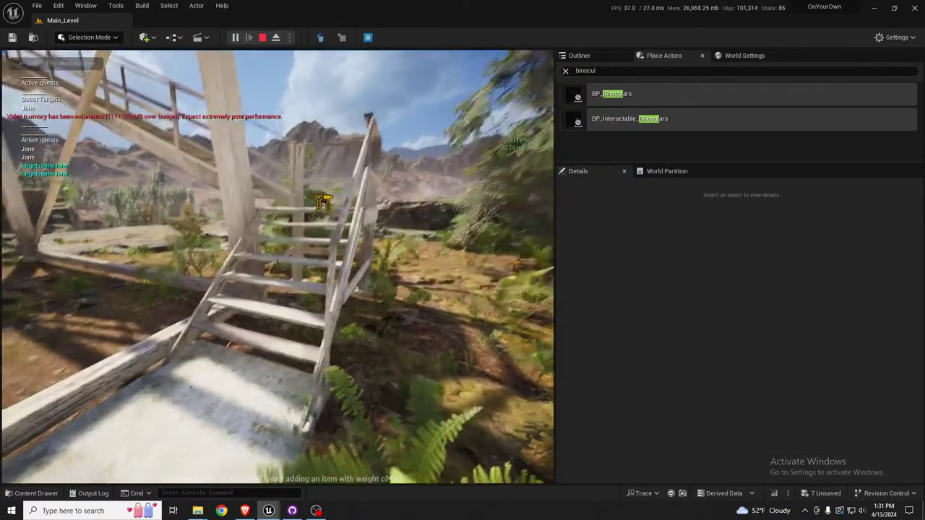
pyautogui.press('w')
pyautogui.press('w')
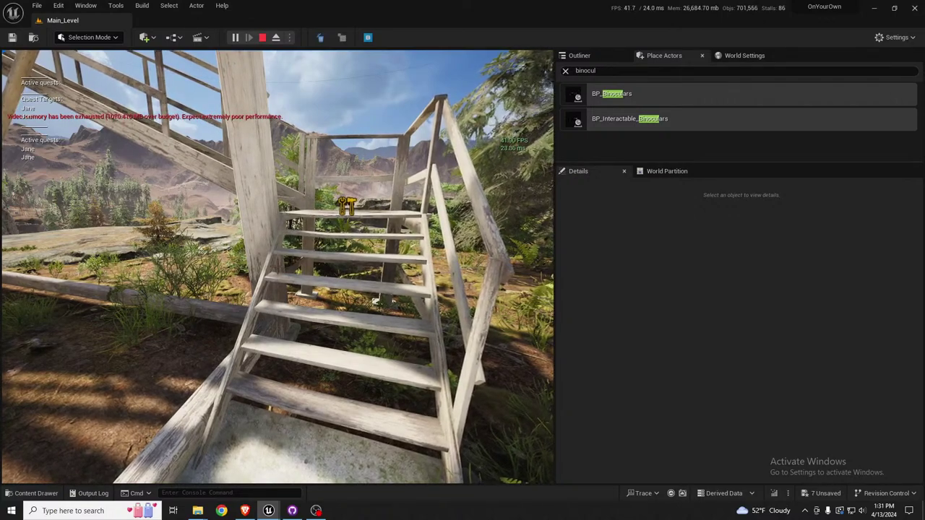
pyautogui.press('w')
pyautogui.press('w')
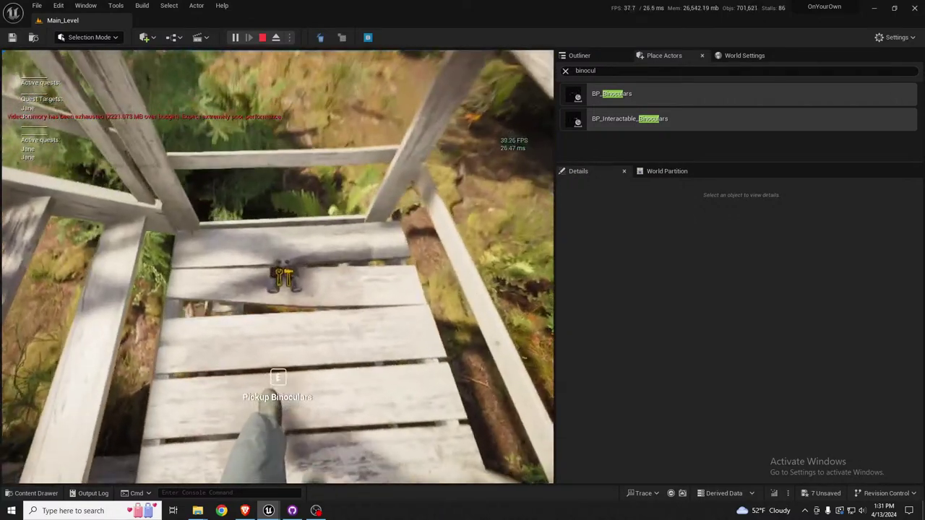
pyautogui.press('e')
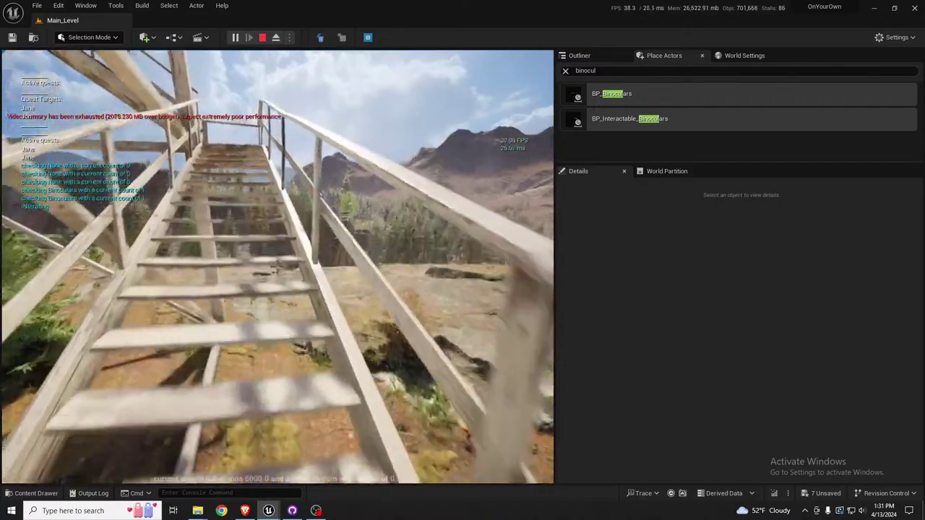
# Climb to the next landing, view the landscape through the binoculars in full screen, and put them away.
pyautogui.press('w')
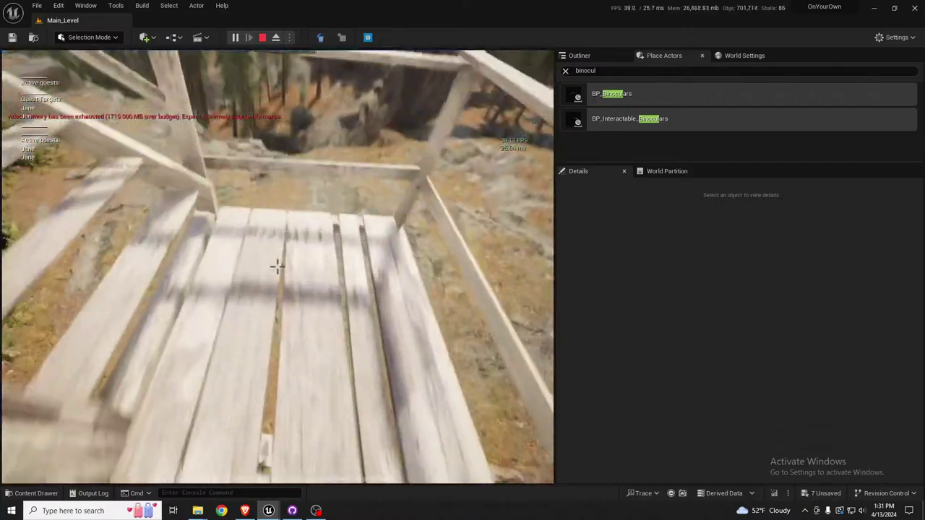
pyautogui.press('w')
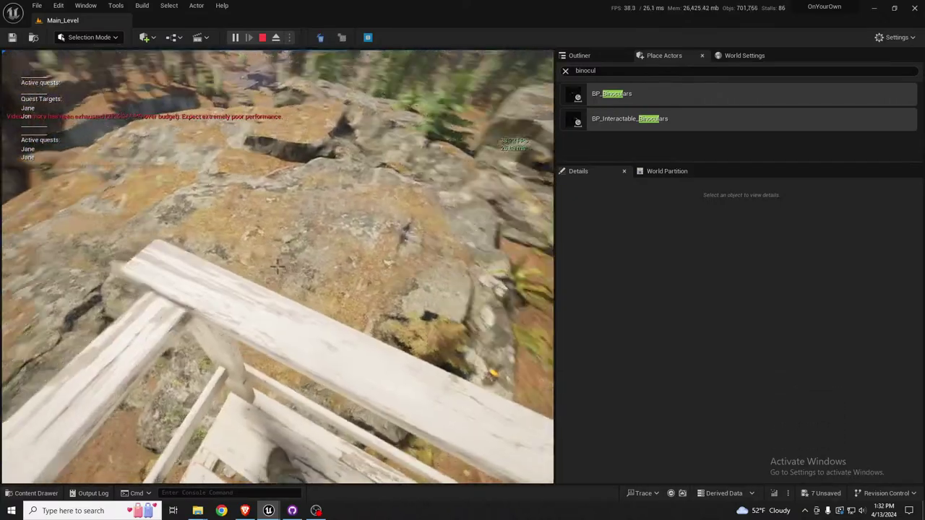
pyautogui.press('w')
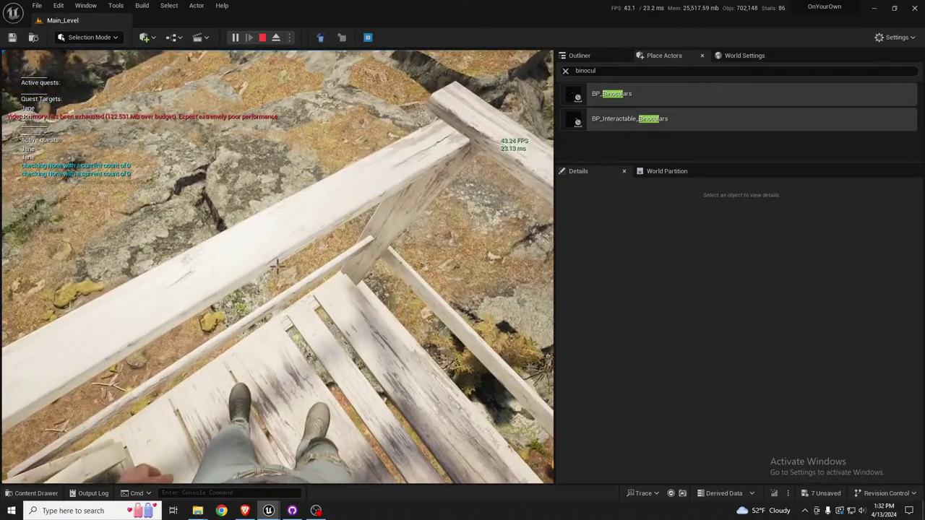
pyautogui.press('b')
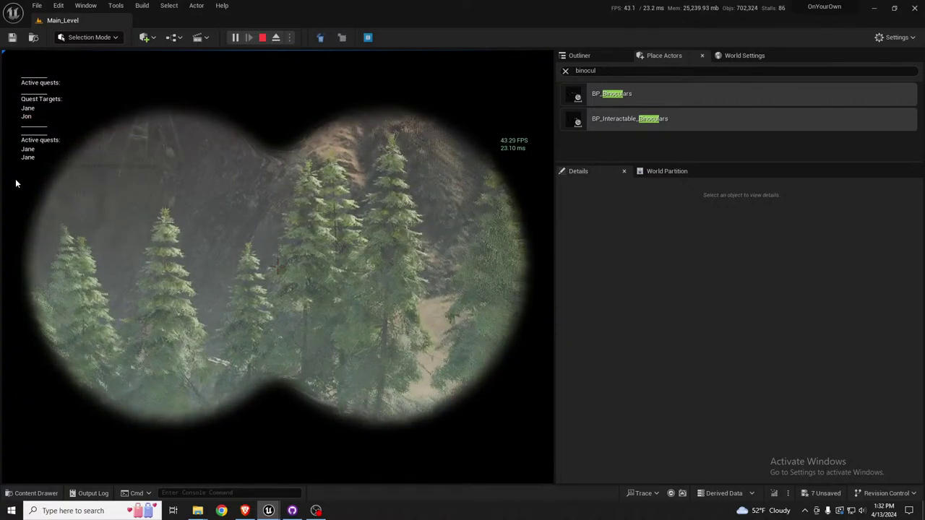
pyautogui.press('F11')
pyautogui.click(15, 181)
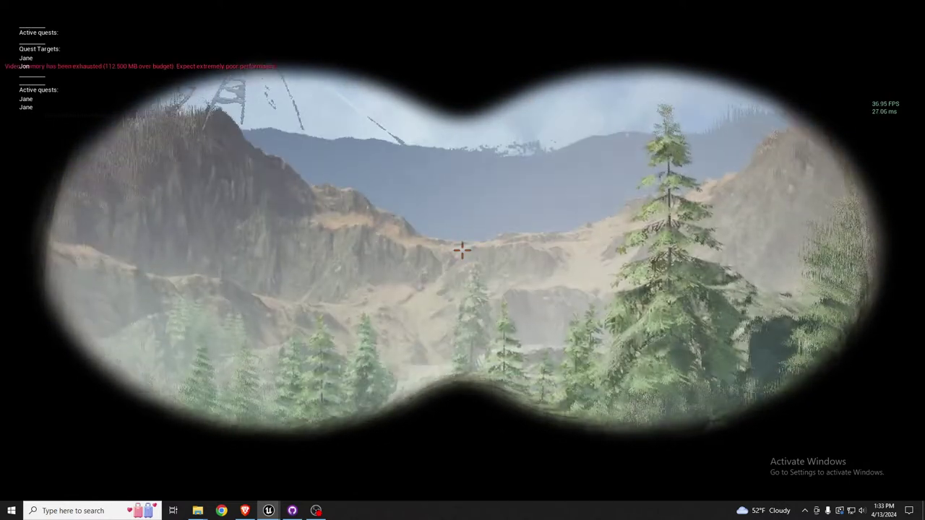
pyautogui.press('b')
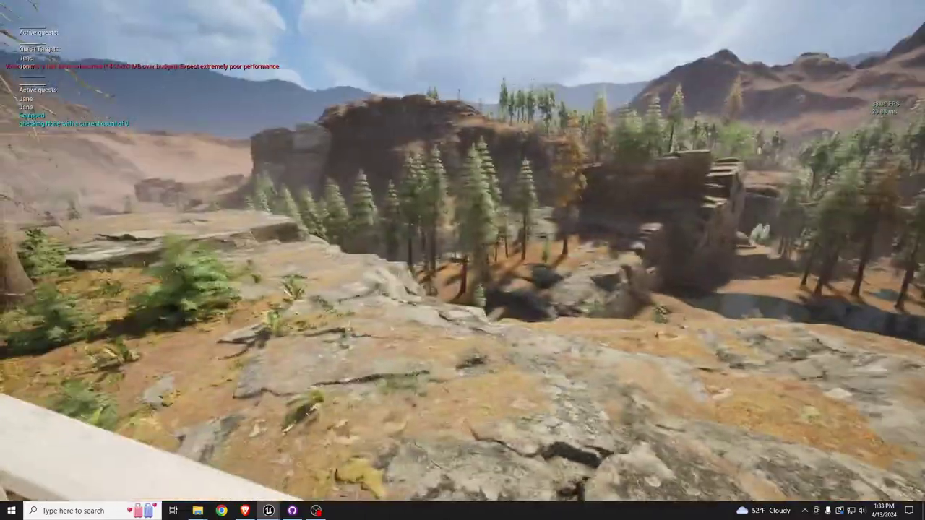
# Climb the remaining stairs to the lookout cabin and examine its interior and the view through its windows.
pyautogui.press('w')
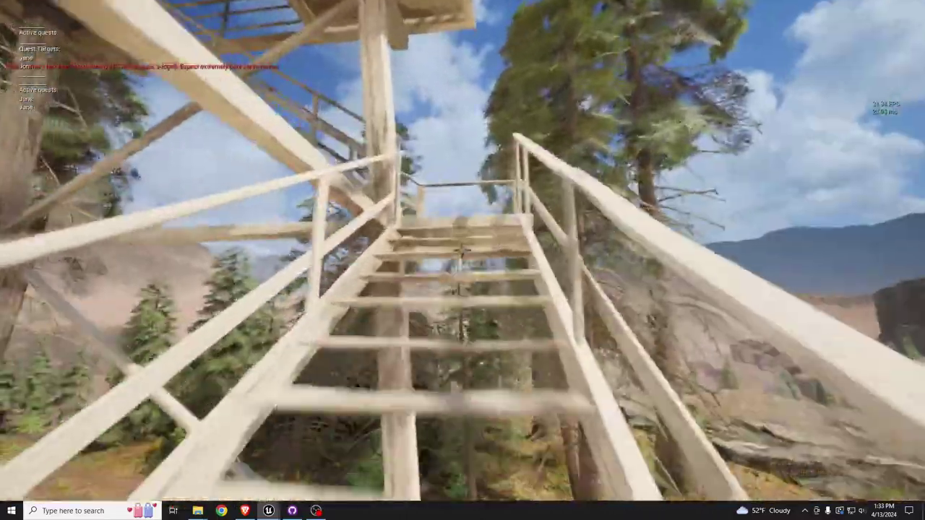
pyautogui.press('w')
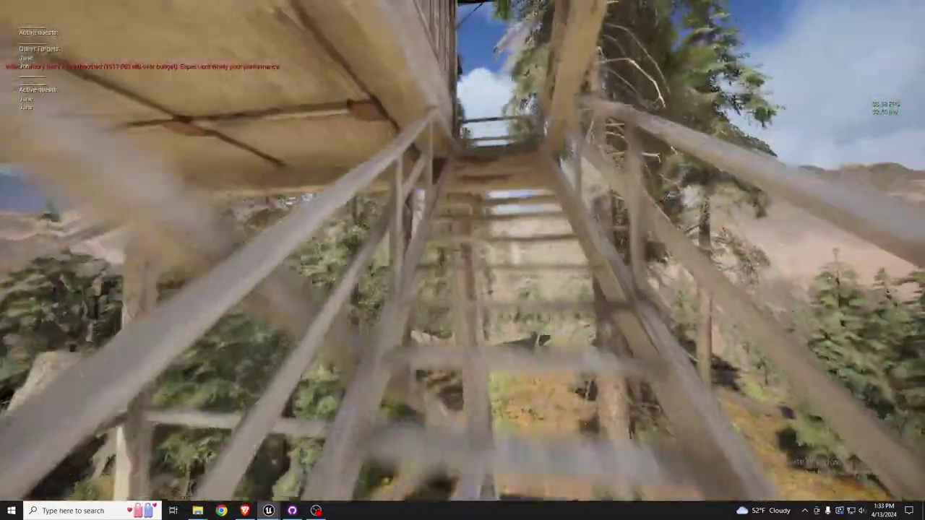
pyautogui.press('w')
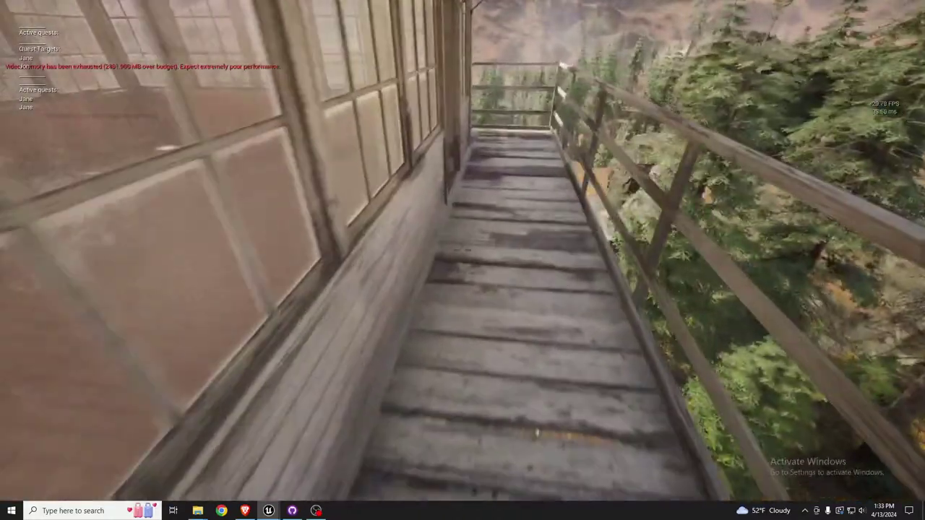
pyautogui.press('w')
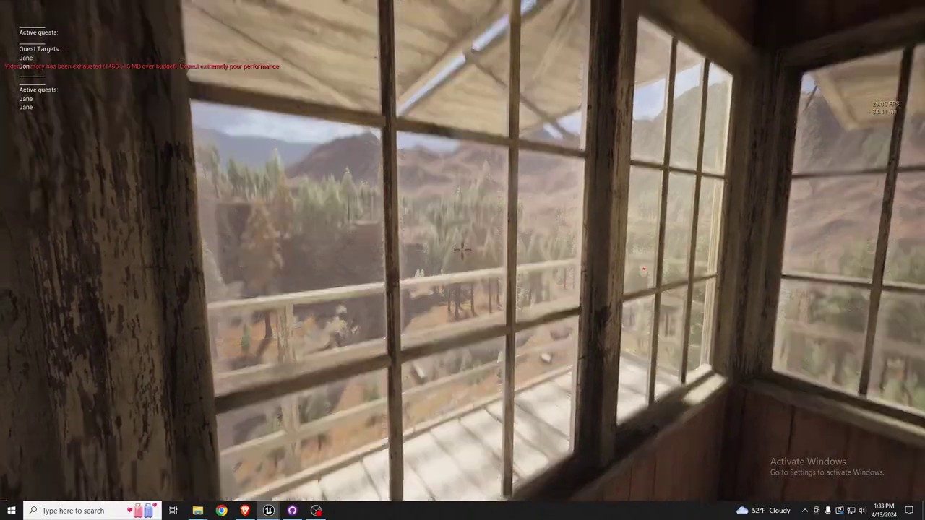
pyautogui.press('w')
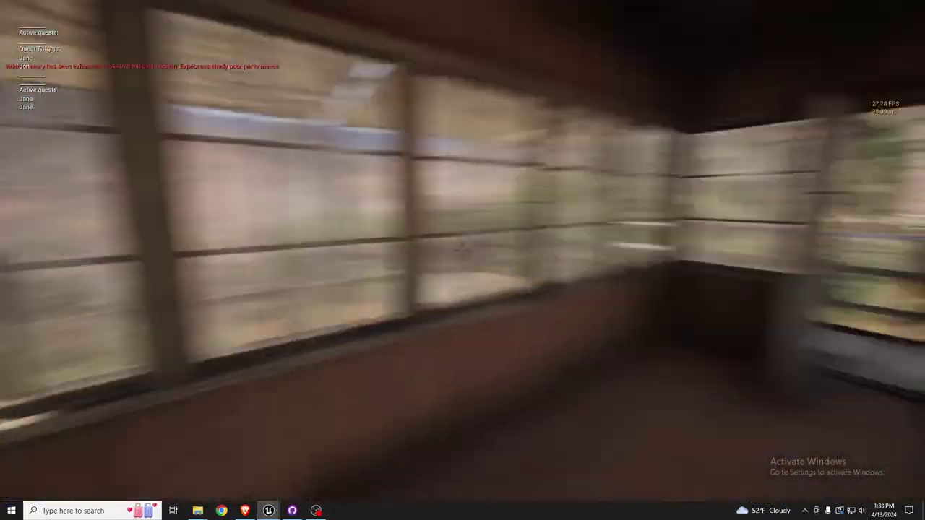
# Walk out onto the cabin's balcony and examine the valley and town through the binoculars.
pyautogui.press('w')
pyautogui.press('w')
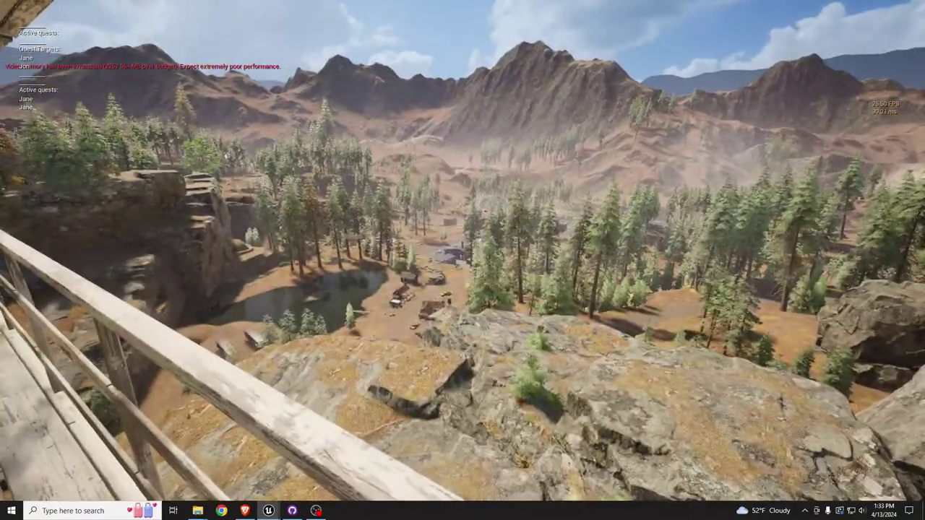
pyautogui.press('b')
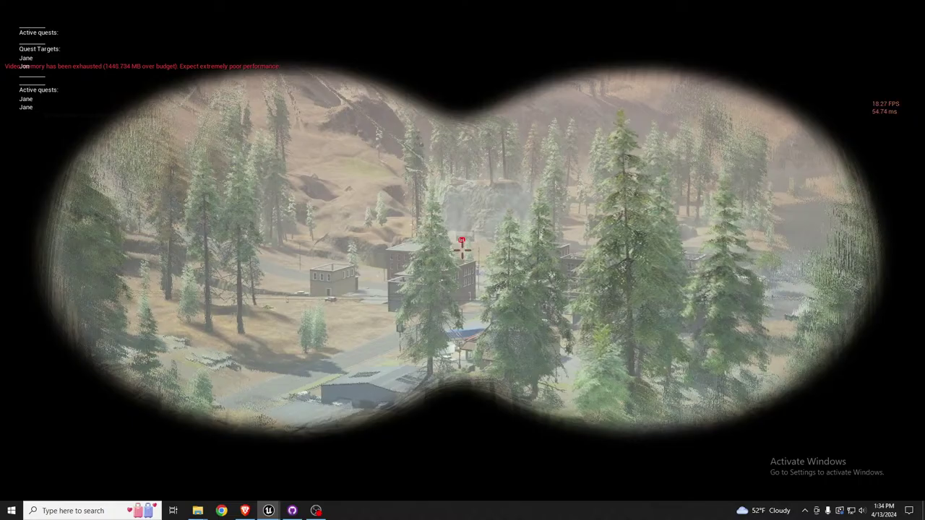
pyautogui.press('b')
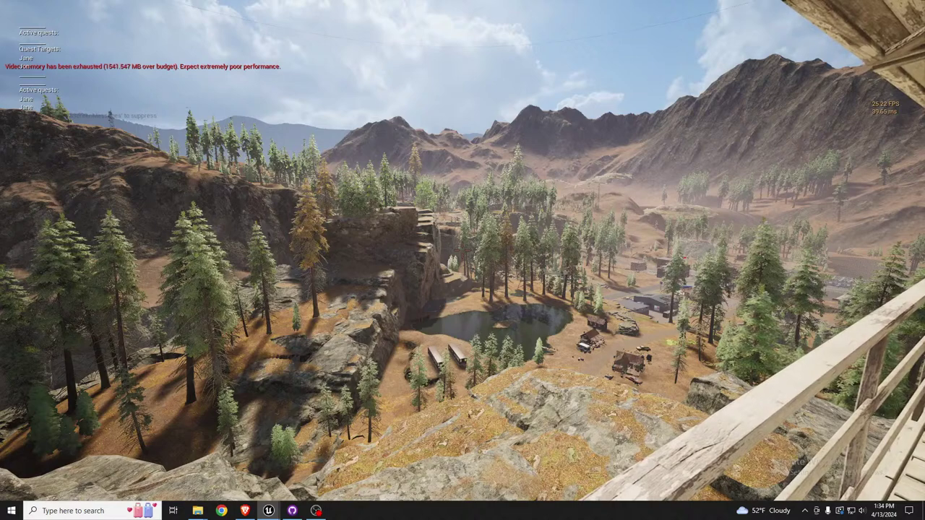
# Set the game's video GI Options to Only Interiors and resume play on the balcony.
pyautogui.press('Escape')
pyautogui.click(466, 282)
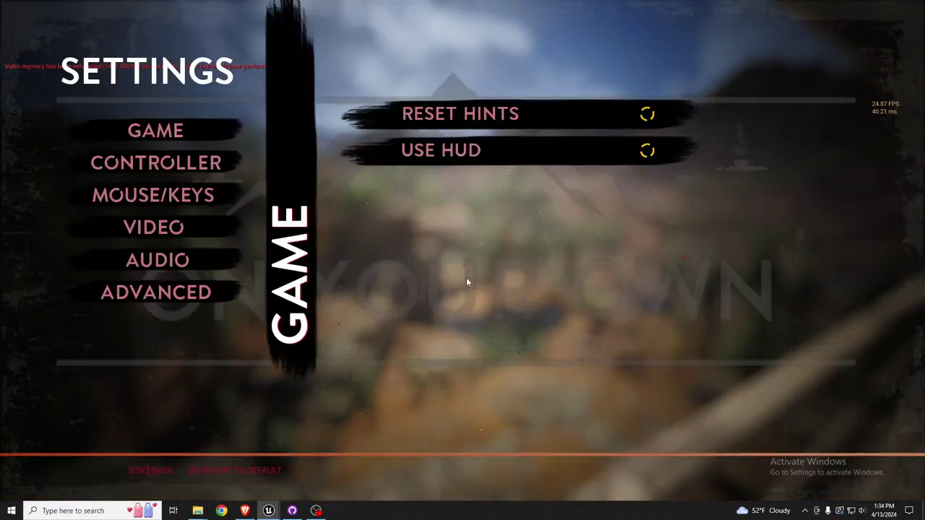
pyautogui.click(153, 227)
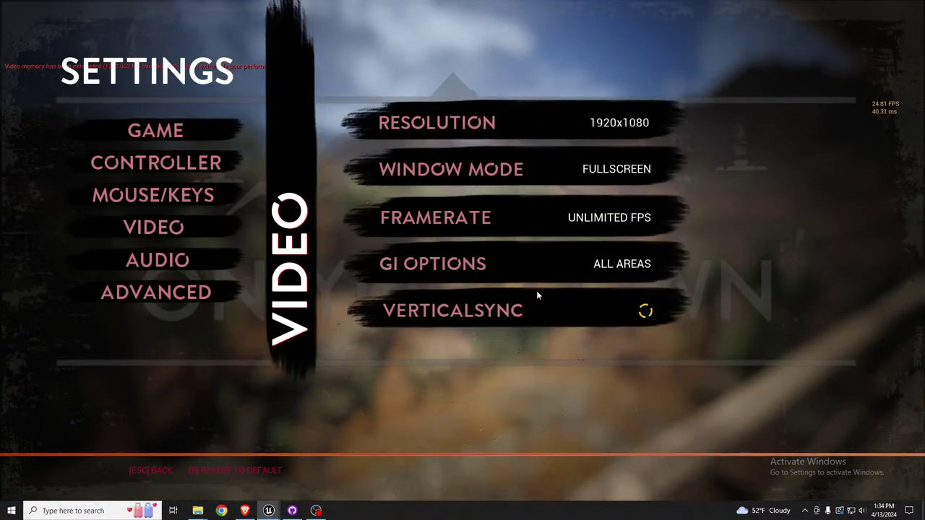
pyautogui.click(449, 265)
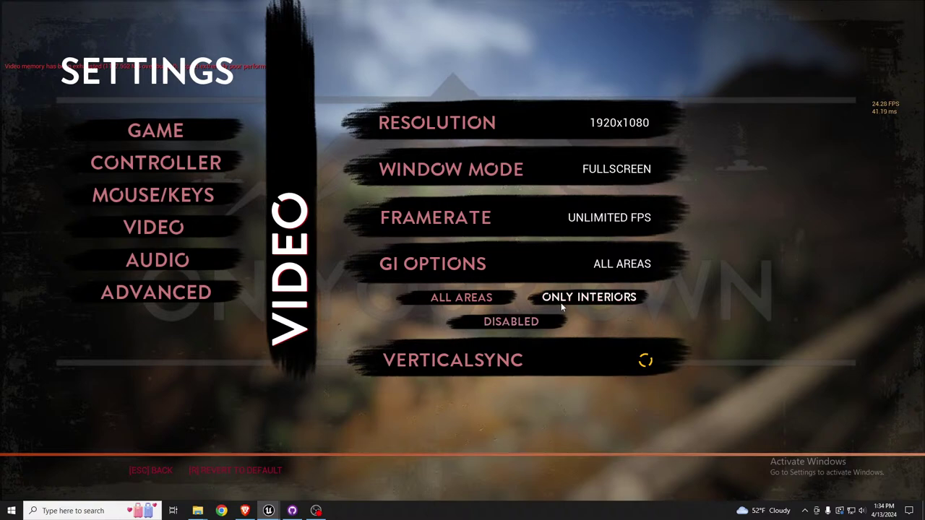
pyautogui.click(582, 296)
pyautogui.press('Escape')
pyautogui.press('Escape')
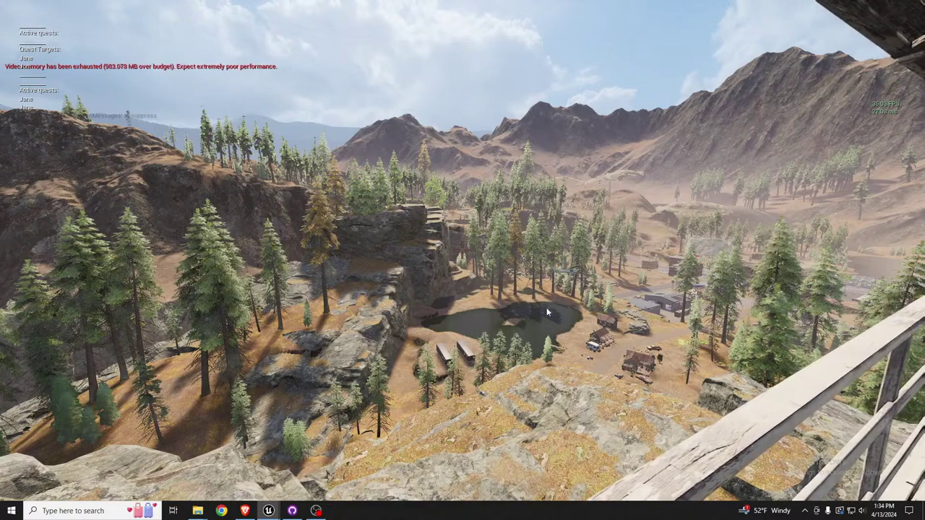
# Set the game's video GI Options back to All Areas and resume play.
pyautogui.press('Escape')
pyautogui.click(506, 284)
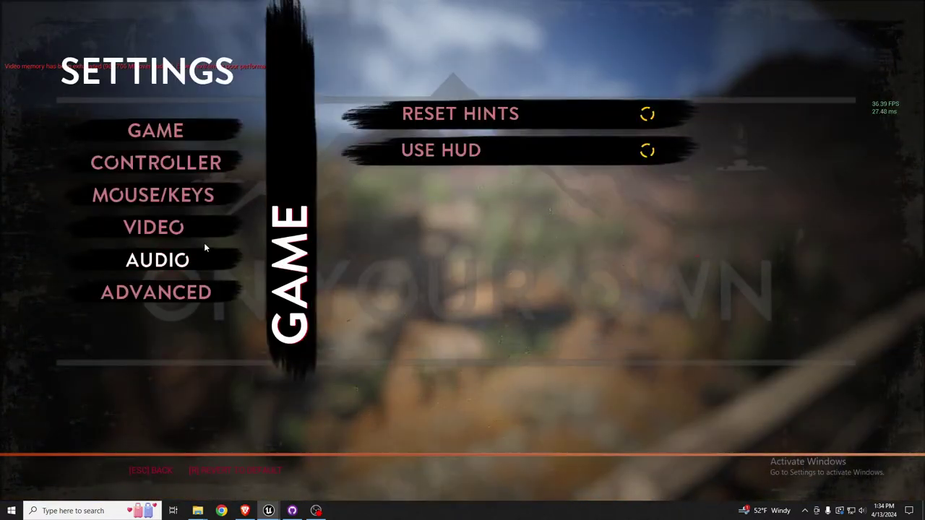
pyautogui.click(155, 228)
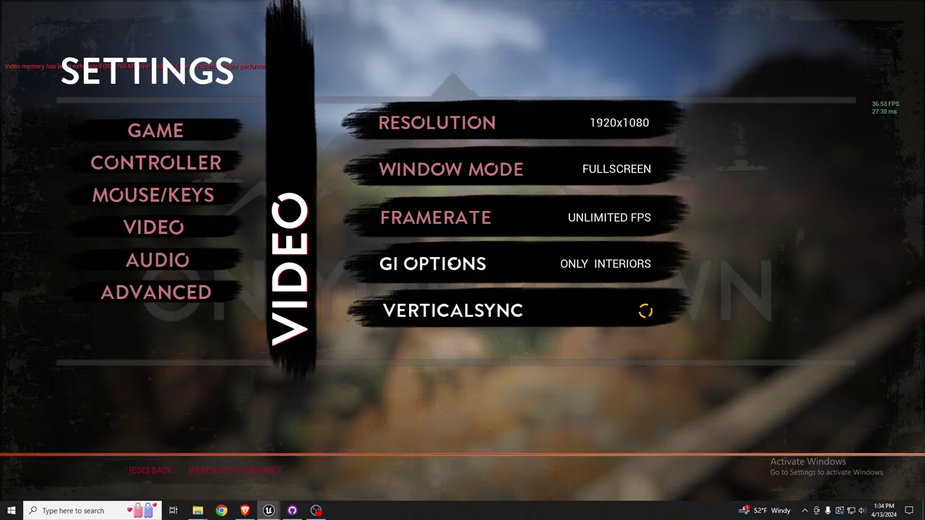
pyautogui.click(450, 264)
pyautogui.click(452, 298)
pyautogui.press('Escape')
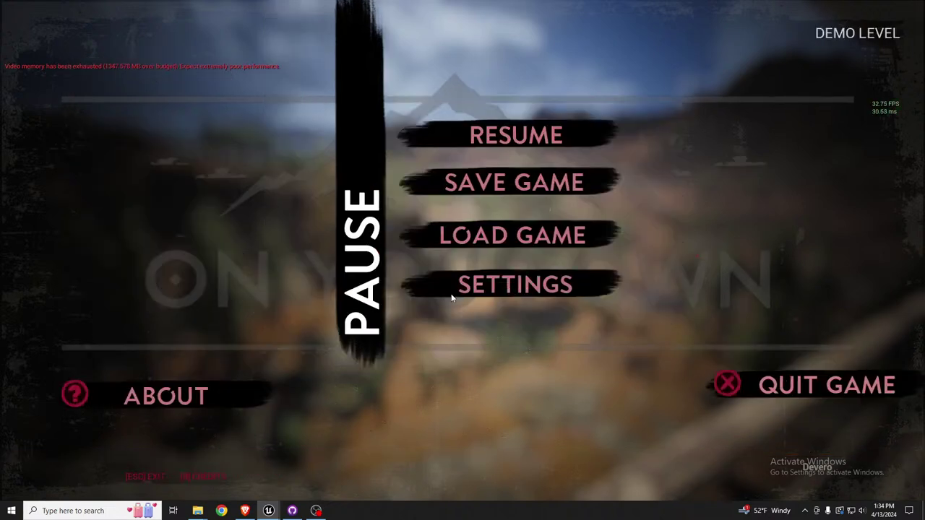
pyautogui.press('Escape')
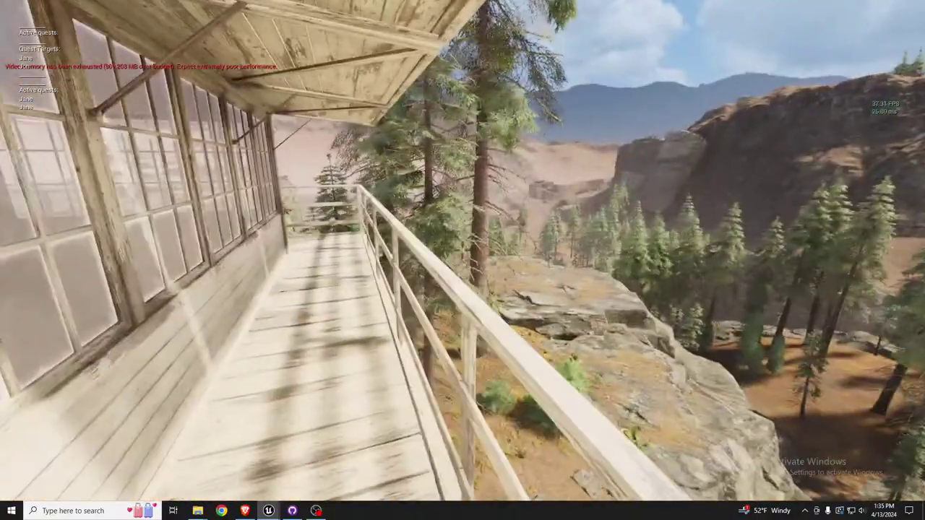
# Walk along the lookout cabin's balcony and in and out of its doorway, examining the windows, interior lighting and outer stairs.
pyautogui.press('w')
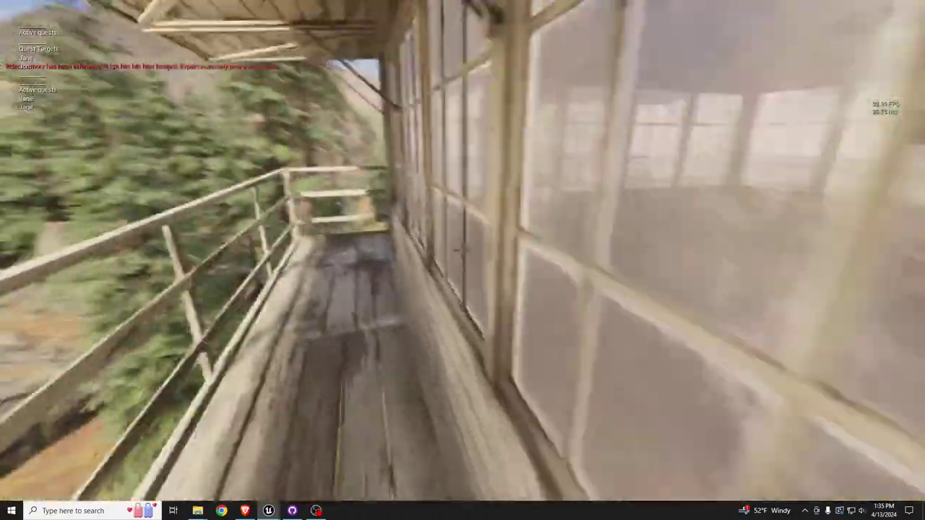
pyautogui.press('w')
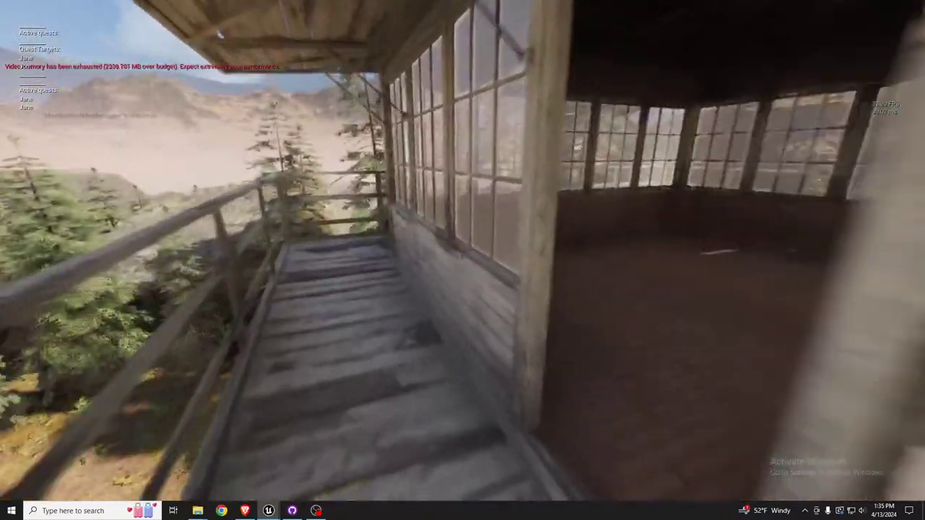
pyautogui.press('w')
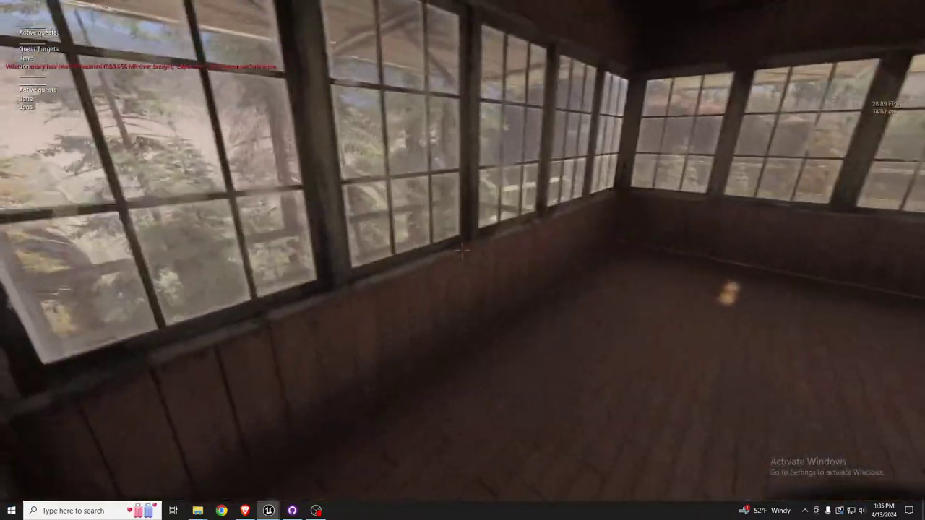
pyautogui.press('s')
pyautogui.press('s')
pyautogui.press('a')
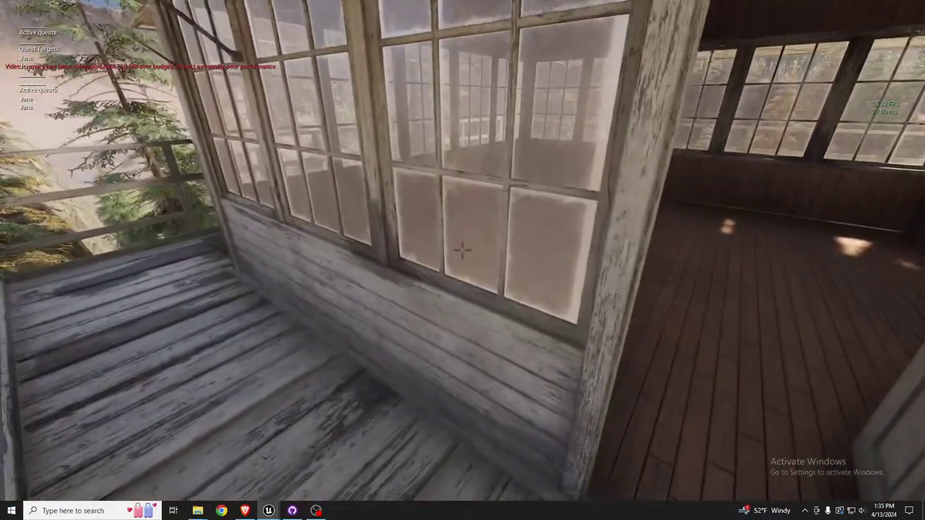
pyautogui.press('w')
pyautogui.press('w')
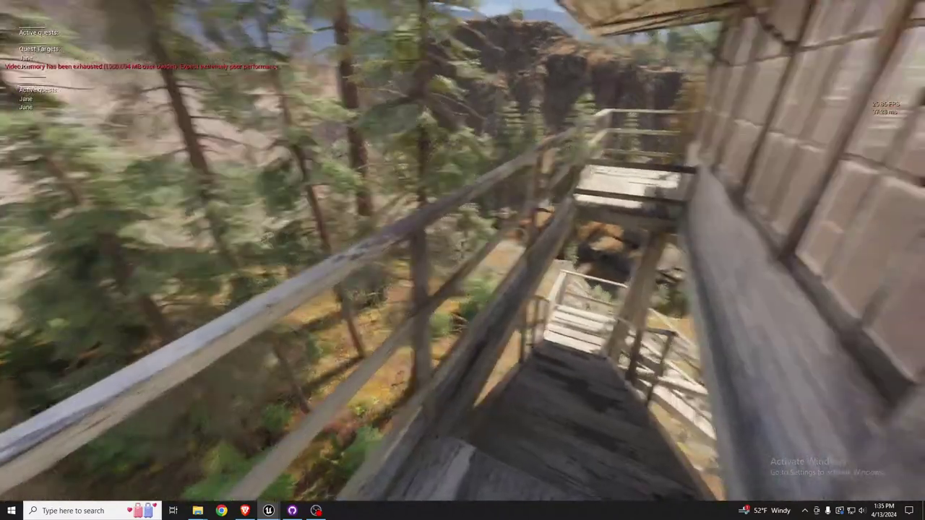
pyautogui.press('w')
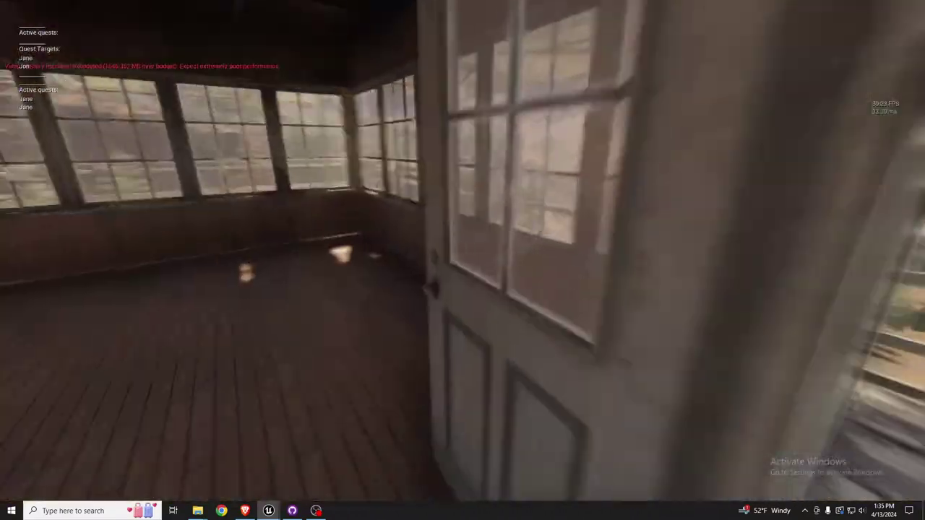
# End the play session and restore the full editor layout with a wider level viewport.
pyautogui.hotkey('shift', 'F1')
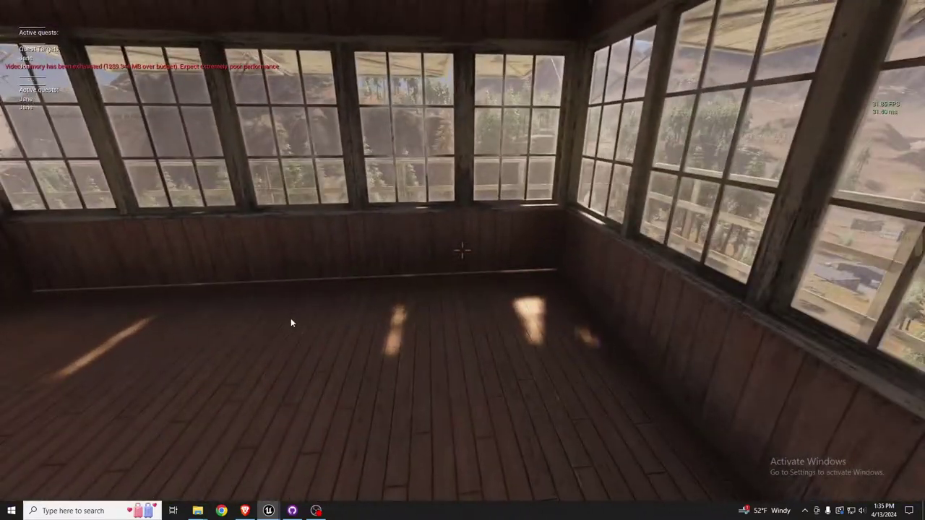
pyautogui.press('Escape')
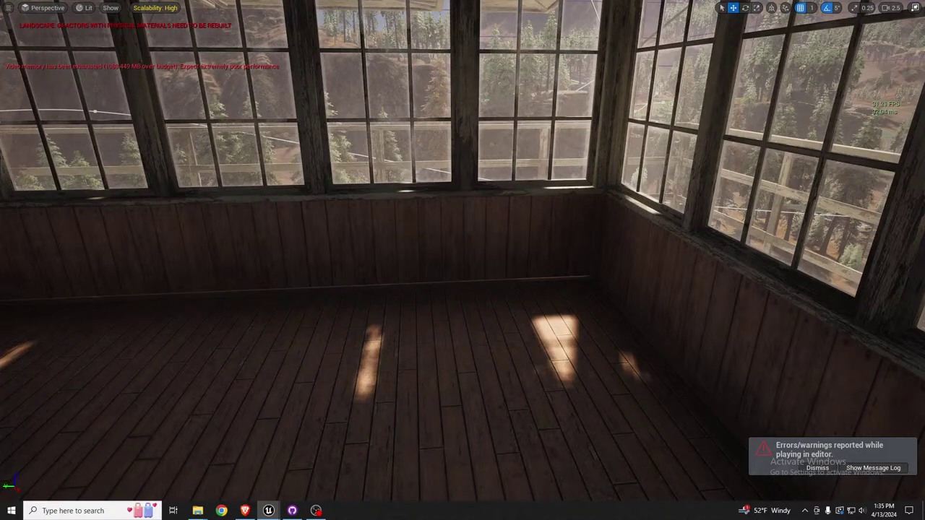
pyautogui.moveTo(485, 265); pyautogui.dragTo(499, 272, button='right')
pyautogui.press('F11')
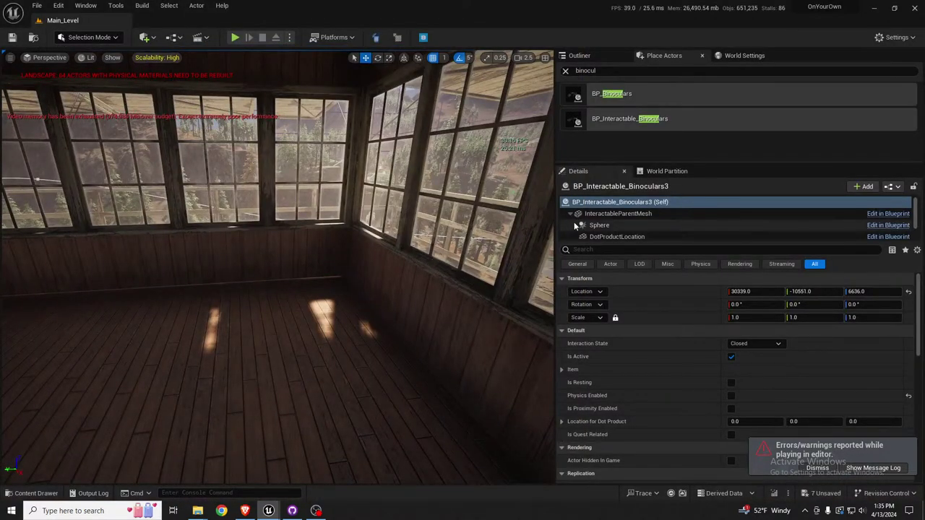
pyautogui.moveTo(555, 215); pyautogui.dragTo(634, 210)
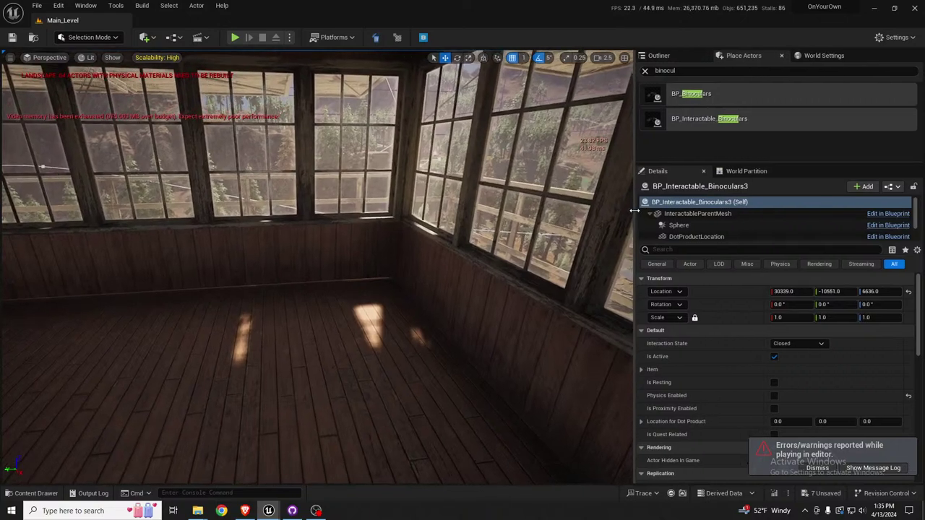
# Turn off the viewport's FPS overlay with a stat console command.
pyautogui.press('s')
pyautogui.moveTo(434, 253); pyautogui.dragTo(419, 242, button='right')
pyautogui.press('a')
pyautogui.press('w')
pyautogui.moveTo(289, 265); pyautogui.dragTo(287, 263, button='right')
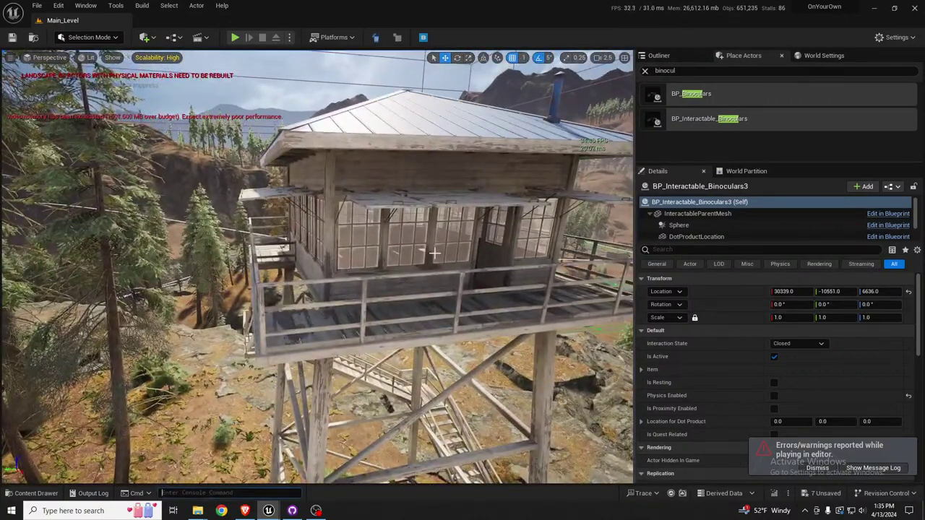
pyautogui.press('`')
pyautogui.press('Up')
pyautogui.press('Up')
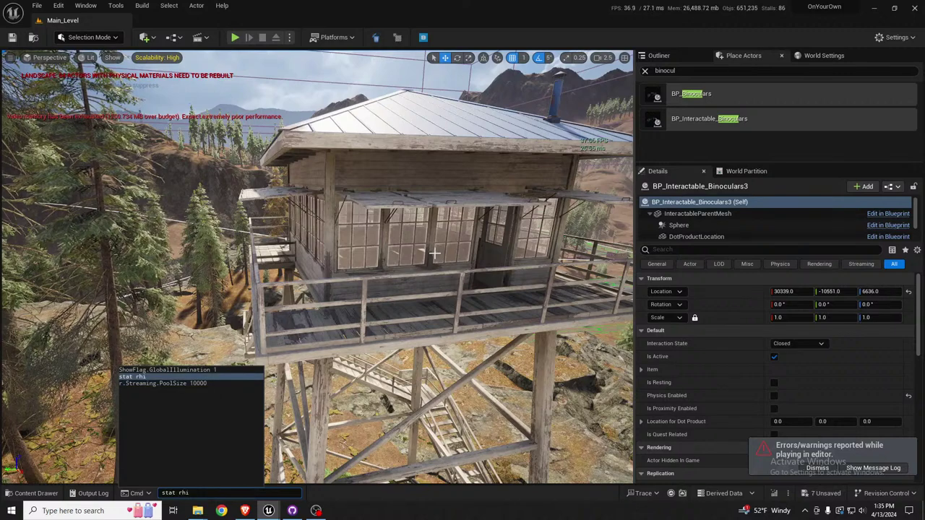
pyautogui.press('Down')
pyautogui.press('Up')
pyautogui.press('Up')
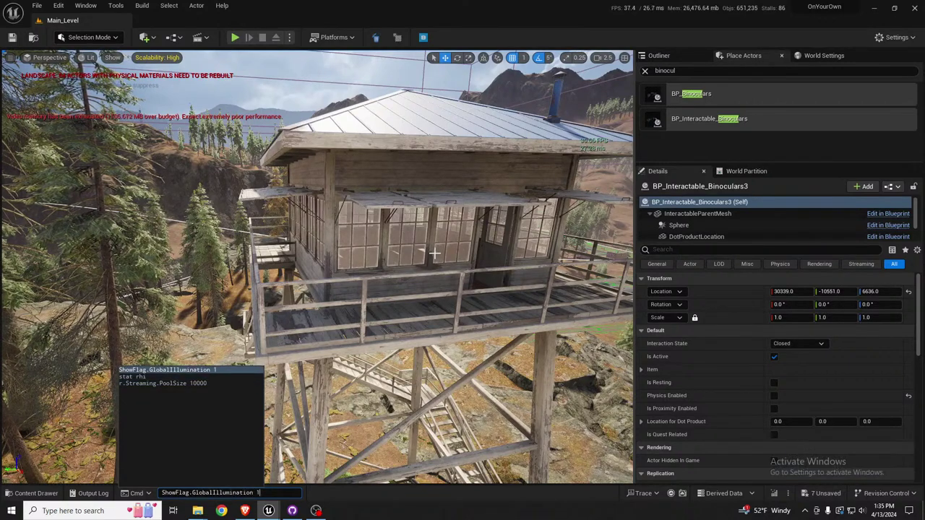
pyautogui.write('stat f')
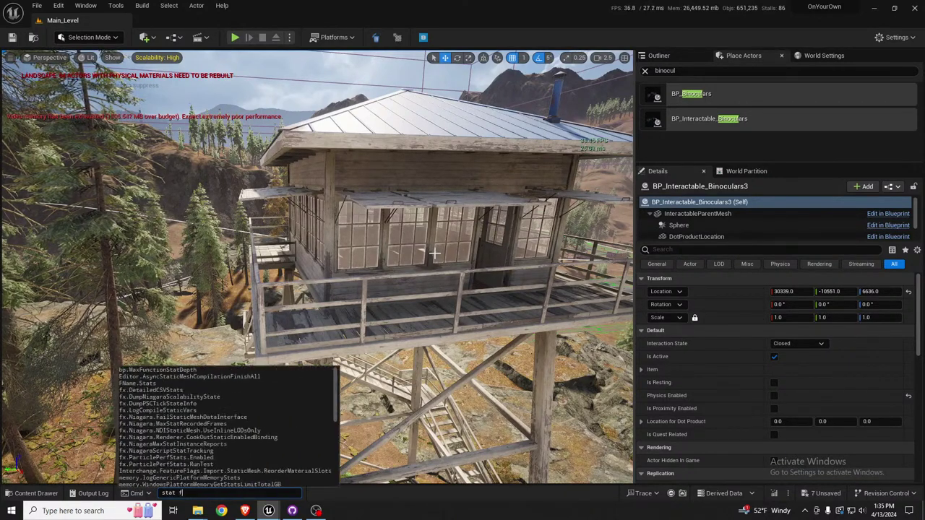
pyautogui.press('Return')
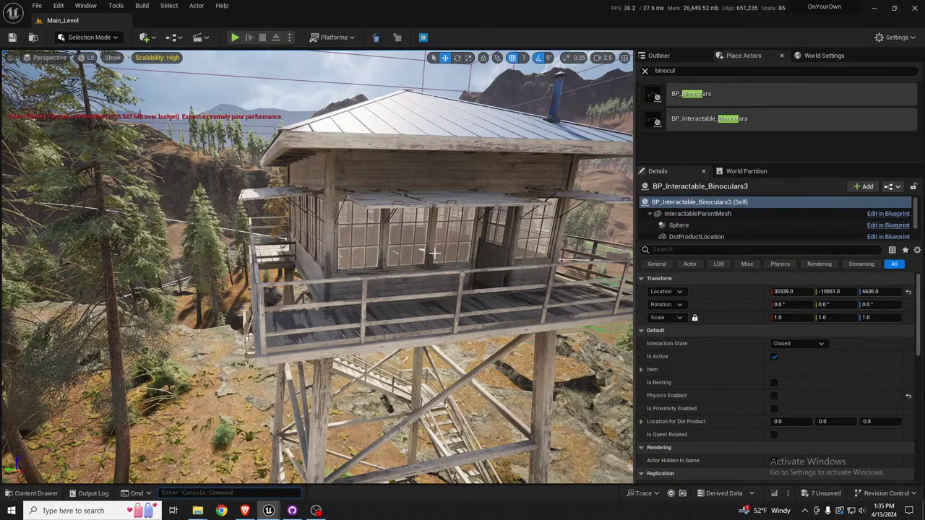
# Select the lookout tower's level instance in the viewport.
pyautogui.moveTo(435, 254); pyautogui.dragTo(485, 240, button='right')
pyautogui.moveTo(433, 253); pyautogui.dragTo(438, 304, button='right')
pyautogui.scroll(-3, 438, 303)
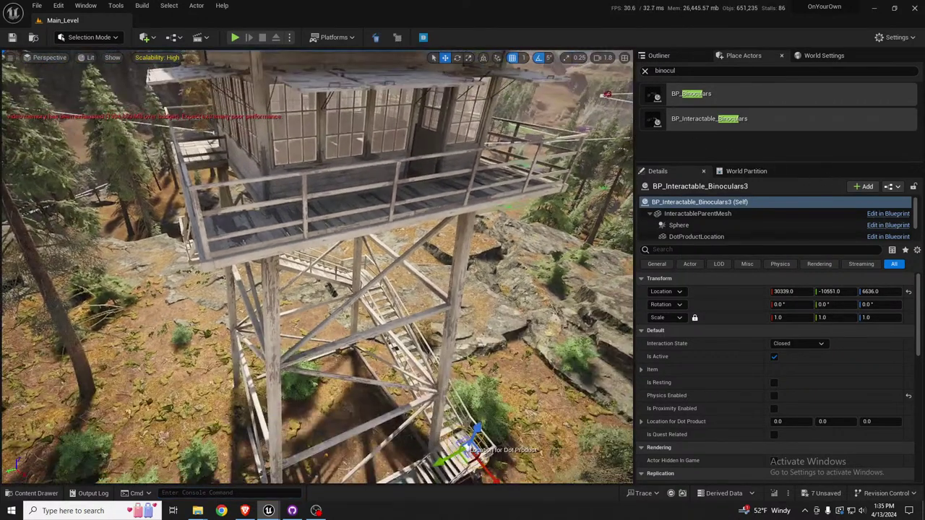
pyautogui.click(462, 353)
pyautogui.click(451, 352)
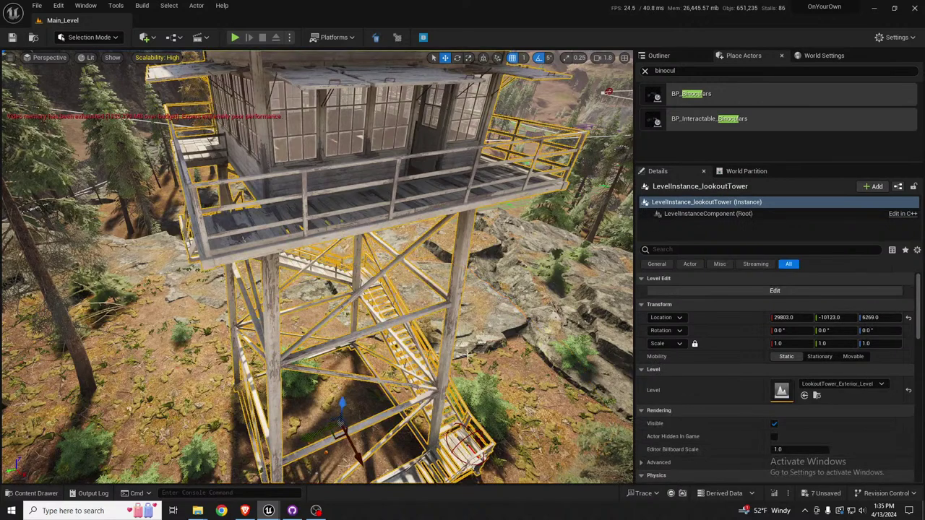
# Show the selected lookout tower in an enlarged Outliner and collapse its contents.
pyautogui.click(659, 55)
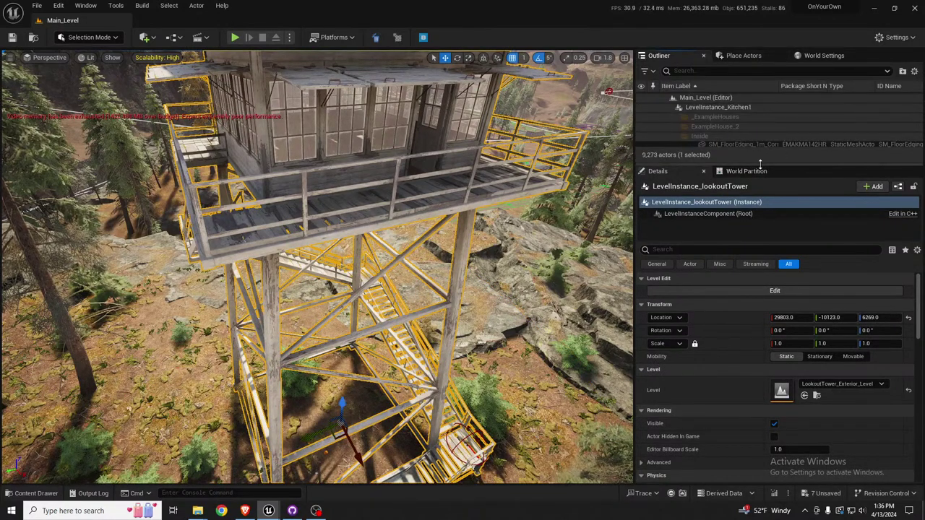
pyautogui.moveTo(761, 163); pyautogui.dragTo(763, 336)
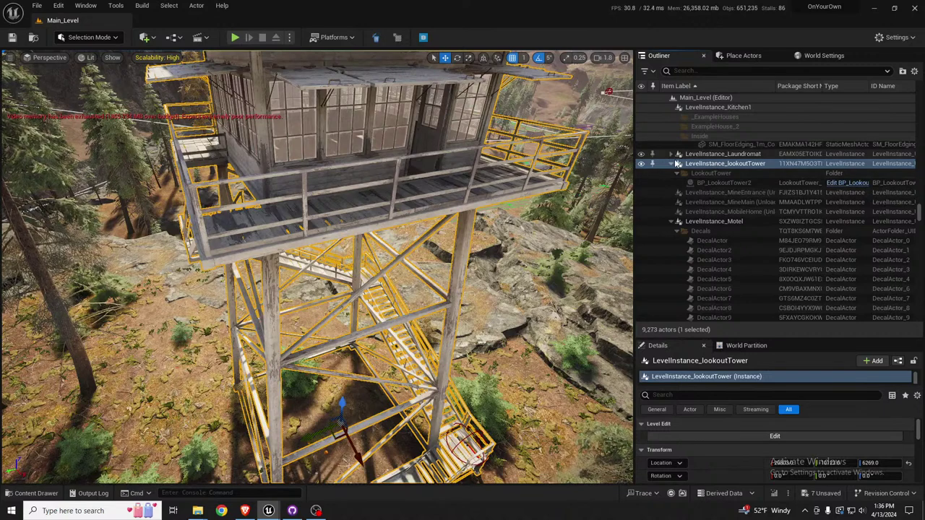
pyautogui.click(678, 164)
pyautogui.rightClick(712, 166)
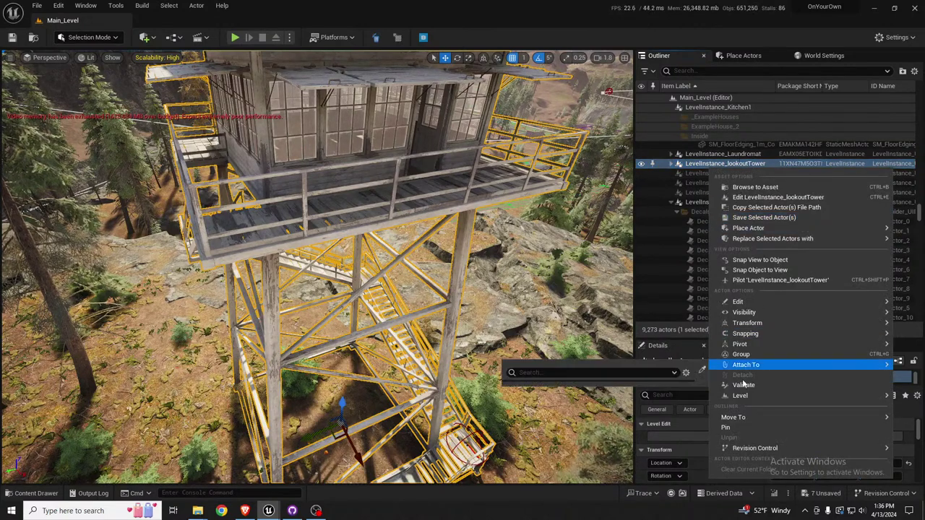
pyautogui.moveTo(751, 321)
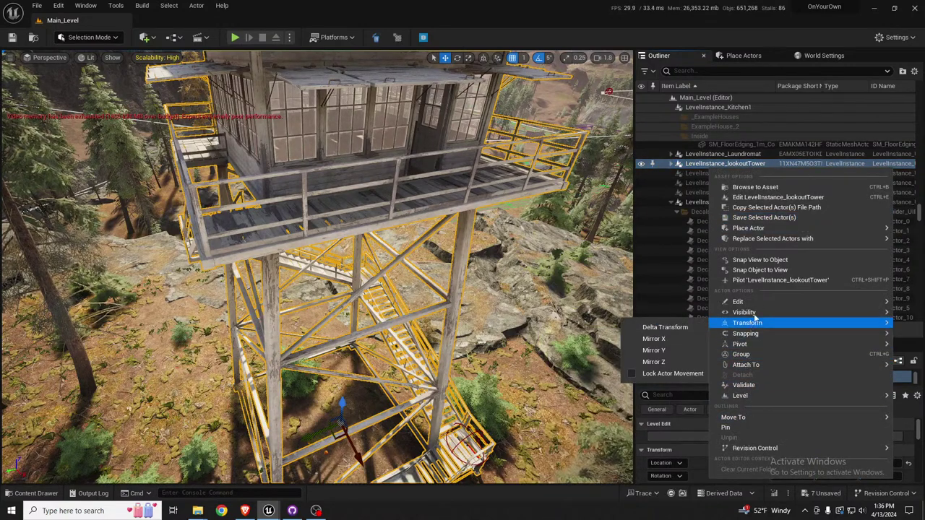
pyautogui.moveTo(512, 297); pyautogui.dragTo(518, 347, button='right')
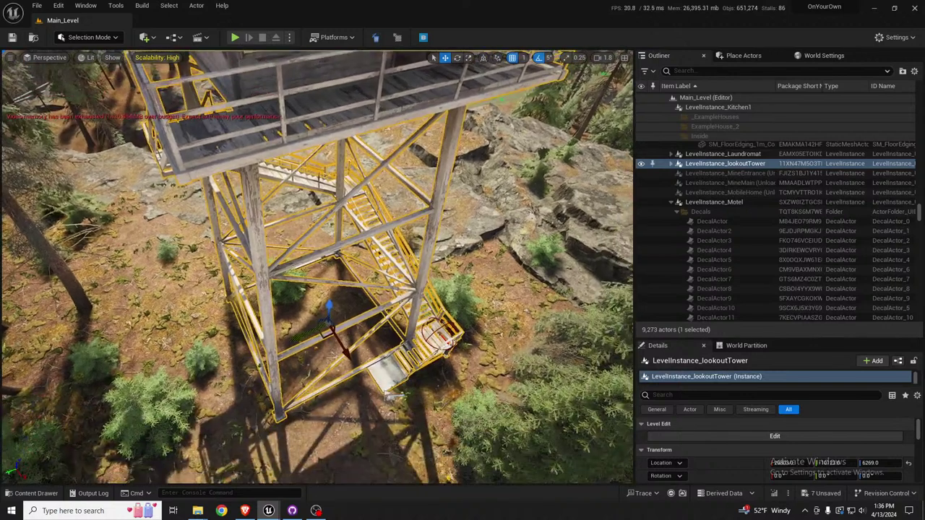
# Duplicate the lookout tower level instance and rename the original LevelInstance_lookoutTowerExt.
pyautogui.hotkey('ctrl', 'd')
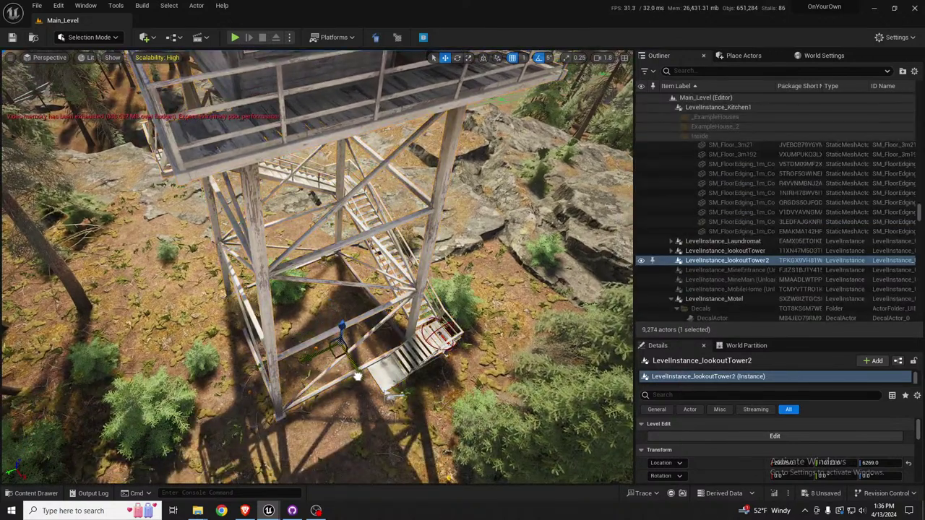
pyautogui.click(761, 251)
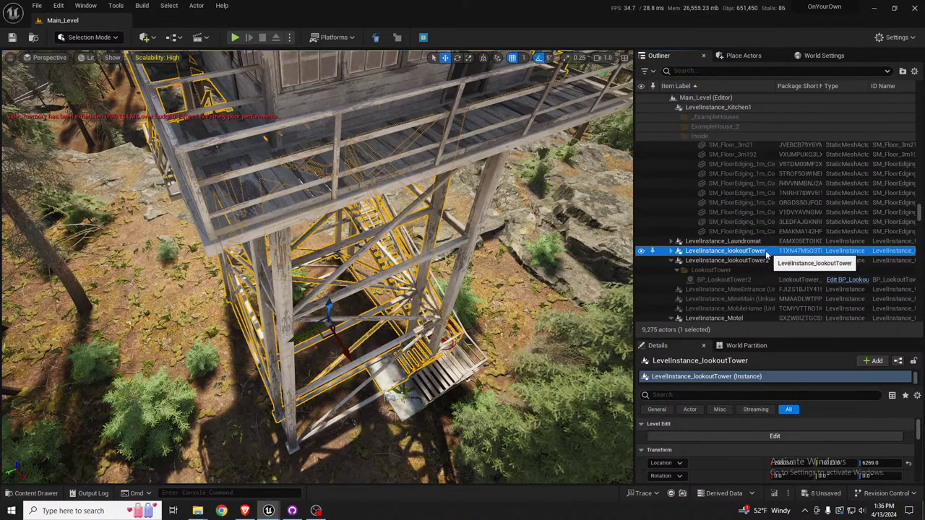
pyautogui.click(765, 251)
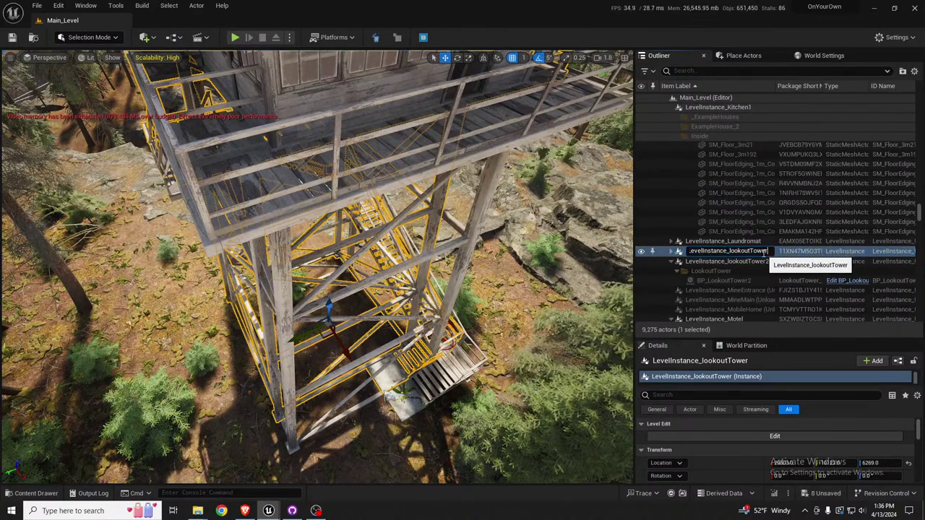
pyautogui.write('Ext')
pyautogui.press('Return')
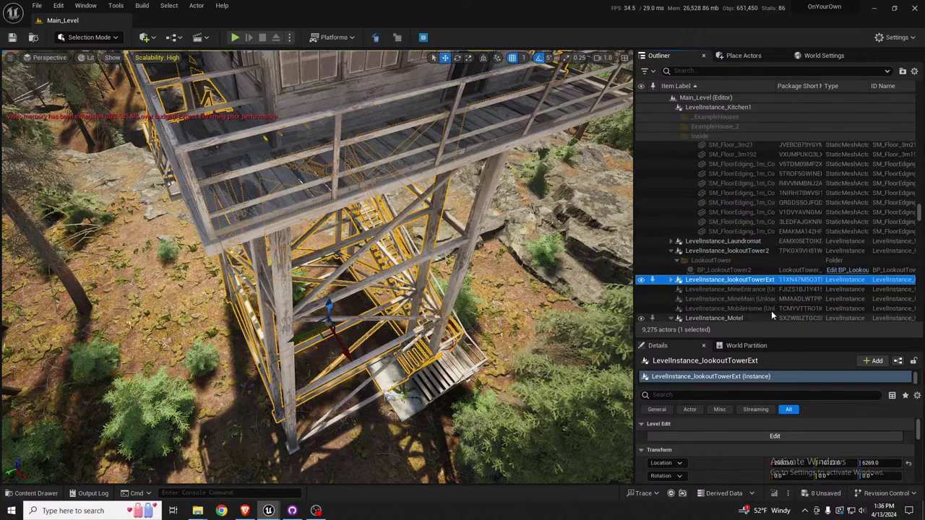
# Rename the duplicated lookout tower instance as LevelInstance_lookoutTowerInt.
pyautogui.scroll(-1, 752, 298)
pyautogui.click(748, 221)
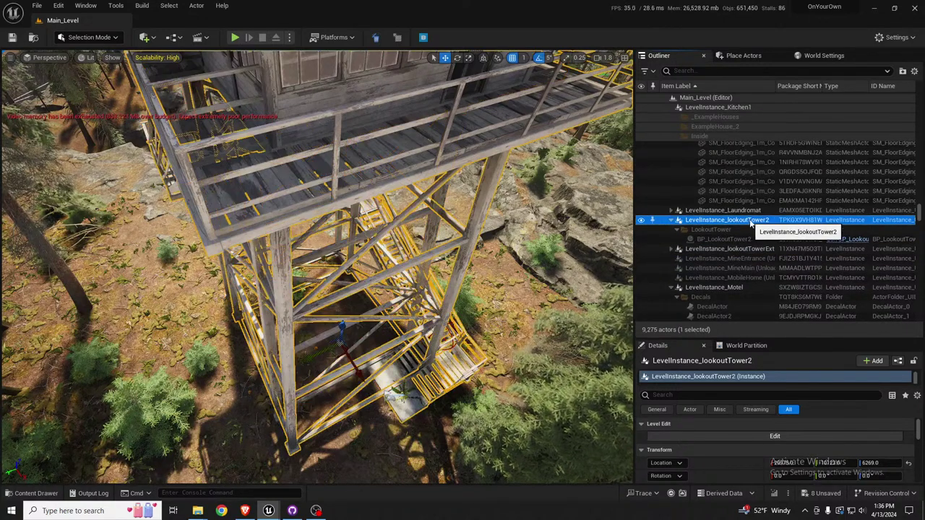
pyautogui.click(751, 222)
pyautogui.press('End')
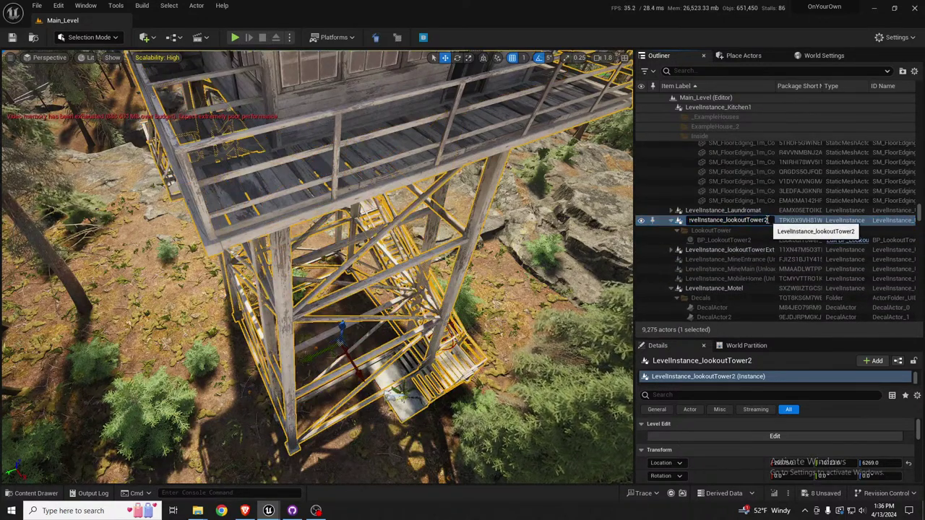
pyautogui.write('Int')
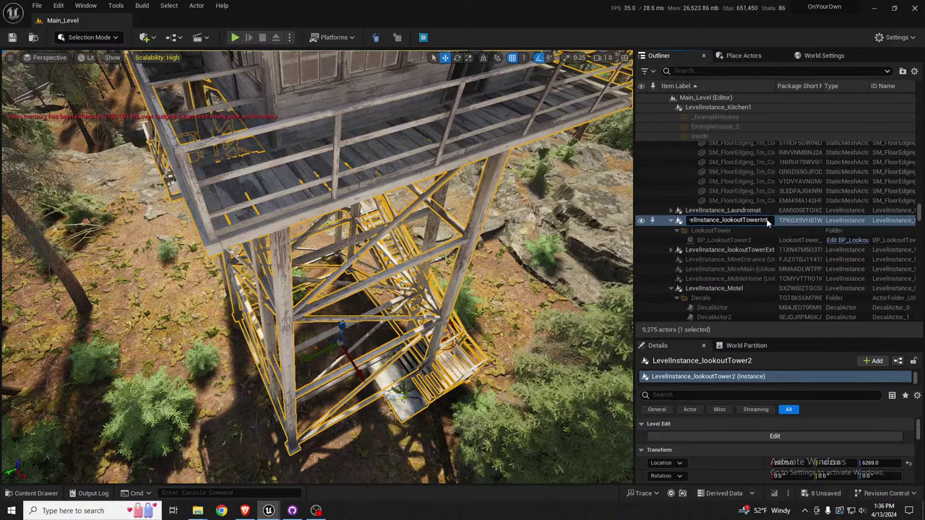
pyautogui.press('Return')
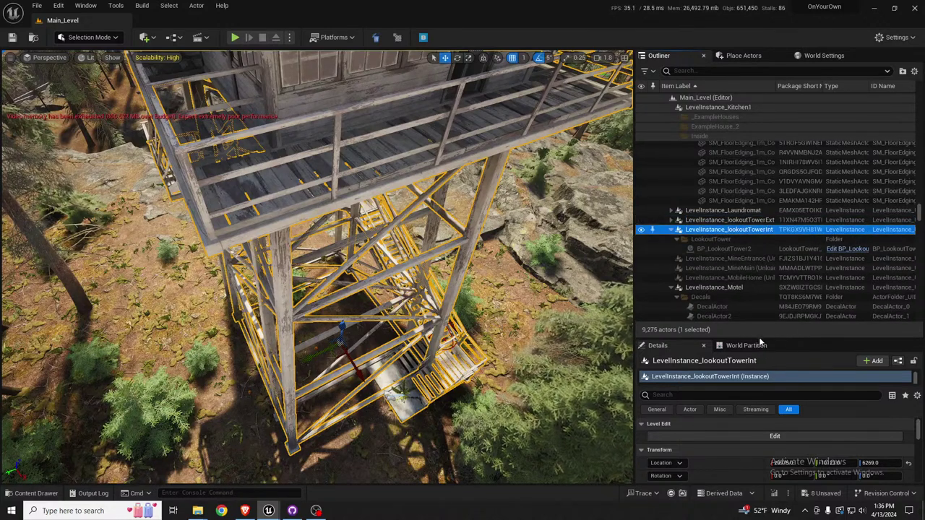
# Assign LookoutTower_Interior_Level to LevelInstance_lookoutTowerInt and shift it along X to 29796 so the furnishings sit inside the cabin.
pyautogui.moveTo(759, 336); pyautogui.dragTo(757, 158)
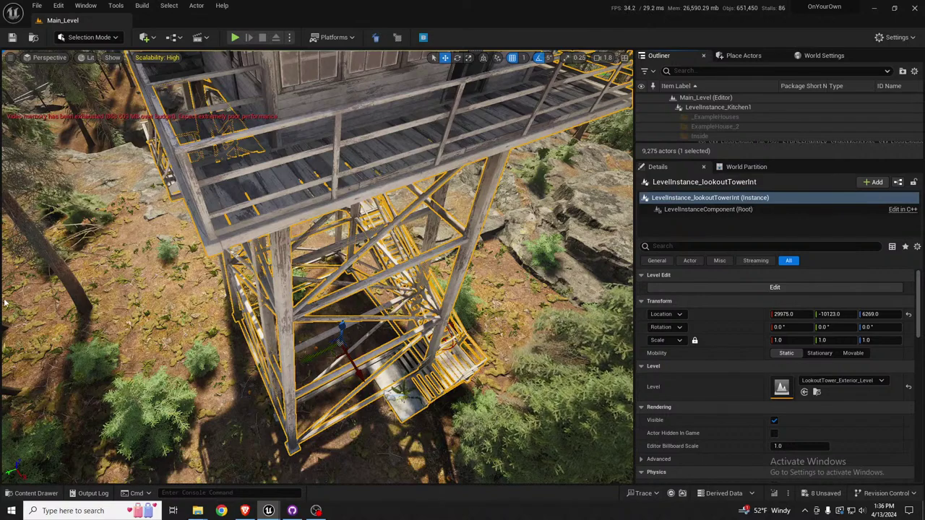
pyautogui.click(804, 394)
pyautogui.moveTo(451, 290); pyautogui.dragTo(372, 361, button='right')
pyautogui.press('w')
pyautogui.scroll(-2, 429, 182)
pyautogui.press('s')
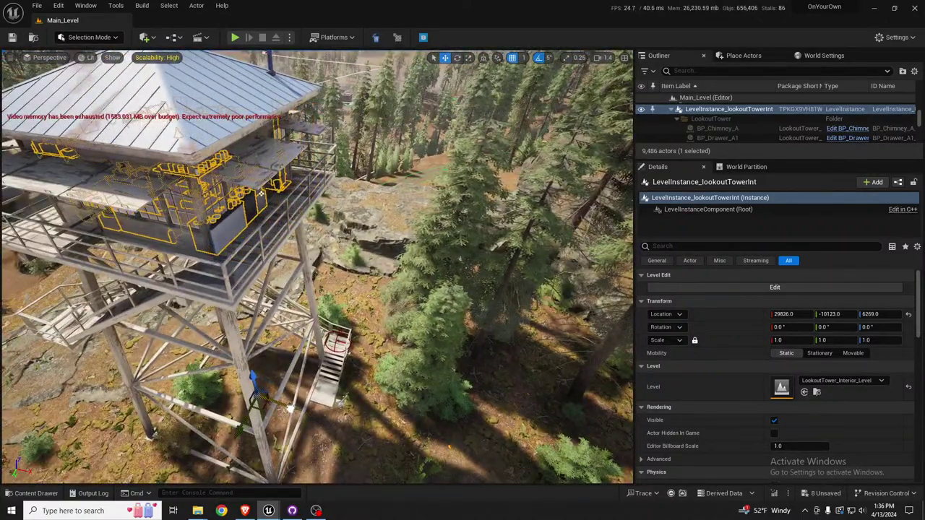
pyautogui.moveTo(287, 409); pyautogui.dragTo(253, 332, button='right')
pyautogui.press('w')
# Examine the placed interior inside the tower cabin, including the round table, stove, bench and the document beside the helmet.
pyautogui.moveTo(329, 264); pyautogui.dragTo(441, 276, button='right')
pyautogui.press('w')
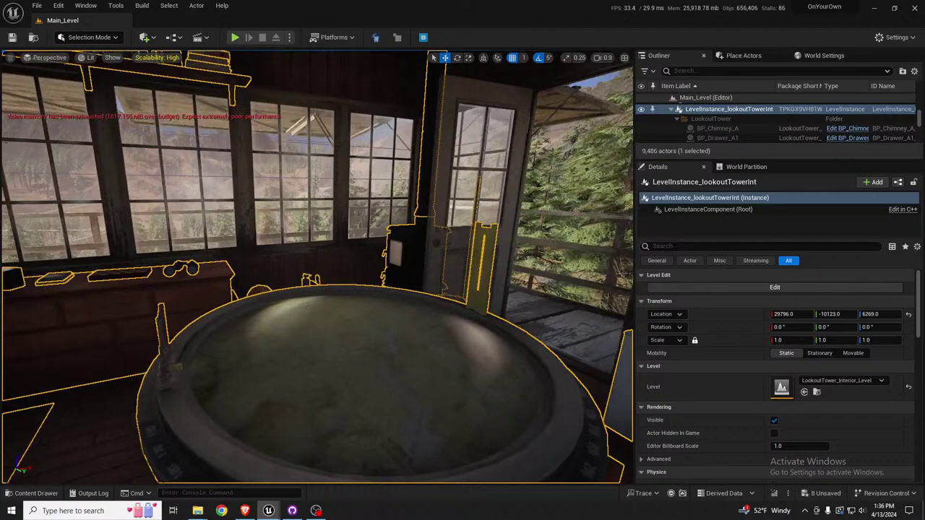
pyautogui.press('w')
pyautogui.moveTo(318, 266); pyautogui.dragTo(311, 434, button='right')
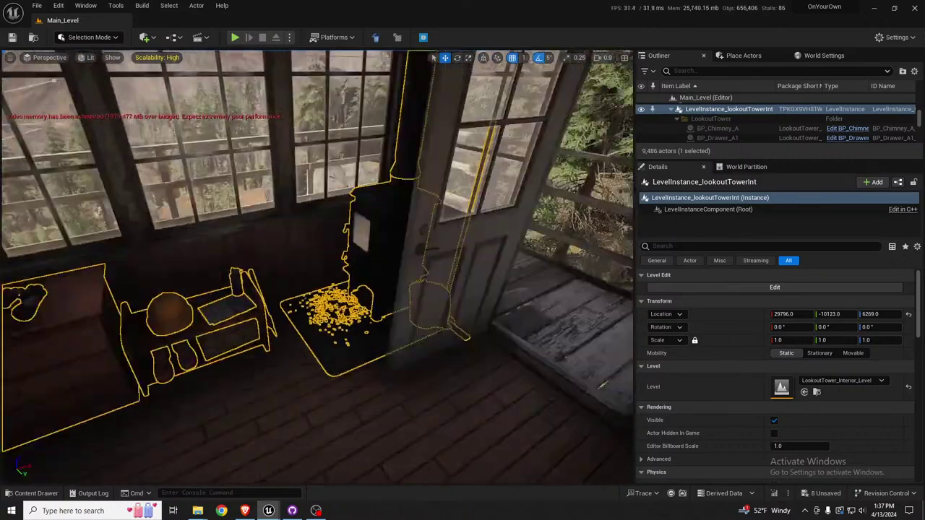
pyautogui.moveTo(318, 268); pyautogui.dragTo(235, 310, button='right')
pyautogui.press('w')
pyautogui.press('s')
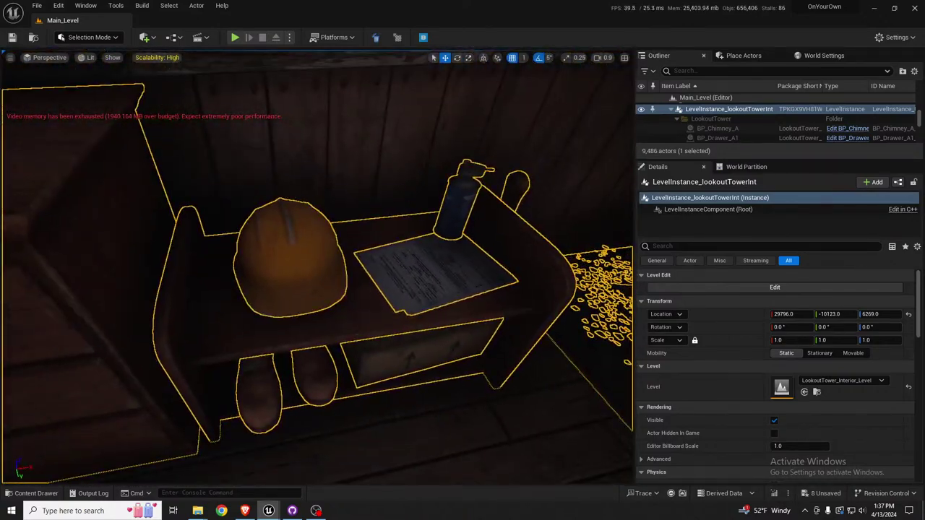
pyautogui.moveTo(427, 304); pyautogui.dragTo(412, 302, button='right')
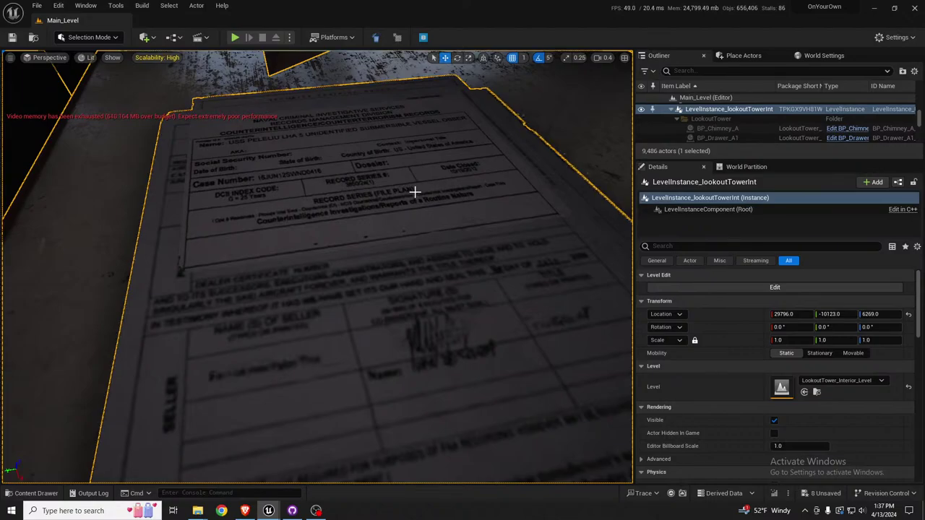
# Inspect the cabin's desk area with its typewriter and bookshelf, and return to the base of the tower.
pyautogui.press('s')
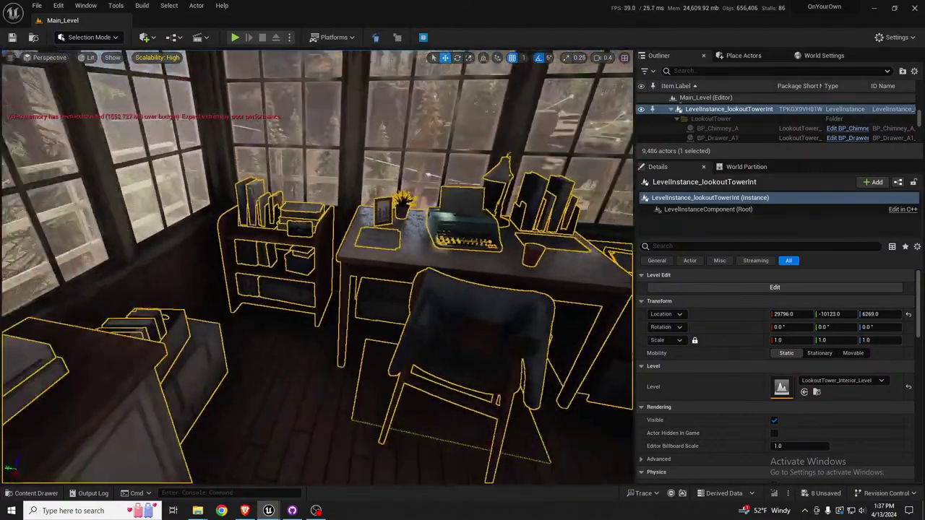
pyautogui.moveTo(318, 267); pyautogui.dragTo(278, 224, button='right')
pyautogui.press('a')
pyautogui.scroll(2, 318, 267)
pyautogui.press('s')
pyautogui.press('w')
pyautogui.scroll(3, 319, 267)
pyautogui.moveTo(239, 304); pyautogui.dragTo(239, 305, button='right')
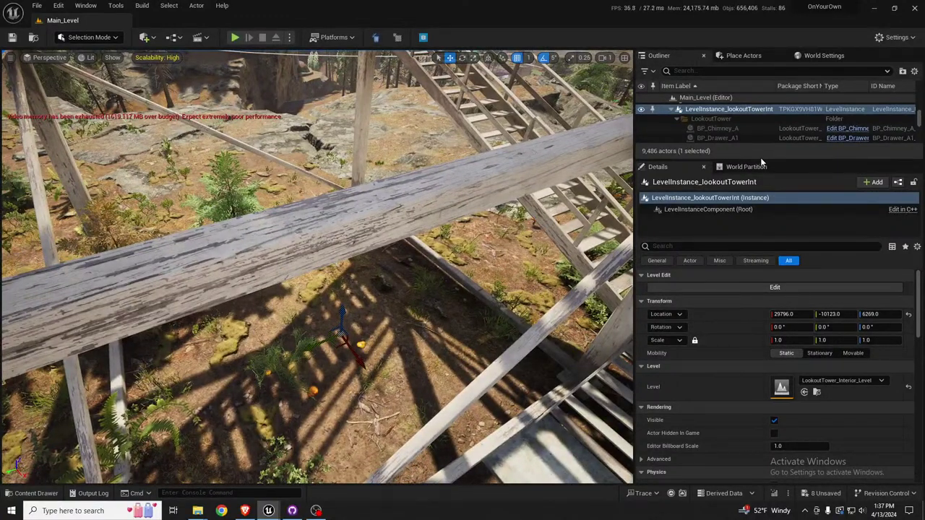
# Enlarge the Outliner and collapse the contents of LevelInstance_lookoutTowerInt.
pyautogui.moveTo(757, 161); pyautogui.dragTo(756, 230)
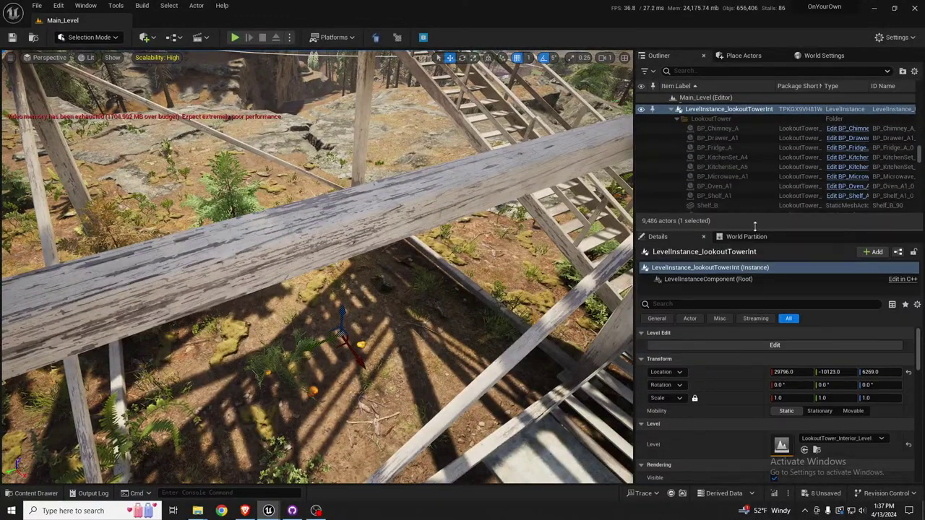
pyautogui.click(671, 110)
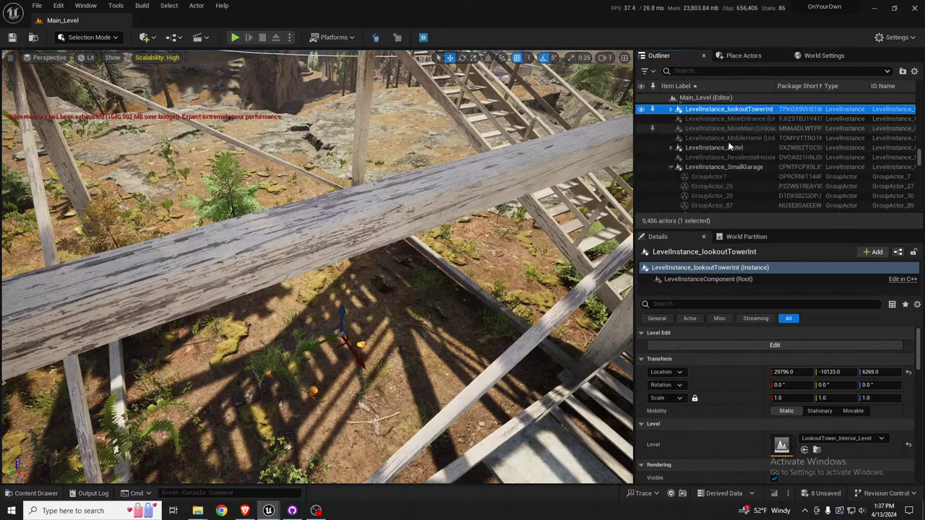
pyautogui.scroll(5, 730, 150)
pyautogui.moveTo(372, 322); pyautogui.dragTo(363, 332, button='right')
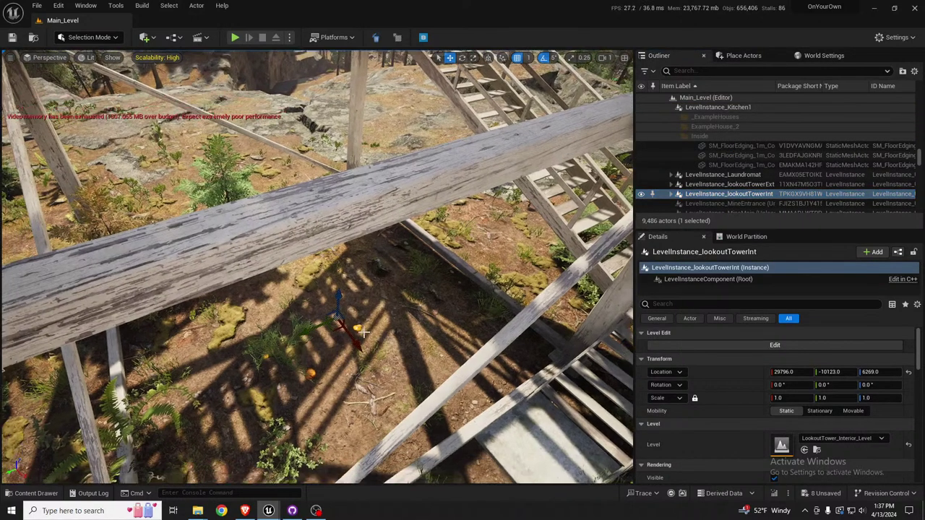
pyautogui.keyDown('alt'); pyautogui.moveTo(358, 341); pyautogui.dragTo(360, 344); pyautogui.keyUp('alt')
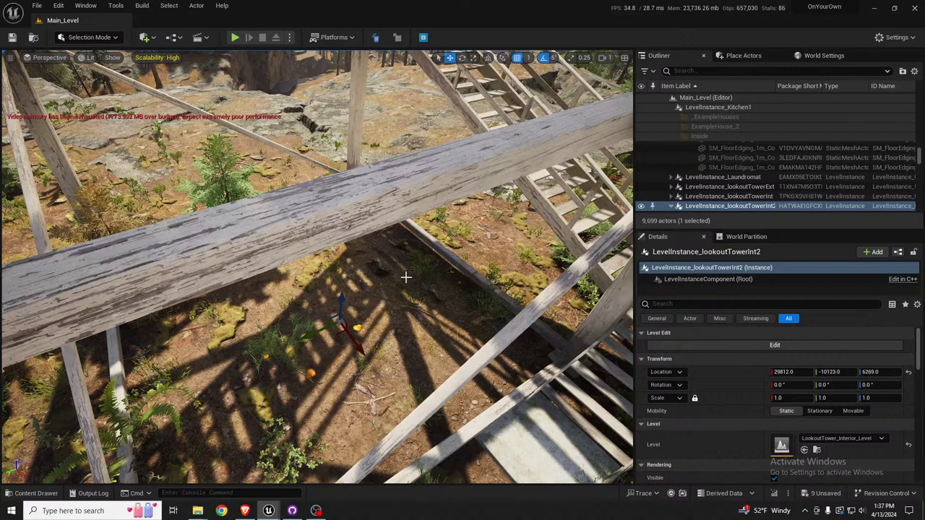
pyautogui.hotkey('ctrl', 'z')
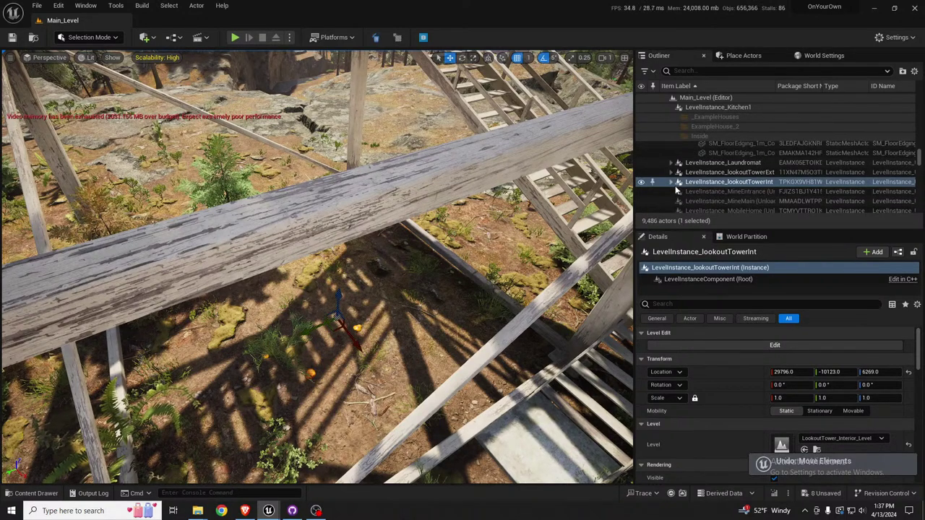
pyautogui.click(678, 182)
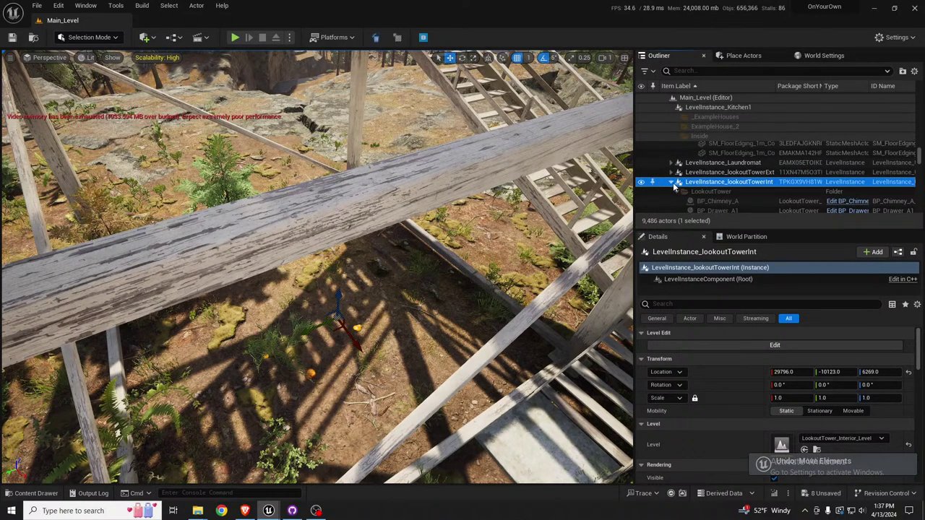
# Set the position grid snap to 100 and copy the interior level instance 100 units along X to 29896.
pyautogui.click(527, 57)
pyautogui.click(540, 123)
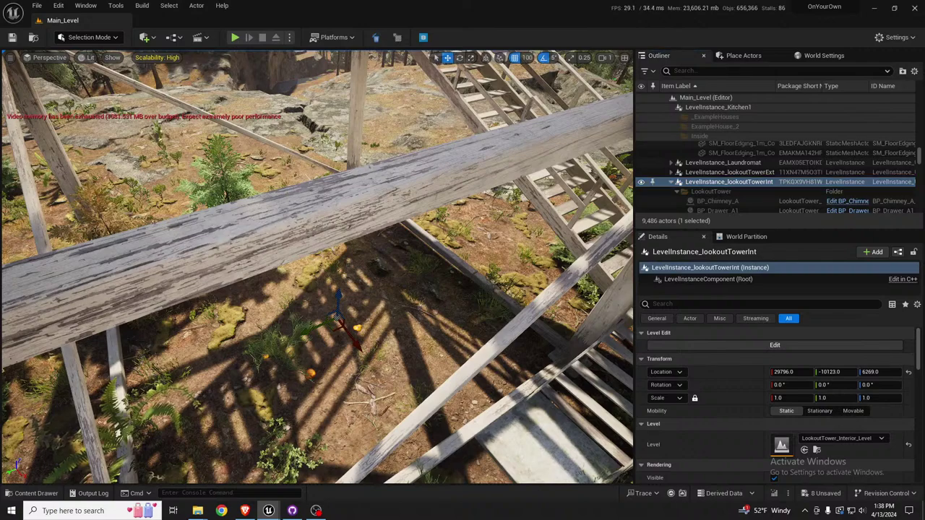
pyautogui.moveTo(354, 362); pyautogui.dragTo(376, 347, button='right')
pyautogui.press('s')
pyautogui.keyDown('alt'); pyautogui.moveTo(325, 347); pyautogui.dragTo(346, 360); pyautogui.keyUp('alt')
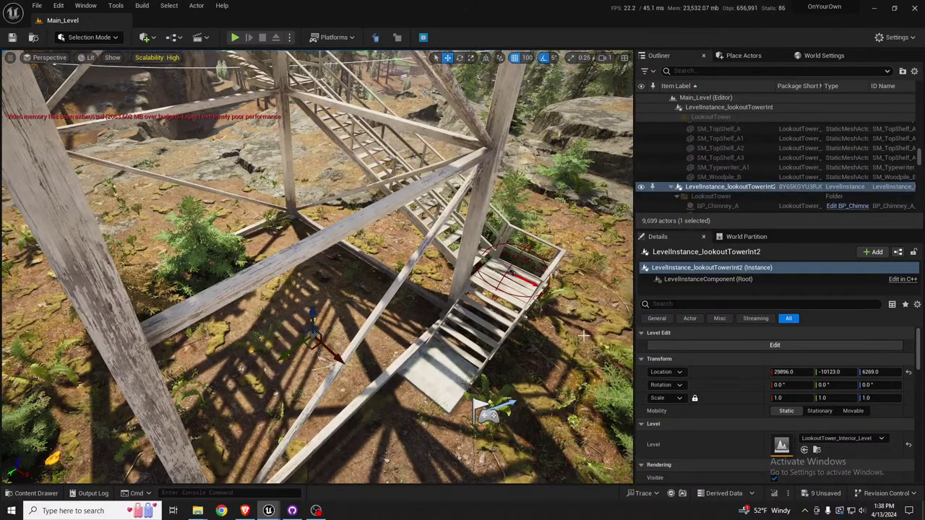
# Assign LookoutTower_ExteriorProps_Level to the copied instance and move it back along X to line up with the tower.
pyautogui.scroll(-2, 730, 383)
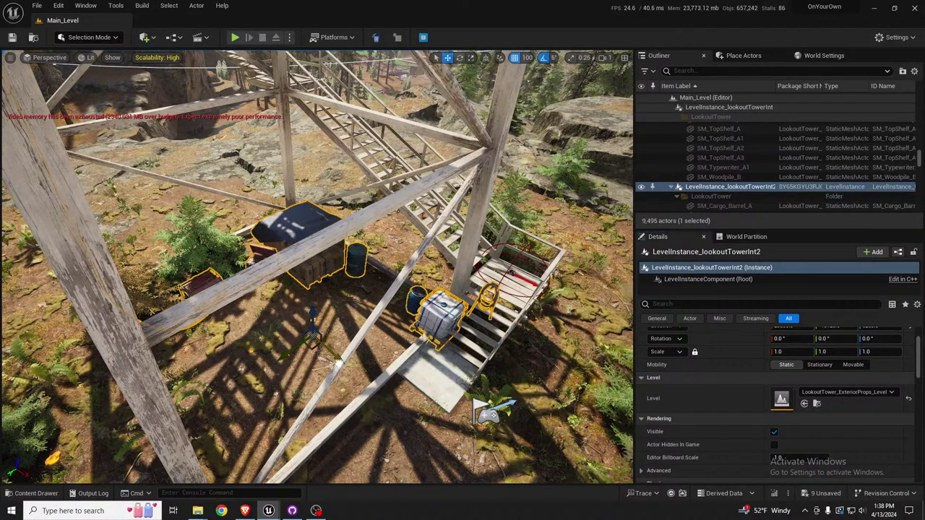
pyautogui.moveTo(335, 361); pyautogui.dragTo(327, 352)
pyautogui.moveTo(318, 268); pyautogui.dragTo(329, 257, button='right')
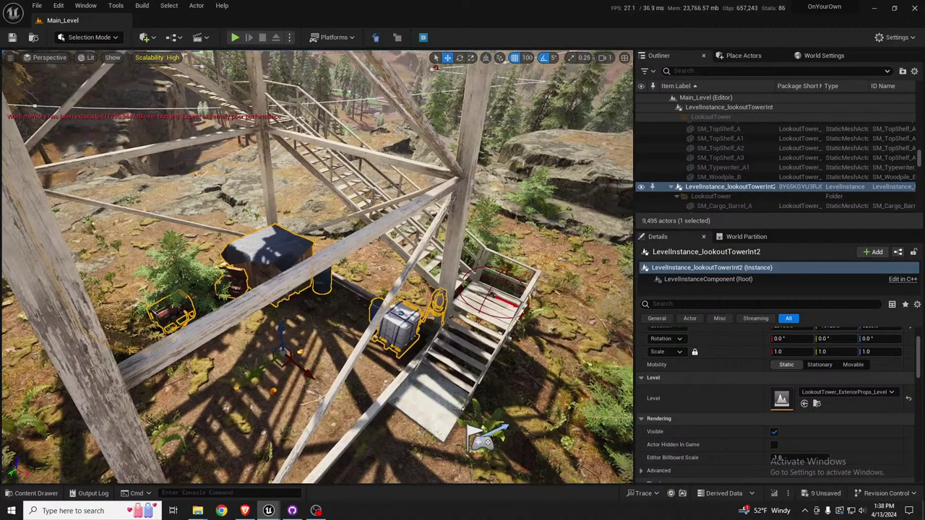
pyautogui.press('Escape')
pyautogui.click(403, 327)
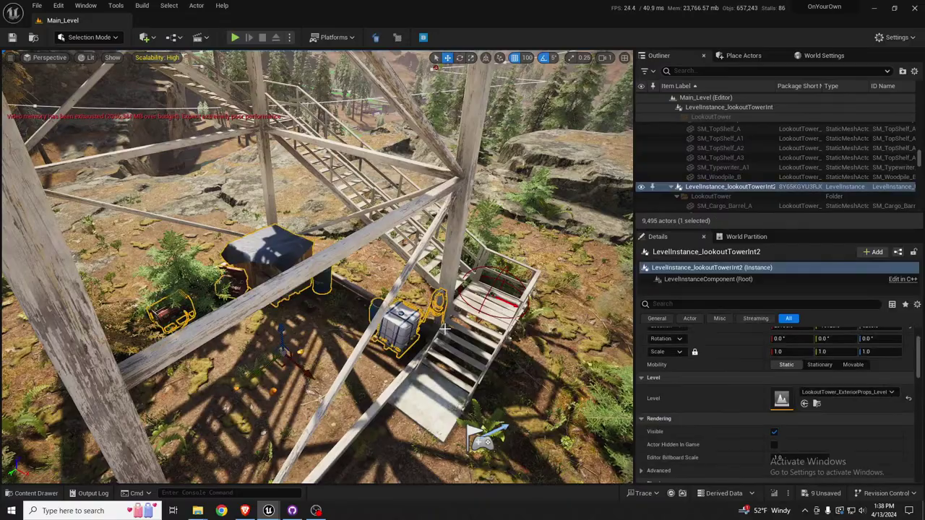
# Select the lookout tower's exterior level instance up at the cabin.
pyautogui.press('e')
pyautogui.moveTo(444, 327); pyautogui.dragTo(451, 321, button='right')
pyautogui.press('s')
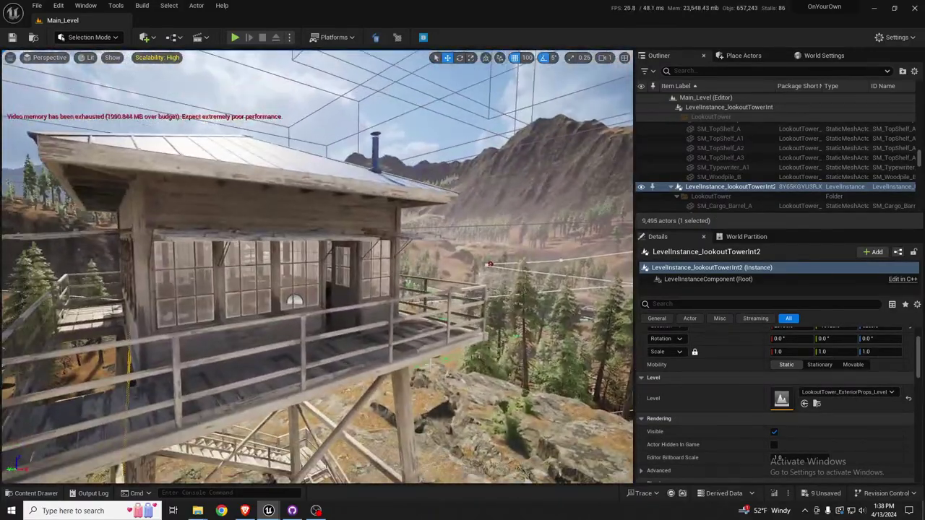
pyautogui.click(452, 290)
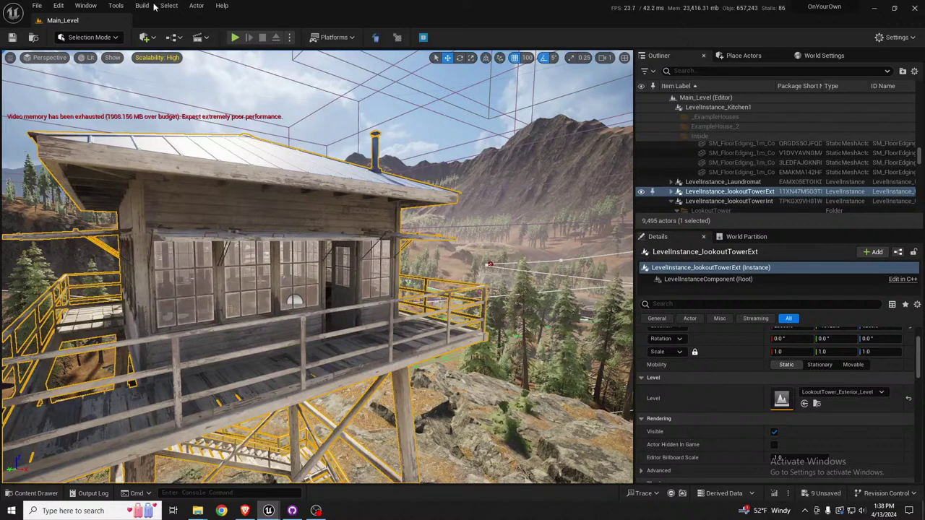
# Open the World Settings and expand the World Partition section to review its options.
pyautogui.click(821, 56)
pyautogui.scroll(-10, 760, 161)
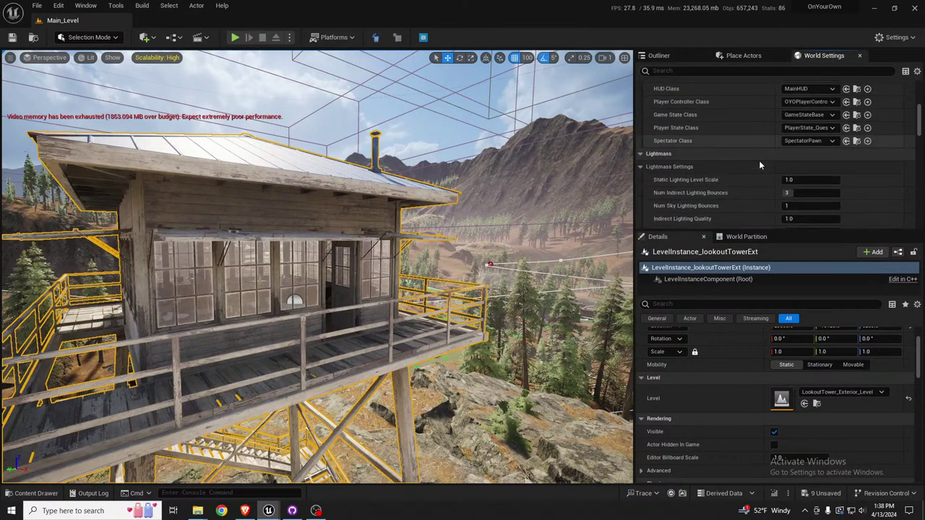
pyautogui.scroll(-15, 758, 162)
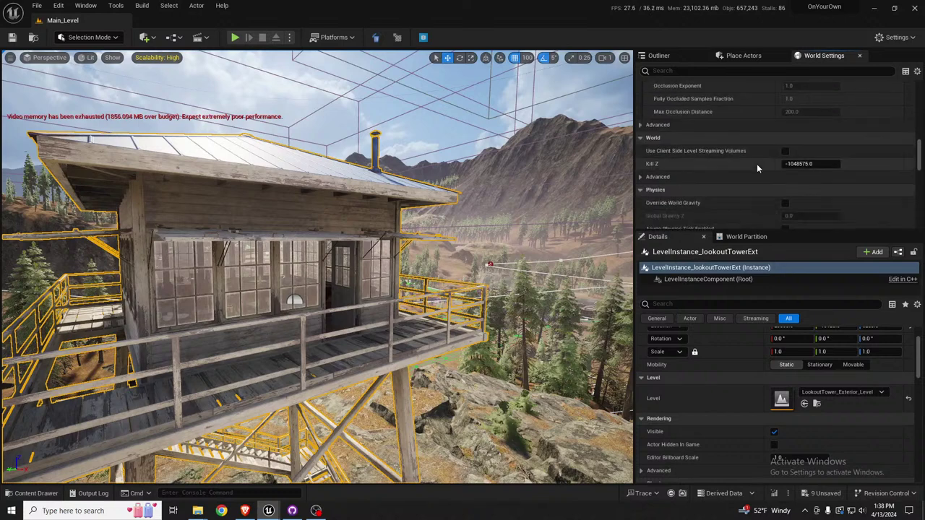
pyautogui.scroll(-10, 755, 165)
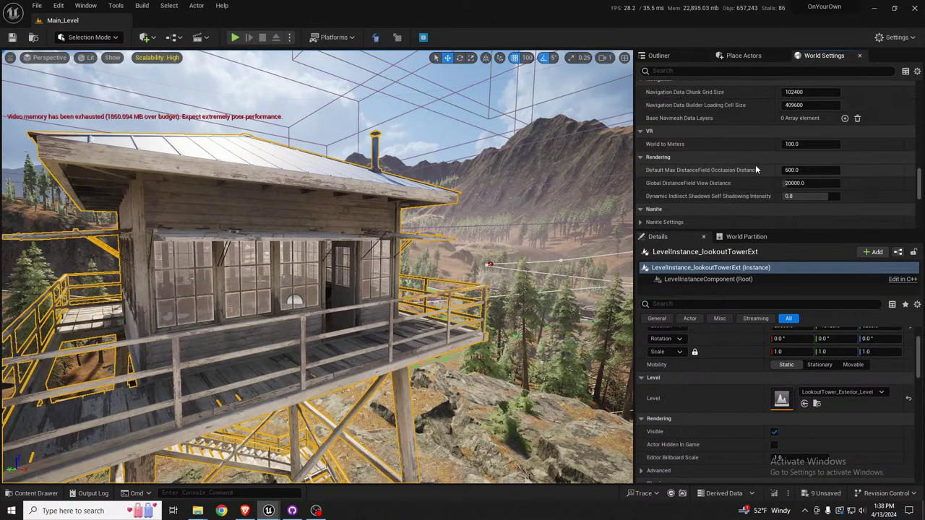
pyautogui.scroll(-10, 754, 165)
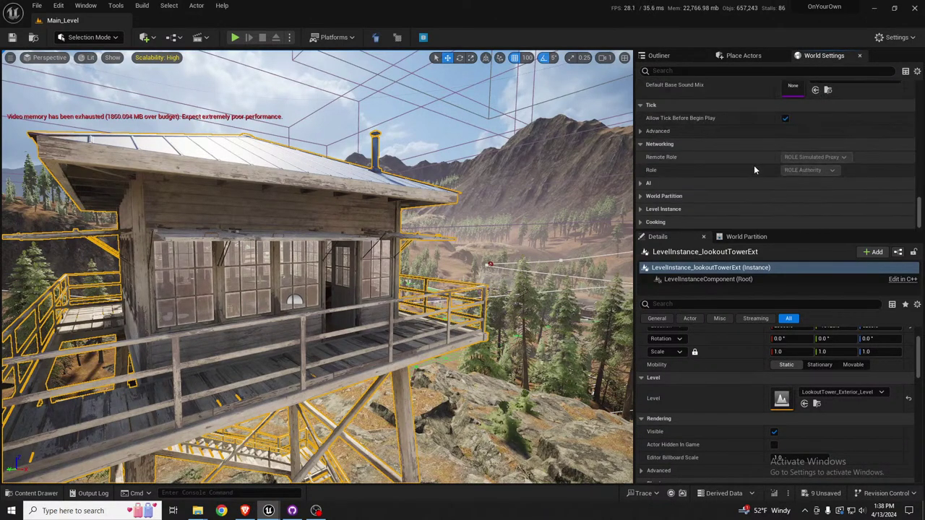
pyautogui.click(694, 196)
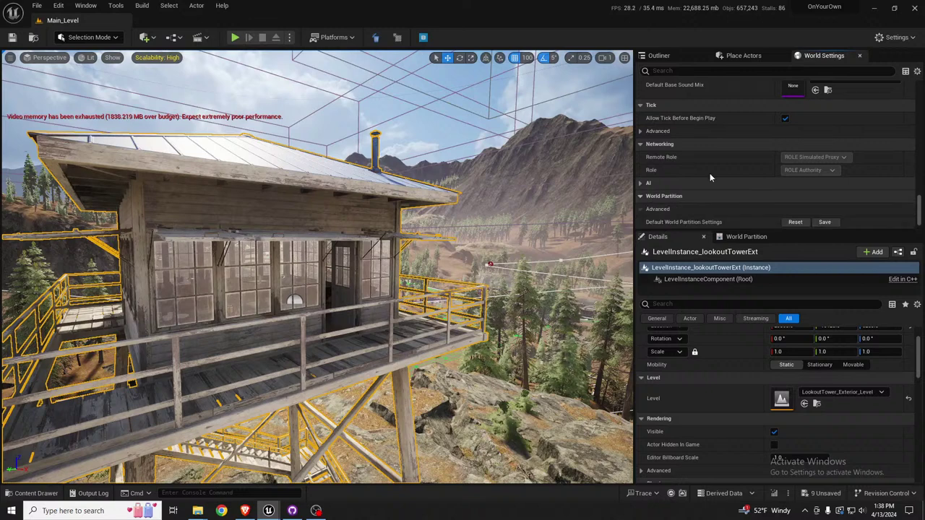
pyautogui.scroll(-1, 755, 165)
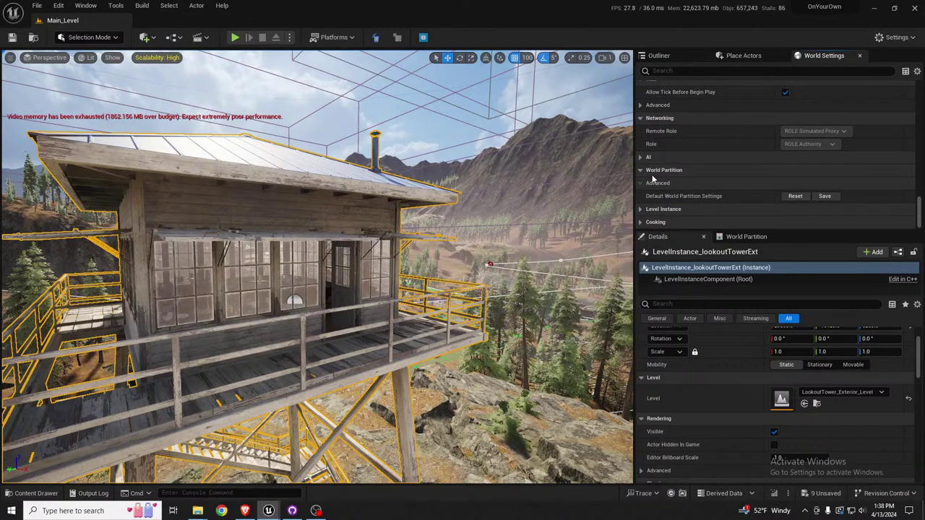
# Expand the World Partition runtime grids in the World Settings and review the MediumAssets and LargeAssets grid definitions.
pyautogui.click(641, 171)
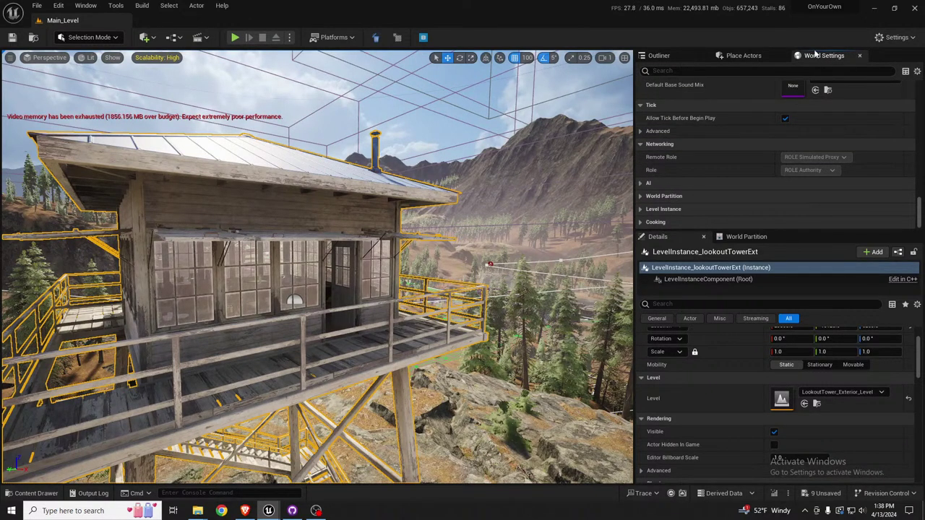
pyautogui.click(759, 55)
pyautogui.click(814, 54)
pyautogui.scroll(4, 735, 201)
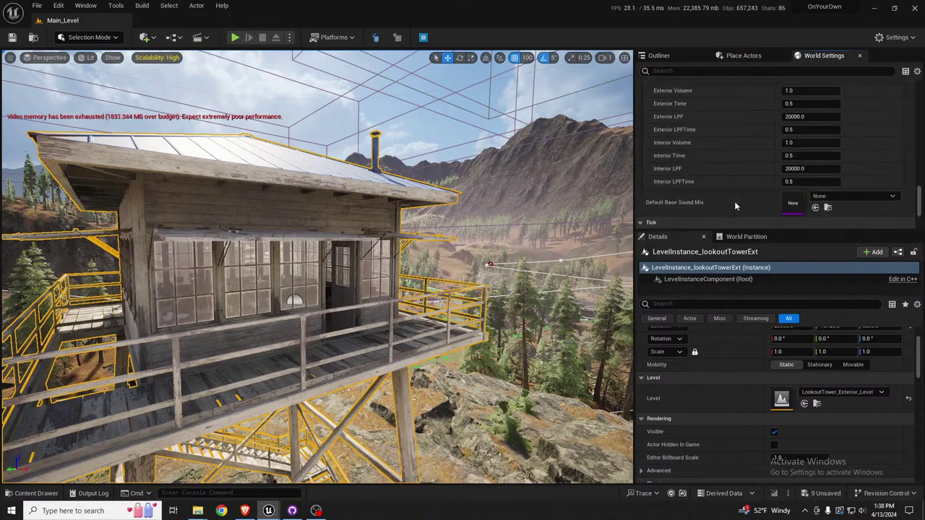
pyautogui.scroll(5, 736, 202)
pyautogui.scroll(3, 736, 210)
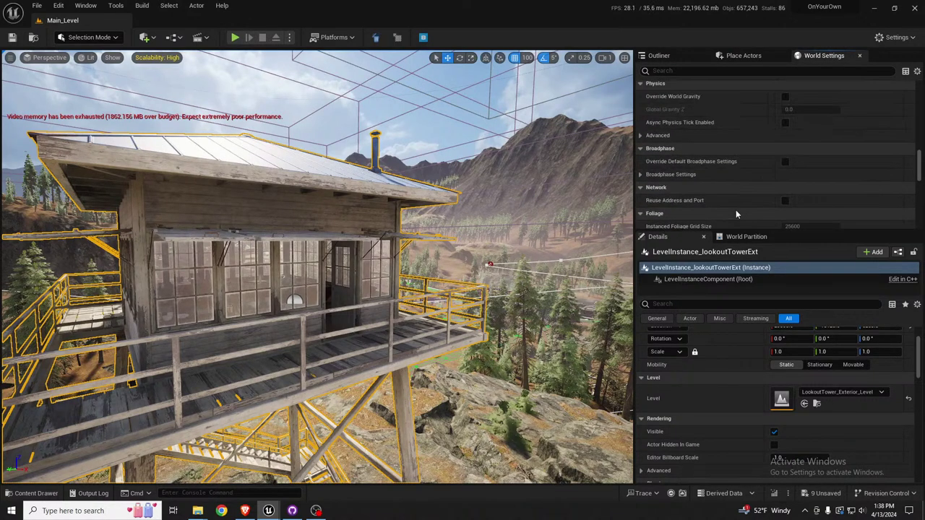
pyautogui.scroll(3, 736, 209)
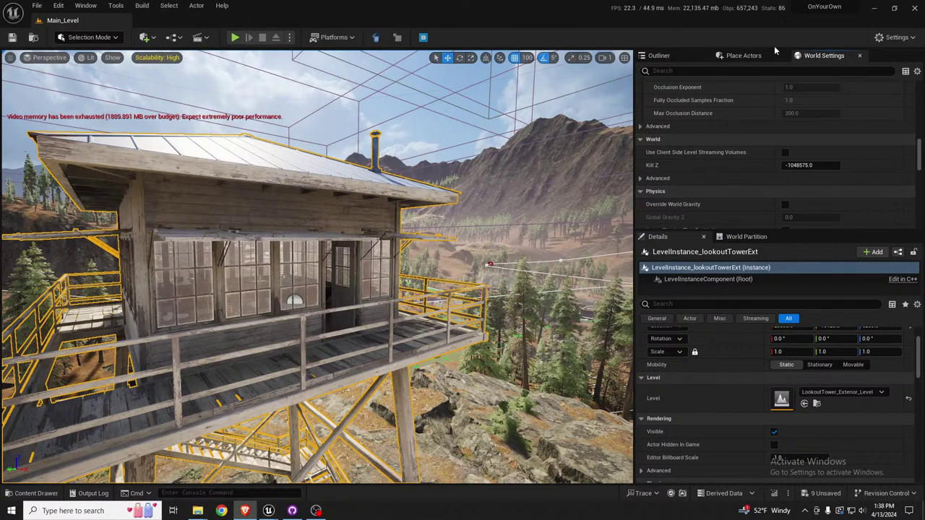
pyautogui.scroll(5, 735, 144)
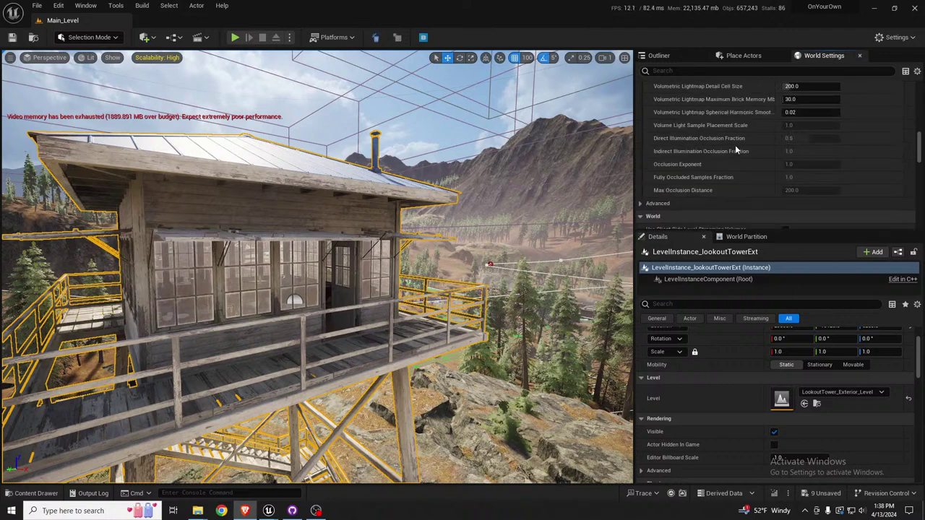
pyautogui.scroll(8, 736, 148)
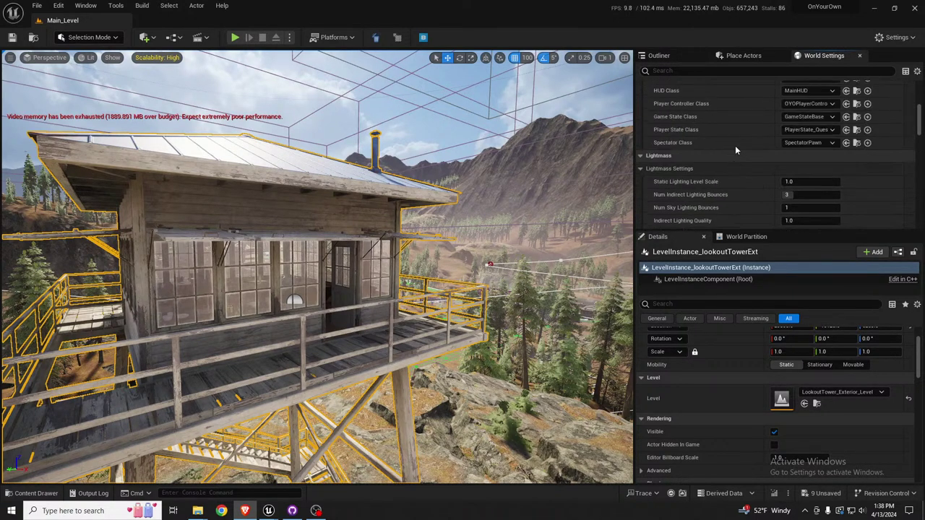
pyautogui.scroll(3, 736, 145)
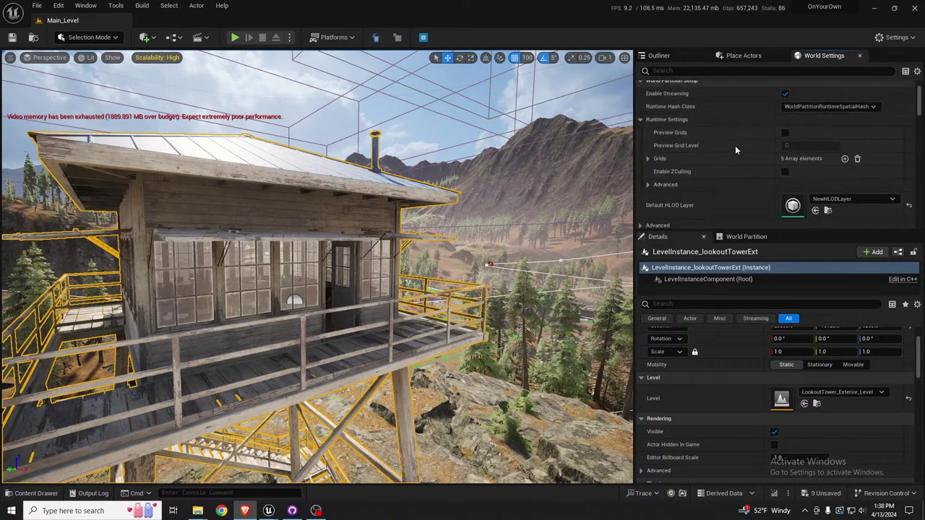
pyautogui.click(647, 158)
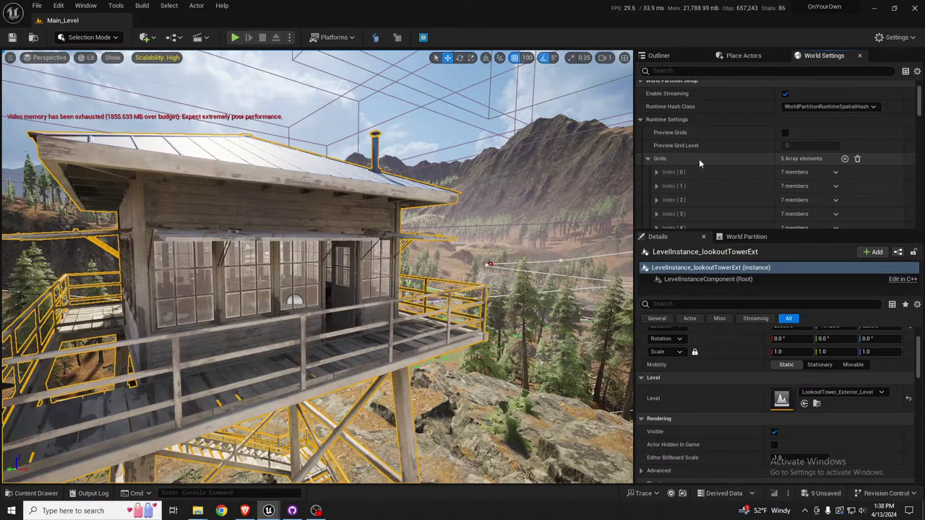
pyautogui.scroll(-2, 736, 149)
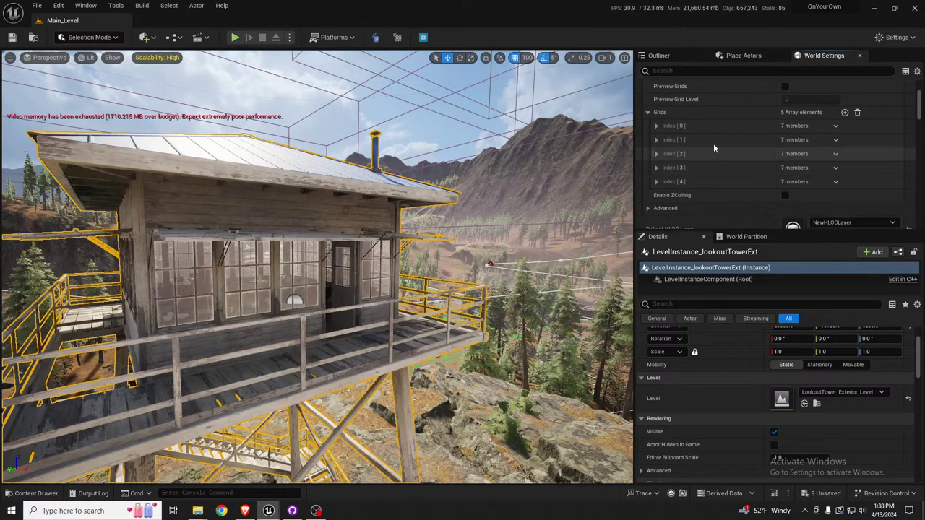
pyautogui.click(656, 168)
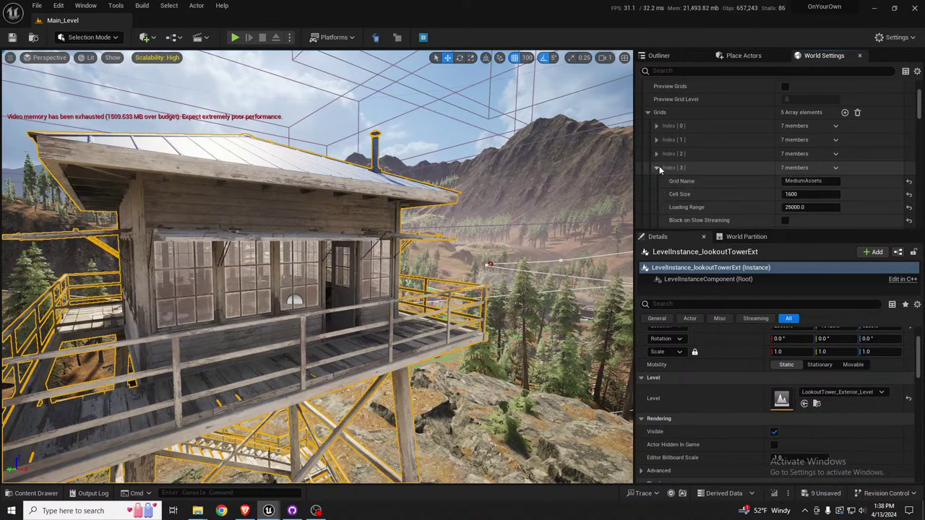
pyautogui.scroll(-3, 693, 163)
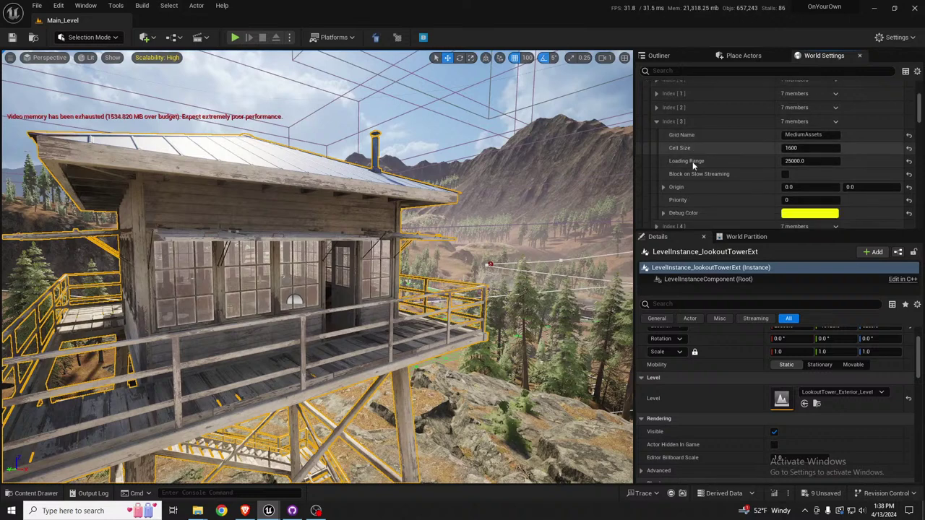
pyautogui.scroll(1, 667, 144)
pyautogui.click(654, 108)
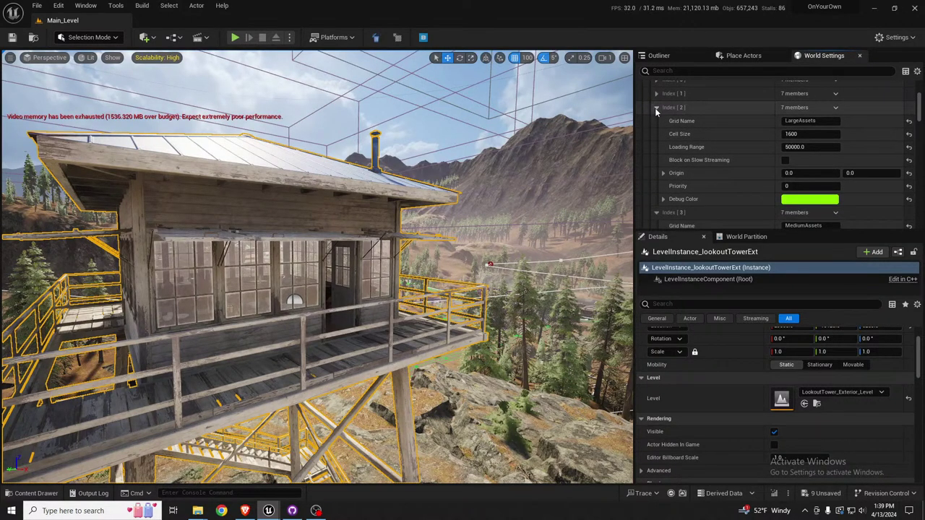
# Copy the LargeAssets grid name and set it as the Runtime Grid of the lookout tower's exterior level instance.
pyautogui.click(810, 121)
pyautogui.hotkey('ctrl', 'c')
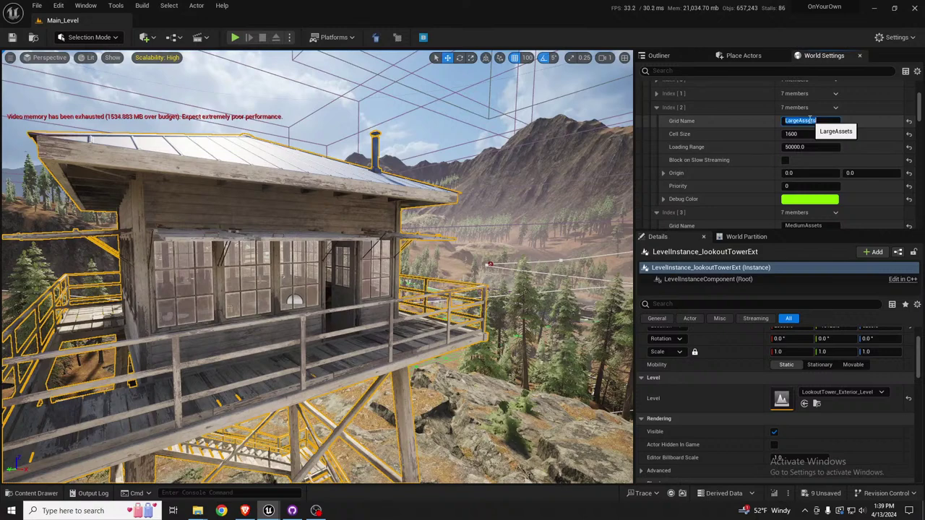
pyautogui.click(356, 210)
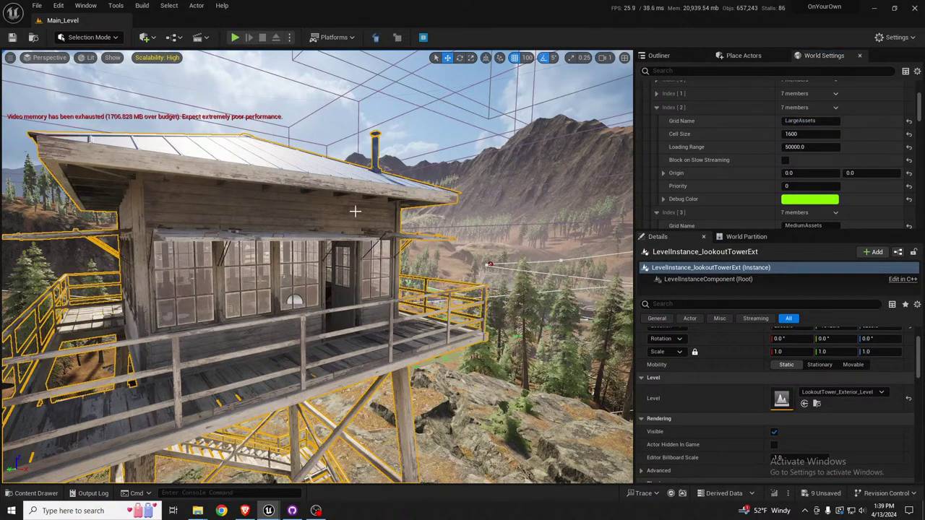
pyautogui.scroll(-5, 752, 399)
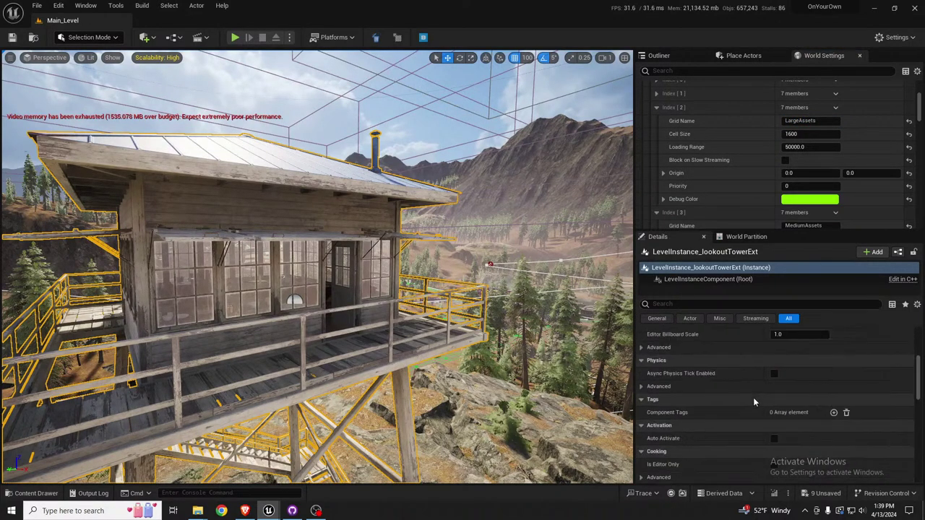
pyautogui.scroll(-6, 749, 402)
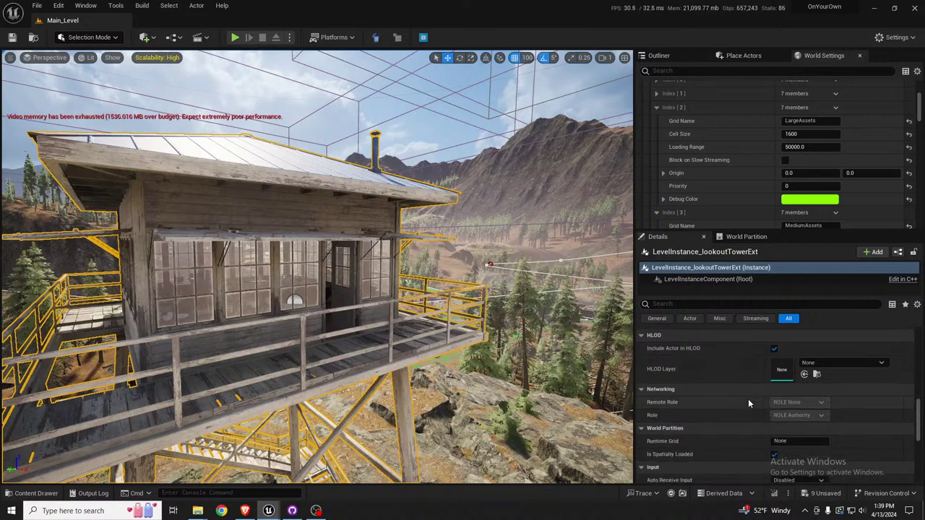
pyautogui.scroll(-3, 748, 399)
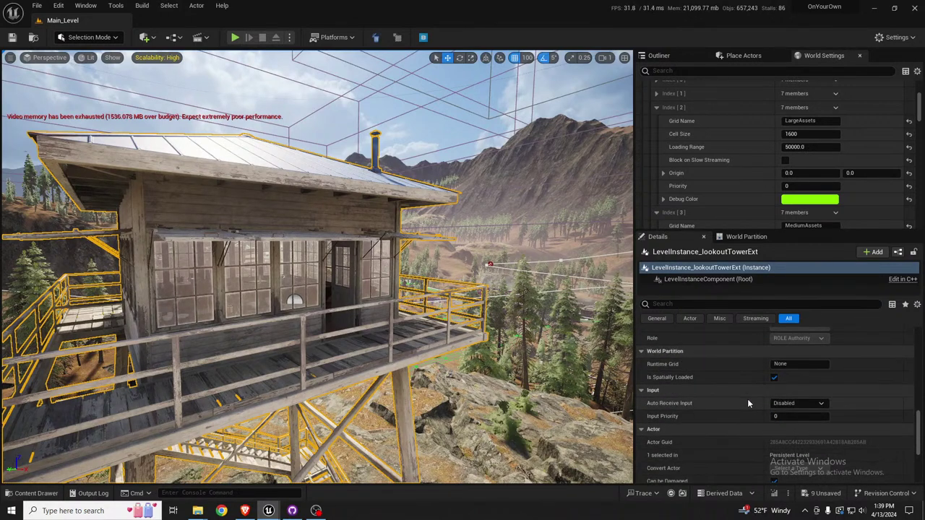
pyautogui.click(797, 364)
pyautogui.hotkey('ctrl', 'v')
pyautogui.press('Return')
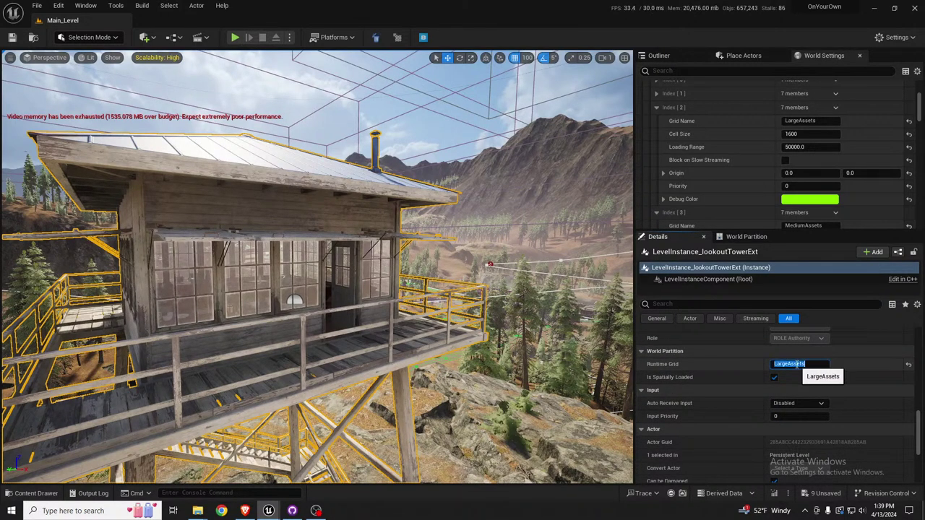
# Copy the SmallAssets grid name and set it as the Runtime Grid of the exterior props level instance beneath the tower.
pyautogui.scroll(-3, 762, 164)
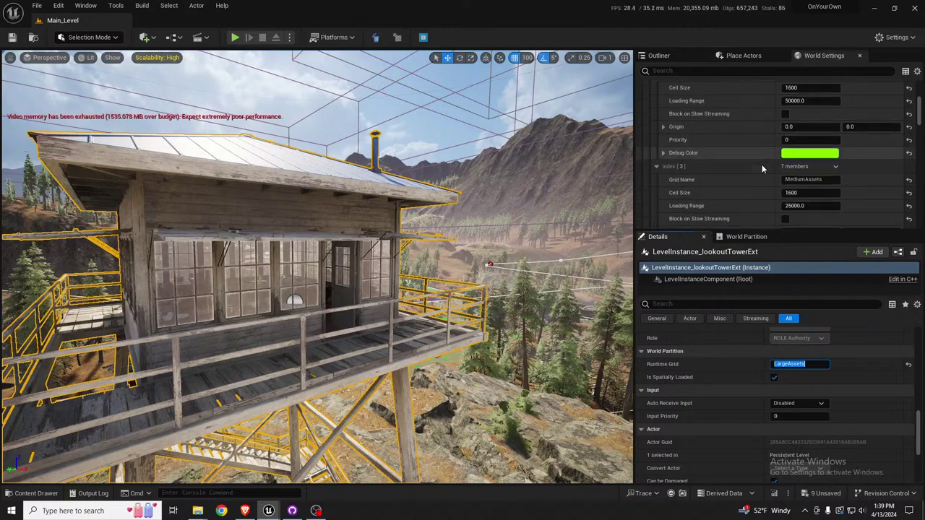
pyautogui.scroll(-4, 771, 189)
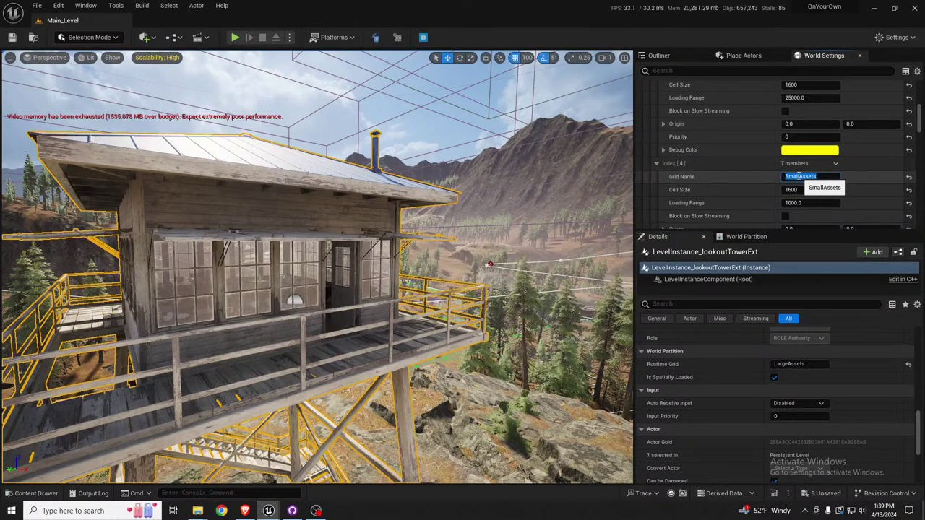
pyautogui.click(803, 177)
pyautogui.hotkey('ctrl', 'c')
pyautogui.moveTo(385, 300); pyautogui.dragTo(369, 414, button='right')
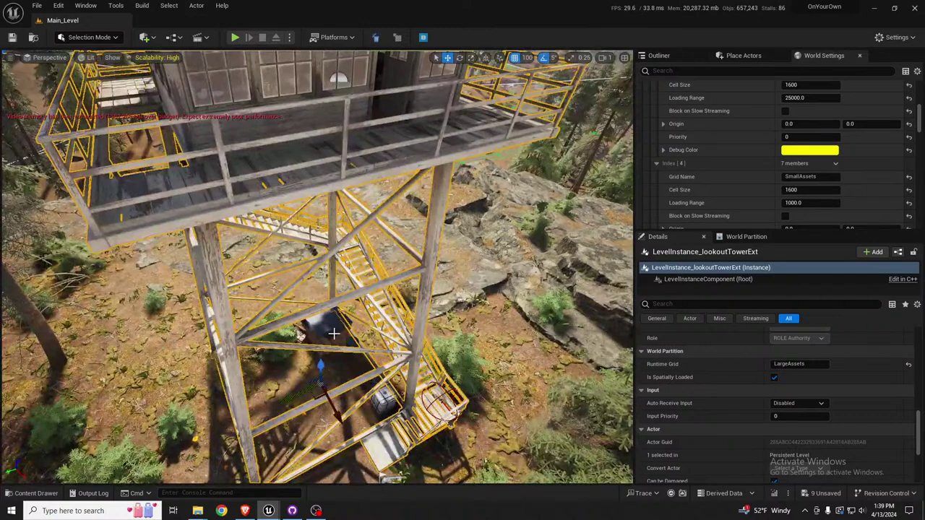
pyautogui.click(386, 397)
pyautogui.click(789, 365)
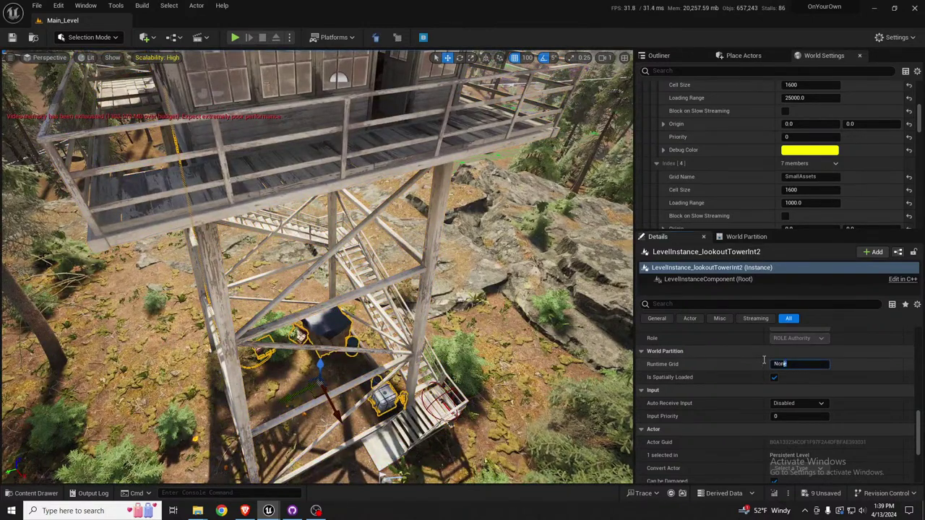
pyautogui.hotkey('ctrl', 'v')
pyautogui.press('Return')
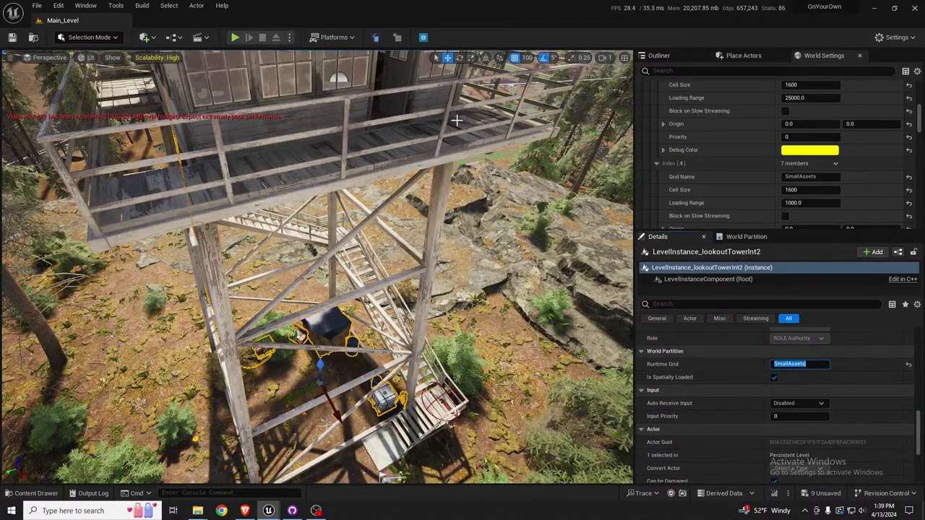
# Select the interior level instance inside the cabin and set its Runtime Grid to SmallAssets.
pyautogui.moveTo(456, 120); pyautogui.dragTo(450, 50, button='right')
pyautogui.press('w')
pyautogui.moveTo(403, 259)
pyautogui.mouseDown(button='right')
pyautogui.moveTo(400, 234)
pyautogui.moveTo(403, 260)
pyautogui.mouseUp(button='right')
pyautogui.click(402, 259)
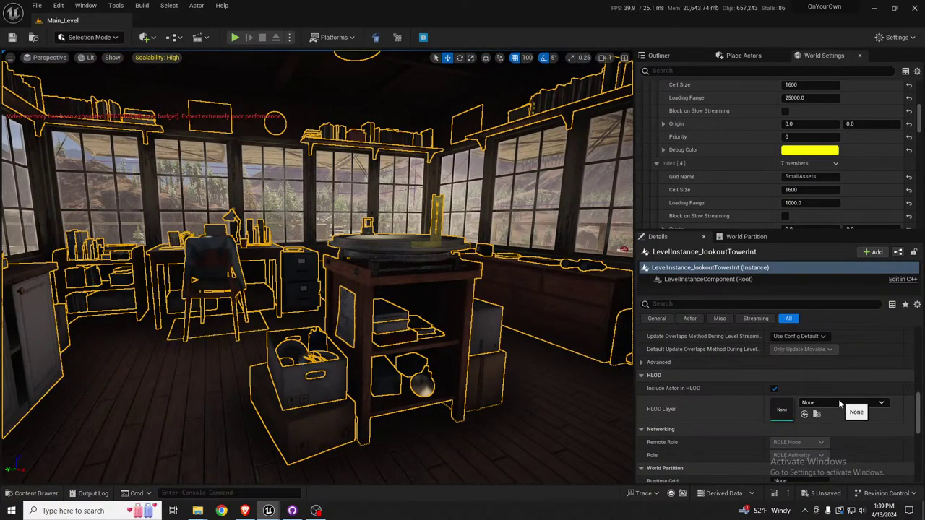
pyautogui.scroll(2, 839, 404)
pyautogui.moveTo(805, 405); pyautogui.dragTo(740, 406)
pyautogui.hotkey('ctrl', 'v')
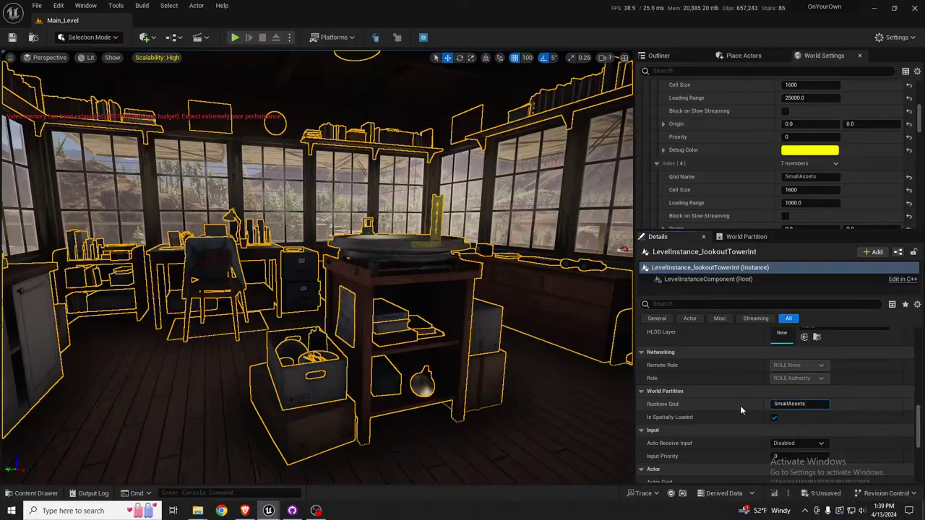
pyautogui.press('Return')
# Inspect the lookout tower from far away and from close up, with its exterior level instance selected.
pyautogui.moveTo(492, 264); pyautogui.dragTo(426, 330, button='right')
pyautogui.press('Escape')
pyautogui.press('s')
pyautogui.scroll(3, 449, 322)
pyautogui.moveTo(462, 285); pyautogui.dragTo(474, 286, button='right')
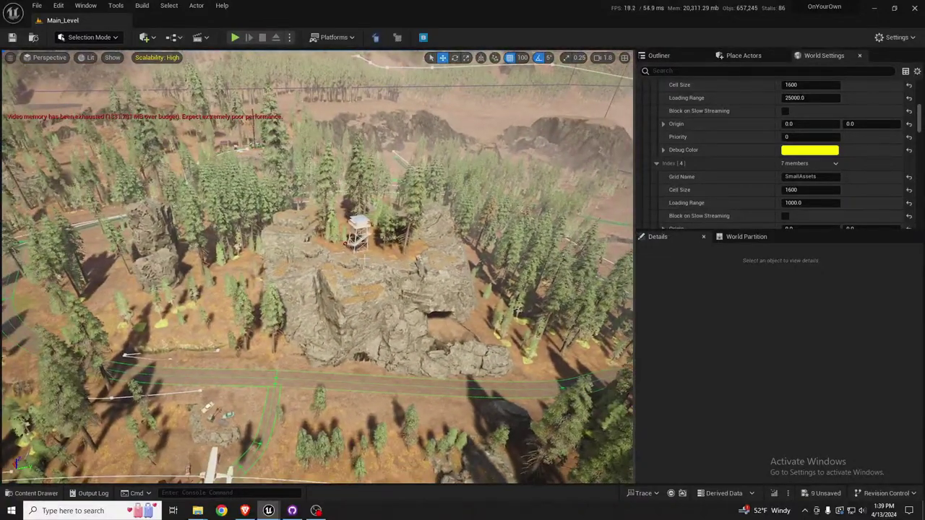
pyautogui.click(346, 244)
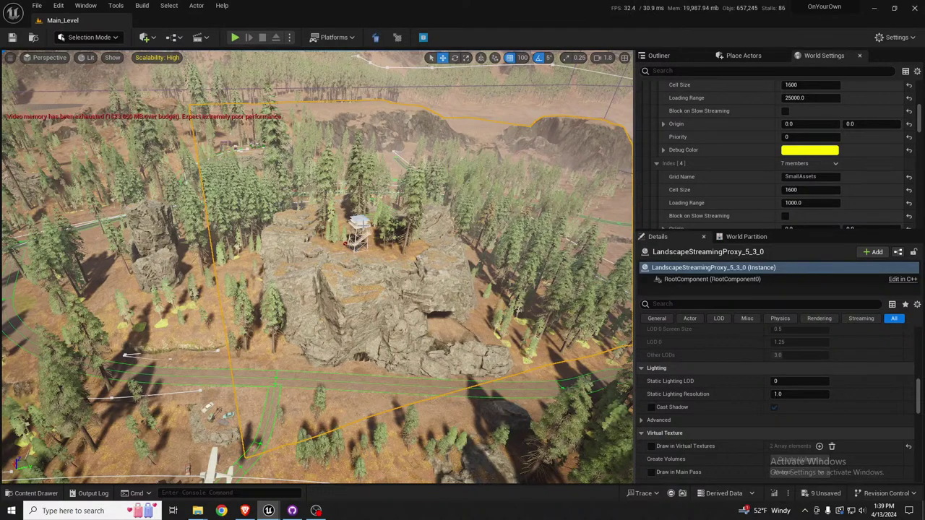
pyautogui.click(353, 243)
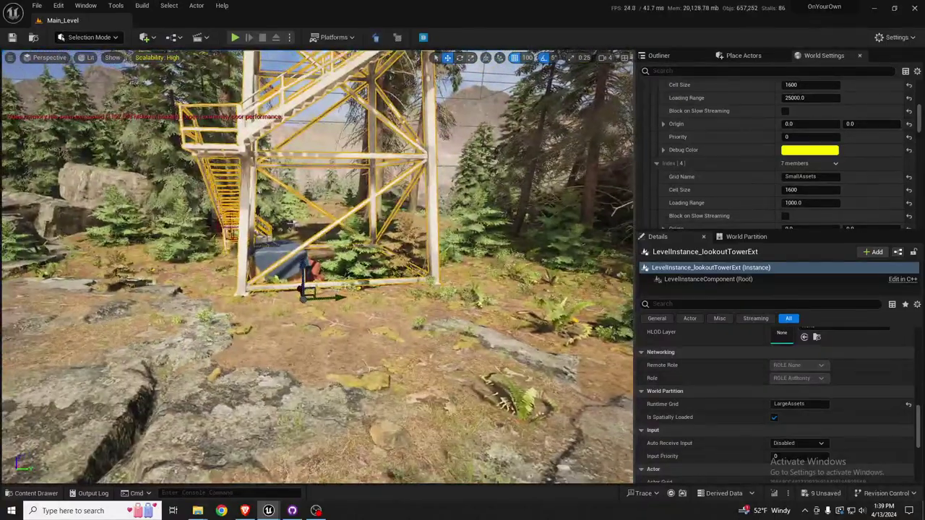
pyautogui.moveTo(318, 267)
pyautogui.mouseDown(button='right')
pyautogui.moveTo(318, 163)
pyautogui.moveTo(333, 268)
pyautogui.moveTo(319, 412)
pyautogui.moveTo(235, 450)
pyautogui.moveTo(327, 262)
pyautogui.mouseUp(button='right')
pyautogui.press('w')
pyautogui.press('w')
pyautogui.scroll(-5, 318, 267)
pyautogui.press('w')
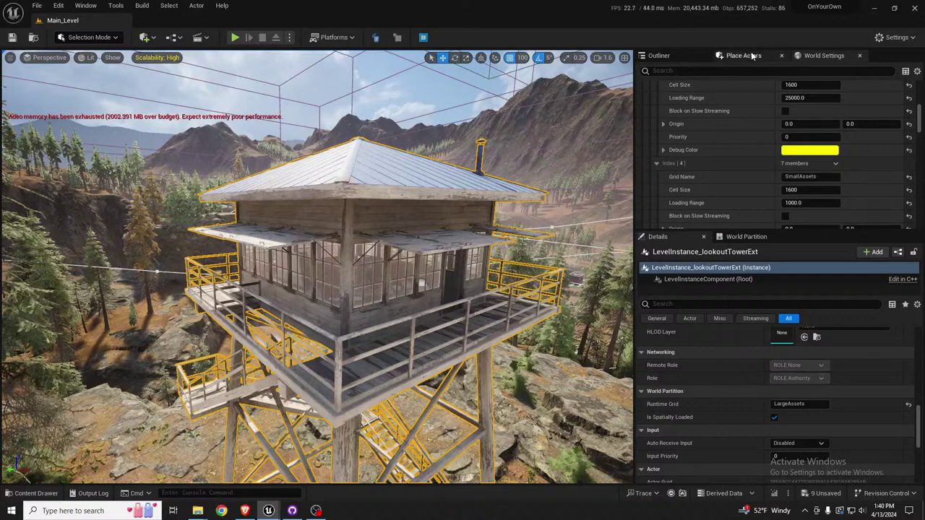
# Clear the actor search and bring the interior post process volume from the antenna site's green container to the lookout tower's cabin.
pyautogui.click(741, 55)
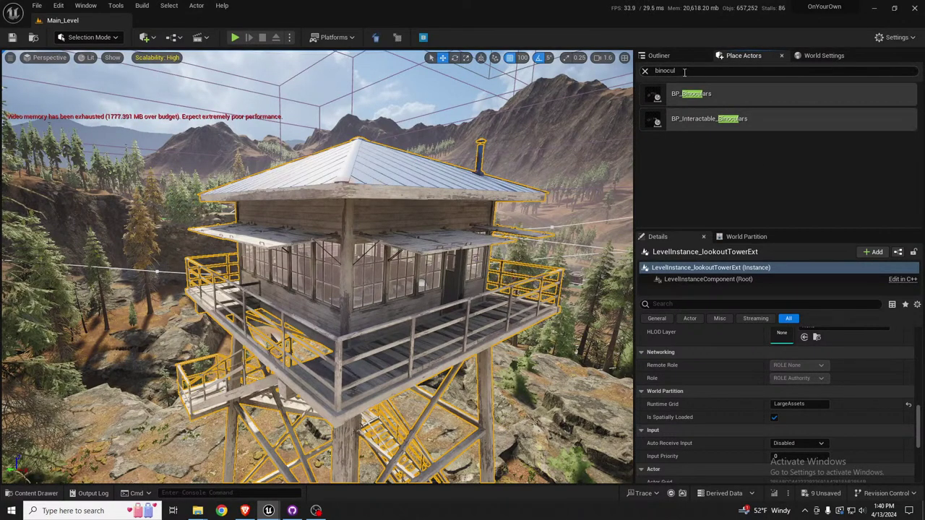
pyautogui.press('BackSpace')
pyautogui.moveTo(455, 221); pyautogui.dragTo(386, 230, button='right')
pyautogui.press('w')
pyautogui.scroll(3, 473, 253)
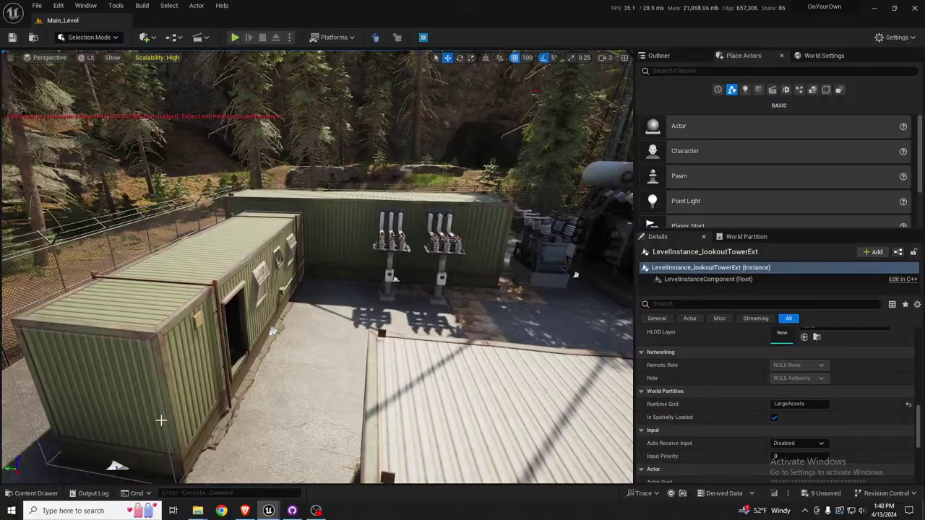
pyautogui.click(162, 420)
pyautogui.press('s')
pyautogui.moveTo(161, 420); pyautogui.dragTo(260, 474, button='right')
pyautogui.press('w')
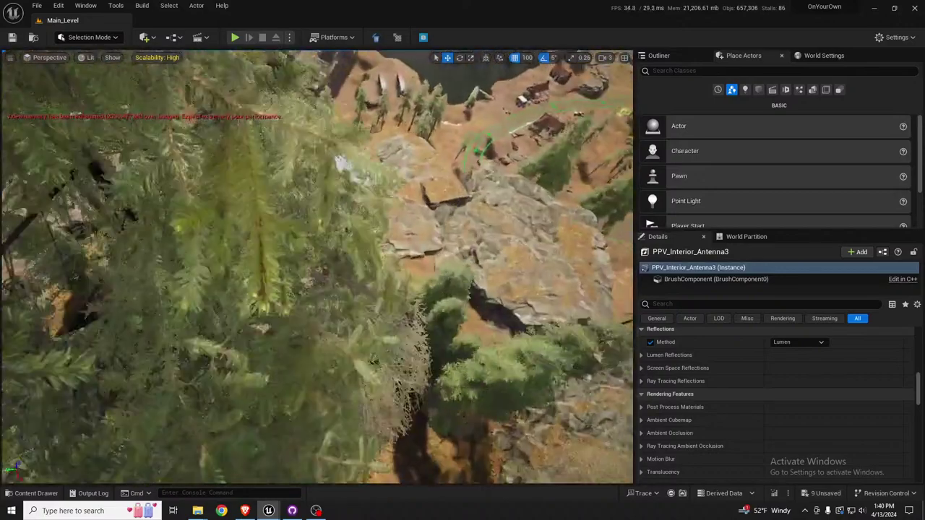
pyautogui.press('f')
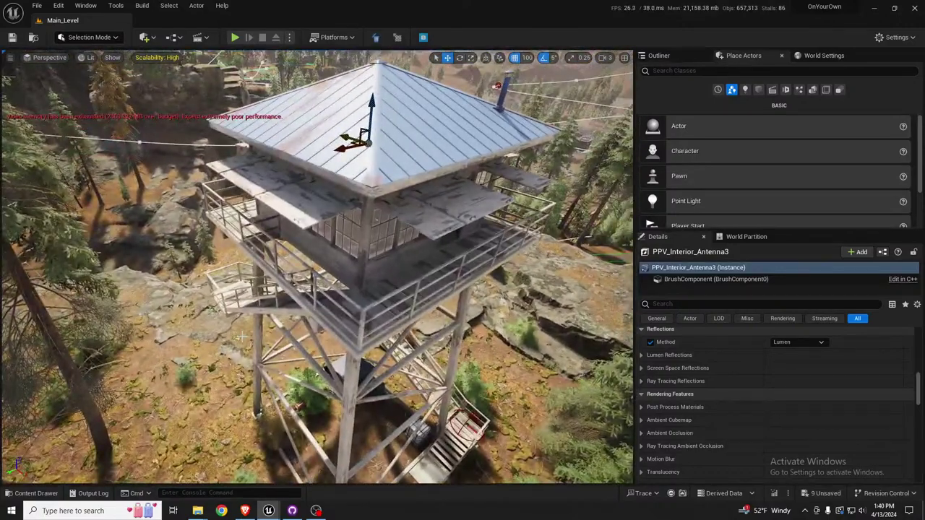
# Paste the copied interior post process volume at the lookout tower's balcony and move it up into the cabin.
pyautogui.click(373, 291)
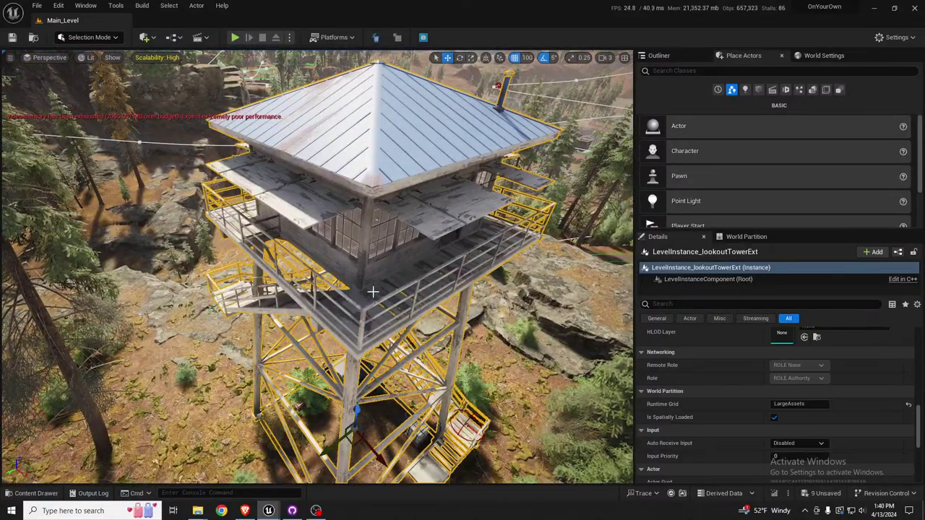
pyautogui.rightClick(373, 291)
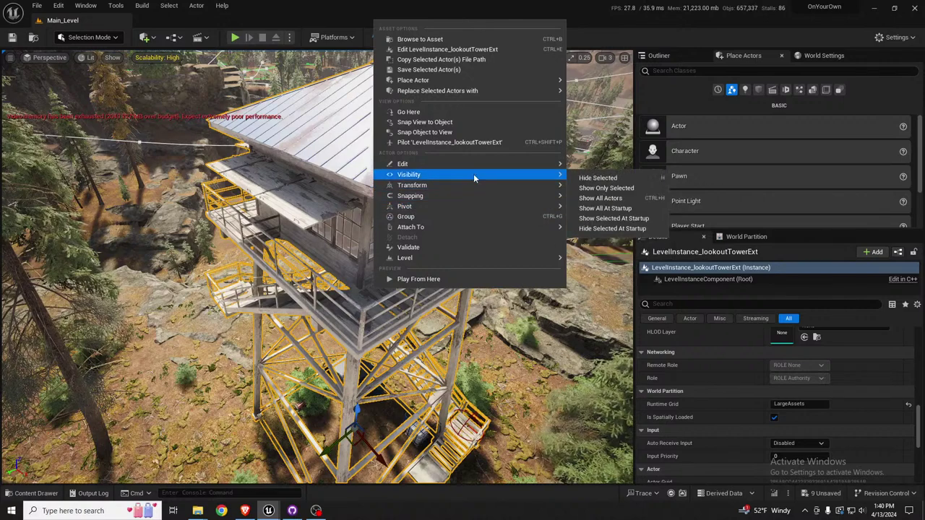
pyautogui.moveTo(477, 164)
pyautogui.click(605, 197)
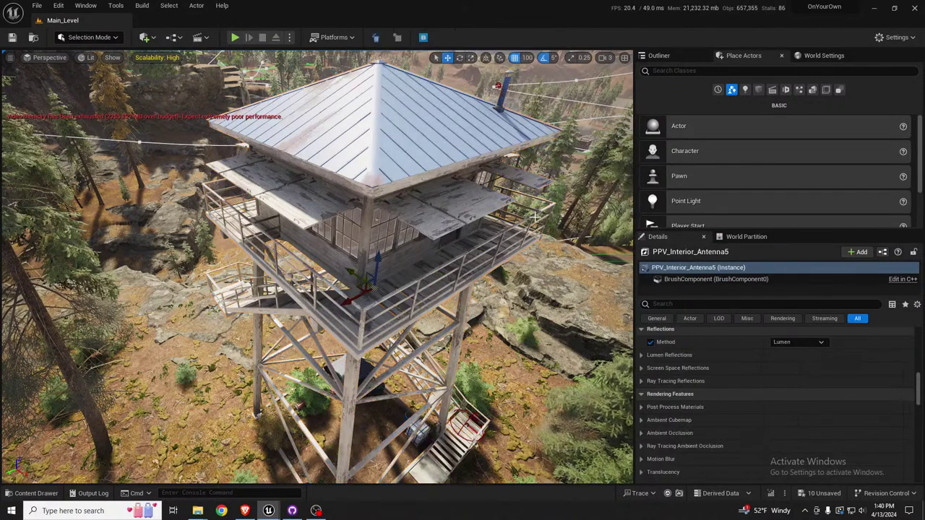
pyautogui.moveTo(364, 284); pyautogui.dragTo(320, 196)
pyautogui.moveTo(320, 197); pyautogui.dragTo(376, 217, button='right')
pyautogui.press('a')
pyautogui.press('w')
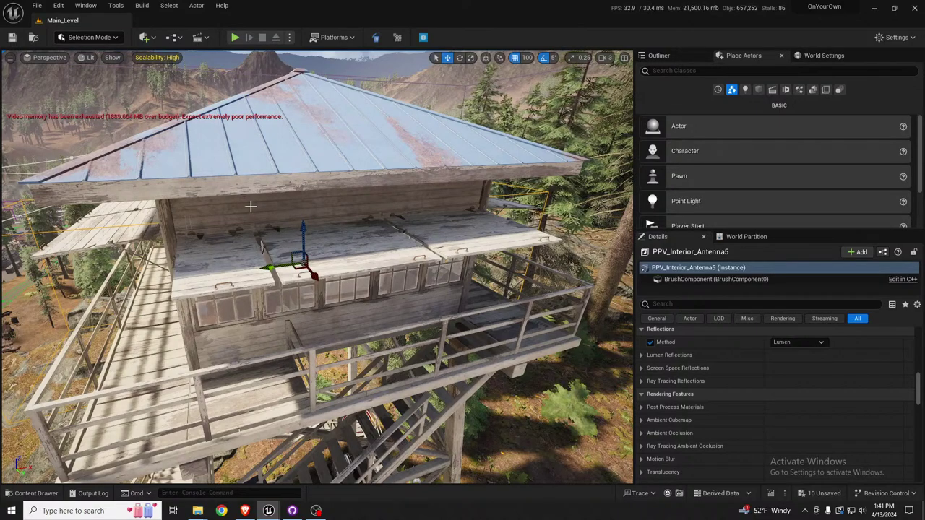
# Narrow the interior post process volume along one horizontal axis and shift it sideways to line up with the cabin walls.
pyautogui.moveTo(254, 304)
pyautogui.mouseDown(button='right')
pyautogui.moveTo(190, 307)
pyautogui.moveTo(253, 298)
pyautogui.moveTo(256, 307)
pyautogui.mouseUp(button='right')
pyautogui.press('w')
pyautogui.press('s')
pyautogui.press('r')
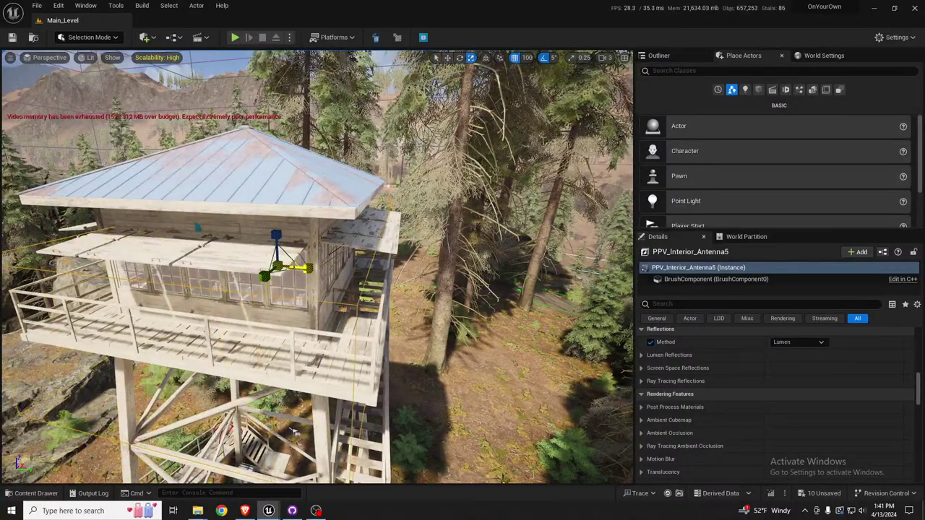
pyautogui.press('s')
pyautogui.moveTo(295, 432); pyautogui.dragTo(318, 434, button='right')
pyautogui.press('a')
pyautogui.press('w')
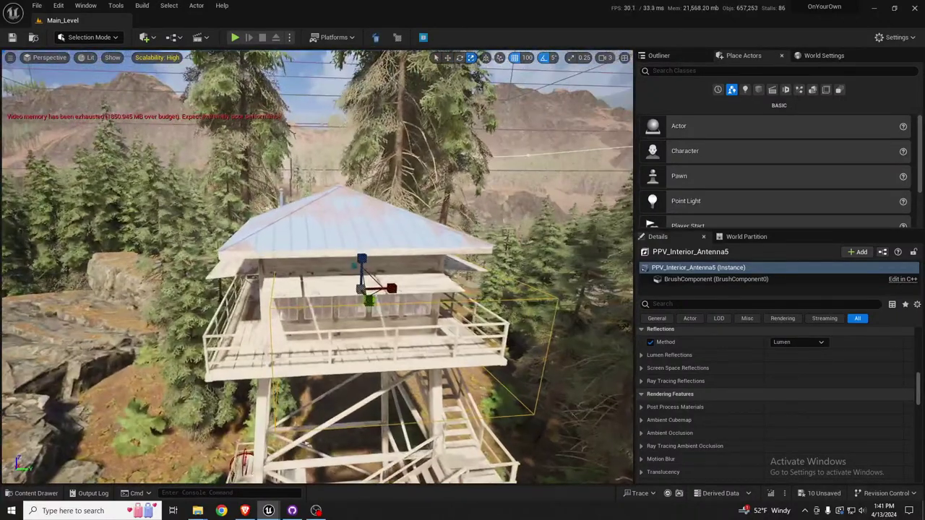
pyautogui.moveTo(386, 289); pyautogui.dragTo(372, 290)
pyautogui.press('w')
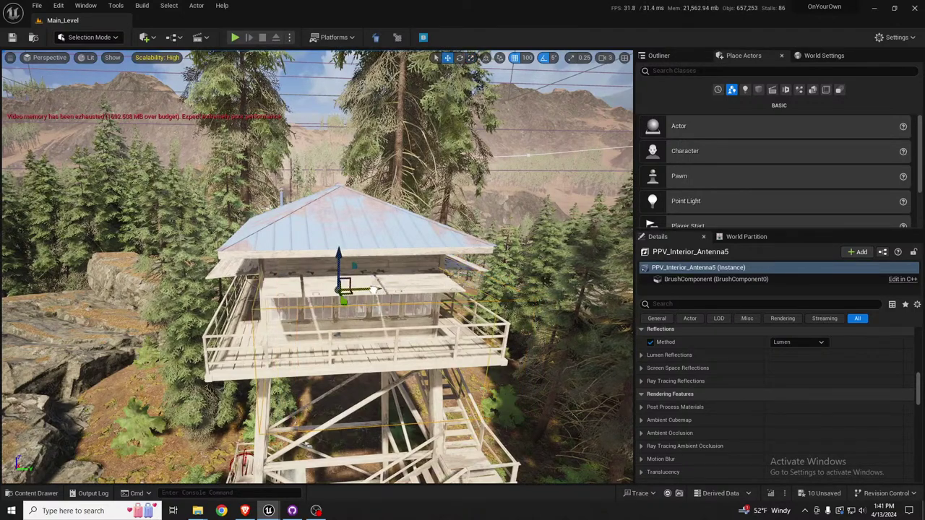
# Check the volume from the cabin's adjoining side and resize it along the other horizontal axis to match the cabin.
pyautogui.press('d')
pyautogui.moveTo(316, 289); pyautogui.dragTo(286, 286, button='right')
pyautogui.press('s')
pyautogui.moveTo(289, 462); pyautogui.dragTo(290, 462, button='right')
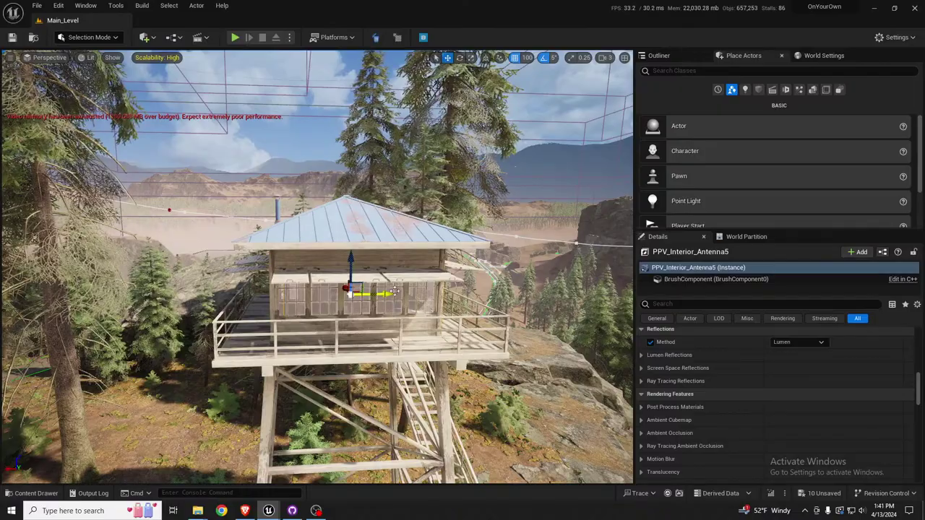
pyautogui.moveTo(364, 275)
pyautogui.mouseDown(button='right')
pyautogui.moveTo(353, 261)
pyautogui.moveTo(348, 278)
pyautogui.mouseUp(button='right')
pyautogui.press('w')
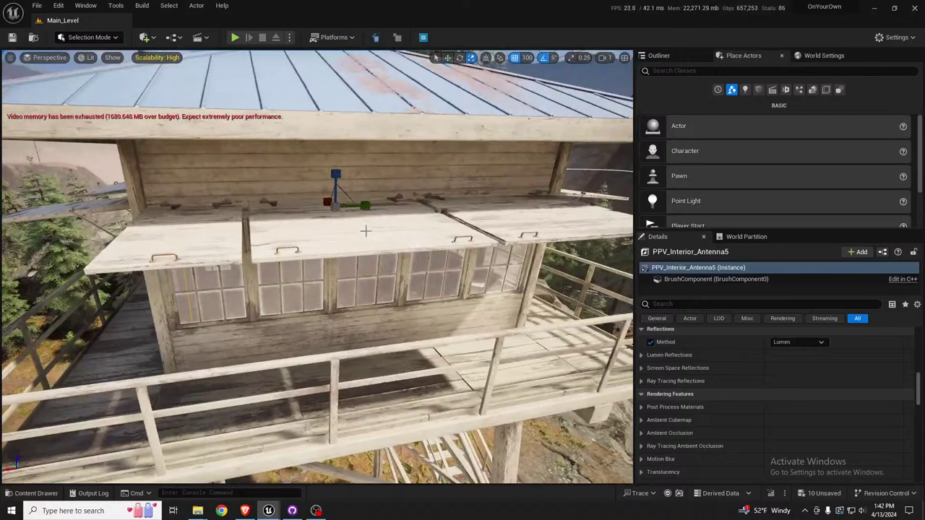
pyautogui.click(366, 202)
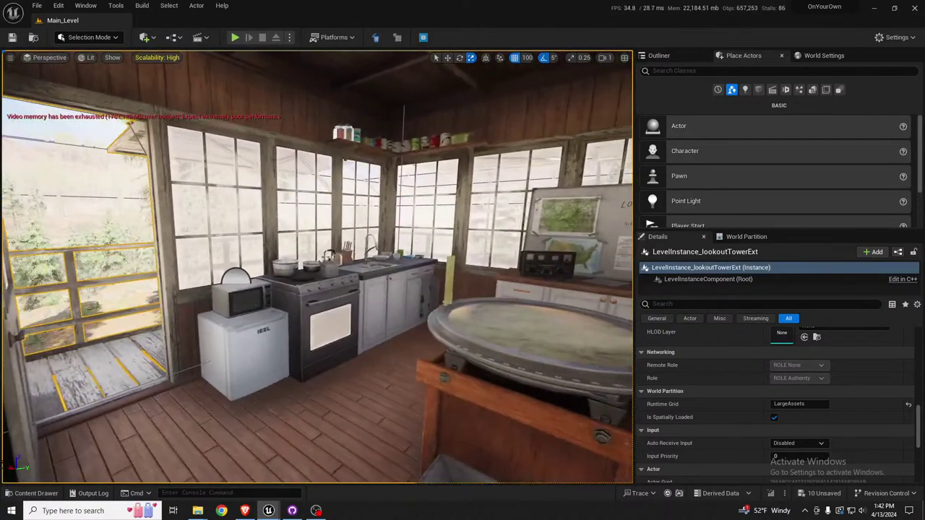
# Reselect the volume from inside the cabin, set grid snapping to 10, and shift and lower it to fit the room.
pyautogui.click(405, 132)
pyautogui.moveTo(405, 131); pyautogui.dragTo(535, 139, button='right')
pyautogui.press('s')
pyautogui.moveTo(444, 172)
pyautogui.mouseDown(button='right')
pyautogui.moveTo(433, 166)
pyautogui.moveTo(445, 172)
pyautogui.mouseUp(button='right')
pyautogui.press('w')
pyautogui.press('w')
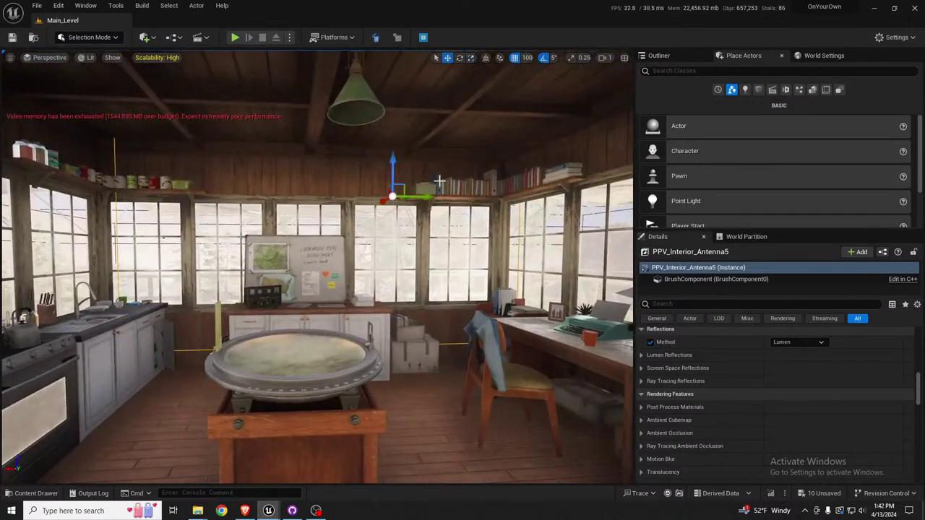
pyautogui.click(527, 58)
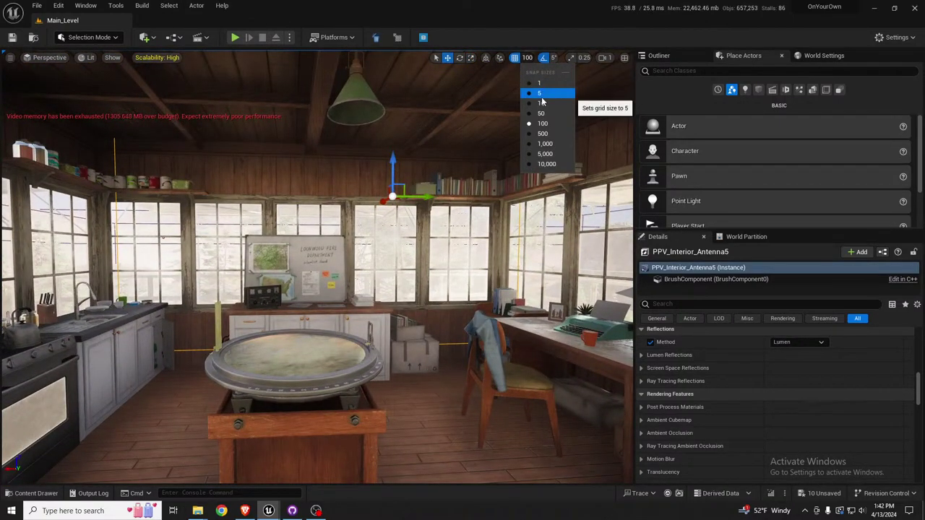
pyautogui.click(541, 103)
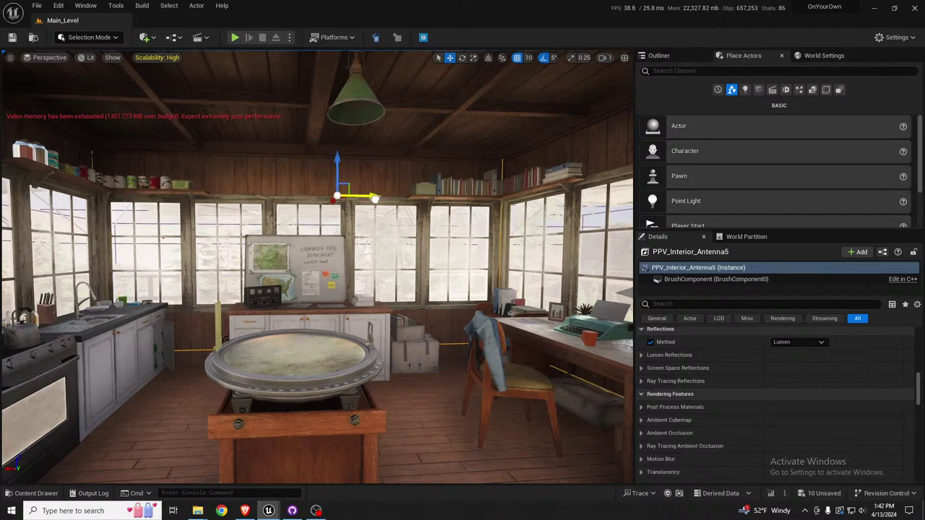
pyautogui.moveTo(364, 206); pyautogui.dragTo(398, 210, button='right')
pyautogui.moveTo(249, 143); pyautogui.dragTo(246, 179)
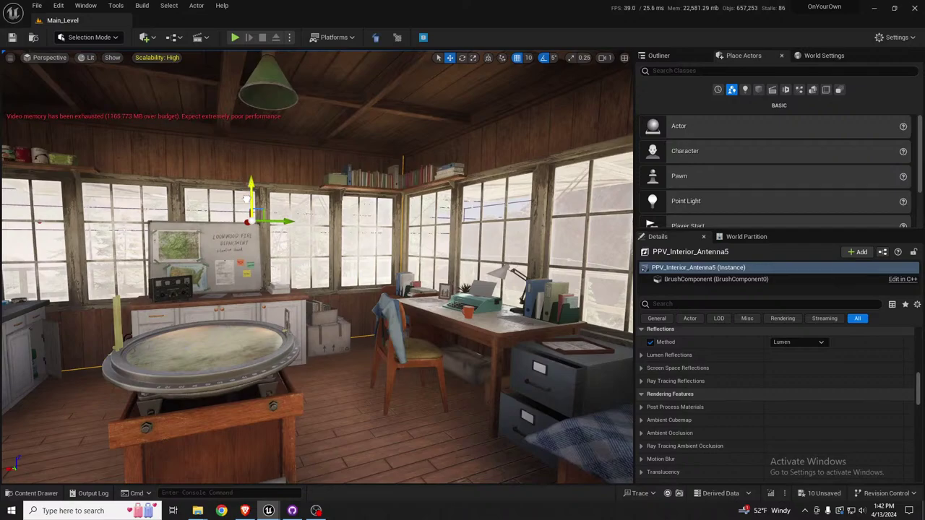
# Select the BP_Sky_newV2 sky actor outside the cabin and set its Lighting to Sunset.
pyautogui.moveTo(247, 197); pyautogui.dragTo(444, 210, button='right')
pyautogui.press('s')
pyautogui.press('a')
pyautogui.press('w')
pyautogui.scroll(-1, 379, 230)
pyautogui.press('w')
pyautogui.press('s')
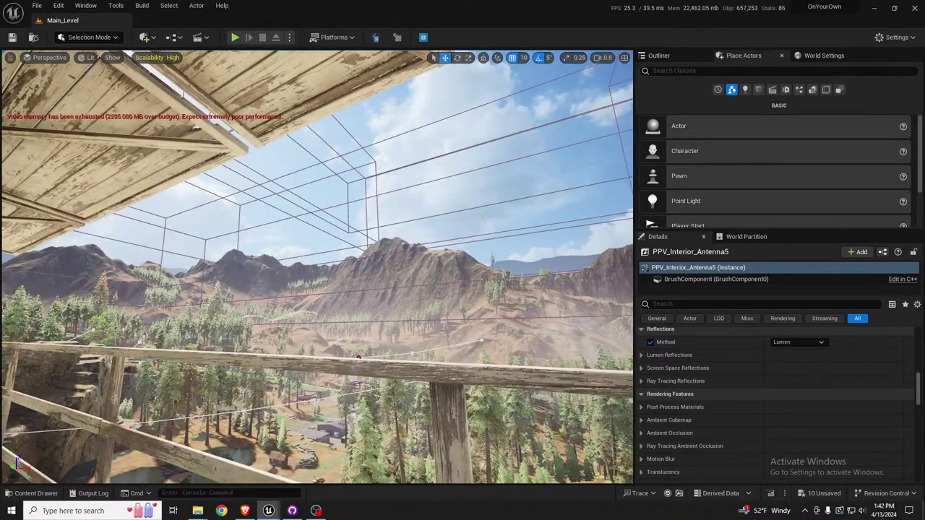
pyautogui.click(480, 232)
pyautogui.scroll(8, 730, 365)
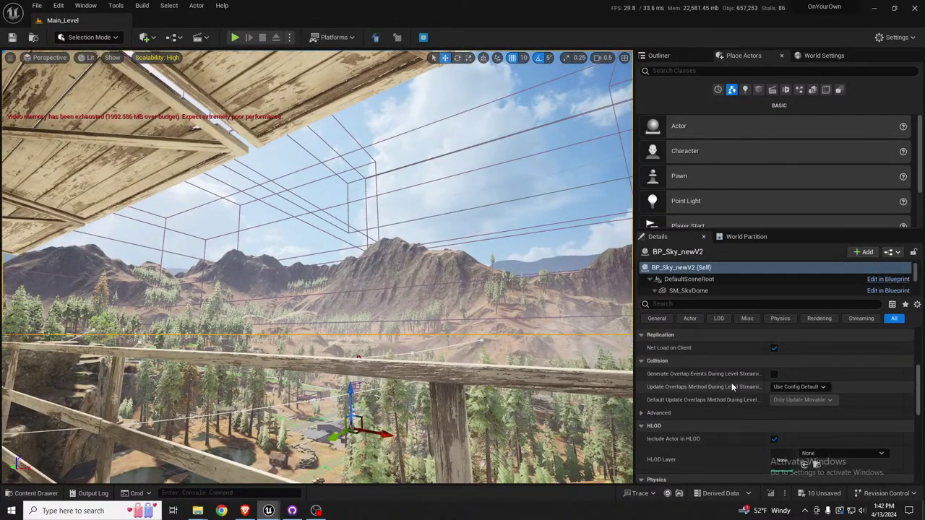
pyautogui.click(805, 396)
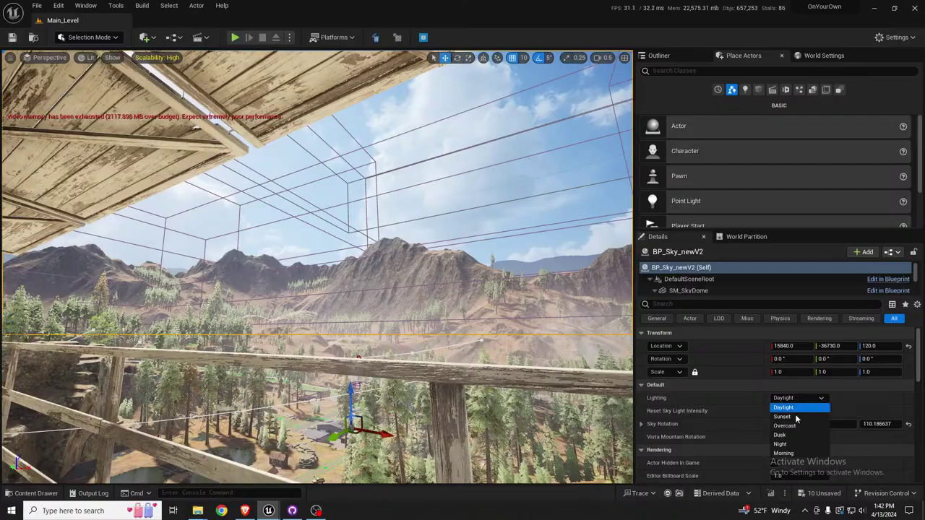
pyautogui.click(784, 409)
# Inspect the lookout cabin's interior, the cemetery and the town streets under the sunset lighting.
pyautogui.moveTo(405, 268); pyautogui.dragTo(130, 264, button='right')
pyautogui.press('w')
pyautogui.press('w')
pyautogui.moveTo(250, 273); pyautogui.dragTo(227, 264, button='right')
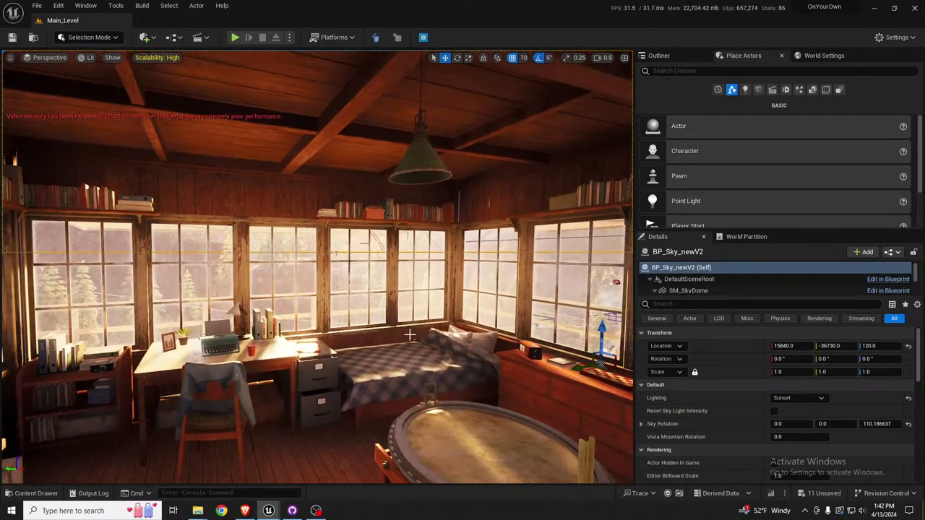
pyautogui.moveTo(409, 335); pyautogui.dragTo(468, 334, button='right')
pyautogui.press('s')
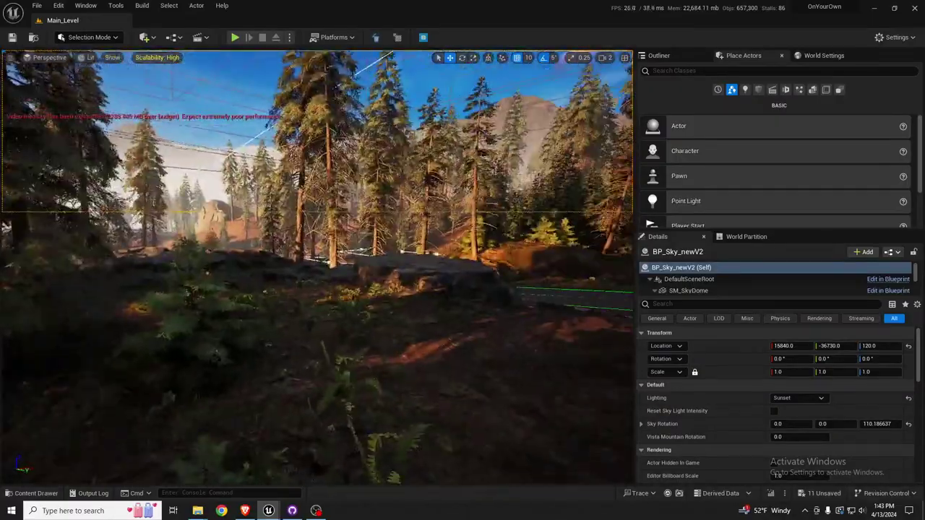
pyautogui.press('w')
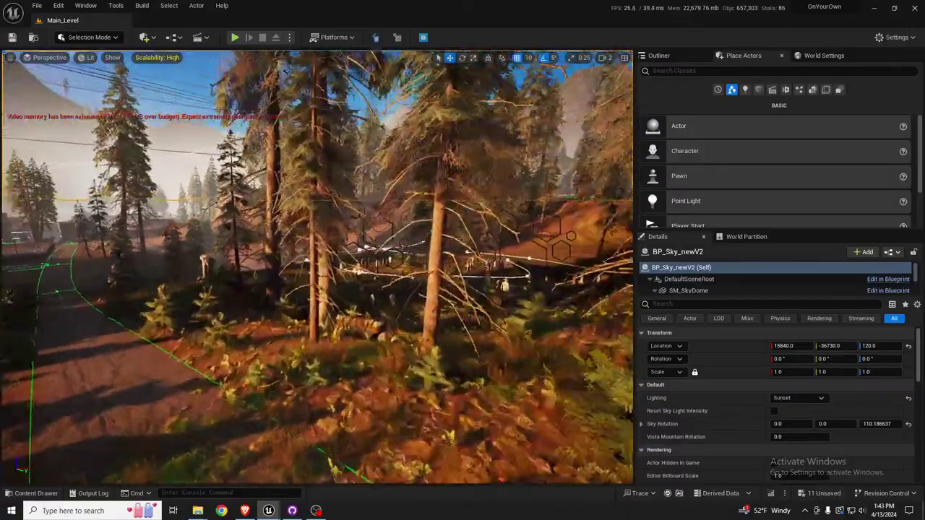
pyautogui.press('w')
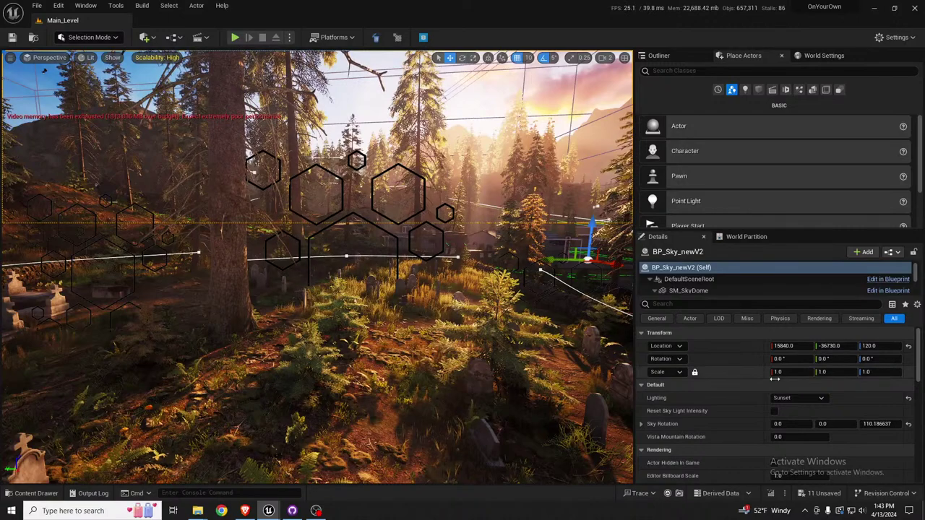
pyautogui.click(791, 398)
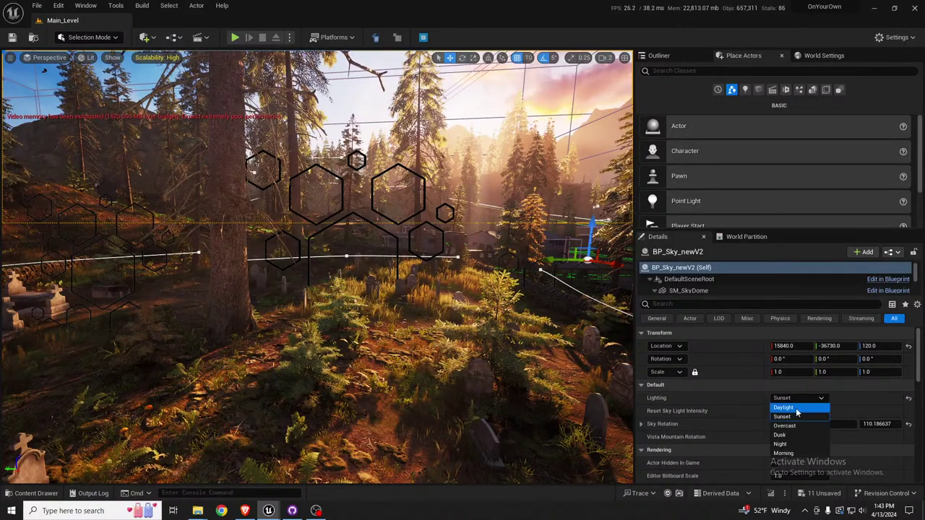
pyautogui.moveTo(449, 289); pyautogui.dragTo(550, 257, button='right')
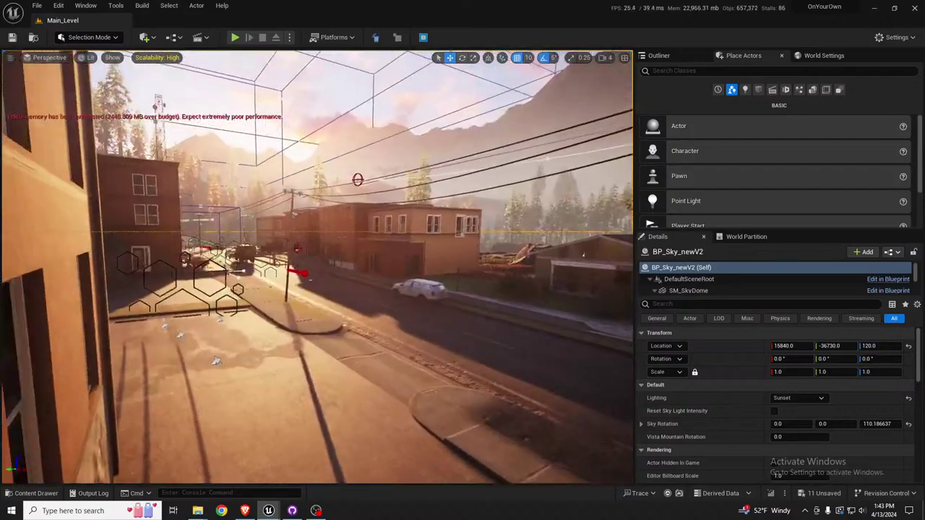
pyautogui.press('w')
pyautogui.moveTo(318, 268); pyautogui.dragTo(340, 282, button='right')
pyautogui.press('w')
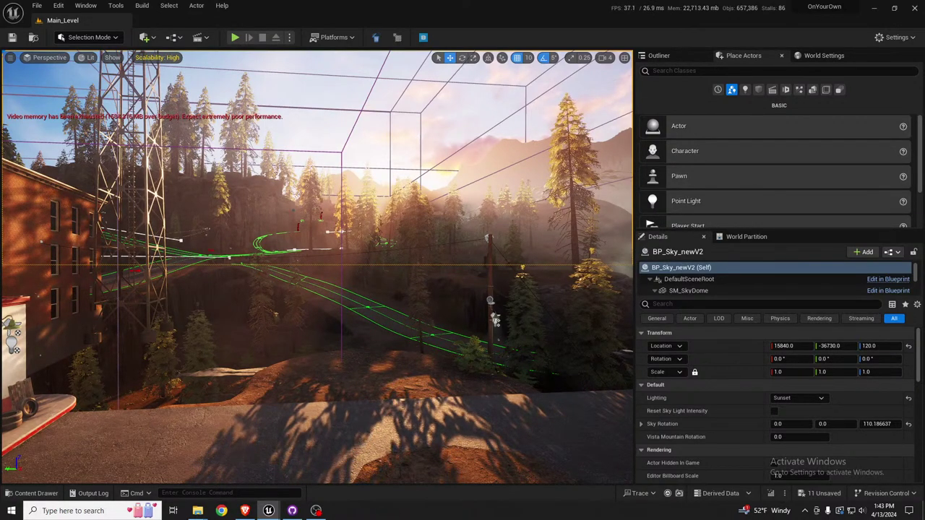
pyautogui.moveTo(297, 271)
pyautogui.mouseDown(button='right')
pyautogui.moveTo(216, 273)
pyautogui.moveTo(272, 262)
pyautogui.moveTo(256, 271)
pyautogui.moveTo(278, 270)
pyautogui.mouseUp(button='right')
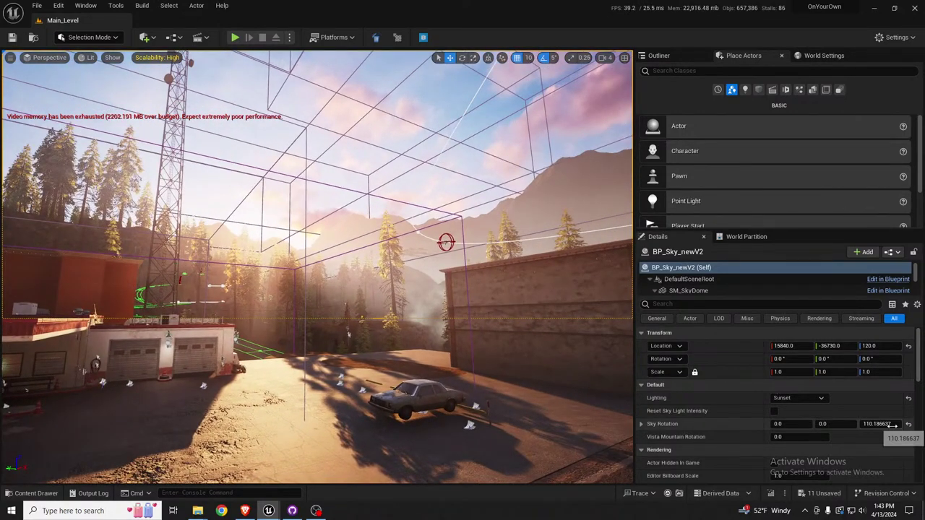
# Try a Z Sky Rotation of about 244.11 on the sky actor and settle on about 196.87.
pyautogui.moveTo(877, 424); pyautogui.dragTo(923, 423)
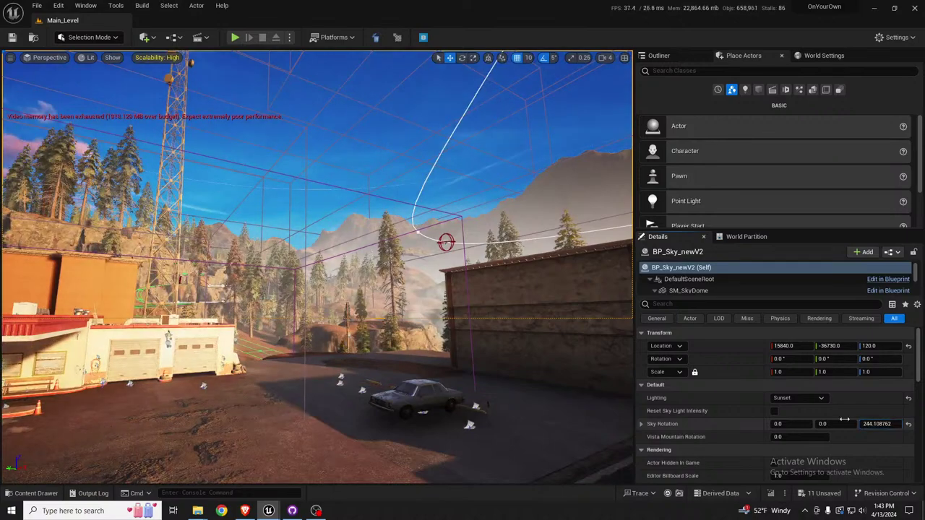
pyautogui.moveTo(419, 326); pyautogui.dragTo(615, 368, button='right')
pyautogui.press('e')
pyautogui.moveTo(322, 284); pyautogui.dragTo(314, 289, button='right')
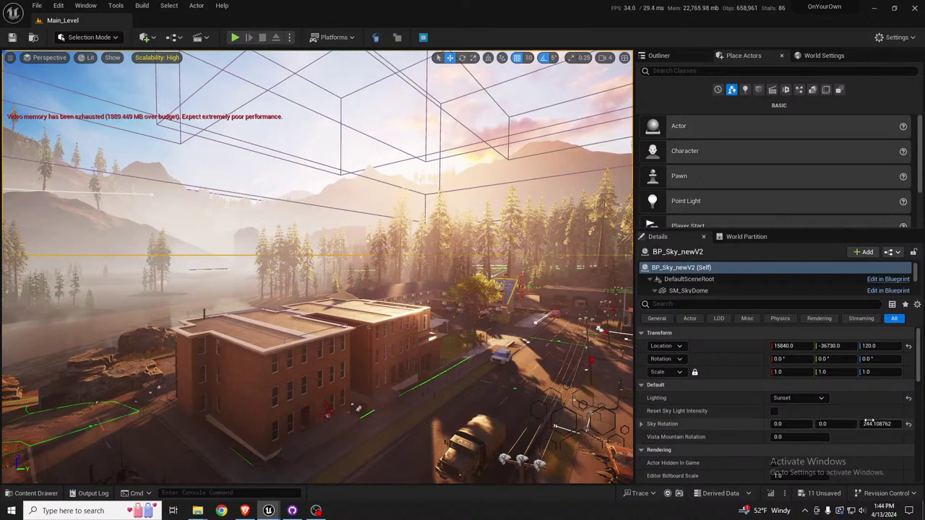
pyautogui.moveTo(856, 423)
pyautogui.mouseDown()
pyautogui.moveTo(882, 424)
pyautogui.moveTo(849, 424)
pyautogui.mouseUp()
# Inspect the town's buildings, the painted mural wall and the surrounding cliffs under the rotated sunset sky.
pyautogui.moveTo(357, 373); pyautogui.dragTo(237, 354, button='right')
pyautogui.press('w')
pyautogui.scroll(-3, 354, 405)
pyautogui.press('w')
pyautogui.press('a')
pyautogui.press('s')
pyautogui.press('s')
pyautogui.scroll(-3, 233, 349)
pyautogui.moveTo(318, 269); pyautogui.dragTo(133, 209, button='right')
pyautogui.press('w')
pyautogui.press('w')
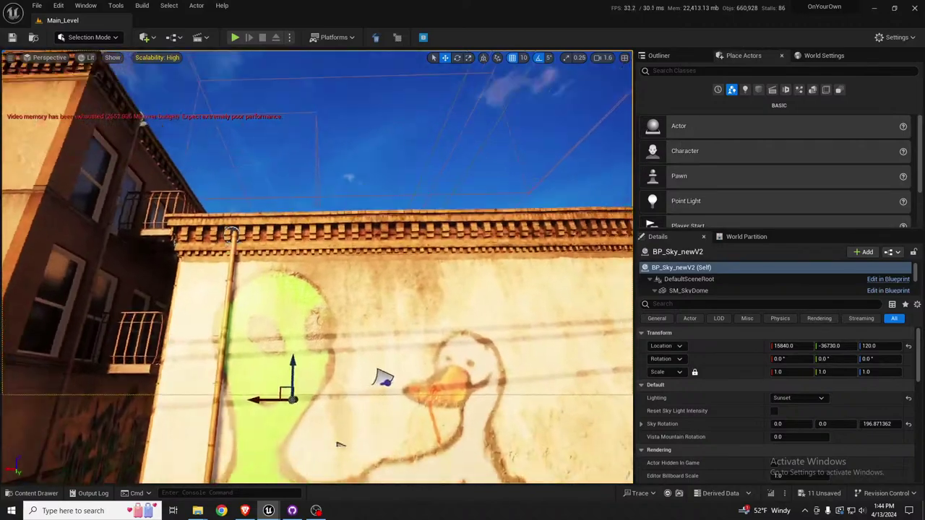
pyautogui.moveTo(340, 444); pyautogui.dragTo(348, 397, button='right')
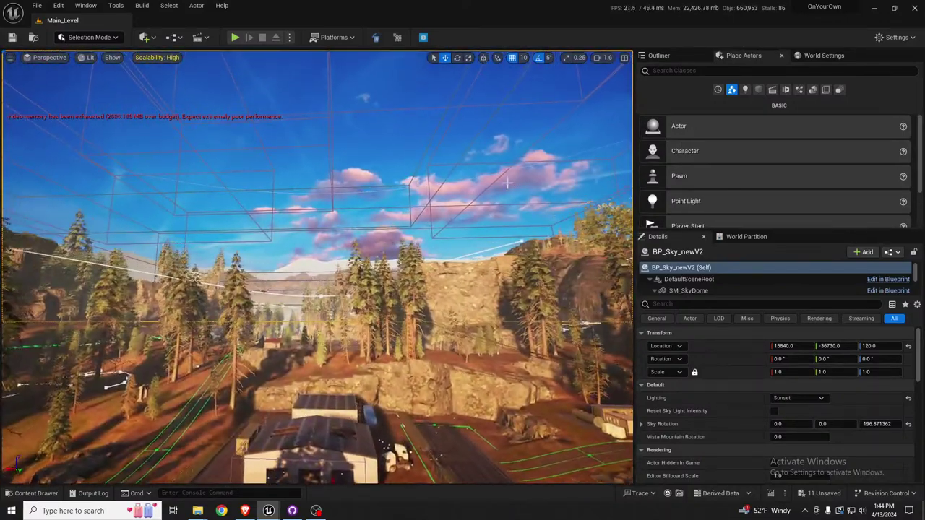
pyautogui.moveTo(508, 185); pyautogui.dragTo(507, 181, button='right')
# Adjust the camera speed and return to the lookout tower's cabin to examine its interior in the rotated sunset light.
pyautogui.click(602, 57)
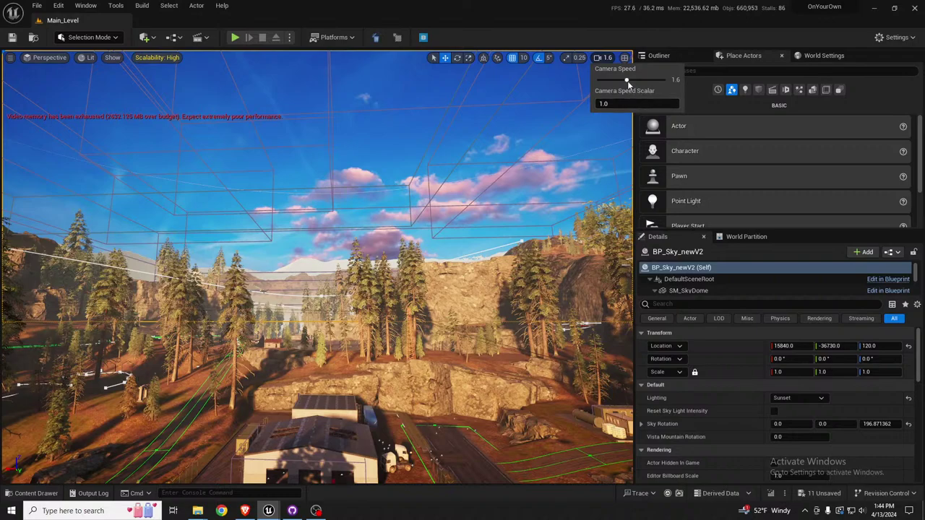
pyautogui.moveTo(627, 80); pyautogui.dragTo(613, 80)
pyautogui.moveTo(506, 184); pyautogui.dragTo(738, 232, button='right')
pyautogui.press('w')
pyautogui.scroll(5, 470, 219)
pyautogui.press('w')
pyautogui.press('w')
pyautogui.scroll(-2, 441, 196)
pyautogui.press('w')
pyautogui.press('s')
pyautogui.moveTo(387, 261); pyautogui.dragTo(396, 262, button='right')
pyautogui.moveTo(318, 267); pyautogui.dragTo(535, 263, button='right')
pyautogui.press('s')
pyautogui.moveTo(391, 263); pyautogui.dragTo(380, 262, button='right')
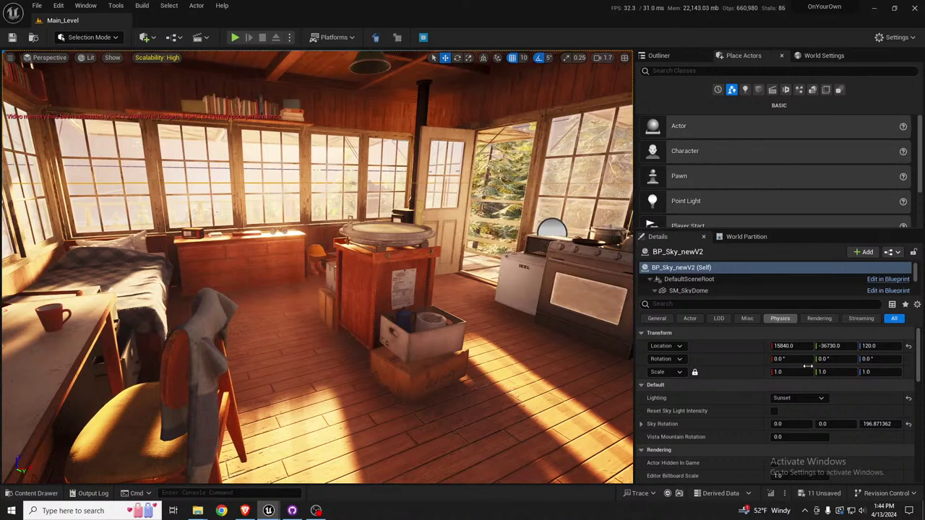
# Set the sky actor's Lighting back to Daylight and check the cabin's interior.
pyautogui.click(808, 398)
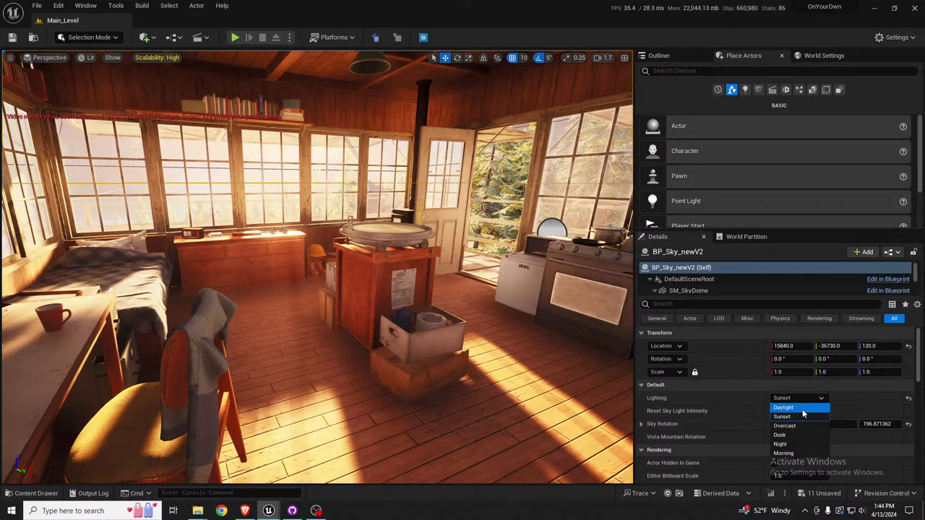
pyautogui.click(802, 408)
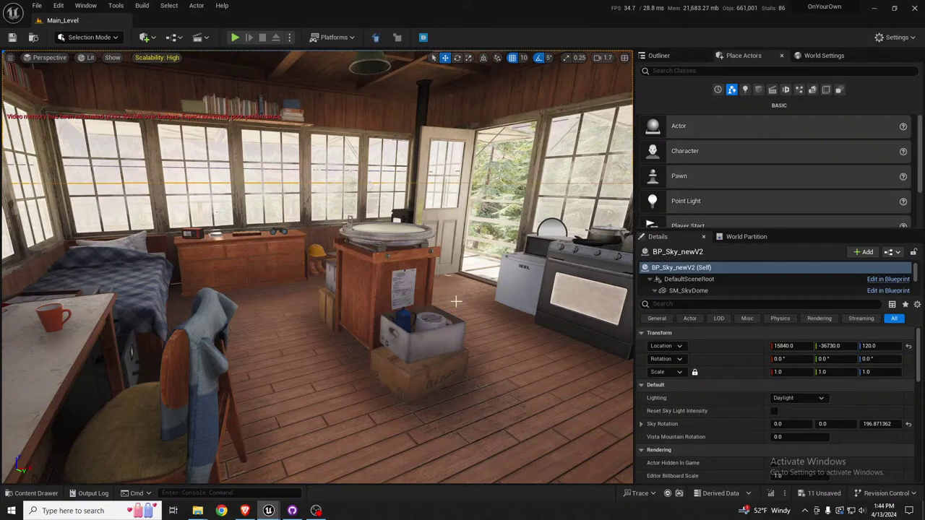
pyautogui.moveTo(460, 289); pyautogui.dragTo(475, 340, button='middle')
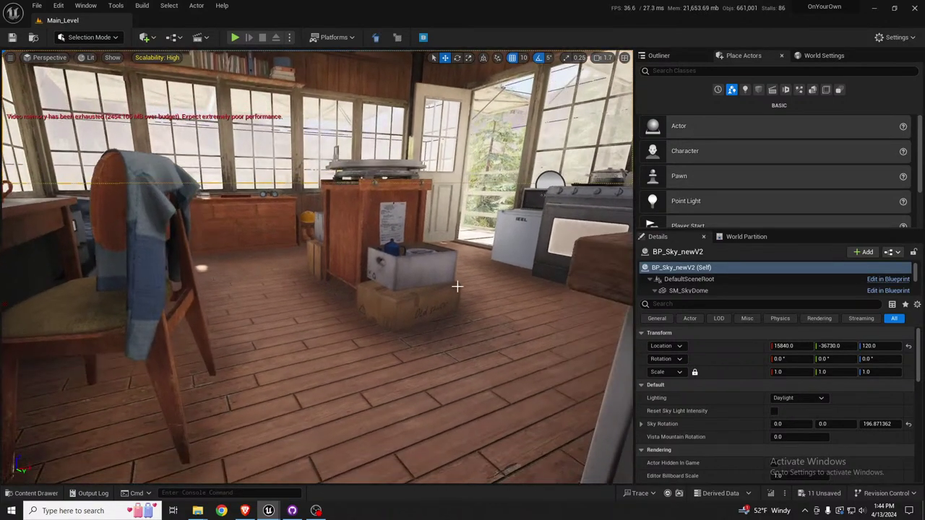
pyautogui.moveTo(458, 287)
pyautogui.mouseDown(button='right')
pyautogui.moveTo(506, 253)
pyautogui.moveTo(456, 288)
pyautogui.mouseUp(button='right')
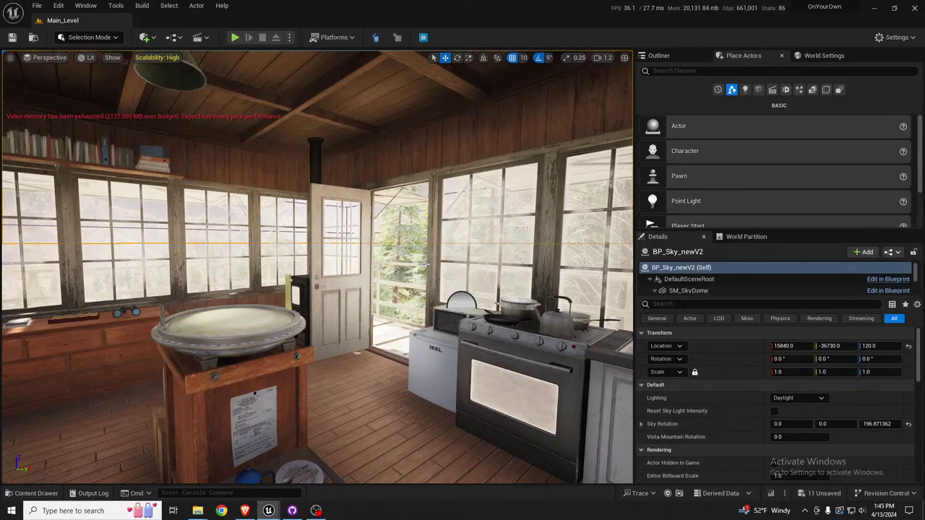
# Look around the cabin's interior in daylight, covering the desk, bed, shelves and windows.
pyautogui.moveTo(428, 264); pyautogui.dragTo(153, 253, button='right')
pyautogui.press('d')
pyautogui.scroll(-3, 275, 275)
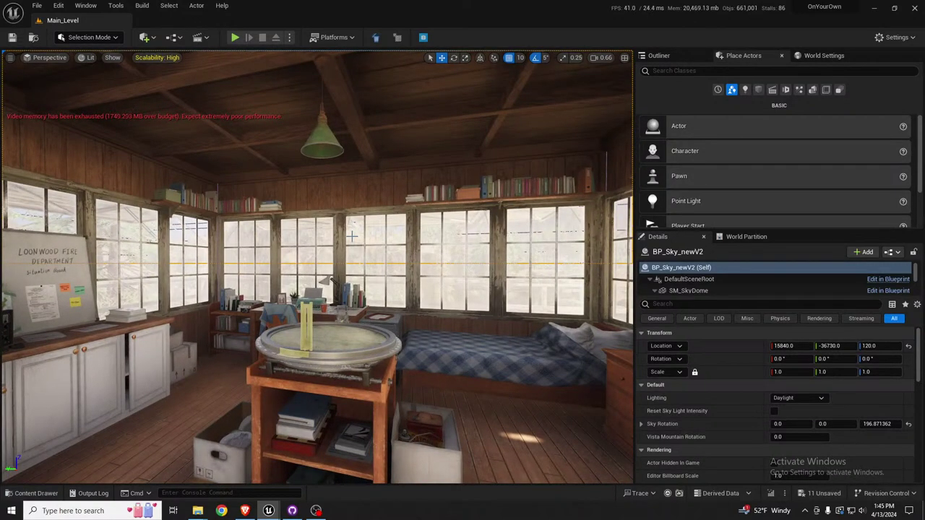
pyautogui.moveTo(352, 235); pyautogui.dragTo(375, 246, button='right')
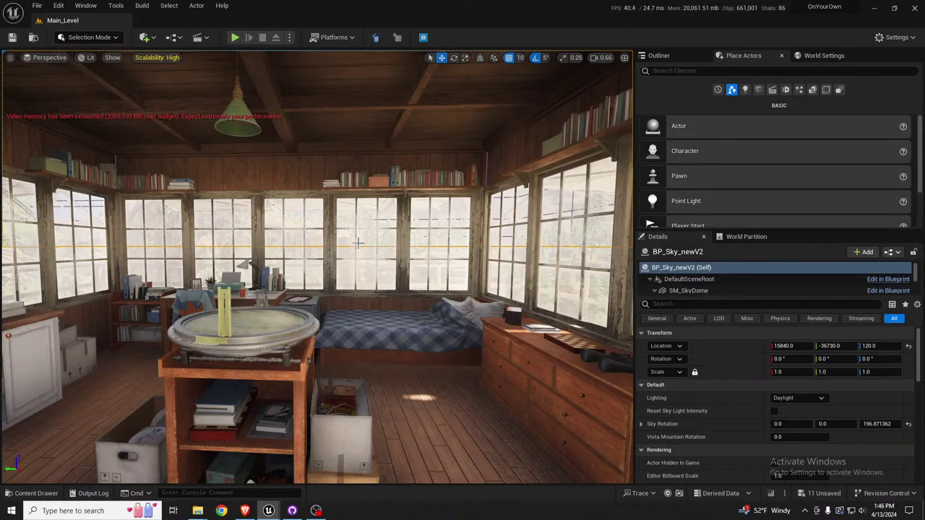
# Survey the rocky cliff, forest and road below the lookout tower in daylight and return to the cabin.
pyautogui.press('s')
pyautogui.moveTo(359, 244); pyautogui.dragTo(389, 305, button='right')
pyautogui.scroll(4, 425, 325)
pyautogui.press('w')
pyautogui.scroll(-2, 391, 311)
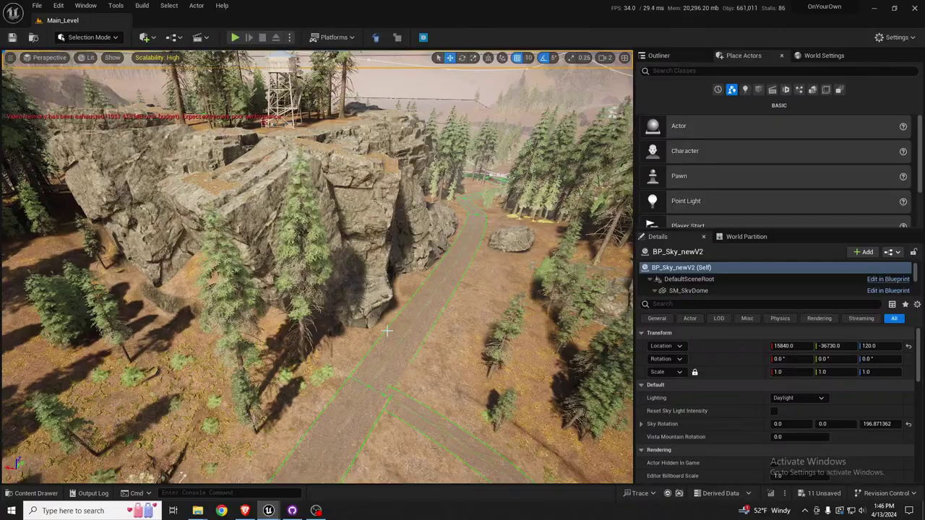
pyautogui.press('w')
pyautogui.moveTo(432, 252); pyautogui.dragTo(426, 310, button='right')
pyautogui.scroll(-1, 433, 325)
pyautogui.press('s')
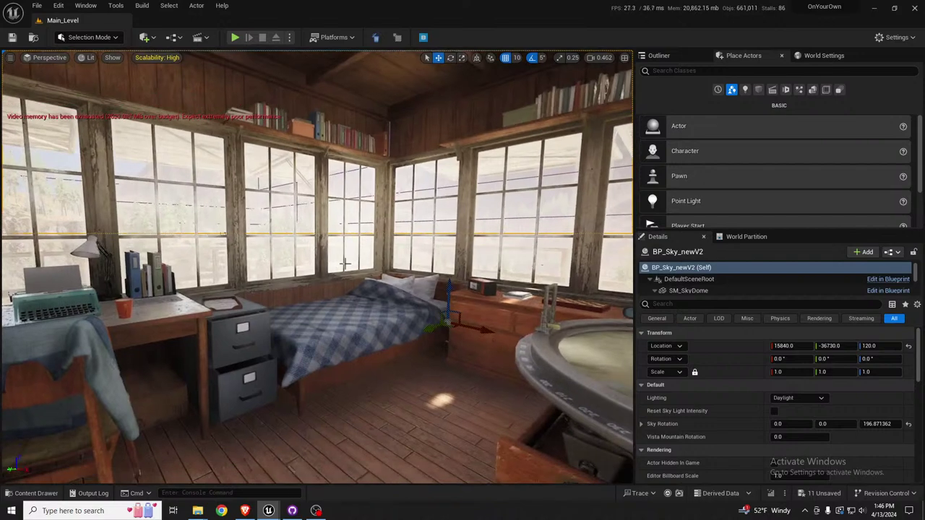
# Raise the lookout tower's interior level instance to a Z location of 6271.
pyautogui.click(340, 335)
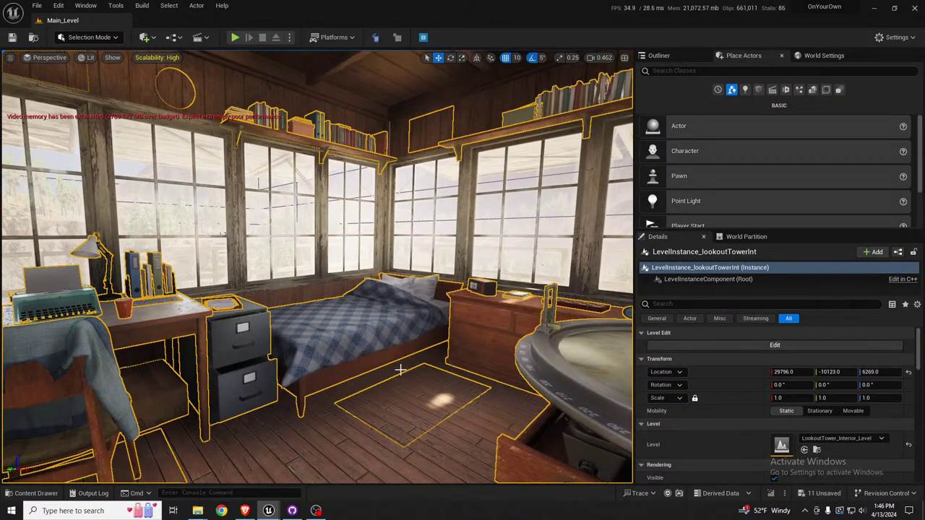
pyautogui.moveTo(340, 335); pyautogui.dragTo(560, 354, button='right')
pyautogui.press('s')
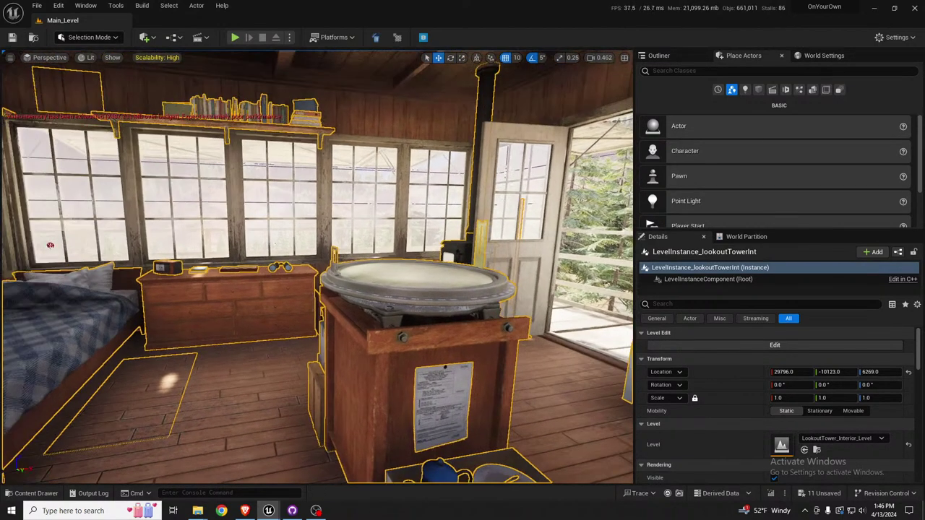
pyautogui.moveTo(318, 267); pyautogui.dragTo(256, 264, button='right')
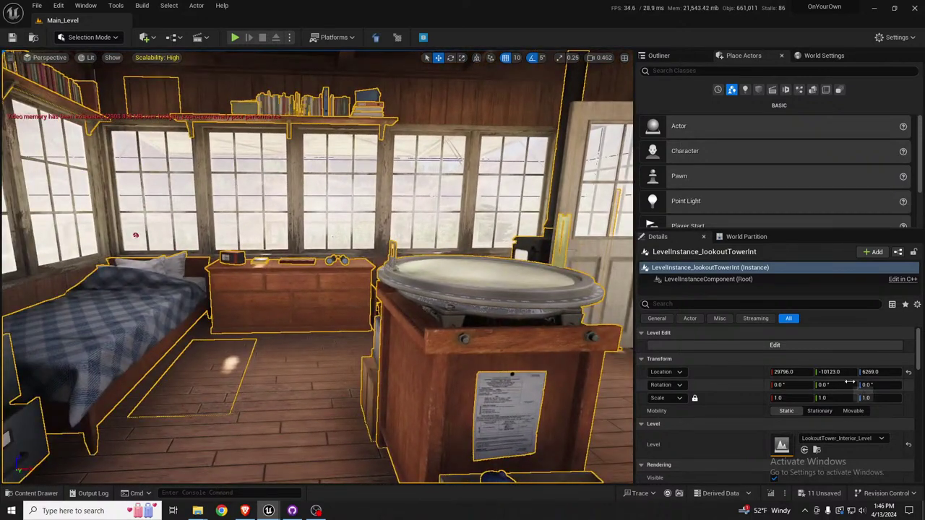
pyautogui.moveTo(869, 373); pyautogui.dragTo(871, 371)
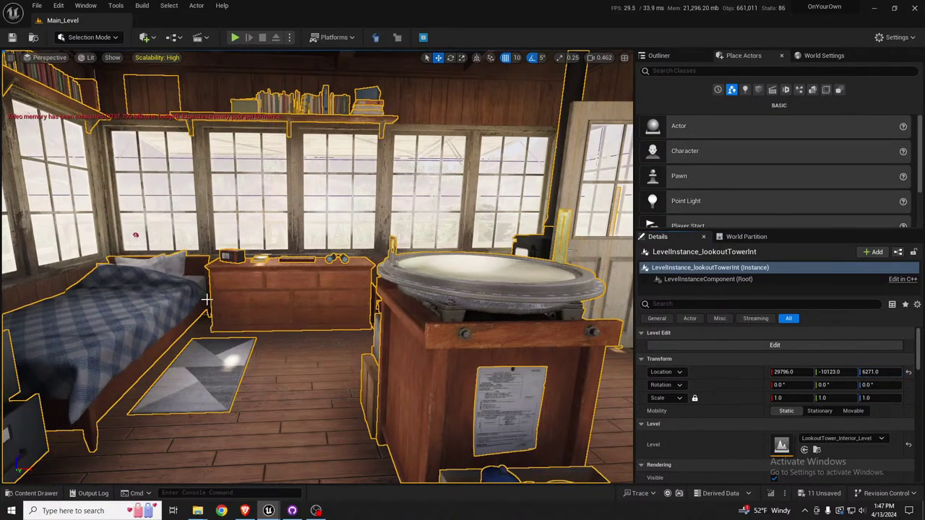
# Check the rugs and furniture around the cabin and open the interior level instance for editing.
pyautogui.press('q')
pyautogui.moveTo(207, 304); pyautogui.dragTo(207, 304, button='right')
pyautogui.press('s')
pyautogui.press('w')
pyautogui.press('s')
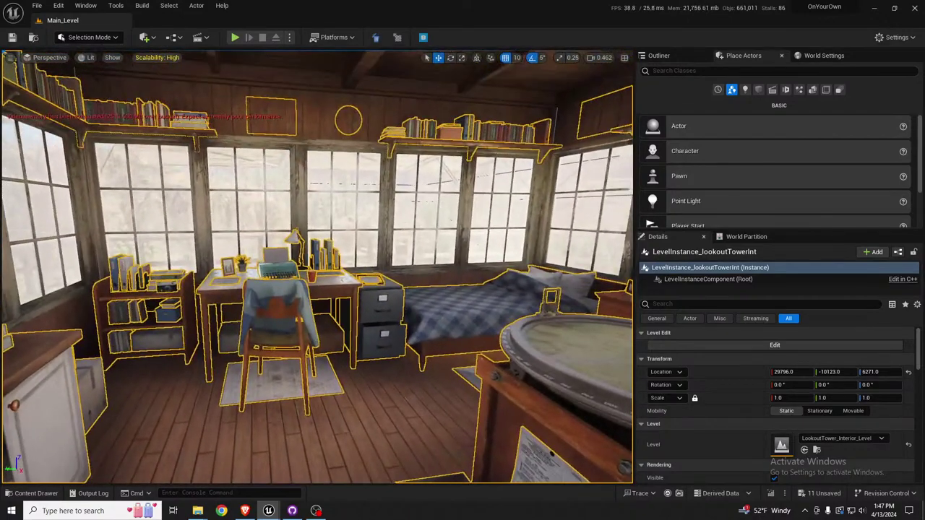
pyautogui.press('Escape')
pyautogui.click(400, 340)
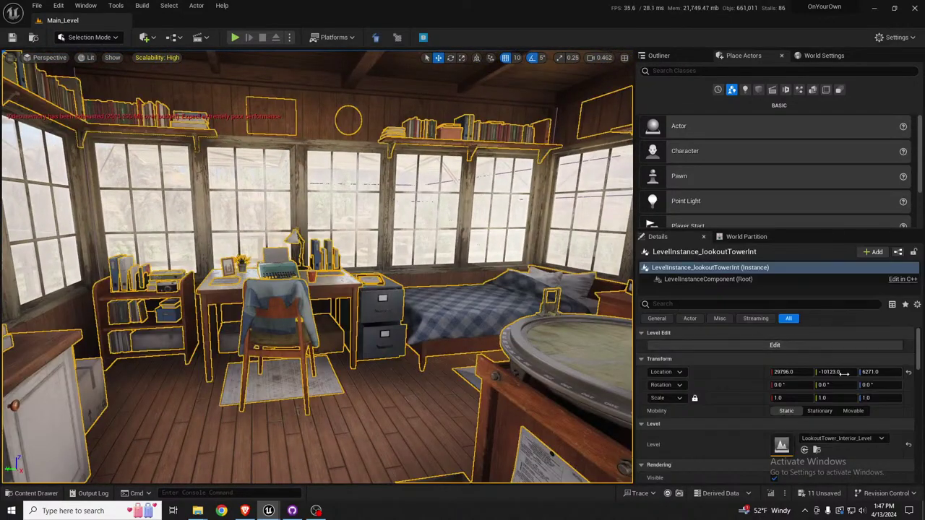
pyautogui.click(760, 346)
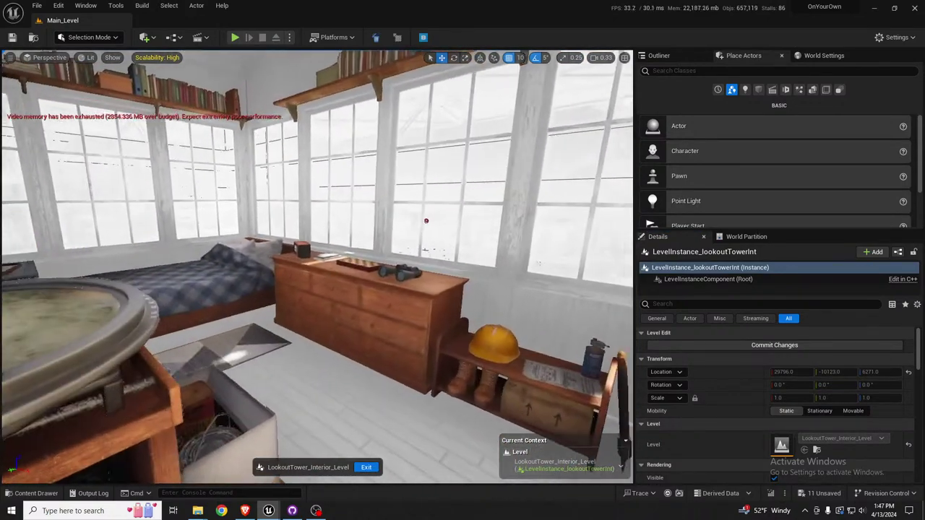
# Examine the binoculars and chessboard on the dresser and the furniture around the desk.
pyautogui.press('w')
pyautogui.moveTo(427, 221); pyautogui.dragTo(487, 215, button='right')
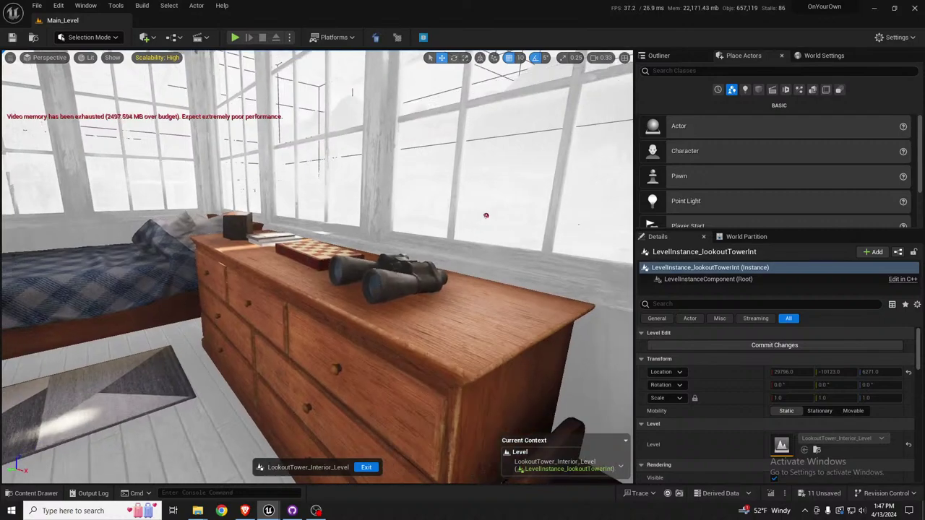
pyautogui.scroll(-4, 485, 215)
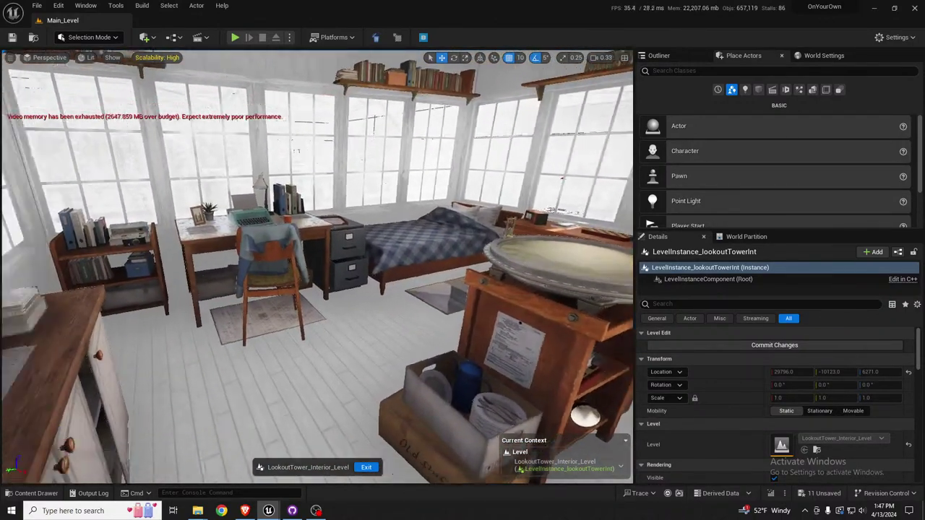
pyautogui.moveTo(486, 215); pyautogui.dragTo(502, 241, button='right')
pyautogui.press('w')
pyautogui.press('s')
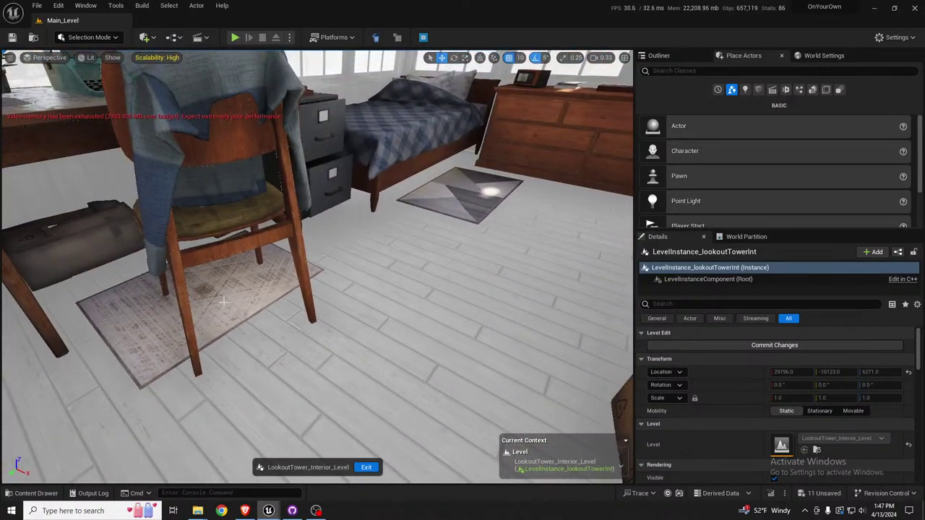
# Select and inspect the rug beside the bed and the rug under the desk chair.
pyautogui.click(224, 302)
pyautogui.click(455, 204)
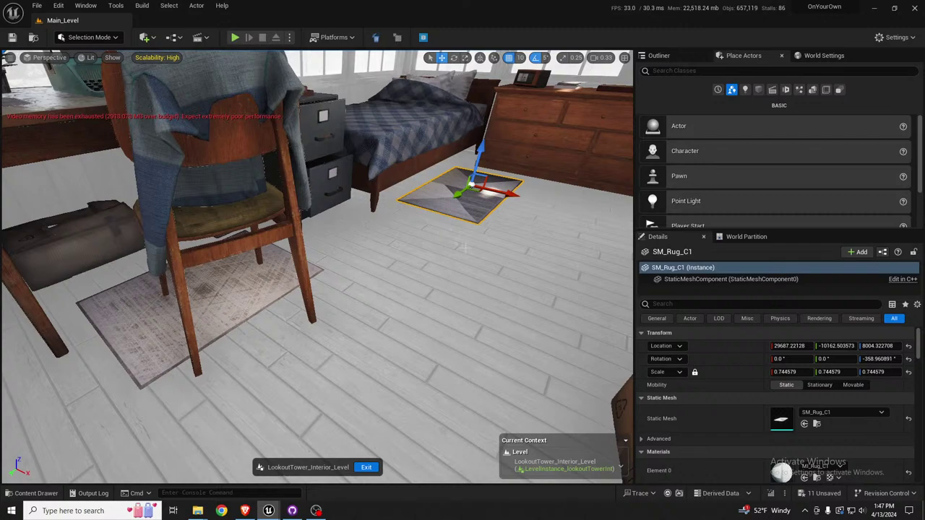
pyautogui.click(249, 299)
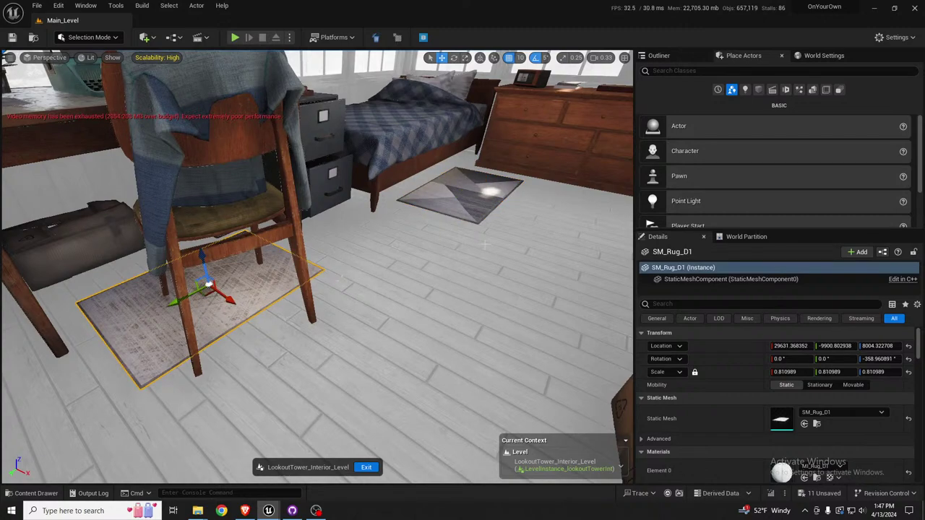
pyautogui.press('s')
pyautogui.moveTo(463, 210); pyautogui.dragTo(365, 217, button='right')
pyautogui.press('d')
pyautogui.moveTo(365, 292); pyautogui.dragTo(381, 297, button='right')
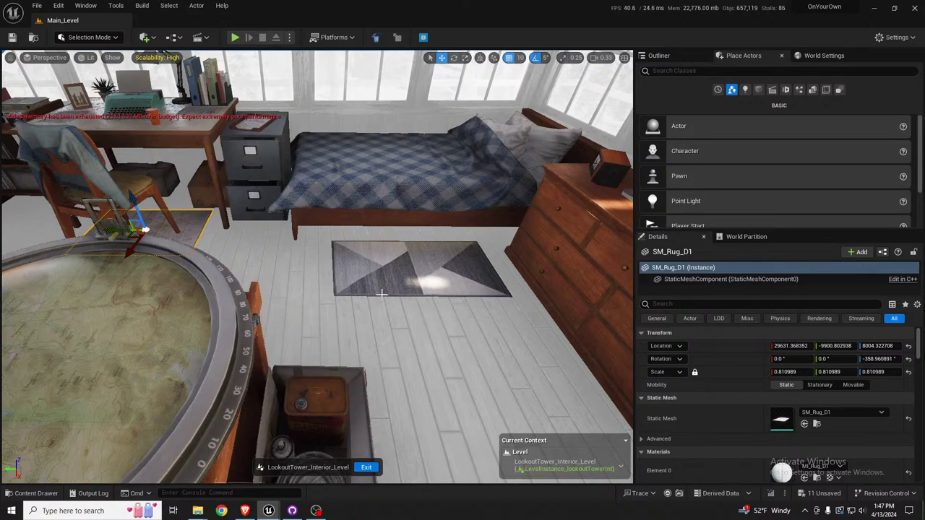
pyautogui.moveTo(381, 295); pyautogui.dragTo(304, 253, button='right')
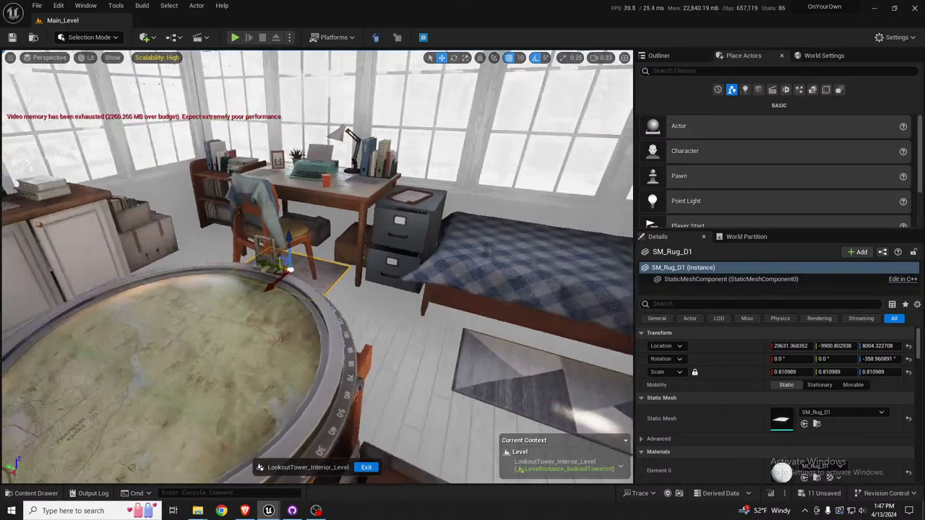
# Select the fire department situation board and examine its lettering, sticky notes, pinned document and maps up close.
pyautogui.moveTo(318, 289); pyautogui.dragTo(108, 249, button='right')
pyautogui.press('w')
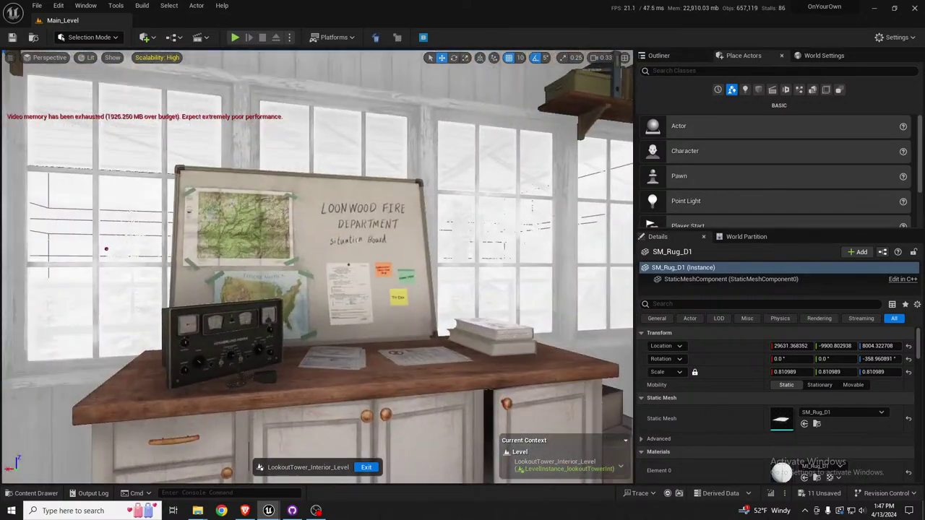
pyautogui.click(382, 294)
pyautogui.press('a')
pyautogui.moveTo(382, 294); pyautogui.dragTo(538, 291, button='right')
pyautogui.press('w')
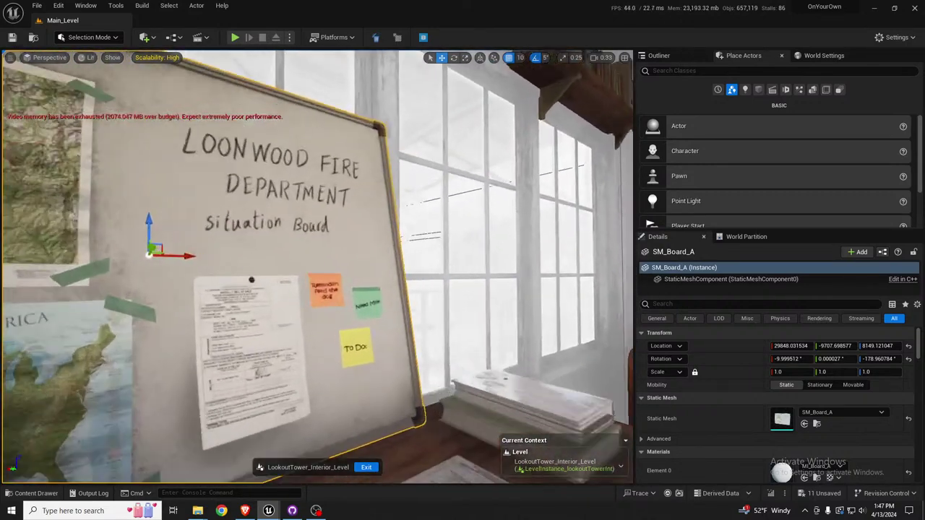
pyautogui.moveTo(307, 247); pyautogui.dragTo(318, 248, button='right')
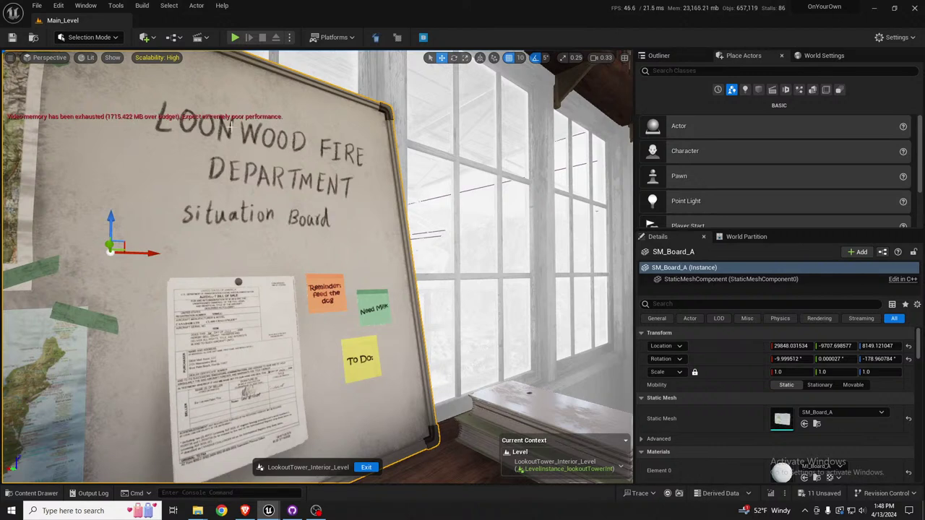
pyautogui.press('s')
pyautogui.moveTo(328, 192); pyautogui.dragTo(274, 206, button='right')
pyautogui.press('w')
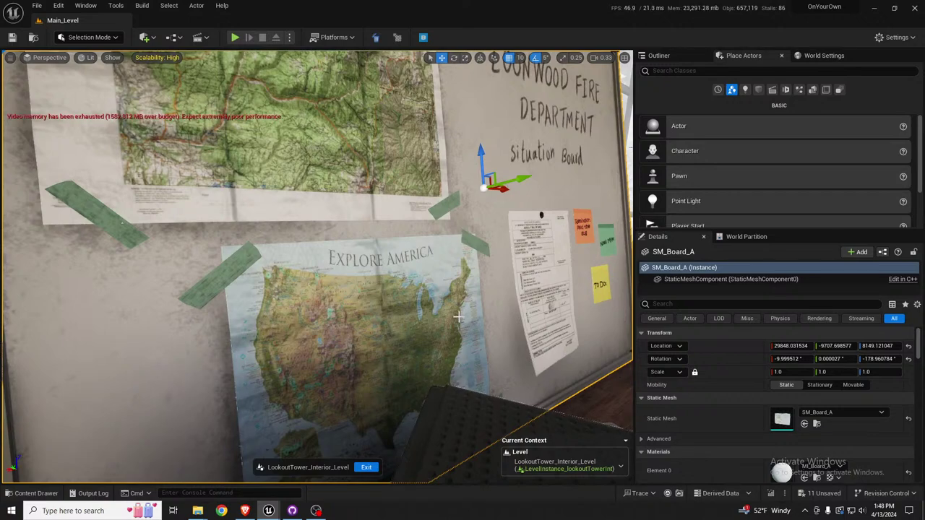
# Inspect the cabinet beneath the situation board and select the papers lying on its top.
pyautogui.press('s')
pyautogui.moveTo(436, 338); pyautogui.dragTo(430, 390, button='right')
pyautogui.scroll(-1, 420, 345)
pyautogui.press('d')
pyautogui.press('s')
pyautogui.press('a')
pyautogui.moveTo(428, 337); pyautogui.dragTo(423, 336, button='right')
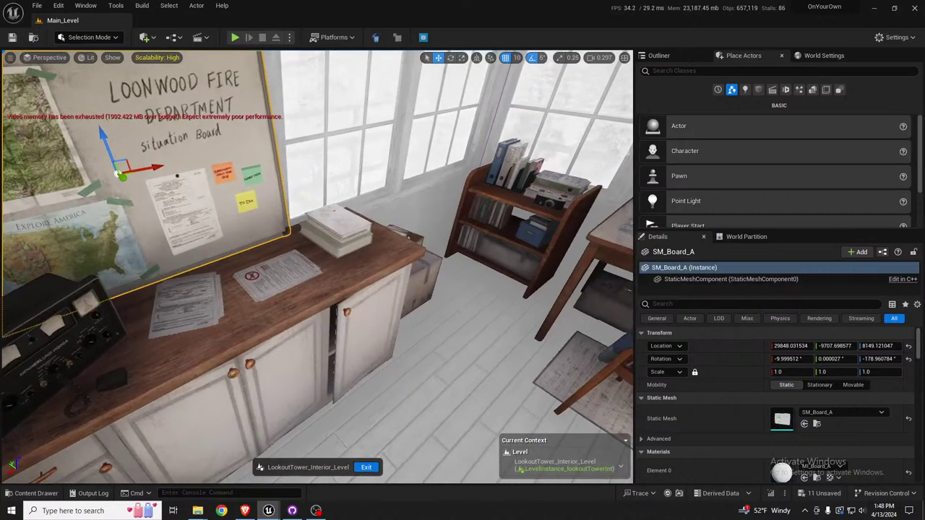
pyautogui.click(285, 273)
pyautogui.click(194, 293)
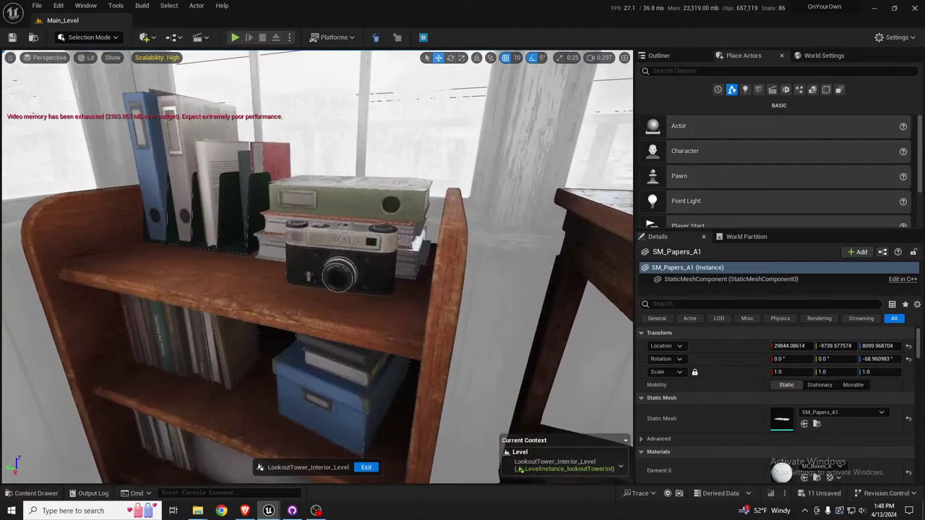
# Select the old camera on the bookshelf, the wood stove and the radio on the dresser to inspect them.
pyautogui.click(368, 290)
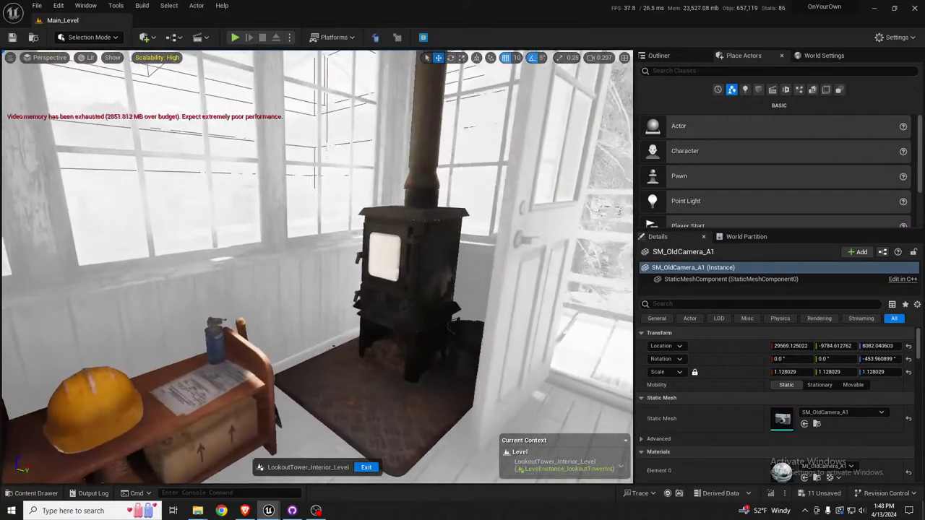
pyautogui.click(409, 305)
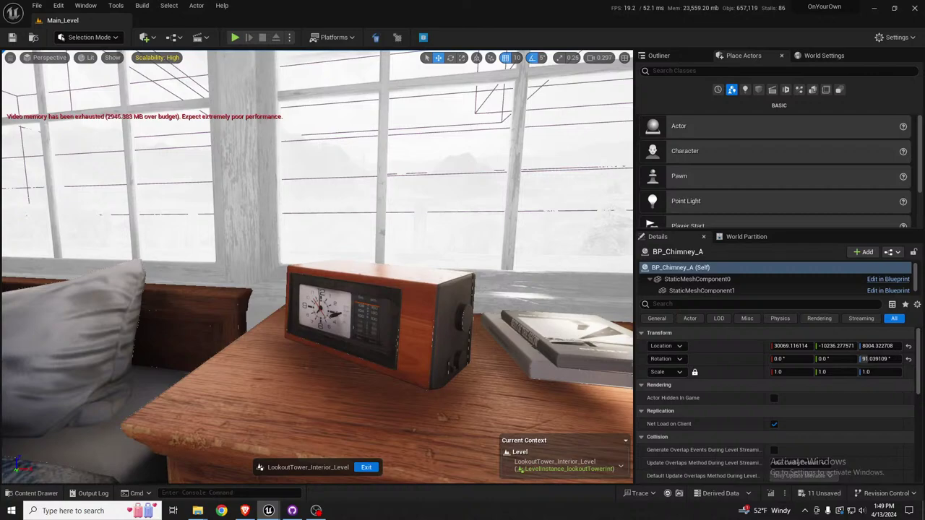
pyautogui.click(420, 329)
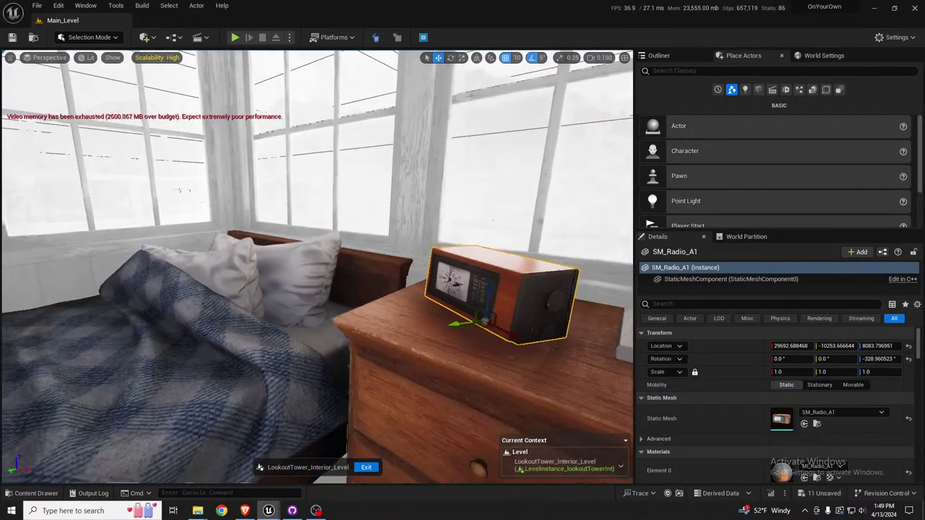
# Inspect the desk and file cabinet and select the cardboard boxes stored under the desk.
pyautogui.moveTo(419, 329); pyautogui.dragTo(181, 345, button='right')
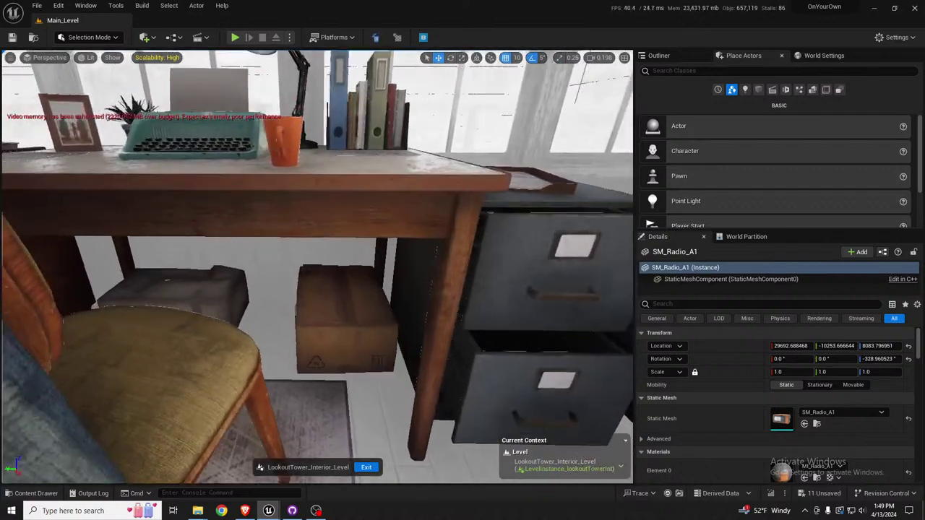
pyautogui.moveTo(169, 296); pyautogui.dragTo(166, 296, button='right')
pyautogui.click(365, 313)
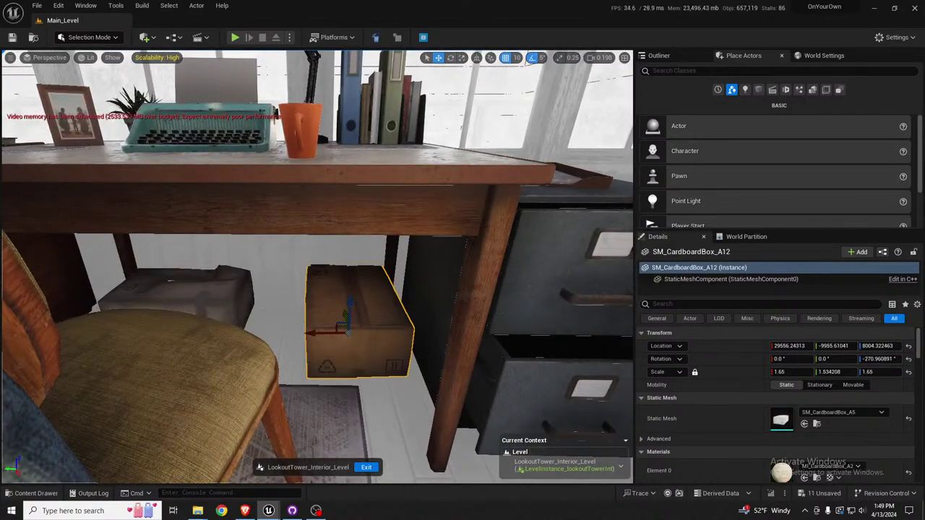
pyautogui.click(246, 311)
pyautogui.press('s')
pyautogui.moveTo(365, 318); pyautogui.dragTo(469, 309, button='right')
pyautogui.press('w')
pyautogui.press('d')
# Select the desk chair with the draped cloth and review its static mesh and material slots.
pyautogui.click(411, 302)
pyautogui.press('s')
pyautogui.press('a')
pyautogui.moveTo(396, 304); pyautogui.dragTo(391, 304, button='right')
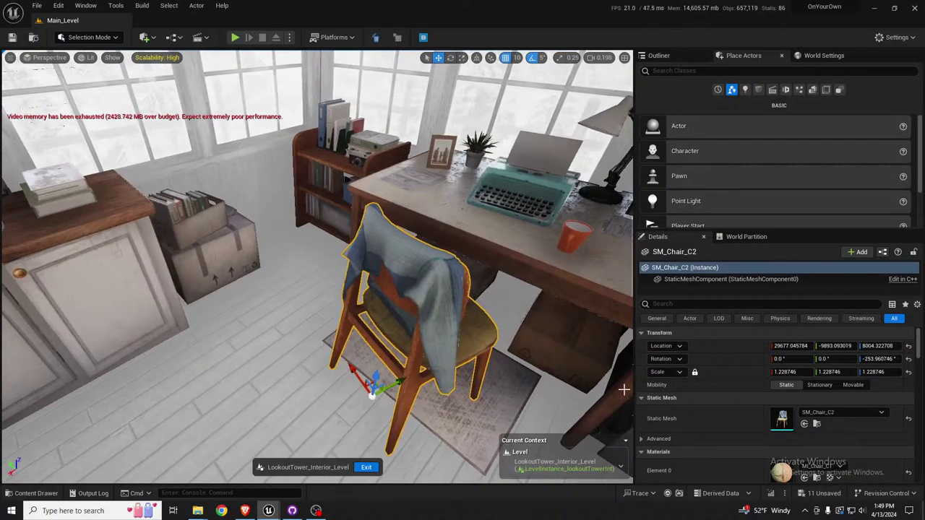
pyautogui.scroll(-3, 693, 386)
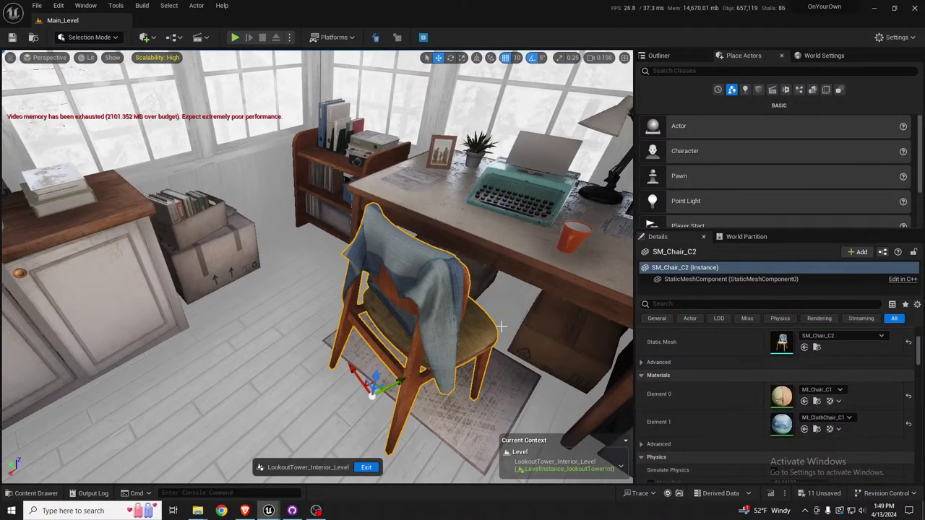
# Examine the kitchen stove with its pots, pan and kettle and the microwave beside it.
pyautogui.press('d')
pyautogui.moveTo(396, 289); pyautogui.dragTo(224, 260, button='right')
pyautogui.press('w')
pyautogui.press('s')
pyautogui.press('a')
pyautogui.press('s')
pyautogui.press('w')
pyautogui.moveTo(160, 235); pyautogui.dragTo(11, 265, button='right')
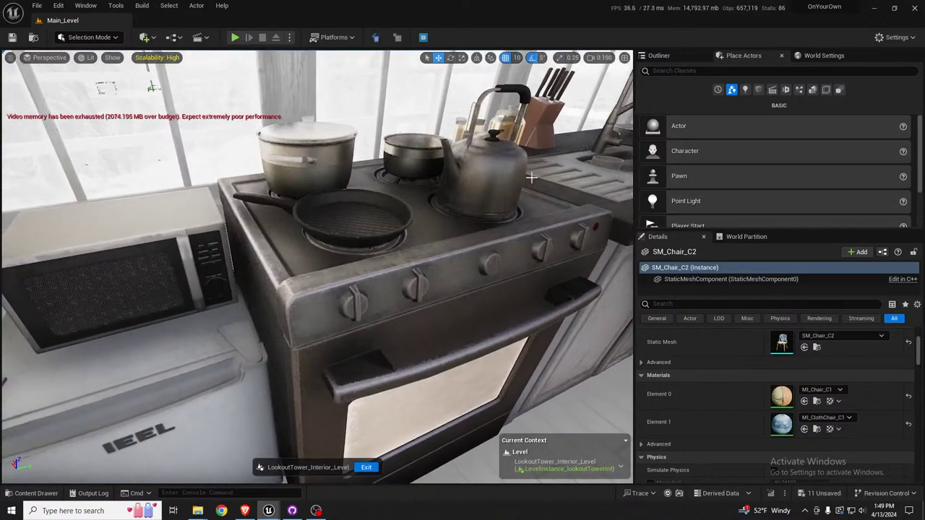
# Select the small fridge under the microwave and inspect it up close.
pyautogui.moveTo(415, 216); pyautogui.dragTo(329, 222, button='right')
pyautogui.moveTo(318, 267)
pyautogui.mouseDown(button='right')
pyautogui.moveTo(393, 271)
pyautogui.moveTo(310, 267)
pyautogui.mouseUp(button='right')
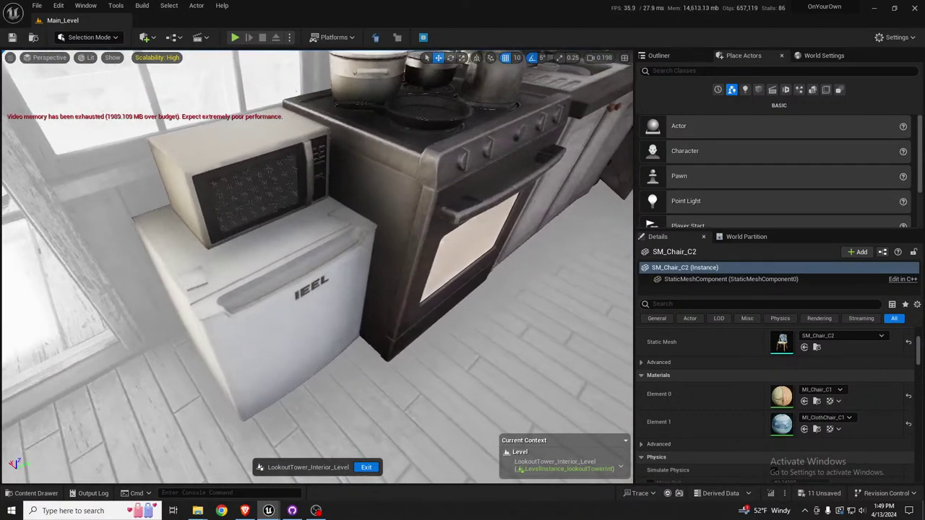
pyautogui.click(294, 268)
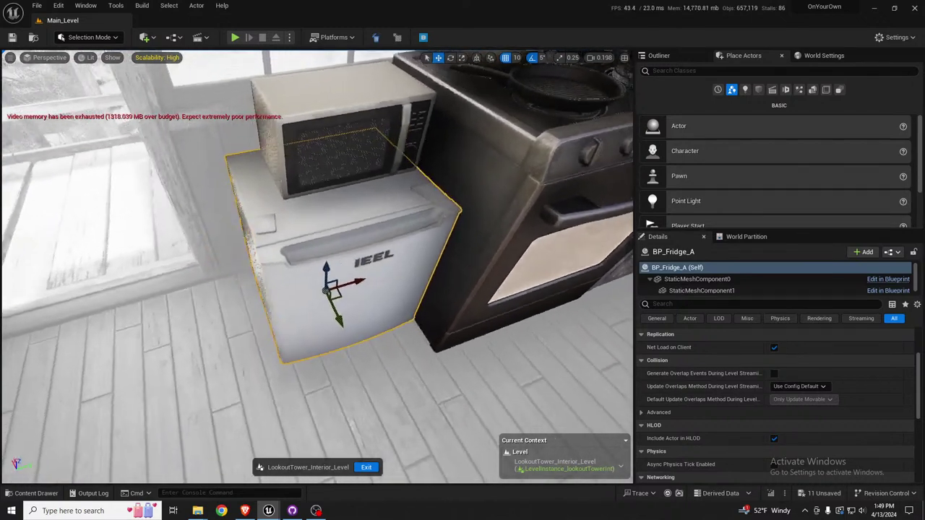
pyautogui.moveTo(295, 268); pyautogui.dragTo(322, 275, button='right')
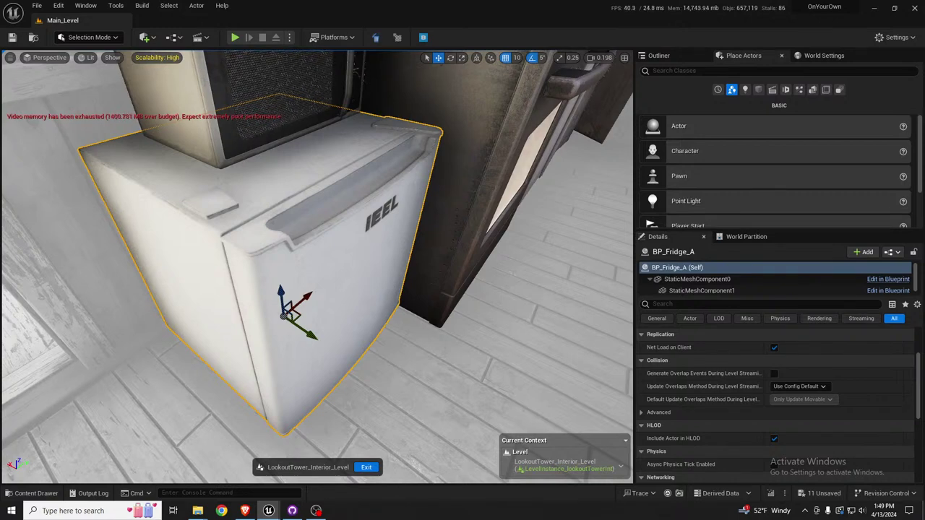
# Look over the small fridge, microwave and stove, and the forest landscape outside the tower.
pyautogui.moveTo(322, 274); pyautogui.dragTo(278, 272, button='right')
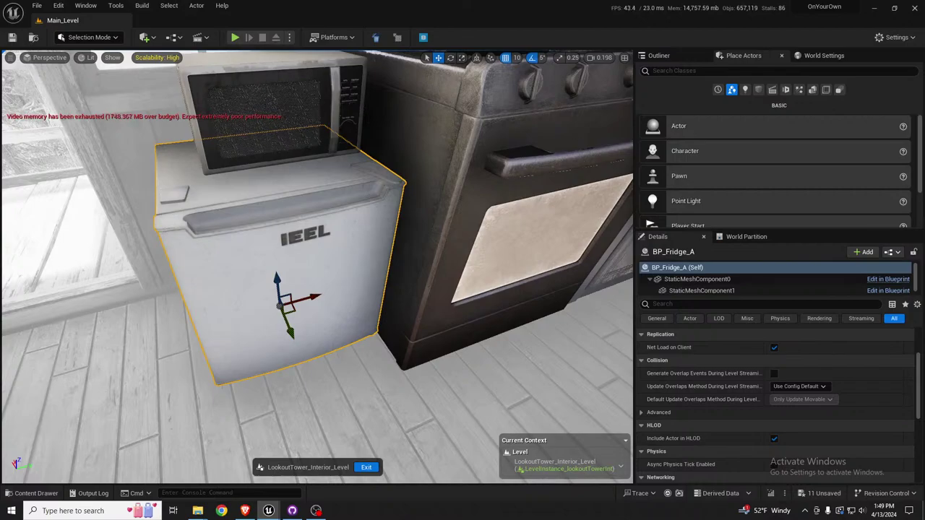
pyautogui.moveTo(319, 268); pyautogui.dragTo(333, 235, button='right')
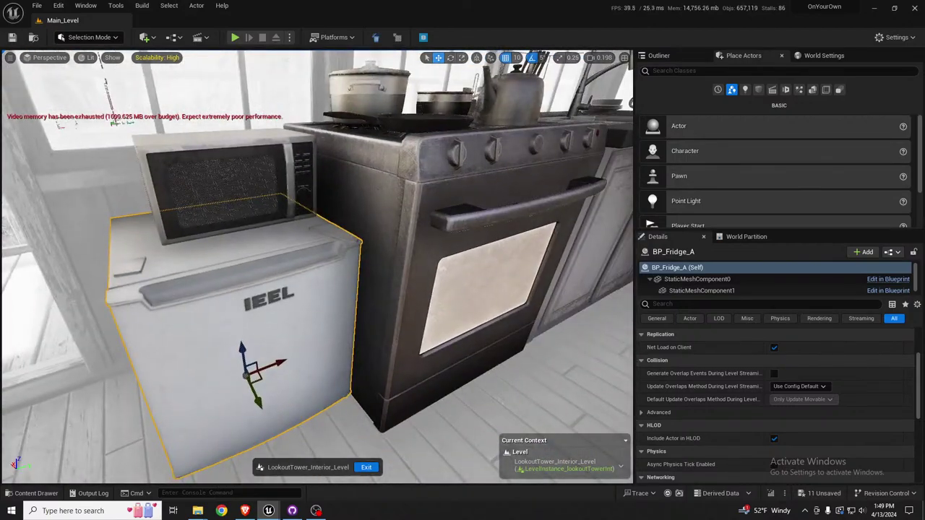
pyautogui.moveTo(318, 268); pyautogui.dragTo(51, 309, button='right')
pyautogui.press('w')
pyautogui.press('d')
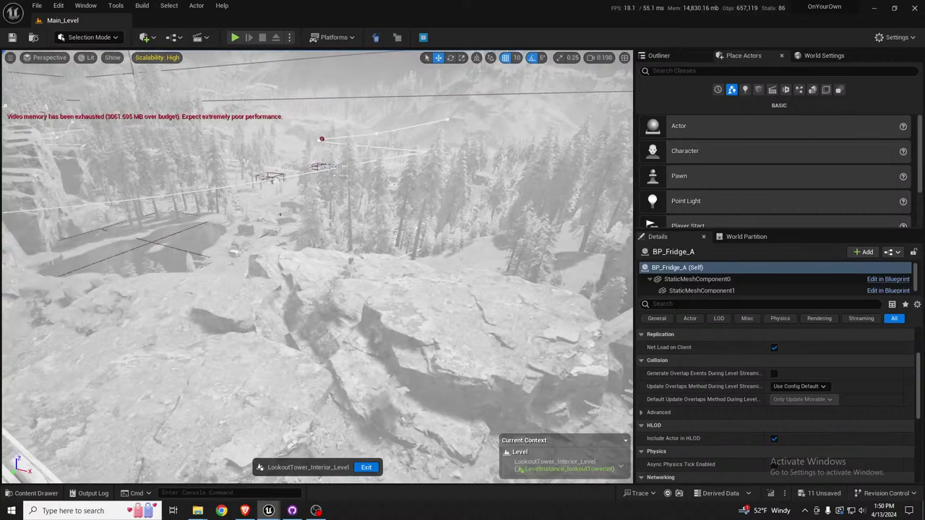
# Select the stacked plates and the fork in the box of dishes and review their static meshes and materials.
pyautogui.moveTo(279, 245)
pyautogui.mouseDown(button='right')
pyautogui.moveTo(264, 203)
pyautogui.moveTo(279, 243)
pyautogui.moveTo(263, 246)
pyautogui.mouseUp(button='right')
pyautogui.press('s')
pyautogui.press('a')
pyautogui.moveTo(251, 209); pyautogui.dragTo(321, 253, button='right')
pyautogui.click(355, 282)
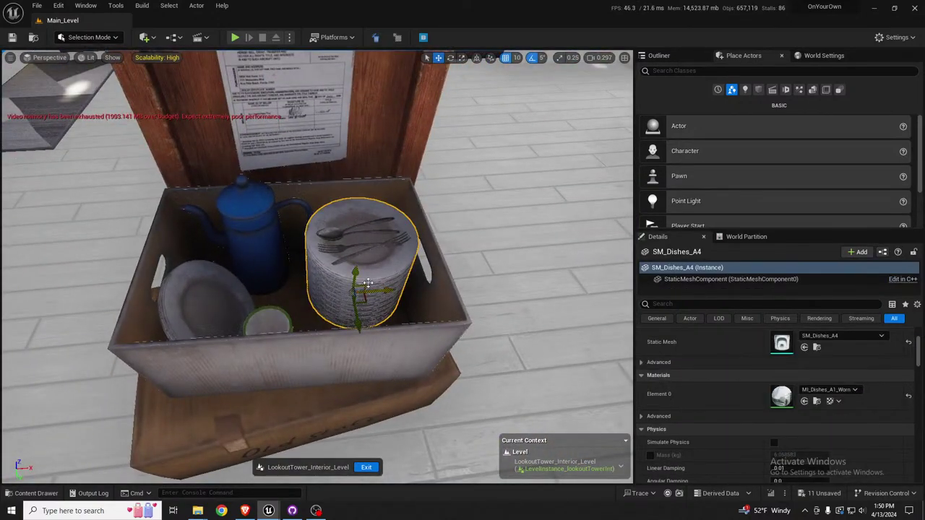
pyautogui.scroll(4, 783, 397)
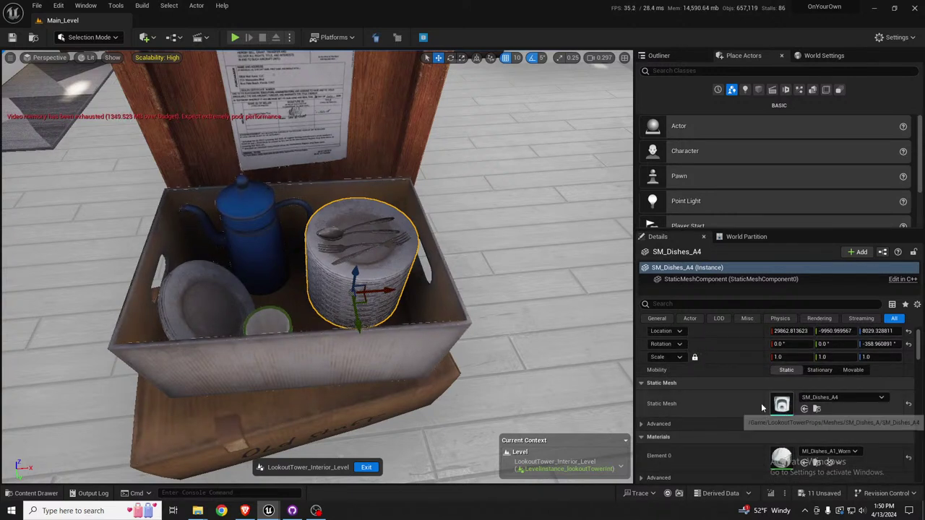
pyautogui.click(370, 249)
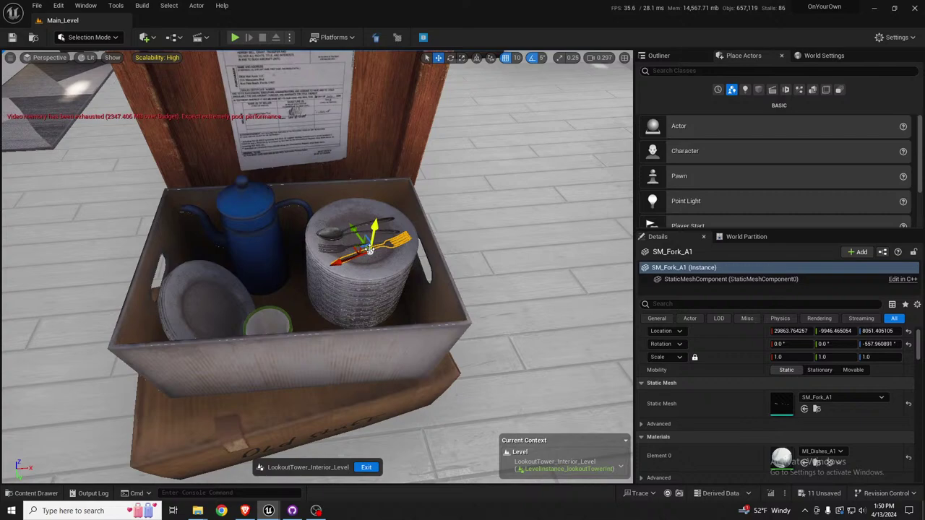
pyautogui.click(348, 245)
# Examine the wooden fire meter stand and its circular map up close from above and from the side.
pyautogui.press('w')
pyautogui.moveTo(348, 245); pyautogui.dragTo(479, 220, button='right')
pyautogui.scroll(-2, 348, 252)
pyautogui.press('s')
pyautogui.press('s')
pyautogui.press('a')
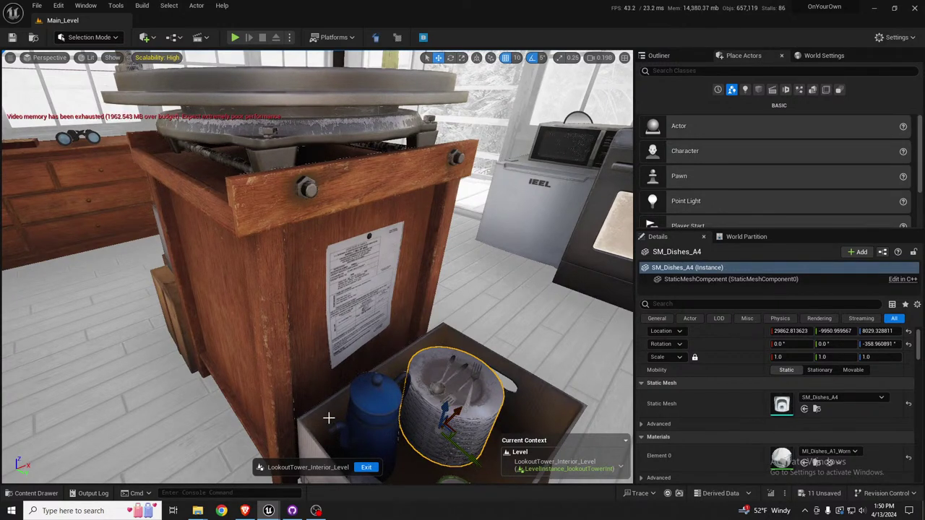
pyautogui.moveTo(477, 412); pyautogui.dragTo(627, 447, button='right')
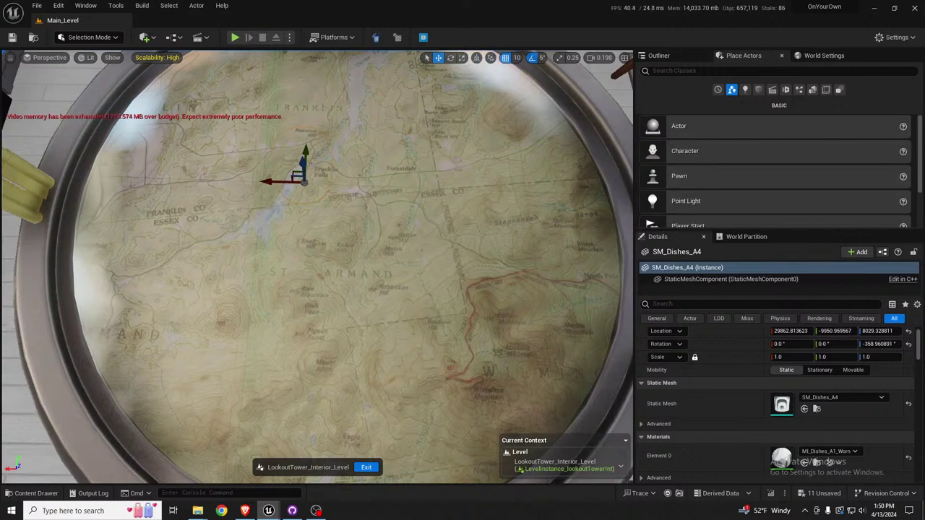
pyautogui.moveTo(463, 397); pyautogui.dragTo(463, 403, button='right')
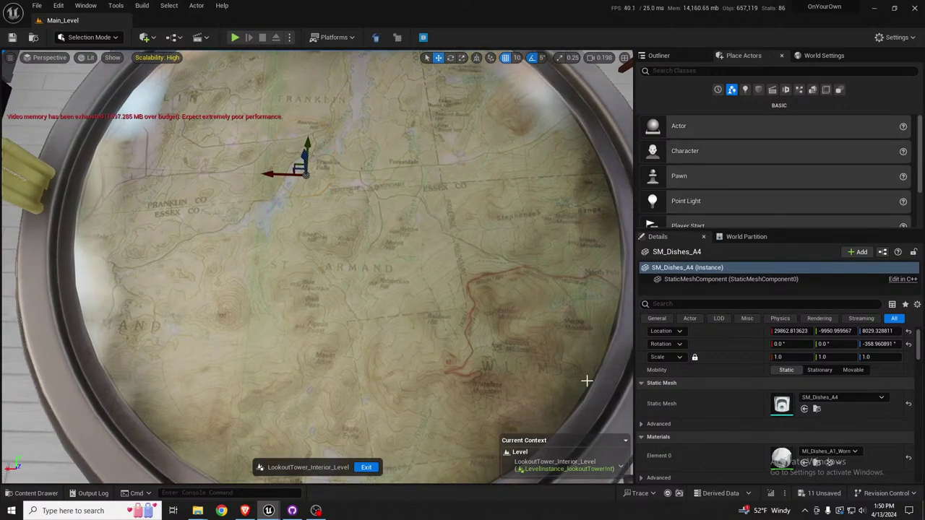
pyautogui.moveTo(386, 336); pyautogui.dragTo(379, 364, button='right')
pyautogui.press('s')
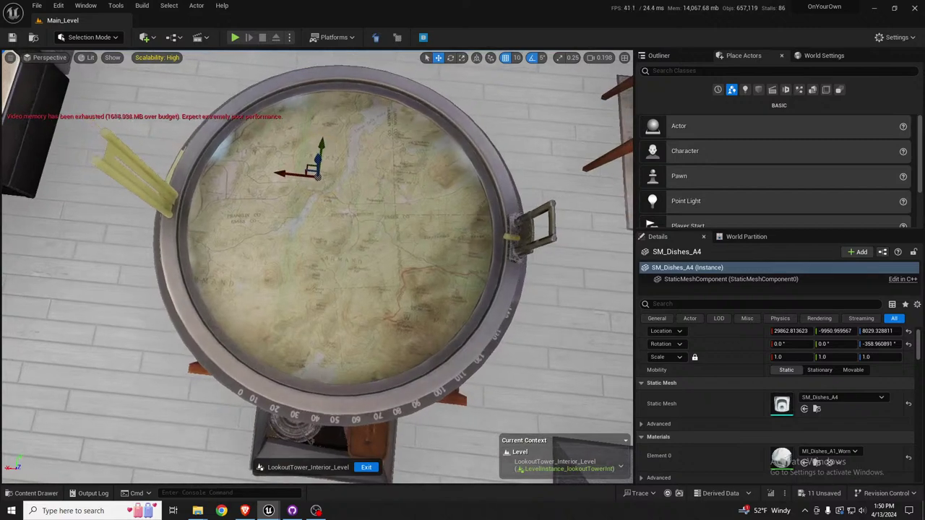
pyautogui.press('w')
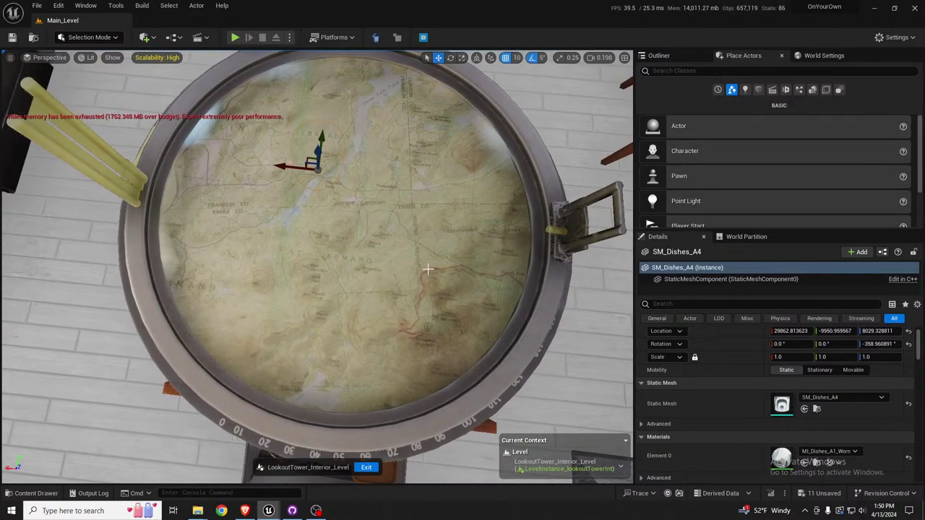
pyautogui.moveTo(378, 256); pyautogui.dragTo(378, 256, button='right')
pyautogui.moveTo(382, 179); pyautogui.dragTo(382, 179, button='right')
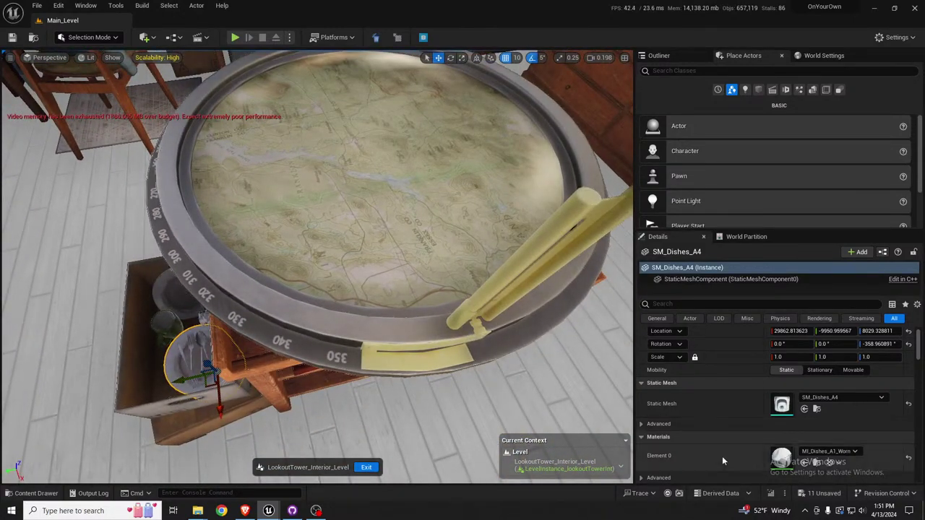
# Select the fire meter and review its static mesh and material slots.
pyautogui.scroll(-3, 724, 456)
pyautogui.click(515, 271)
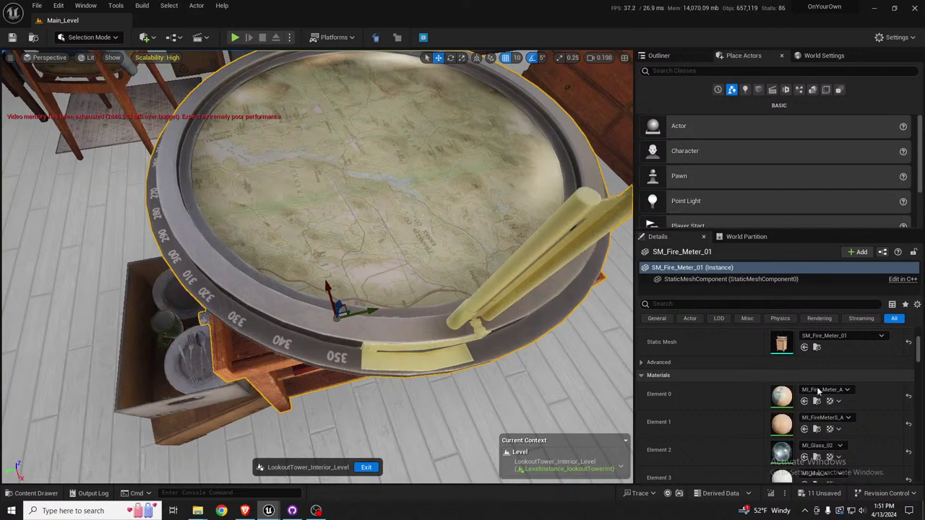
pyautogui.scroll(-1, 819, 434)
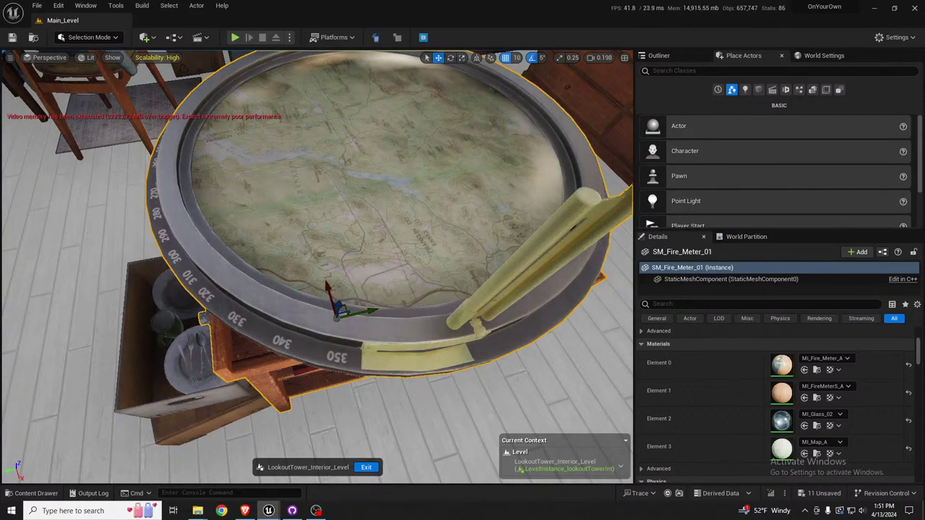
# Inspect the T_Map_A texture in its own editor and close it again.
pyautogui.moveTo(108, 68); pyautogui.dragTo(160, 29)
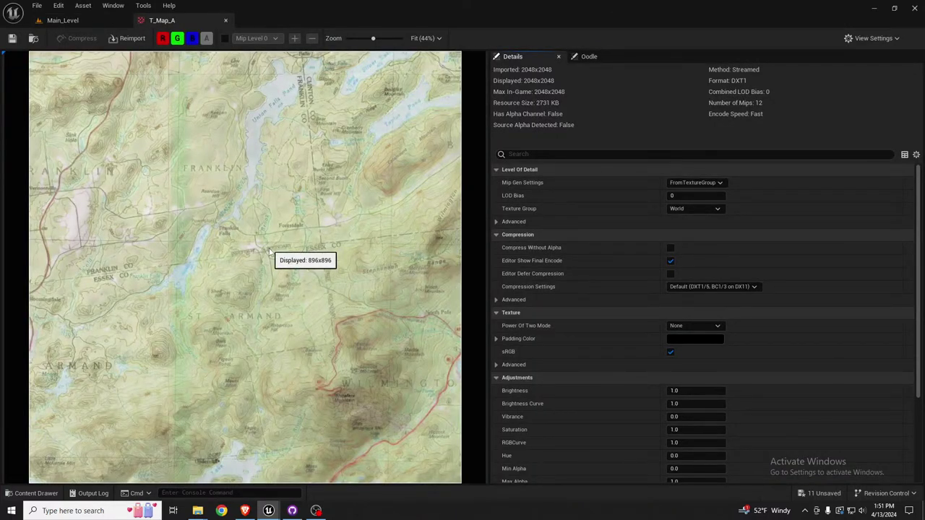
pyautogui.scroll(-1, 269, 251)
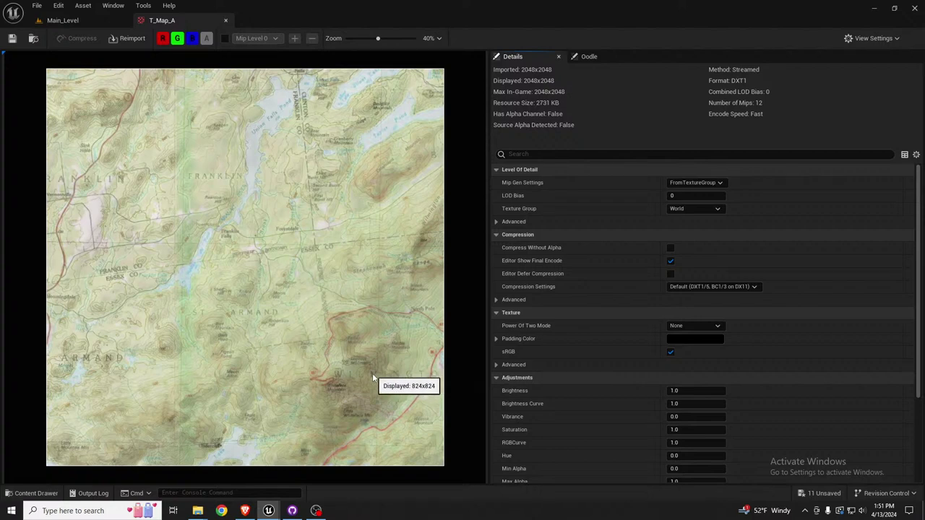
pyautogui.click(226, 21)
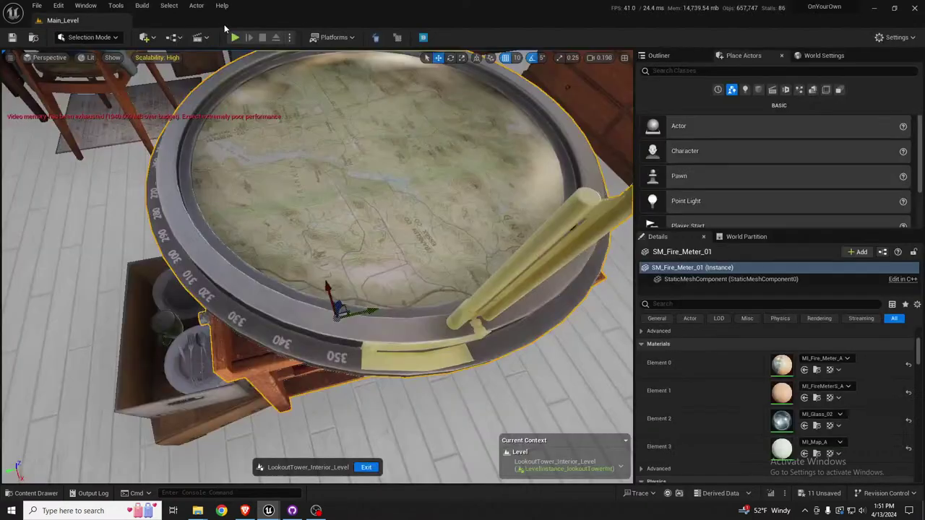
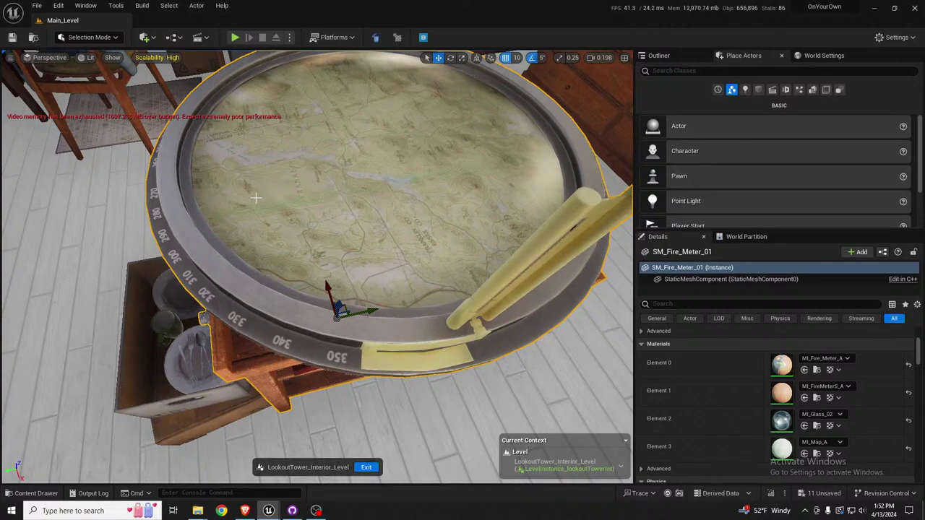
# Select the radio in the tower interior for inspection.
pyautogui.moveTo(256, 198); pyautogui.dragTo(132, 132, button='right')
pyautogui.press('w')
pyautogui.click(250, 312)
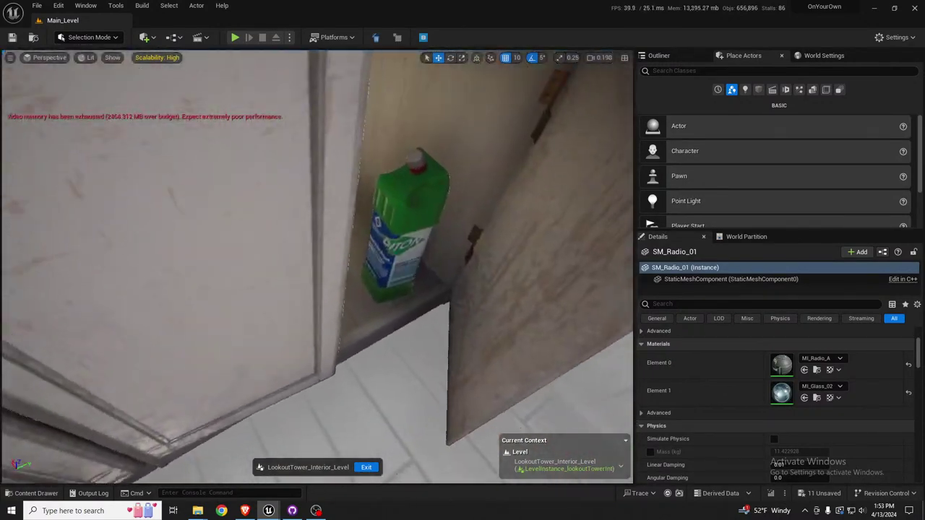
# Inspect the green bleach bottle inside the open kitchen cabinet and select it.
pyautogui.press('w')
pyautogui.moveTo(318, 267); pyautogui.dragTo(357, 242, button='right')
pyautogui.press('s')
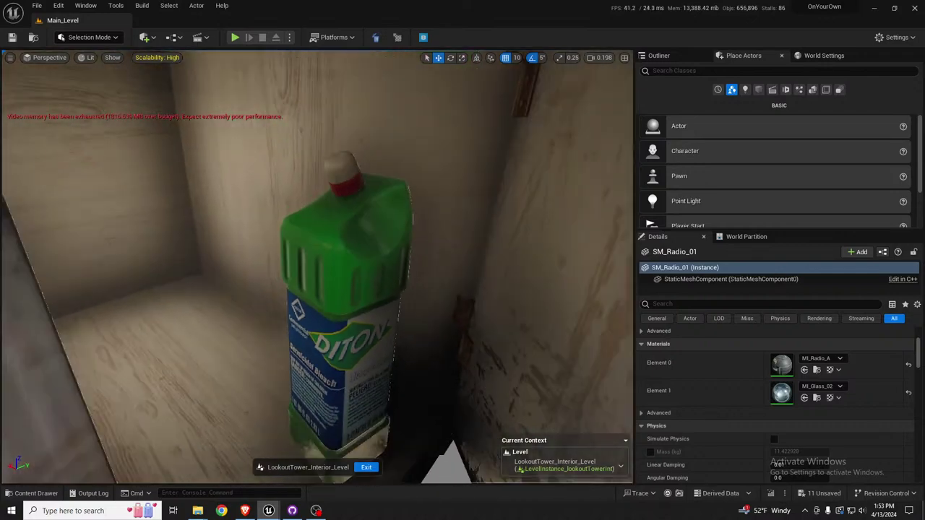
pyautogui.click(372, 350)
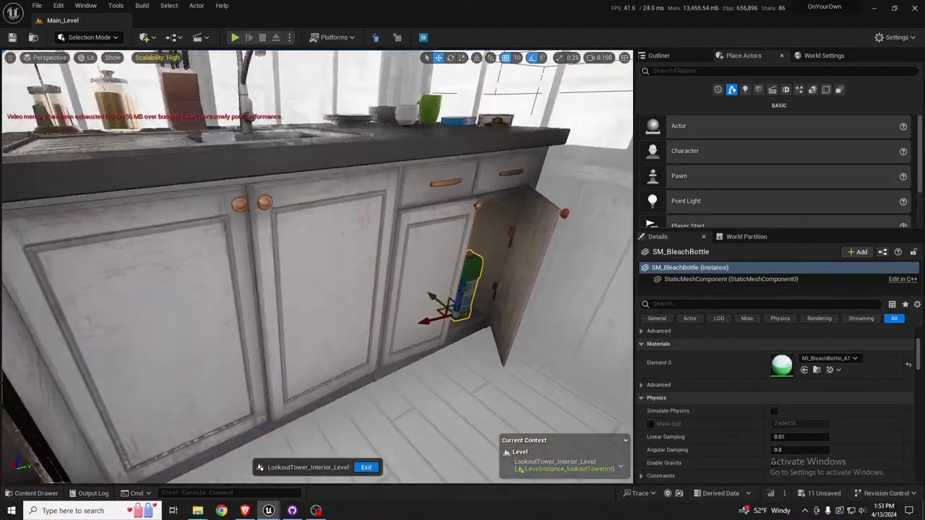
# Review the kitchen cabinets, sink counter and kettle on the stove, ending at the tower's doorway.
pyautogui.moveTo(372, 289); pyautogui.dragTo(289, 283, button='right')
pyautogui.press('s')
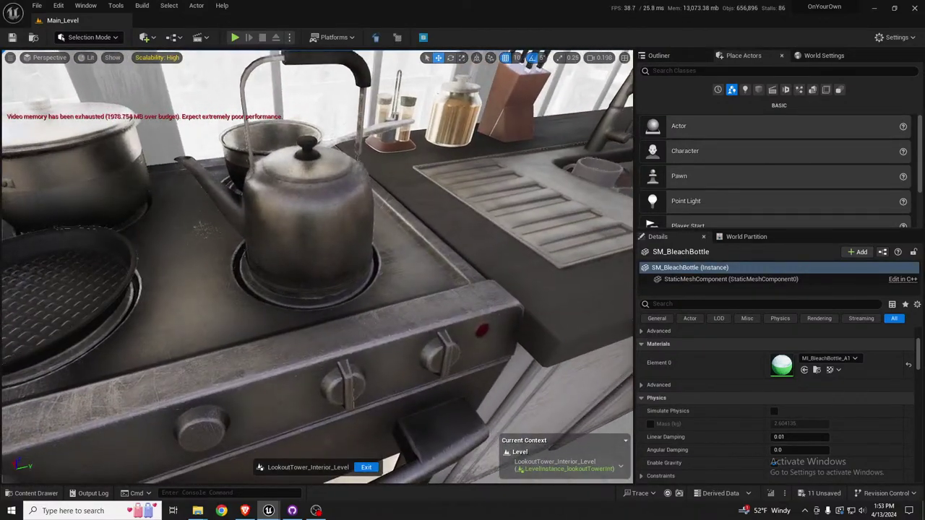
pyautogui.press('s')
pyautogui.moveTo(318, 267); pyautogui.dragTo(267, 262, button='right')
pyautogui.moveTo(389, 352); pyautogui.dragTo(334, 352, button='right')
pyautogui.press('w')
pyautogui.press('s')
pyautogui.press('w')
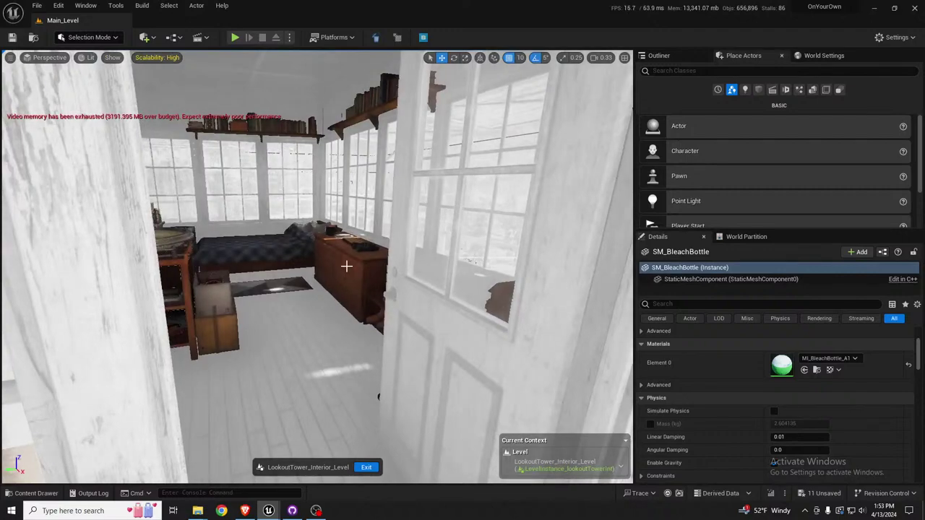
# Select the drawer cabinet beside the bed and exit editing of the LookoutTower_Interior_Level instance.
pyautogui.click(354, 271)
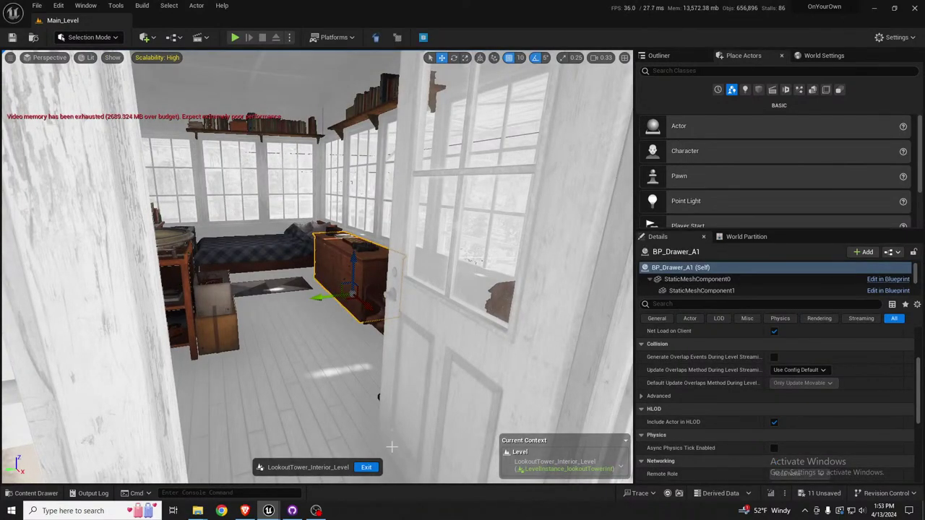
pyautogui.click(366, 468)
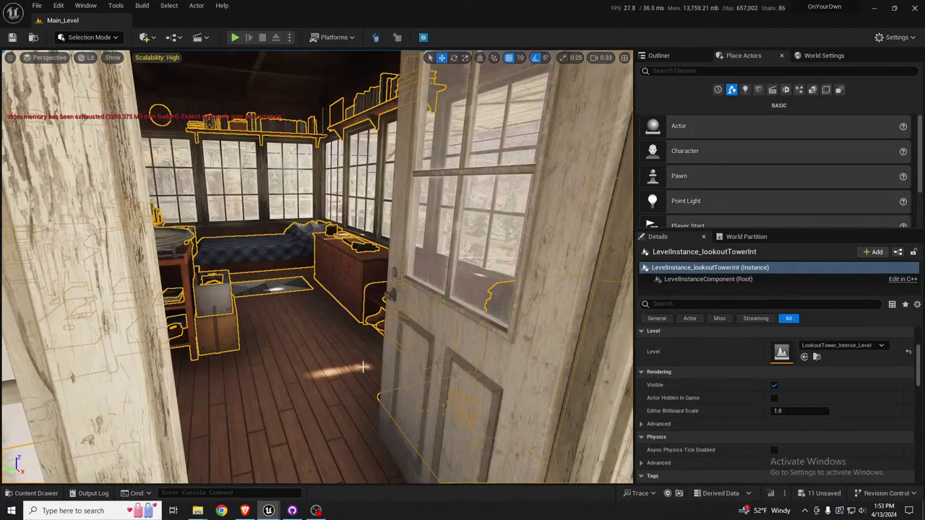
# Go to the dark kitchen in the other building and select its level instance at the plate on the table.
pyautogui.moveTo(365, 468); pyautogui.dragTo(311, 405, button='right')
pyautogui.scroll(8, 346, 457)
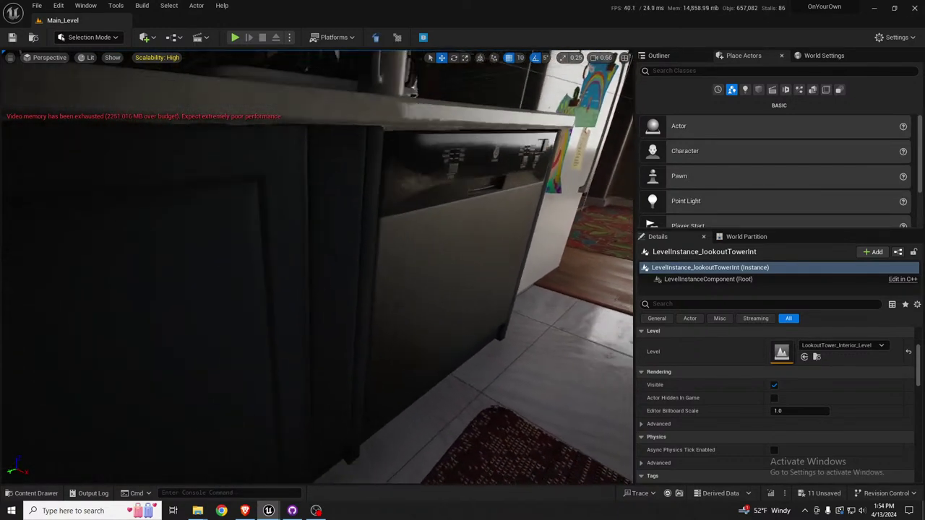
pyautogui.moveTo(341, 390); pyautogui.dragTo(206, 394, button='right')
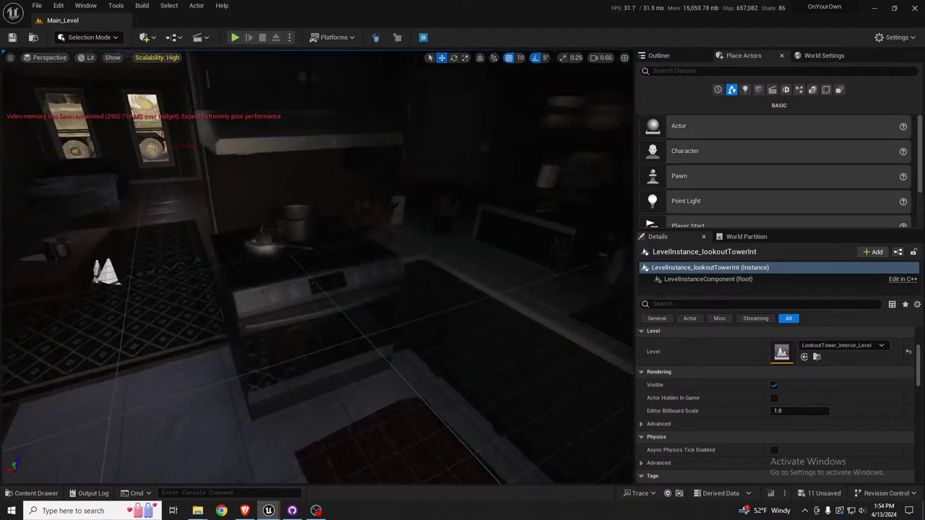
pyautogui.moveTo(304, 411); pyautogui.dragTo(283, 433, button='right')
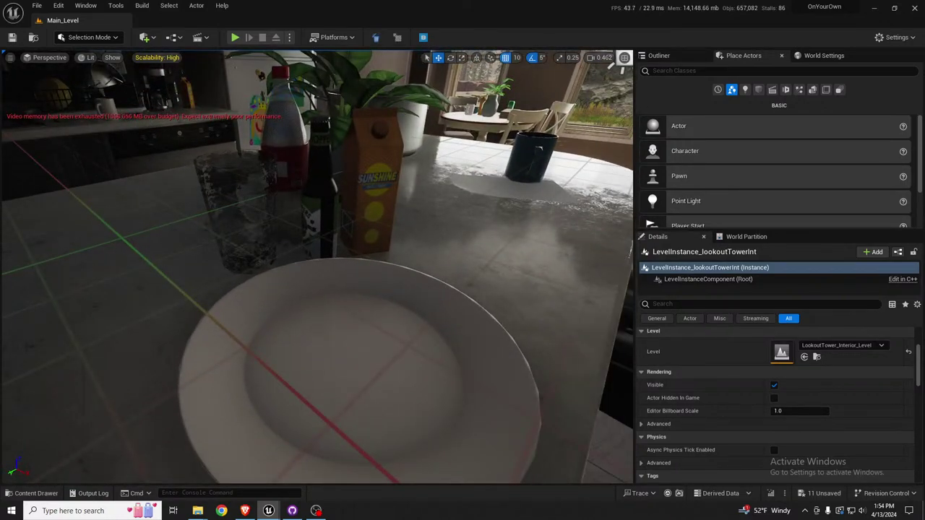
pyautogui.click(416, 347)
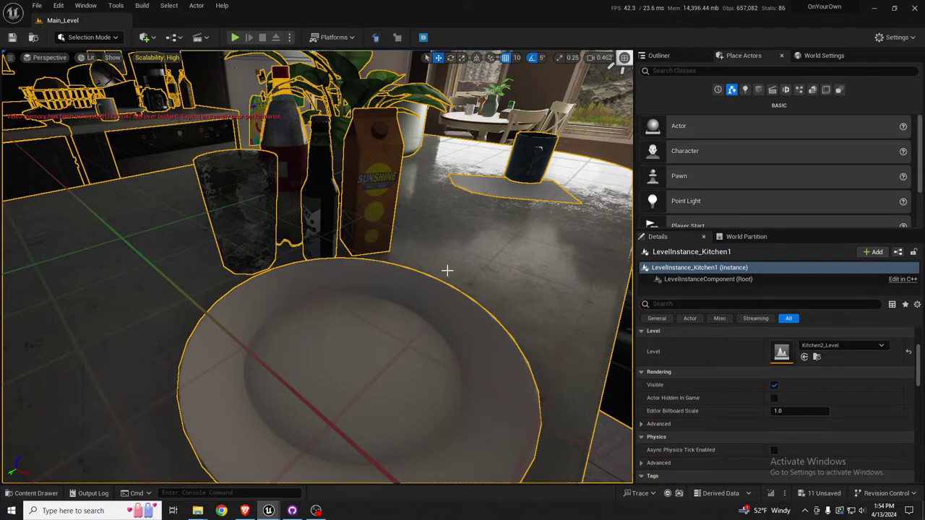
# Examine the stacked dishes, cups and jars on the kitchen shelves and the overall counter layout.
pyautogui.moveTo(447, 271); pyautogui.dragTo(423, 312, button='right')
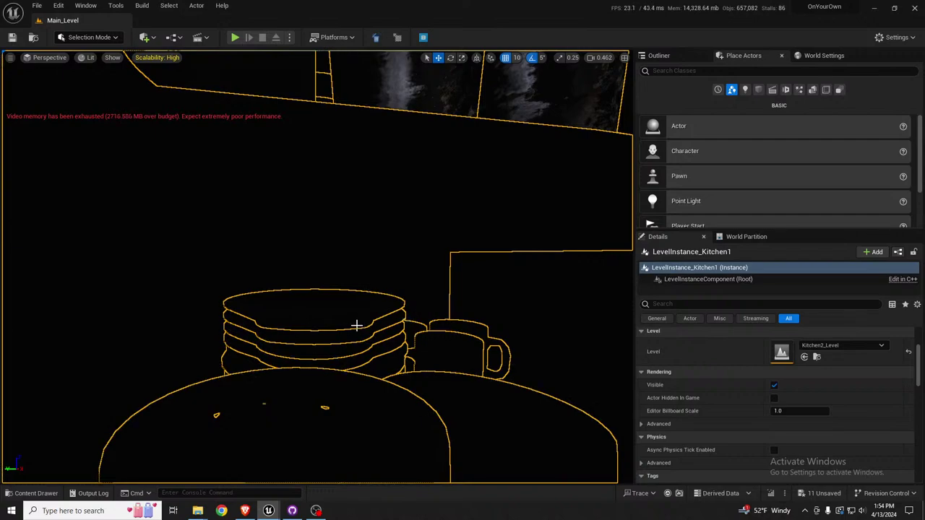
pyautogui.moveTo(356, 325); pyautogui.dragTo(293, 379, button='right')
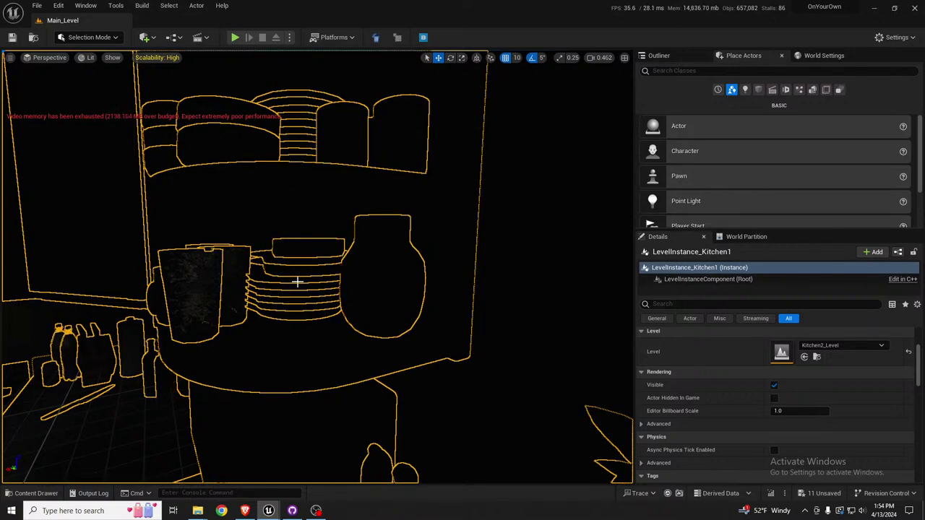
pyautogui.moveTo(298, 297); pyautogui.dragTo(263, 315, button='right')
pyautogui.press('s')
pyautogui.press('s')
pyautogui.press('s')
pyautogui.press('d')
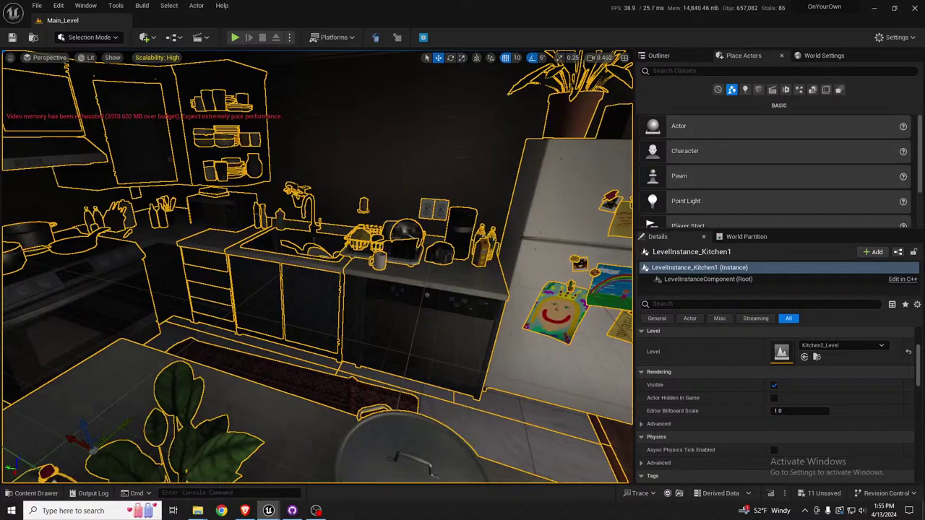
# Select the pull-out sofa bed in the dark room near the windows and review its static mesh and materials.
pyautogui.moveTo(355, 278); pyautogui.dragTo(383, 278)
pyautogui.moveTo(318, 278); pyautogui.dragTo(194, 276, button='right')
pyautogui.moveTo(303, 282); pyautogui.dragTo(253, 282)
pyautogui.press('w')
pyautogui.moveTo(302, 302); pyautogui.dragTo(303, 302, button='right')
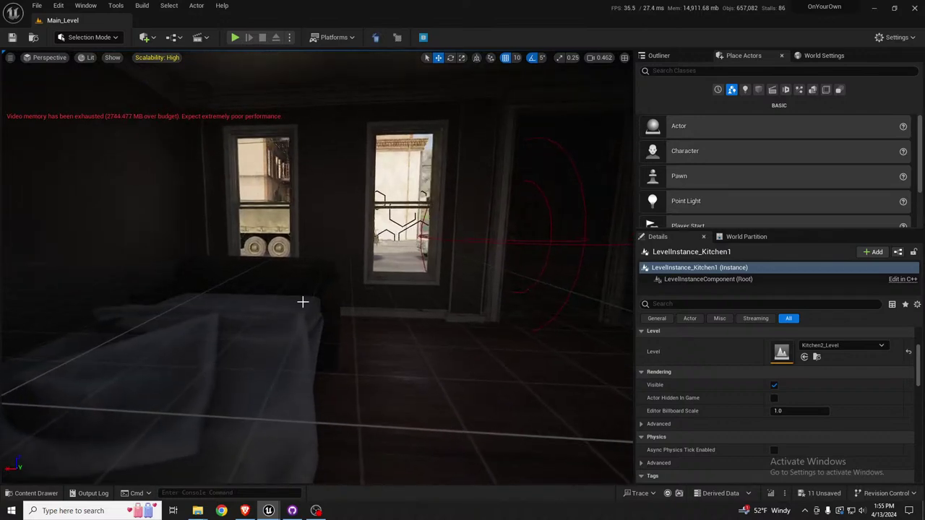
pyautogui.click(271, 307)
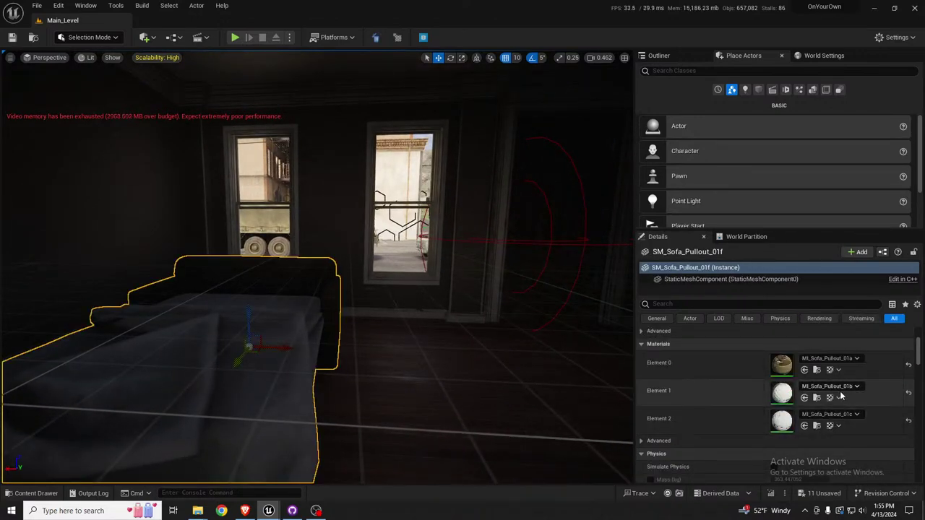
pyautogui.scroll(3, 839, 391)
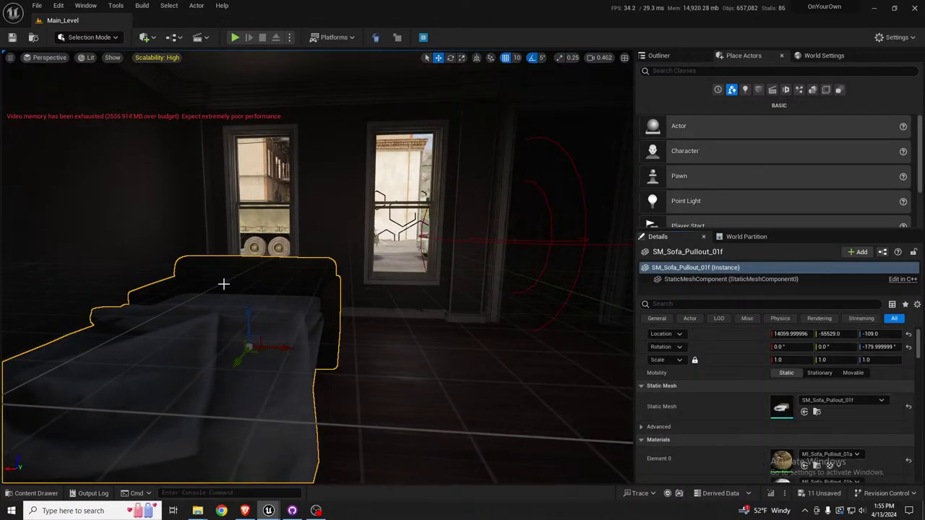
# Return to the lookout tower's furnished room and open its LookoutTower_Interior_Level instance for editing.
pyautogui.press('w')
pyautogui.moveTo(318, 267); pyautogui.dragTo(325, 290, button='right')
pyautogui.scroll(10, 318, 262)
pyautogui.scroll(7, 312, 257)
pyautogui.click(318, 278)
pyautogui.press('w')
pyautogui.scroll(-5, 311, 292)
pyautogui.moveTo(284, 229); pyautogui.dragTo(337, 282, button='right')
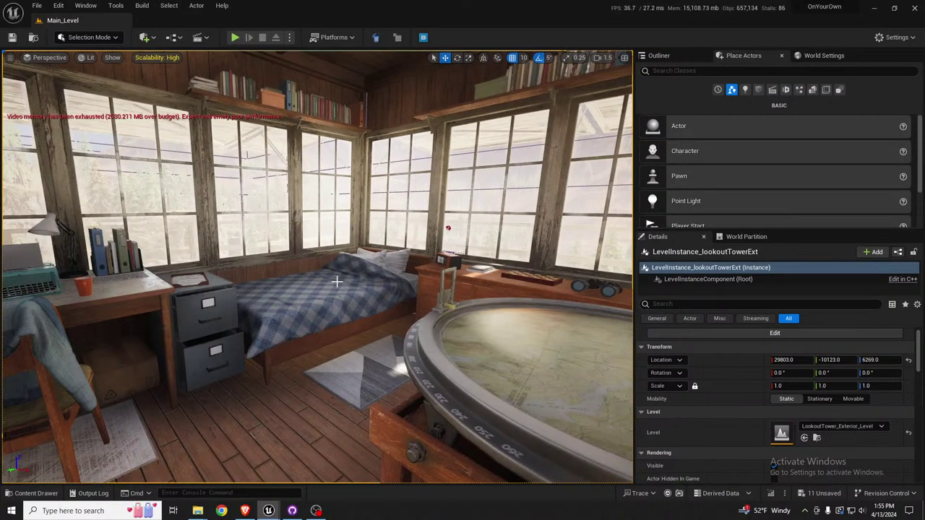
pyautogui.click(370, 357)
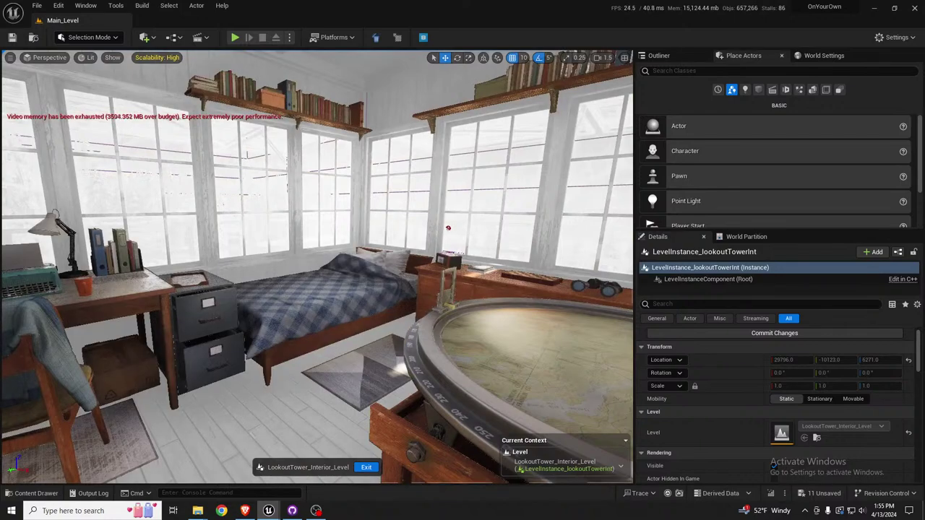
# Replace the plaid single bed in the room's corner with the SM_Sofa_Pullout_01f sofa bed.
pyautogui.moveTo(370, 357); pyautogui.dragTo(382, 373, button='right')
pyautogui.scroll(-2, 382, 373)
pyautogui.moveTo(315, 376); pyautogui.dragTo(316, 375, button='right')
pyautogui.click(310, 369)
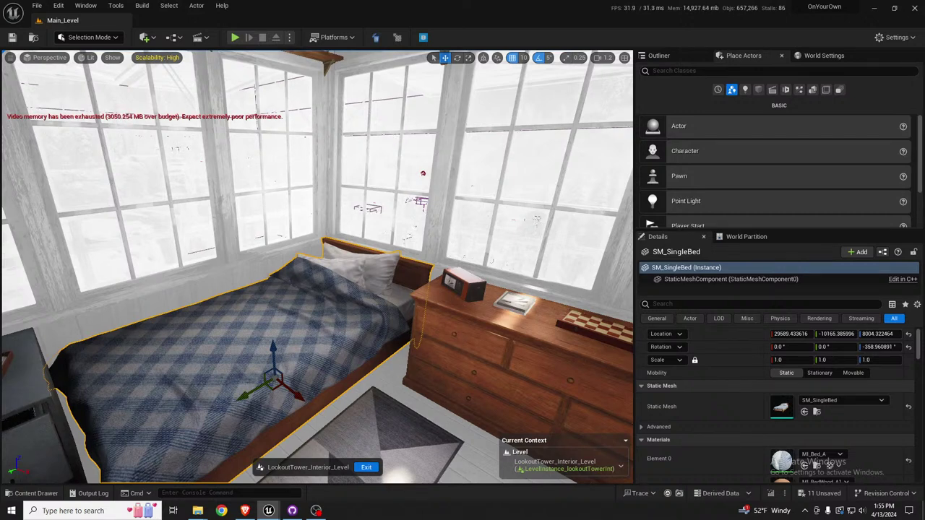
pyautogui.moveTo(324, 417); pyautogui.dragTo(356, 407)
pyautogui.moveTo(409, 335); pyautogui.dragTo(398, 376, button='right')
pyautogui.click(412, 160)
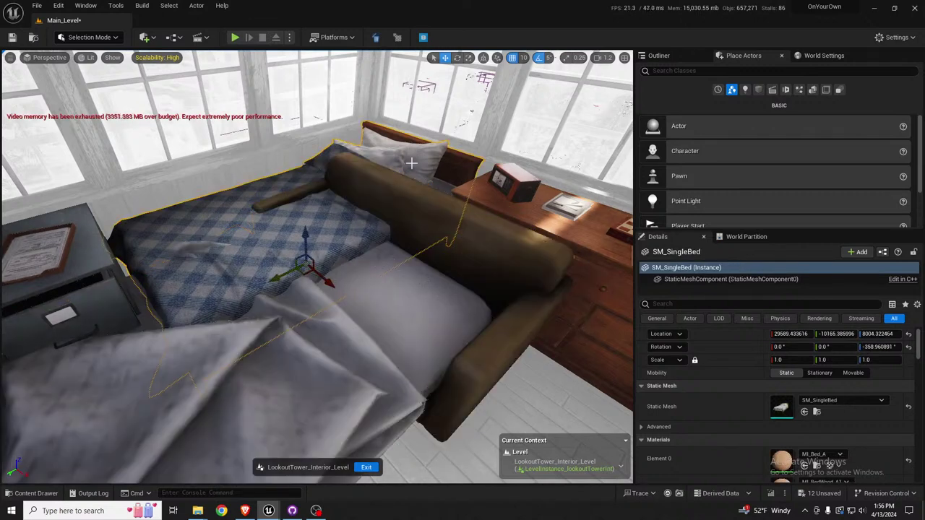
pyautogui.press('Delete')
# Rotate the sofa bed to -90° and move it to about X 29570, Y -10130, with its back against the window wall.
pyautogui.click(407, 287)
pyautogui.press('f')
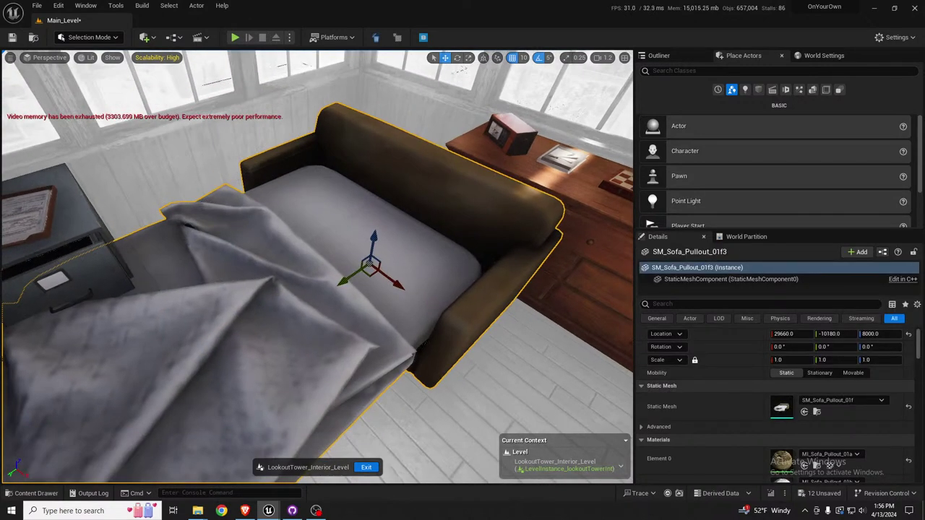
pyautogui.press('e')
pyautogui.moveTo(387, 285); pyautogui.dragTo(428, 291)
pyautogui.press('w')
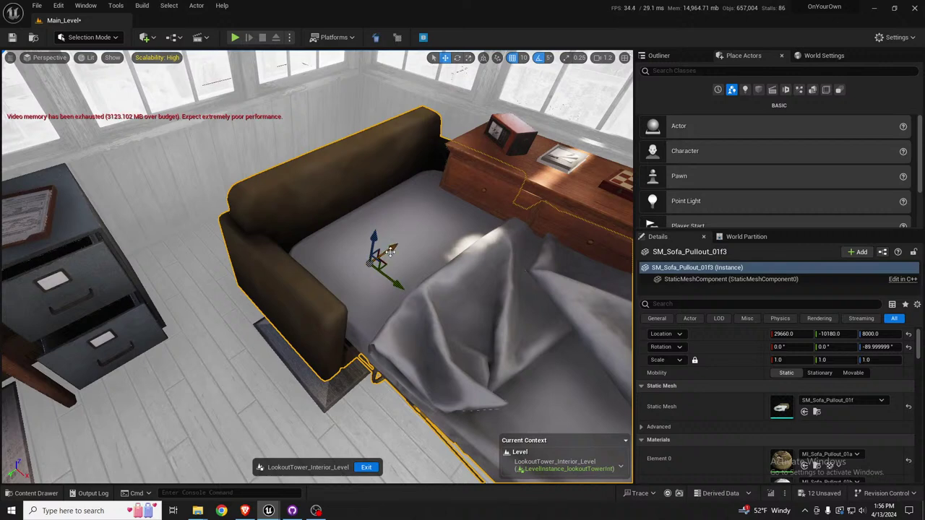
pyautogui.moveTo(376, 265); pyautogui.dragTo(261, 238)
# Delete the geometric rug from the floor under the sofa bed.
pyautogui.moveTo(342, 210)
pyautogui.mouseDown(button='right')
pyautogui.moveTo(391, 188)
pyautogui.moveTo(415, 194)
pyautogui.moveTo(384, 199)
pyautogui.moveTo(354, 249)
pyautogui.moveTo(344, 215)
pyautogui.mouseUp(button='right')
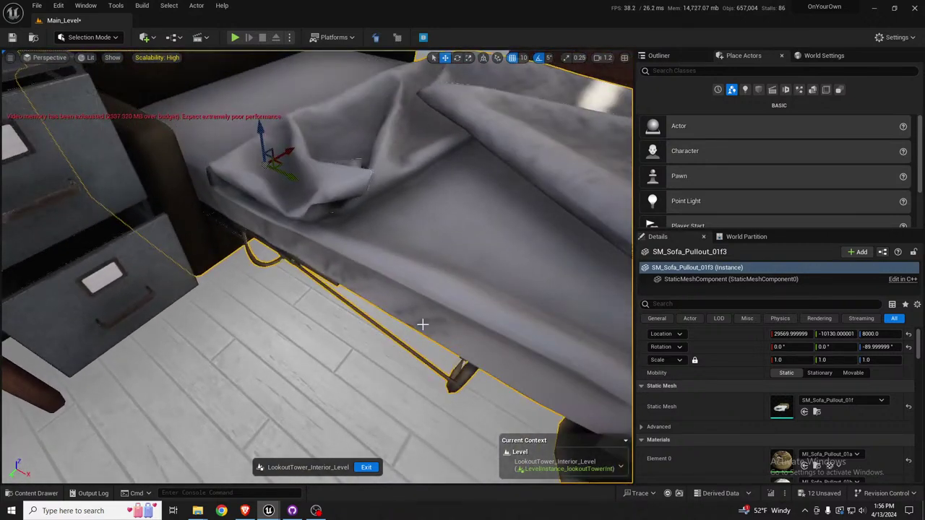
pyautogui.scroll(-1, 423, 324)
pyautogui.moveTo(412, 309); pyautogui.dragTo(412, 327, button='right')
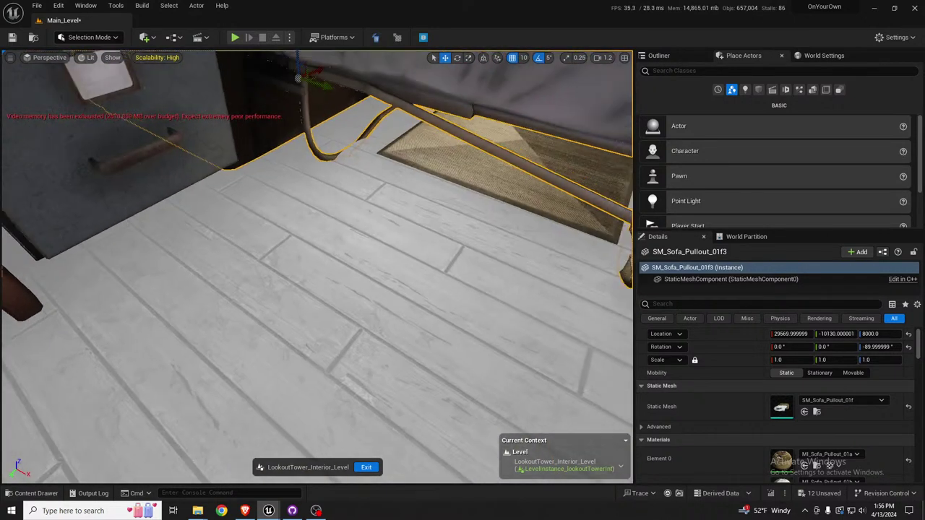
pyautogui.click(545, 201)
pyautogui.moveTo(545, 201)
pyautogui.mouseDown(button='right')
pyautogui.moveTo(501, 219)
pyautogui.moveTo(422, 205)
pyautogui.moveTo(535, 195)
pyautogui.mouseUp(button='right')
pyautogui.press('Delete')
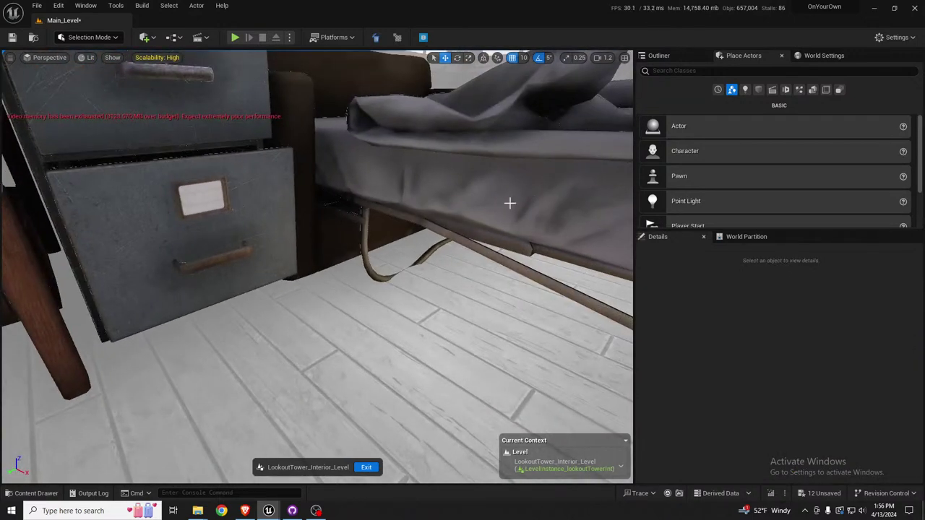
# Set the position snap to 5 and adjust the sofa bed's height to about Z 8003 so its legs rest on the floor.
pyautogui.click(509, 203)
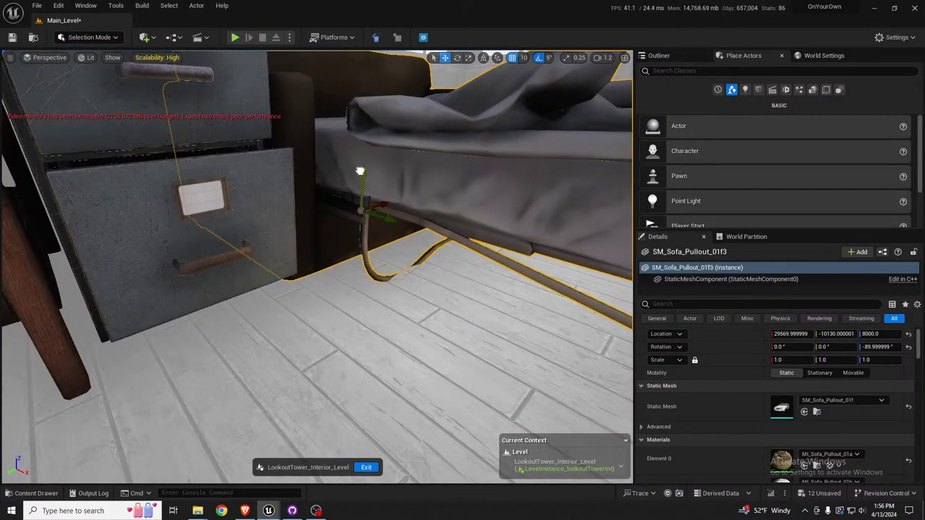
pyautogui.moveTo(362, 167); pyautogui.dragTo(361, 161)
pyautogui.press('q')
pyautogui.moveTo(362, 160); pyautogui.dragTo(361, 156, button='right')
pyautogui.press('e')
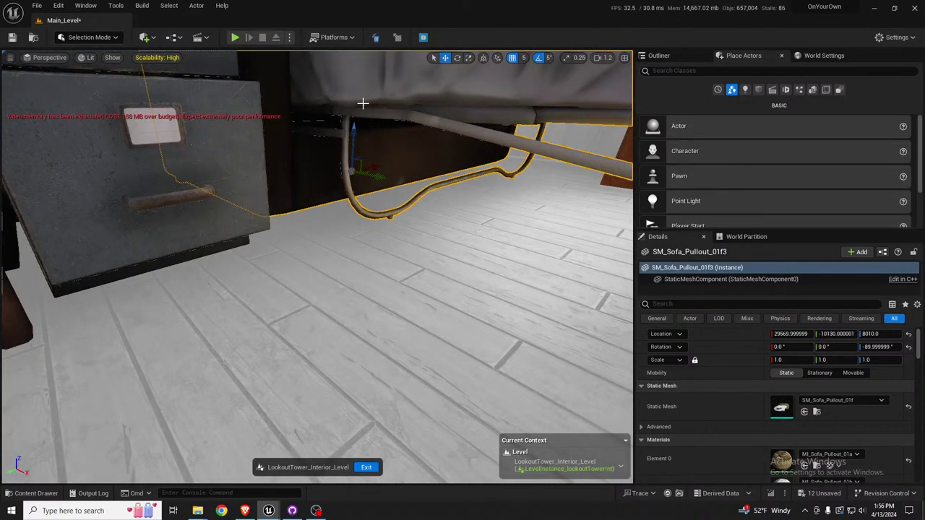
pyautogui.press('End')
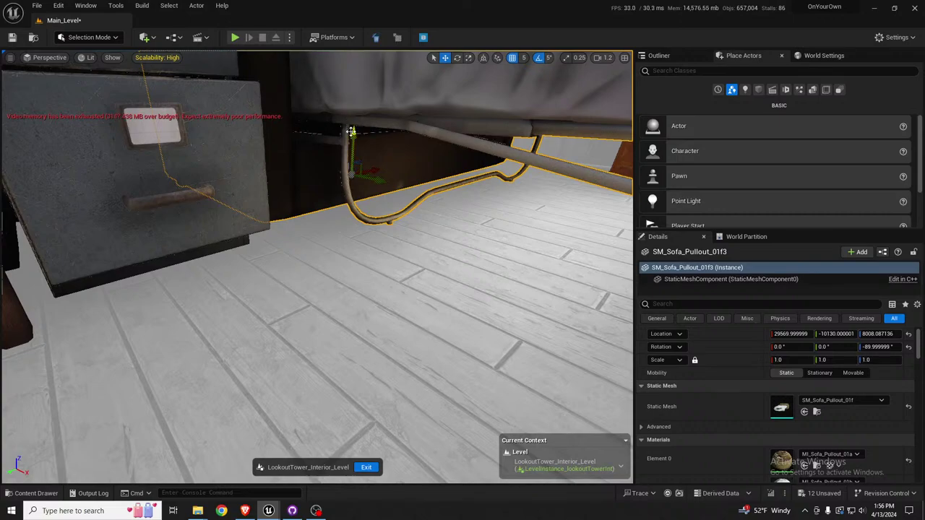
pyautogui.moveTo(361, 167); pyautogui.dragTo(361, 167, button='right')
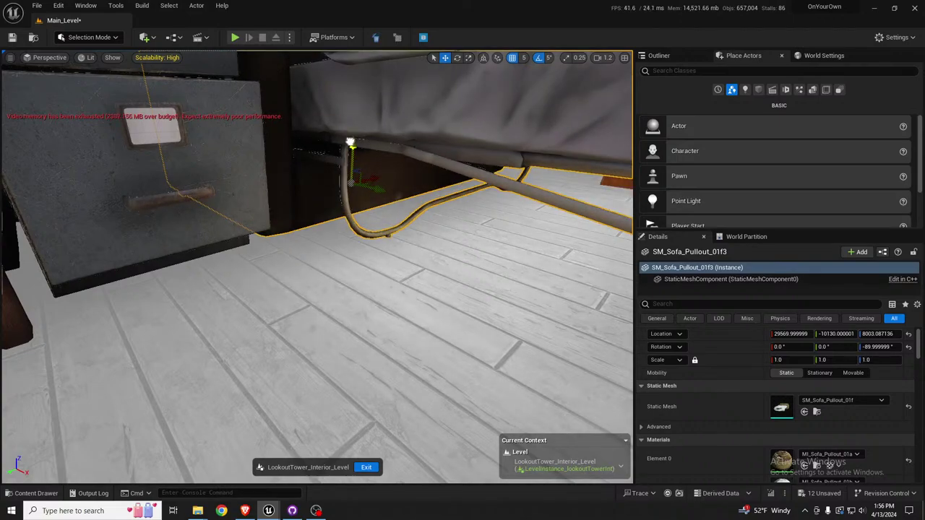
pyautogui.moveTo(350, 142); pyautogui.dragTo(347, 145)
# Rotate the sofa bed 90° back to 0° and move it into the window corner beside the dresser, about X 29615, Y -10250.
pyautogui.moveTo(361, 167); pyautogui.dragTo(398, 157, button='right')
pyautogui.scroll(-6, 360, 167)
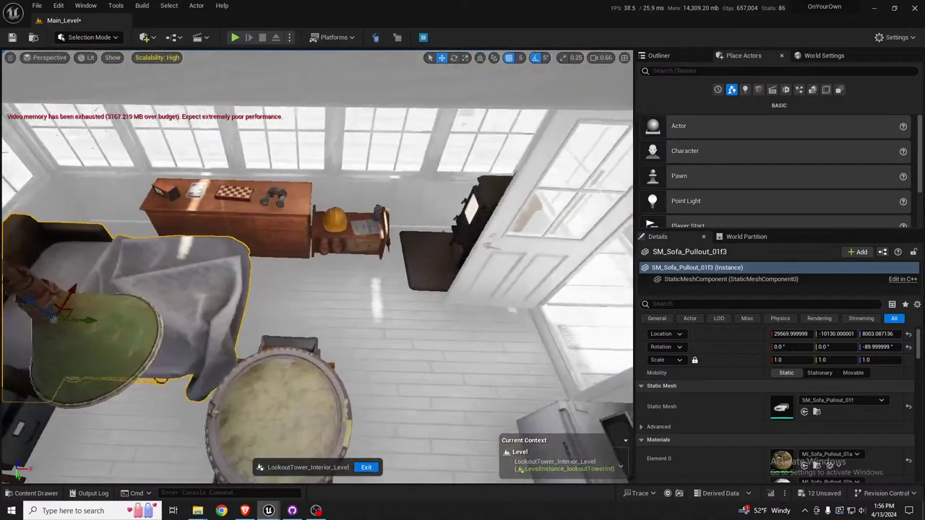
pyautogui.moveTo(383, 270); pyautogui.dragTo(383, 269, button='right')
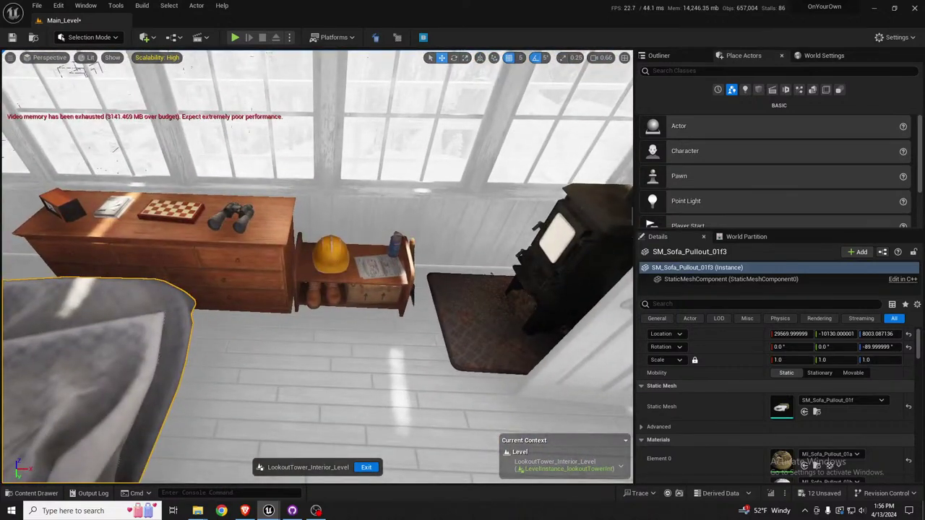
pyautogui.click(192, 226)
pyautogui.moveTo(192, 226); pyautogui.dragTo(191, 226, button='right')
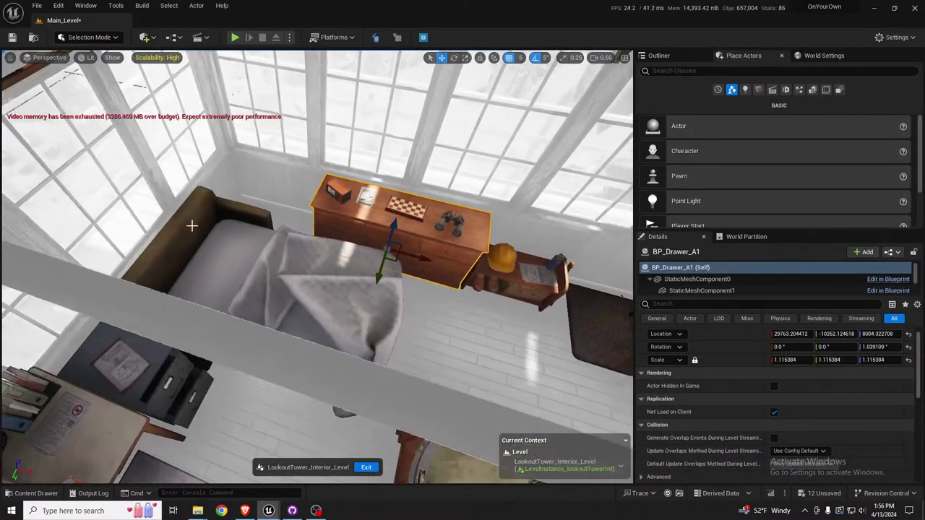
pyautogui.click(284, 232)
pyautogui.moveTo(284, 232); pyautogui.dragTo(284, 232, button='right')
pyautogui.press('e')
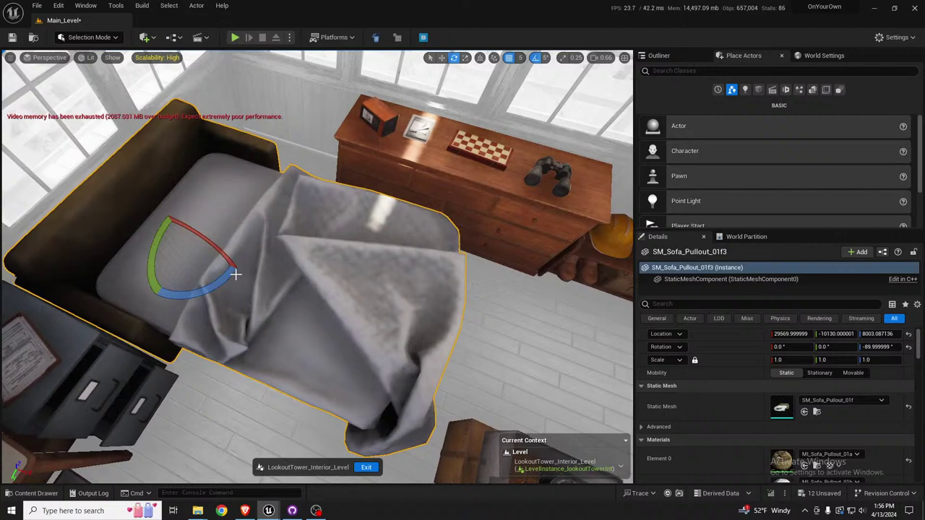
pyautogui.moveTo(235, 273)
pyautogui.mouseDown()
pyautogui.moveTo(235, 210)
pyautogui.moveTo(242, 286)
pyautogui.moveTo(249, 279)
pyautogui.mouseUp()
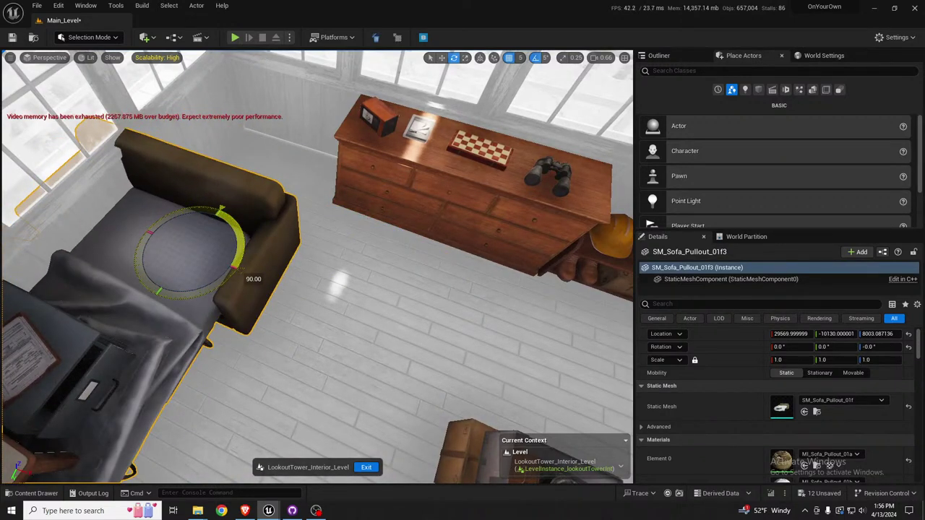
pyautogui.moveTo(192, 256); pyautogui.dragTo(293, 185)
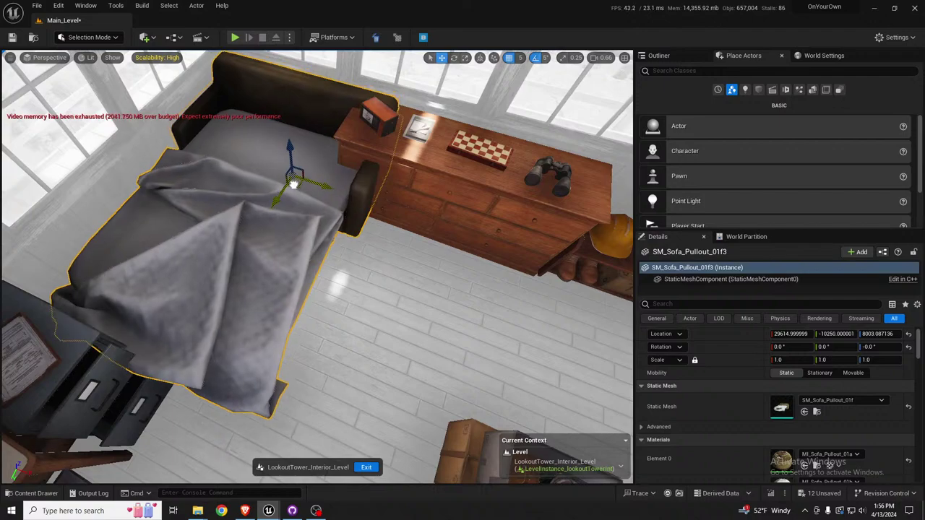
# Examine the filing cabinet between desk and sofa bed and the papers in the tray on top of it.
pyautogui.moveTo(423, 211); pyautogui.dragTo(446, 269, button='right')
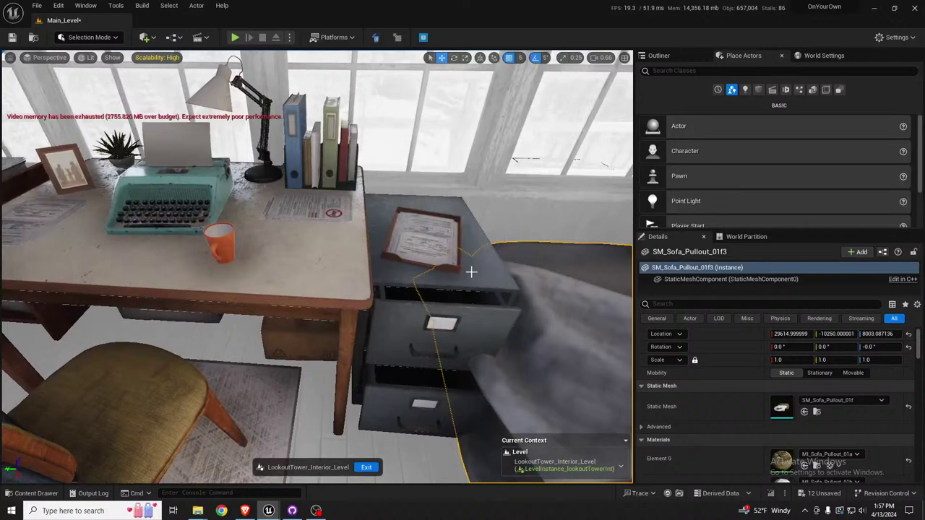
pyautogui.click(470, 272)
pyautogui.click(441, 259)
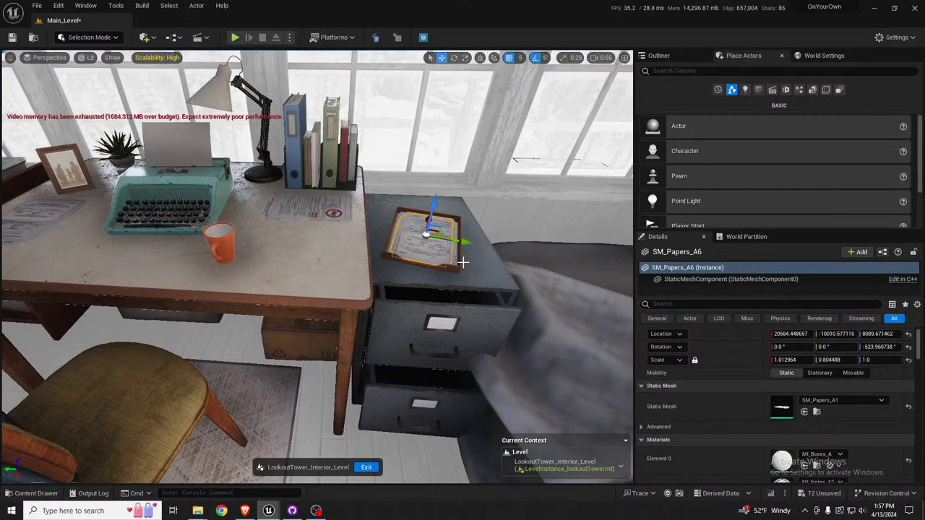
pyautogui.click(450, 317)
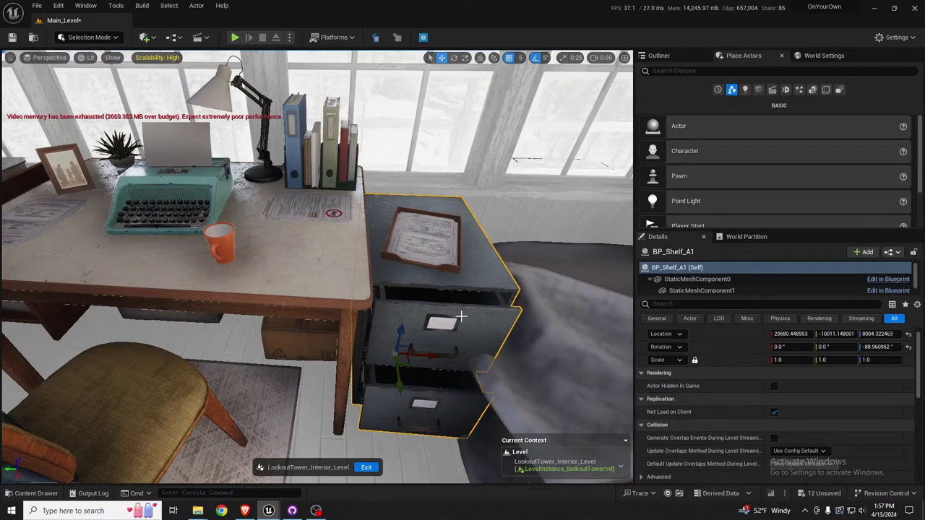
pyautogui.click(440, 244)
pyautogui.moveTo(440, 245); pyautogui.dragTo(376, 278, button='right')
pyautogui.scroll(-1, 455, 286)
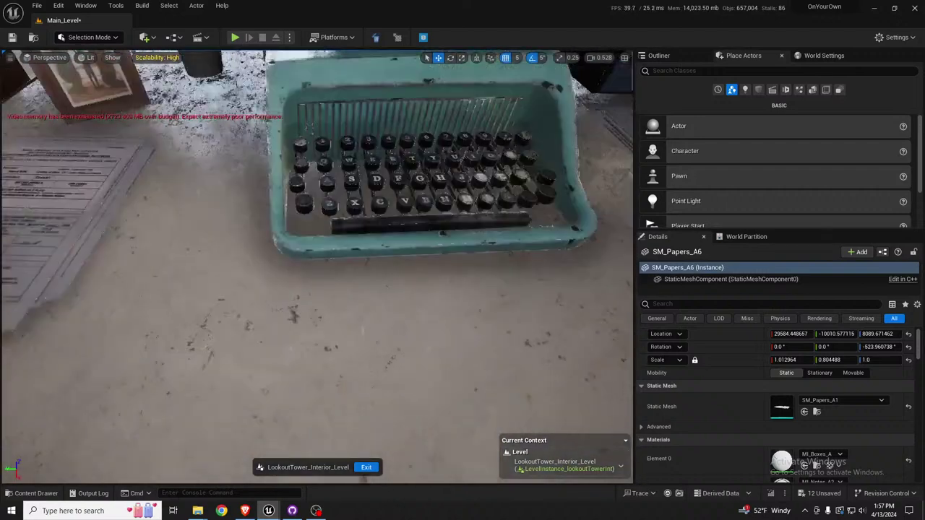
# Delete the typewriter from the desk and move the orange mug back toward the desk lamp.
pyautogui.moveTo(463, 206); pyautogui.dragTo(467, 186, button='right')
pyautogui.press('s')
pyautogui.click(393, 190)
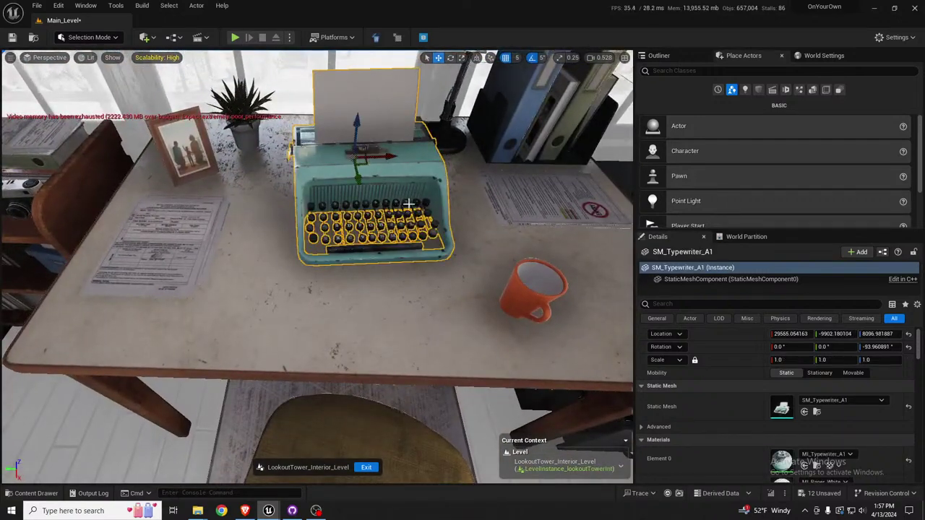
pyautogui.press('Delete')
pyautogui.click(505, 304)
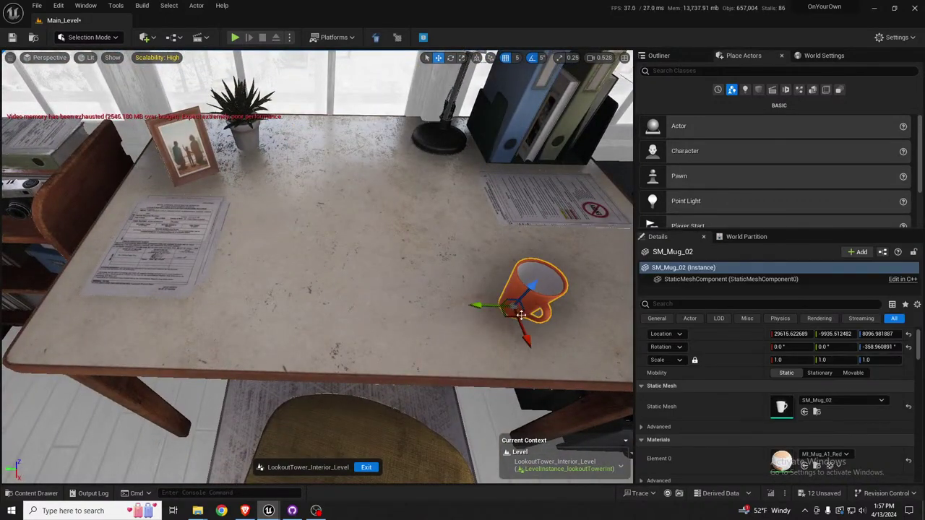
pyautogui.moveTo(512, 307); pyautogui.dragTo(413, 233)
# Delete the loose paper sheets and the framed family photo from the desk.
pyautogui.press('Escape')
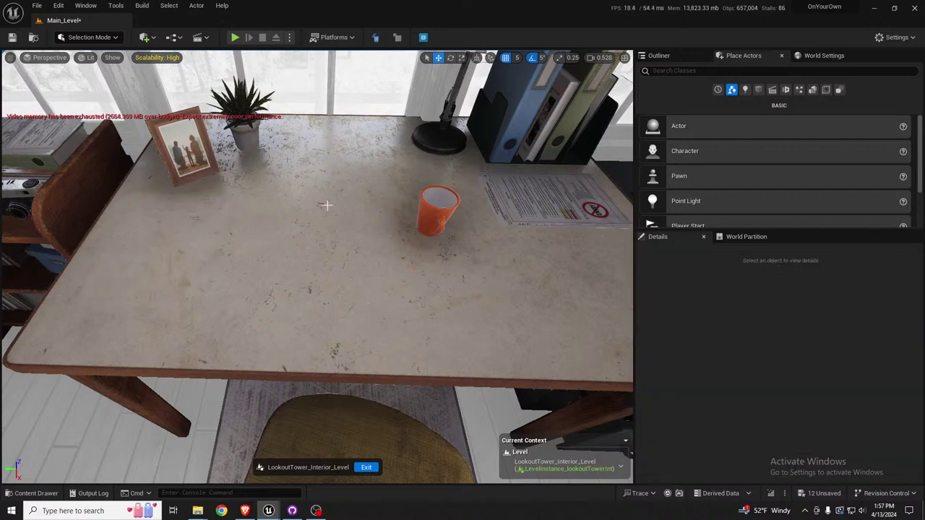
pyautogui.click(195, 166)
pyautogui.press('Delete')
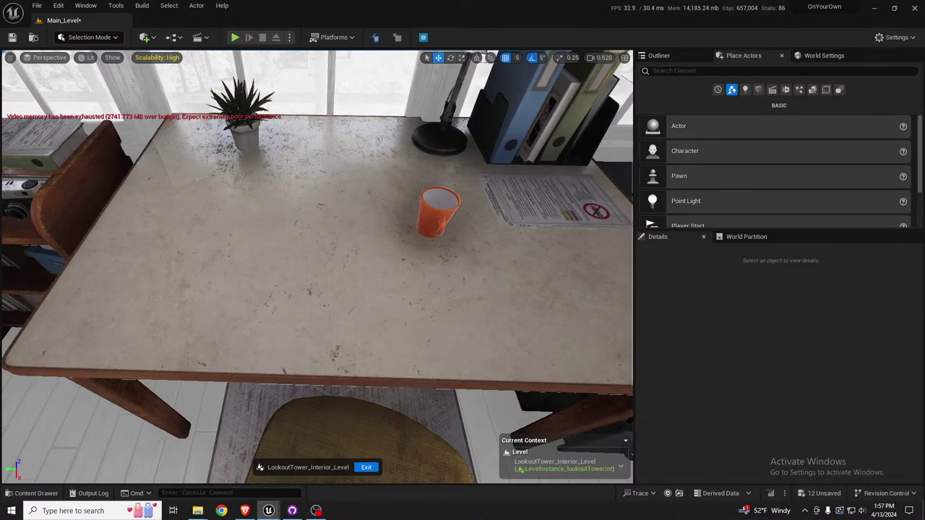
pyautogui.click(544, 207)
pyautogui.press('Delete')
# Select the book holder and its folders on the desk, ending with only the green folder selected.
pyautogui.click(515, 162)
pyautogui.moveTo(515, 164); pyautogui.dragTo(524, 139, button='right')
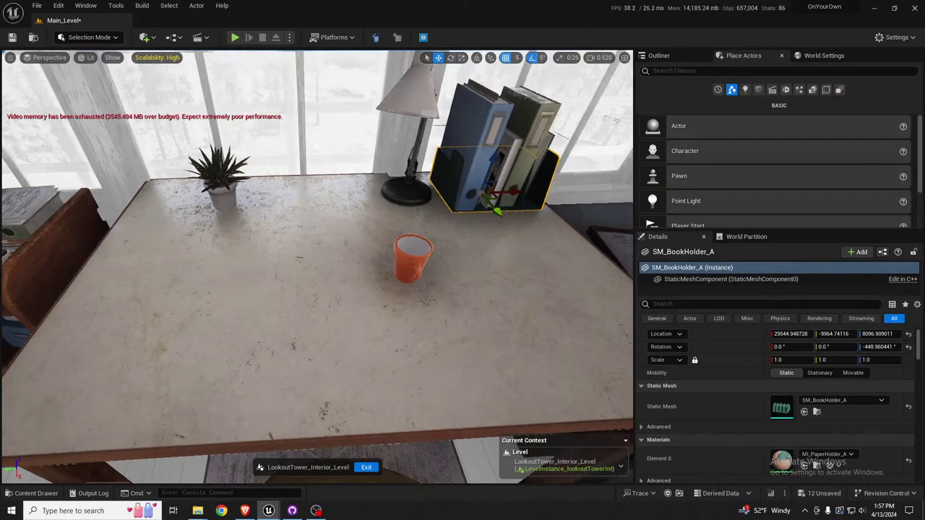
pyautogui.keyDown('ctrl'); pyautogui.click(515, 164); pyautogui.keyUp('ctrl')
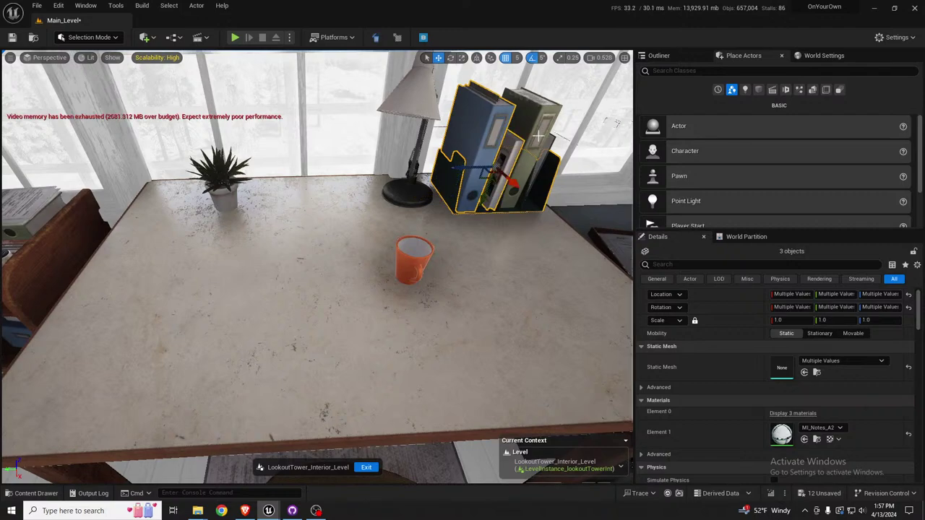
pyautogui.click(537, 145)
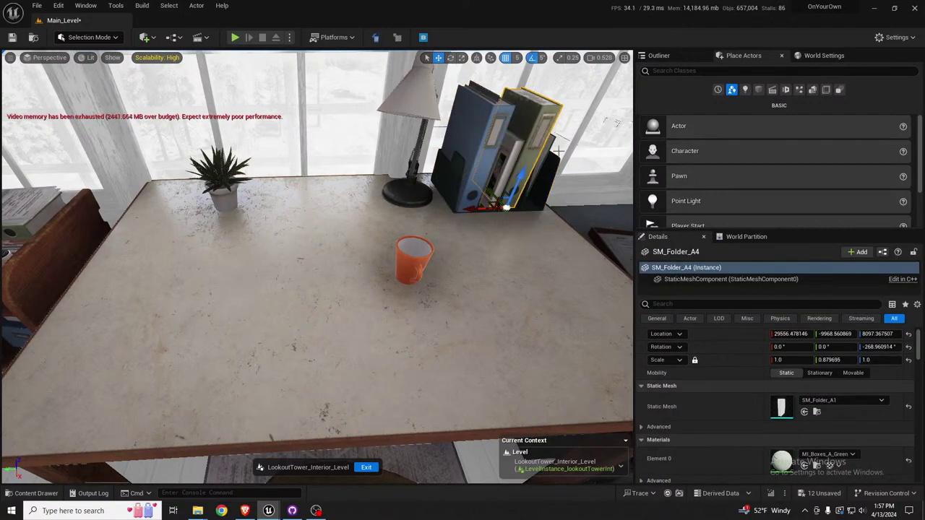
# Select the desk lamp and examine the cleared desktop around it from several distances.
pyautogui.click(419, 198)
pyautogui.moveTo(419, 198); pyautogui.dragTo(452, 197, button='right')
pyautogui.scroll(-2, 492, 194)
pyautogui.press('w')
pyautogui.press('w')
pyautogui.press('s')
pyautogui.press('a')
pyautogui.keyDown('alt'); pyautogui.moveTo(434, 274); pyautogui.dragTo(506, 275); pyautogui.keyUp('alt')
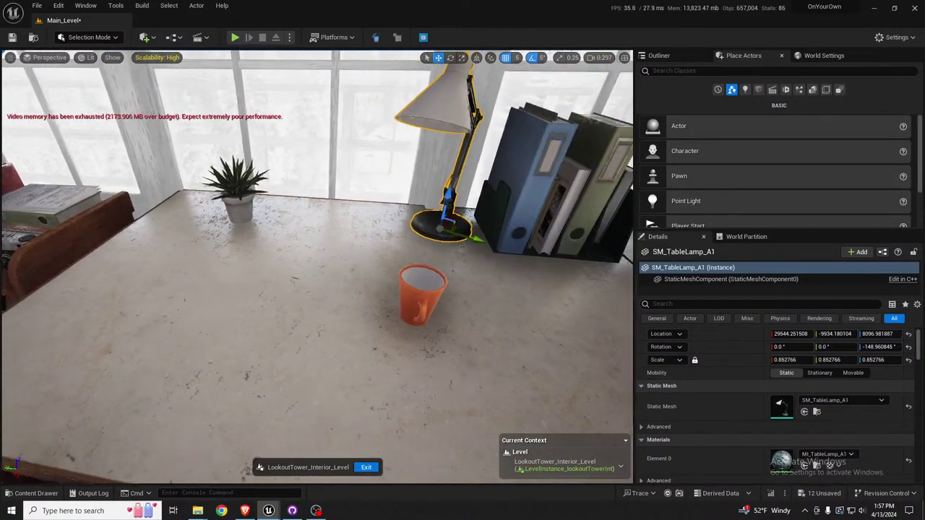
pyautogui.press('s')
pyautogui.moveTo(463, 217)
pyautogui.mouseDown(button='right')
pyautogui.moveTo(329, 246)
pyautogui.moveTo(434, 239)
pyautogui.moveTo(452, 206)
pyautogui.moveTo(473, 215)
pyautogui.mouseUp(button='right')
pyautogui.press('s')
pyautogui.press('w')
pyautogui.press('s')
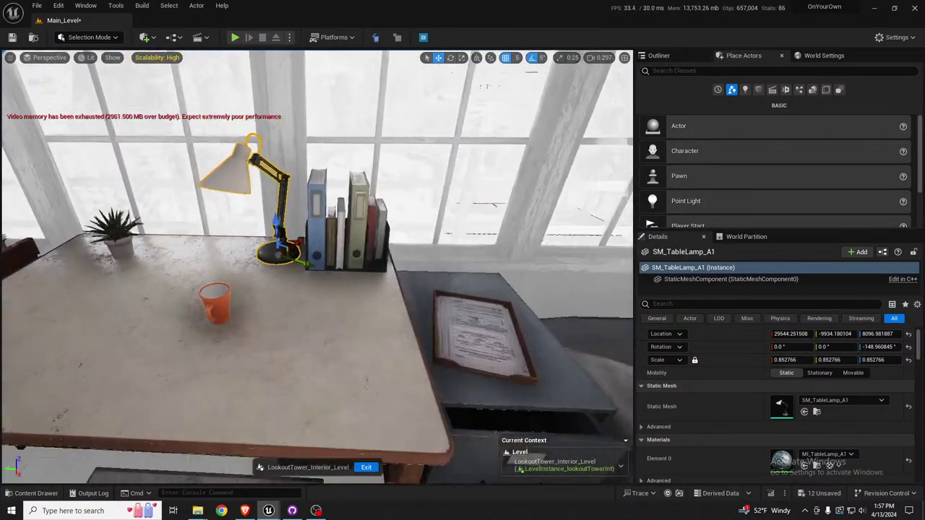
# Delete both paper sheets from the wooden tray on the filing cabinet beside the desk.
pyautogui.press('d')
pyautogui.moveTo(281, 230); pyautogui.dragTo(332, 263, button='right')
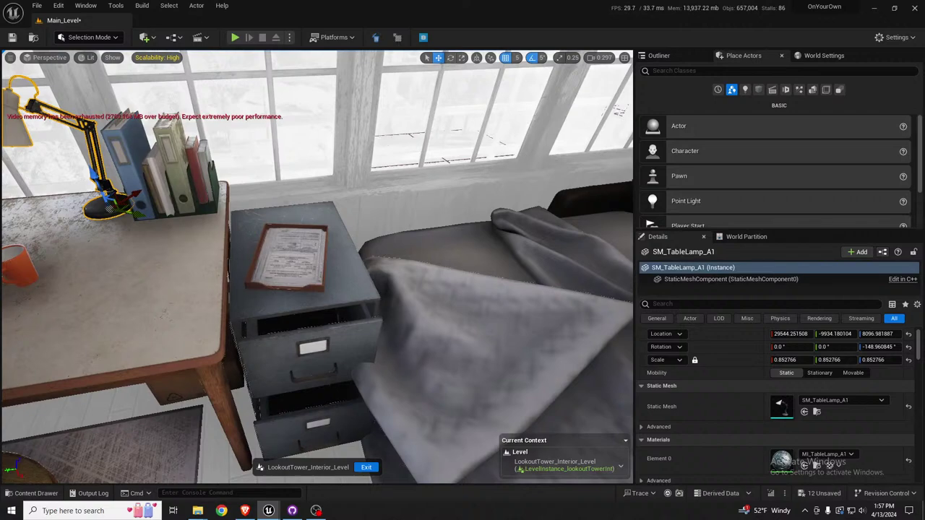
pyautogui.click(289, 255)
pyautogui.press('f')
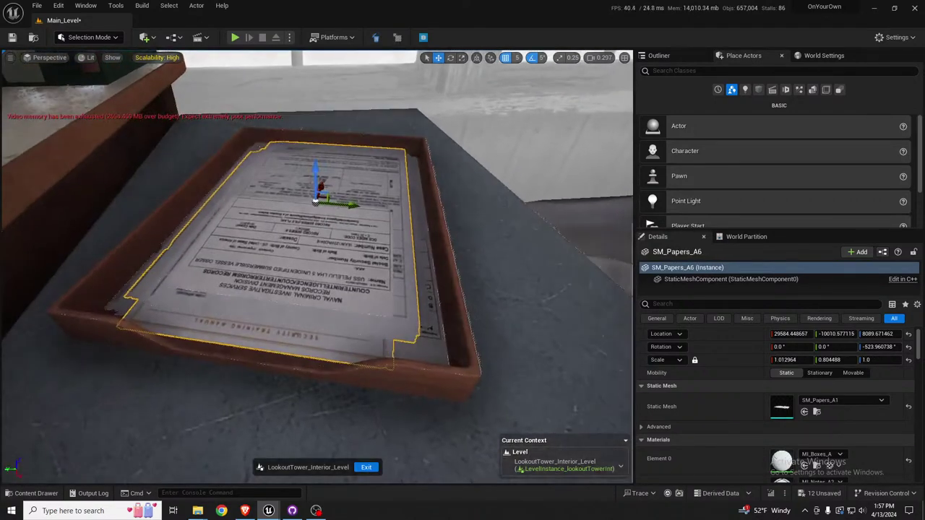
pyautogui.press('Delete')
pyautogui.click(352, 269)
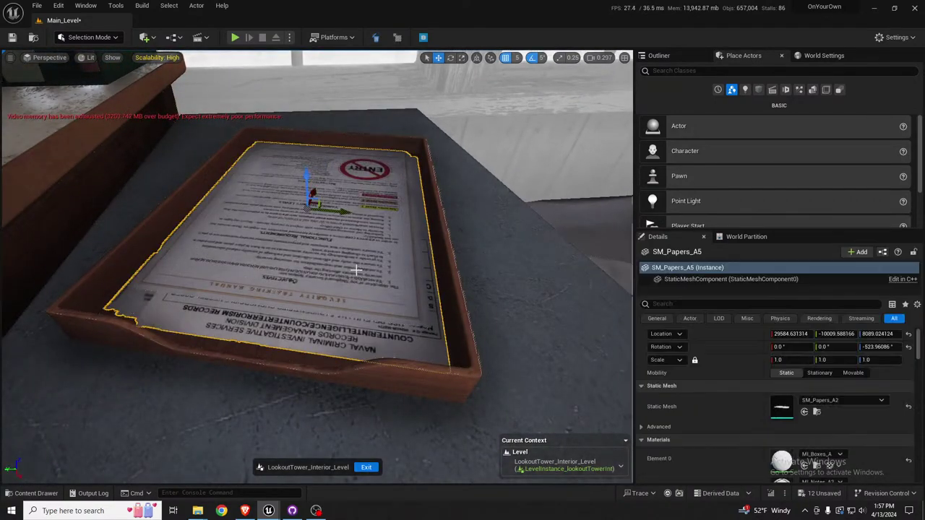
pyautogui.press('Delete')
# Move the filing cabinet together with its empty tray to the opposite side of the desk, near the stacked cardboard boxes.
pyautogui.click(402, 263)
pyautogui.moveTo(402, 263); pyautogui.dragTo(361, 260, button='right')
pyautogui.press('s')
pyautogui.keyDown('ctrl'); pyautogui.click(412, 275); pyautogui.keyUp('ctrl')
pyautogui.press('s')
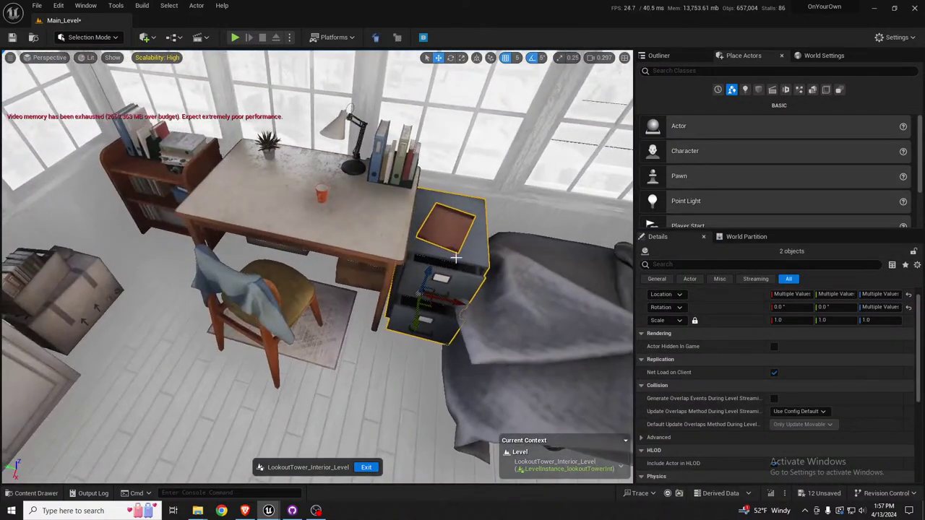
pyautogui.moveTo(430, 307); pyautogui.dragTo(182, 272)
pyautogui.press('e')
pyautogui.moveTo(341, 277); pyautogui.dragTo(448, 278, button='right')
# Delete the paper sheet from the low wooden shelf beside the dresser.
pyautogui.click(341, 277)
pyautogui.moveTo(611, 221); pyautogui.dragTo(686, 222, button='right')
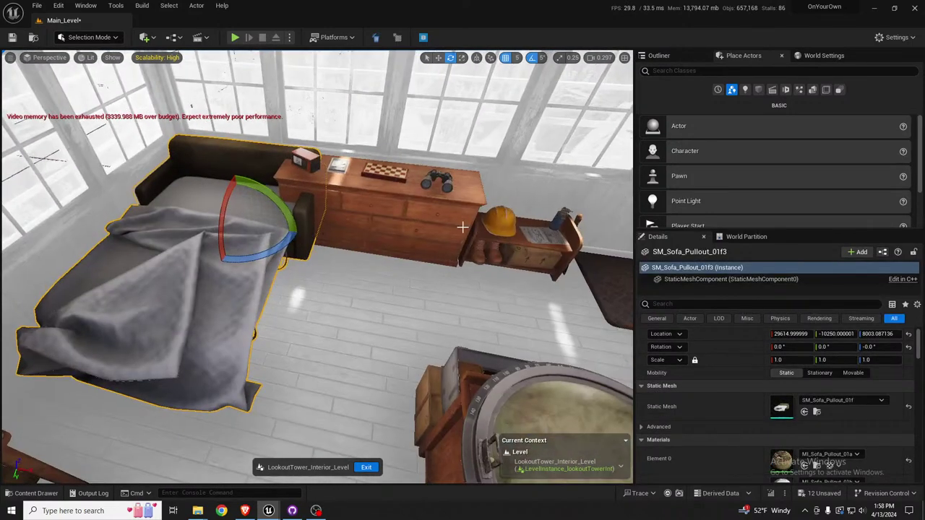
pyautogui.click(431, 218)
pyautogui.moveTo(431, 218)
pyautogui.mouseDown(button='right')
pyautogui.moveTo(600, 224)
pyautogui.moveTo(414, 223)
pyautogui.mouseUp(button='right')
pyautogui.press('w')
pyautogui.click(408, 253)
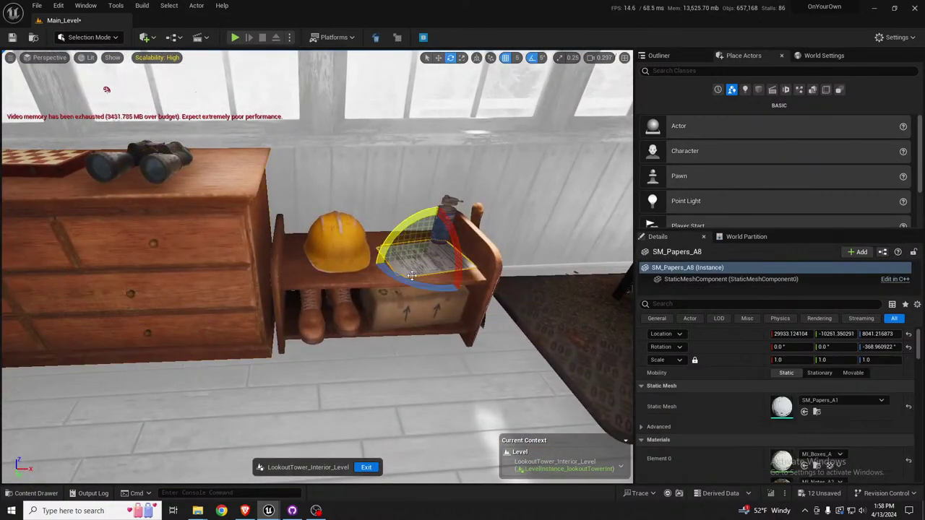
pyautogui.press('Delete')
# Move the low wooden shelf with its bottle, hard hat, boots and cardboard box across the room toward the desk, using world-space axes.
pyautogui.click(444, 218)
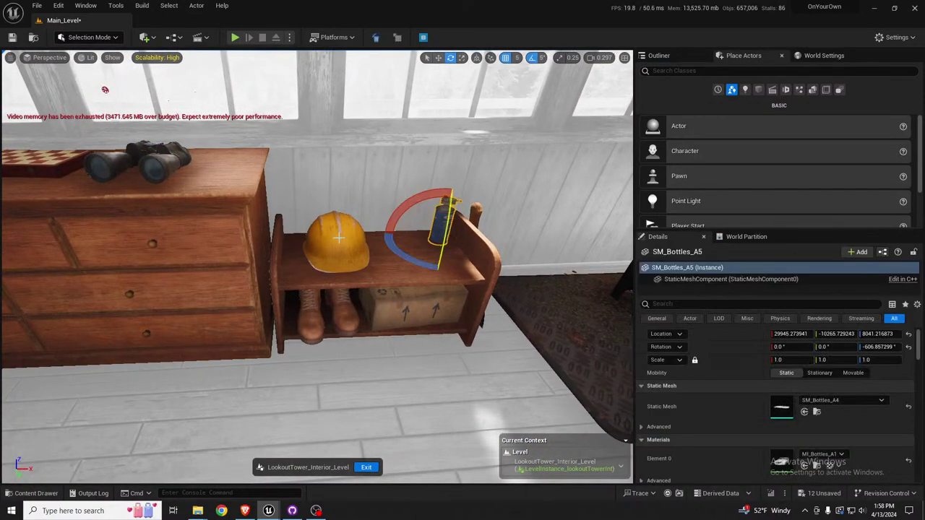
pyautogui.keyDown('ctrl'); pyautogui.click(336, 242); pyautogui.keyUp('ctrl')
pyautogui.keyDown('ctrl'); pyautogui.click(350, 308); pyautogui.keyUp('ctrl')
pyautogui.keyDown('ctrl'); pyautogui.click(409, 315); pyautogui.keyUp('ctrl')
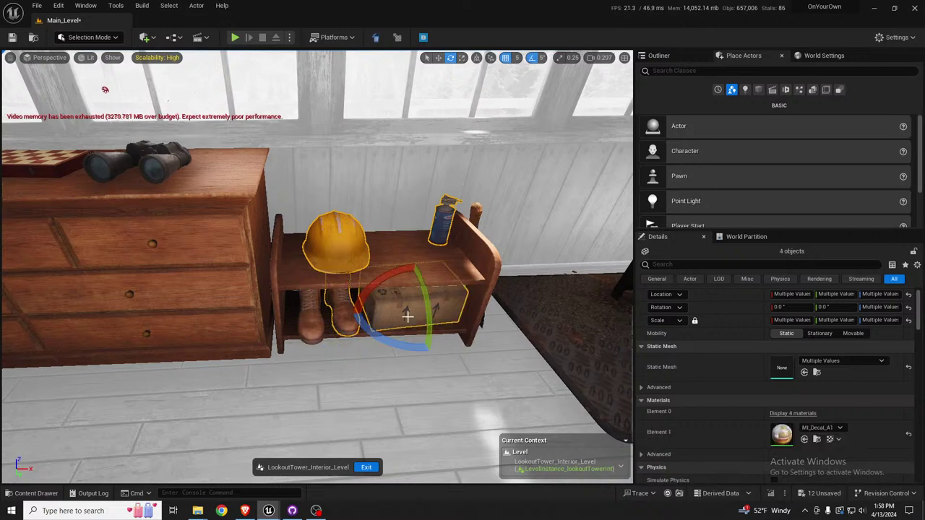
pyautogui.keyDown('ctrl'); pyautogui.click(311, 320); pyautogui.keyUp('ctrl')
pyautogui.keyDown('ctrl'); pyautogui.click(498, 243); pyautogui.keyUp('ctrl')
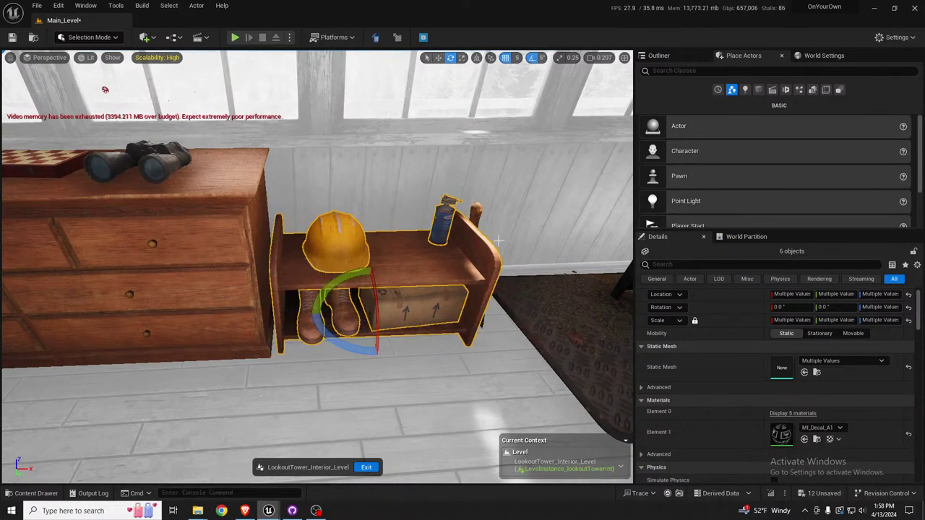
pyautogui.keyDown('ctrl'); pyautogui.click(475, 214); pyautogui.keyUp('ctrl')
pyautogui.moveTo(490, 227); pyautogui.dragTo(478, 235, button='right')
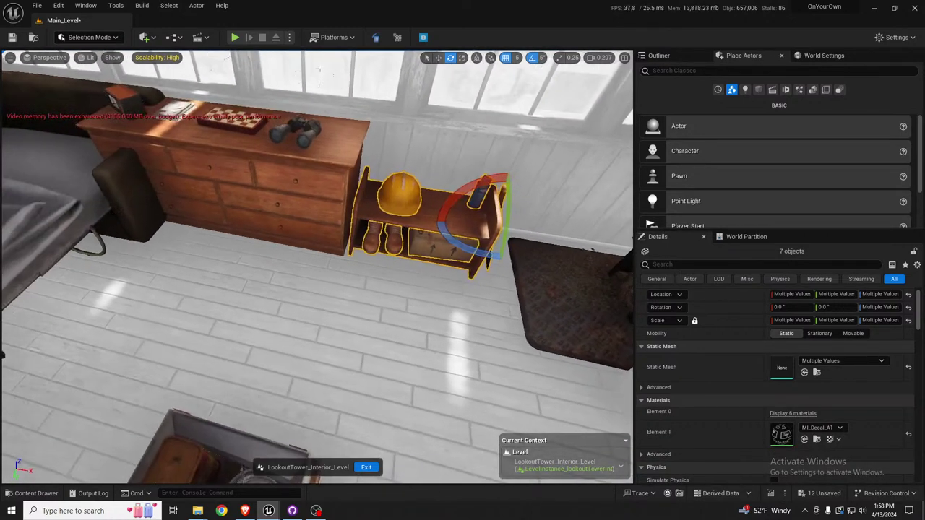
pyautogui.press('w')
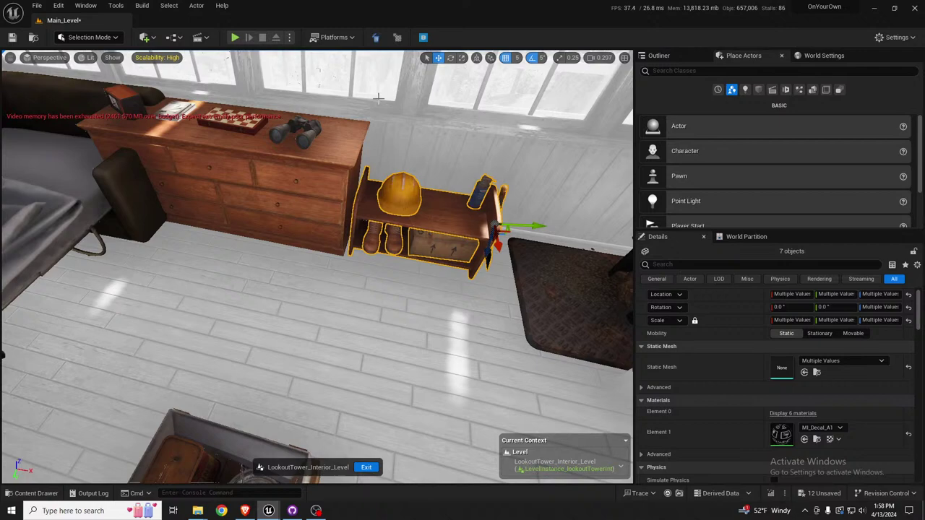
pyautogui.click(477, 58)
pyautogui.moveTo(462, 98); pyautogui.dragTo(361, 115, button='right')
pyautogui.moveTo(492, 279); pyautogui.dragTo(532, 276, button='right')
pyautogui.moveTo(566, 246); pyautogui.dragTo(566, 246, button='right')
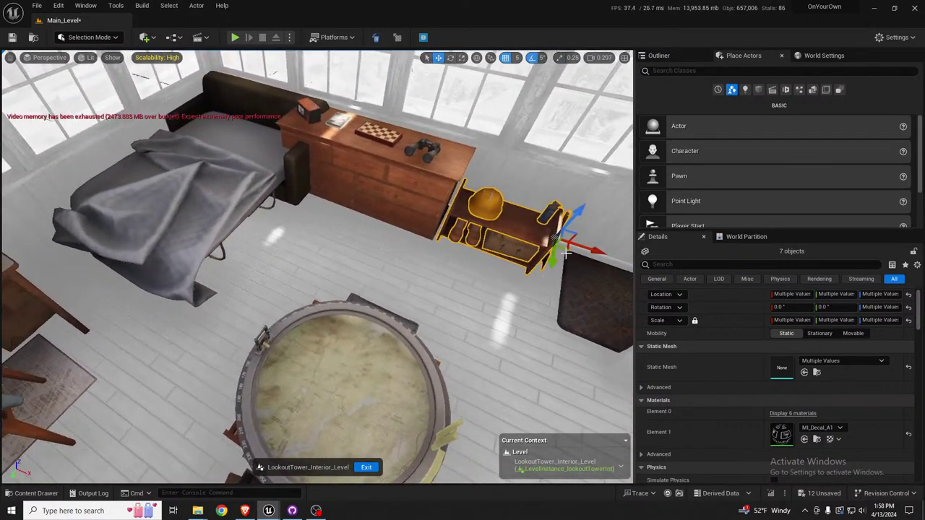
pyautogui.moveTo(568, 248); pyautogui.dragTo(179, 348)
# Rotate the low shelf and its contents and place them between the desk and the sofa bed.
pyautogui.moveTo(178, 348); pyautogui.dragTo(83, 342, button='right')
pyautogui.press('e')
pyautogui.moveTo(316, 336); pyautogui.dragTo(368, 333)
pyautogui.press('w')
pyautogui.moveTo(368, 333); pyautogui.dragTo(369, 333, button='right')
pyautogui.moveTo(189, 377); pyautogui.dragTo(422, 234)
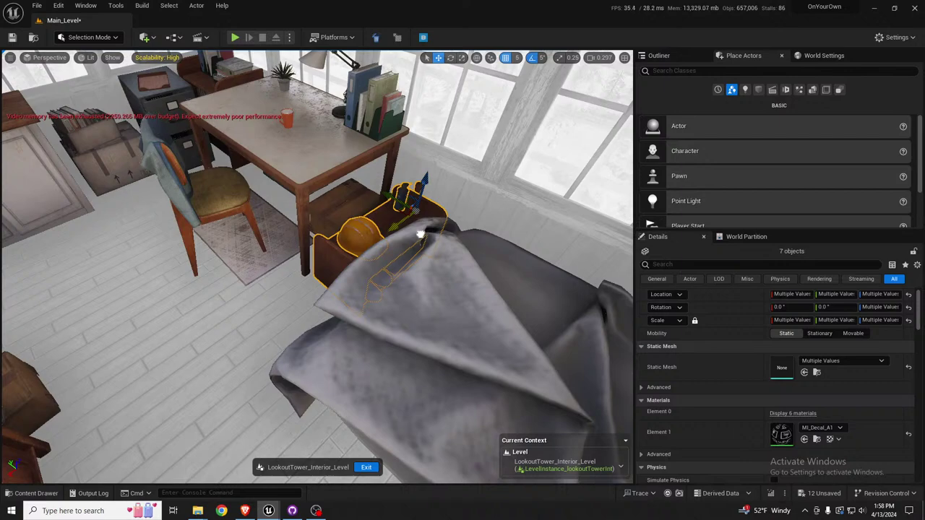
# Move the dresser and everything on top of it sideways, clear of the sofa bed's armrest.
pyautogui.moveTo(393, 339); pyautogui.dragTo(392, 339, button='right')
pyautogui.moveTo(372, 306); pyautogui.dragTo(372, 305, button='right')
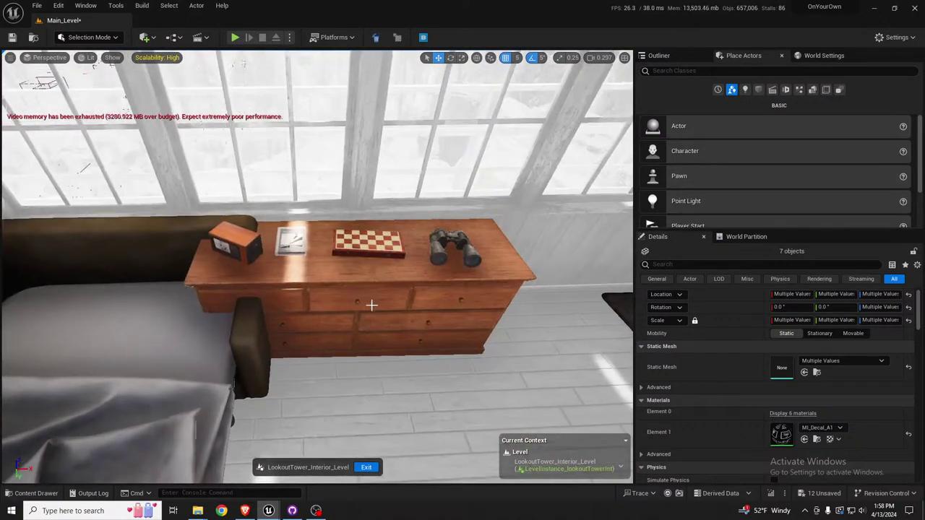
pyautogui.click(372, 305)
pyautogui.keyDown('ctrl'); pyautogui.click(292, 243); pyautogui.keyUp('ctrl')
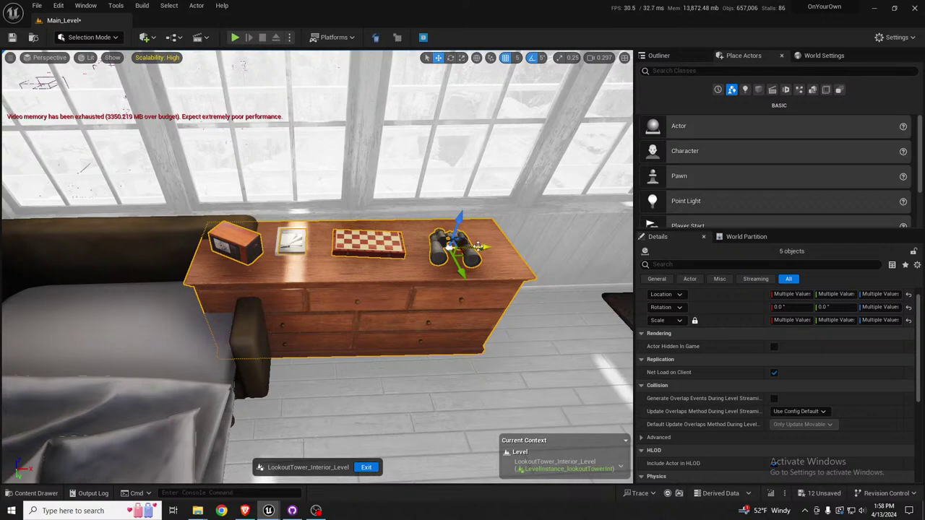
pyautogui.moveTo(478, 246); pyautogui.dragTo(592, 227)
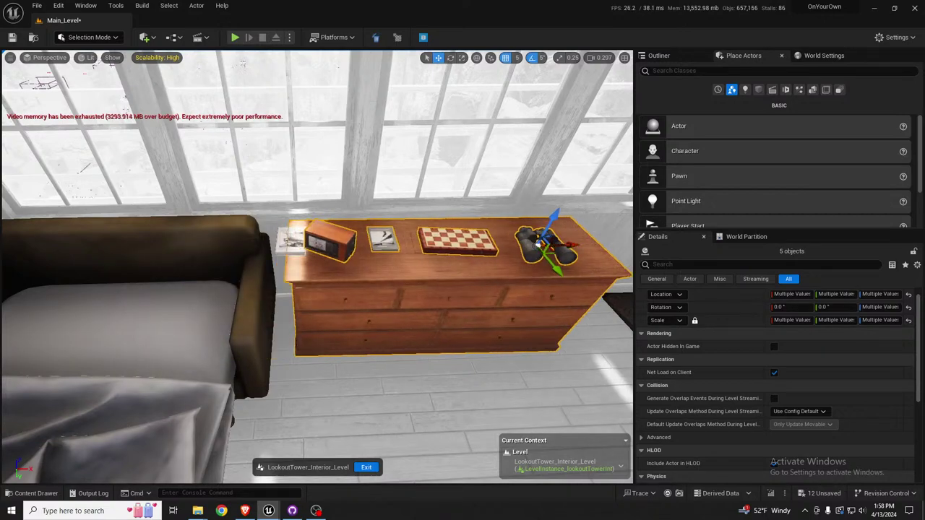
# Inspect the situation board counter, the kitchen units, the stove and the microwave corner for layout and clutter.
pyautogui.moveTo(537, 245); pyautogui.dragTo(470, 232, button='right')
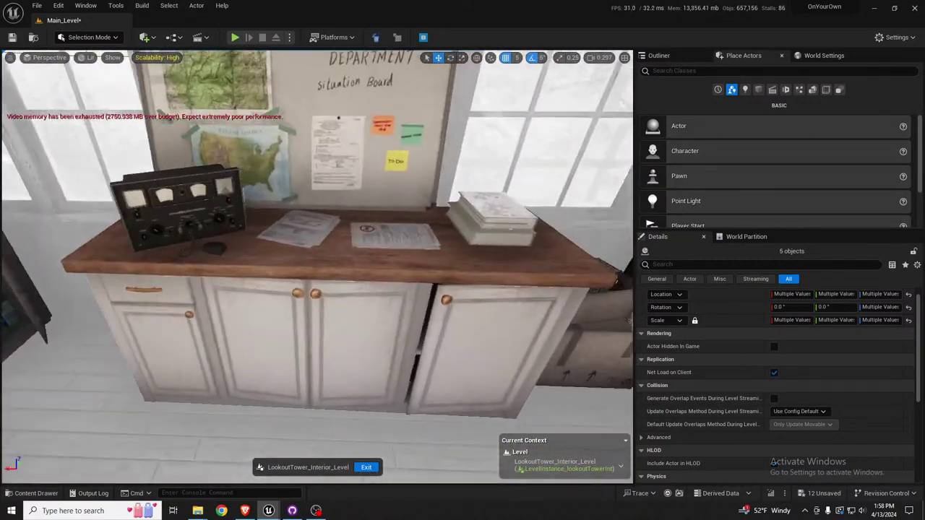
pyautogui.moveTo(475, 285); pyautogui.dragTo(354, 263, button='right')
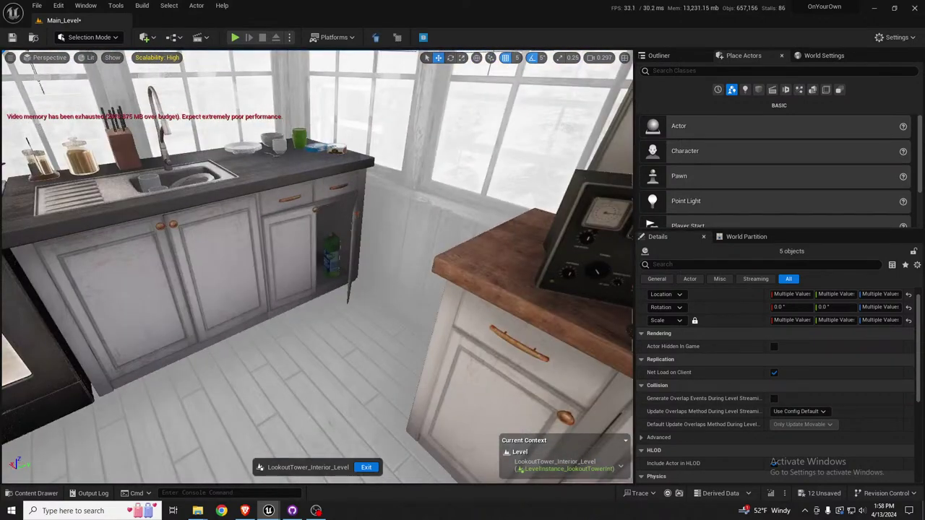
pyautogui.click(510, 298)
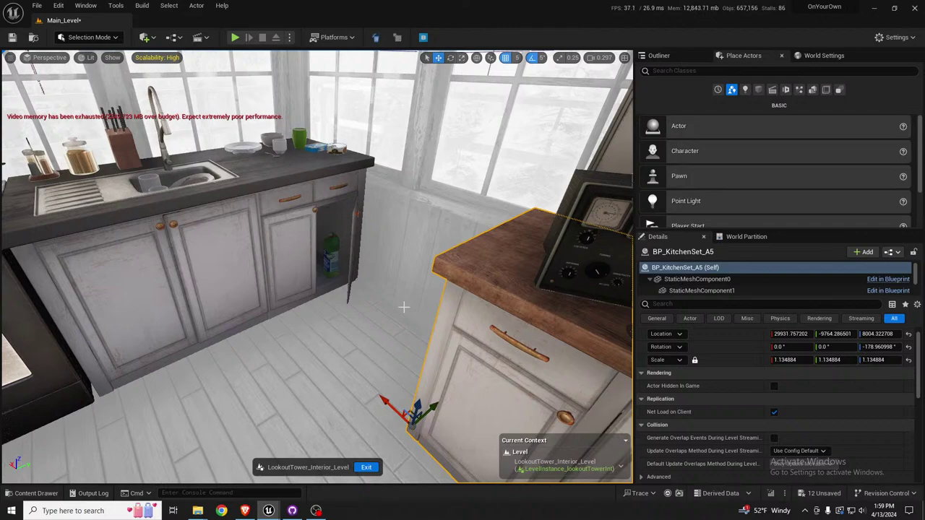
pyautogui.moveTo(318, 267); pyautogui.dragTo(154, 268, button='right')
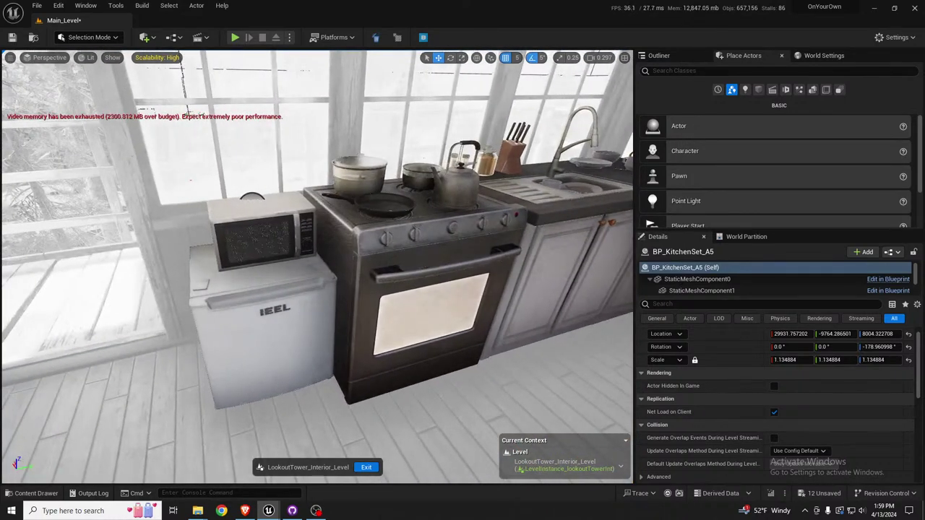
pyautogui.moveTo(318, 267); pyautogui.dragTo(386, 263, button='right')
pyautogui.scroll(-3, 318, 268)
pyautogui.press('w')
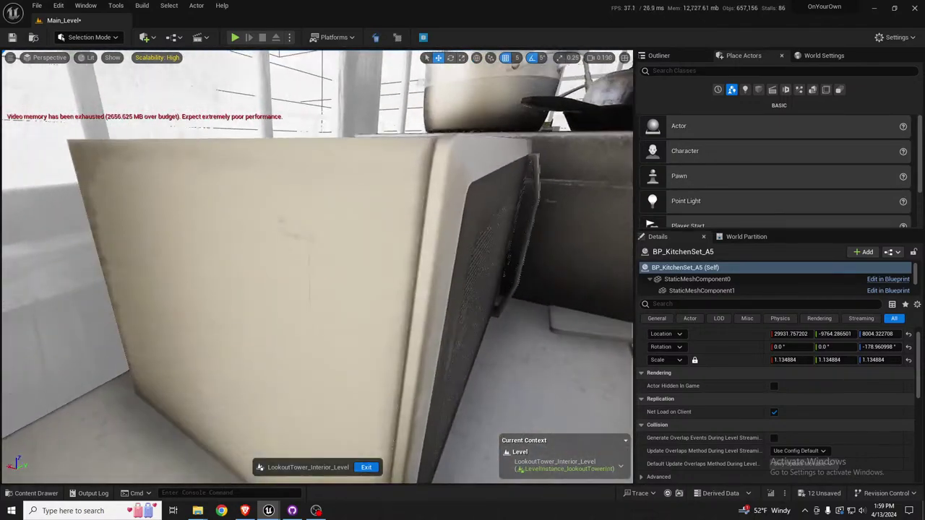
pyautogui.moveTo(250, 273); pyautogui.dragTo(315, 269, button='right')
pyautogui.press('w')
pyautogui.press('s')
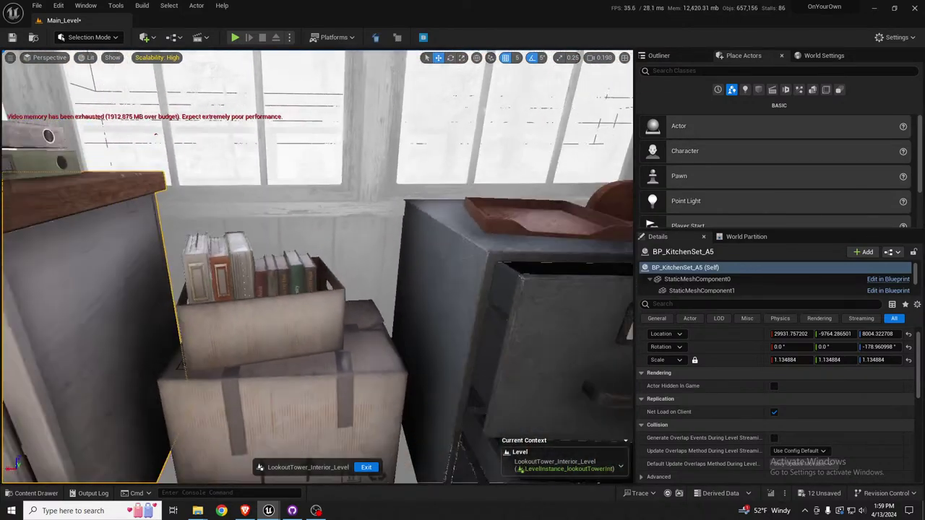
# Compare the folders in the cardboard box, on the desk and on the small corner bookshelf, ending with the blue folder selected.
pyautogui.click(206, 269)
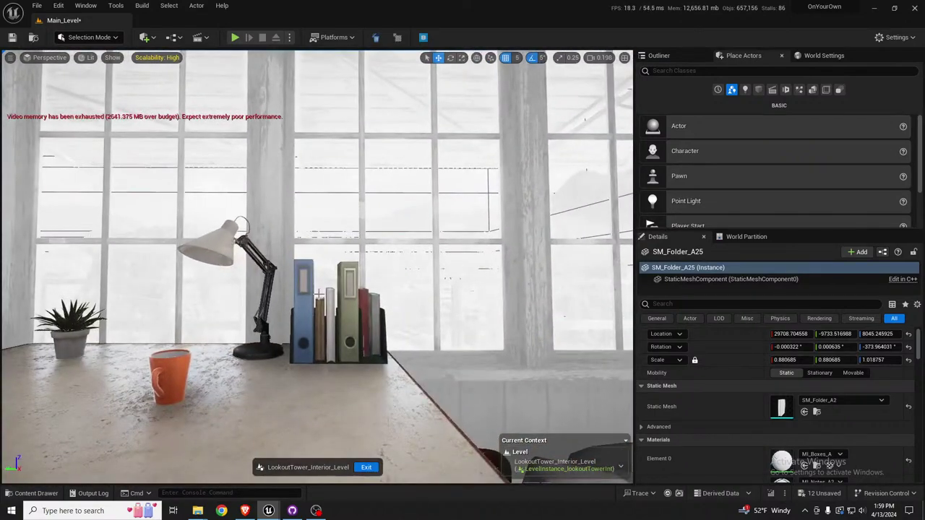
pyautogui.click(348, 303)
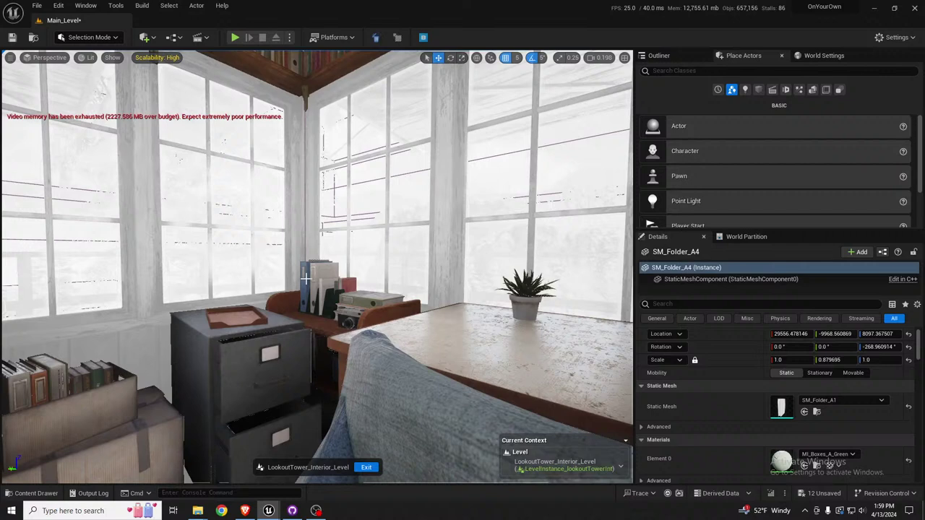
pyautogui.click(305, 289)
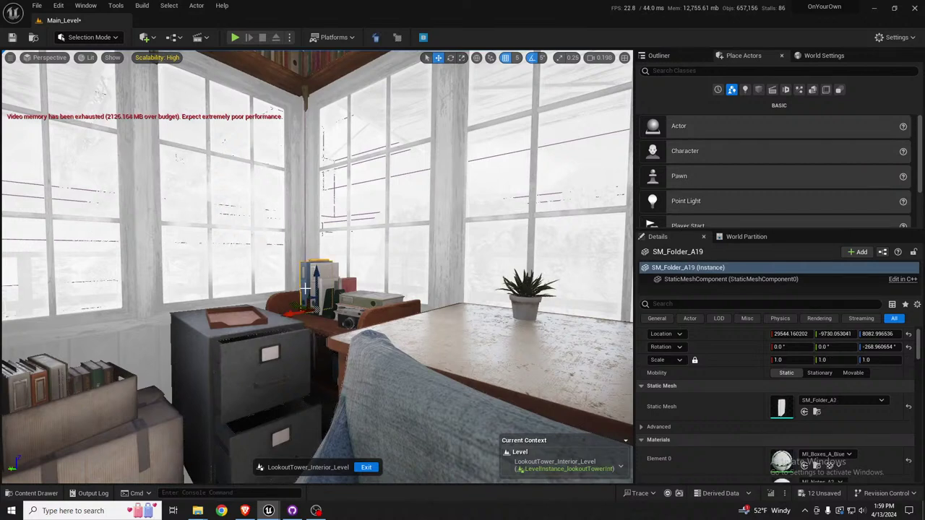
pyautogui.click(316, 277)
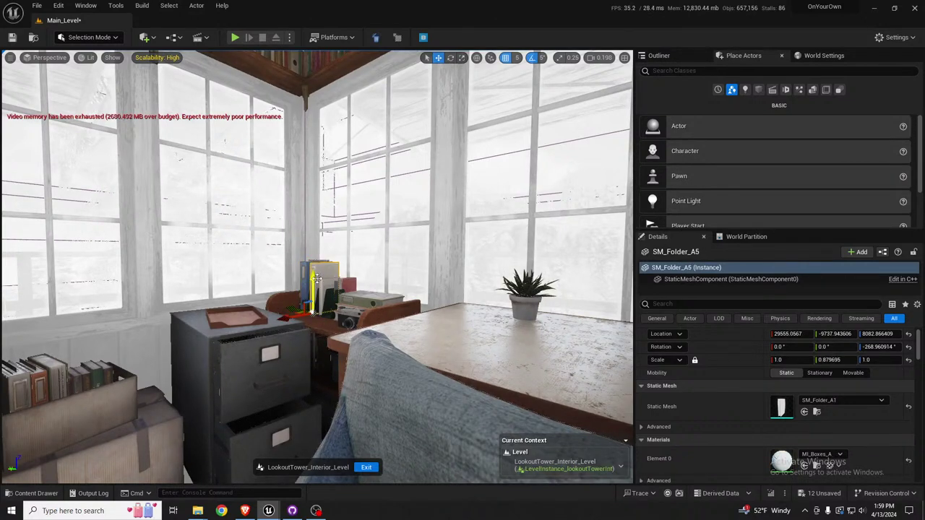
pyautogui.click(304, 278)
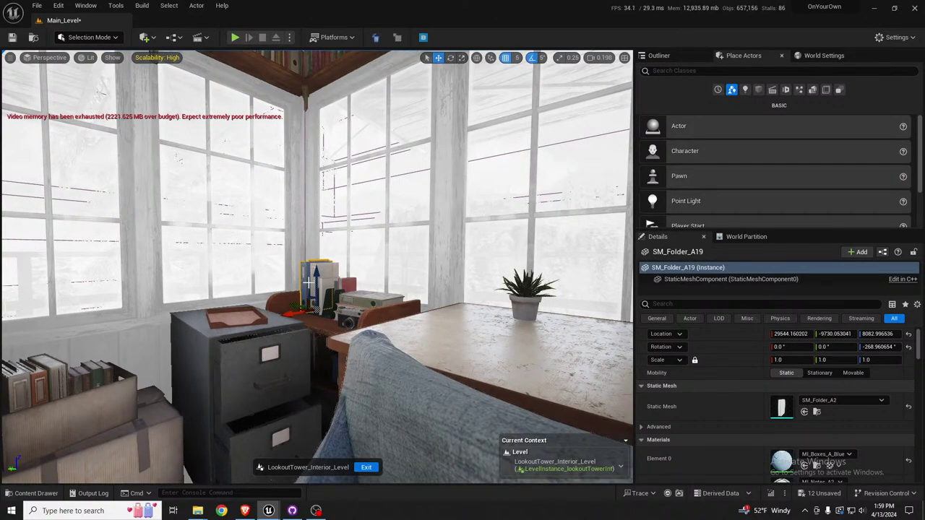
# Select the round fire finder table in the middle of the room and examine its map up close.
pyautogui.press('s')
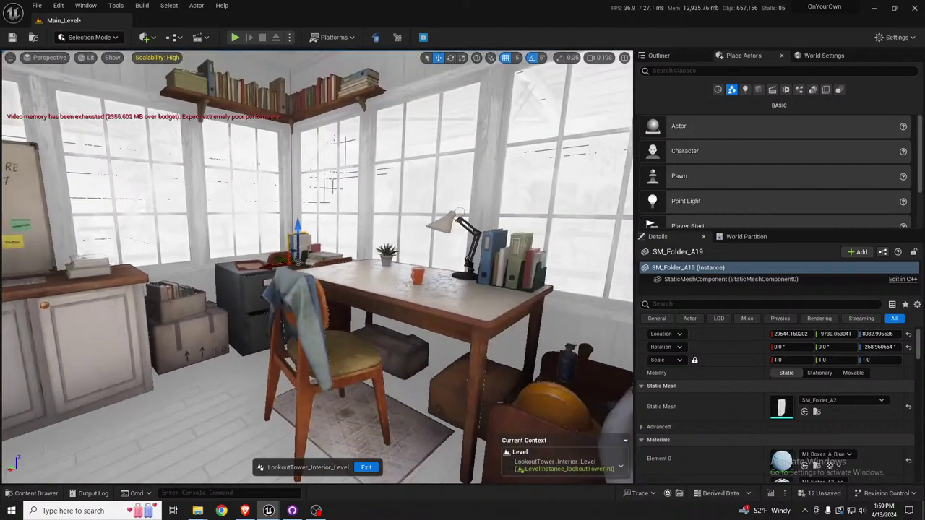
pyautogui.press('s')
pyautogui.moveTo(317, 267); pyautogui.dragTo(278, 274, button='right')
pyautogui.click(392, 284)
pyautogui.scroll(5, 393, 284)
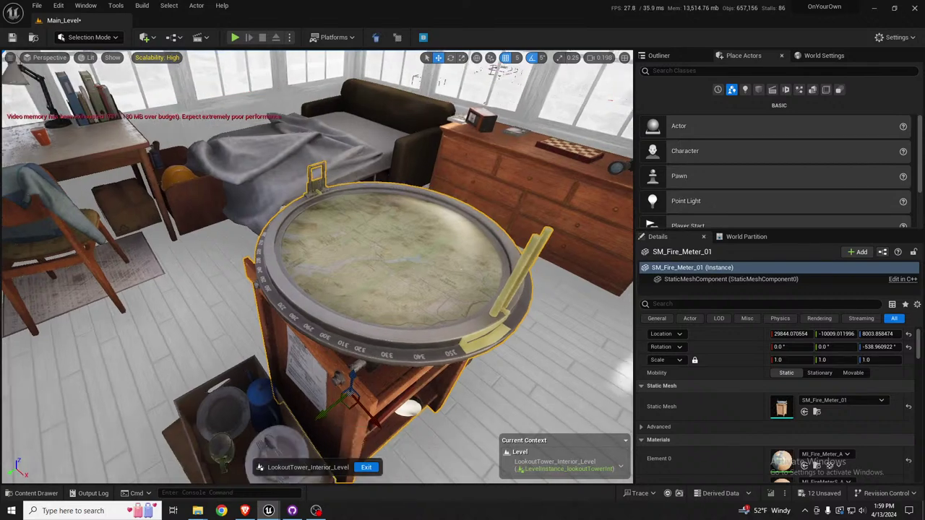
pyautogui.moveTo(393, 284); pyautogui.dragTo(434, 284, button='right')
pyautogui.scroll(2, 393, 284)
pyautogui.scroll(-4, 393, 284)
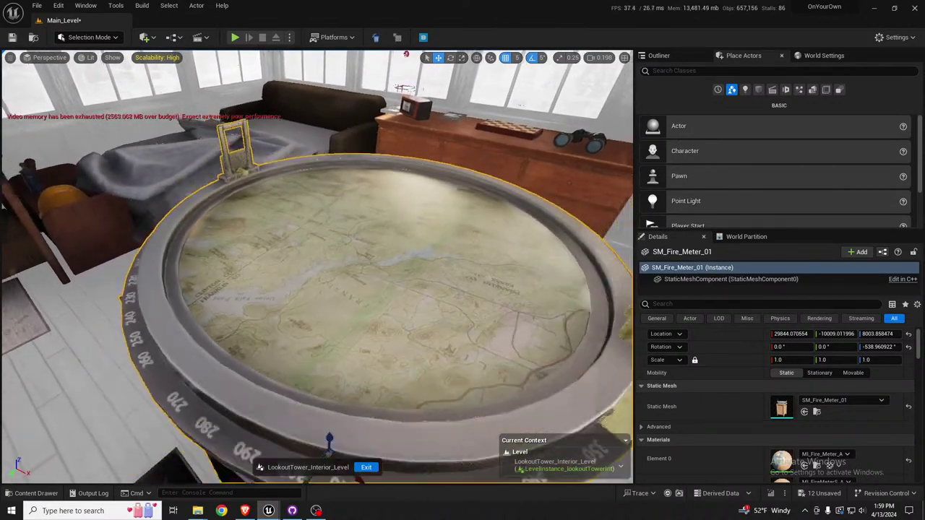
pyautogui.moveTo(378, 284); pyautogui.dragTo(371, 284, button='right')
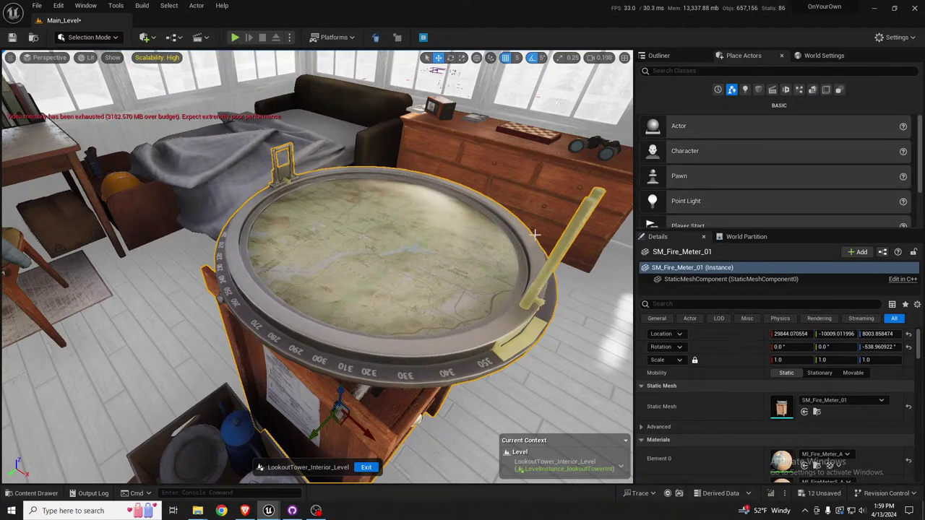
# Examine the full extent of the level and its foliage tree backdrop regions in the World Partition map.
pyautogui.click(739, 240)
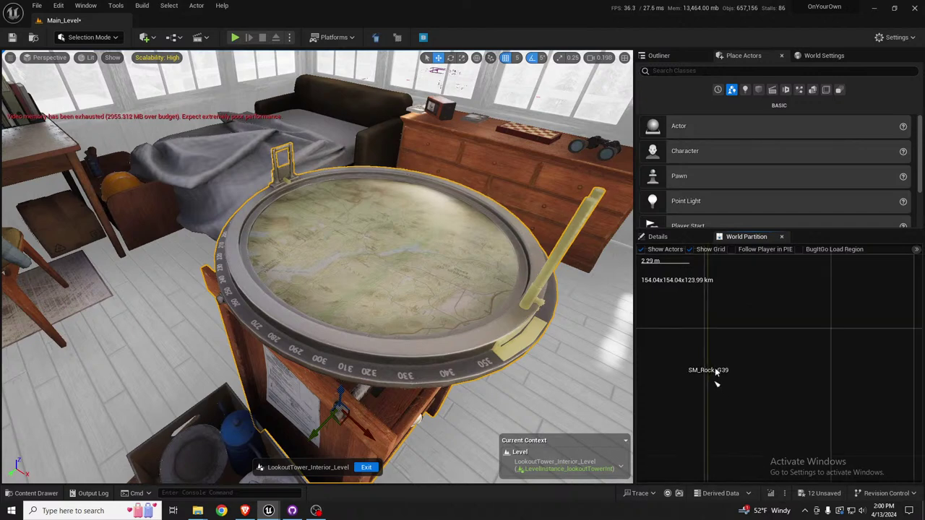
pyautogui.scroll(-10, 731, 375)
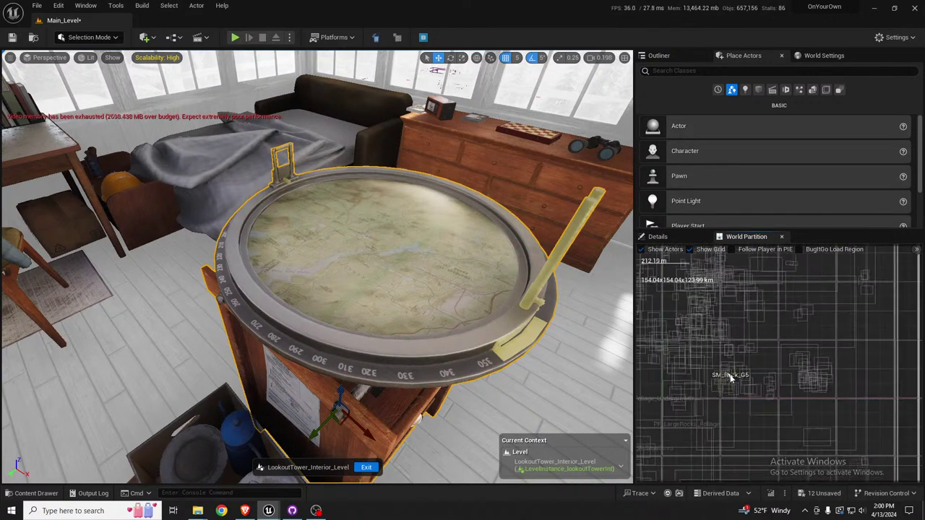
pyautogui.scroll(-8, 731, 375)
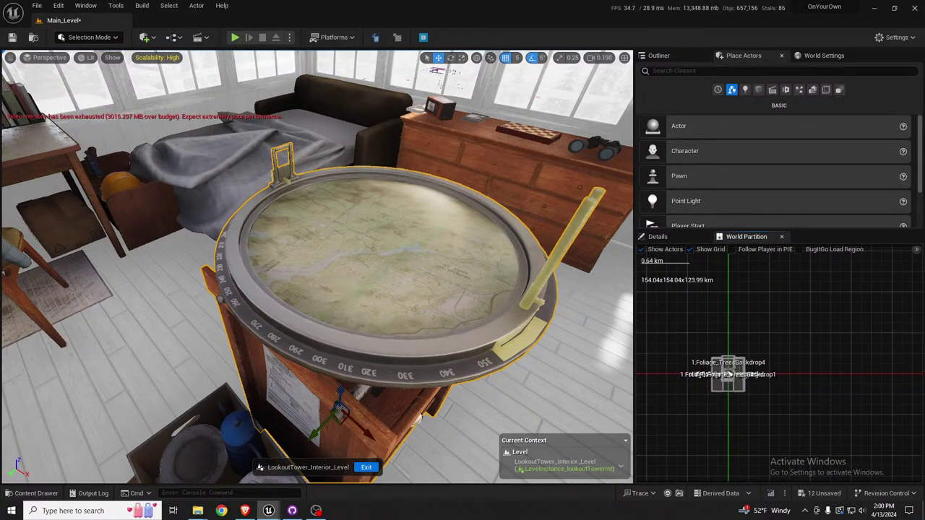
pyautogui.moveTo(733, 341); pyautogui.dragTo(767, 349, button='right')
pyautogui.scroll(4, 762, 368)
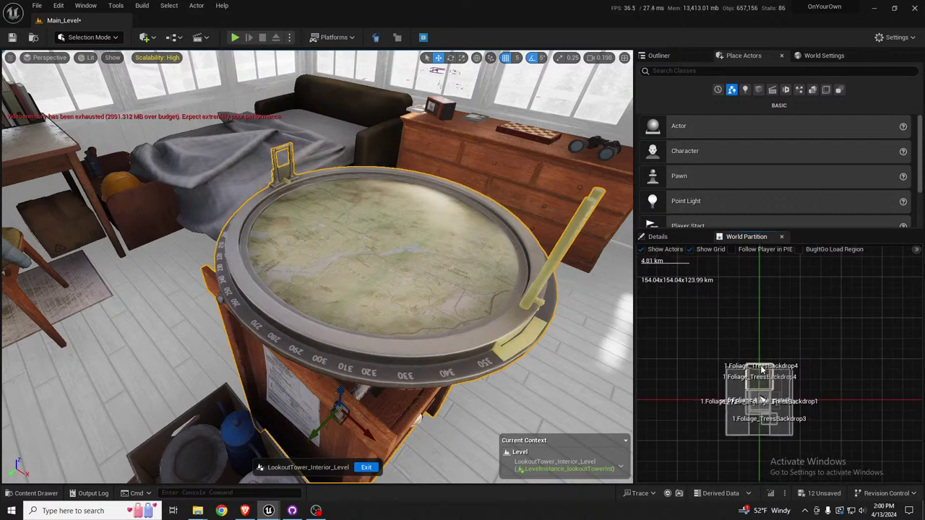
pyautogui.scroll(3, 761, 369)
pyautogui.moveTo(733, 370); pyautogui.dragTo(726, 266, button='right')
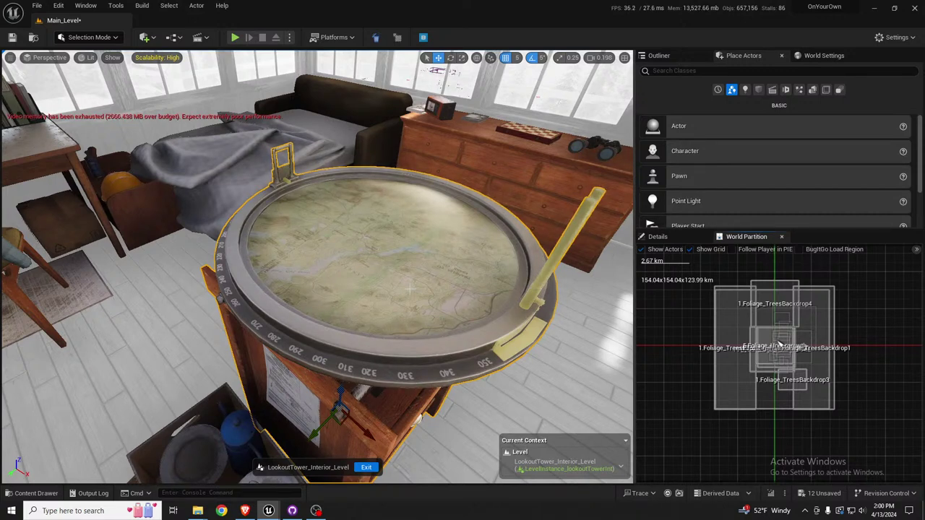
# Delete the binoculars mesh from the top of the dresser.
pyautogui.moveTo(417, 271); pyautogui.dragTo(499, 214, button='right')
pyautogui.press('w')
pyautogui.click(366, 297)
pyautogui.press('Delete')
# Search the placeable actor classes for "binocu" and place a BP_Interactable_Binoculars on the dresser beside the chessboard.
pyautogui.press('s')
pyautogui.moveTo(410, 271); pyautogui.dragTo(574, 315, button='right')
pyautogui.scroll(4, 553, 325)
pyautogui.press('w')
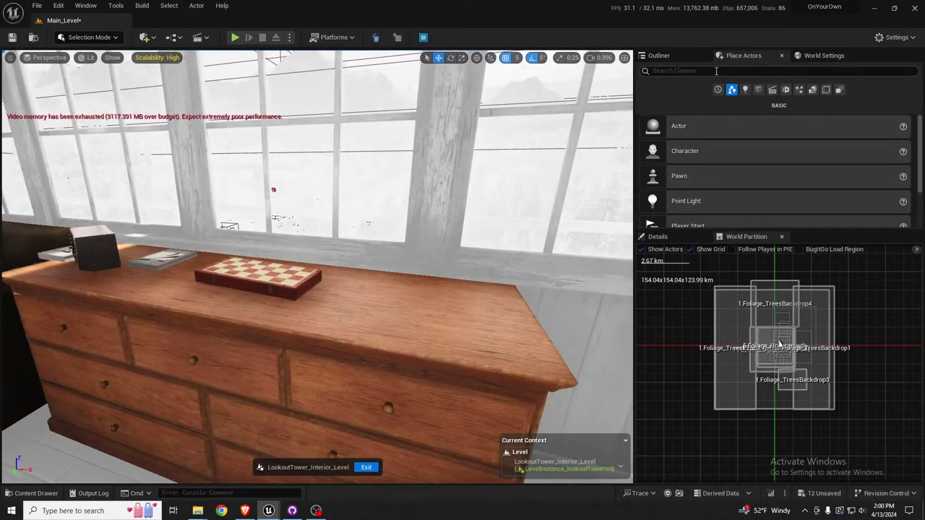
pyautogui.click(679, 70)
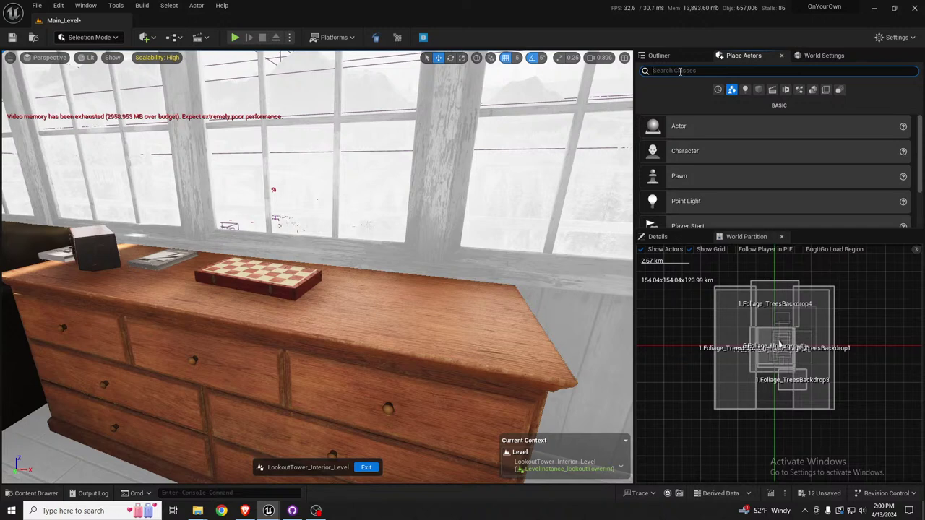
pyautogui.write('binocu')
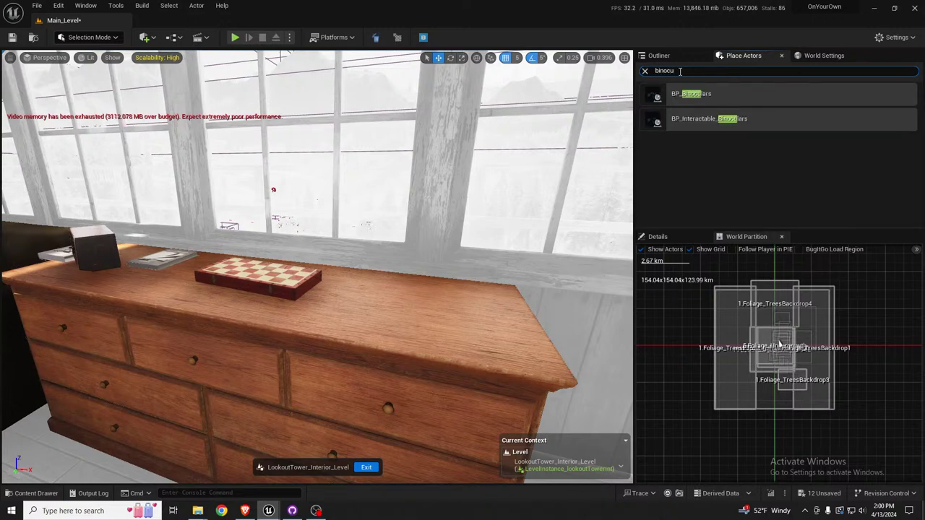
pyautogui.moveTo(716, 115); pyautogui.dragTo(470, 314)
pyautogui.press('e')
pyautogui.moveTo(442, 323); pyautogui.dragTo(267, 340, button='right')
pyautogui.press('Escape')
# Select the situation board SM_Board_A above the radio desk and open its static mesh for editing.
pyautogui.press('s')
pyautogui.moveTo(275, 283); pyautogui.dragTo(369, 326, button='right')
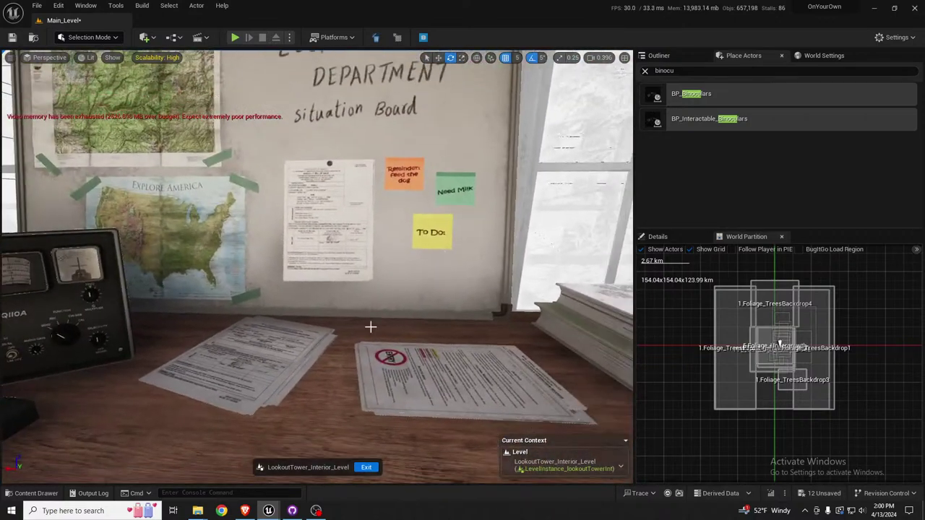
pyautogui.click(224, 241)
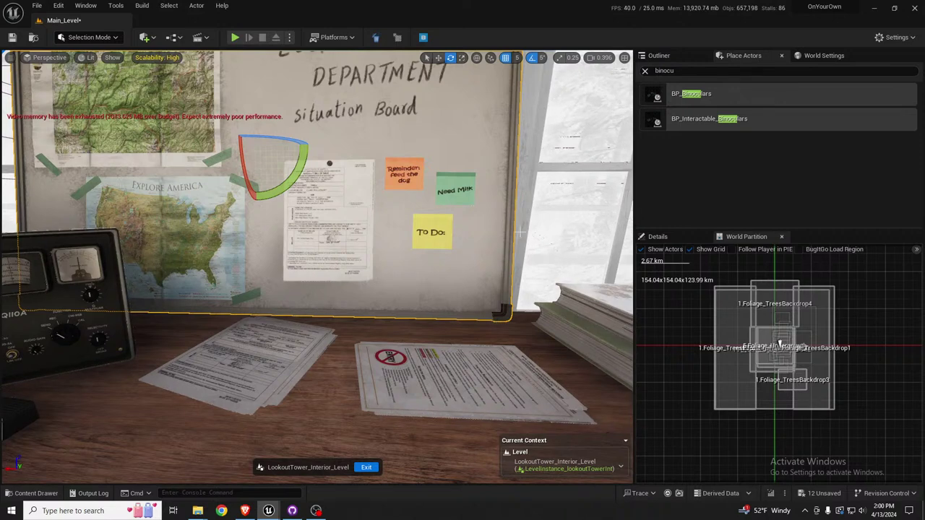
pyautogui.click(670, 55)
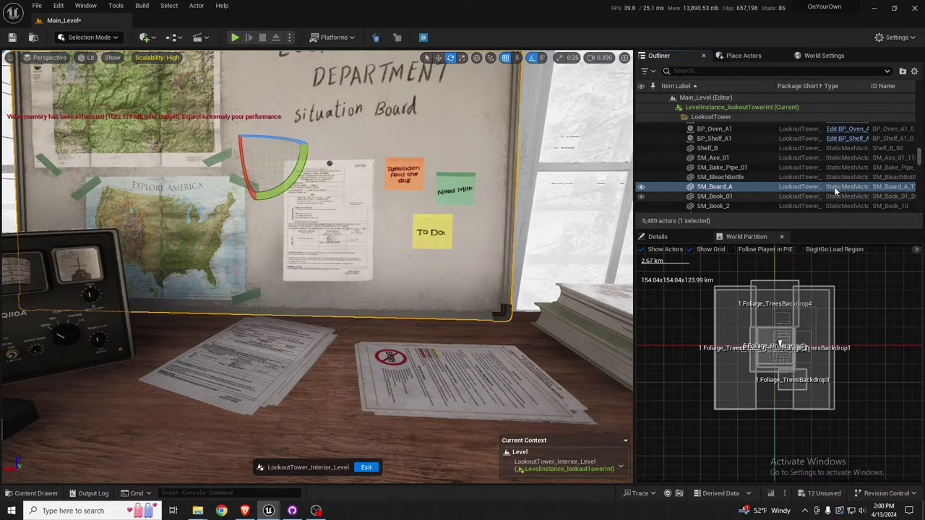
pyautogui.click(657, 236)
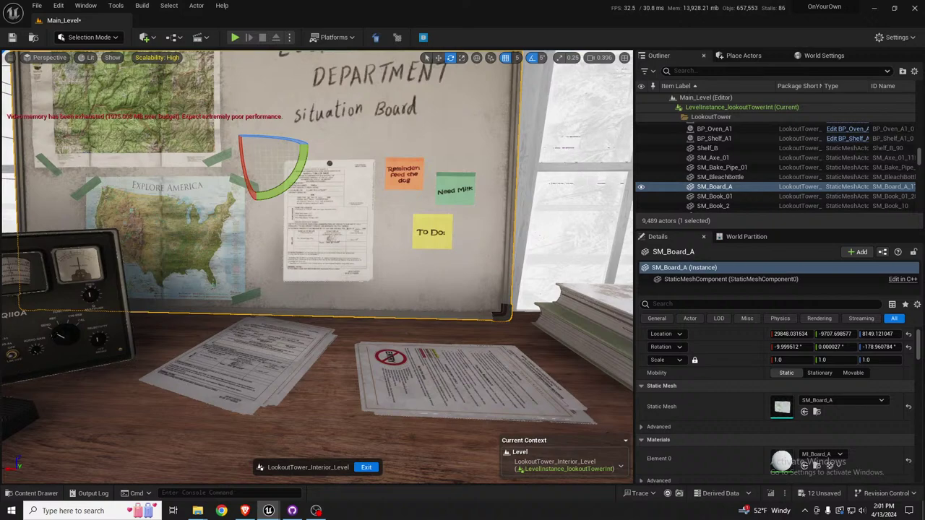
pyautogui.moveTo(3, 86); pyautogui.dragTo(174, 29)
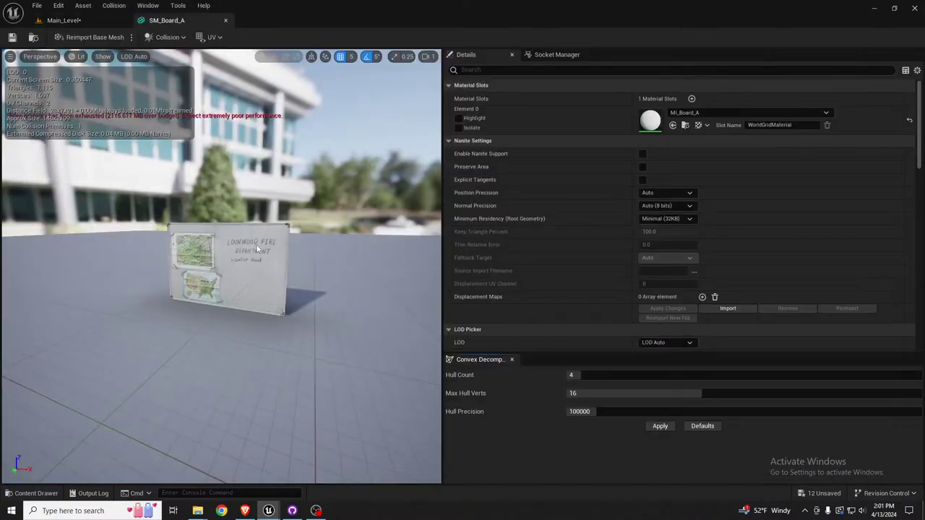
# Examine the board mesh up close from several angles, checking how the taped maps sit on its surface.
pyautogui.scroll(5, 235, 279)
pyautogui.scroll(-4, 233, 279)
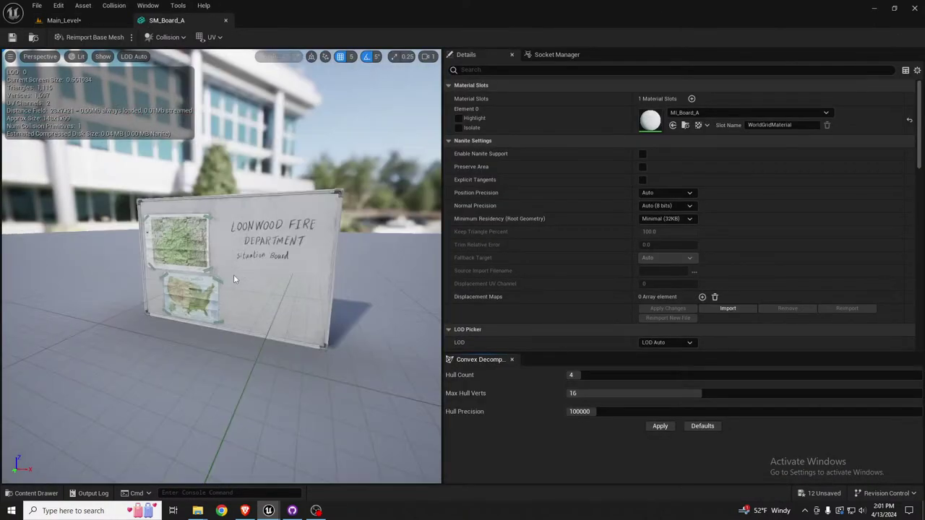
pyautogui.moveTo(234, 279); pyautogui.dragTo(325, 279, button='right')
pyautogui.press('a')
pyautogui.scroll(-1, 252, 281)
pyautogui.press('w')
pyautogui.scroll(2, 188, 276)
pyautogui.moveTo(252, 281); pyautogui.dragTo(140, 280, button='right')
pyautogui.press('q')
pyautogui.scroll(-3, 231, 277)
pyautogui.press('w')
pyautogui.press('a')
pyautogui.press('w')
pyautogui.press('a')
pyautogui.press('d')
pyautogui.press('d')
pyautogui.press('w')
pyautogui.moveTo(98, 287); pyautogui.dragTo(54, 292)
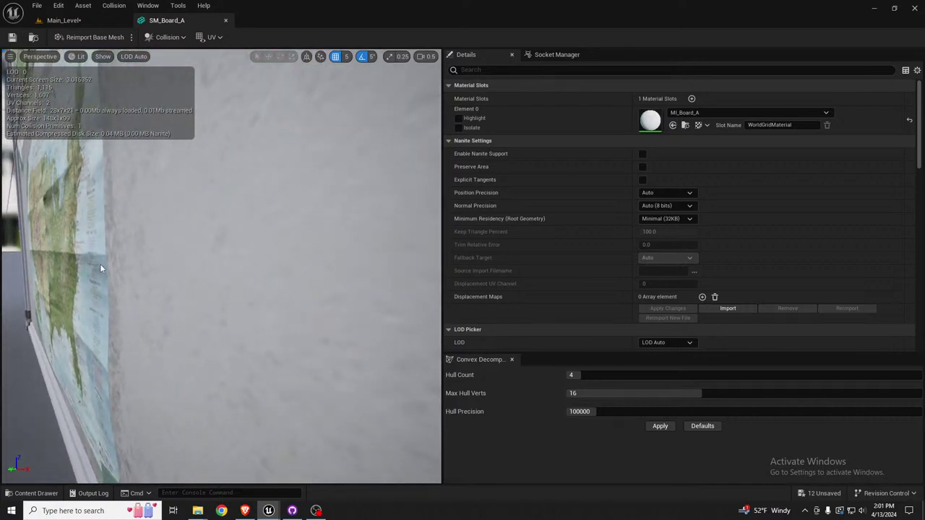
pyautogui.moveTo(100, 268); pyautogui.dragTo(19, 280)
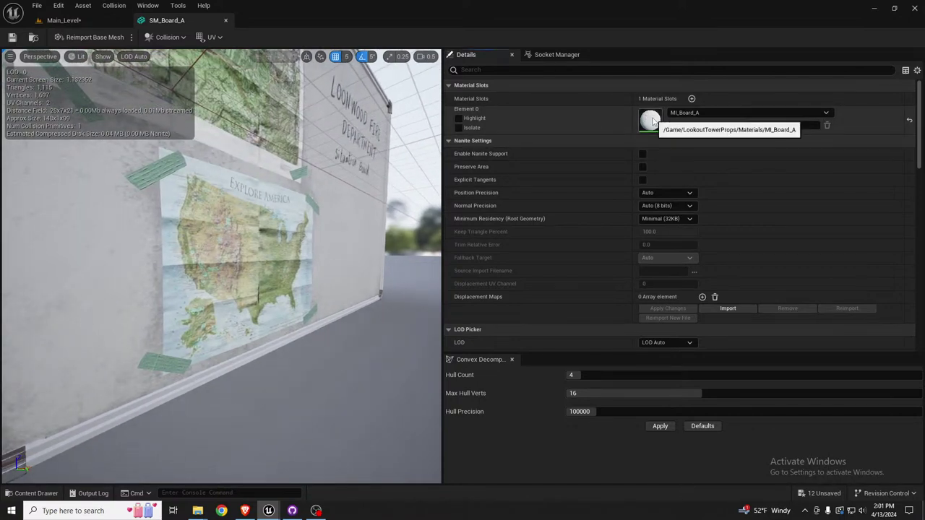
# Open the board's MI_Board_A material, preview it on a cube and examine the handwritten lettering in the texture.
pyautogui.doubleClick(650, 120)
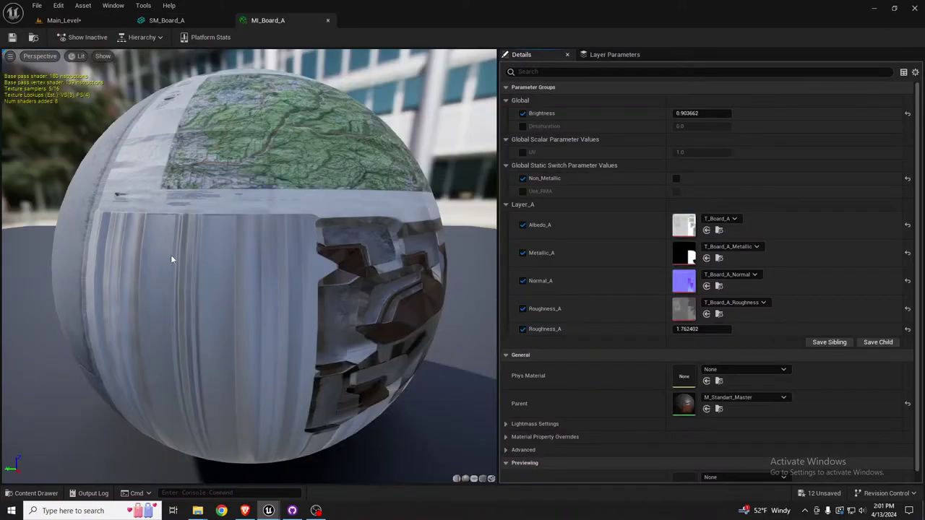
pyautogui.click(483, 479)
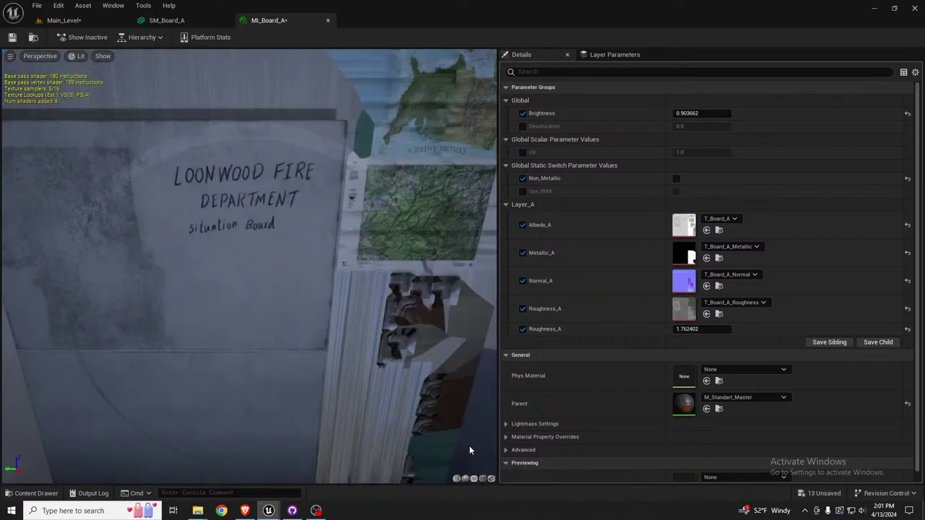
pyautogui.moveTo(289, 253)
pyautogui.mouseDown()
pyautogui.moveTo(228, 246)
pyautogui.moveTo(199, 282)
pyautogui.moveTo(250, 246)
pyautogui.moveTo(276, 240)
pyautogui.mouseUp()
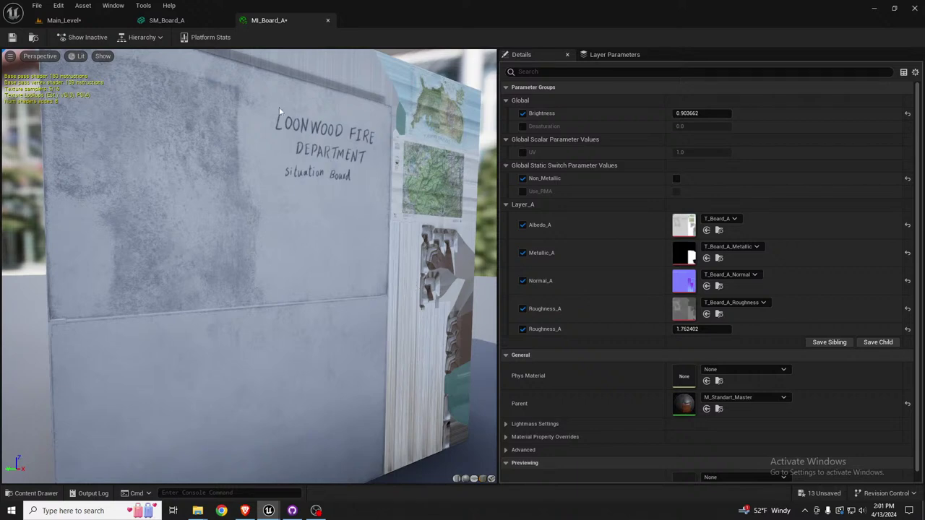
pyautogui.scroll(3, 297, 118)
pyautogui.scroll(-2, 307, 138)
pyautogui.moveTo(318, 138); pyautogui.dragTo(333, 73, button='middle')
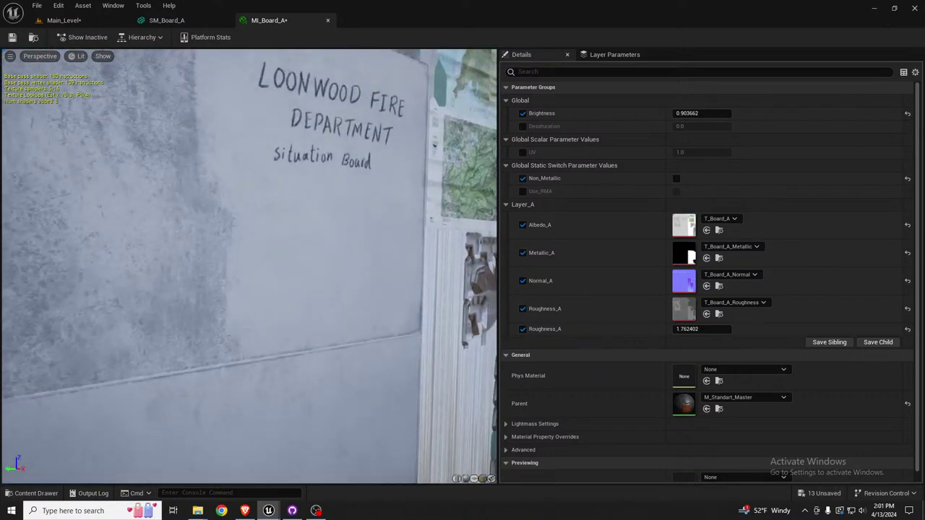
pyautogui.moveTo(331, 137); pyautogui.dragTo(334, 66, button='right')
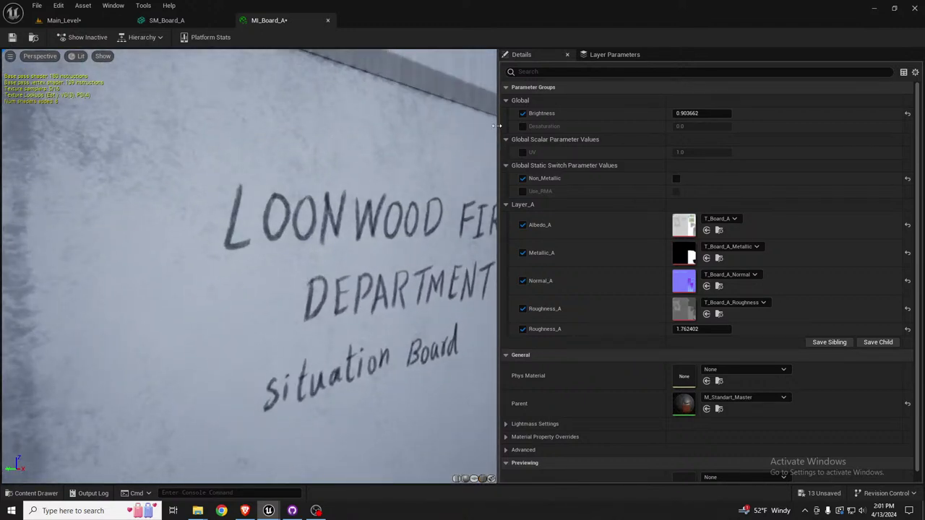
# Close the MI_Board_A material, return to Main_Level and save the unsaved changes.
pyautogui.click(327, 21)
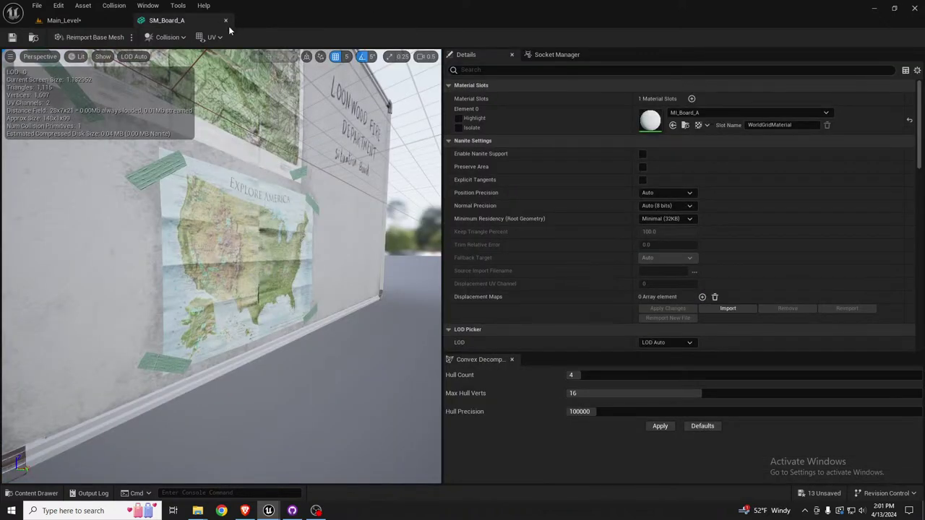
pyautogui.click(64, 20)
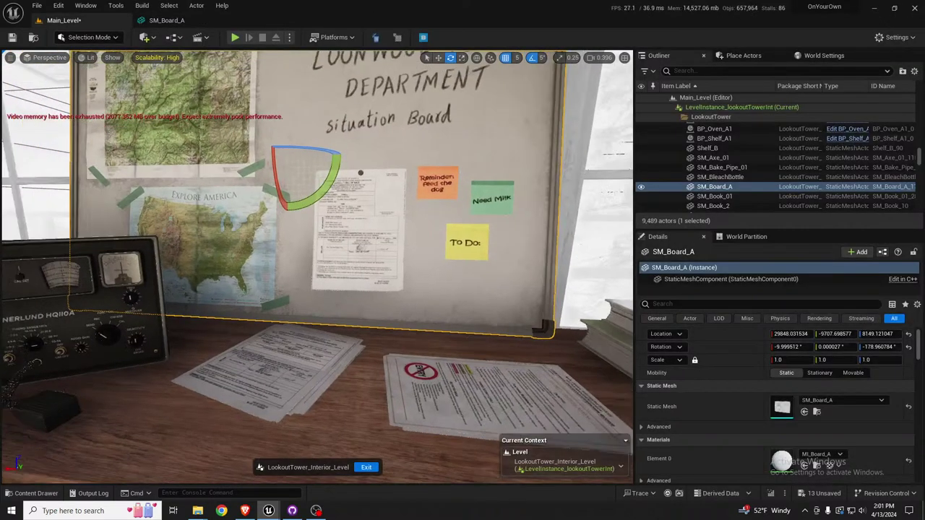
pyautogui.hotkey('ctrl', 's')
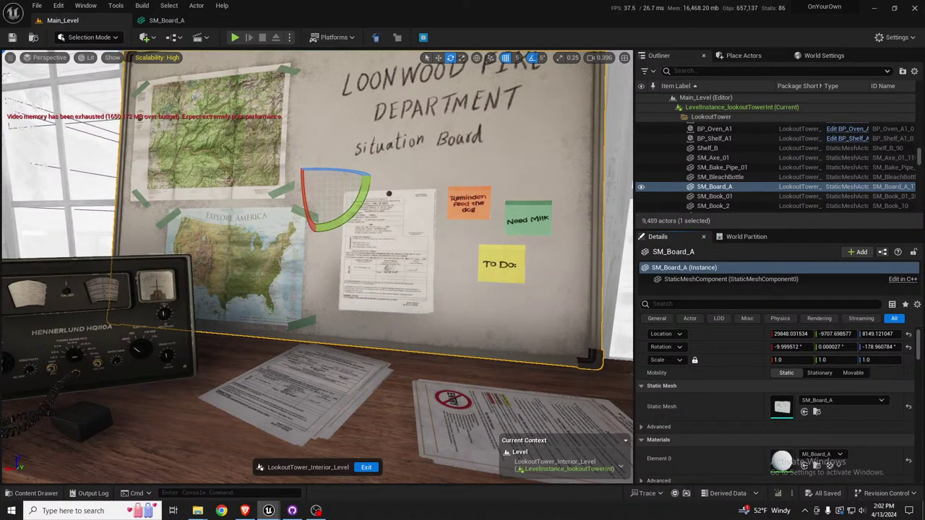
# Export the board mesh as SM_Board_A.FBX to G:/OYO with FBX 2013 compatibility.
pyautogui.press('super+e')
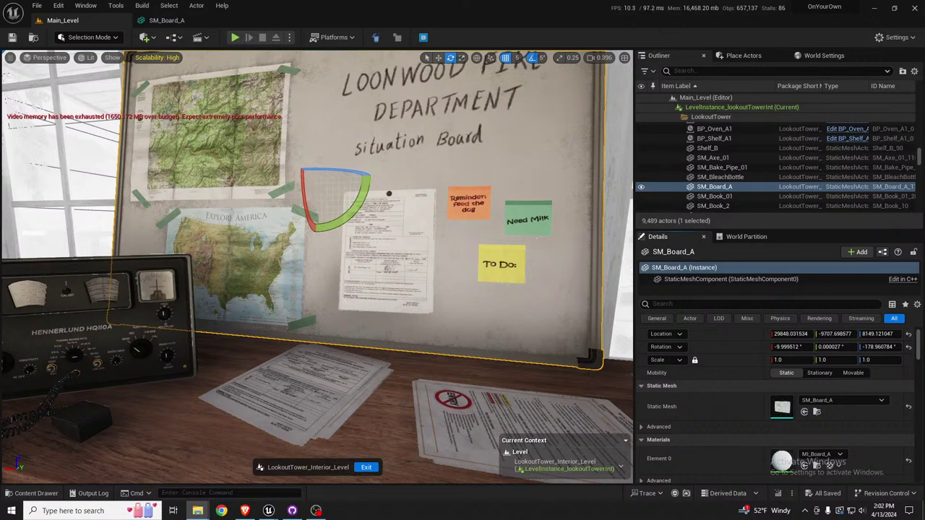
pyautogui.hotkey('alt', 'Tab')
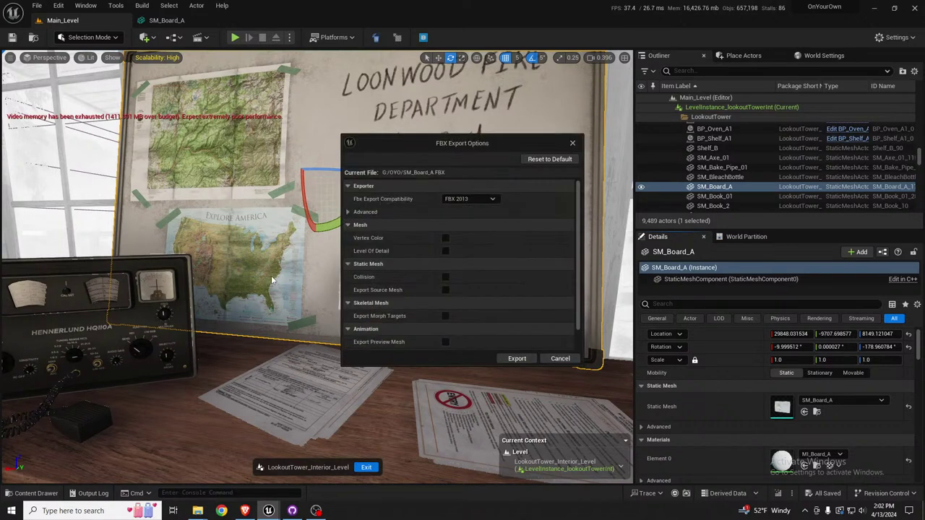
pyautogui.click(516, 359)
# Launch Blender and import SM_Board_A.FBX from the G:\OYO folder, listing the newest files first.
pyautogui.moveTo(509, 21); pyautogui.dragTo(475, 37)
pyautogui.doubleClick(50, 462)
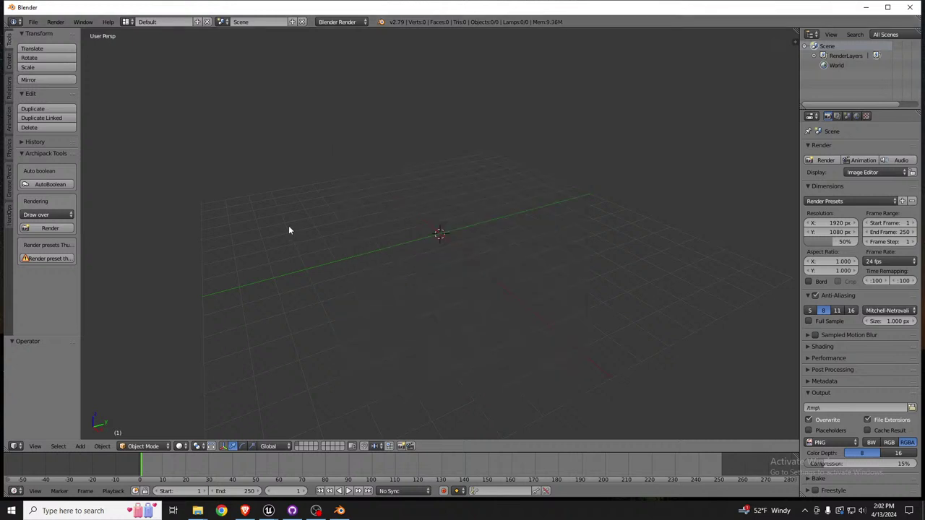
pyautogui.click(32, 22)
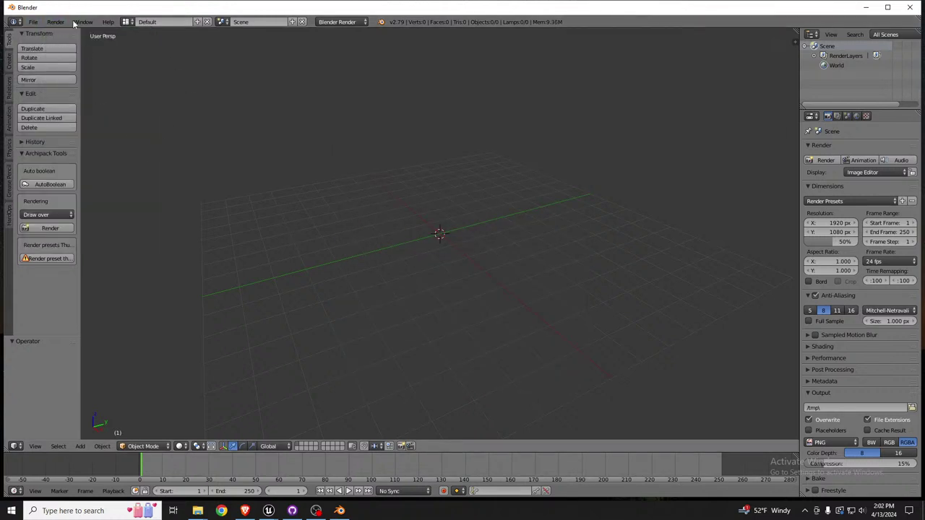
pyautogui.click(34, 22)
pyautogui.moveTo(74, 207)
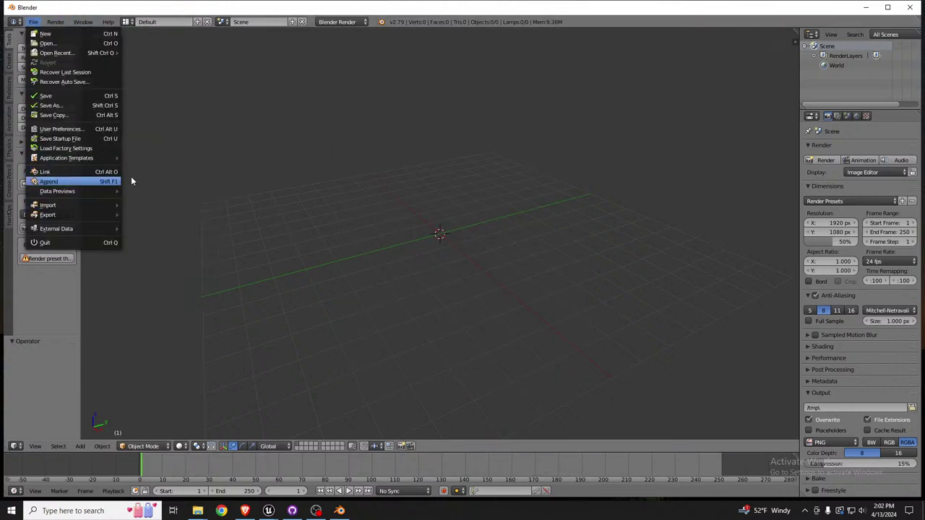
pyautogui.click(214, 236)
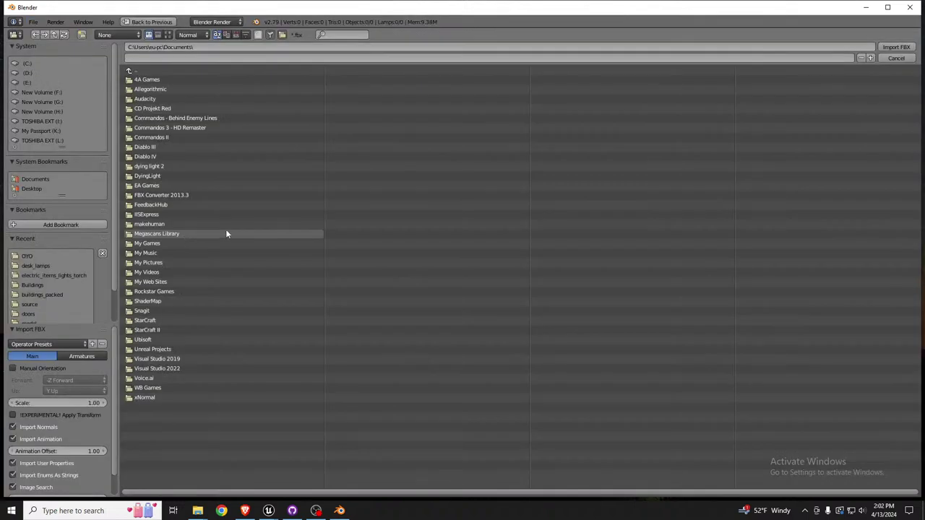
pyautogui.click(73, 256)
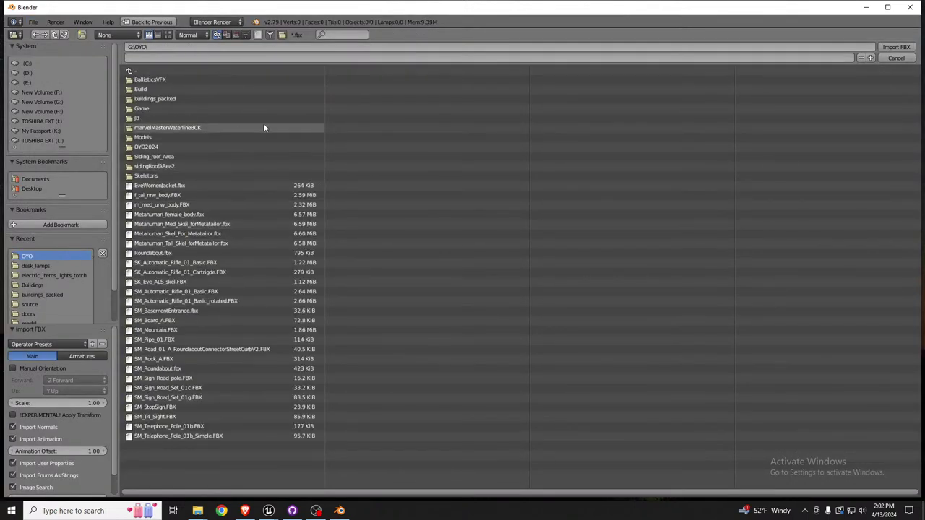
pyautogui.click(236, 35)
pyautogui.click(154, 186)
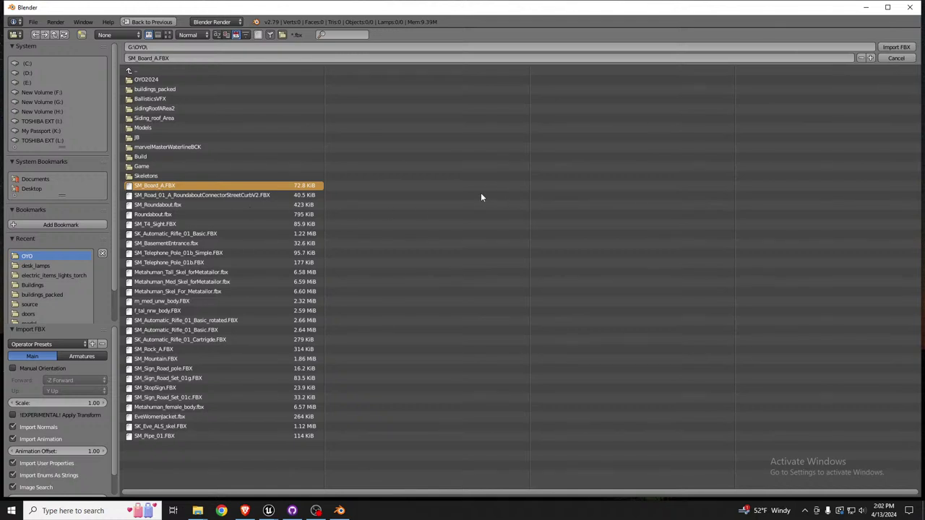
pyautogui.press('Return')
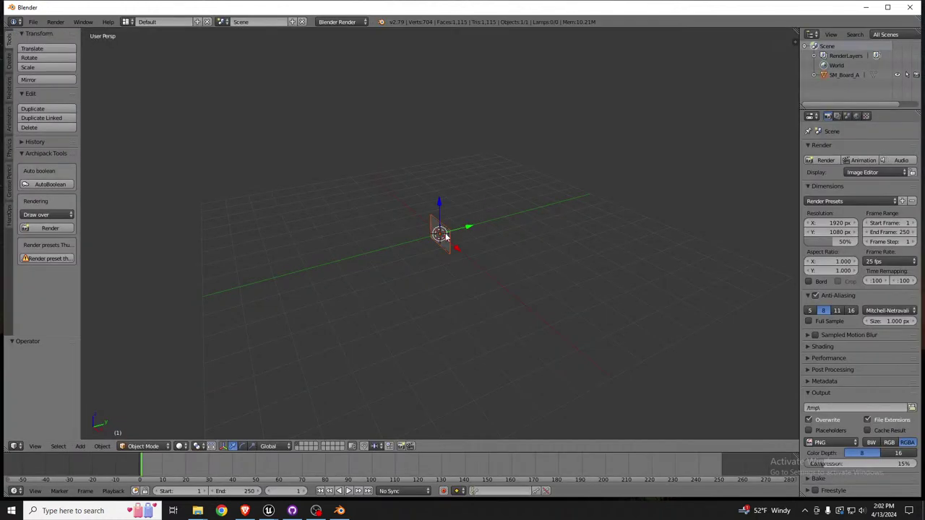
# Enter Edit Mode on the imported board and select its entire mesh, with the taped maps in close view.
pyautogui.scroll(6, 472, 223)
pyautogui.moveTo(470, 220); pyautogui.dragTo(386, 260, button='middle')
pyautogui.scroll(3, 385, 261)
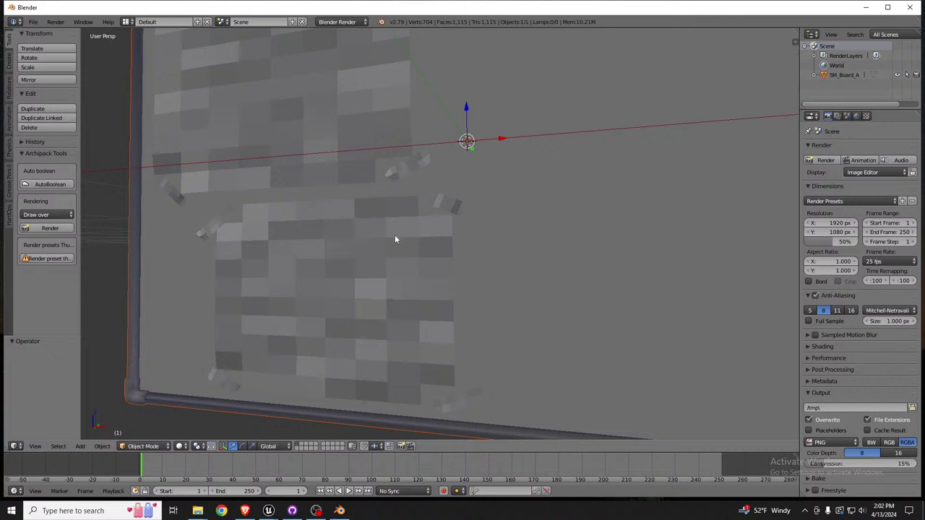
pyautogui.press('Tab')
pyautogui.press('a')
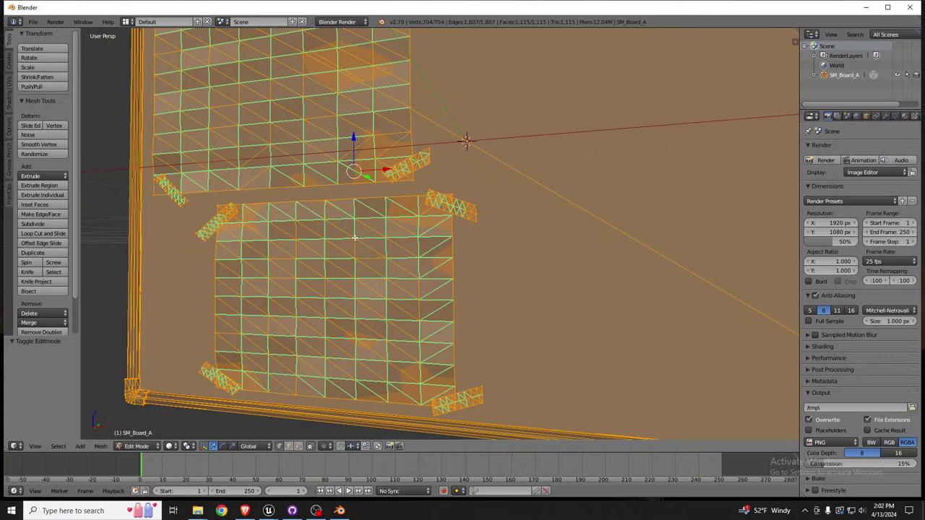
# Delete the vertices of the lower map and its four tape pieces from the board mesh.
pyautogui.moveTo(354, 237); pyautogui.dragTo(417, 268, button='middle')
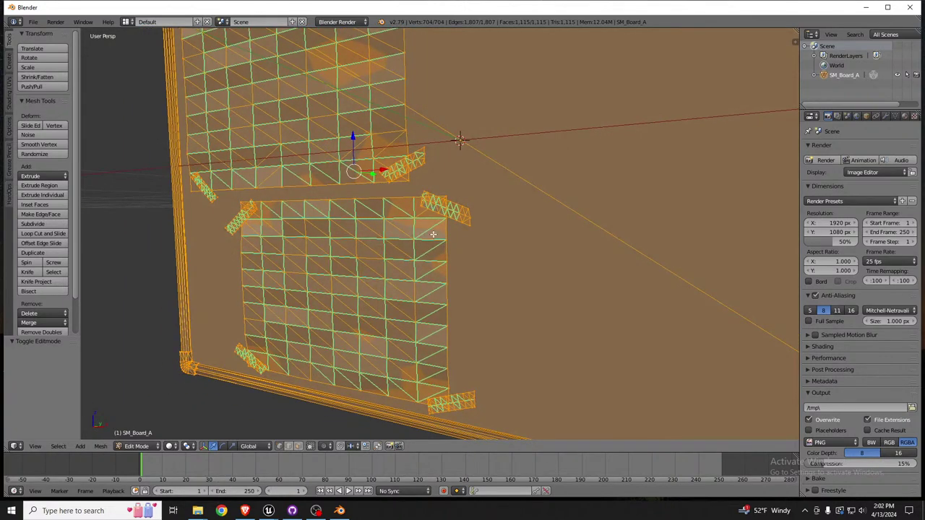
pyautogui.press('a')
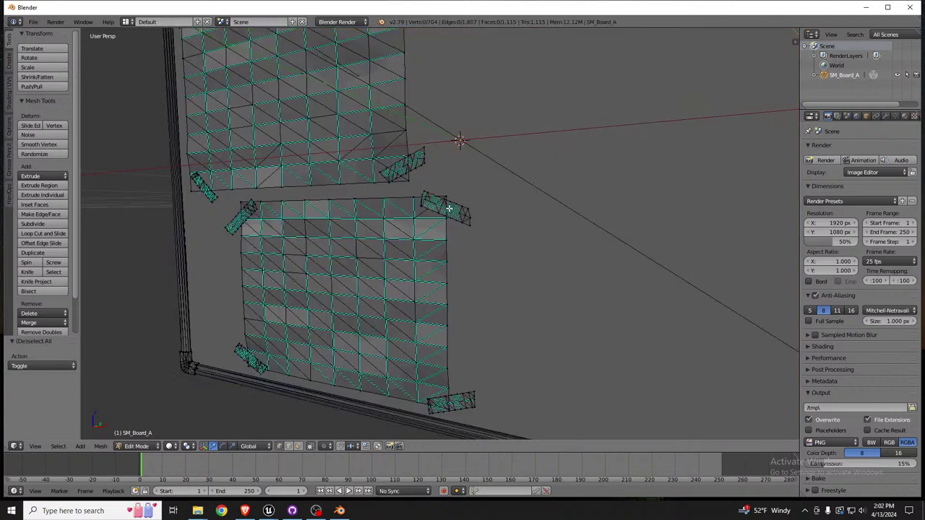
pyautogui.scroll(2, 449, 209)
pyautogui.scroll(-1, 448, 209)
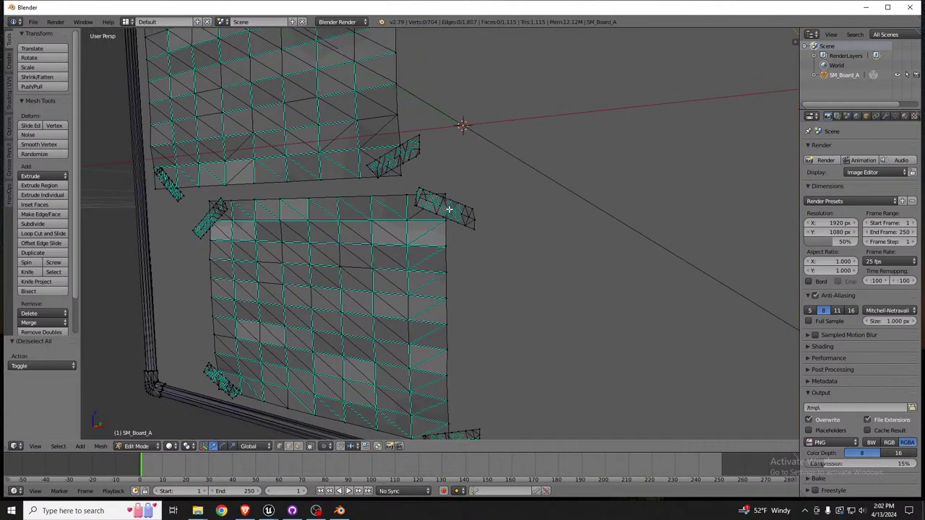
pyautogui.press('l')
pyautogui.press('l')
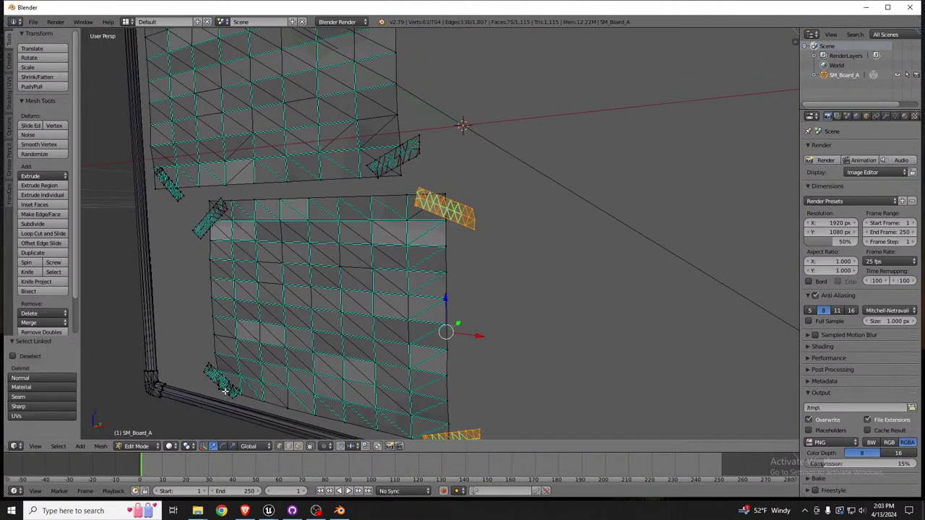
pyautogui.press('l')
pyautogui.press('l')
pyautogui.press('l')
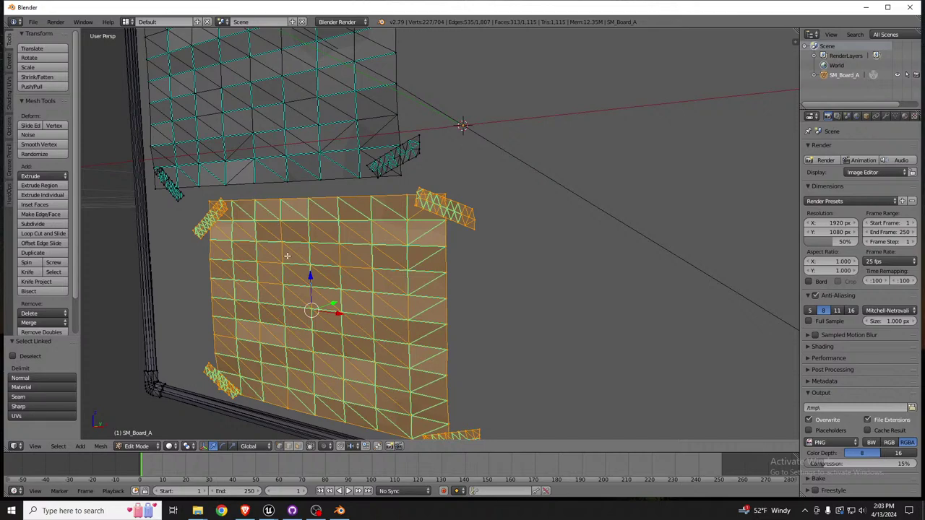
pyautogui.press('x')
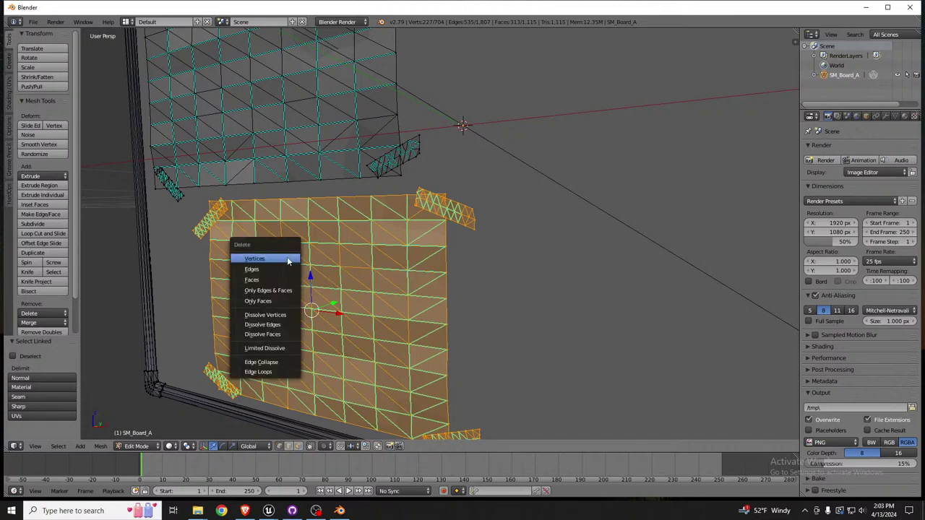
pyautogui.click(287, 257)
pyautogui.moveTo(352, 264); pyautogui.dragTo(391, 238, button='middle')
pyautogui.scroll(-3, 374, 265)
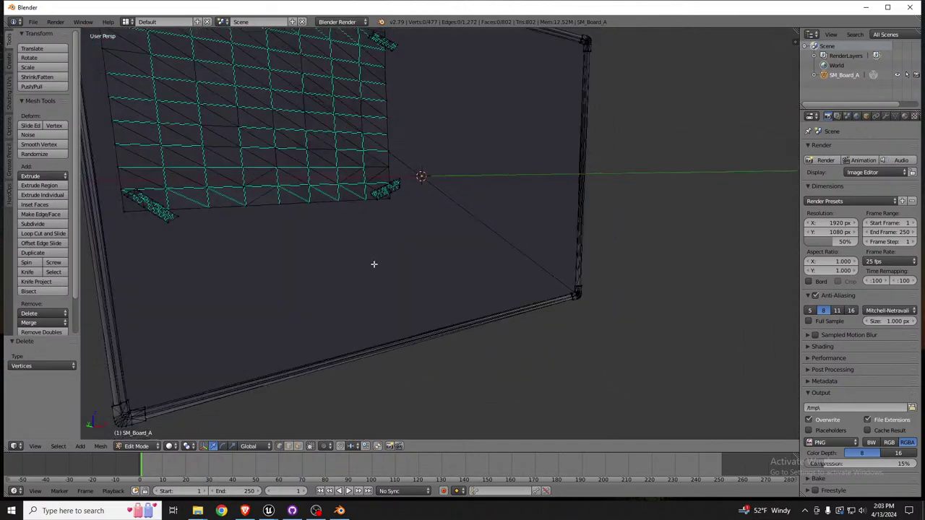
# Return to Object Mode and apply HardOps SSharpen to the board with a sharpness of 30°.
pyautogui.moveTo(409, 187); pyautogui.dragTo(363, 181, button='middle')
pyautogui.press('Tab')
pyautogui.scroll(2, 320, 164)
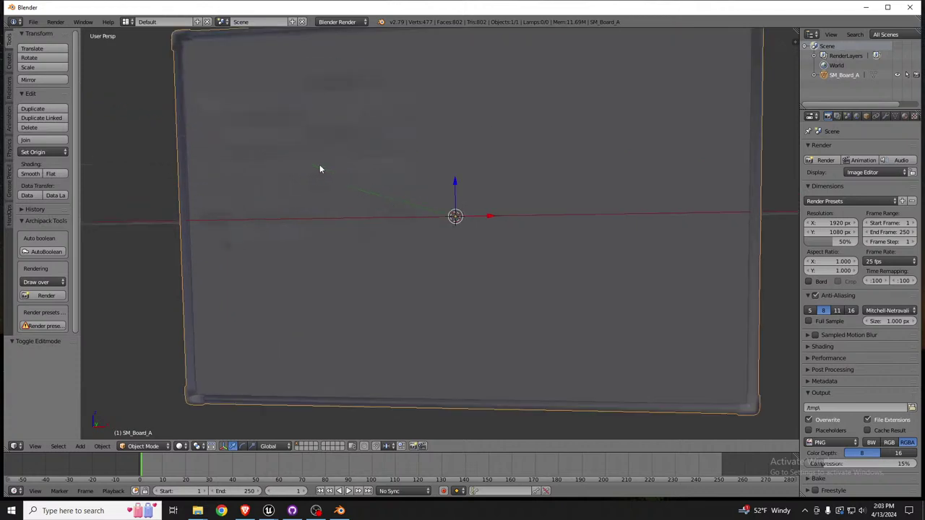
pyautogui.press('q')
pyautogui.click(316, 169)
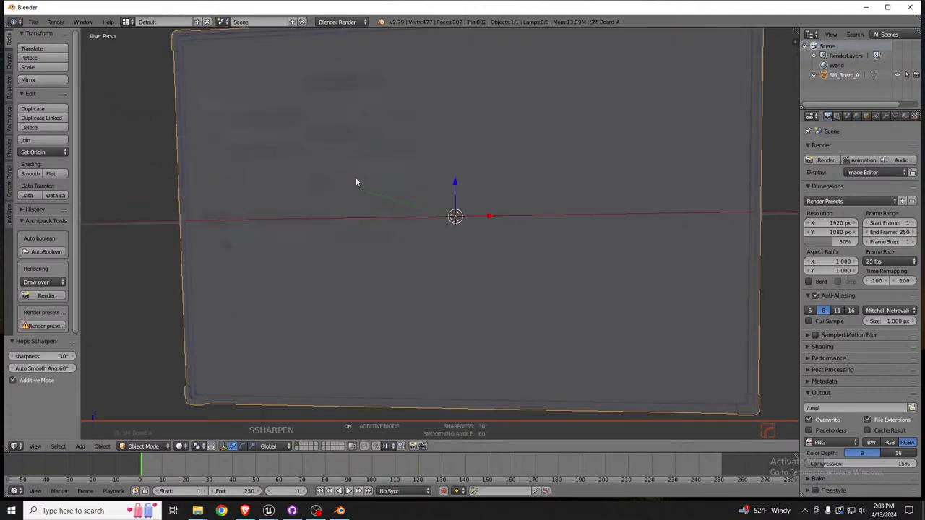
pyautogui.moveTo(355, 178)
pyautogui.mouseDown(button='middle')
pyautogui.moveTo(338, 163)
pyautogui.moveTo(340, 173)
pyautogui.mouseUp(button='middle')
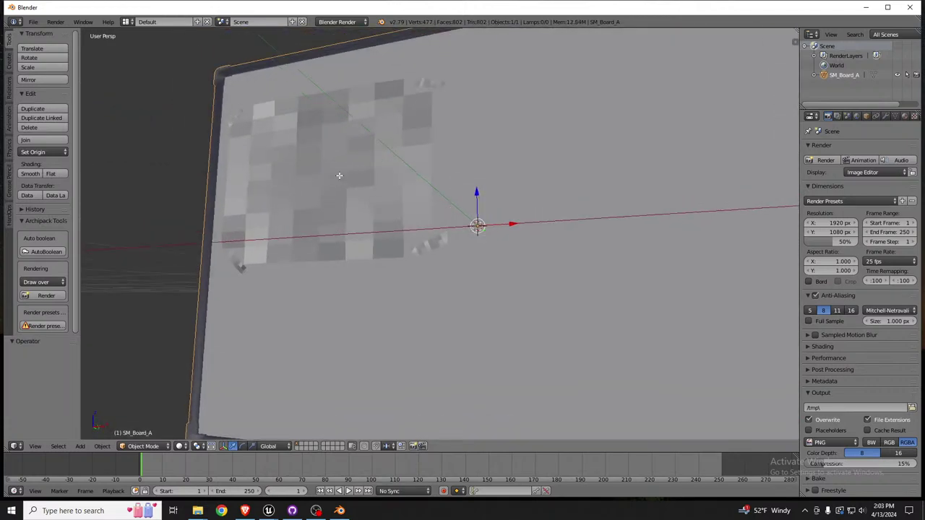
# Shade the faces of the remaining upper map smooth and clear the sharp marks from its edges.
pyautogui.press('Tab')
pyautogui.press('l')
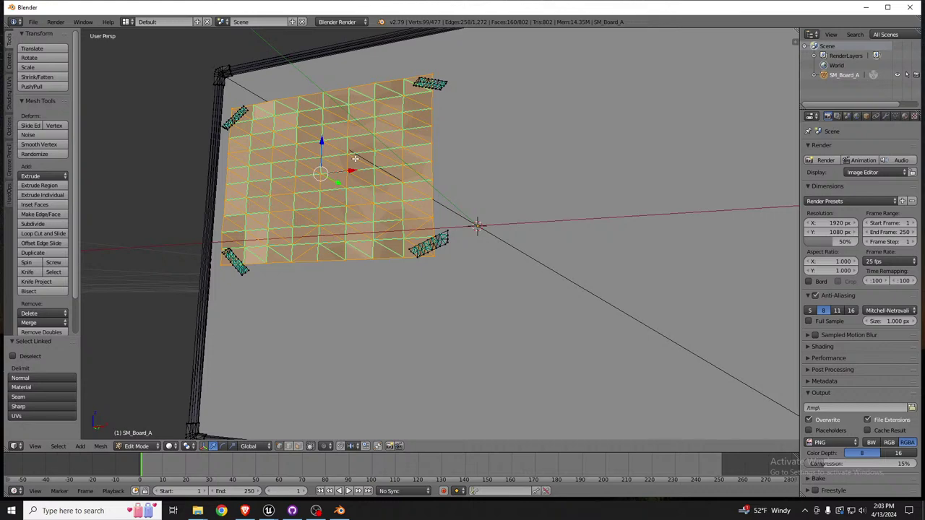
pyautogui.press('q')
pyautogui.click(339, 191)
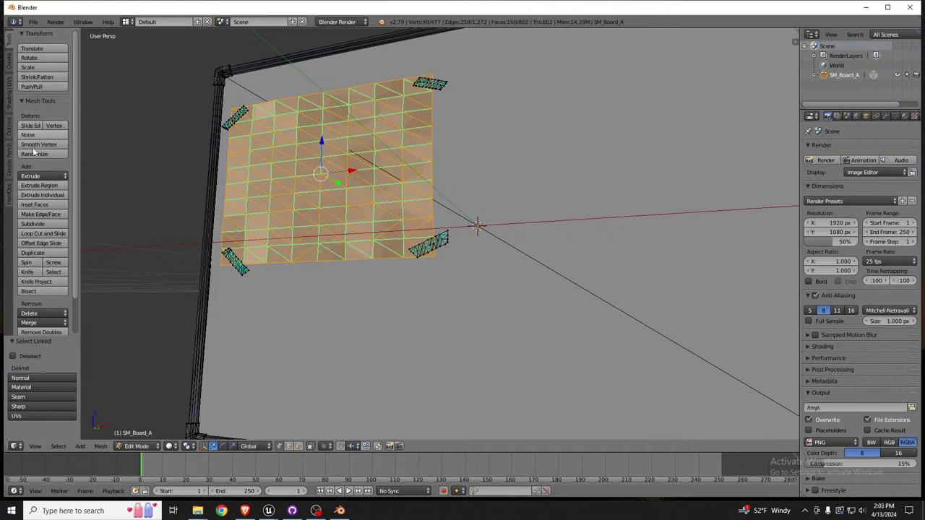
pyautogui.click(10, 81)
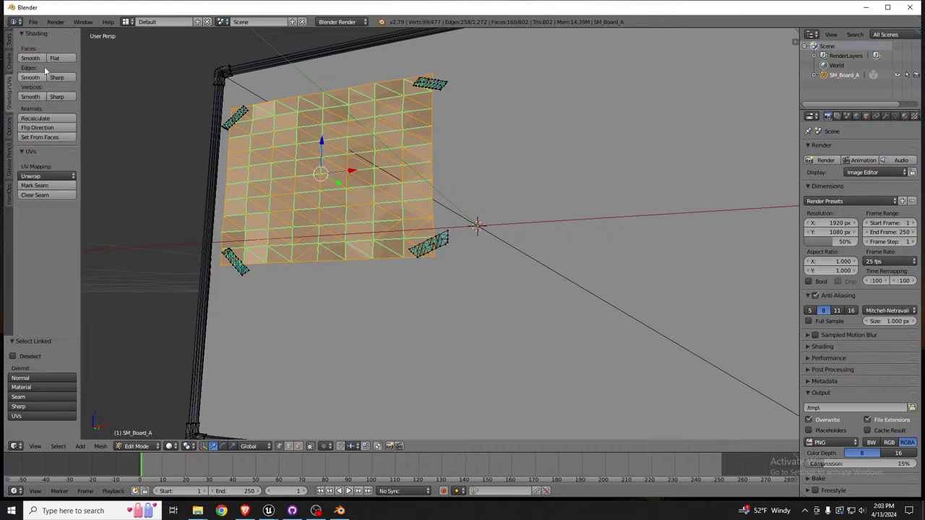
pyautogui.click(31, 58)
pyautogui.moveTo(340, 154); pyautogui.dragTo(444, 157, button='middle')
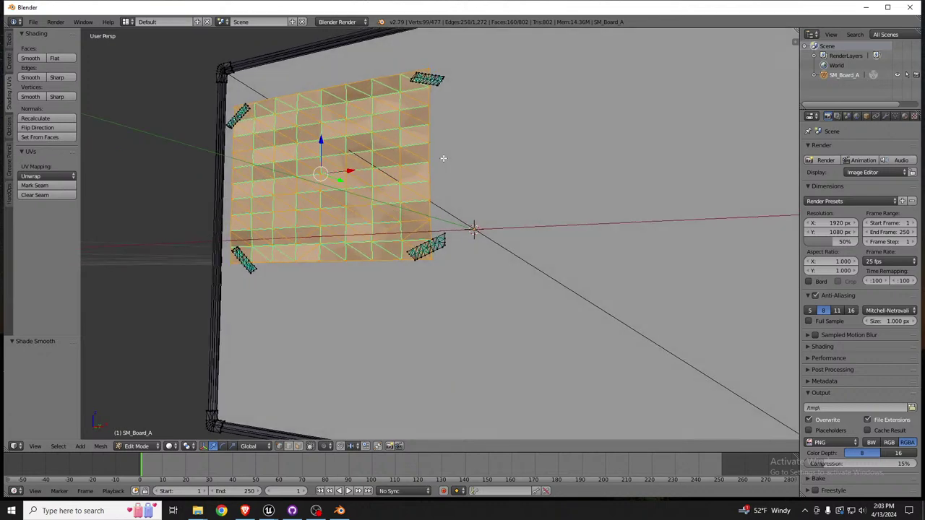
pyautogui.hotkey('ctrl', 'e')
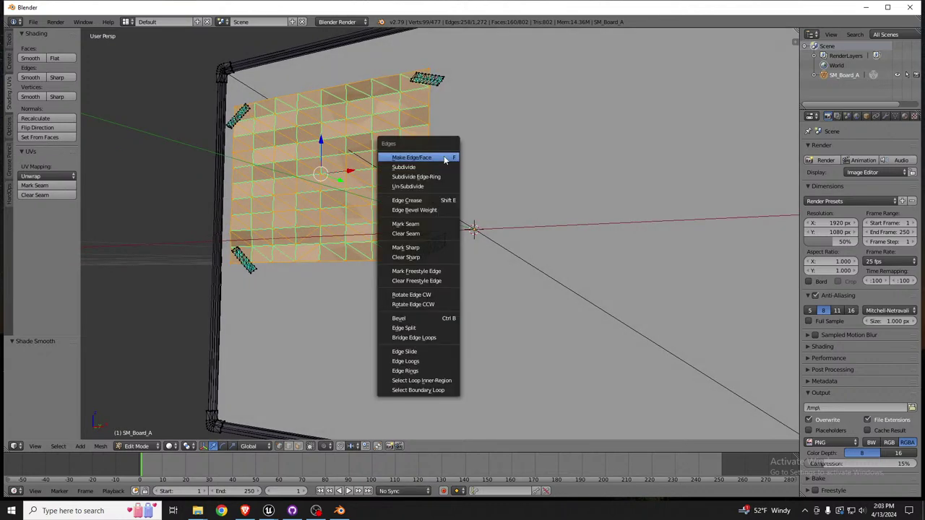
pyautogui.click(420, 257)
pyautogui.press('Tab')
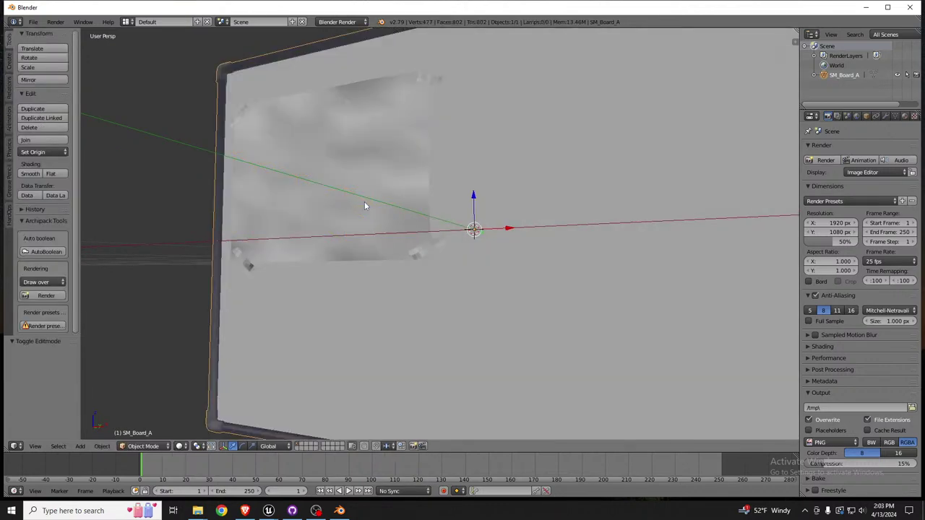
# Add the four tape pieces to the upper map's selection and clear the sharp marks from their edges.
pyautogui.press('Tab')
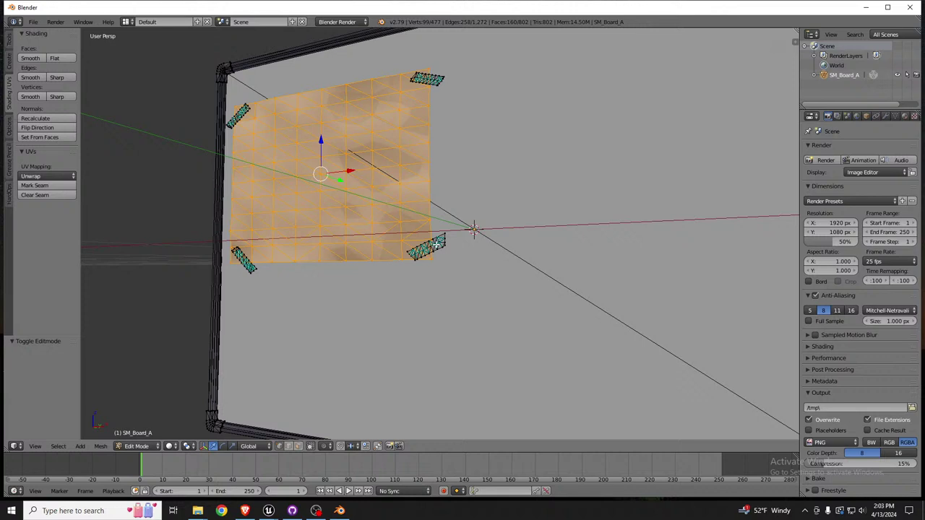
pyautogui.press('l')
pyautogui.press('l')
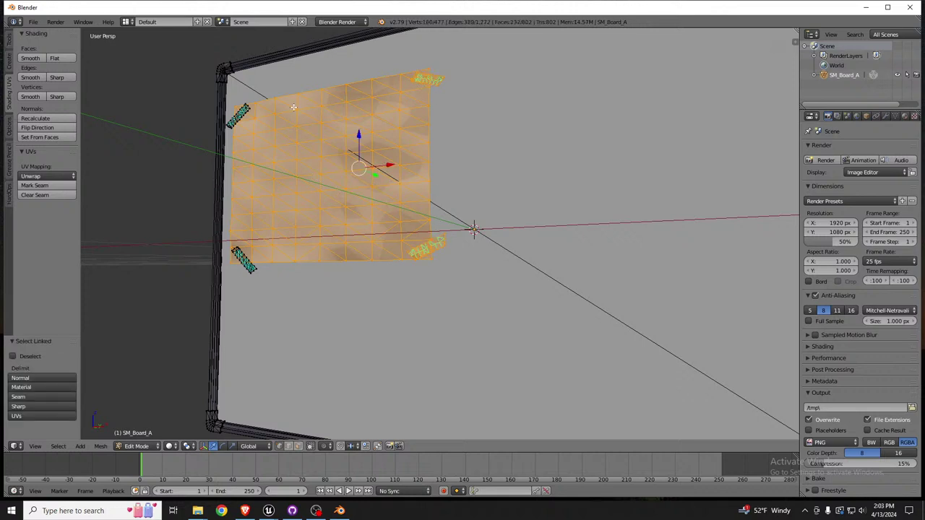
pyautogui.press('l')
pyautogui.press('l')
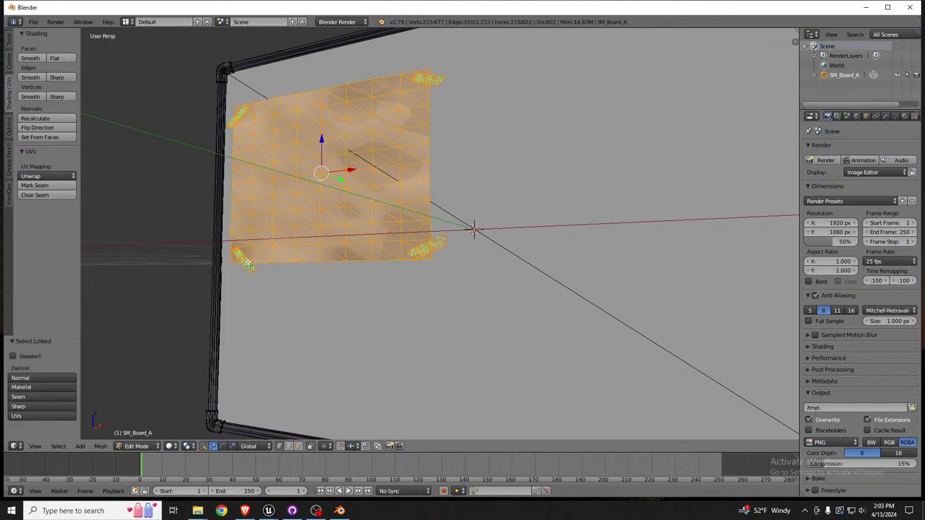
pyautogui.hotkey('ctrl', 'e')
pyautogui.click(364, 219)
pyautogui.press('Tab')
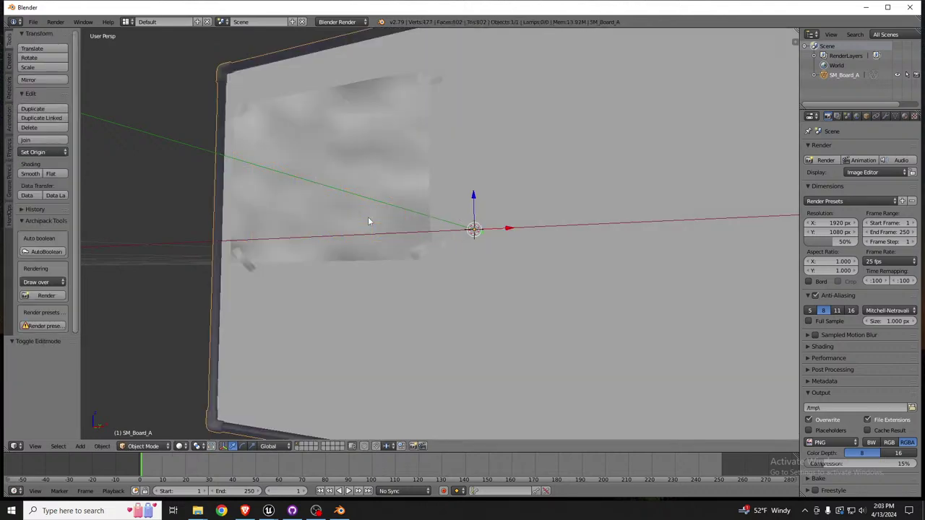
# Move the Blender window aside, start Photoshop from the desktop and maximize the Unreal Editor window.
pyautogui.scroll(-6, 369, 218)
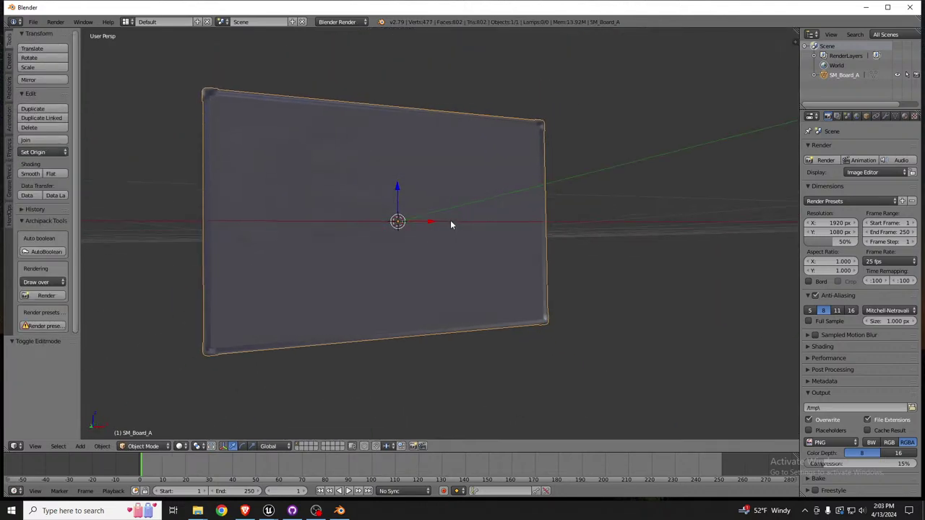
pyautogui.moveTo(451, 225); pyautogui.dragTo(399, 229, button='middle')
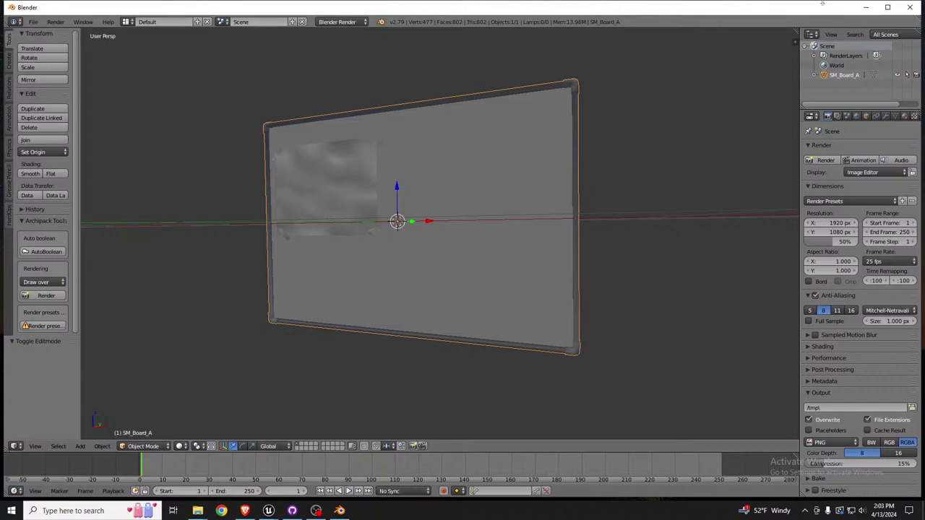
pyautogui.moveTo(762, 9); pyautogui.dragTo(0, 148)
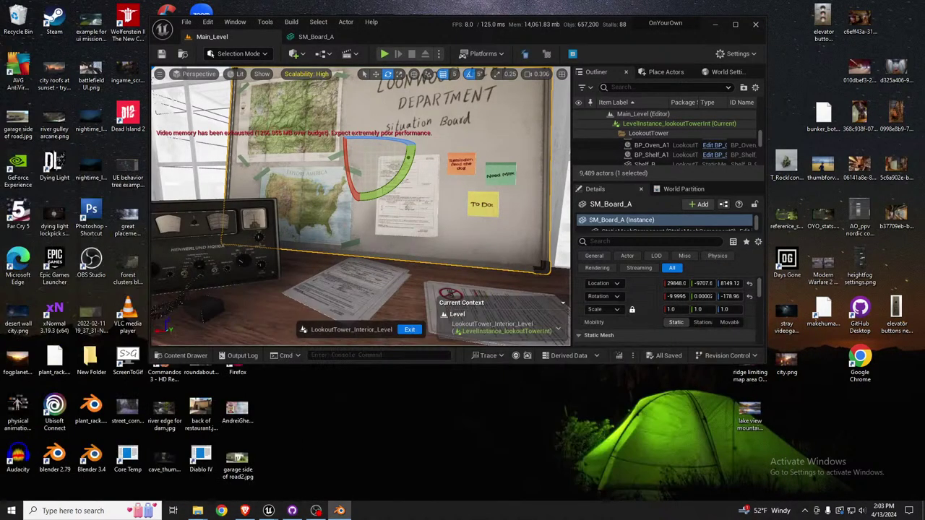
pyautogui.click(91, 214)
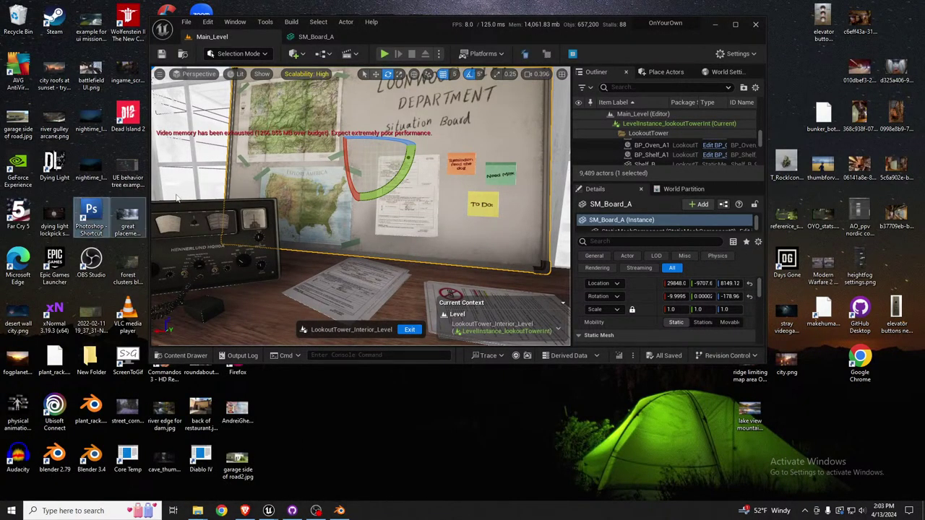
pyautogui.click(736, 24)
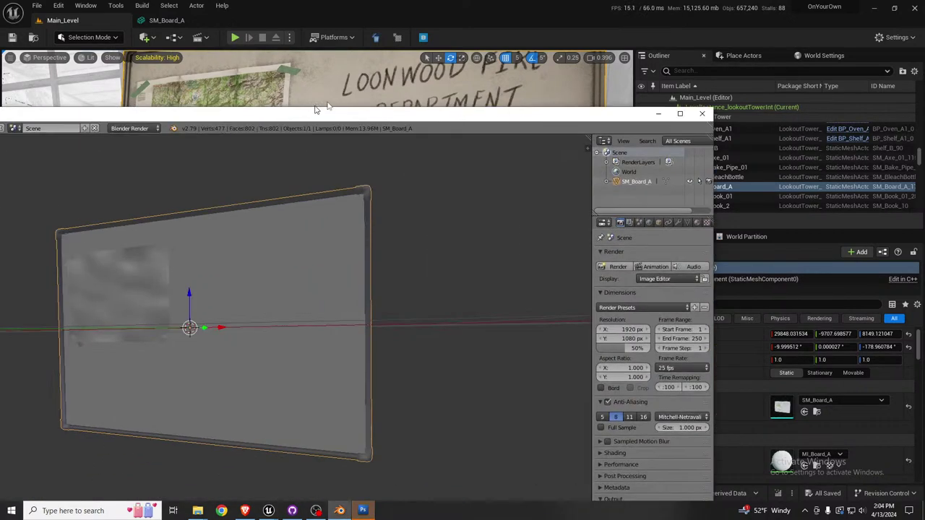
# Switch back to Blender in a maximized window and check SM_Board_A's mesh data settings and UV maps.
pyautogui.moveTo(316, 109); pyautogui.dragTo(392, 3)
pyautogui.moveTo(490, 178); pyautogui.dragTo(464, 189, button='middle')
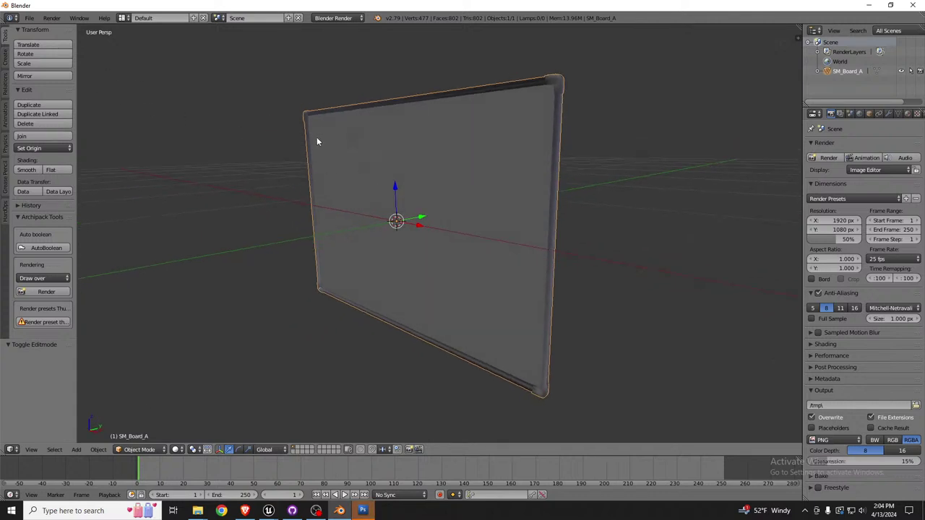
pyautogui.click(909, 114)
pyautogui.click(898, 114)
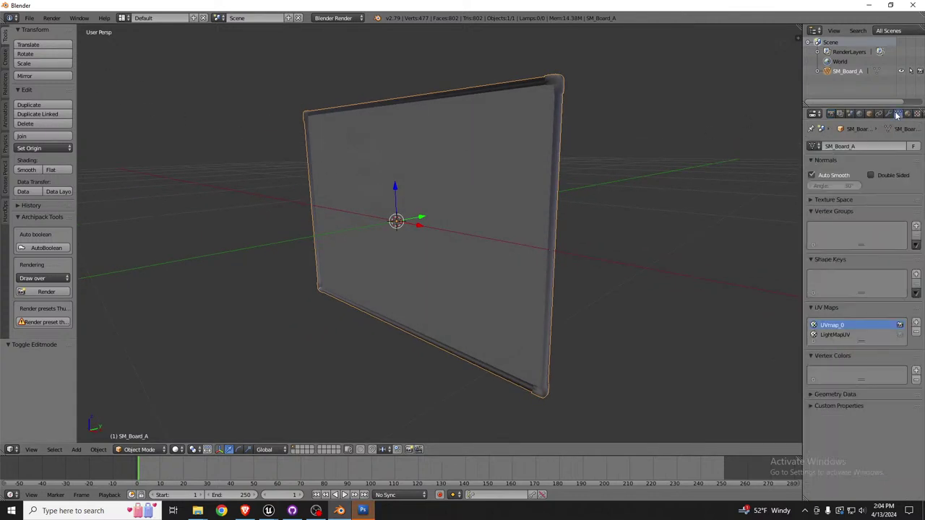
pyautogui.moveTo(321, 144); pyautogui.dragTo(336, 127, button='middle')
# Export the edited board with a saved FBX operator preset, overwriting SM_Board_A.FBX in G:\OYO and listing the newest files first.
pyautogui.click(29, 17)
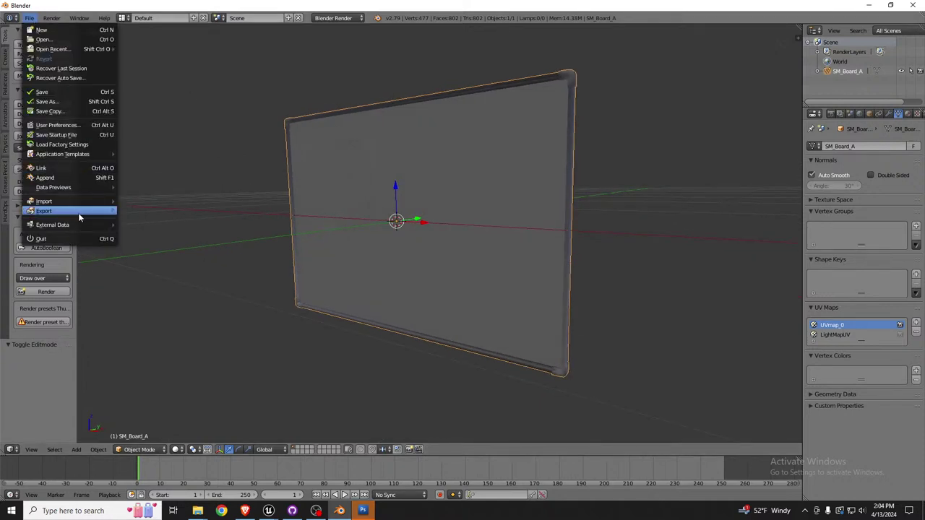
pyautogui.moveTo(79, 211)
pyautogui.click(163, 240)
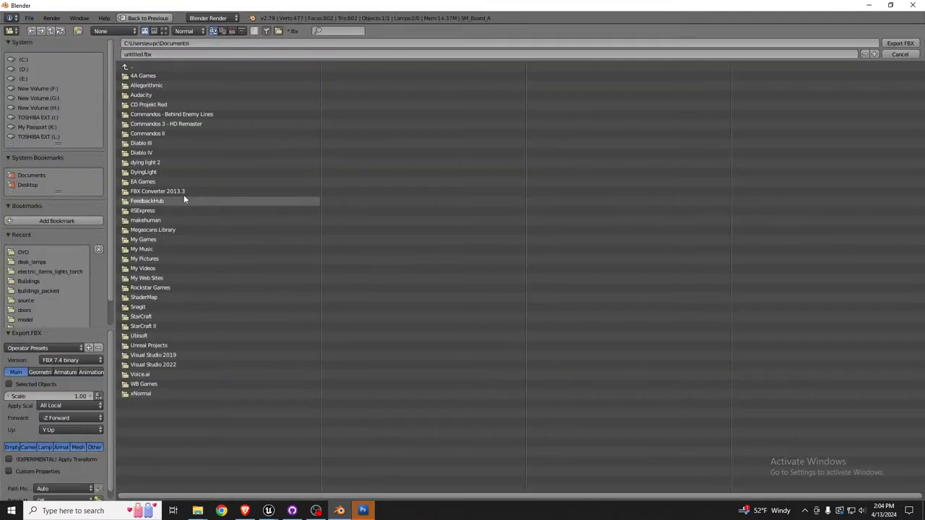
pyautogui.click(51, 350)
pyautogui.click(38, 374)
pyautogui.click(34, 252)
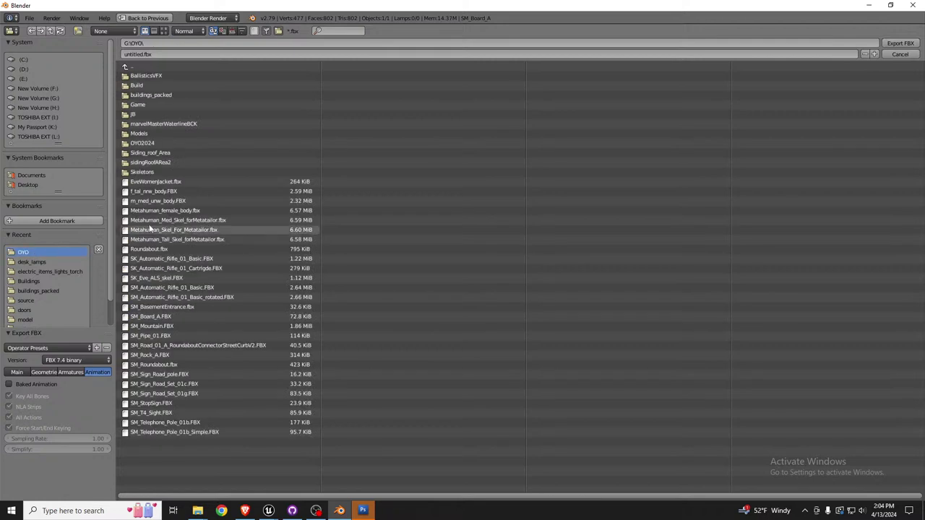
pyautogui.click(232, 31)
pyautogui.doubleClick(166, 182)
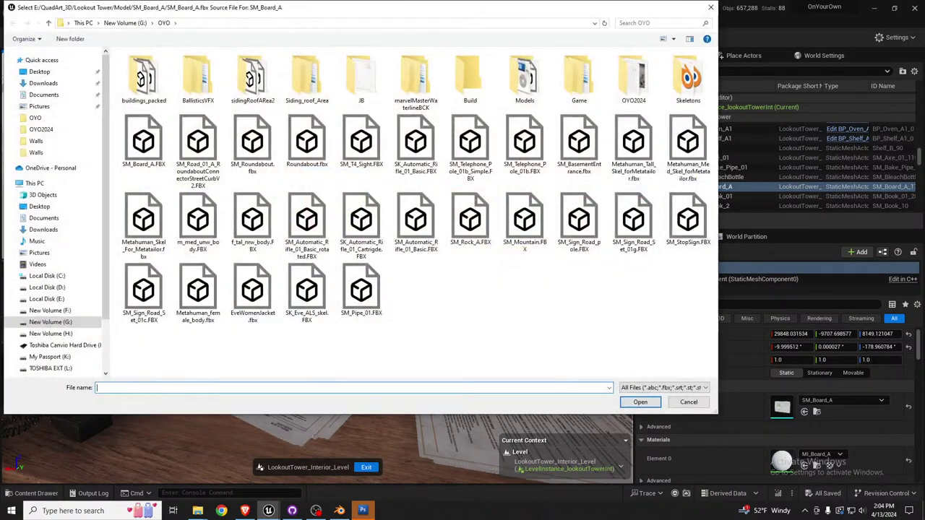
# Reimport SM_Board_A from G:\OYO in Unreal Editor, accept the material conflict resolution and bring up the board's material slots.
pyautogui.moveTo(310, 6); pyautogui.dragTo(924, 6)
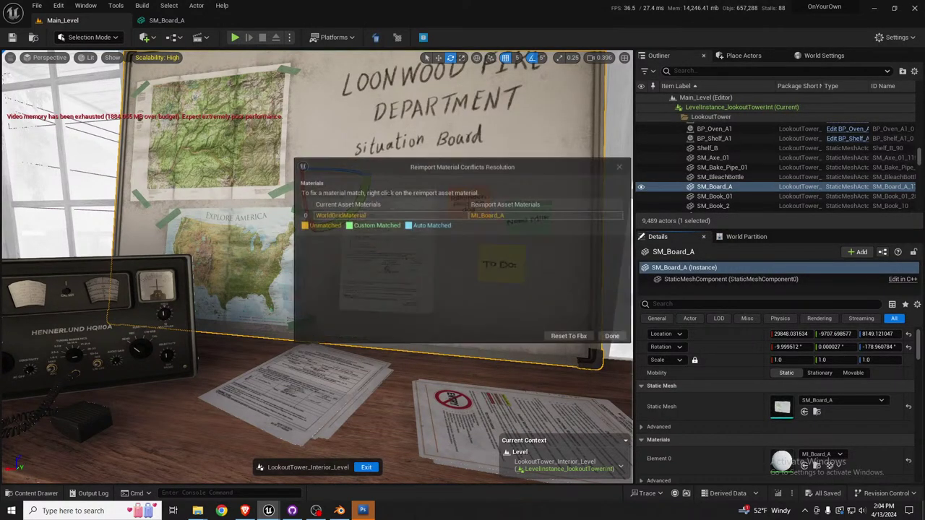
pyautogui.click(600, 333)
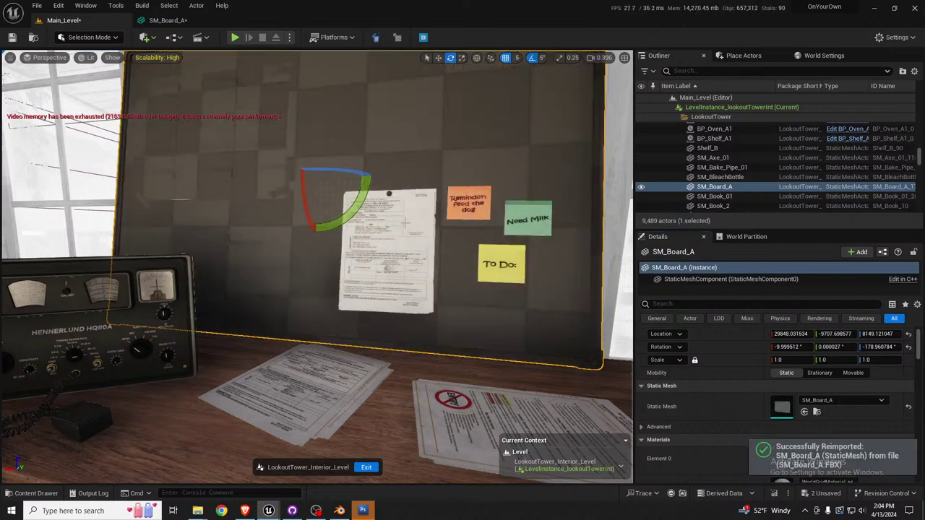
pyautogui.moveTo(412, 175); pyautogui.dragTo(443, 144, button='right')
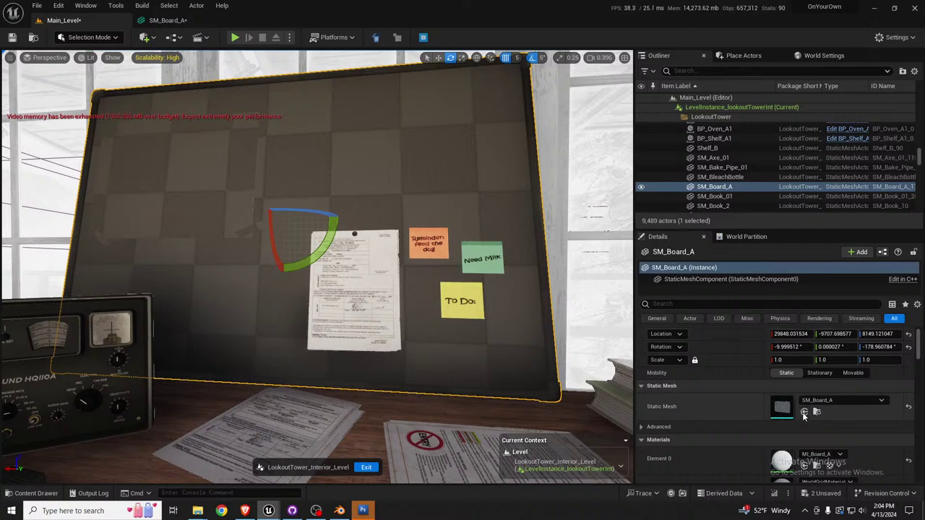
pyautogui.scroll(-2, 833, 436)
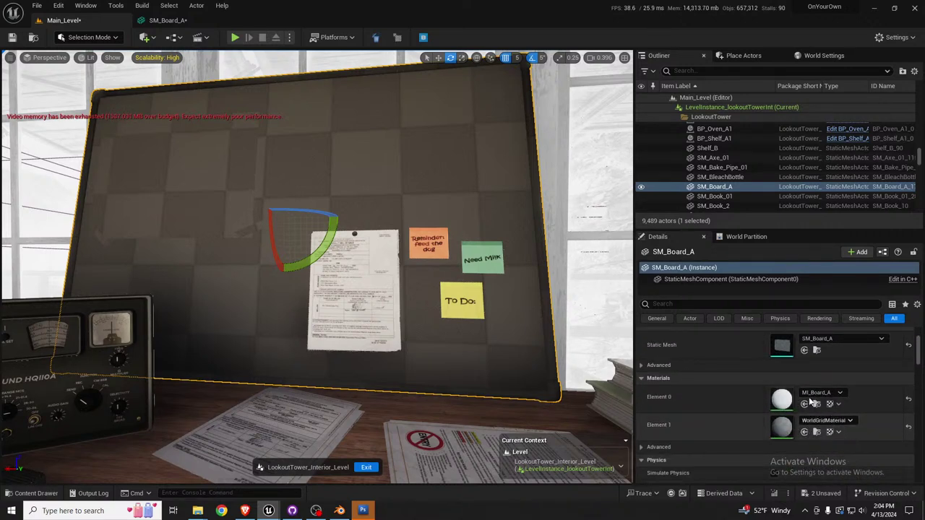
# Delete SM_Board_A's material slot named WorldGridMaterial in its mesh asset, check the board's surface and return to Main_Level.
pyautogui.scroll(-1, 785, 352)
pyautogui.doubleClick(781, 345)
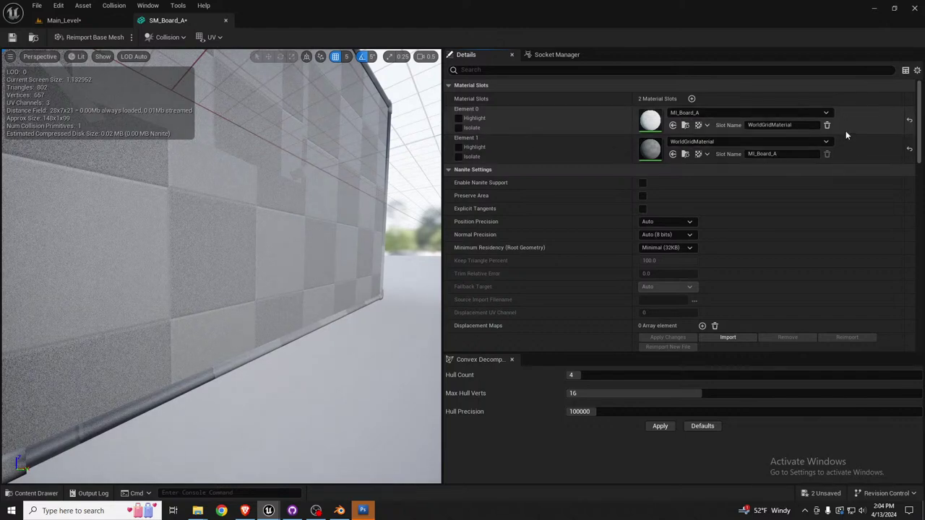
pyautogui.click(828, 125)
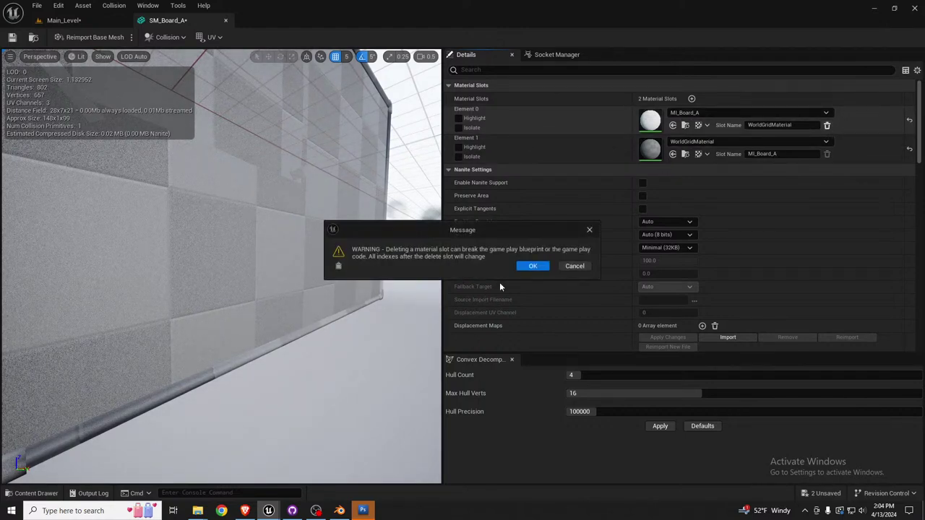
pyautogui.click(533, 267)
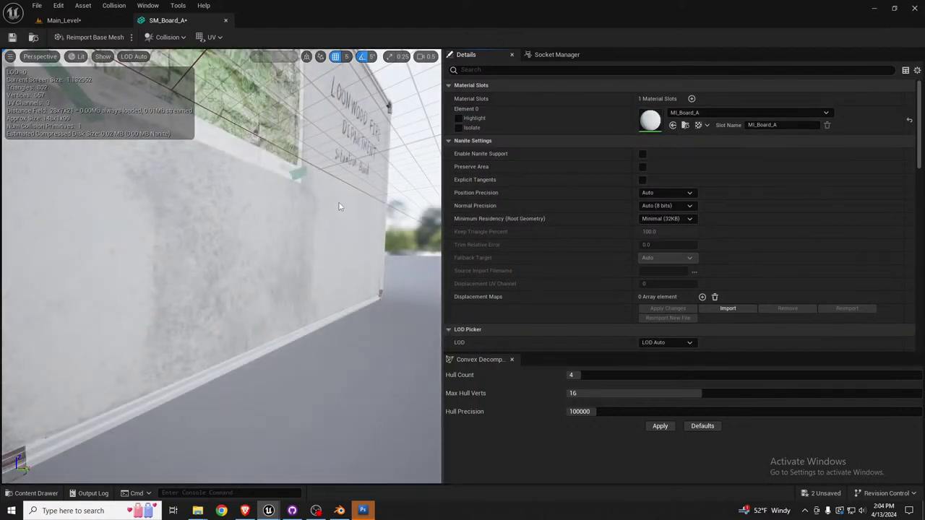
pyautogui.moveTo(246, 261); pyautogui.dragTo(206, 259, button='right')
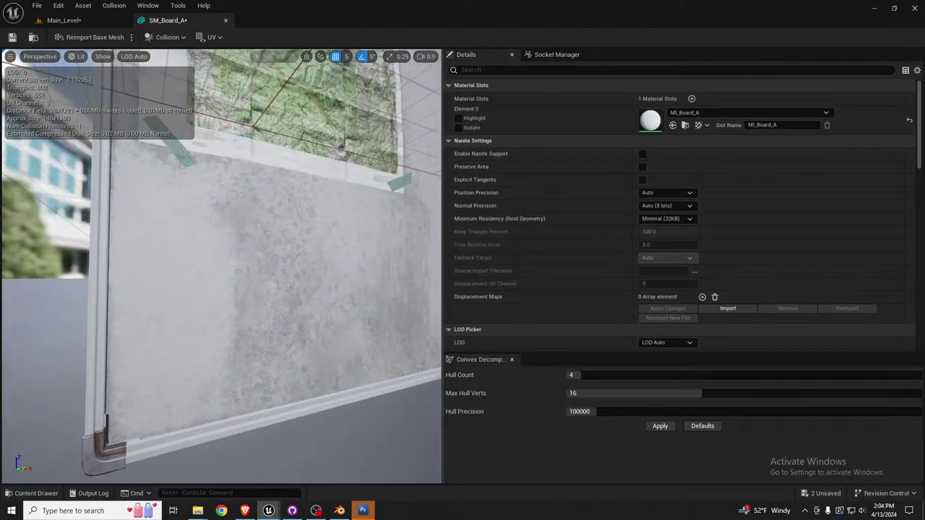
pyautogui.click(64, 21)
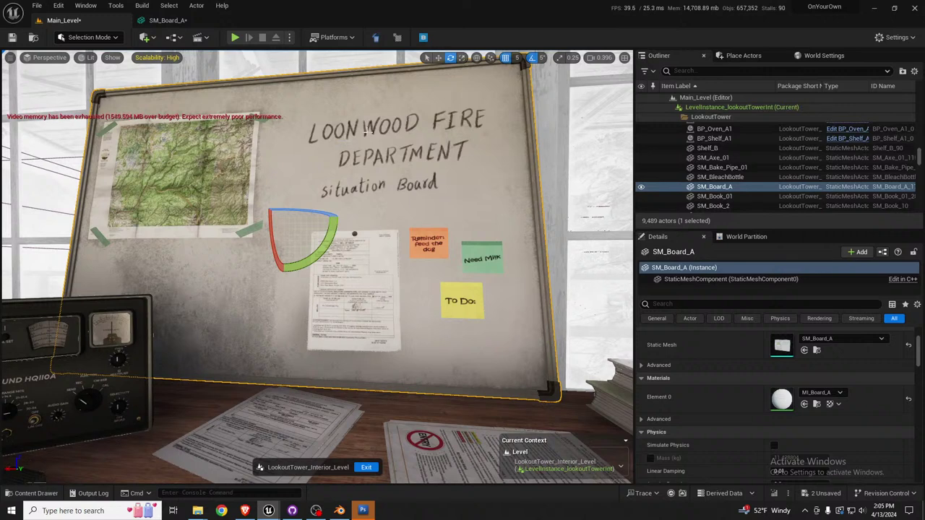
# Switch to Photoshop, open the board texture T_Board_A.PNG and enlarge its document window to show the whole image.
pyautogui.click(363, 510)
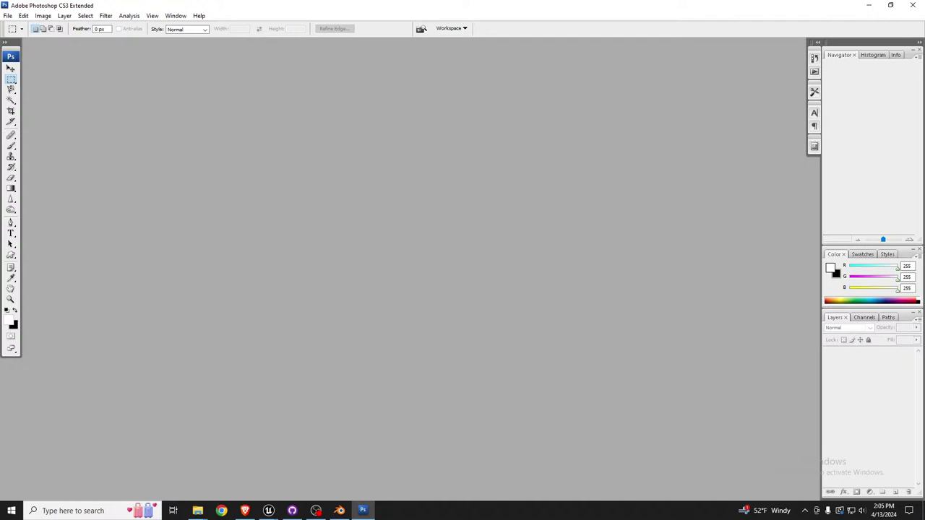
pyautogui.click(869, 5)
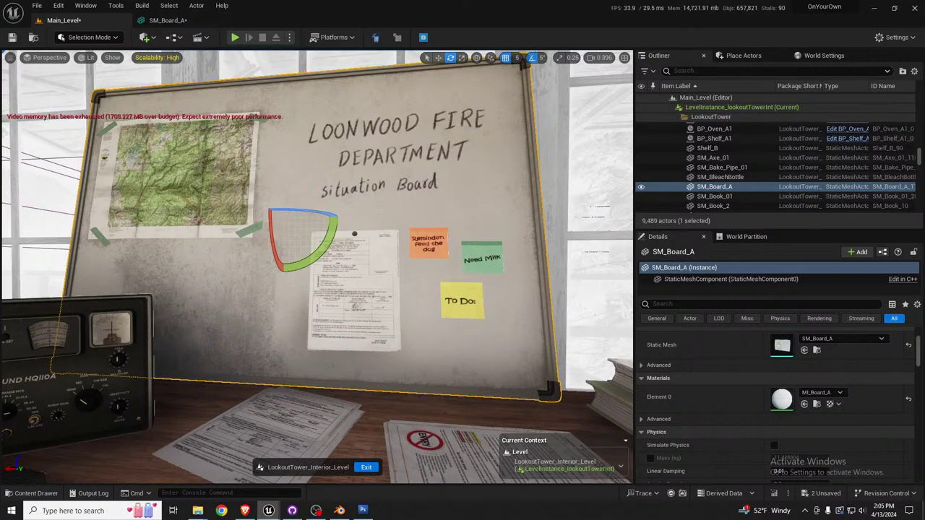
pyautogui.click(365, 511)
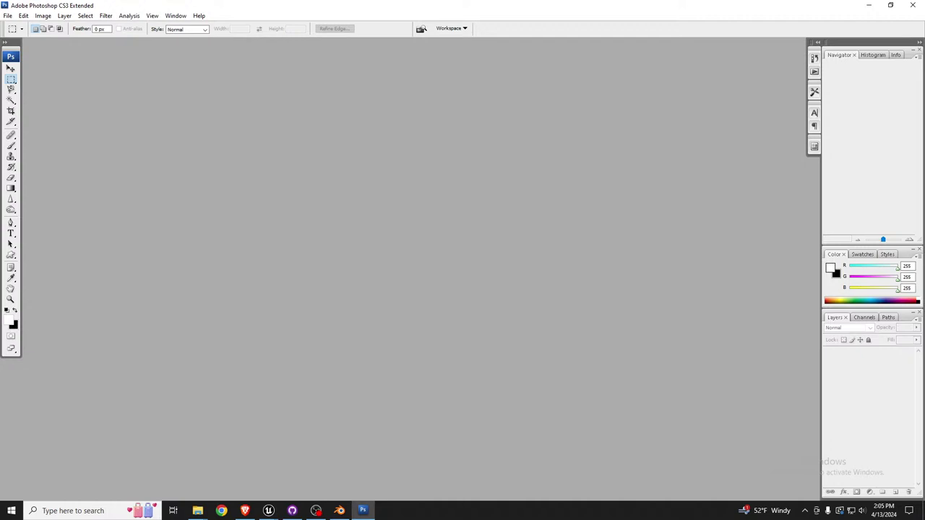
pyautogui.hotkey('ctrl', 'o')
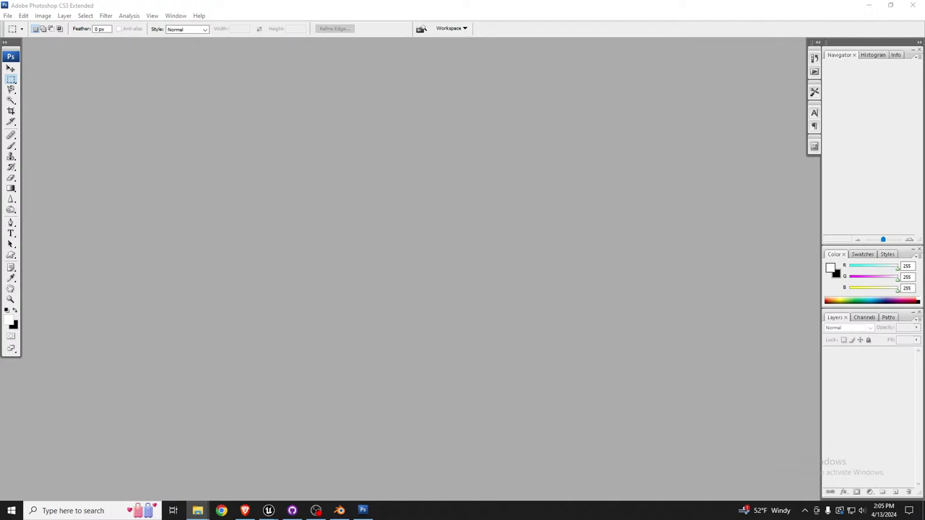
pyautogui.click(428, 206)
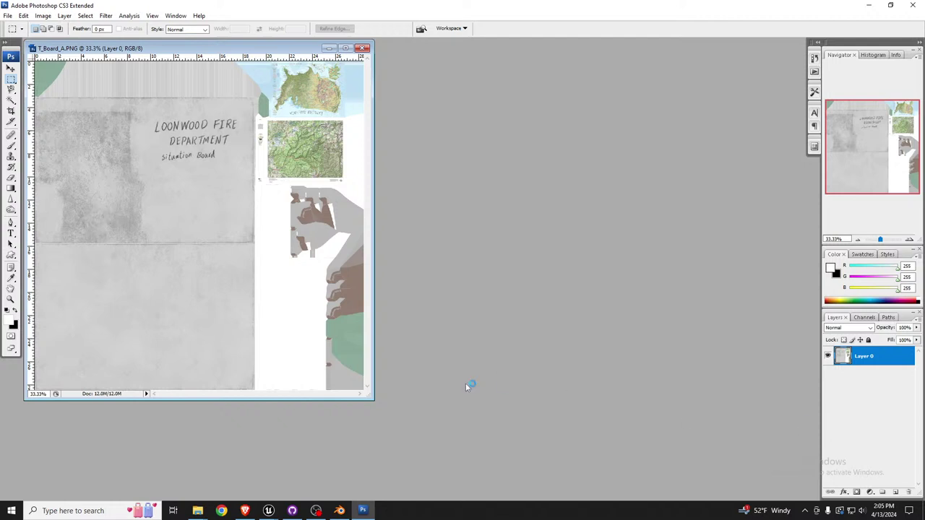
pyautogui.moveTo(372, 398); pyautogui.dragTo(689, 493)
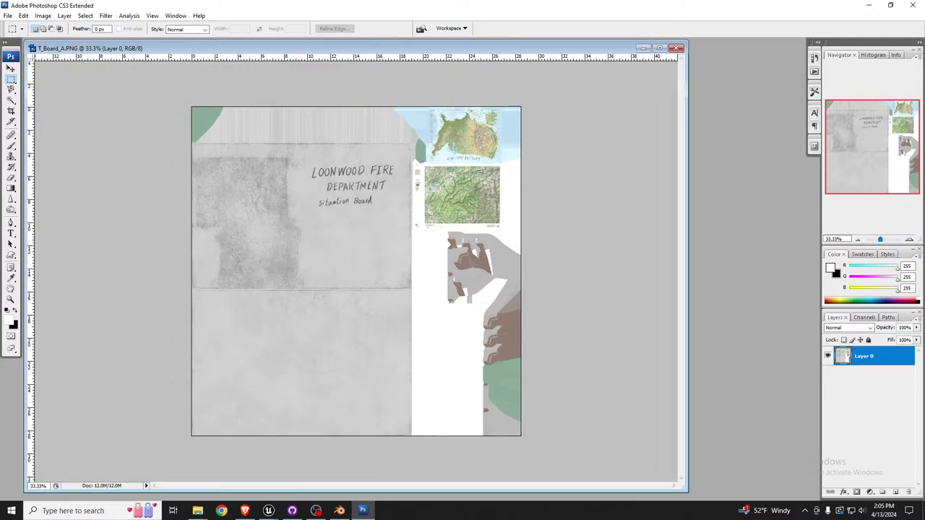
# Switch back to Unreal Editor and examine the town's welcome sign beside the road in Main_Level.
pyautogui.hotkey('alt', 'Tab')
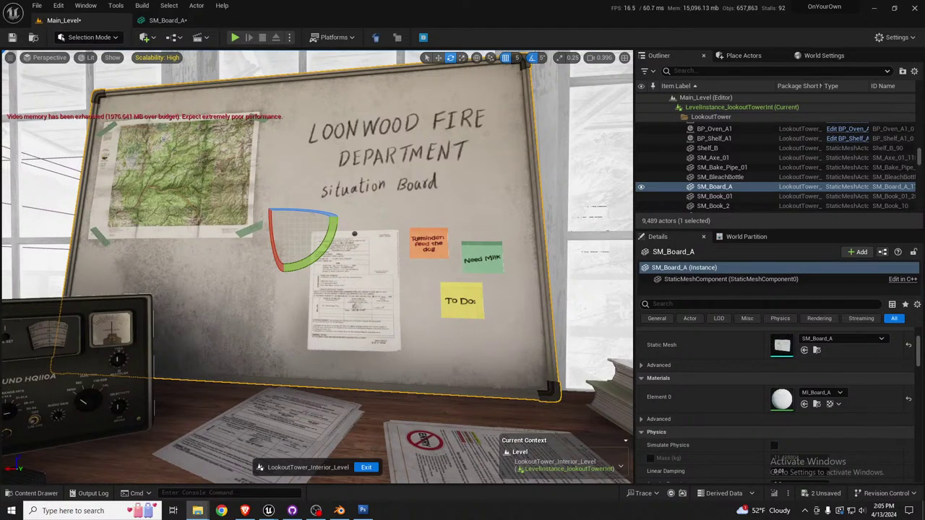
pyautogui.moveTo(318, 268); pyautogui.dragTo(608, 293, button='right')
pyautogui.press('w')
pyautogui.scroll(8, 564, 284)
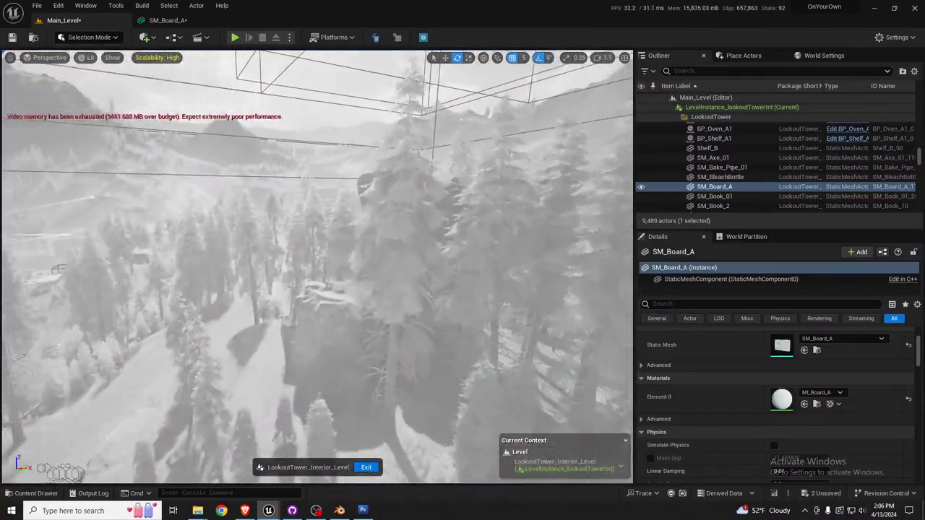
pyautogui.moveTo(528, 296); pyautogui.dragTo(443, 325, button='right')
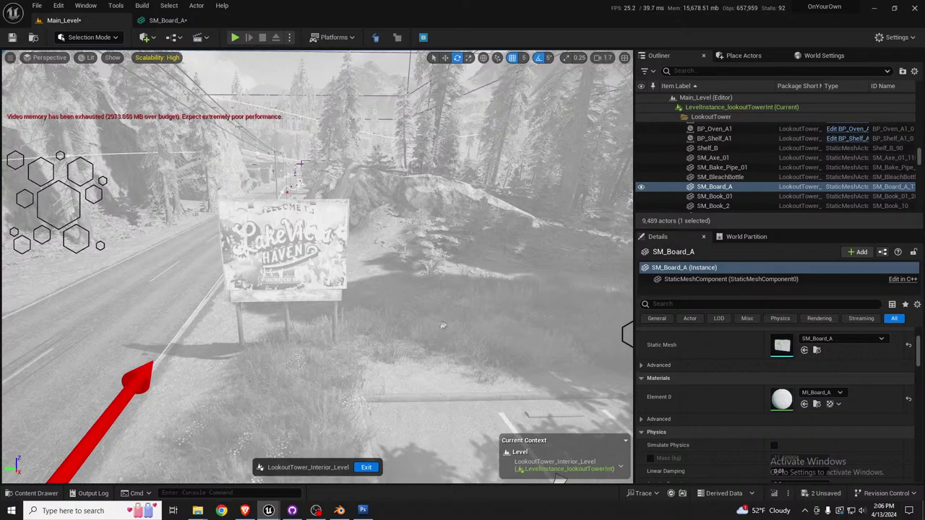
# Switch to Photoshop and bring the handwritten LOONWOOD FIRE DEPARTMENT lettering of T_Board_A.PNG into view at 200%.
pyautogui.click(363, 510)
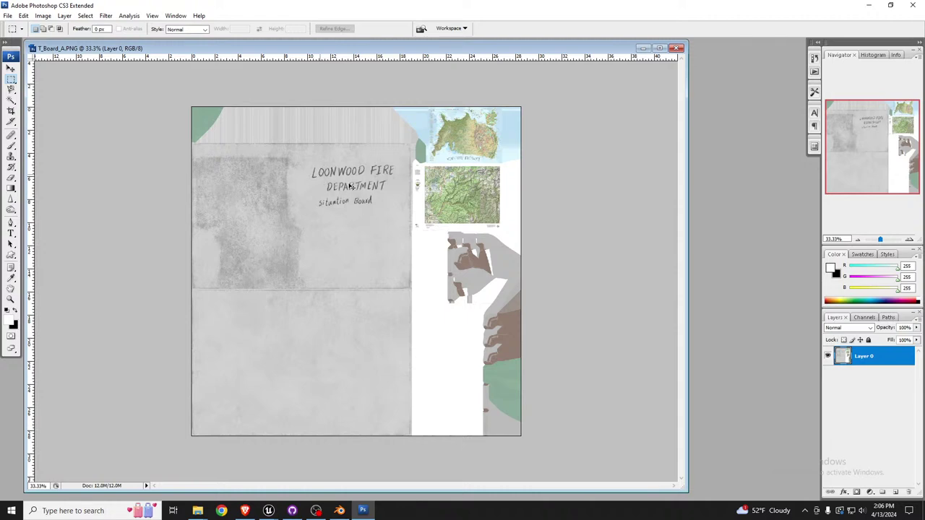
pyautogui.moveTo(369, 49); pyautogui.dragTo(366, 168)
pyautogui.hotkey('ctrl', '+')
pyautogui.hotkey('ctrl', '+')
pyautogui.hotkey('ctrl', '+')
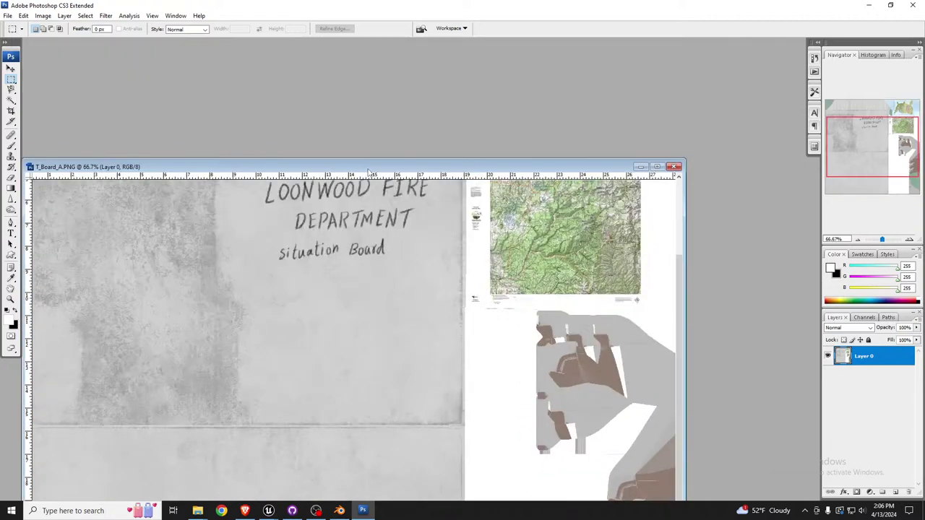
pyautogui.hotkey('ctrl', '+')
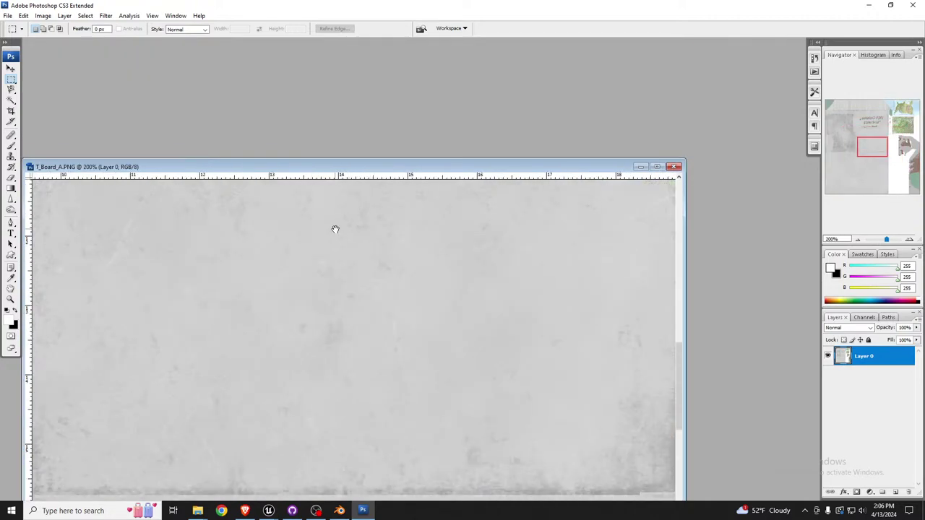
pyautogui.moveTo(335, 227); pyautogui.dragTo(337, 490)
pyautogui.moveTo(298, 273); pyautogui.dragTo(401, 442)
pyautogui.moveTo(367, 341); pyautogui.dragTo(297, 353)
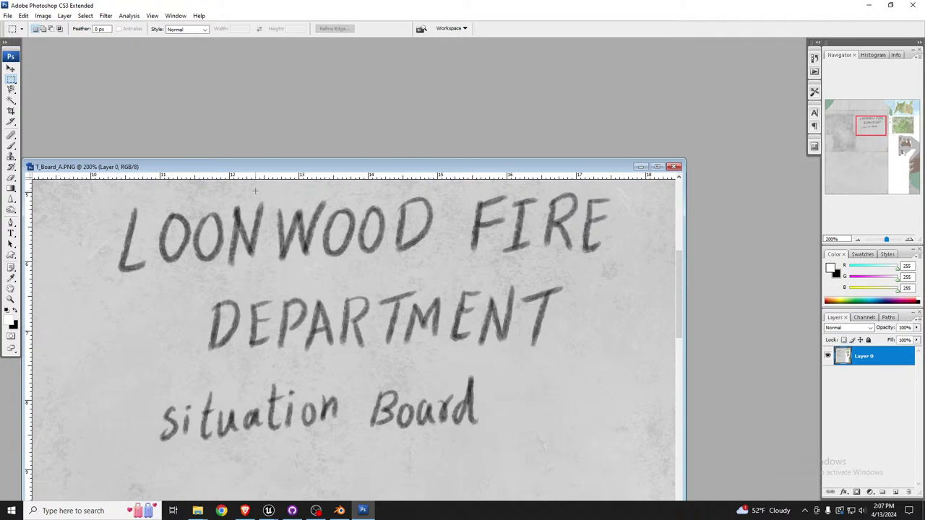
pyautogui.moveTo(256, 170); pyautogui.dragTo(290, 76)
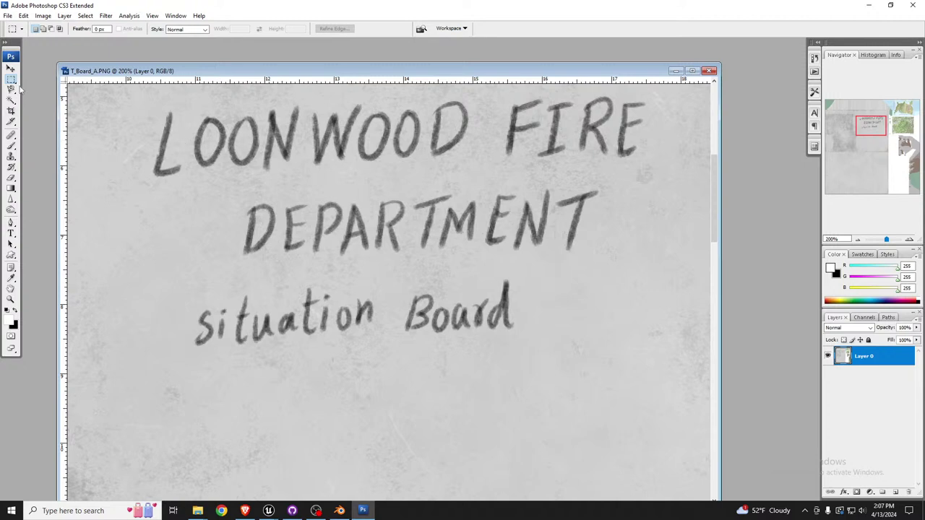
pyautogui.click(10, 156)
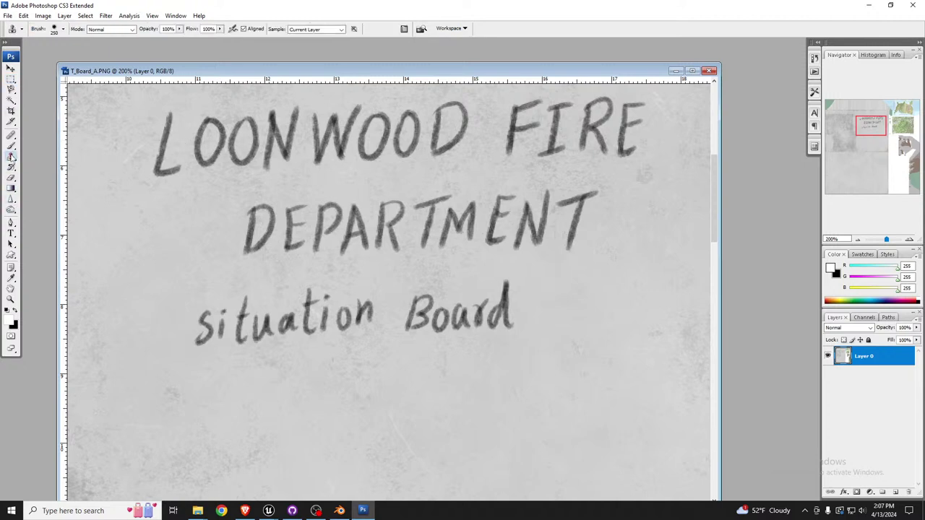
pyautogui.rightClick(289, 215)
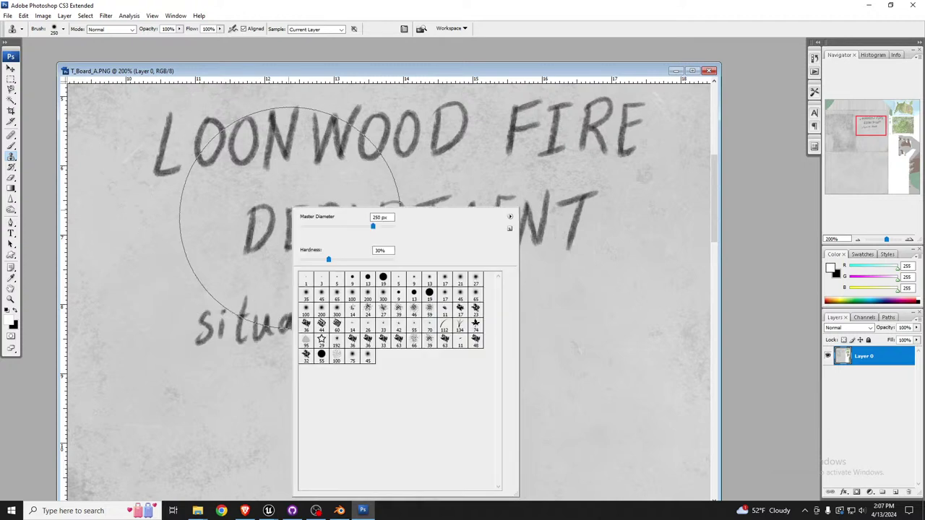
pyautogui.press('Escape')
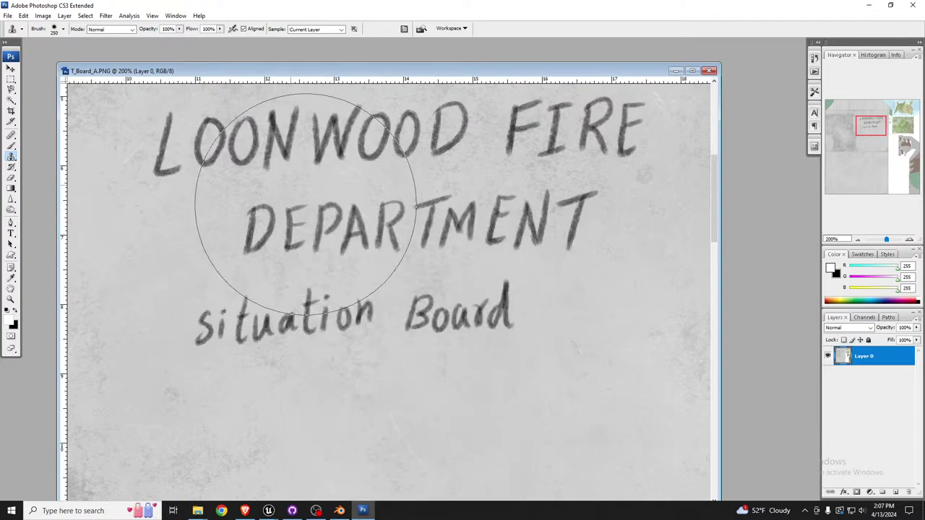
pyautogui.click(310, 207)
pyautogui.click(460, 194)
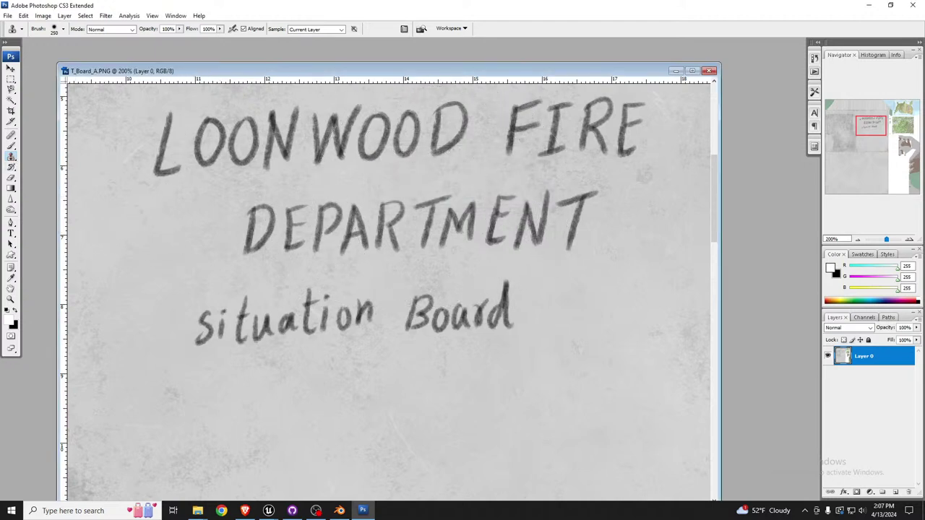
# Duplicate Layer 0 of the board texture.
pyautogui.rightClick(873, 357)
pyautogui.click(862, 163)
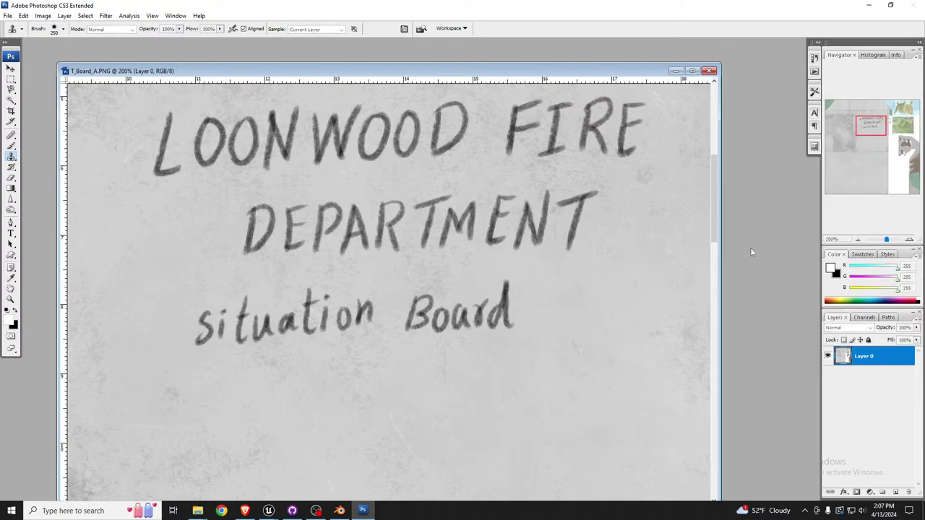
pyautogui.hotkey('ctrl', 'j')
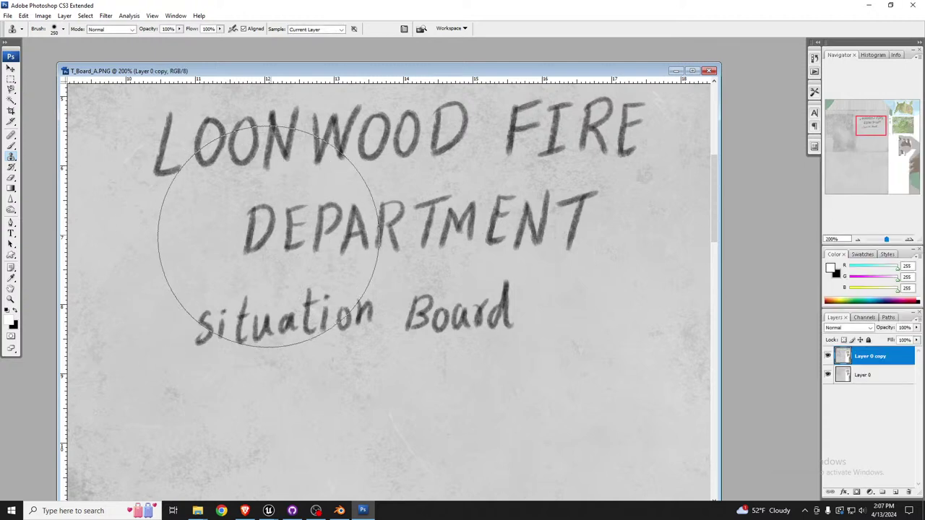
# Shrink the Clone Stamp brush to roughly the width of a single handwritten letter.
pyautogui.rightClick(286, 214)
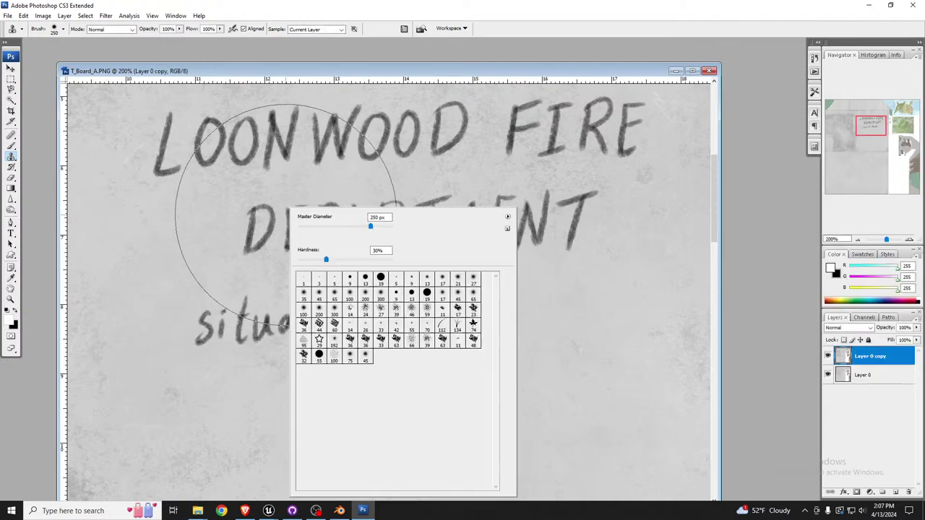
pyautogui.click(322, 74)
pyautogui.press('[')
pyautogui.press('[')
pyautogui.press('[')
pyautogui.press('[')
pyautogui.press('[')
pyautogui.press('[')
pyautogui.press('[')
pyautogui.press('[')
pyautogui.press('[')
pyautogui.press('[')
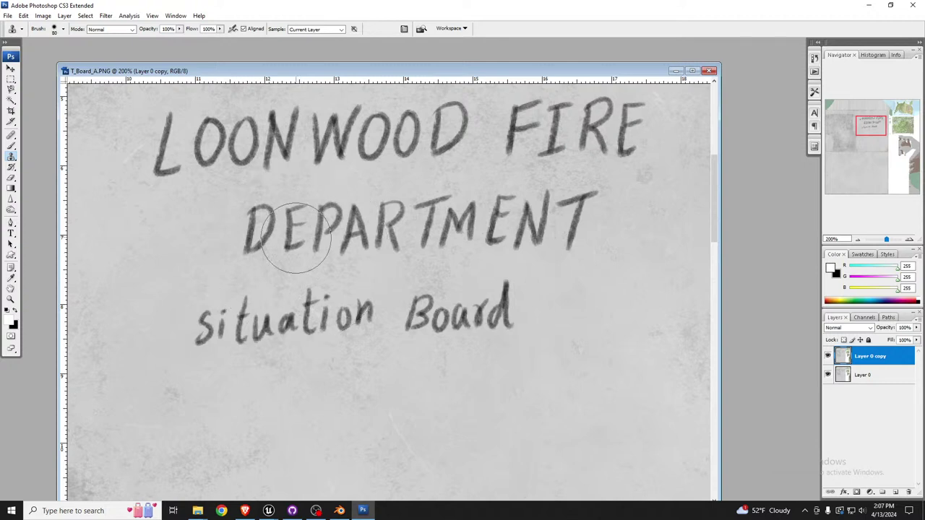
pyautogui.press('[')
pyautogui.press('alt')
pyautogui.press('alt')
pyautogui.press('[')
pyautogui.click(11, 89)
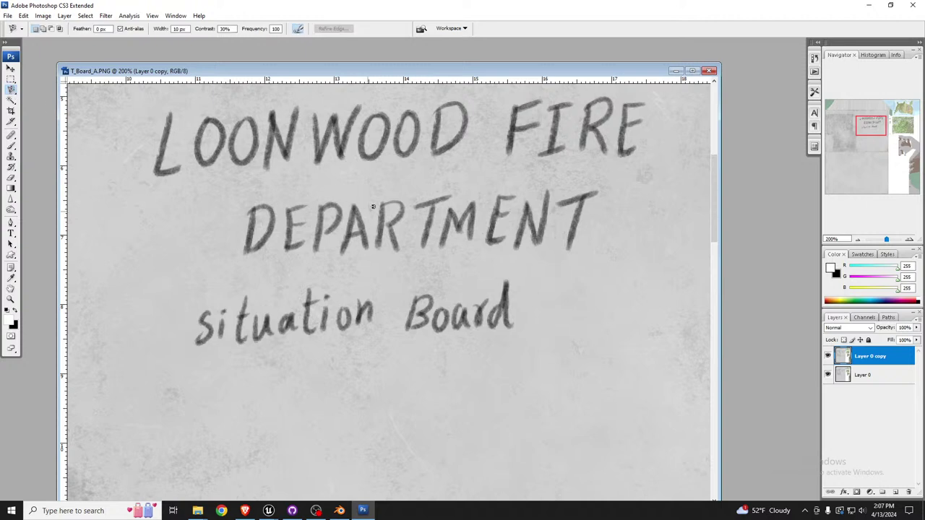
pyautogui.click(348, 198)
pyautogui.press('Escape')
# Outline the A of DEPARTMENT with the Polygonal Lasso, copy it to a new layer and place it over the first O of LOONWOOD.
pyautogui.click(12, 91)
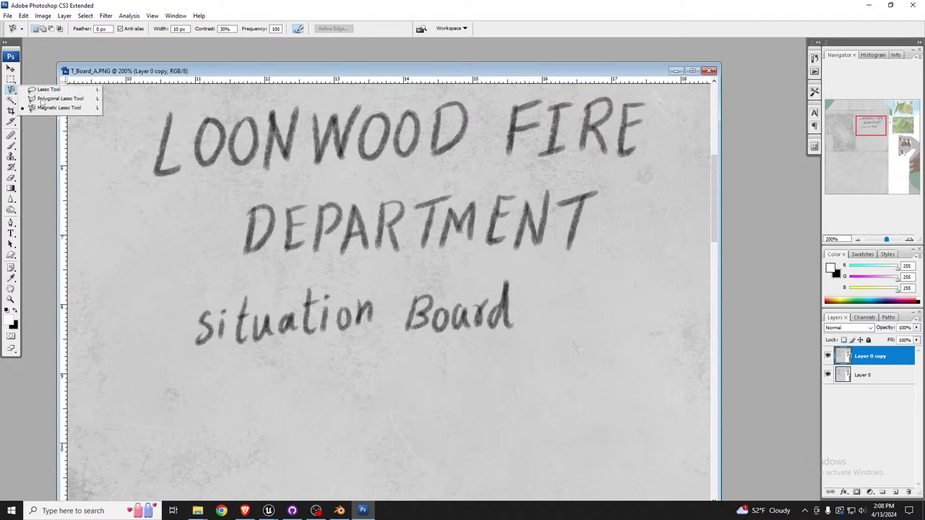
pyautogui.click(45, 99)
pyautogui.click(348, 193)
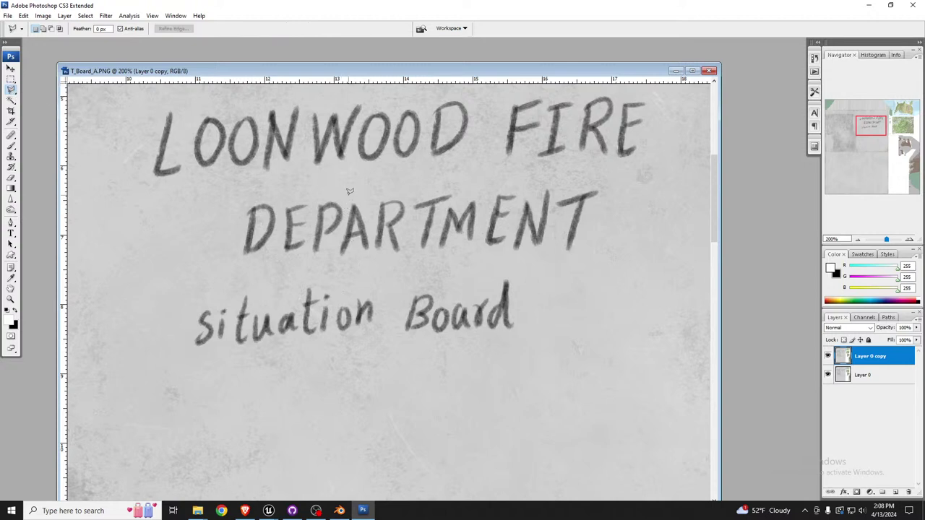
pyautogui.click(335, 264)
pyautogui.click(370, 263)
pyautogui.click(369, 194)
pyautogui.click(348, 193)
pyautogui.rightClick(356, 226)
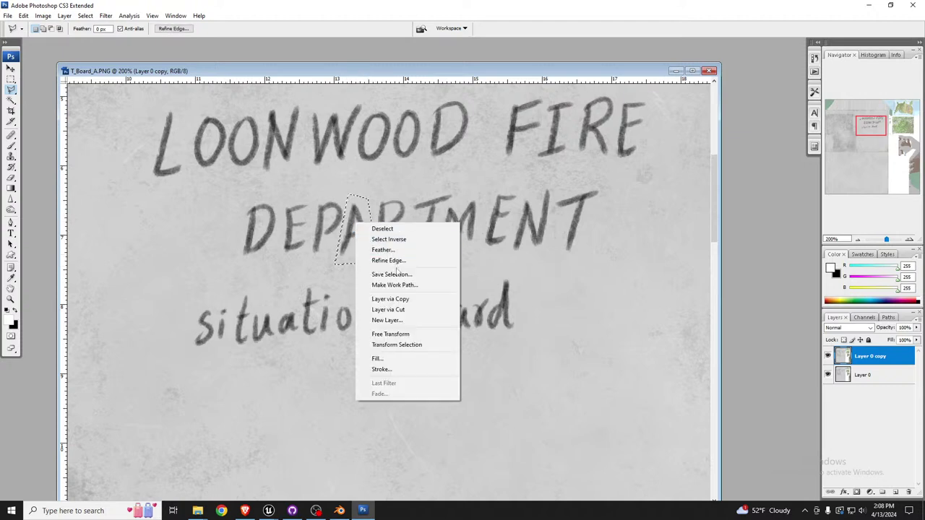
pyautogui.click(405, 299)
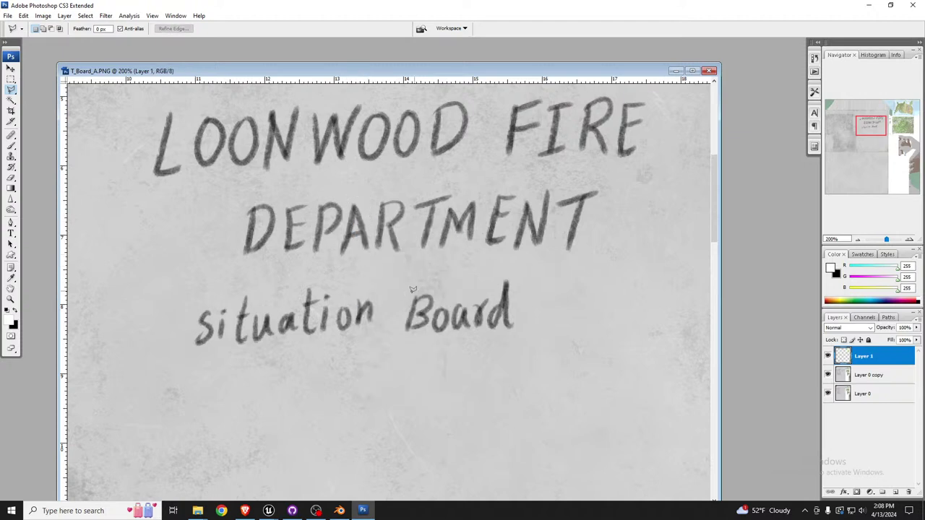
pyautogui.click(10, 68)
pyautogui.moveTo(354, 235); pyautogui.dragTo(205, 146)
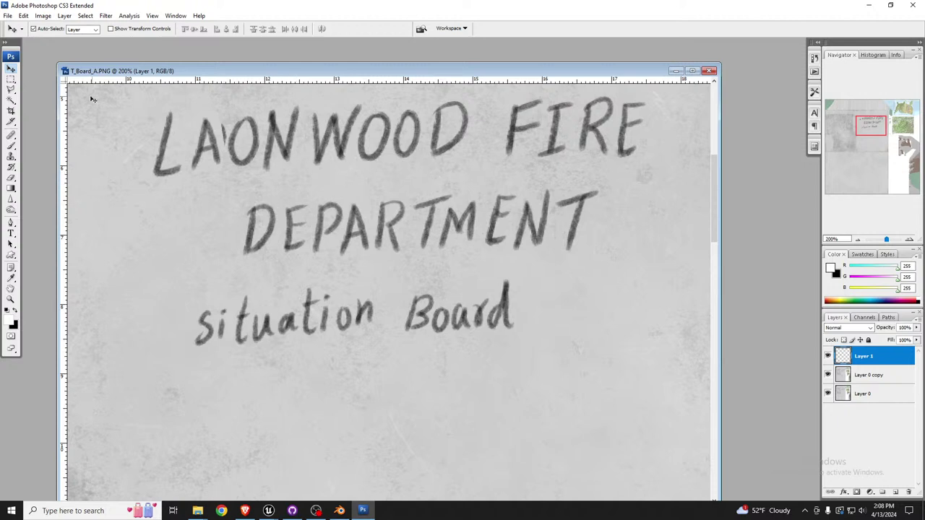
# Outline the first E of DEPARTMENT with the Polygonal Lasso and copy it from Layer 0 copy to a new layer.
pyautogui.click(11, 90)
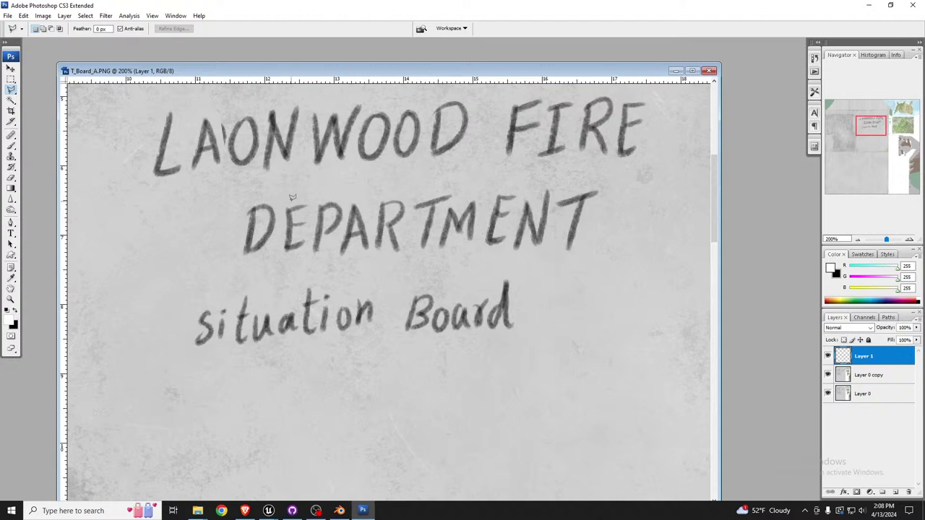
pyautogui.click(279, 198)
pyautogui.click(284, 273)
pyautogui.click(311, 265)
pyautogui.click(312, 197)
pyautogui.click(280, 194)
pyautogui.rightClick(289, 225)
pyautogui.click(344, 301)
pyautogui.hotkey('ctrl', 'j')
pyautogui.press('Return')
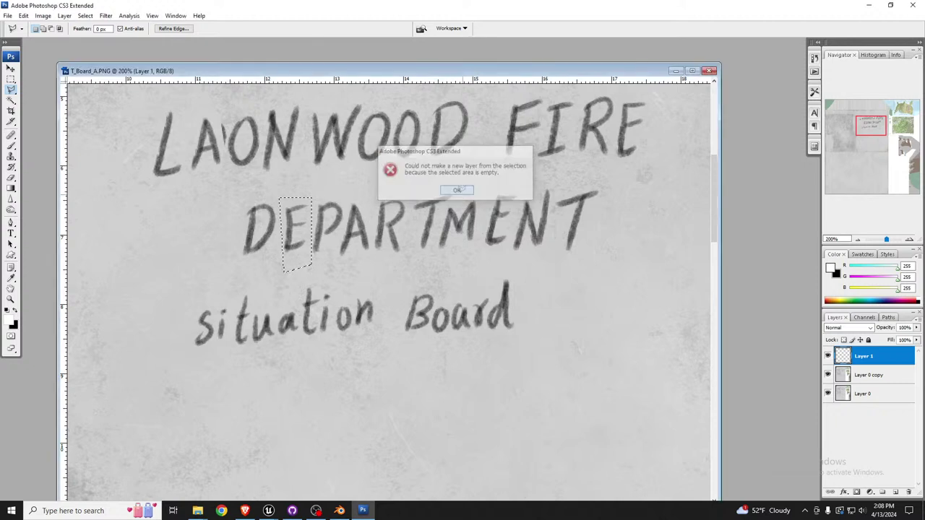
pyautogui.click(897, 375)
pyautogui.rightClick(293, 226)
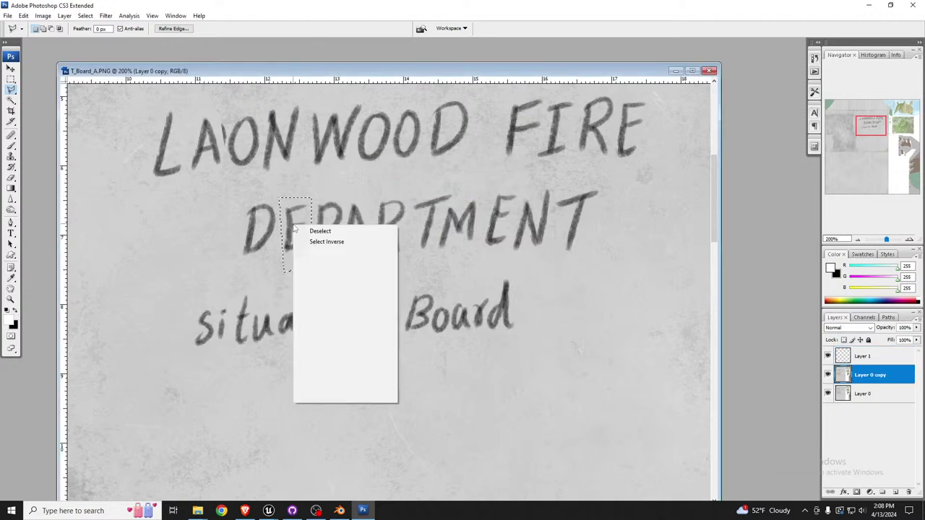
pyautogui.click(334, 302)
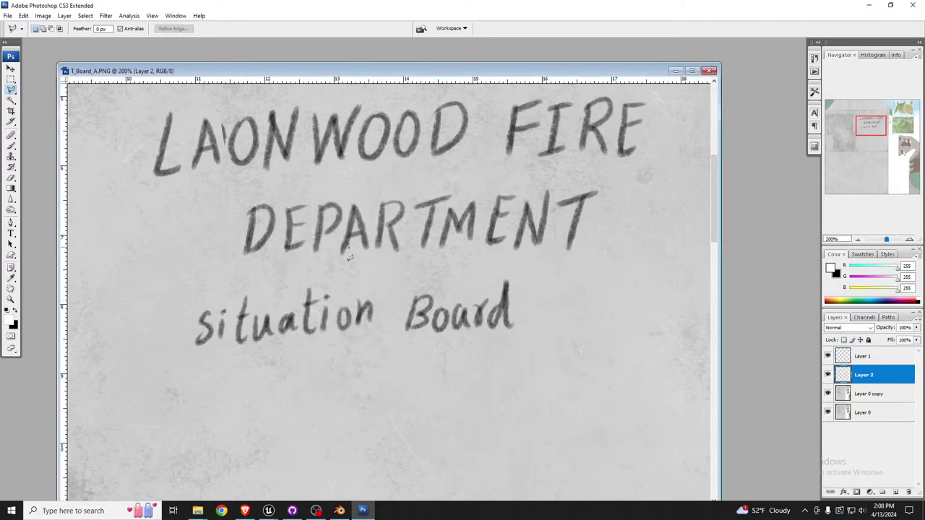
# Move the copied E over the N of LOONWOOD, close to the preceding O.
pyautogui.click(11, 68)
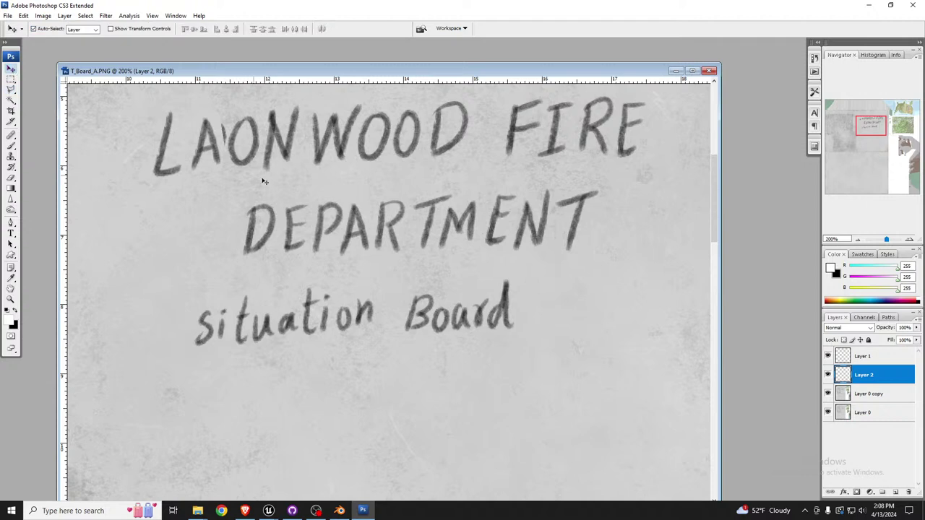
pyautogui.moveTo(296, 223); pyautogui.dragTo(280, 139)
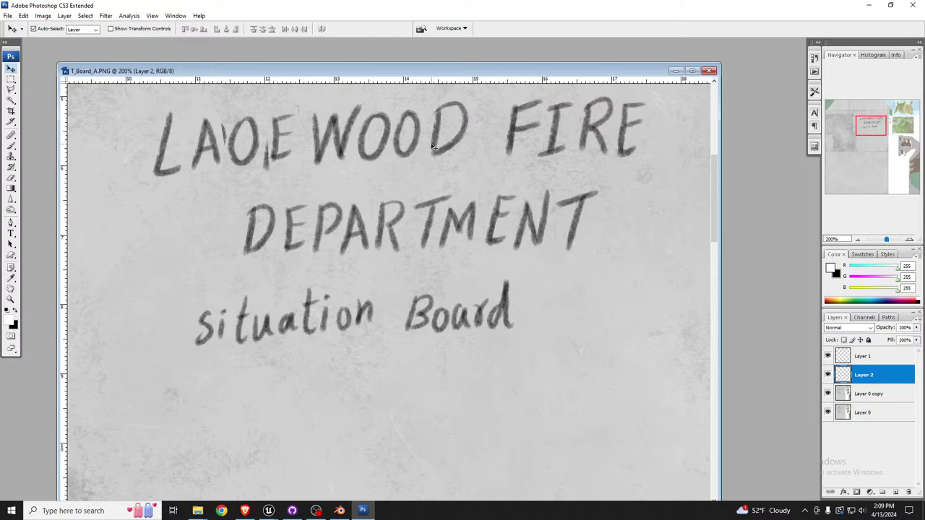
pyautogui.moveTo(289, 131); pyautogui.dragTo(280, 133)
# Outline the W of LOONWOOD, copy it from Layer 0 copy to a new layer and place it over the word's final D.
pyautogui.click(11, 88)
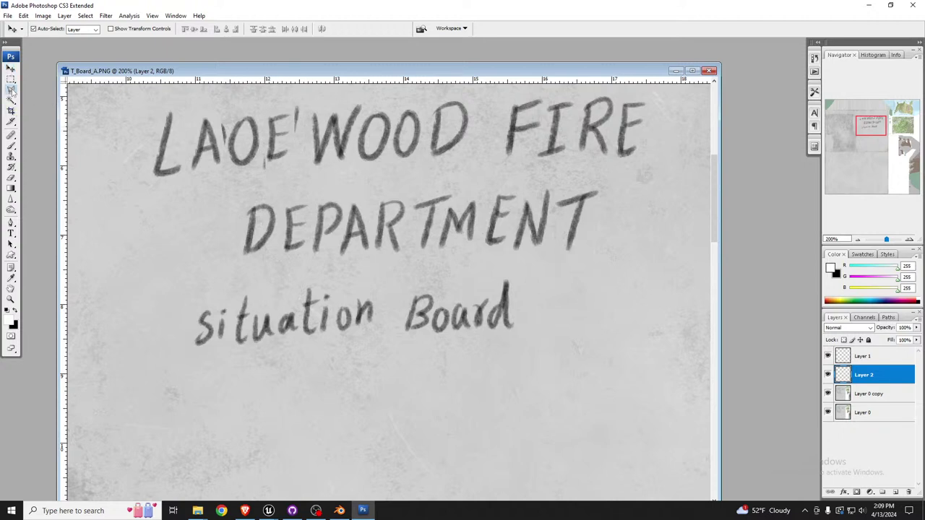
pyautogui.moveTo(307, 103)
pyautogui.mouseDown()
pyautogui.moveTo(307, 168)
pyautogui.moveTo(345, 176)
pyautogui.moveTo(367, 95)
pyautogui.moveTo(307, 102)
pyautogui.mouseUp()
pyautogui.rightClick(342, 144)
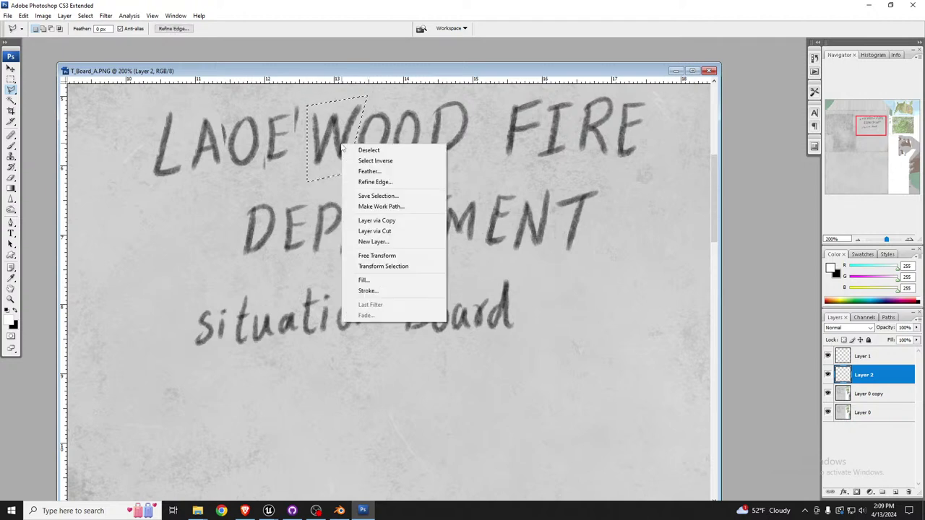
pyautogui.click(396, 221)
pyautogui.click(457, 190)
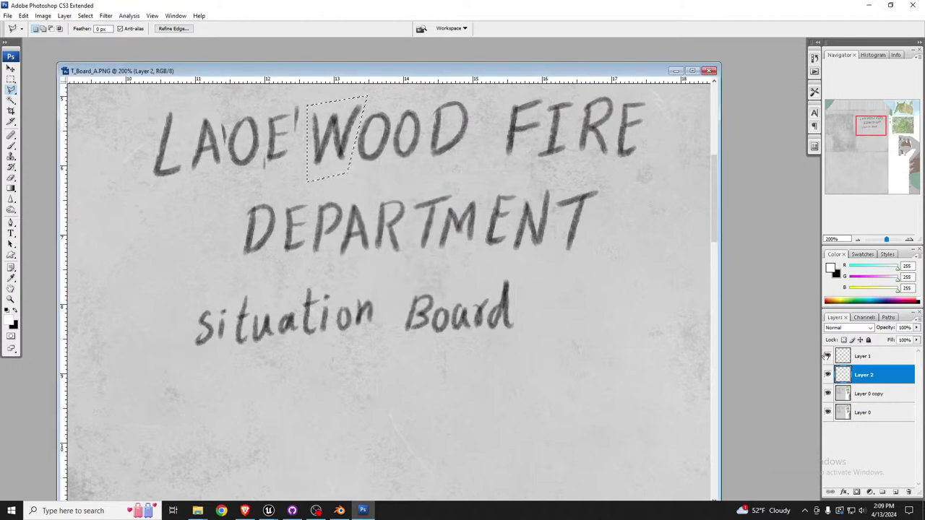
pyautogui.click(865, 392)
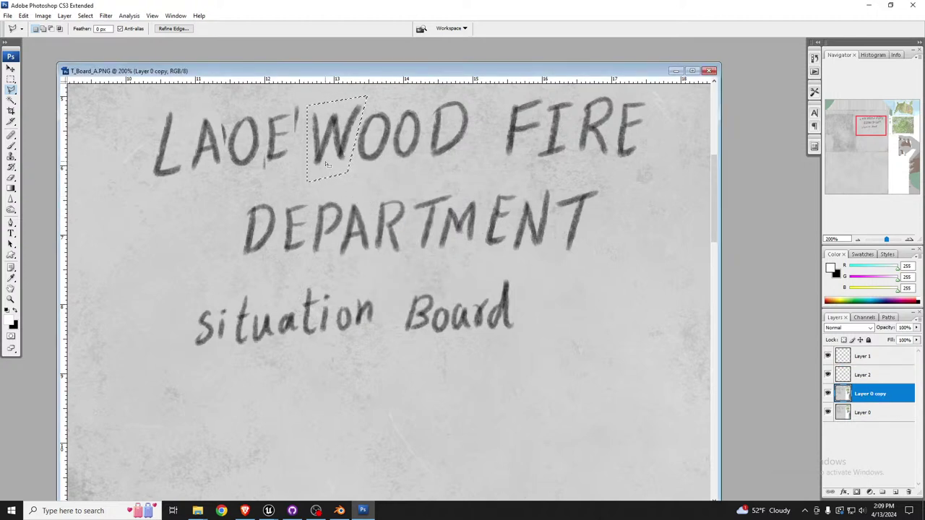
pyautogui.rightClick(330, 146)
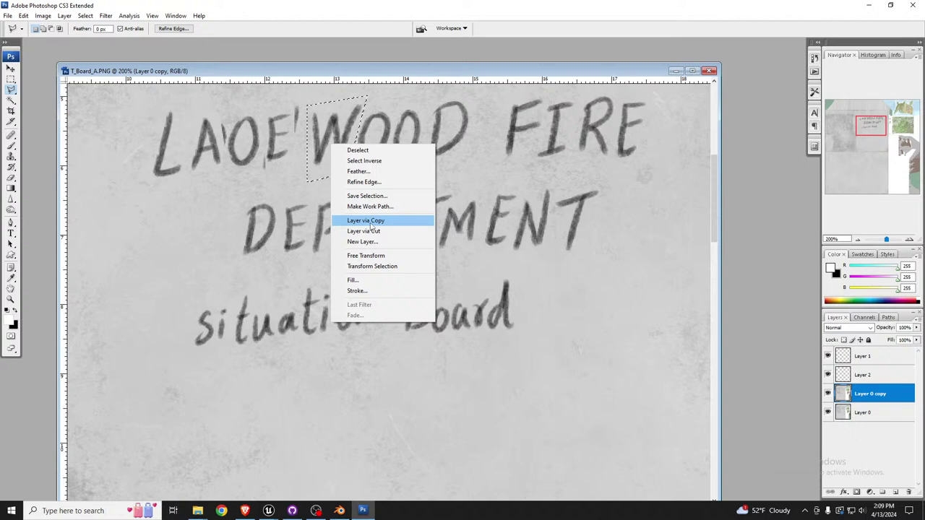
pyautogui.click(370, 221)
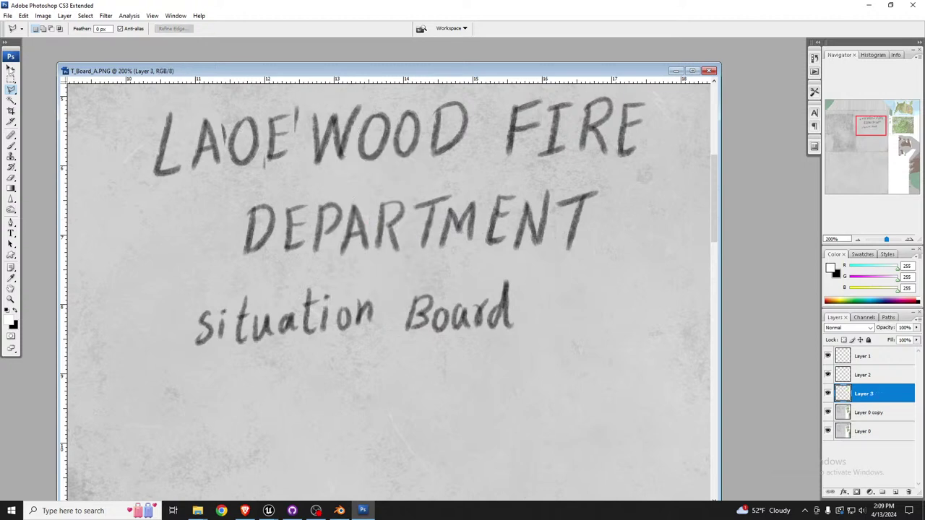
pyautogui.click(11, 69)
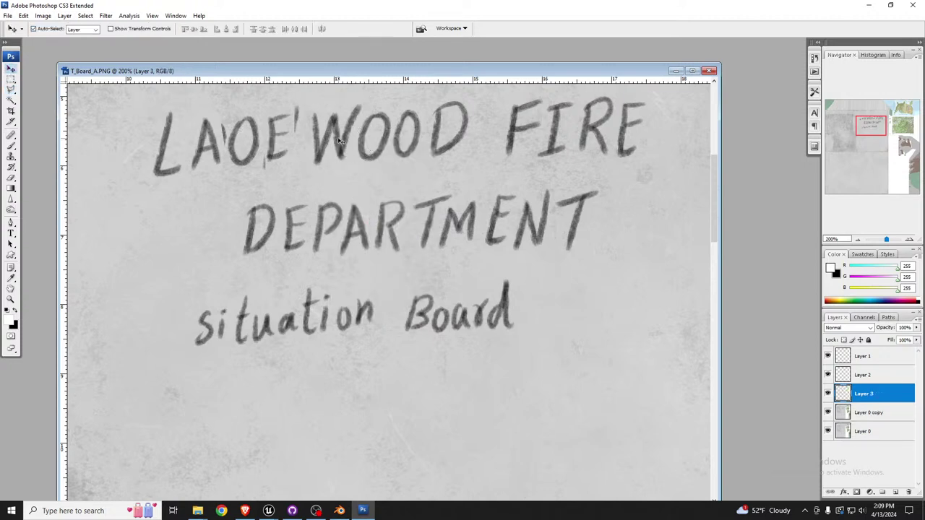
pyautogui.moveTo(338, 142); pyautogui.dragTo(458, 138)
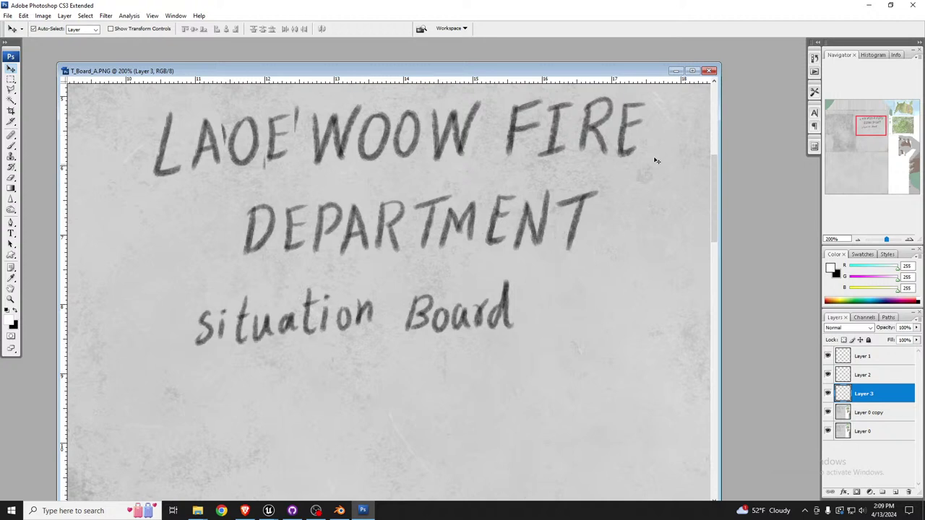
pyautogui.click(11, 89)
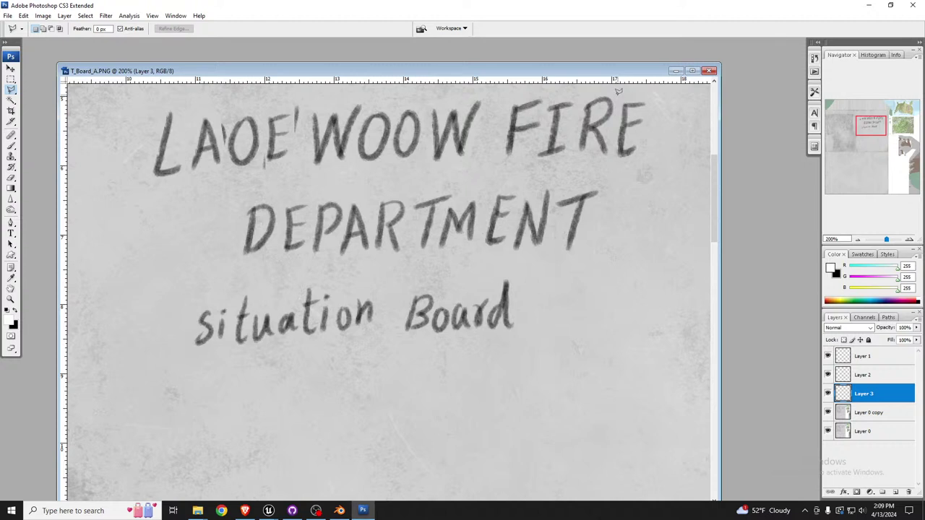
pyautogui.moveTo(618, 94); pyautogui.dragTo(613, 171)
pyautogui.moveTo(612, 169); pyautogui.dragTo(613, 170)
pyautogui.click(11, 69)
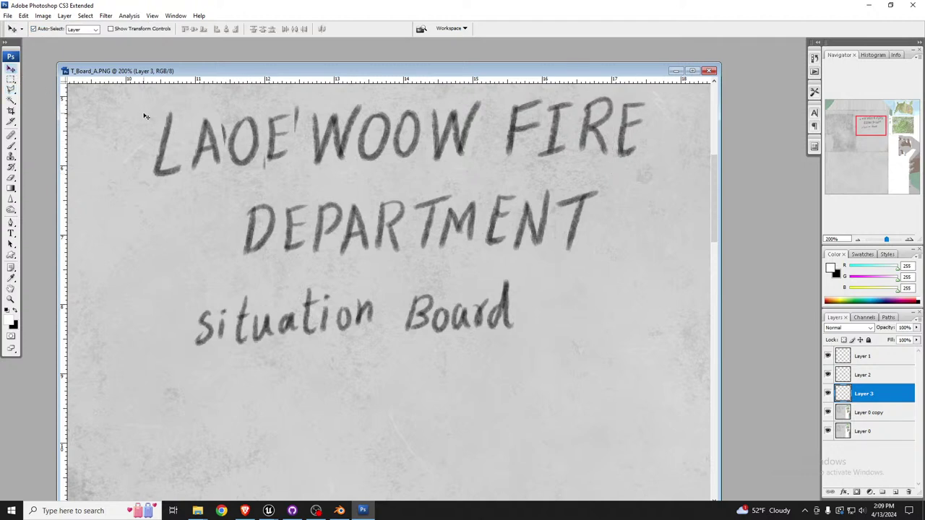
# Duplicate Layer 2 holding the copied E and place the duplicate over the last O of LOONWOOD.
pyautogui.click(277, 137)
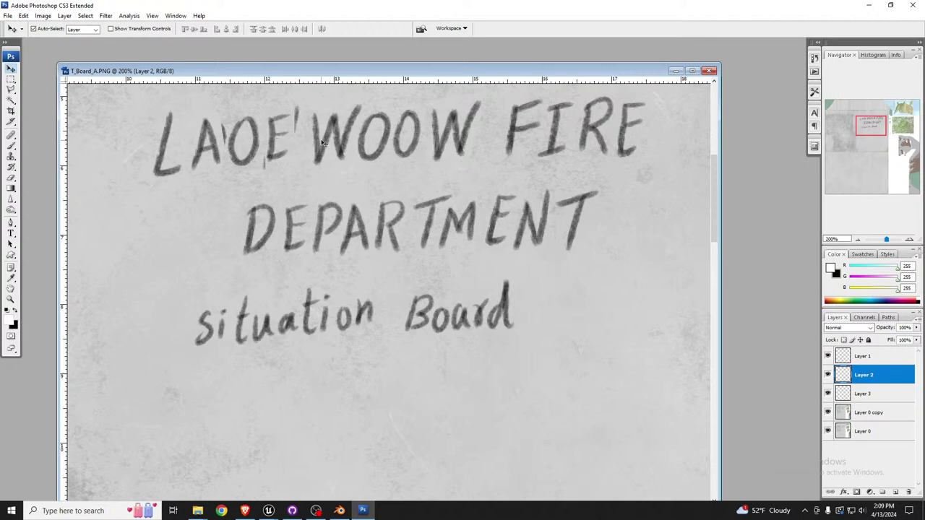
pyautogui.rightClick(903, 377)
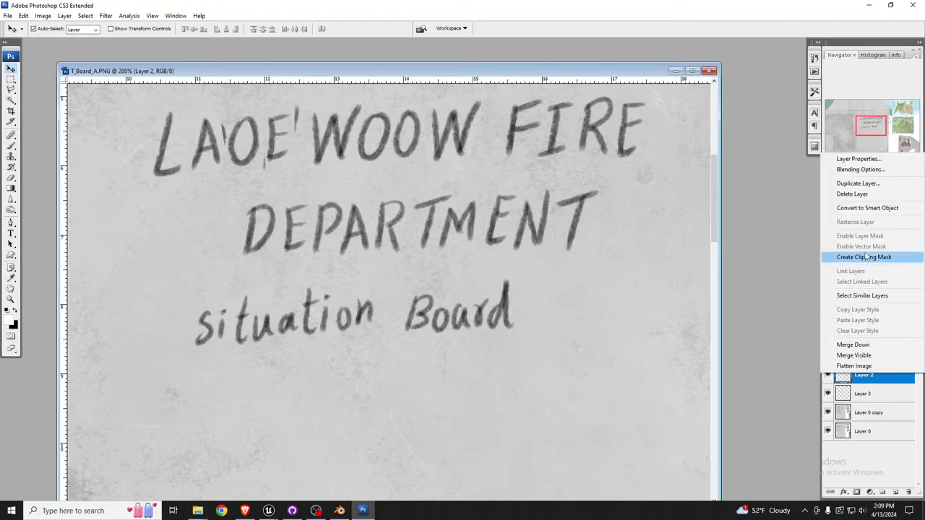
pyautogui.click(861, 186)
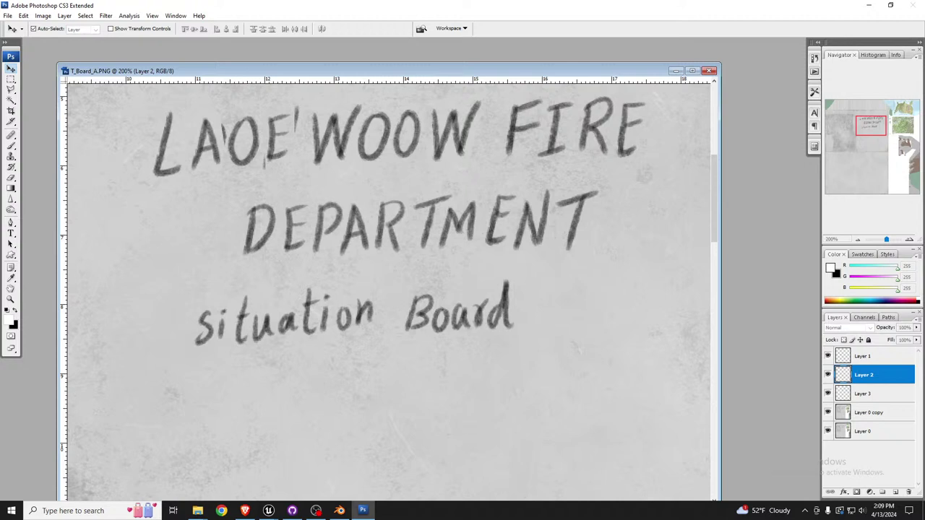
pyautogui.hotkey('ctrl', 'j')
pyautogui.moveTo(280, 142); pyautogui.dragTo(408, 141)
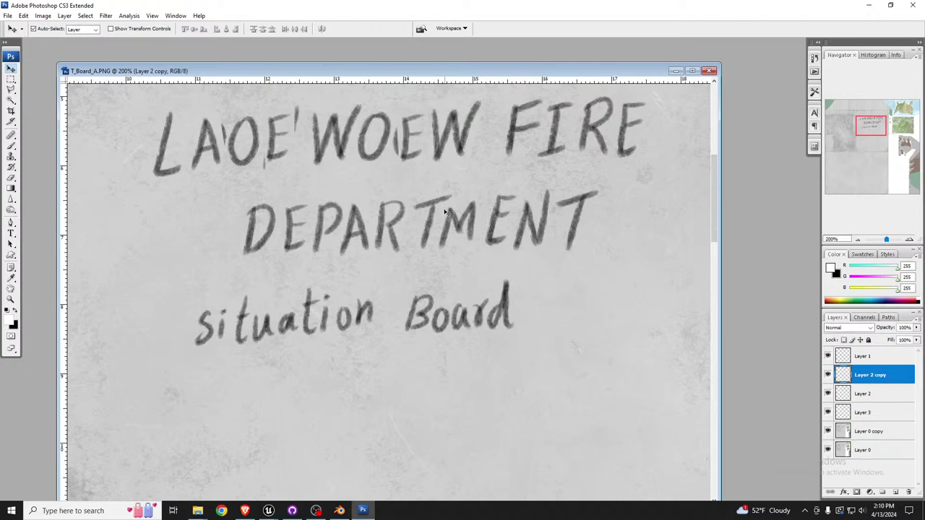
# Outline the I of FIRE, copy it from Layer 0 copy to a new layer and place it over the O following the W.
pyautogui.click(558, 130)
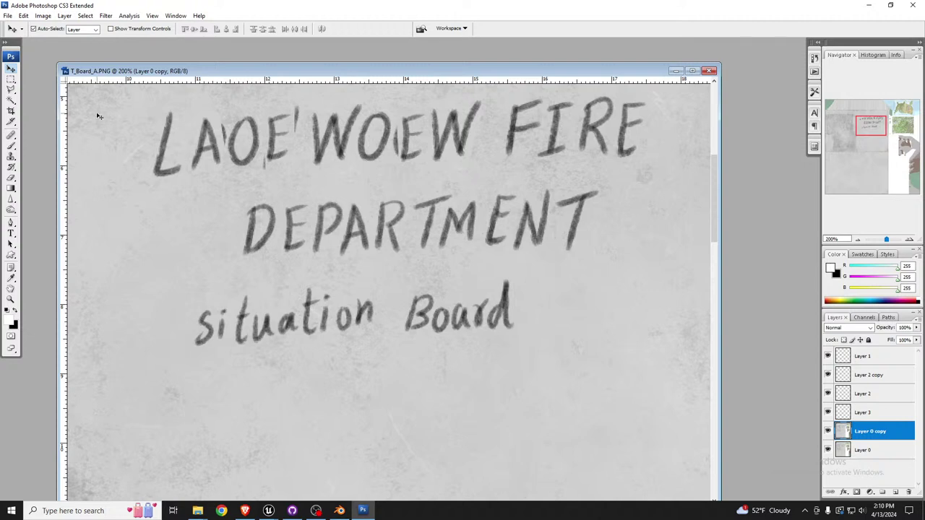
pyautogui.click(11, 89)
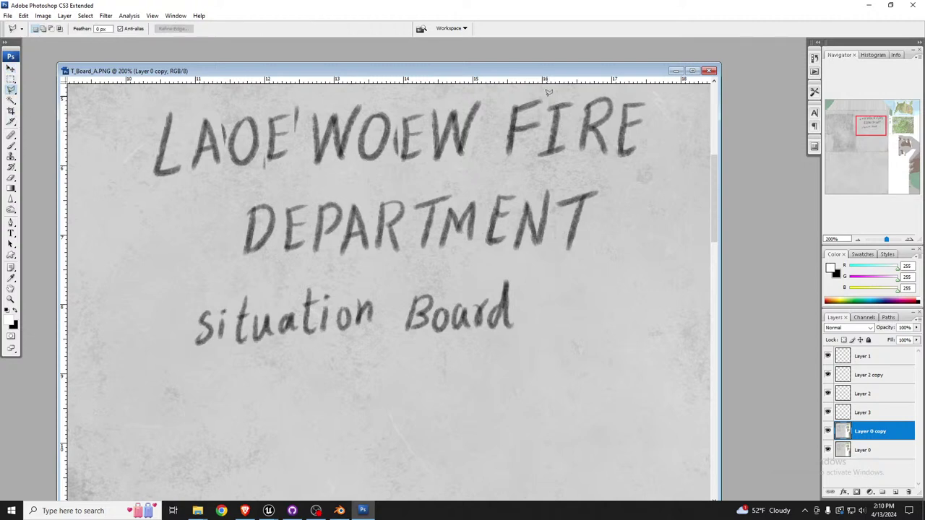
pyautogui.moveTo(545, 108)
pyautogui.mouseDown()
pyautogui.moveTo(531, 164)
pyautogui.moveTo(556, 168)
pyautogui.moveTo(574, 154)
pyautogui.moveTo(580, 93)
pyautogui.moveTo(548, 94)
pyautogui.mouseUp()
pyautogui.rightClick(554, 122)
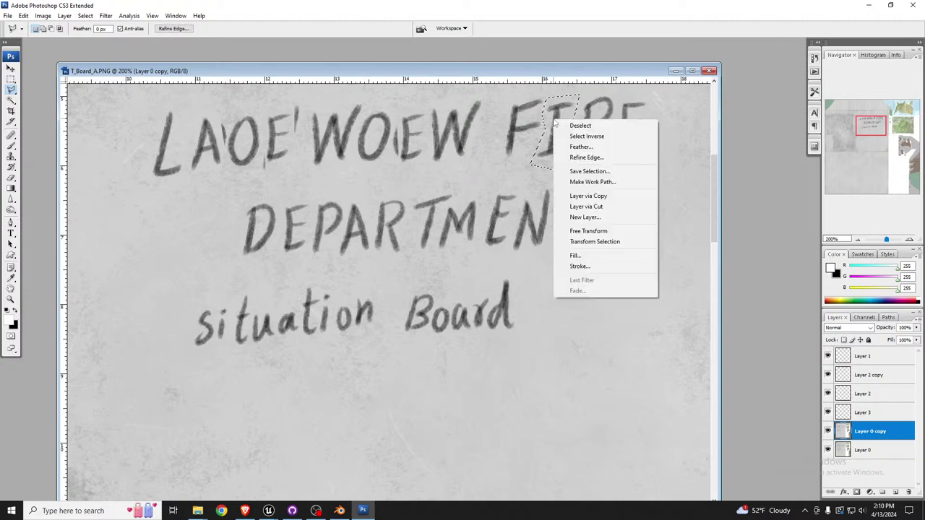
pyautogui.click(588, 196)
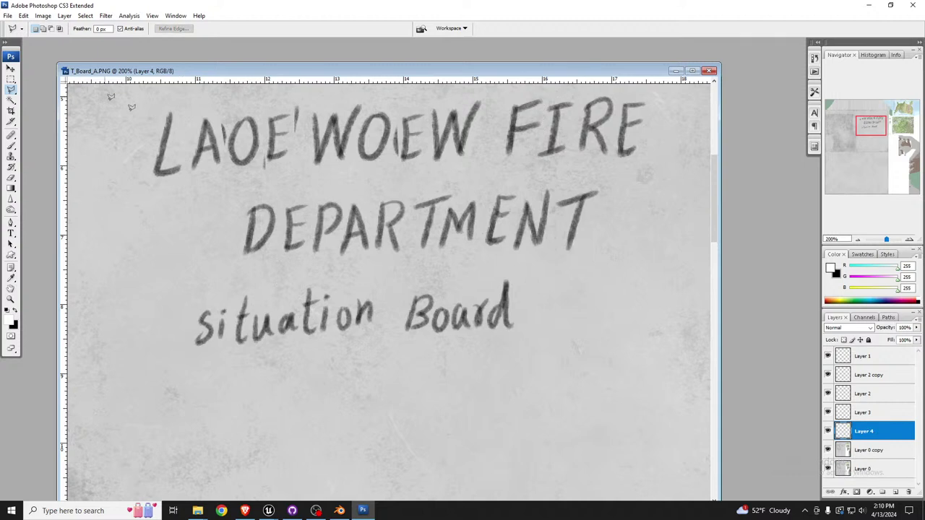
pyautogui.click(11, 68)
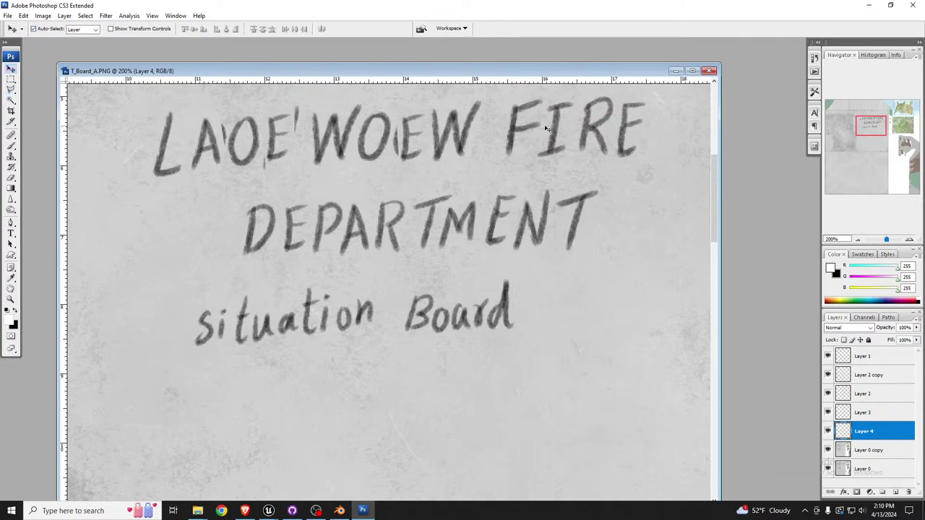
pyautogui.moveTo(553, 130); pyautogui.dragTo(373, 137)
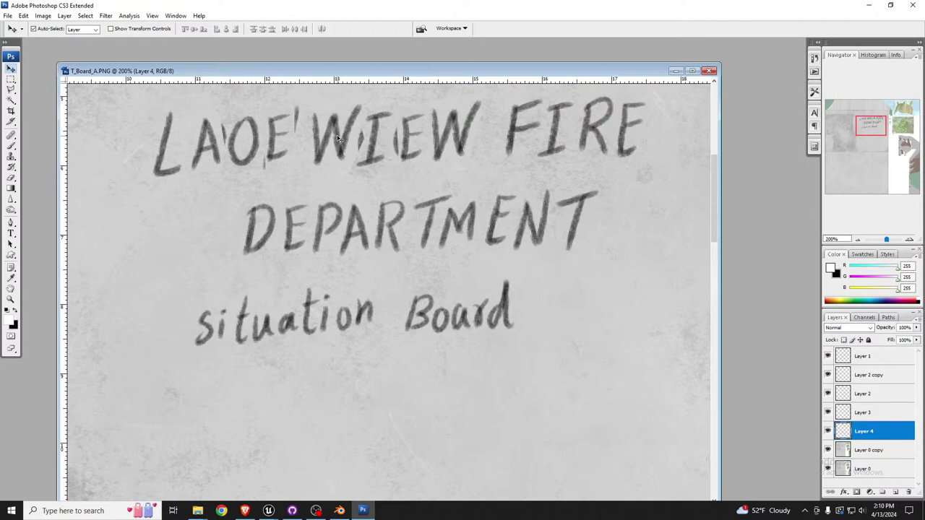
# Duplicate the copied W of Layer 3 beside DEPARTMENT and delete the duplicate's right half to leave a V.
pyautogui.moveTo(456, 131); pyautogui.dragTo(638, 212)
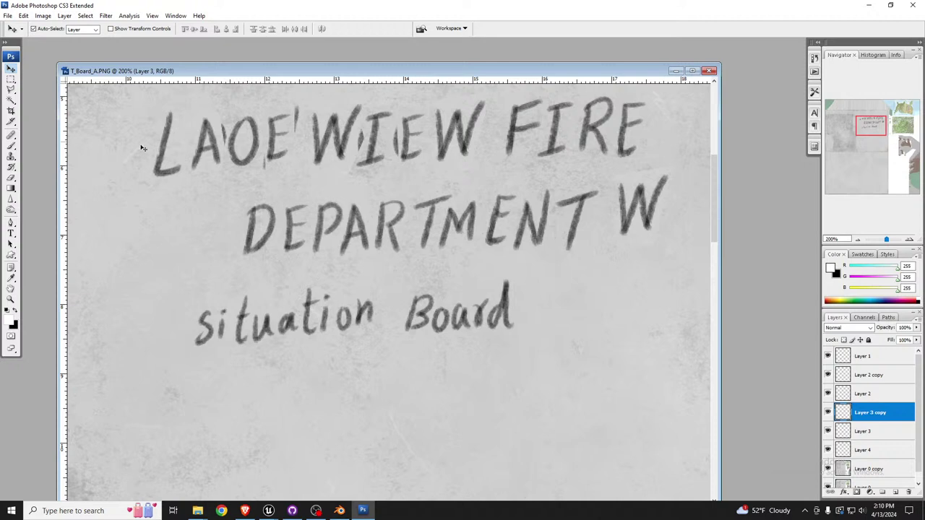
pyautogui.click(11, 90)
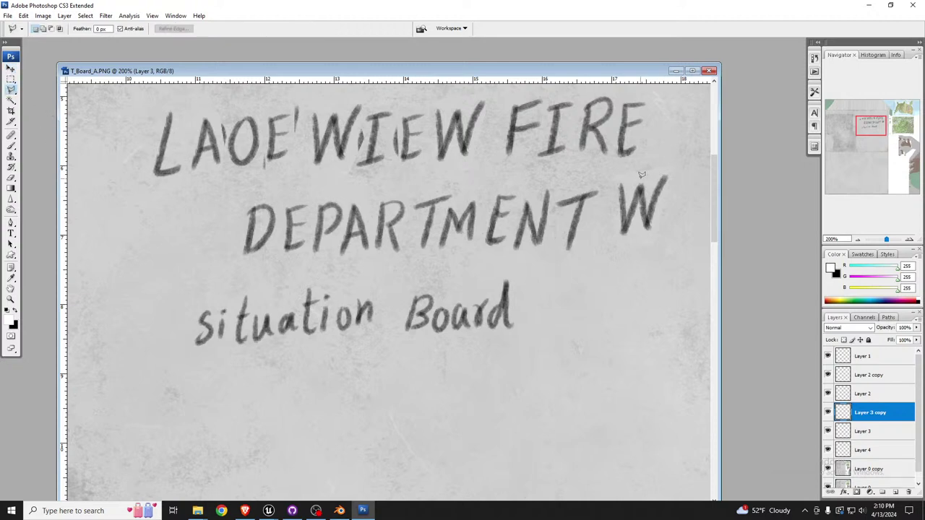
pyautogui.moveTo(641, 181)
pyautogui.mouseDown()
pyautogui.moveTo(630, 246)
pyautogui.moveTo(655, 247)
pyautogui.moveTo(676, 178)
pyautogui.moveTo(666, 154)
pyautogui.moveTo(642, 180)
pyautogui.mouseUp()
pyautogui.press('Delete')
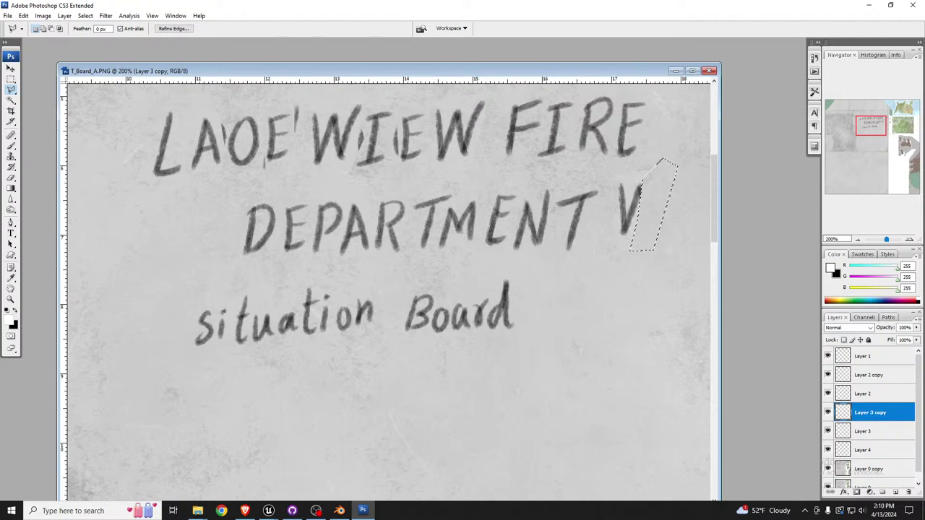
pyautogui.press('v')
pyautogui.hotkey('ctrl', 'd')
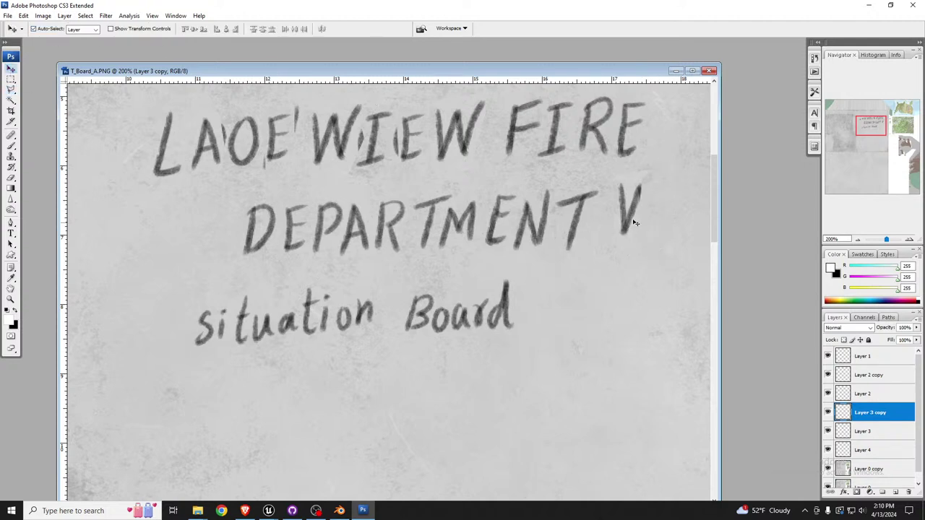
# Move the V over the original W of LOONWOOD, just before the copied I.
pyautogui.moveTo(636, 213); pyautogui.dragTo(206, 205)
pyautogui.moveTo(339, 139)
pyautogui.mouseDown()
pyautogui.moveTo(337, 167)
pyautogui.moveTo(338, 151)
pyautogui.mouseUp()
pyautogui.hotkey('ctrl', 'z')
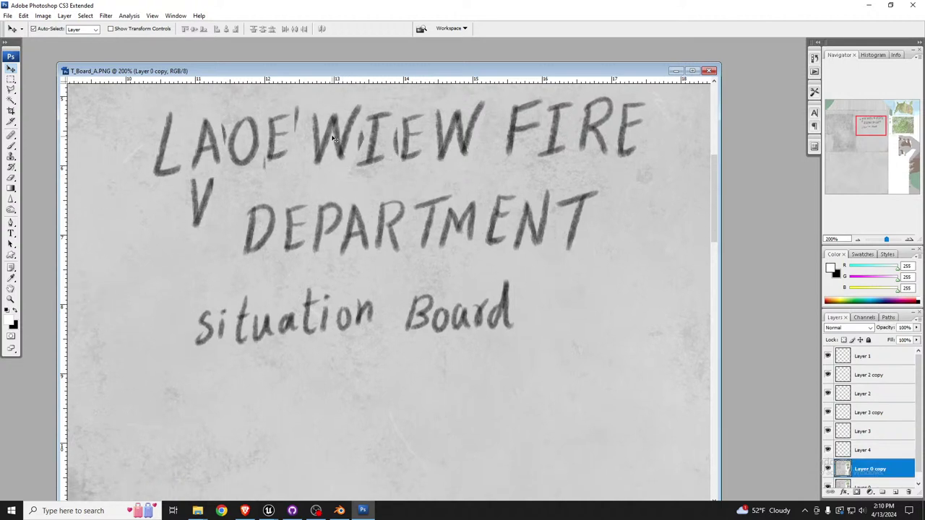
pyautogui.moveTo(211, 199); pyautogui.dragTo(341, 132)
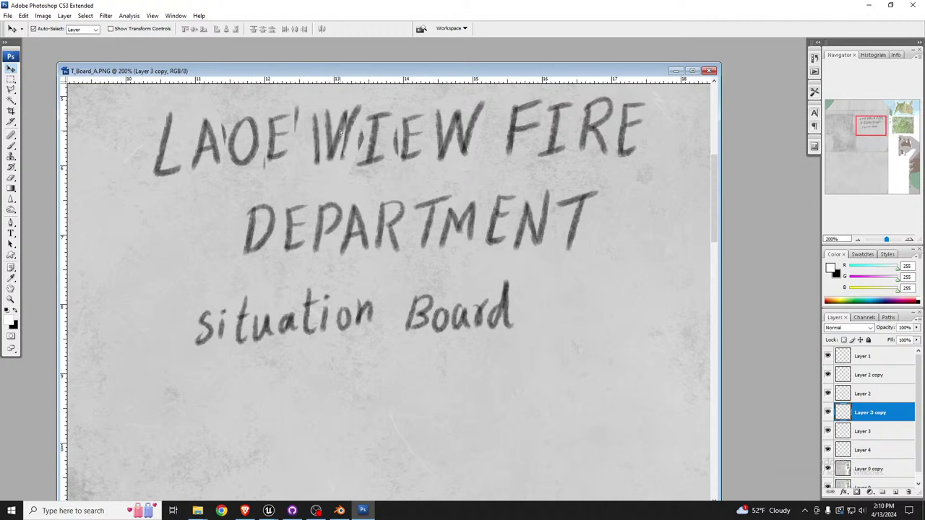
# Remove the leftover W strokes around the V on Layer 0 copy with the Clone Stamp.
pyautogui.click(875, 469)
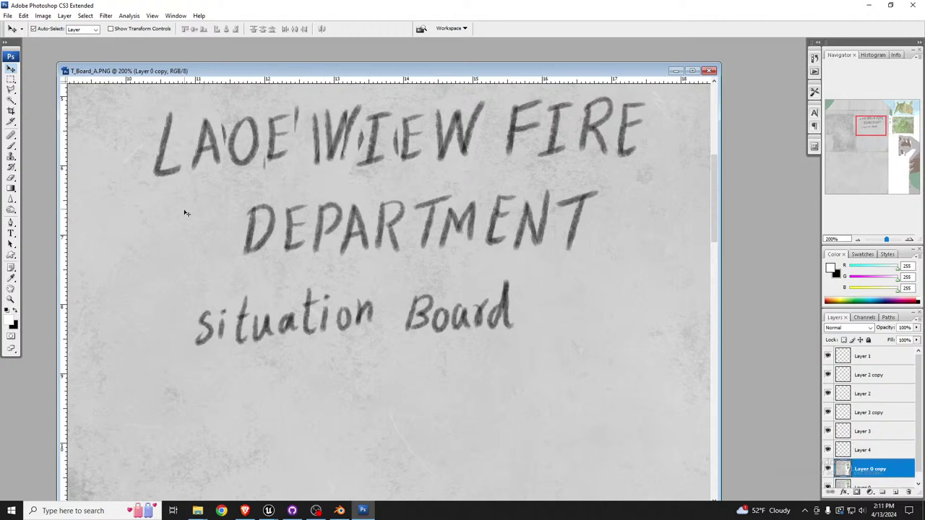
pyautogui.click(11, 156)
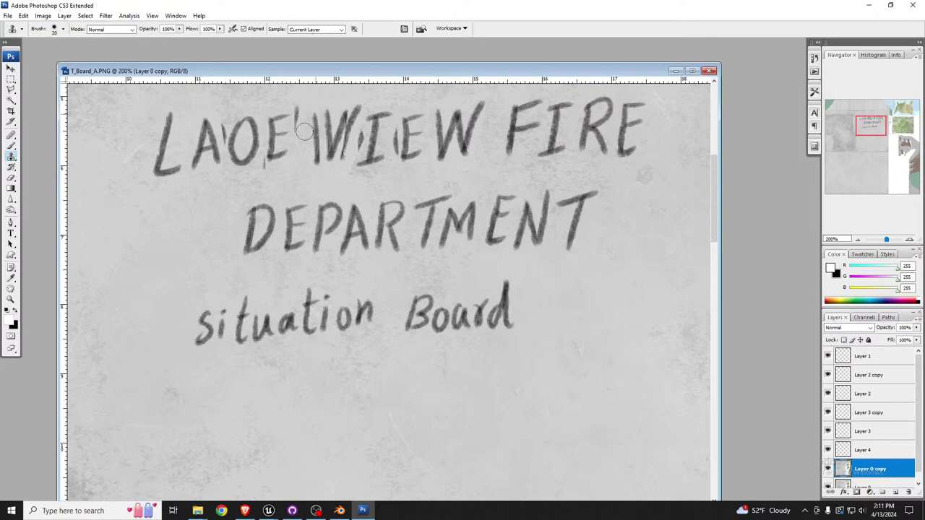
pyautogui.hotkey('ctrl', 'z')
pyautogui.rightClick(12, 160)
pyautogui.click(170, 237)
pyautogui.moveTo(354, 109)
pyautogui.mouseDown()
pyautogui.moveTo(347, 156)
pyautogui.moveTo(360, 133)
pyautogui.moveTo(352, 175)
pyautogui.moveTo(352, 164)
pyautogui.mouseUp()
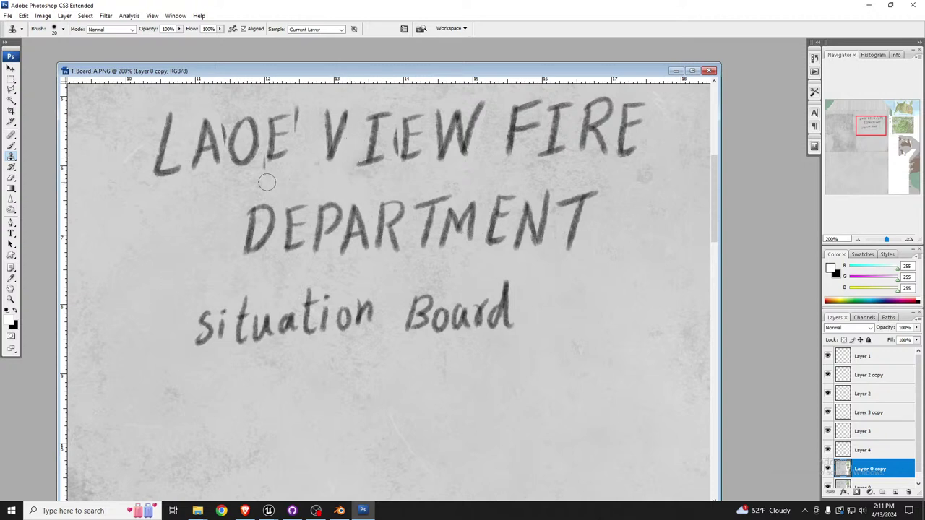
# Clone out the O between A and E and the remaining stray strokes beside both copied E letters.
pyautogui.moveTo(294, 114); pyautogui.dragTo(286, 157)
pyautogui.moveTo(267, 141)
pyautogui.mouseDown()
pyautogui.moveTo(266, 163)
pyautogui.moveTo(261, 138)
pyautogui.moveTo(248, 152)
pyautogui.moveTo(255, 130)
pyautogui.moveTo(242, 144)
pyautogui.moveTo(224, 134)
pyautogui.moveTo(230, 149)
pyautogui.moveTo(233, 126)
pyautogui.moveTo(233, 161)
pyautogui.moveTo(246, 152)
pyautogui.mouseUp()
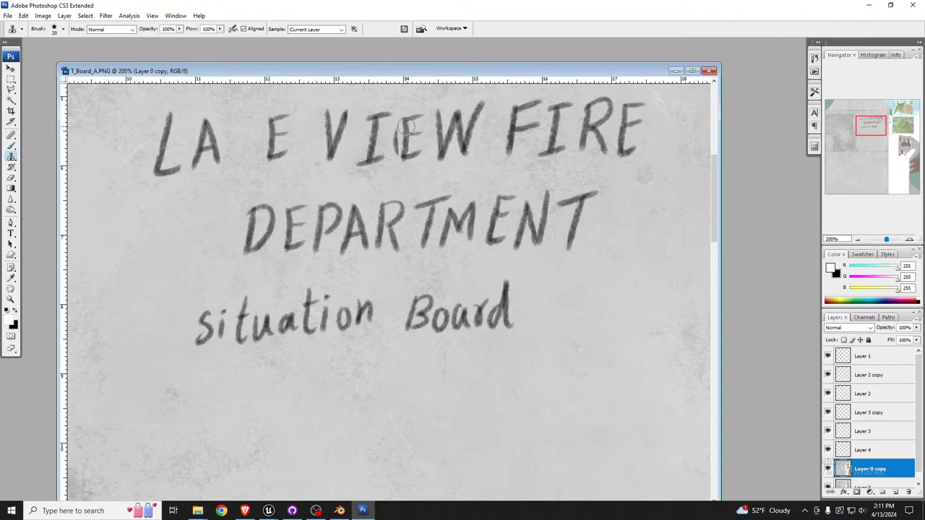
pyautogui.moveTo(399, 130)
pyautogui.mouseDown()
pyautogui.moveTo(396, 144)
pyautogui.moveTo(402, 129)
pyautogui.mouseUp()
# Nudge the first copied E slightly left and the copied A slightly right.
pyautogui.click(10, 70)
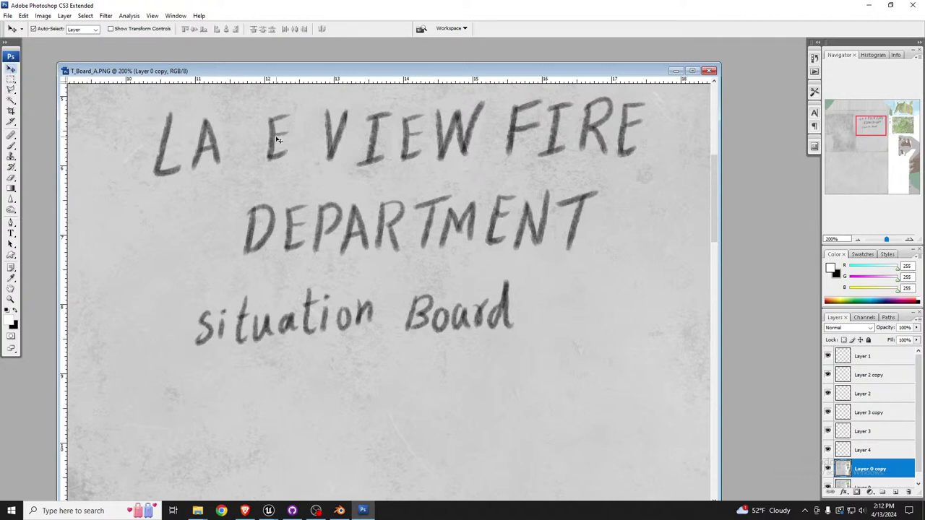
pyautogui.moveTo(286, 141); pyautogui.dragTo(273, 140)
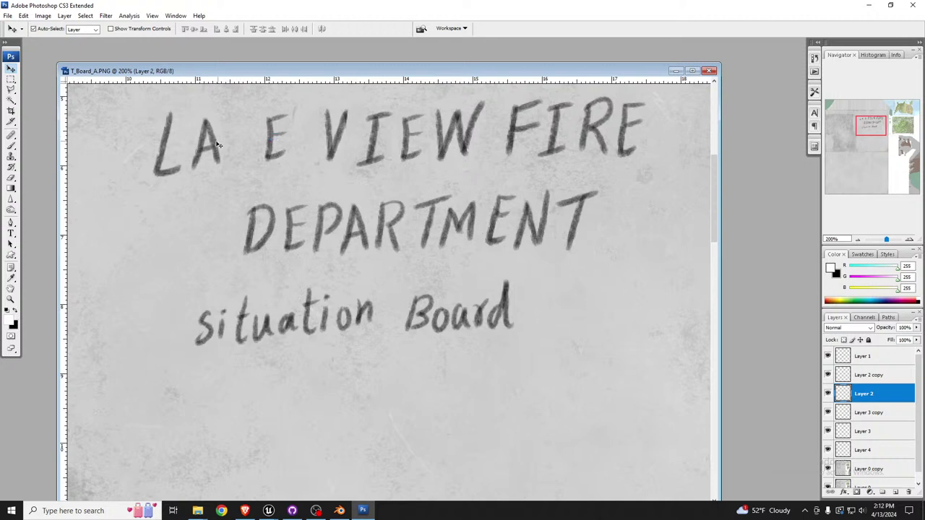
pyautogui.moveTo(213, 143)
pyautogui.mouseDown()
pyautogui.moveTo(230, 142)
pyautogui.moveTo(216, 143)
pyautogui.mouseUp()
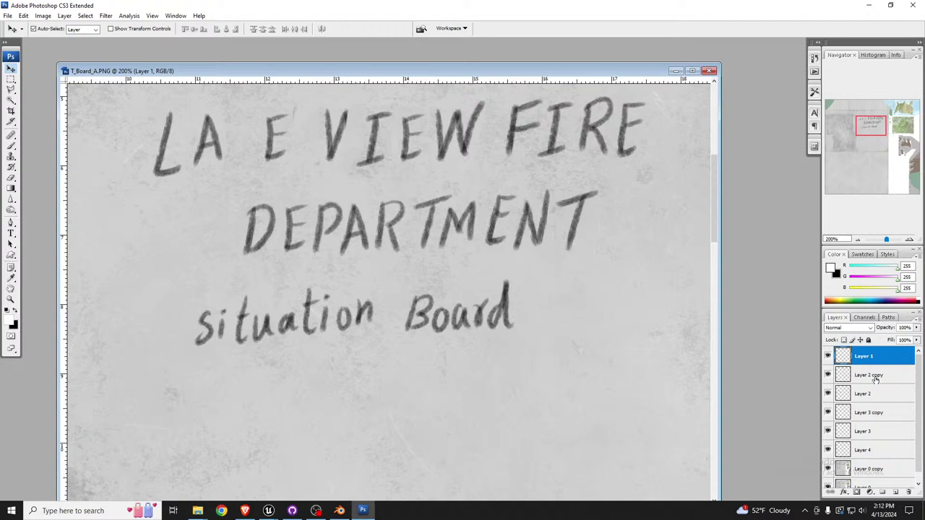
# Try the successive blending modes through Luminosity on Layer 1, which holds the copied A.
pyautogui.keyDown('shift'); pyautogui.click(875, 450); pyautogui.keyUp('shift')
pyautogui.click(857, 356)
pyautogui.click(857, 328)
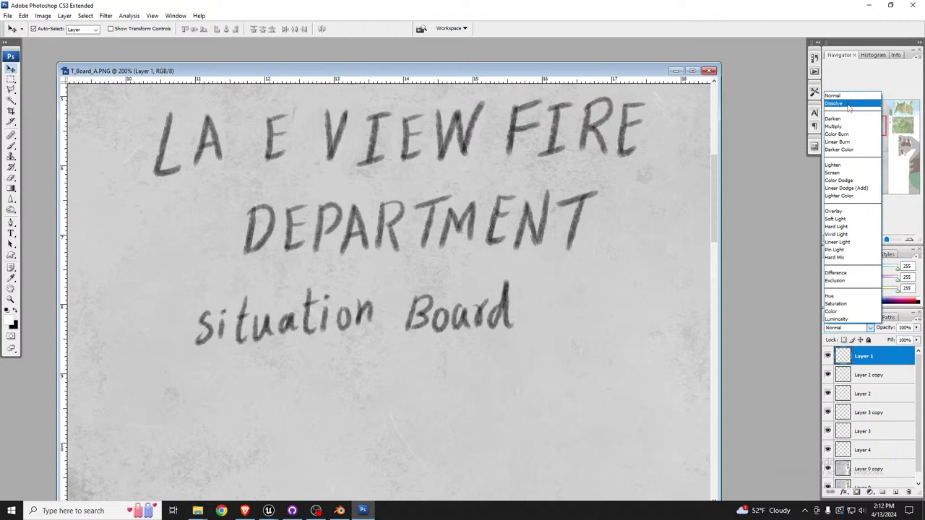
pyautogui.click(848, 107)
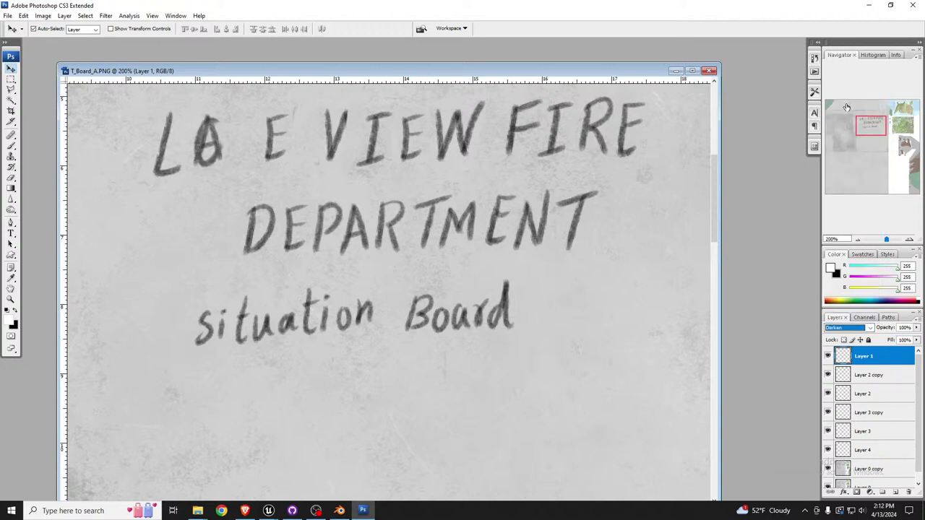
pyautogui.press('Down')
pyautogui.press('Down')
pyautogui.press('Down')
pyautogui.press('Down')
pyautogui.press('Down')
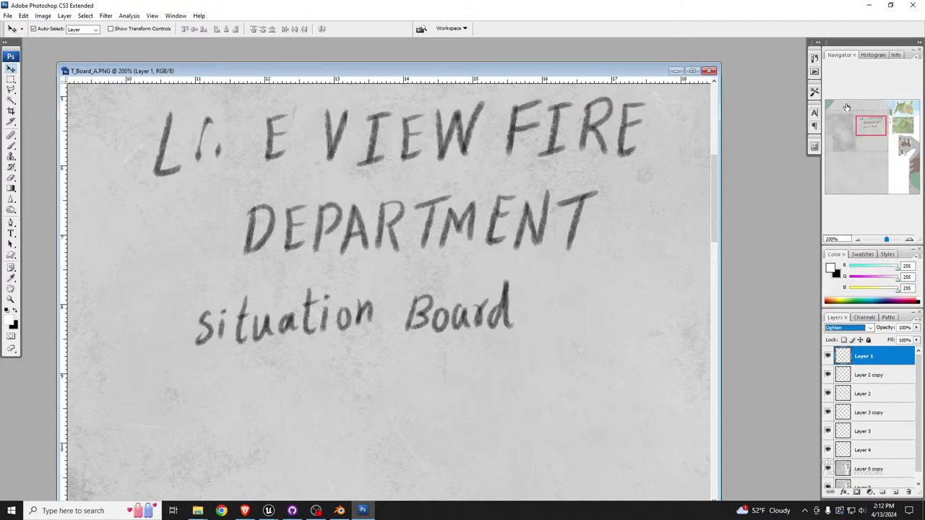
pyautogui.press('Down')
pyautogui.press('Down')
pyautogui.press('Down')
pyautogui.press('Down')
pyautogui.press('Down')
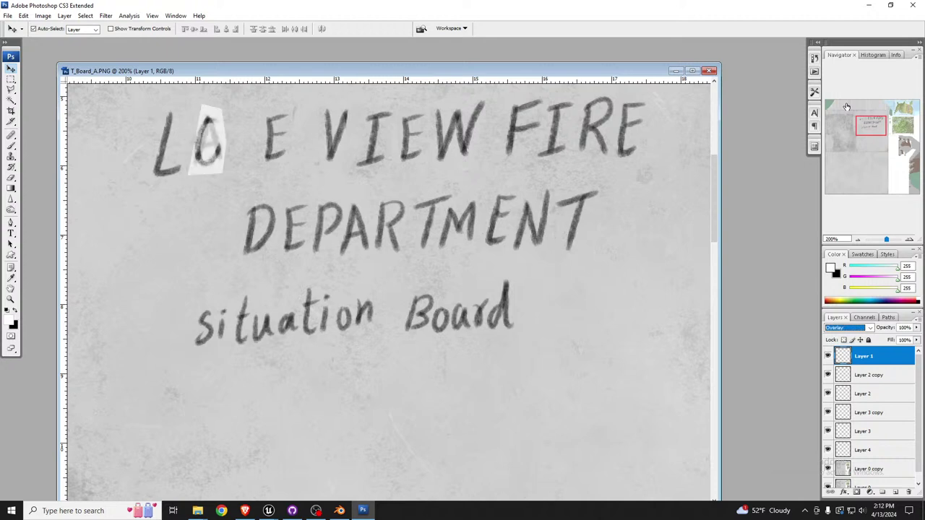
pyautogui.press('Down')
pyautogui.press('Down')
pyautogui.press('Down')
pyautogui.press('Down')
pyautogui.press('Down')
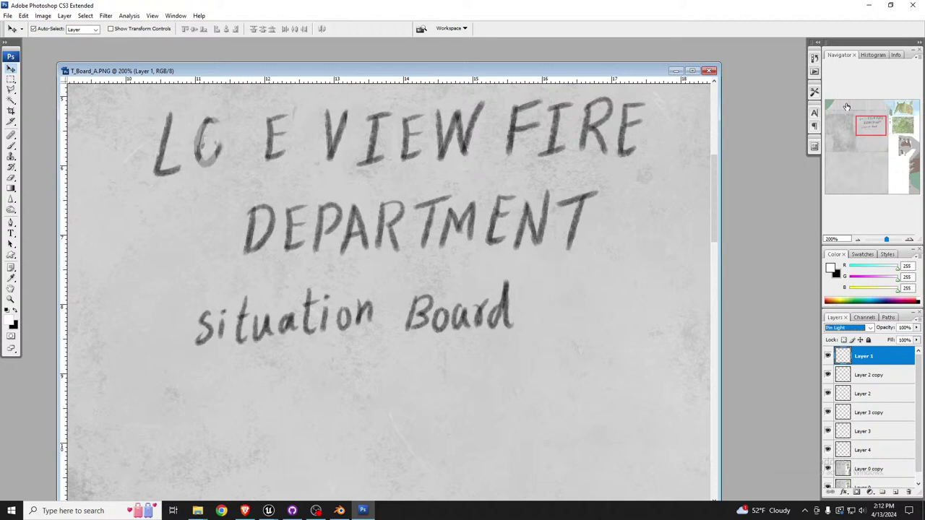
pyautogui.press('Down')
pyautogui.press('Down')
pyautogui.press('Down')
pyautogui.press('Down')
pyautogui.press('Down')
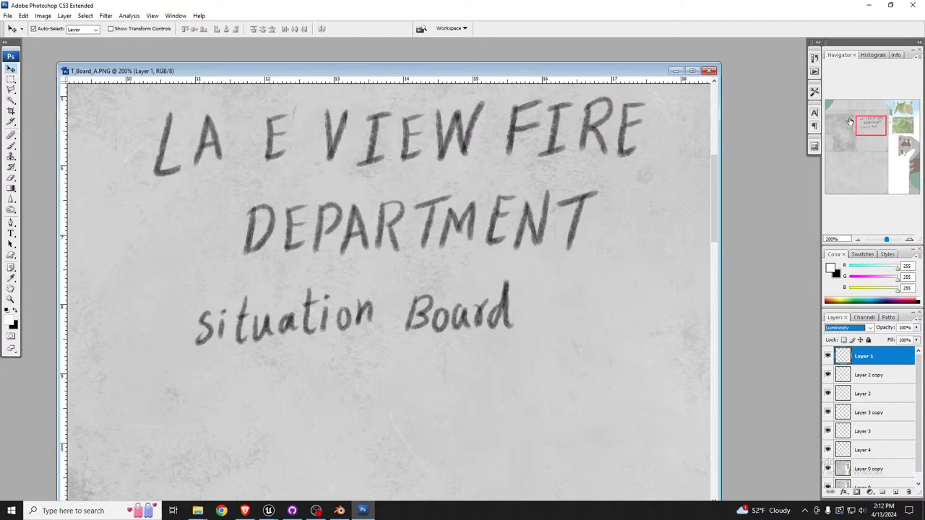
# Try Multiply on Layer 1 and settle on Darken as its blending mode.
pyautogui.click(854, 328)
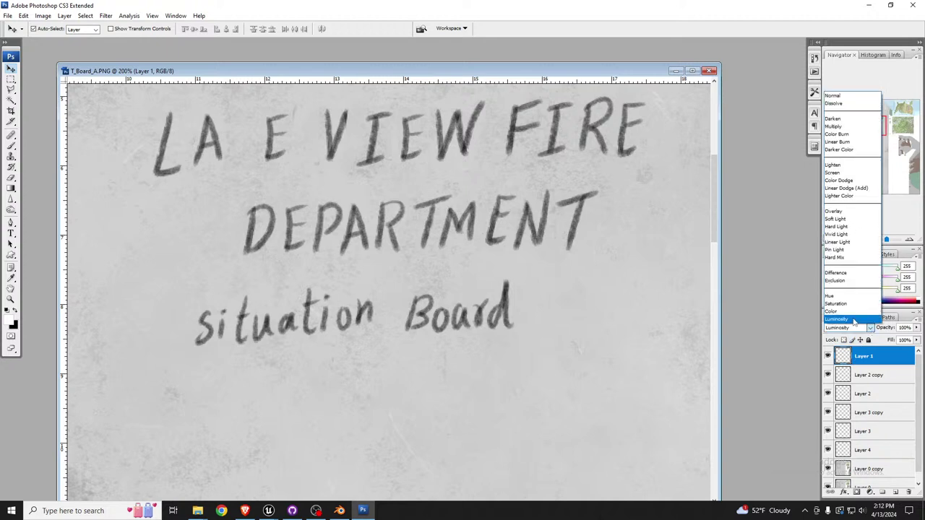
pyautogui.click(846, 127)
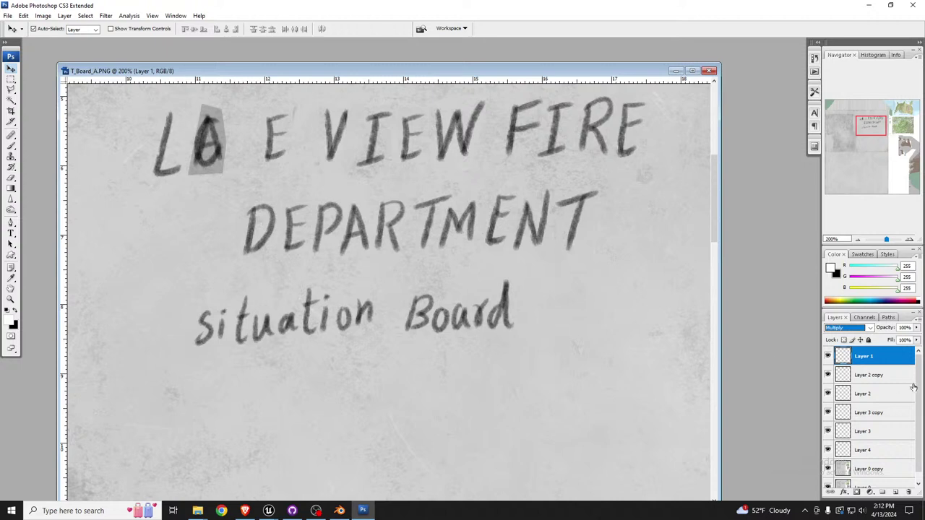
pyautogui.click(850, 327)
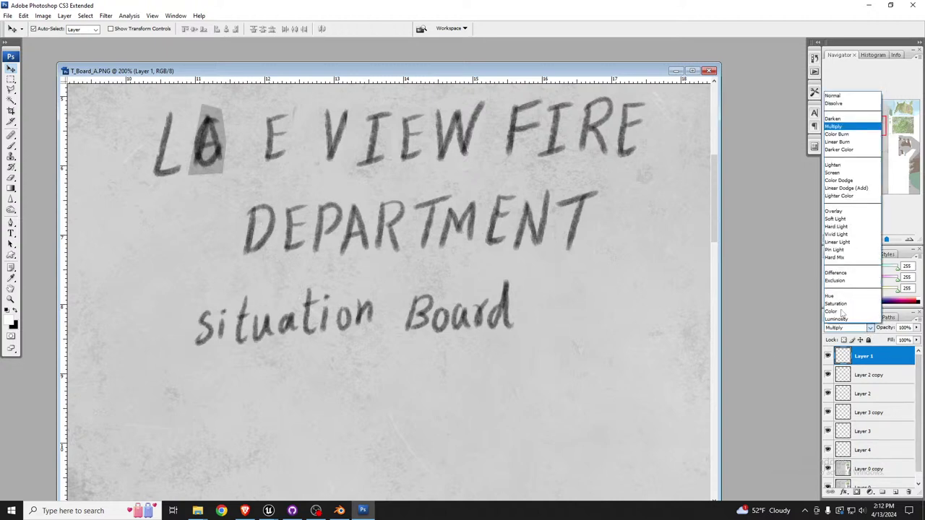
pyautogui.click(841, 119)
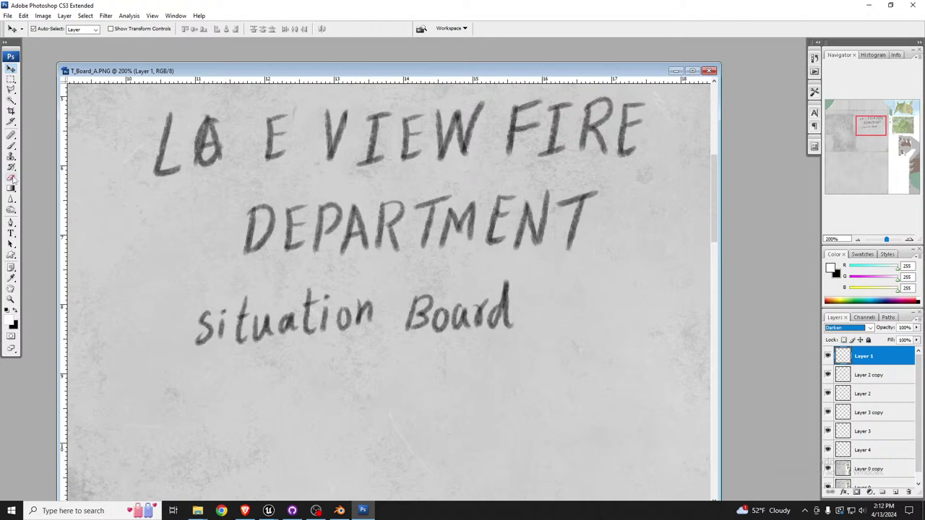
# Clone clean background over the O behind the copied A and around the neighbouring E on Layer 0 copy.
pyautogui.click(11, 156)
pyautogui.click(882, 470)
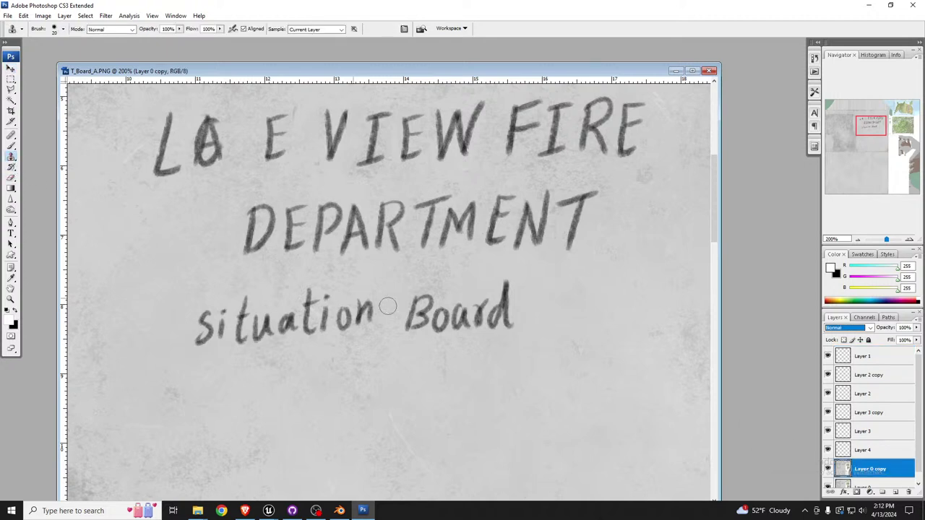
pyautogui.keyDown('alt'); pyautogui.click(143, 269); pyautogui.keyUp('alt')
pyautogui.moveTo(221, 123)
pyautogui.mouseDown()
pyautogui.moveTo(202, 165)
pyautogui.moveTo(258, 162)
pyautogui.mouseUp()
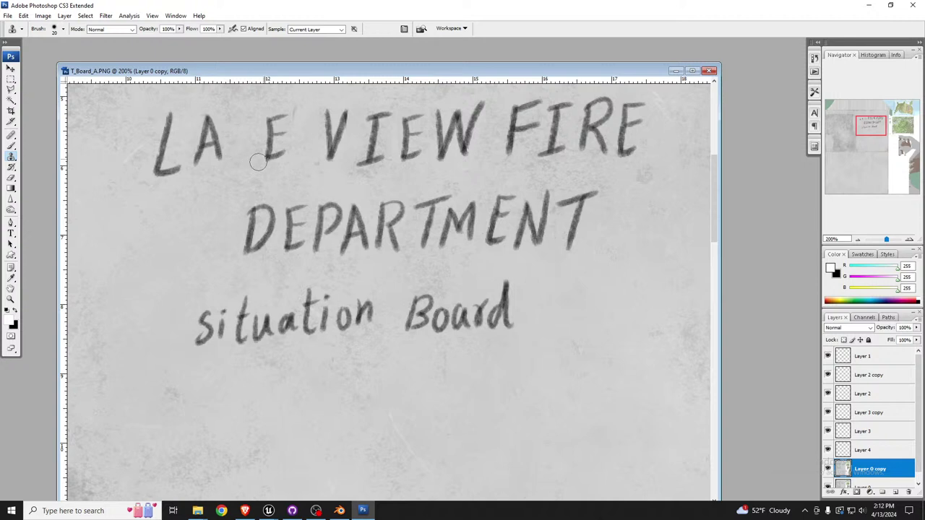
pyautogui.moveTo(297, 121); pyautogui.dragTo(299, 108)
pyautogui.click(287, 129)
# Cut the F of FIRE onto a new layer and move it into the gap between the A and E.
pyautogui.click(12, 69)
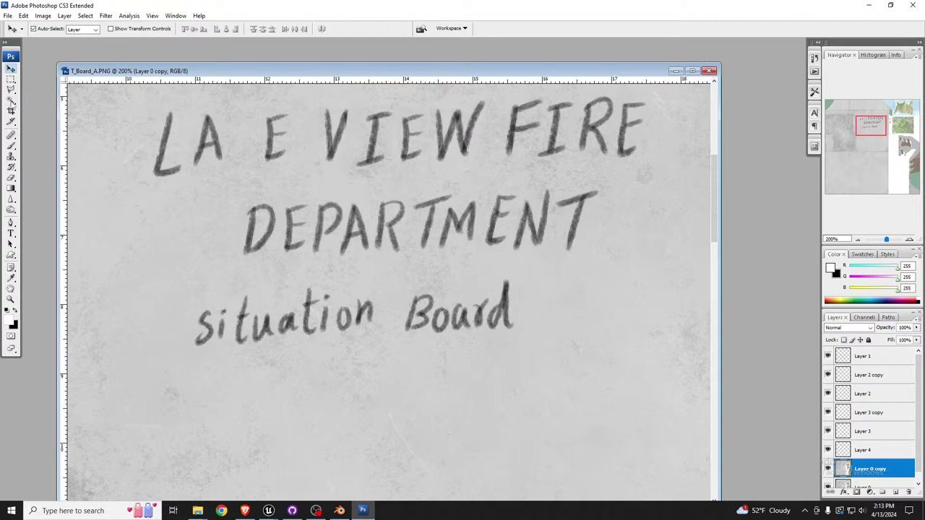
pyautogui.click(11, 88)
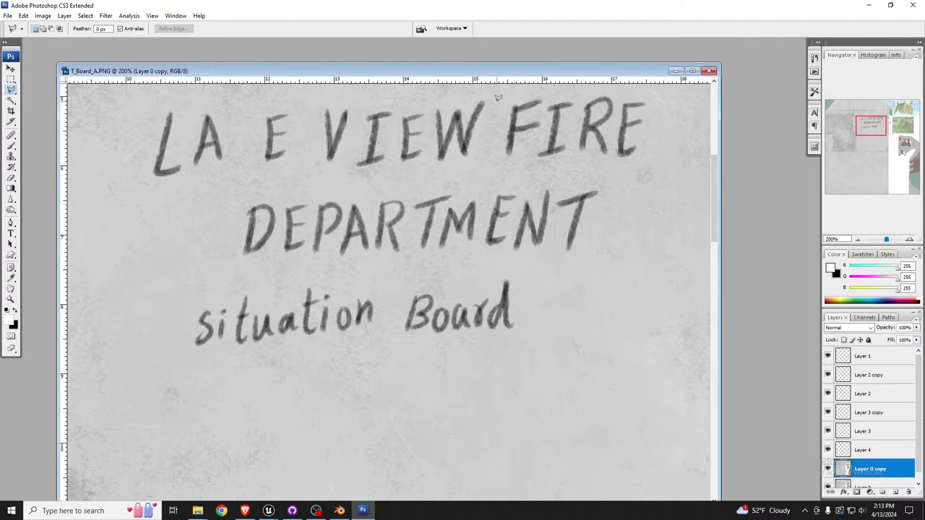
pyautogui.click(500, 103)
pyautogui.click(495, 171)
pyautogui.click(530, 173)
pyautogui.click(544, 114)
pyautogui.click(553, 94)
pyautogui.click(500, 103)
pyautogui.rightClick(513, 130)
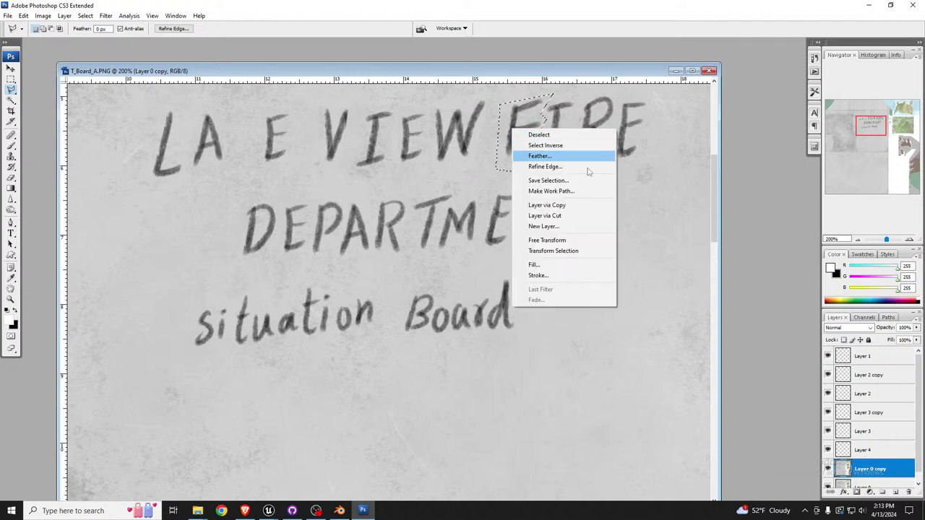
pyautogui.click(548, 215)
pyautogui.click(11, 69)
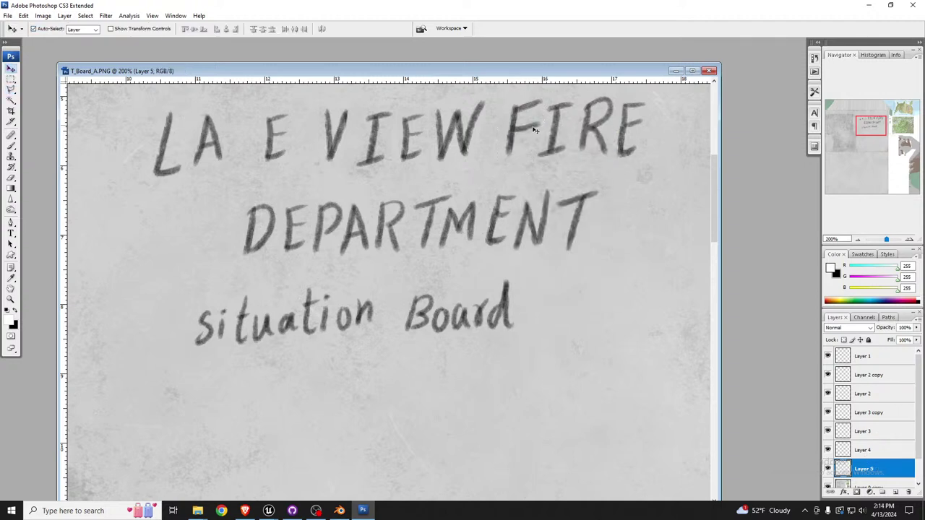
pyautogui.moveTo(533, 128); pyautogui.dragTo(235, 136)
# Set the blending mode of the moved F to Darken and shift the F and following E slightly right.
pyautogui.click(849, 327)
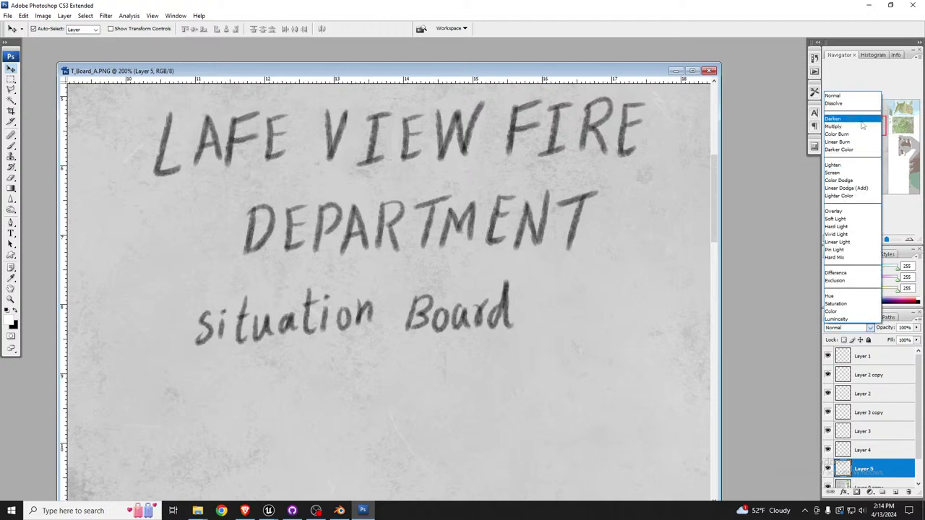
pyautogui.click(837, 119)
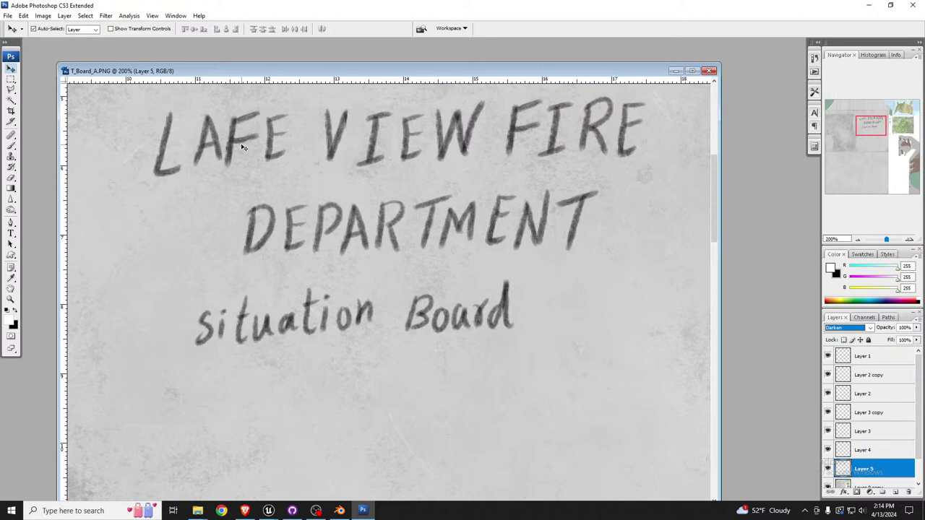
pyautogui.moveTo(233, 143); pyautogui.dragTo(251, 140)
pyautogui.click(271, 139)
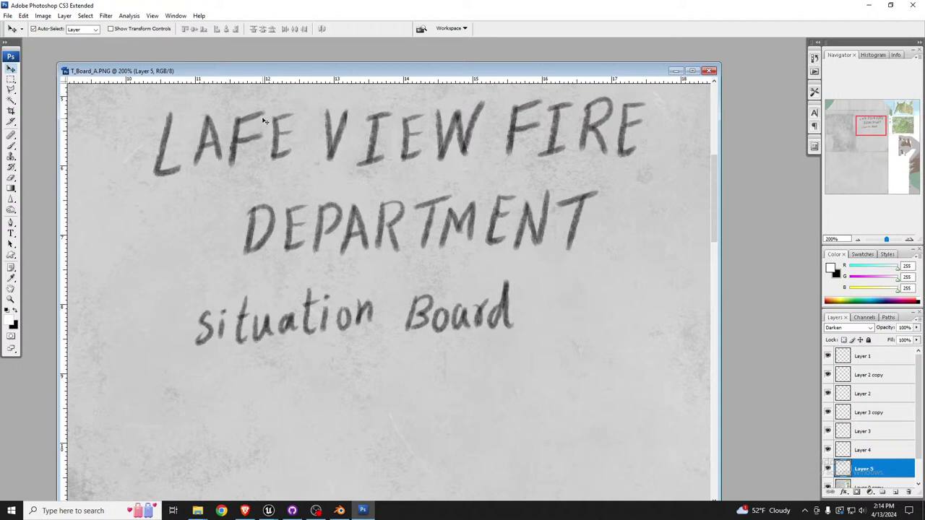
# Toggle the letter layers' visibility one at a time to identify which layer holds the moved F.
pyautogui.click(10, 89)
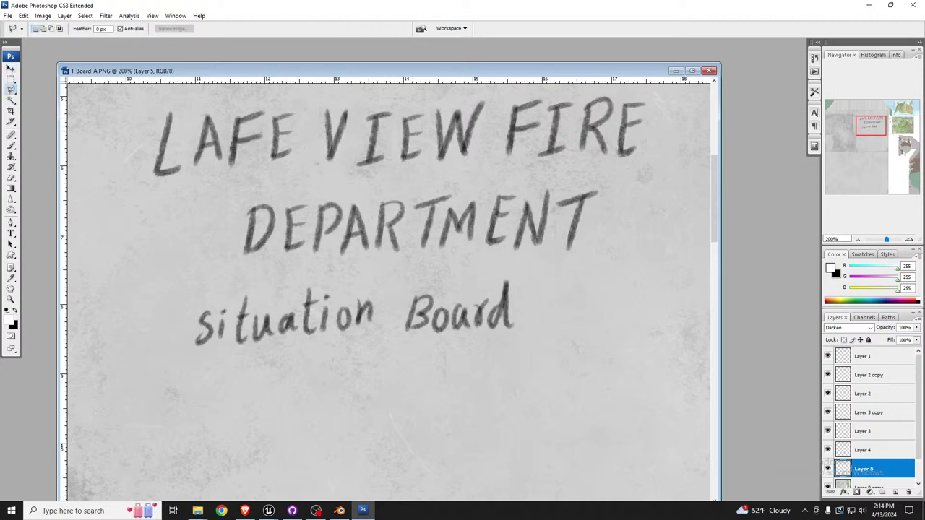
pyautogui.click(829, 357)
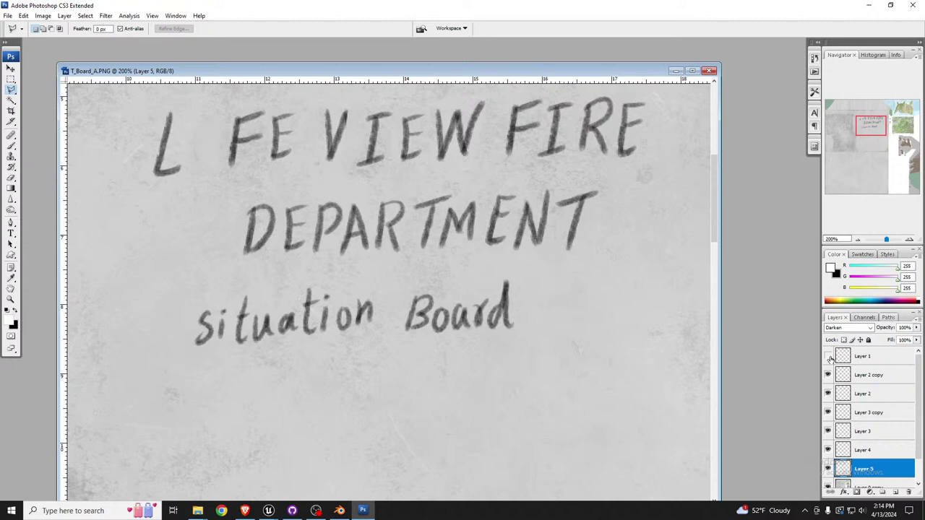
pyautogui.click(828, 356)
pyautogui.click(829, 374)
pyautogui.click(829, 374)
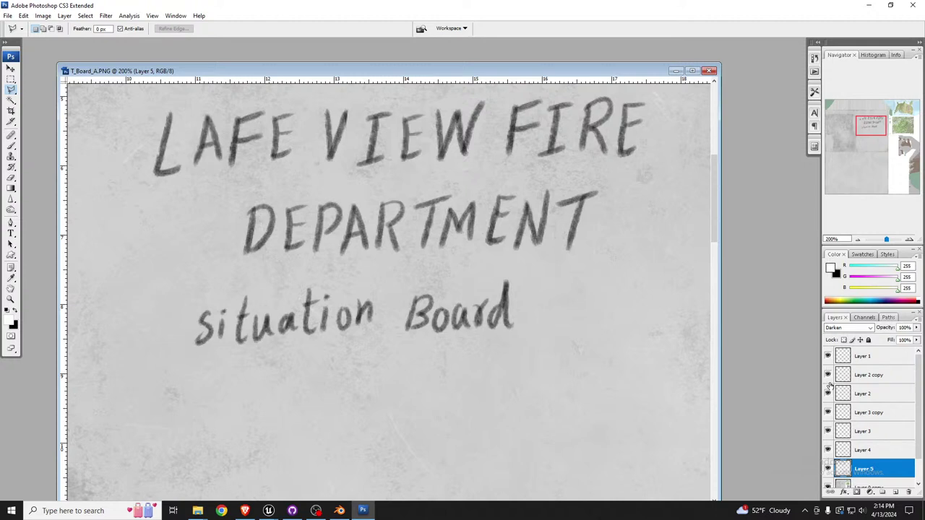
pyautogui.click(829, 394)
pyautogui.click(828, 394)
pyautogui.click(828, 412)
pyautogui.click(828, 413)
pyautogui.click(11, 69)
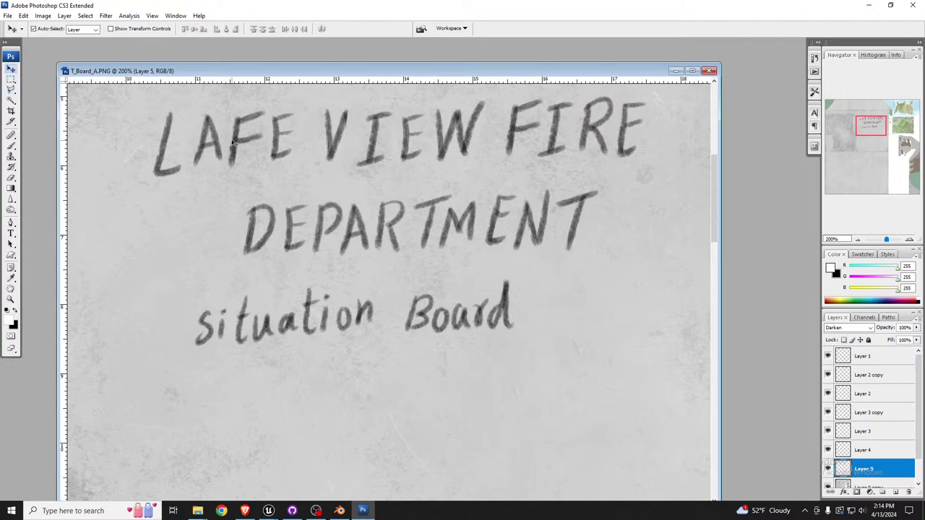
pyautogui.click(828, 469)
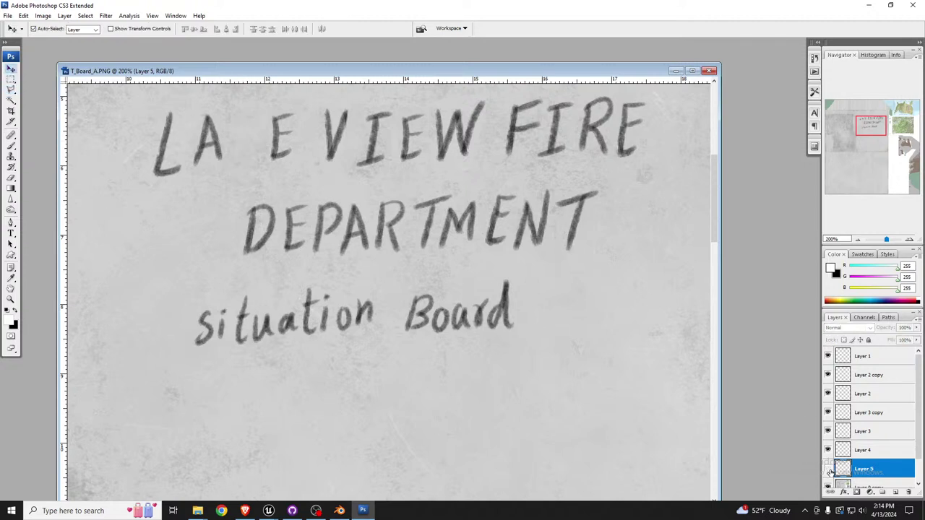
pyautogui.click(829, 469)
# Cut the upper arm of the moved F onto its own layer.
pyautogui.click(12, 90)
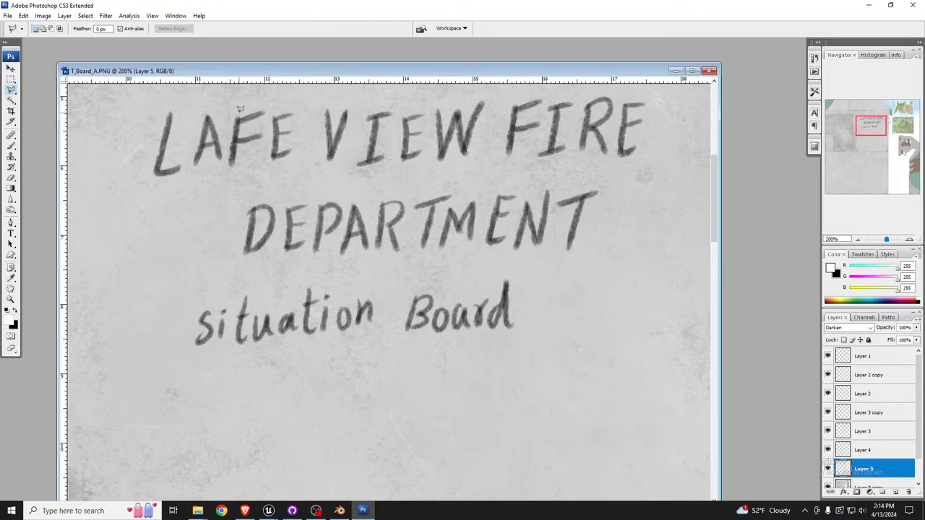
pyautogui.moveTo(241, 108)
pyautogui.mouseDown()
pyautogui.moveTo(249, 125)
pyautogui.moveTo(271, 110)
pyautogui.moveTo(265, 99)
pyautogui.moveTo(242, 113)
pyautogui.mouseUp()
pyautogui.rightClick(251, 124)
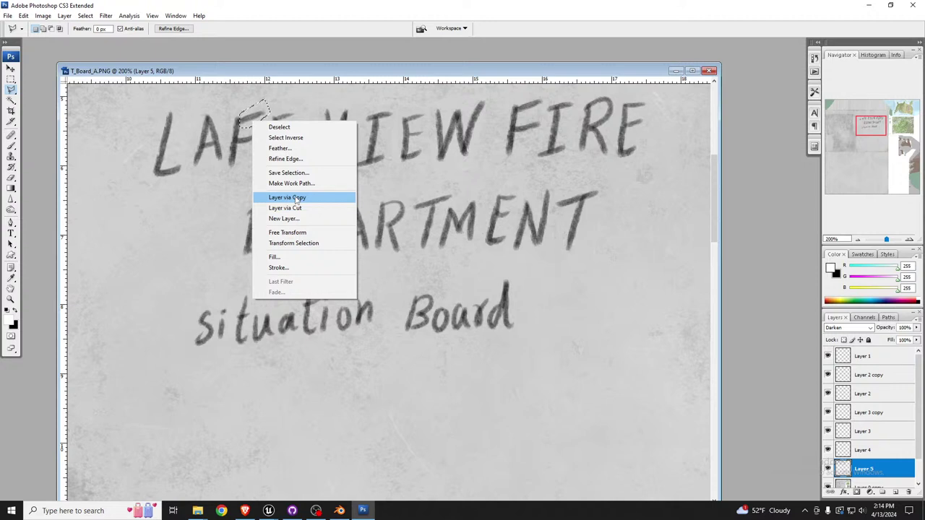
pyautogui.click(294, 207)
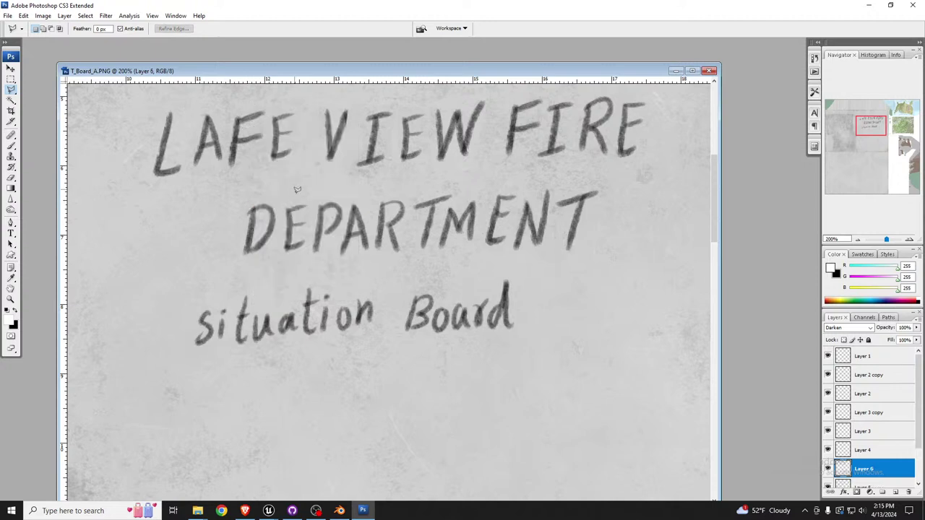
# Cut the middle bar of the moved F from Layer 5 onto its own layer.
pyautogui.scroll(-1, 862, 445)
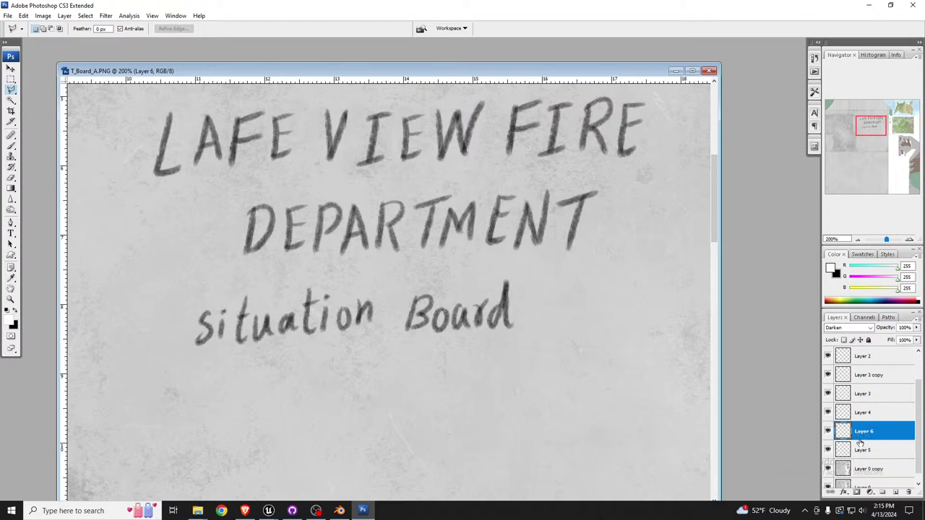
pyautogui.click(826, 451)
pyautogui.click(827, 450)
pyautogui.click(867, 451)
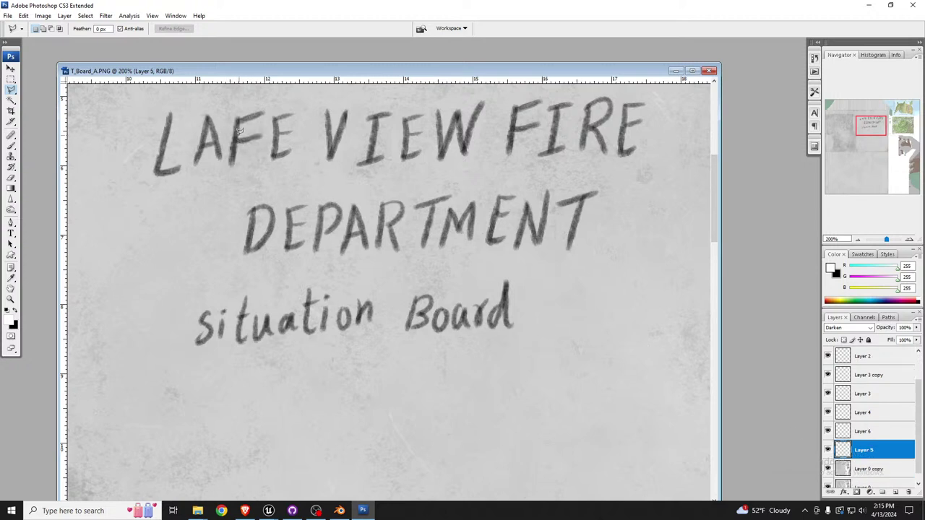
pyautogui.click(237, 140)
pyautogui.click(239, 153)
pyautogui.click(258, 142)
pyautogui.click(239, 138)
pyautogui.rightClick(251, 141)
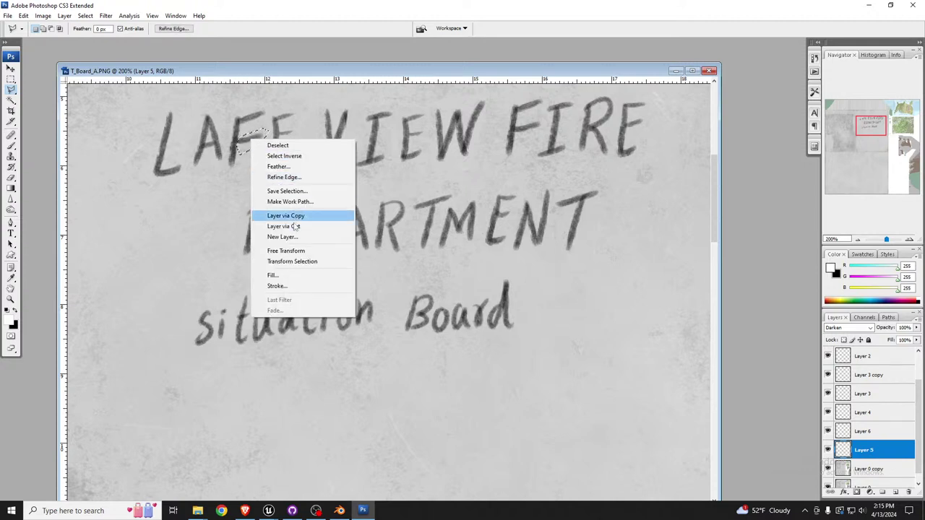
pyautogui.click(282, 226)
# Move the cut middle bar down and rotate it clockwise to form the lower leg of a K.
pyautogui.click(11, 69)
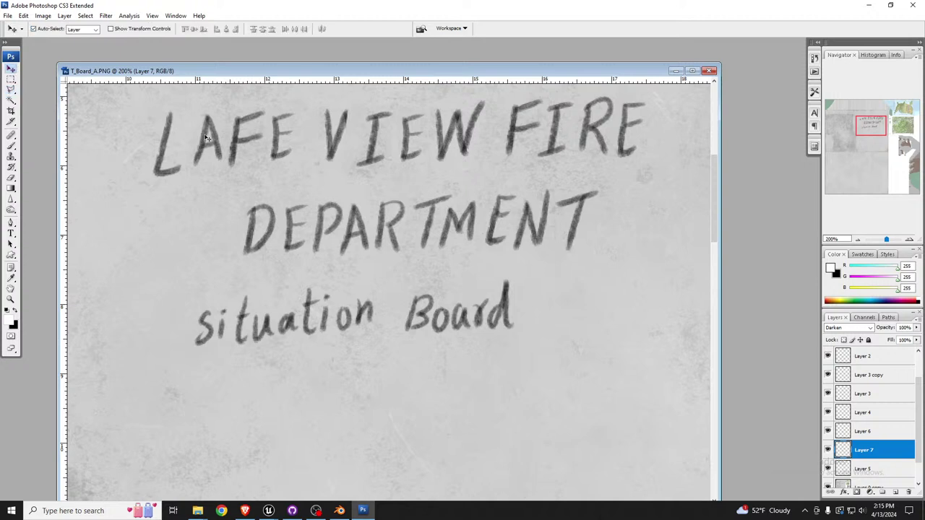
pyautogui.moveTo(245, 139); pyautogui.dragTo(247, 152)
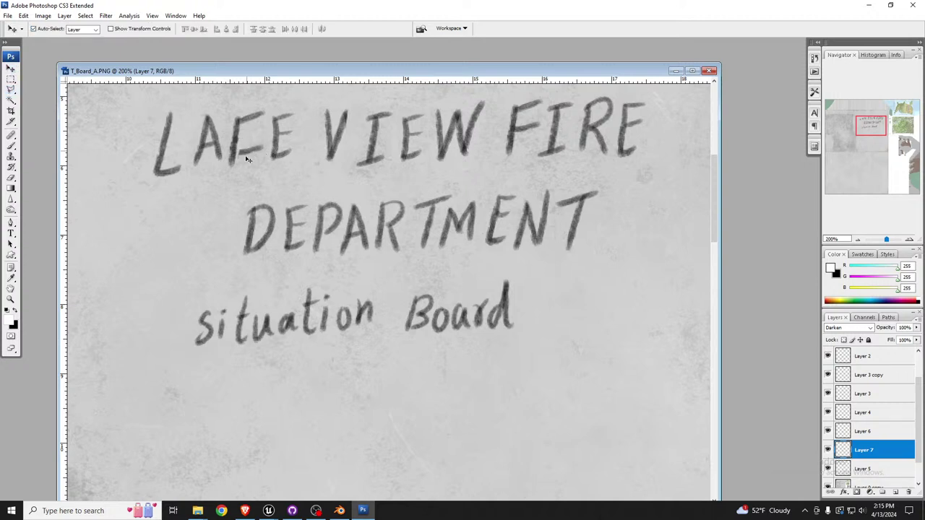
pyautogui.hotkey('ctrl', 't')
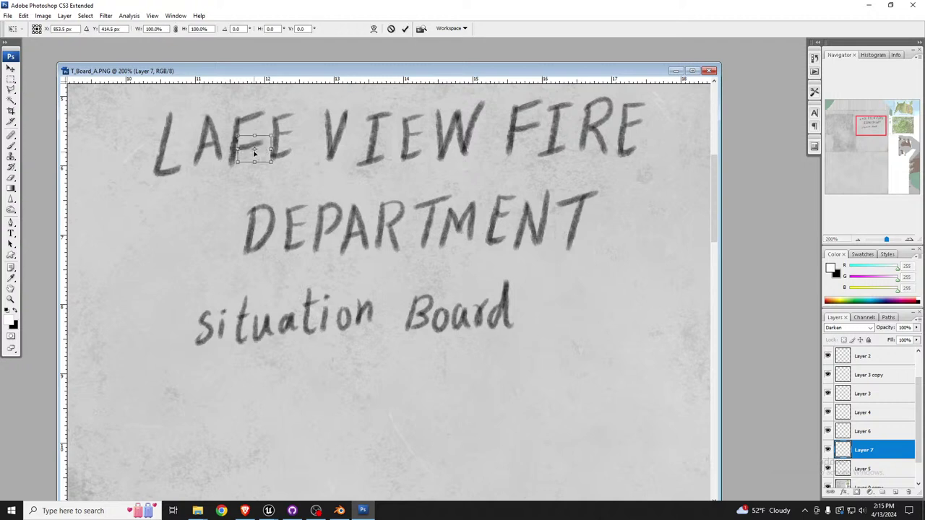
pyautogui.moveTo(276, 133); pyautogui.dragTo(252, 154)
pyautogui.press('Return')
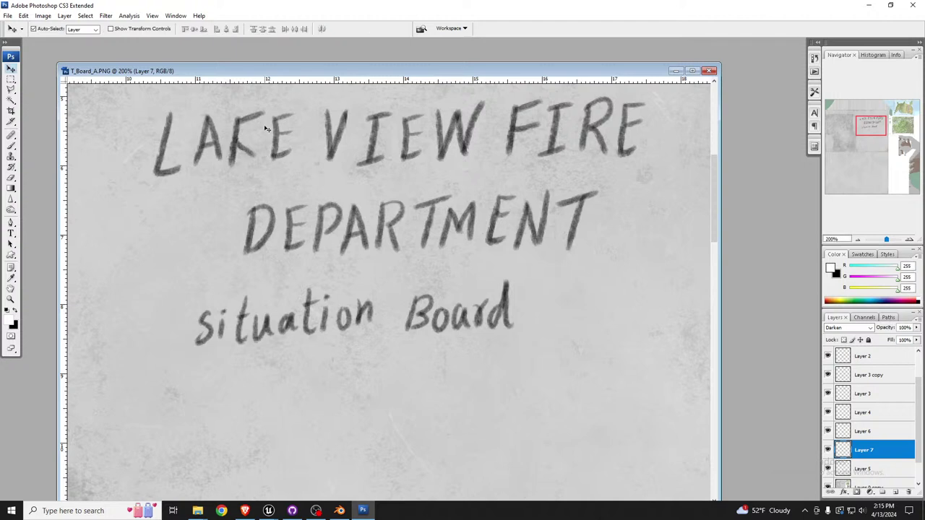
# Lower the cut upper arm and rotate it about -12 degrees to form the upper arm of the K.
pyautogui.click(252, 121)
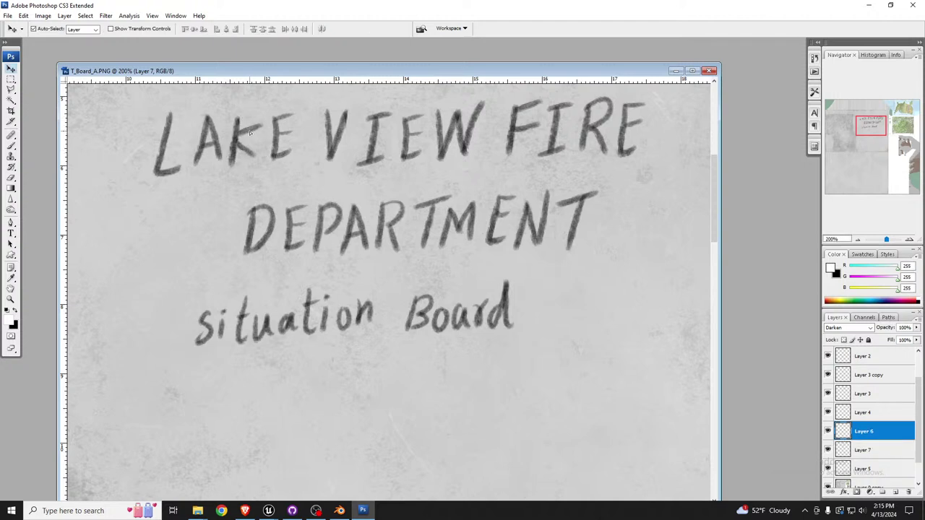
pyautogui.hotkey('ctrl', 't')
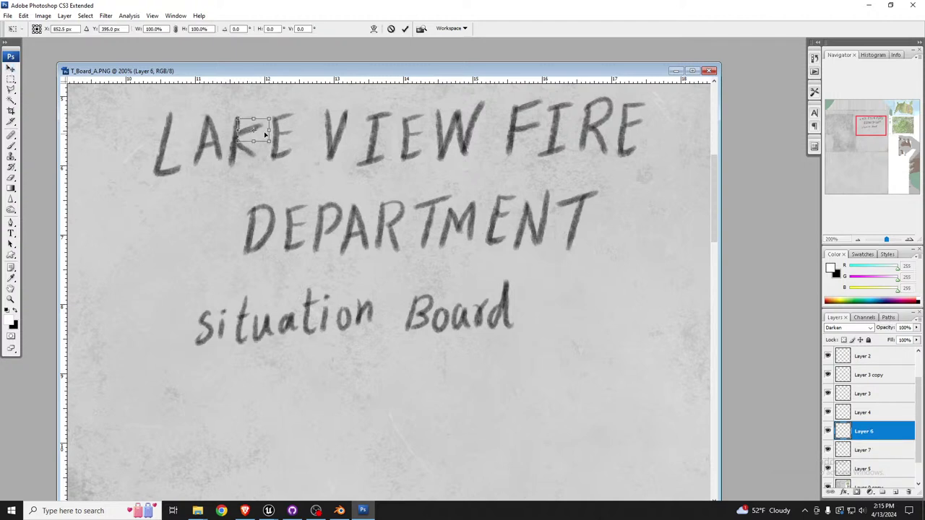
pyautogui.moveTo(275, 114); pyautogui.dragTo(267, 119)
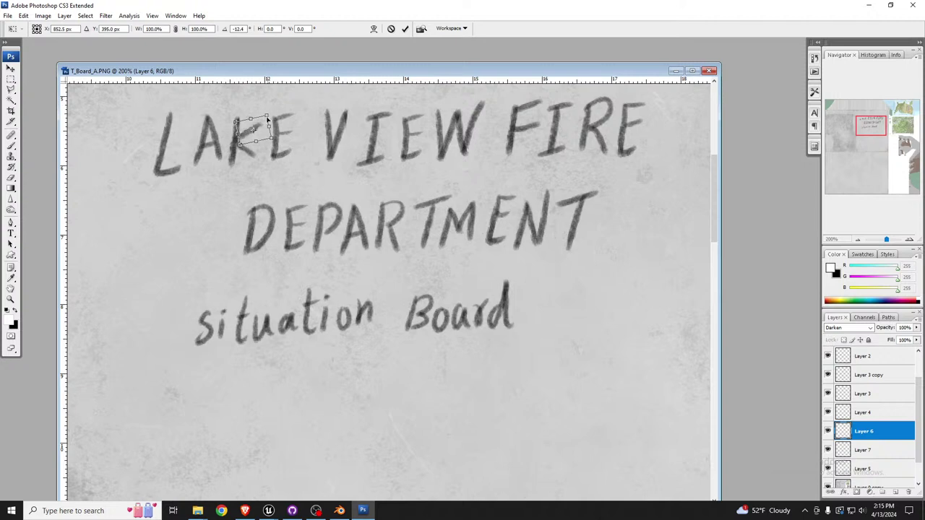
pyautogui.press('Return')
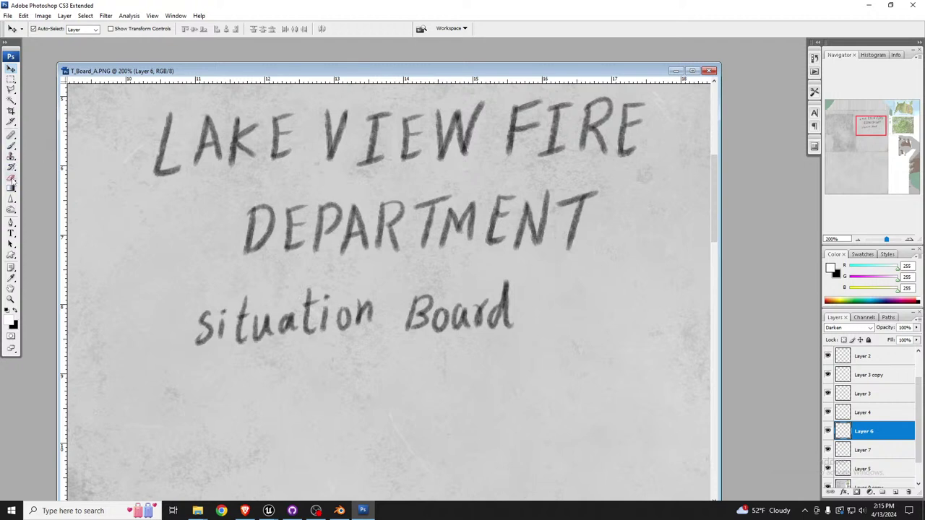
# Ready the Eraser with its brush size reduced to 20.
pyautogui.click(12, 179)
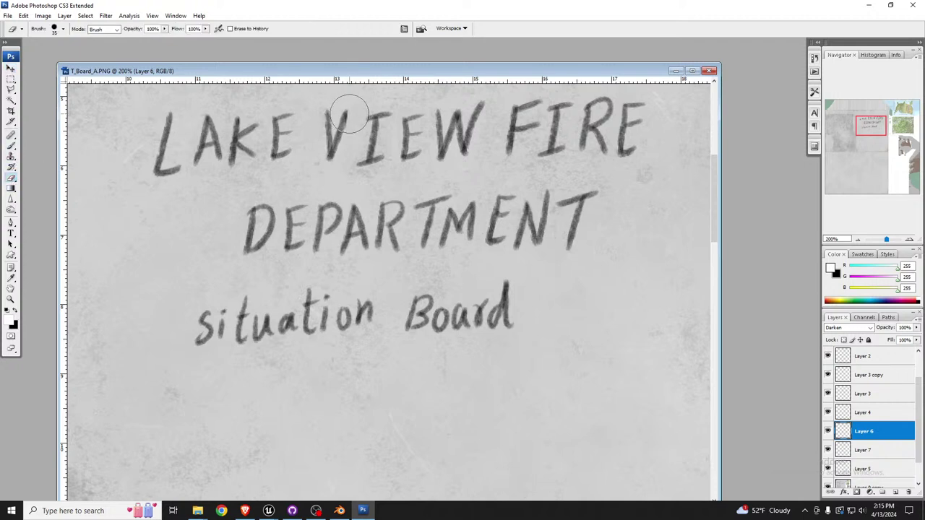
pyautogui.press('[')
pyautogui.press('[')
pyautogui.press('[')
# Toggle the letter layers' visibility to find the one holding part of the V, trying Layer 3 copy for erasing.
pyautogui.click(829, 413)
pyautogui.click(829, 413)
pyautogui.click(828, 394)
pyautogui.click(829, 394)
pyautogui.click(828, 375)
pyautogui.click(829, 375)
pyautogui.click(829, 394)
pyautogui.click(828, 394)
pyautogui.click(828, 375)
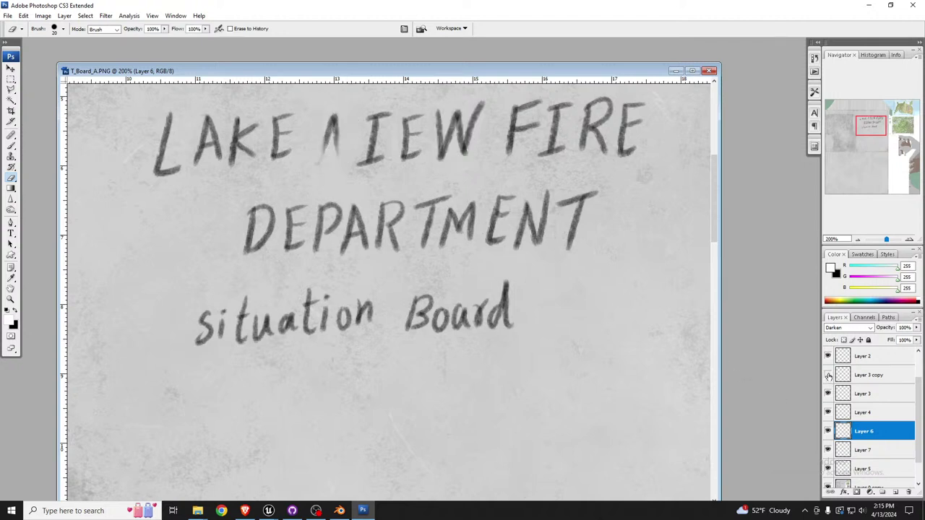
pyautogui.click(829, 375)
pyautogui.click(868, 377)
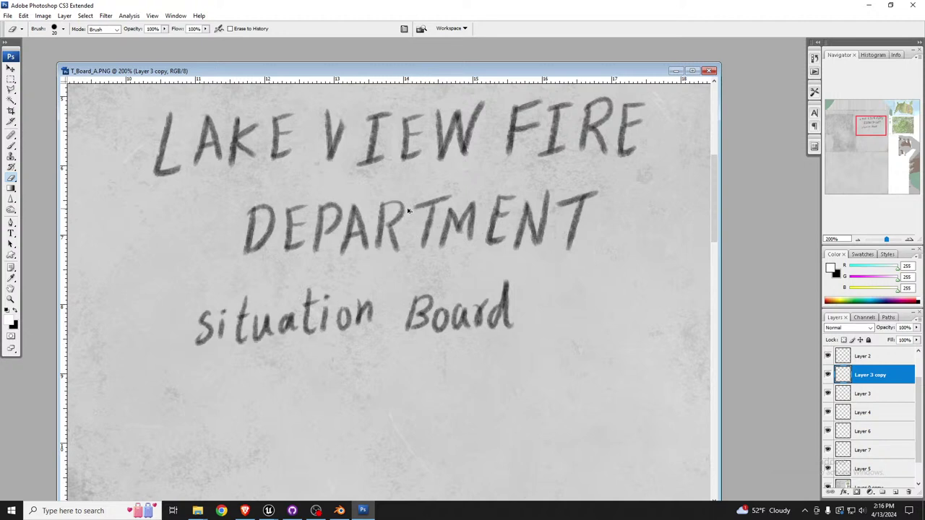
pyautogui.keyDown('ctrl'); pyautogui.click(409, 211); pyautogui.keyUp('ctrl')
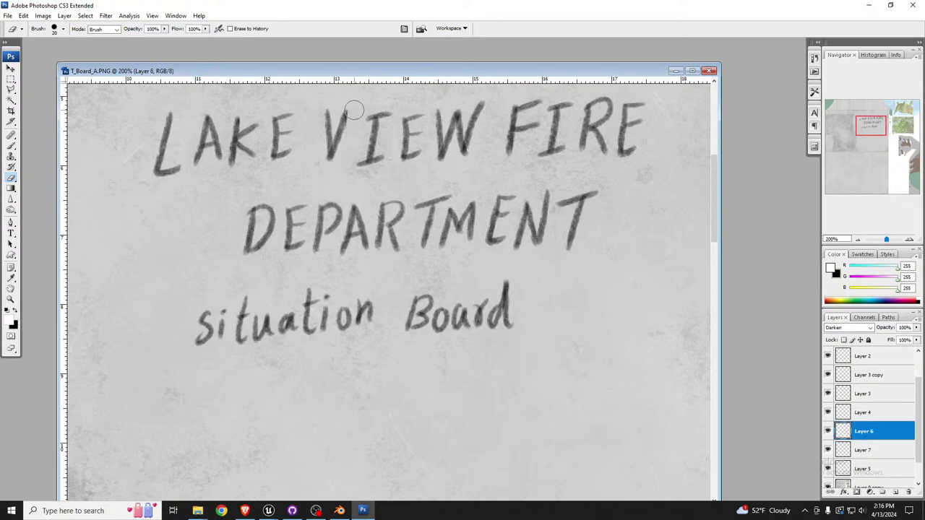
# Recheck which letters Layer 3, Layer 4 and Layer 3 copy hold, and make Layer 3 copy active again.
pyautogui.click(829, 394)
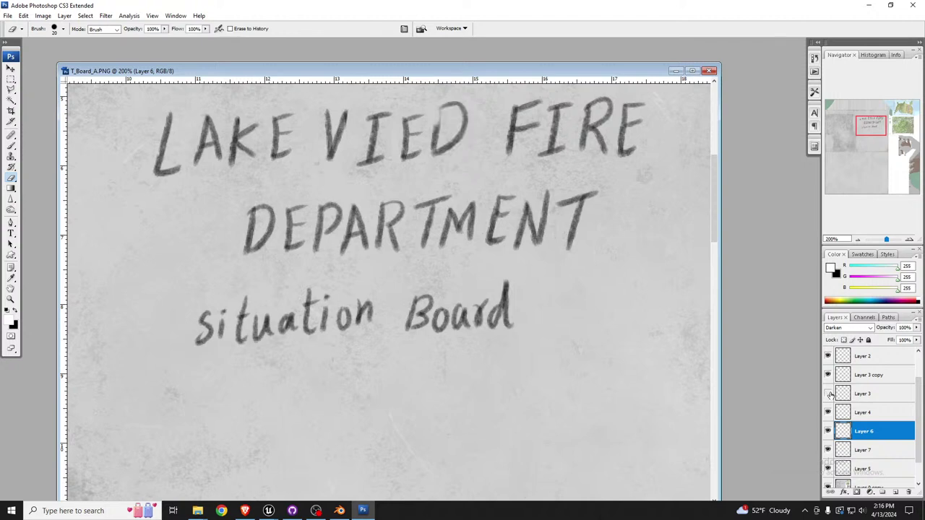
pyautogui.click(829, 394)
pyautogui.click(829, 412)
pyautogui.click(829, 412)
pyautogui.click(828, 375)
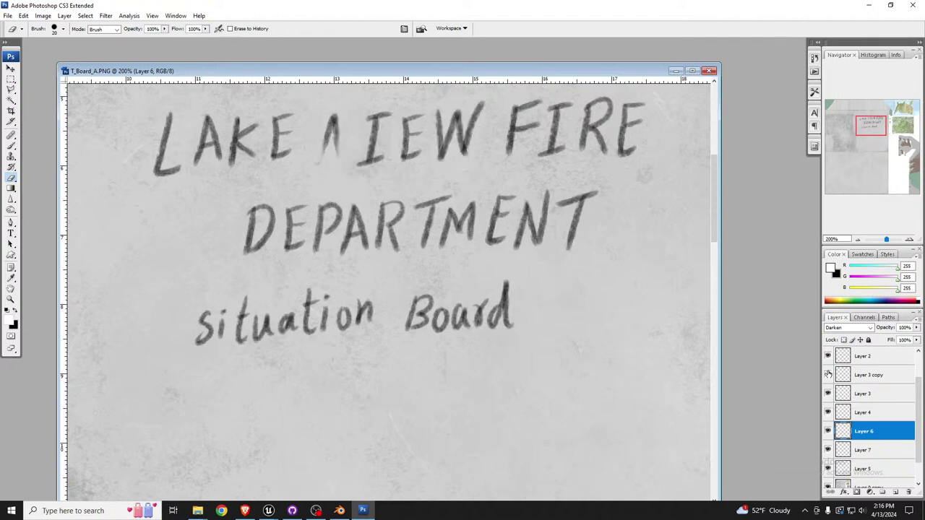
pyautogui.click(829, 374)
pyautogui.click(901, 380)
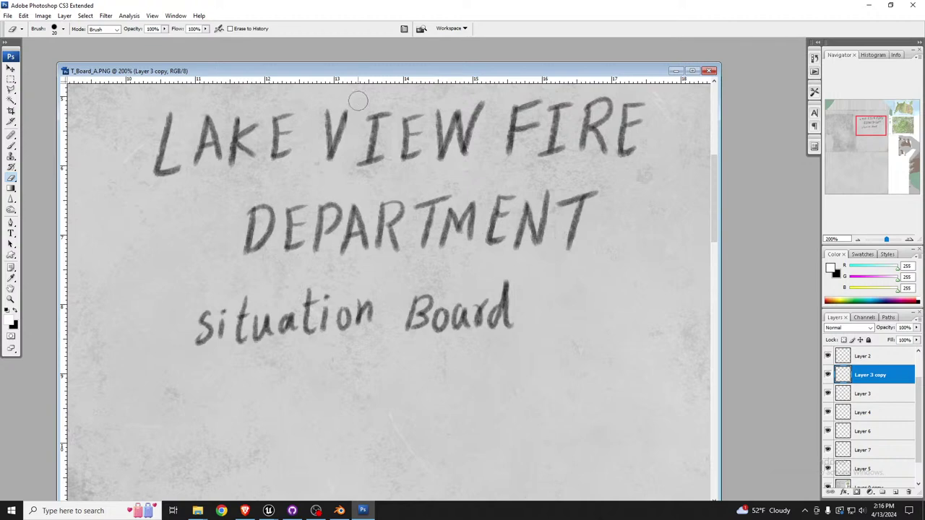
# Check the V and its neighbouring letters up close on Layer 3 copy, ready the Clone Stamp, and review the whole board texture.
pyautogui.hotkey('ctrl', '+')
pyautogui.hotkey('ctrl', '+')
pyautogui.moveTo(383, 187); pyautogui.dragTo(388, 367)
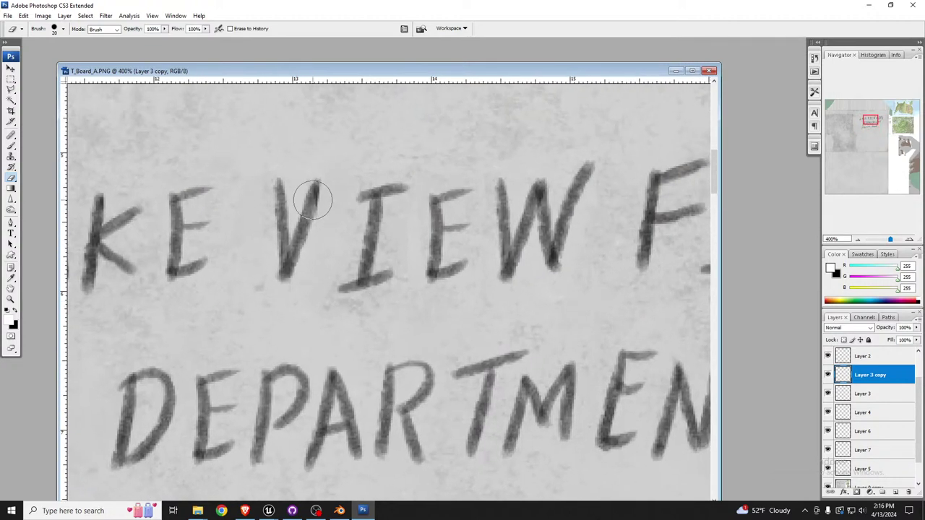
pyautogui.press('[')
pyautogui.press('[')
pyautogui.press('[')
pyautogui.click(10, 155)
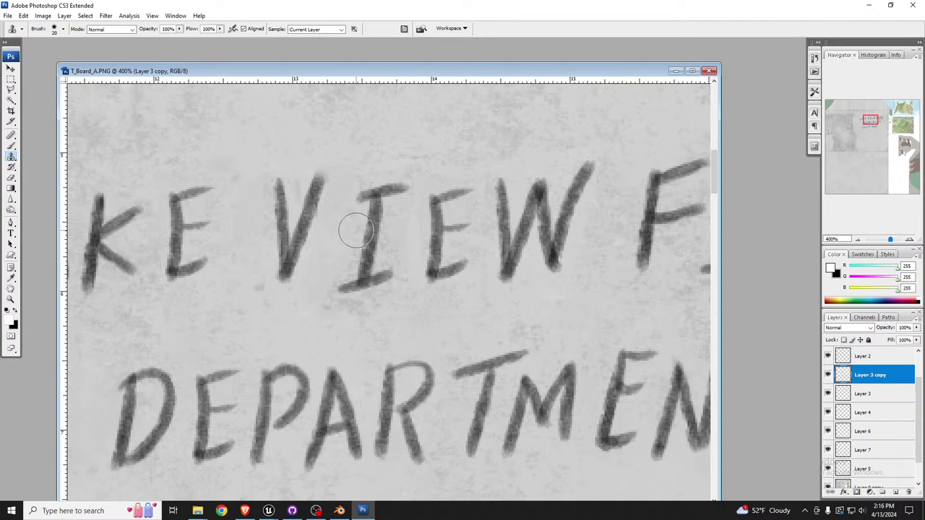
pyautogui.hotkey('ctrl', '-')
pyautogui.hotkey('ctrl', '-')
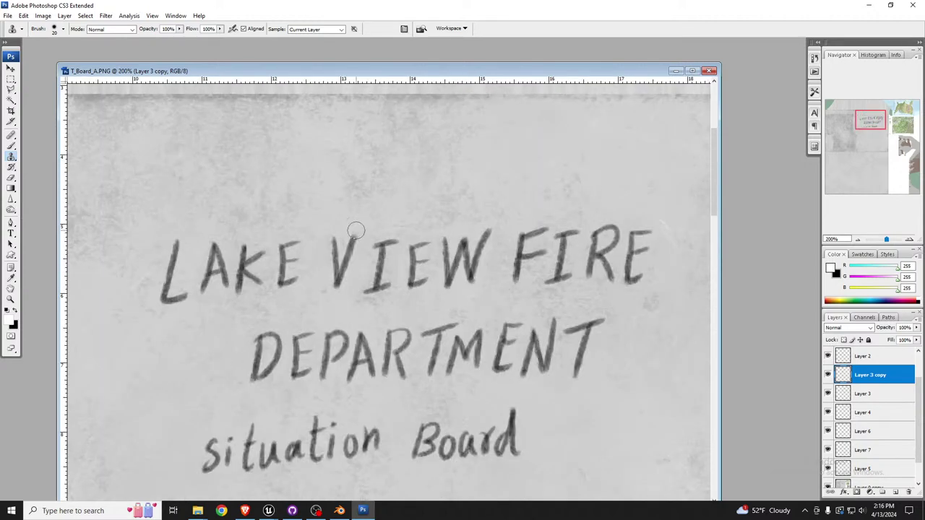
pyautogui.hotkey('ctrl', '-')
pyautogui.hotkey('ctrl', '-')
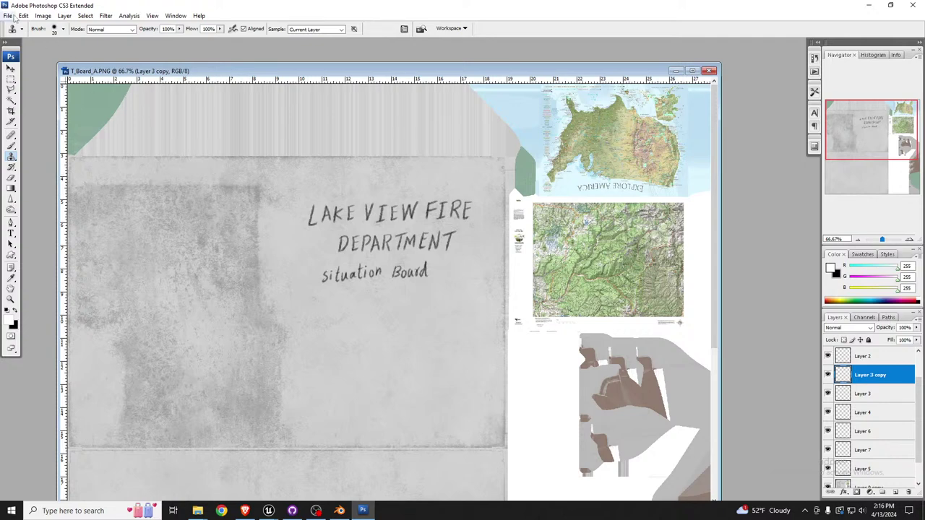
# Save the texture as T_Board_A.PNG over the existing file, with PNG interlacing set to None.
pyautogui.click(7, 15)
pyautogui.click(84, 133)
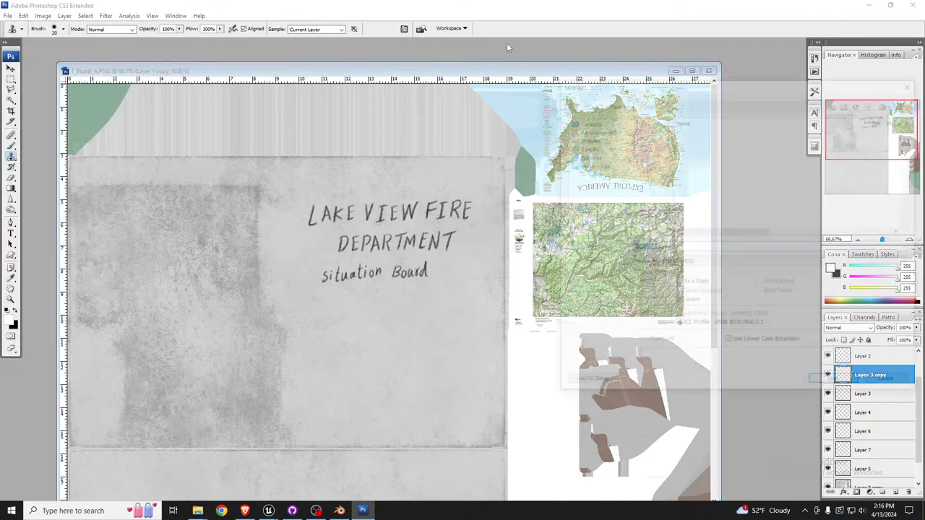
pyautogui.moveTo(706, 89); pyautogui.dragTo(924, 99)
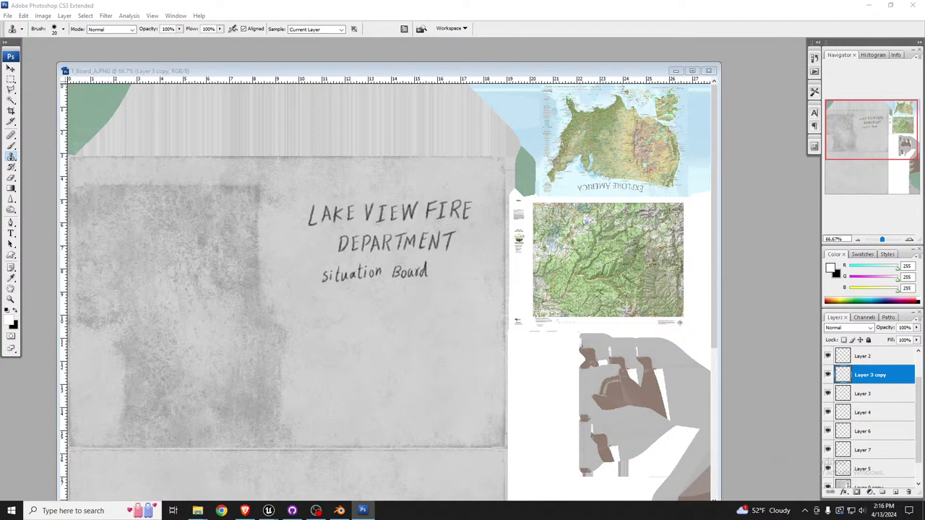
pyautogui.press('Return')
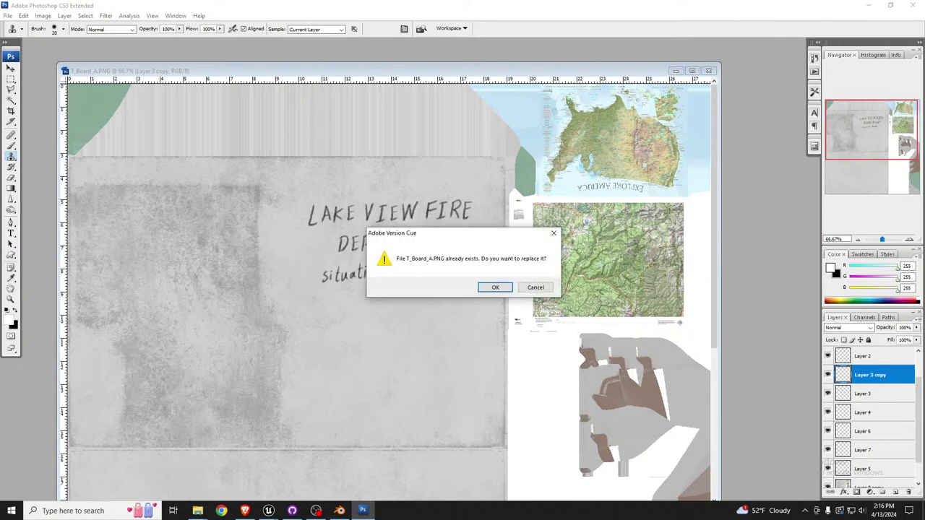
pyautogui.click(495, 287)
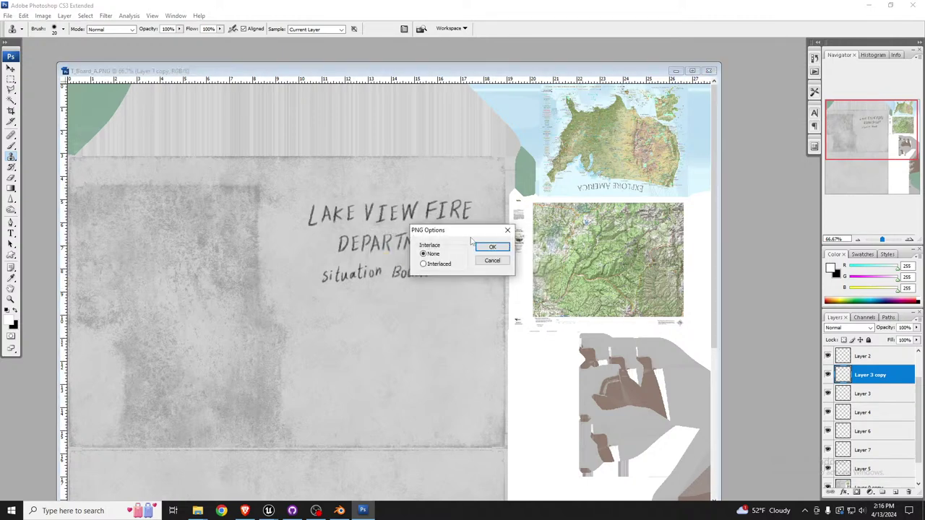
pyautogui.click(487, 243)
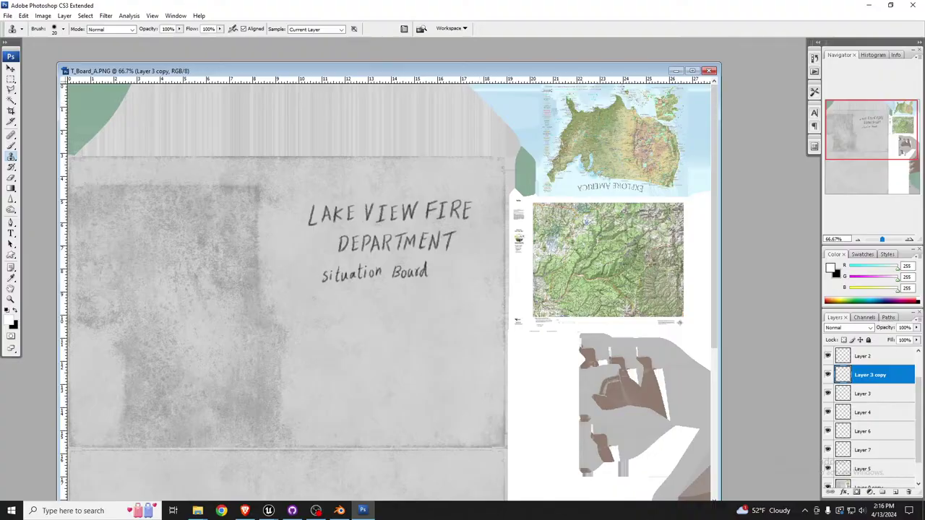
# Switch to Unreal Engine, reimport the T_Board_A texture from T_Board_A.PNG in the OYO folder, and bring the SM_Board_A board into view.
pyautogui.hotkey('alt', 'Tab')
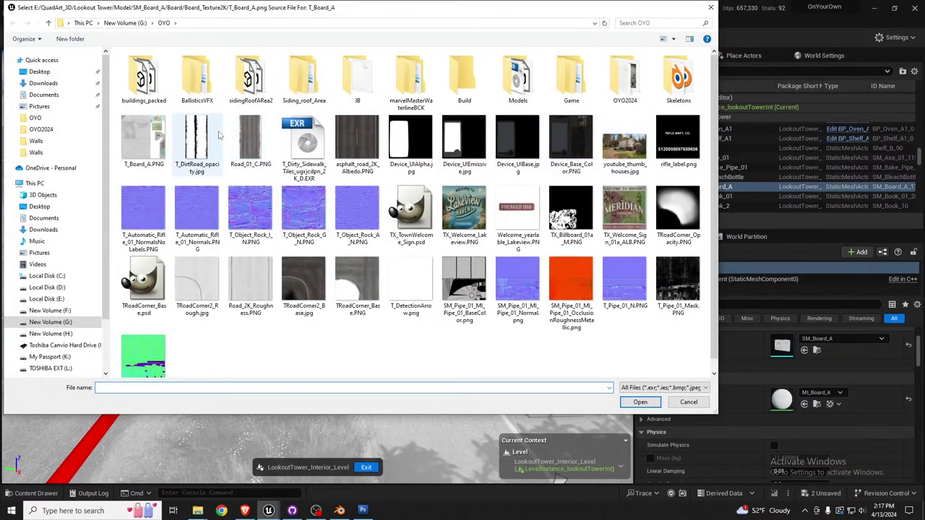
pyautogui.doubleClick(143, 141)
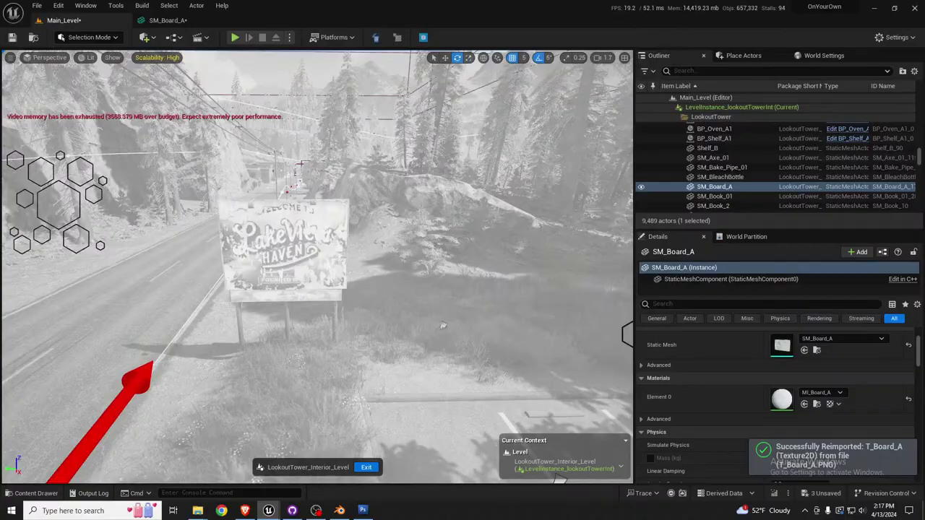
pyautogui.press('w')
pyautogui.moveTo(443, 326); pyautogui.dragTo(293, 308, button='right')
pyautogui.scroll(2, 443, 326)
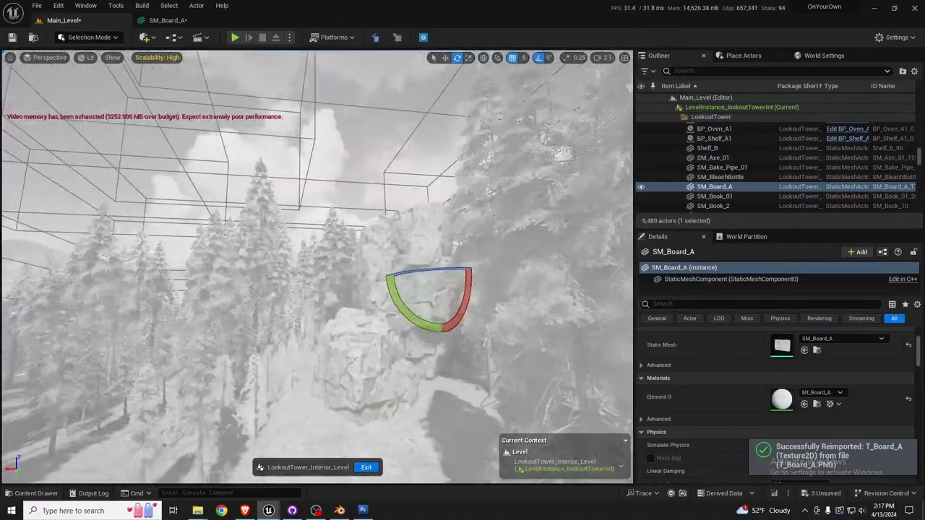
pyautogui.press('f')
pyautogui.press('w')
pyautogui.moveTo(443, 326); pyautogui.dragTo(404, 235, button='right')
pyautogui.press('s')
pyautogui.scroll(-5, 444, 326)
pyautogui.press('w')
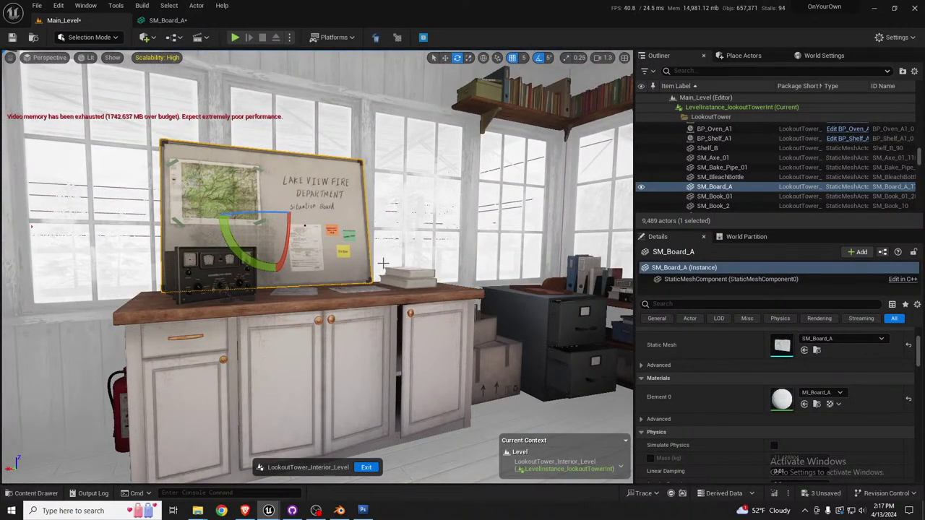
# Delete SM_Paper_A1, the printed form pinned to the situation board.
pyautogui.moveTo(382, 265); pyautogui.dragTo(375, 293, button='right')
pyautogui.press('w')
pyautogui.scroll(-4, 382, 265)
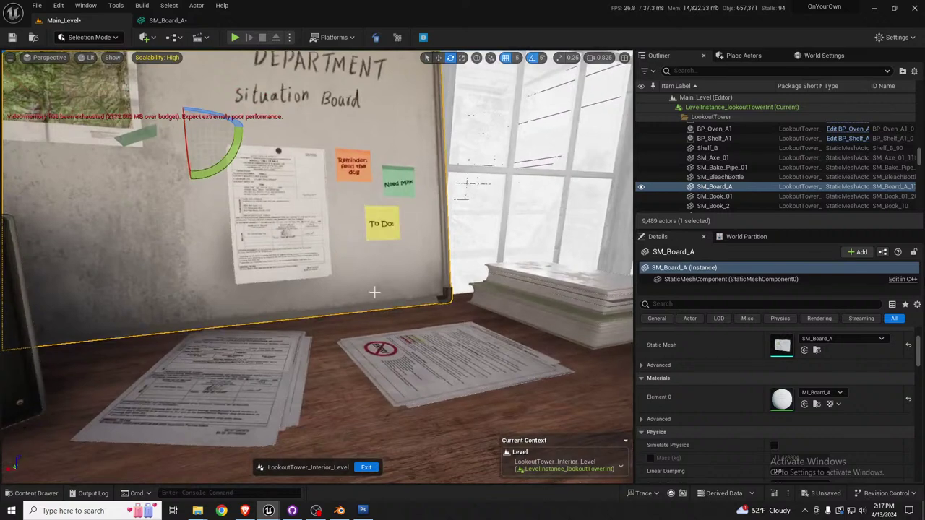
pyautogui.moveTo(337, 354); pyautogui.dragTo(372, 304, button='right')
pyautogui.press('w')
pyautogui.scroll(-4, 337, 354)
pyautogui.press('s')
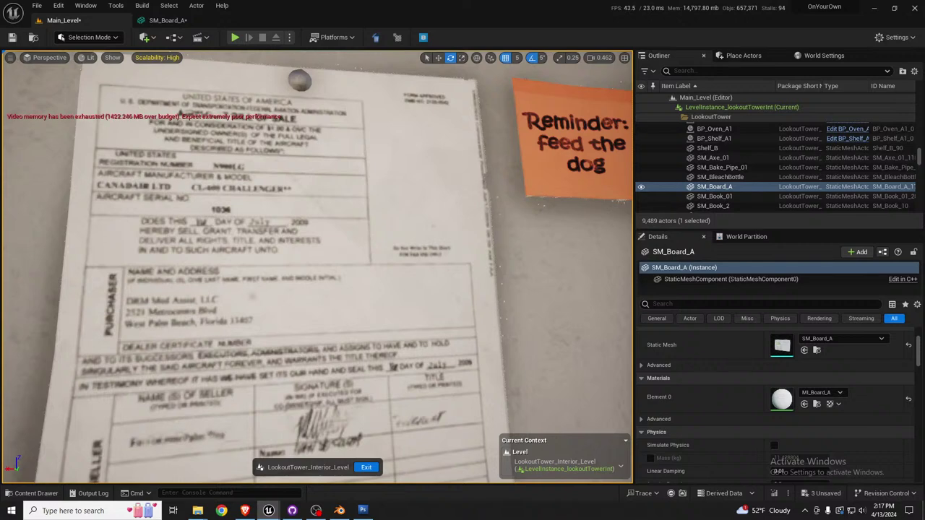
pyautogui.click(308, 331)
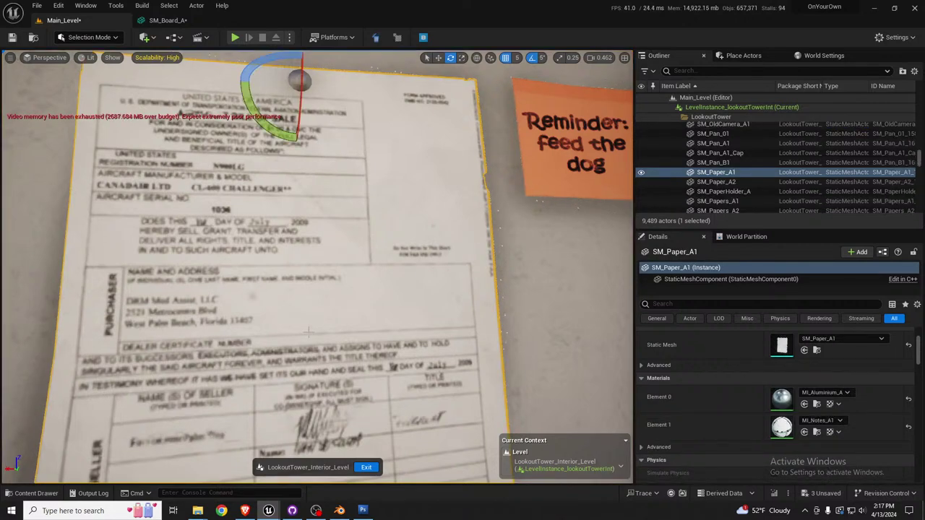
pyautogui.press('Delete')
# Delete the two loose paper stacks, SM_Papers_A1 and SM_Papers_A2, lying on the wooden counter in front of the board.
pyautogui.moveTo(308, 331); pyautogui.dragTo(308, 331, button='right')
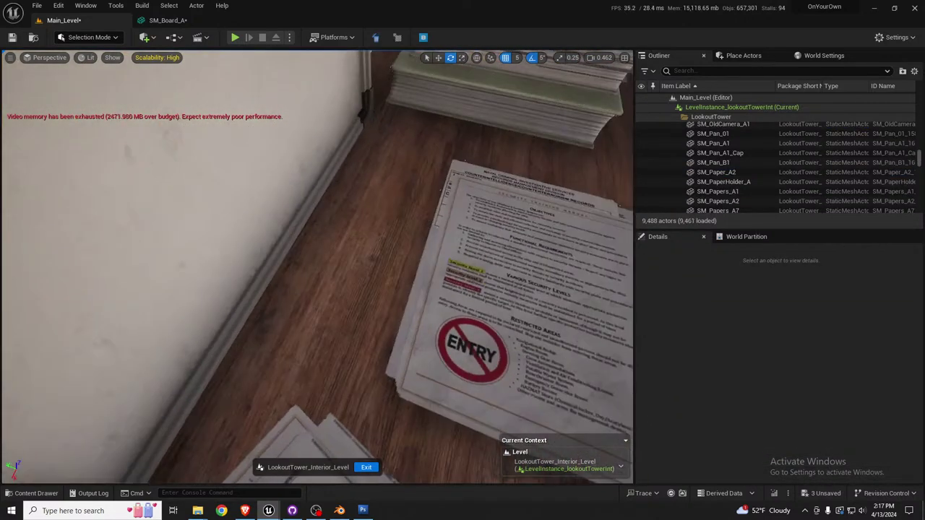
pyautogui.moveTo(382, 297); pyautogui.dragTo(382, 297, button='right')
pyautogui.press('w')
pyautogui.scroll(-2, 381, 297)
pyautogui.moveTo(308, 331); pyautogui.dragTo(308, 332, button='right')
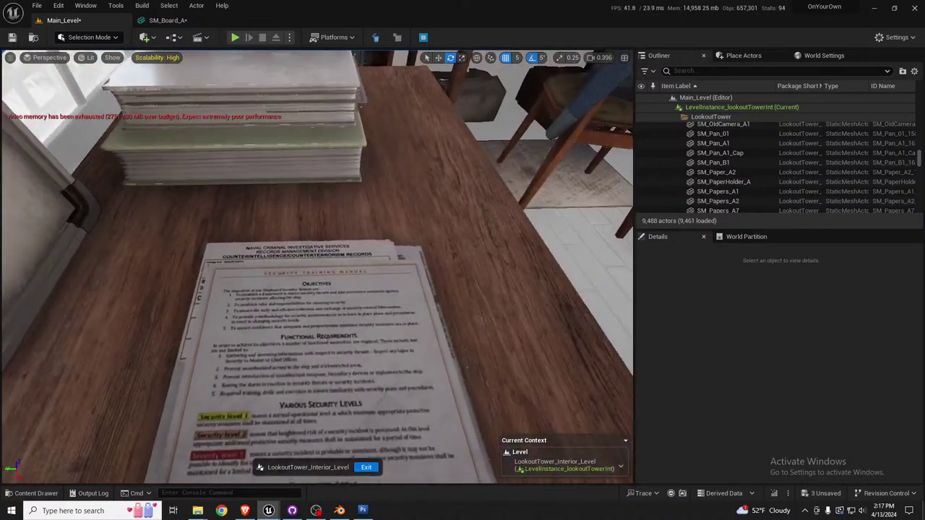
pyautogui.click(339, 325)
pyautogui.press('Delete')
pyautogui.moveTo(389, 285); pyautogui.dragTo(282, 240, button='right')
pyautogui.click(165, 205)
pyautogui.press('Delete')
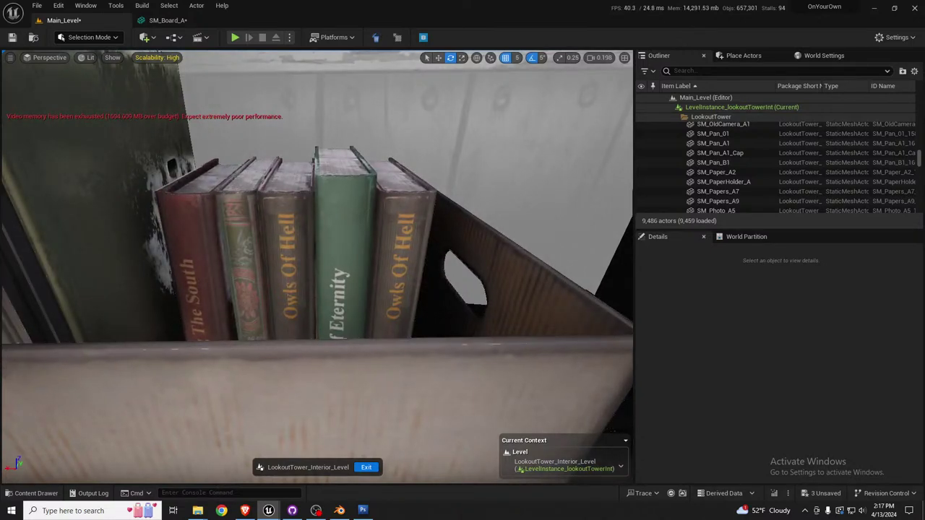
# Delete the old ФЭД camera from the shelf and the paper stack SM_Papers_A7 lying on the green binder.
pyautogui.click(281, 190)
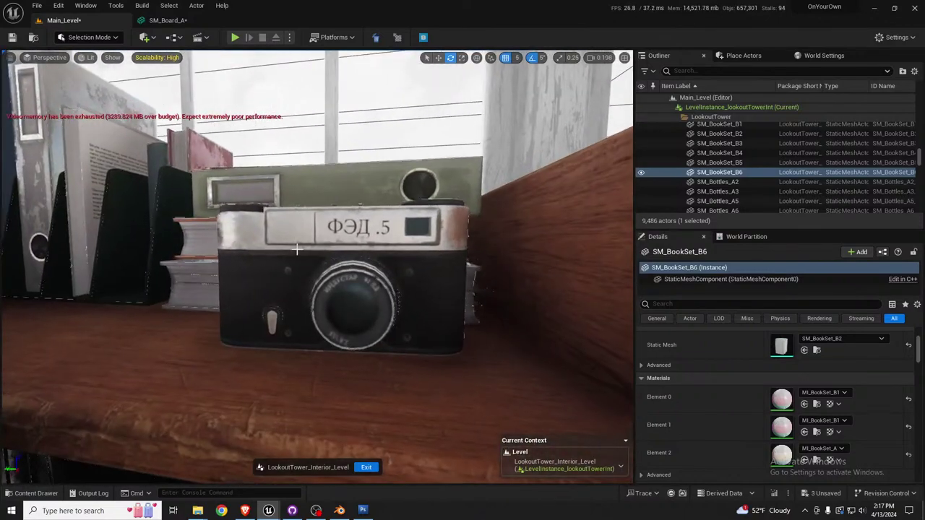
pyautogui.click(296, 249)
pyautogui.press('Delete')
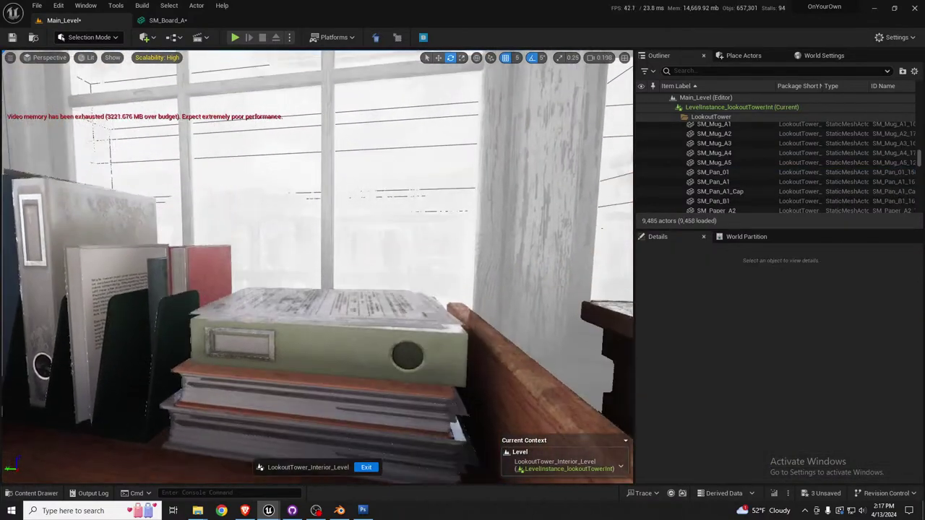
pyautogui.moveTo(318, 268); pyautogui.dragTo(332, 326, button='right')
pyautogui.click(292, 276)
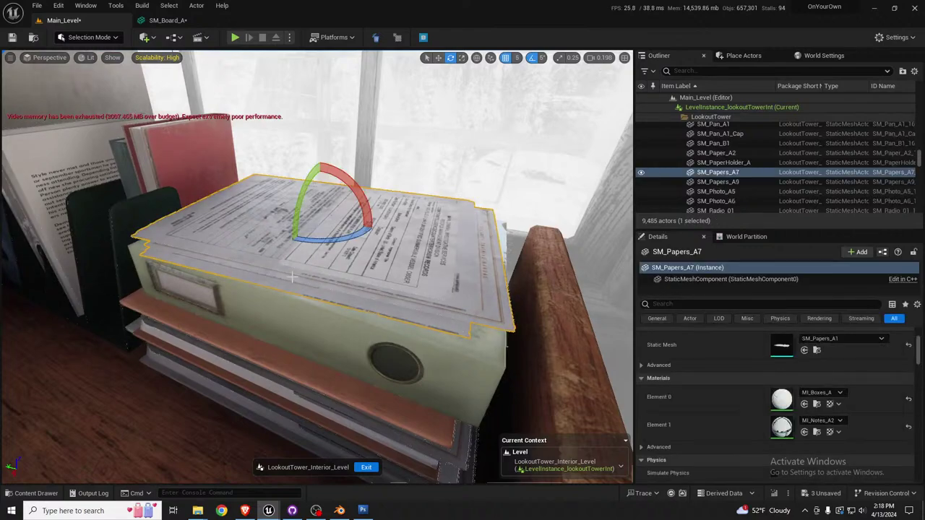
pyautogui.press('Delete')
# Place SM_SafetyHelmet_A on the desk beside the plant, setting position grid snapping to 1 and lowering it slightly onto the desktop.
pyautogui.moveTo(293, 277); pyautogui.dragTo(426, 271, button='right')
pyautogui.moveTo(339, 335); pyautogui.dragTo(390, 378, button='right')
pyautogui.click(341, 335)
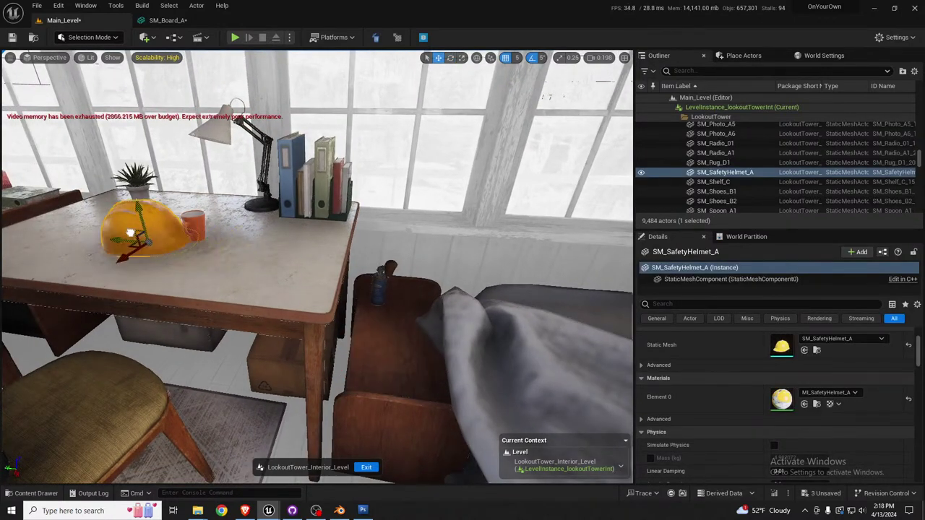
pyautogui.press('e')
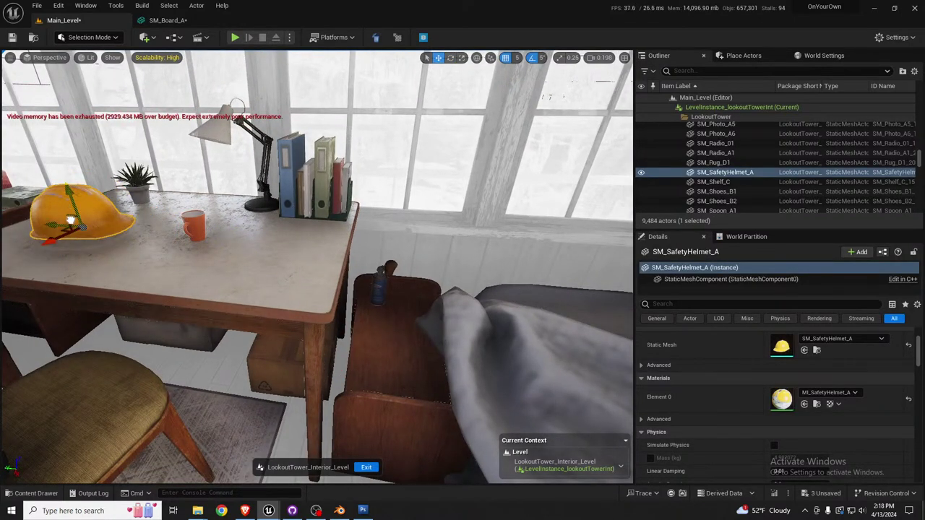
pyautogui.moveTo(72, 227); pyautogui.dragTo(443, 182)
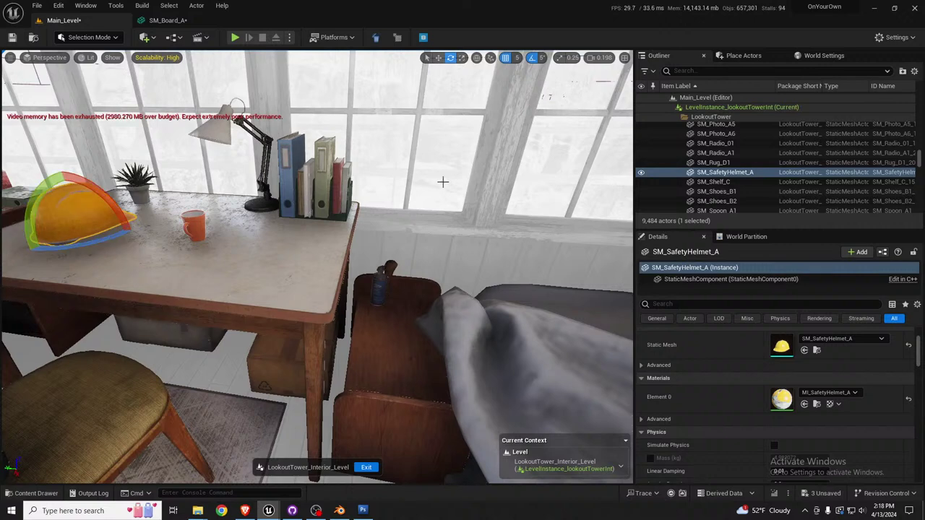
pyautogui.click(516, 57)
pyautogui.click(528, 82)
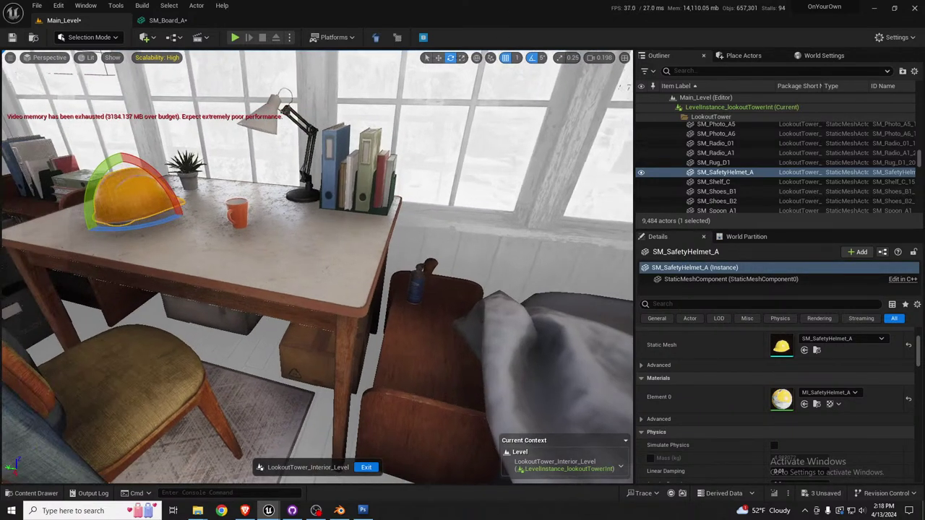
pyautogui.press('w')
pyautogui.moveTo(127, 176); pyautogui.dragTo(129, 180)
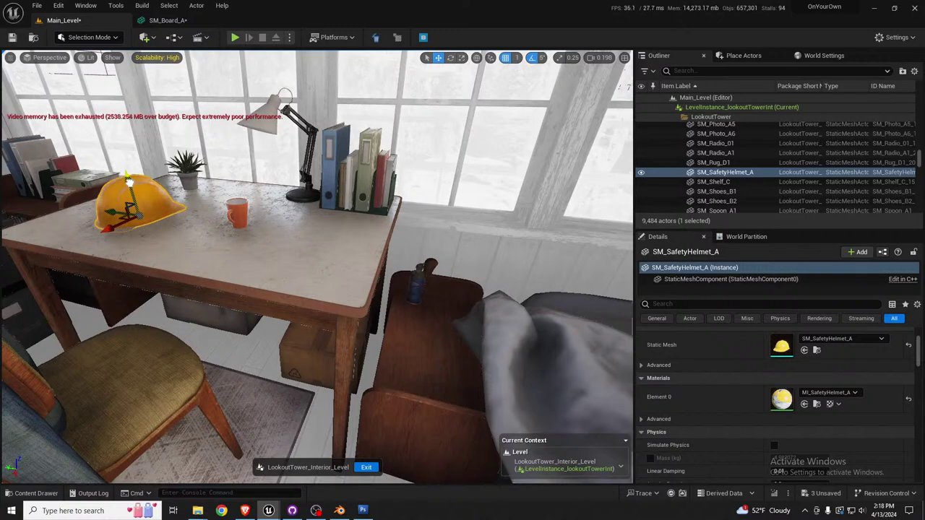
# Move SM_Axe_01 away from the bottle on the wooden bedside unit and rotate it about 100 degrees so it lies down.
pyautogui.moveTo(125, 244); pyautogui.dragTo(246, 260, button='right')
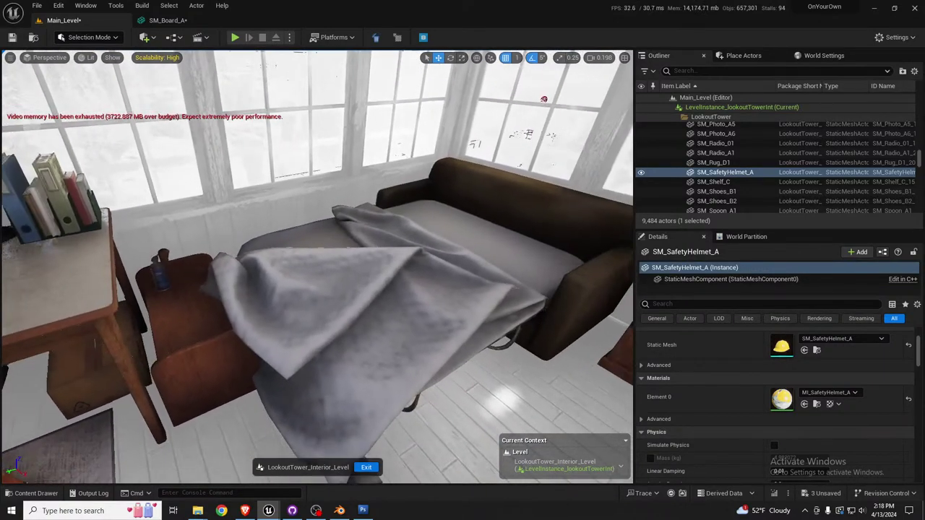
pyautogui.click(171, 253)
pyautogui.moveTo(172, 253); pyautogui.dragTo(327, 241, button='right')
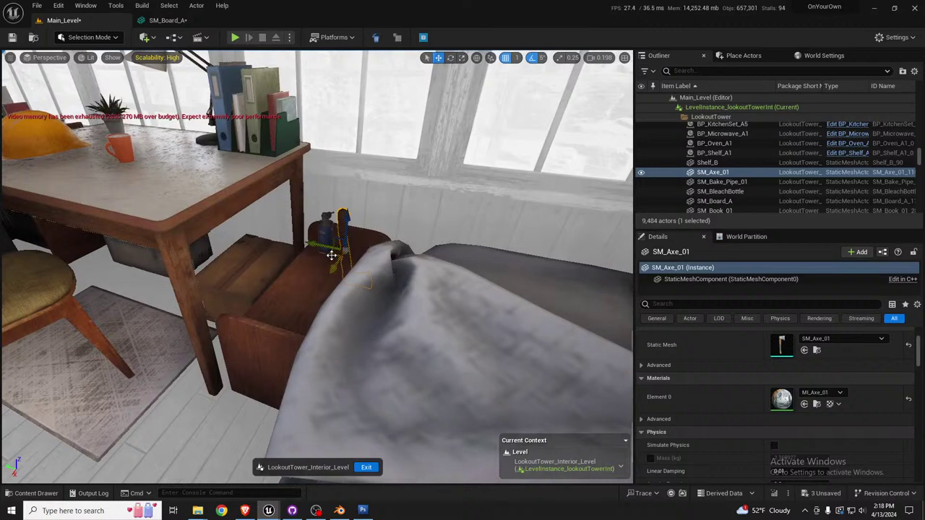
pyautogui.moveTo(331, 256); pyautogui.dragTo(232, 342)
pyautogui.press('e')
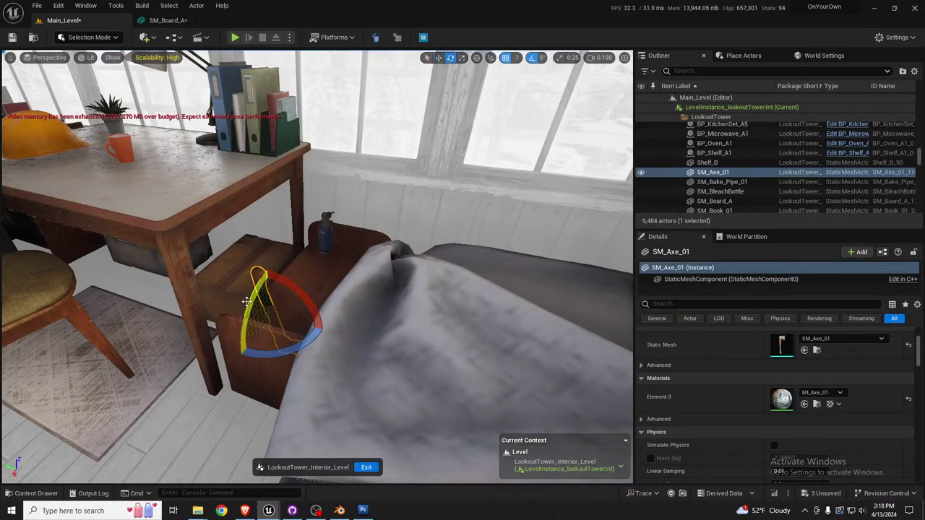
pyautogui.moveTo(250, 297); pyautogui.dragTo(271, 253)
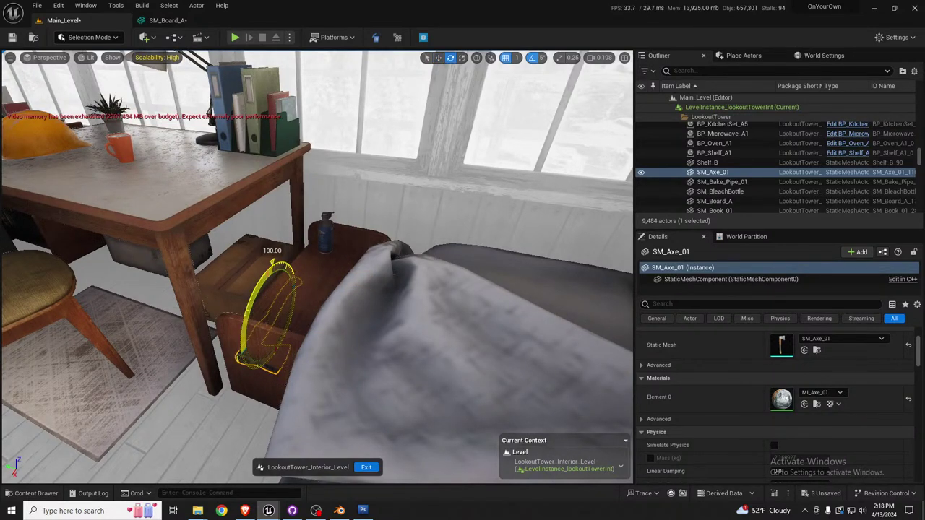
# Move SM_Axe_01 across the room onto the mat beside the wood stove and save everything.
pyautogui.moveTo(272, 260); pyautogui.dragTo(32, 239, button='right')
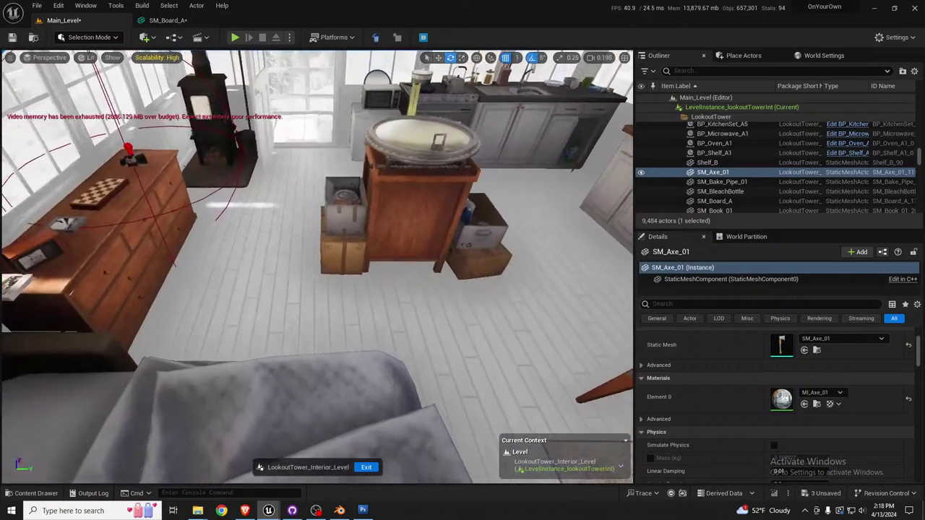
pyautogui.moveTo(346, 289); pyautogui.dragTo(355, 347, button='right')
pyautogui.press('w')
pyautogui.moveTo(507, 389); pyautogui.dragTo(480, 347, button='right')
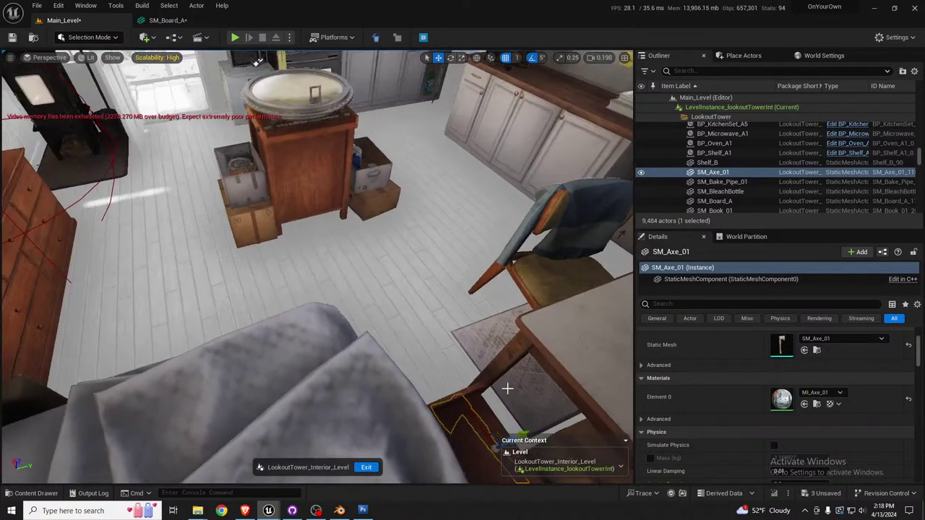
pyautogui.moveTo(498, 434); pyautogui.dragTo(69, 149)
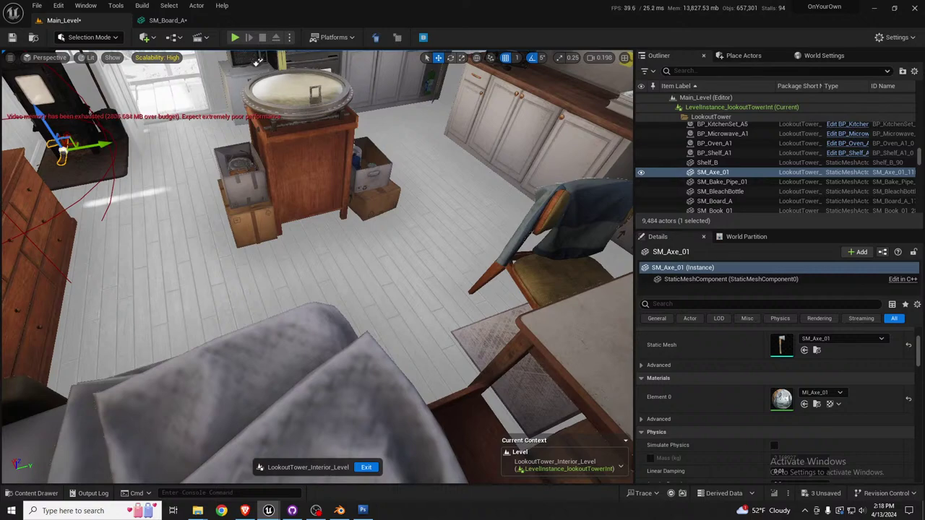
pyautogui.moveTo(56, 183); pyautogui.dragTo(22, 153, button='right')
pyautogui.press('w')
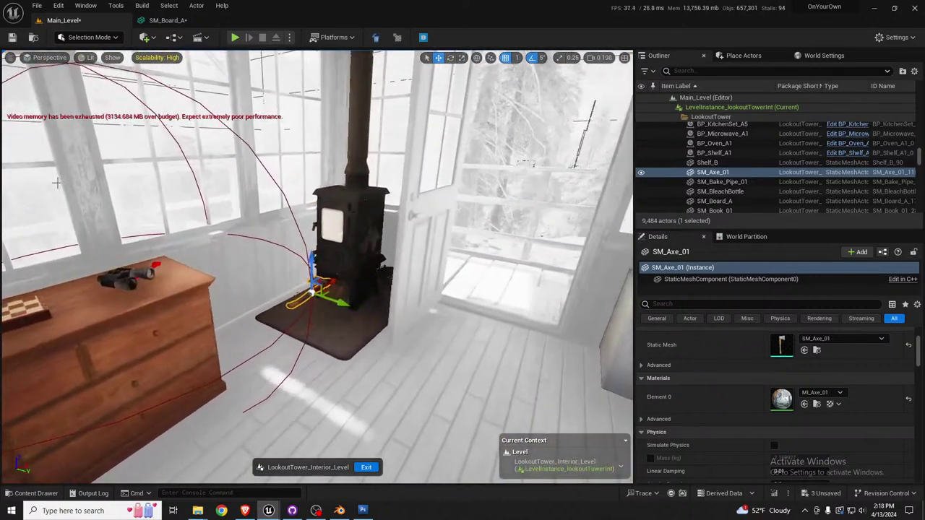
pyautogui.hotkey('ctrl', 'shift', 's')
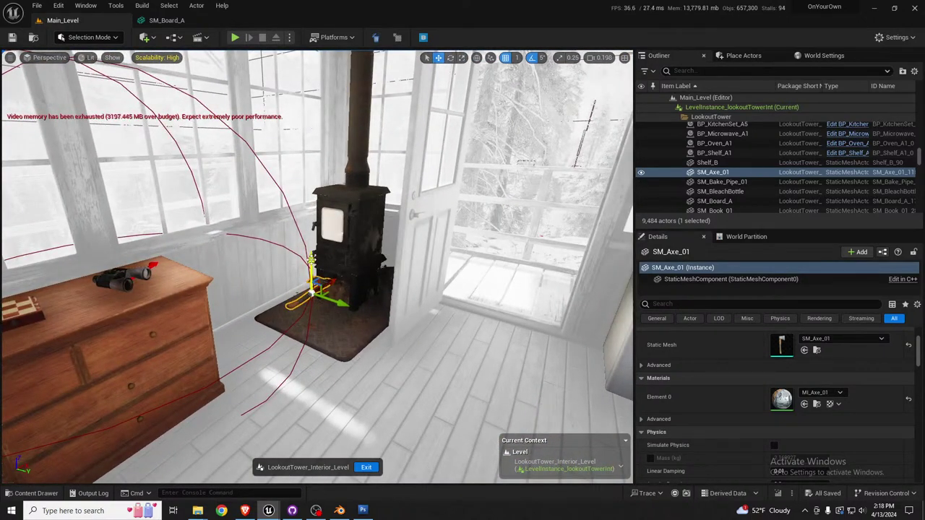
# Shift SM_Axe_01 toward the front of the stove mat, rotate it there and clear the selection.
pyautogui.moveTo(312, 294); pyautogui.dragTo(315, 304)
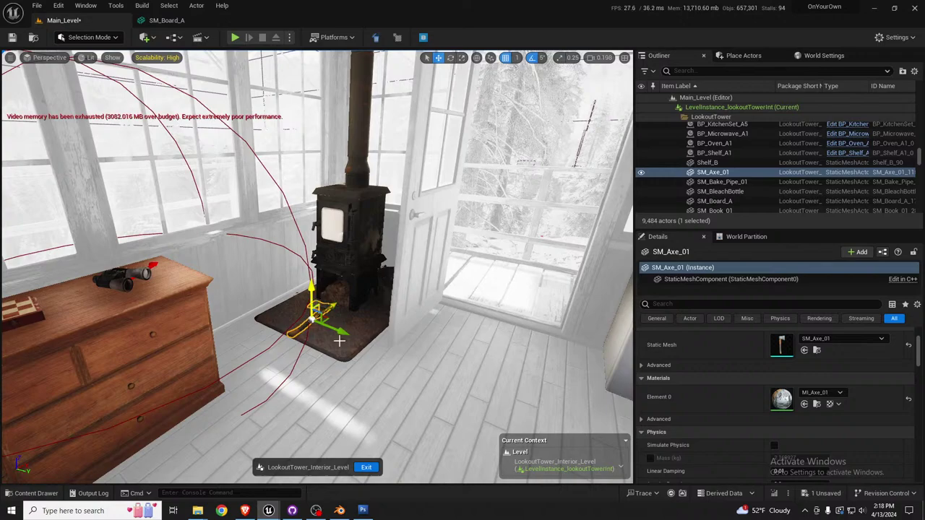
pyautogui.press('e')
pyautogui.moveTo(336, 344); pyautogui.dragTo(355, 341)
pyautogui.moveTo(361, 301); pyautogui.dragTo(264, 308, button='right')
pyautogui.press('Escape')
# Delete the two books, SM_Book_01 and SM_Book_3, lying on either side of the clock radio on the wooden dresser.
pyautogui.moveTo(318, 289); pyautogui.dragTo(325, 311, button='right')
pyautogui.press('w')
pyautogui.press('a')
pyautogui.press('s')
pyautogui.click(248, 280)
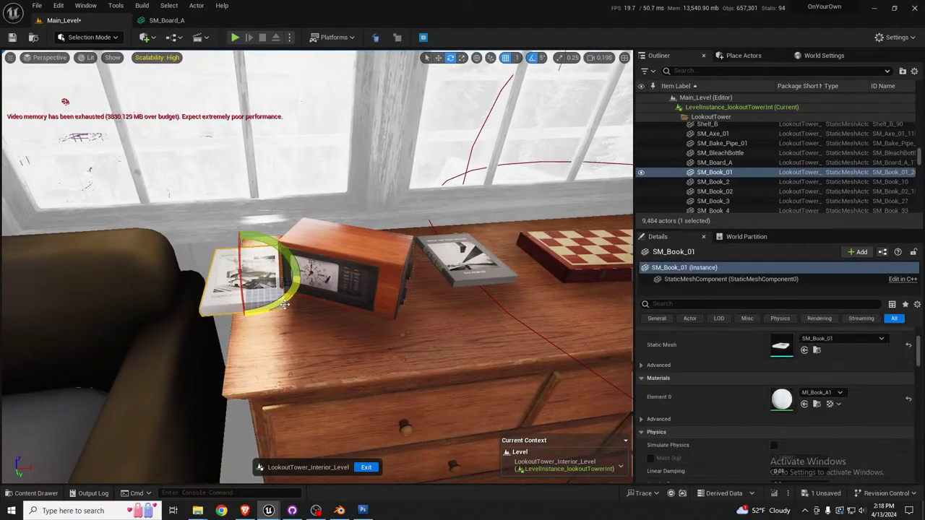
pyautogui.press('Delete')
pyautogui.click(459, 259)
pyautogui.press('Delete')
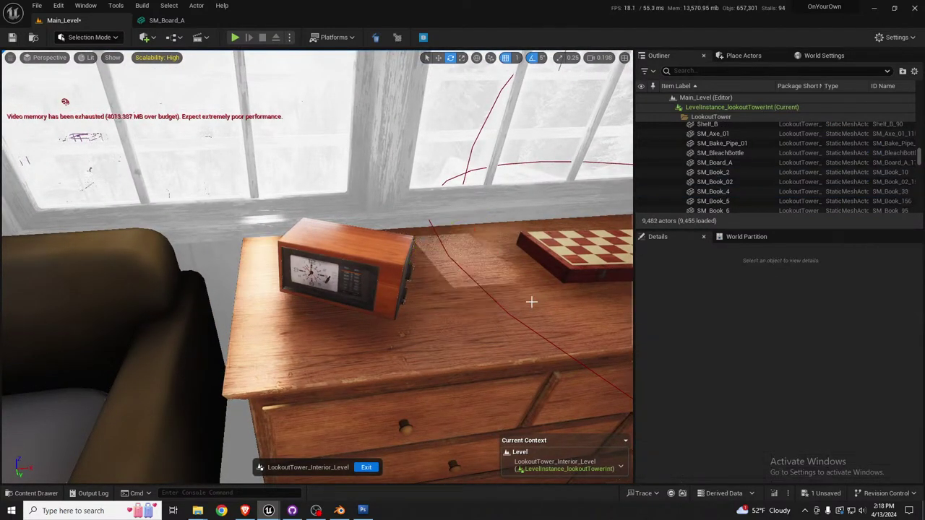
# Move the chessboard SM_Chess_01 along the dresser top, away from the binoculars and closer to the clock radio.
pyautogui.moveTo(530, 304); pyautogui.dragTo(462, 295)
pyautogui.click(432, 288)
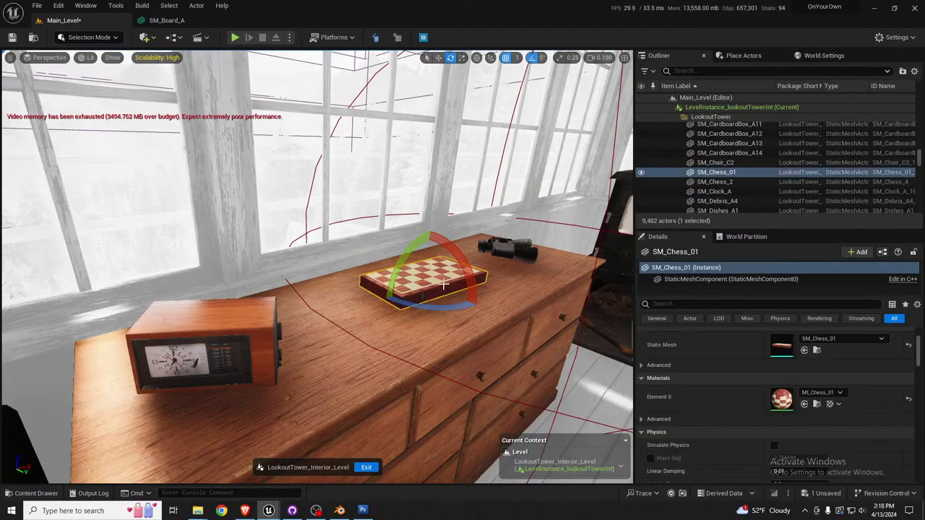
pyautogui.press('w')
pyautogui.moveTo(439, 287); pyautogui.dragTo(329, 308)
pyautogui.moveTo(392, 309); pyautogui.dragTo(589, 333, button='right')
pyautogui.moveTo(480, 326); pyautogui.dragTo(491, 307, button='right')
pyautogui.moveTo(347, 307); pyautogui.dragTo(357, 333, button='right')
# Examine the map on SM_Fire_Meter_01 alongside the world partition map, and view the fire finder cabinet from several sides.
pyautogui.click(316, 334)
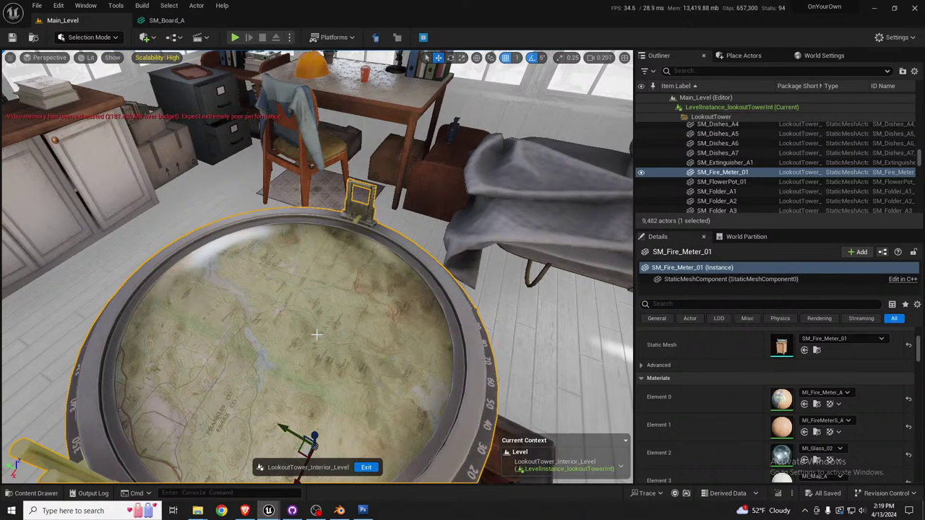
pyautogui.click(739, 237)
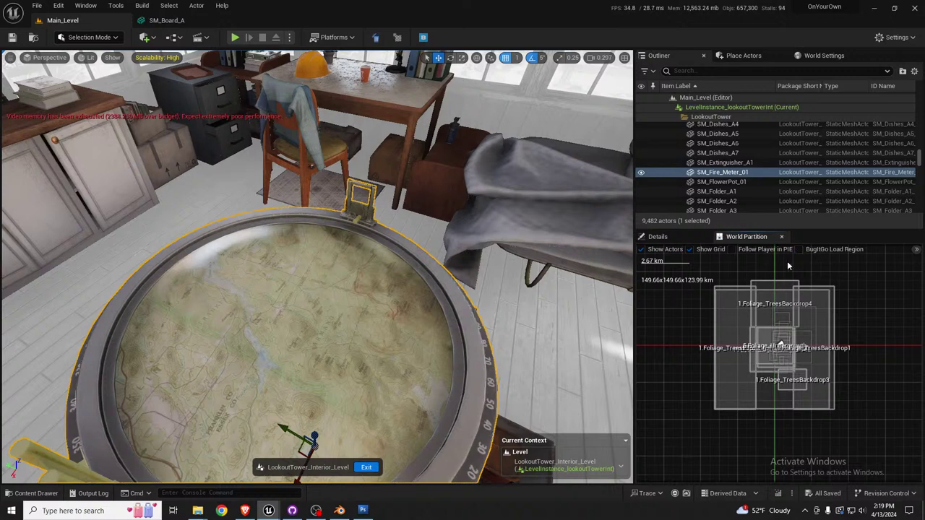
pyautogui.click(916, 250)
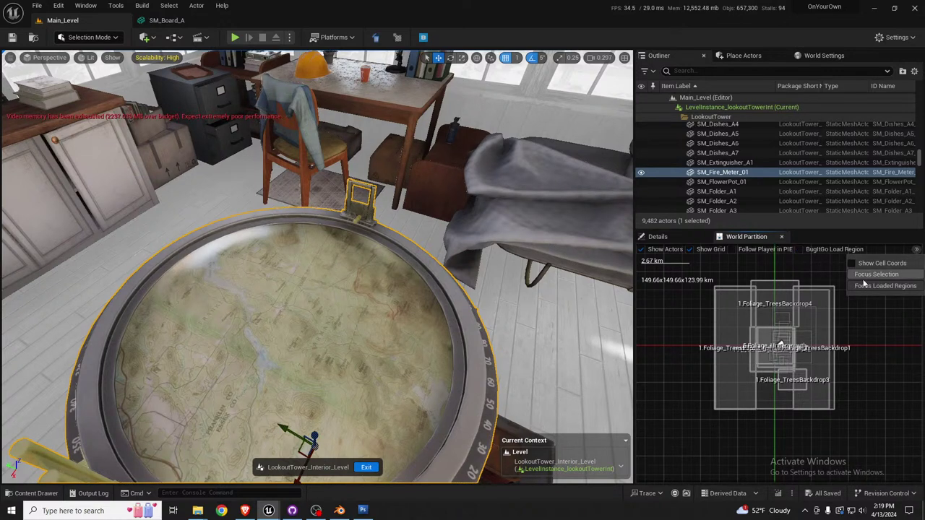
pyautogui.moveTo(847, 330); pyautogui.dragTo(845, 338, button='right')
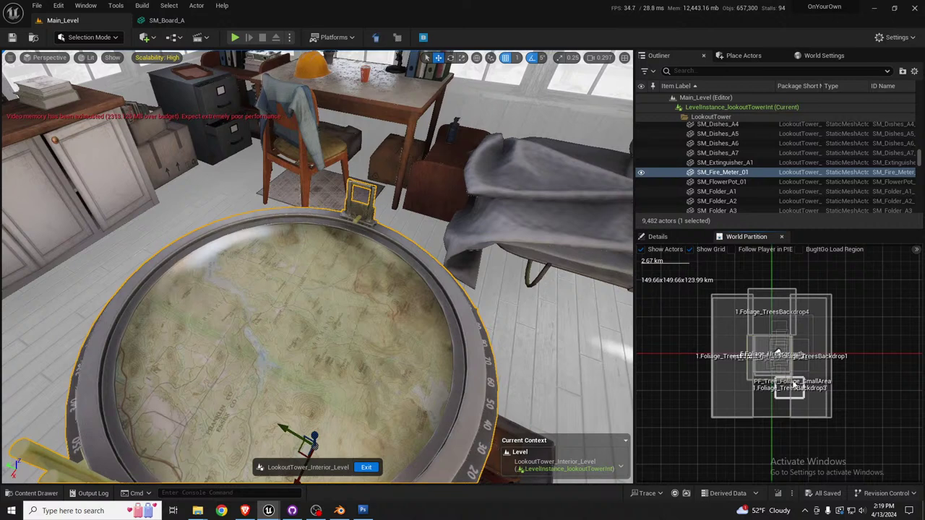
pyautogui.click(658, 237)
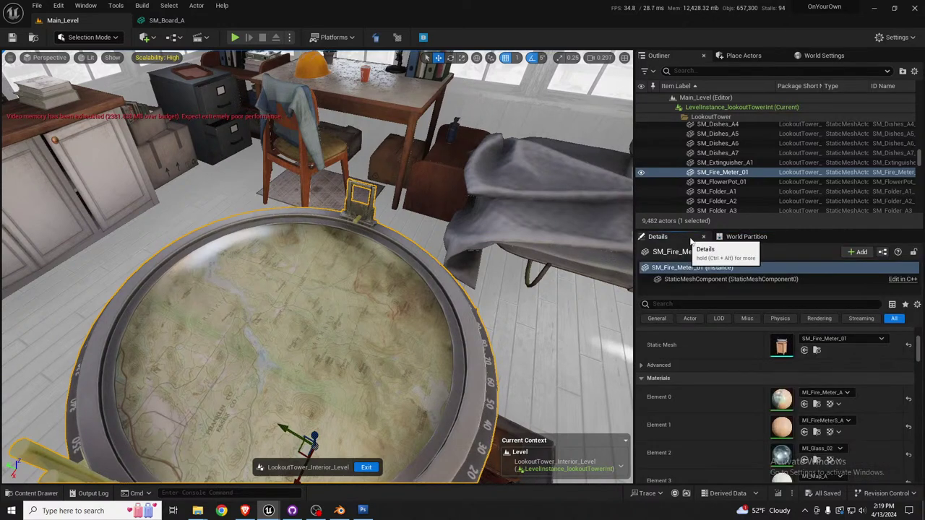
pyautogui.click(738, 237)
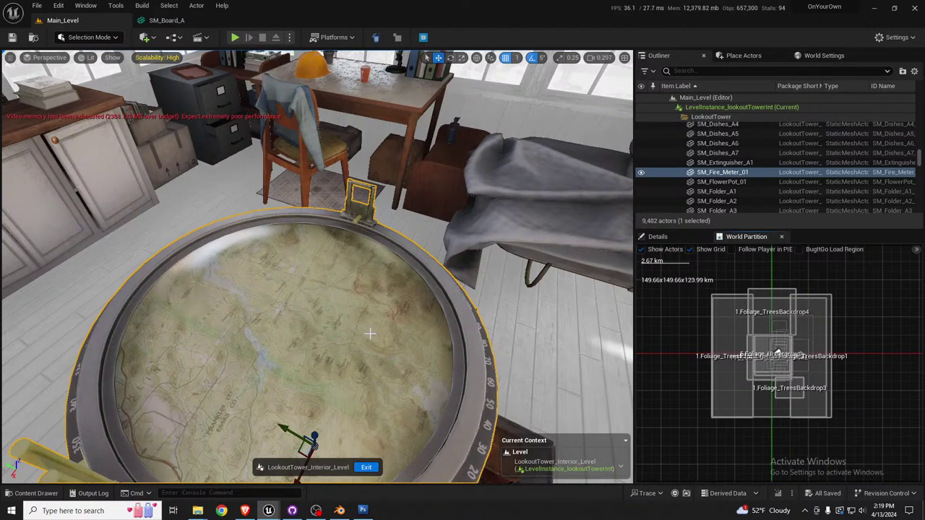
pyautogui.moveTo(369, 293); pyautogui.dragTo(363, 256, button='right')
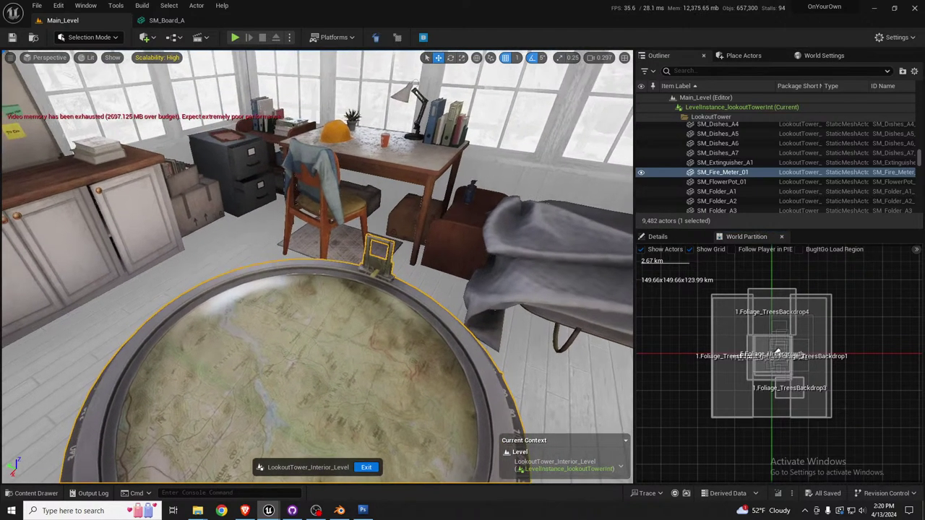
pyautogui.press('Escape')
pyautogui.moveTo(369, 293); pyautogui.dragTo(346, 318, button='right')
pyautogui.press('s')
pyautogui.press('s')
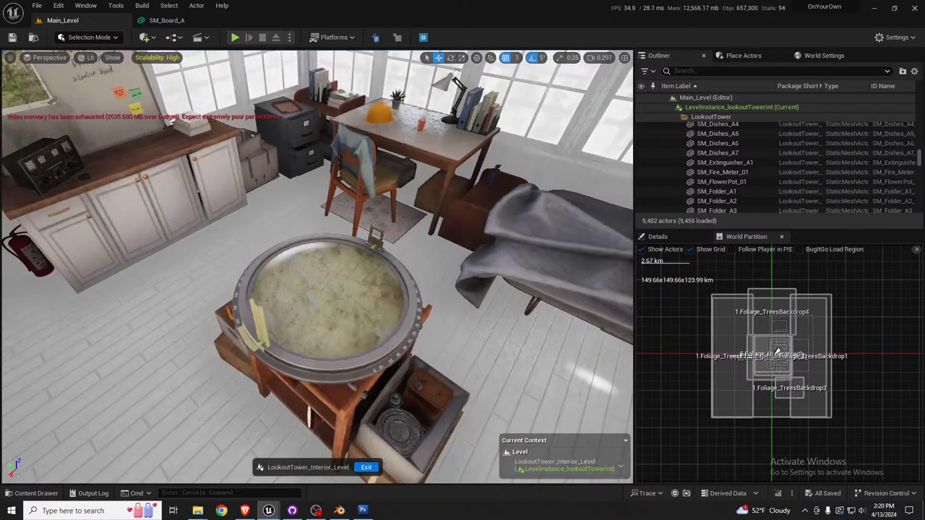
pyautogui.moveTo(318, 267); pyautogui.dragTo(318, 267, button='right')
pyautogui.moveTo(304, 335); pyautogui.dragTo(304, 335, button='right')
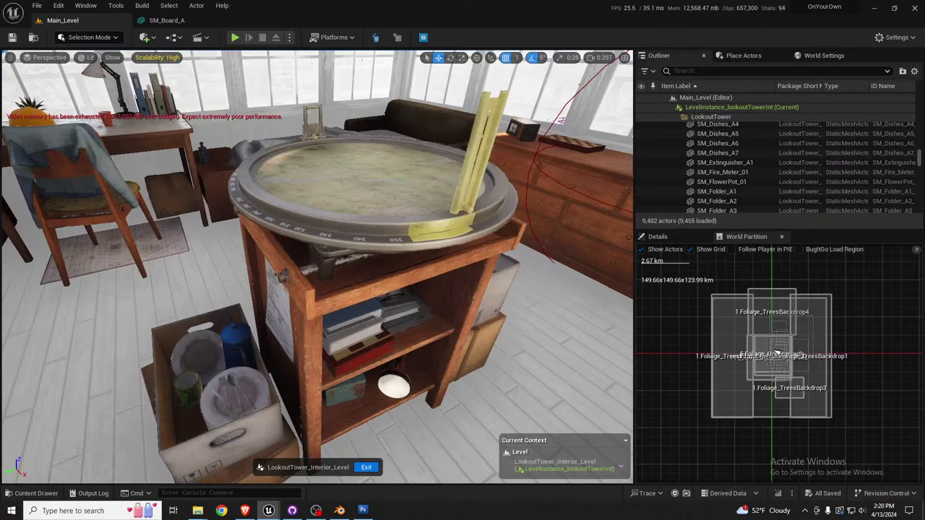
# Inspect the plate stack SM_Dishes_A4 in the cardboard box and its material instance MI_Dishes_A1_Worn, then return to the level.
pyautogui.moveTo(374, 306); pyautogui.dragTo(364, 332, button='right')
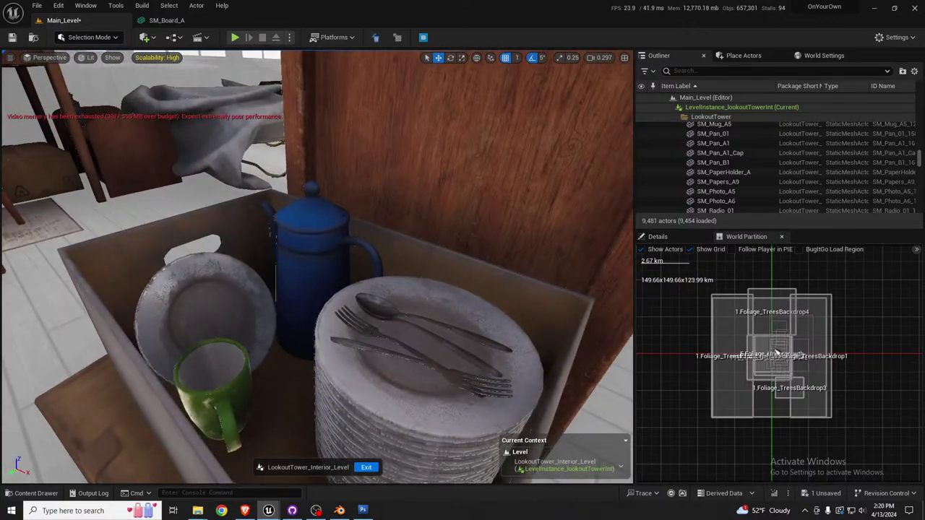
pyautogui.click(368, 368)
pyautogui.moveTo(368, 368); pyautogui.dragTo(368, 368, button='right')
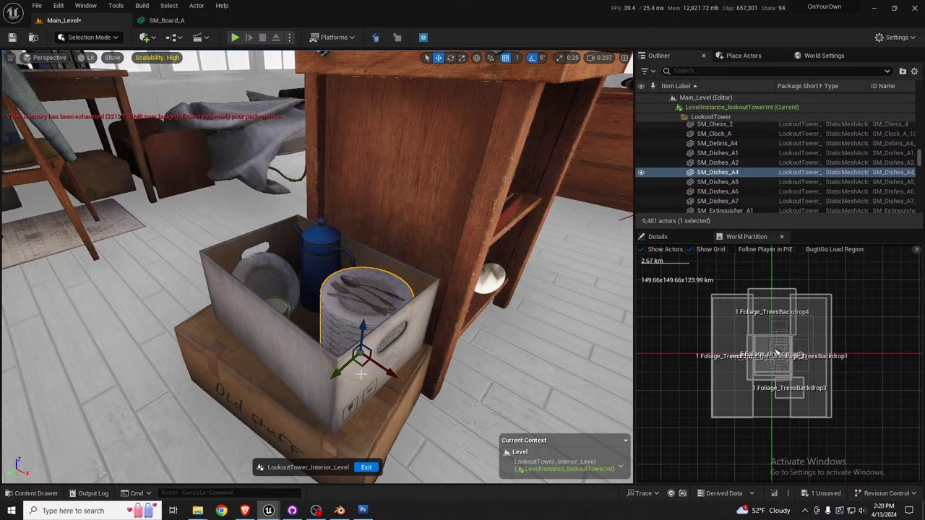
pyautogui.moveTo(339, 348); pyautogui.dragTo(339, 347, button='right')
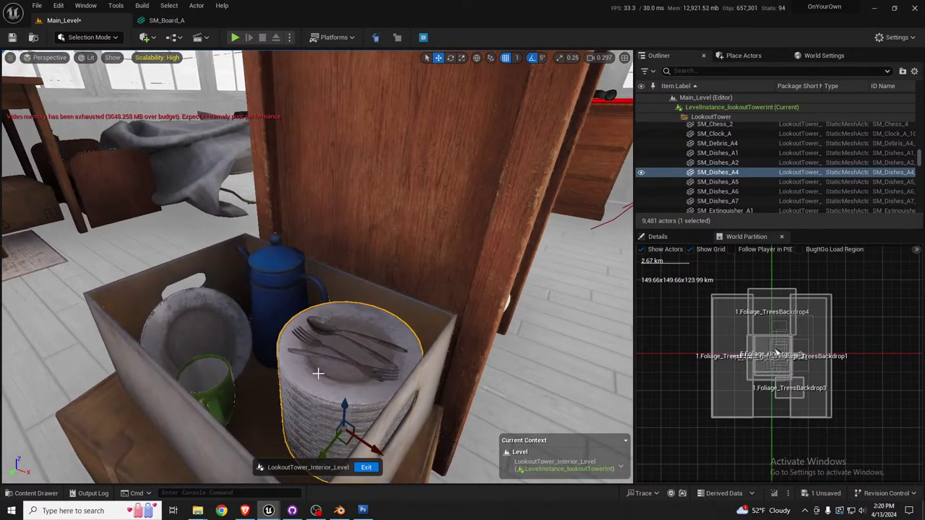
pyautogui.click(670, 238)
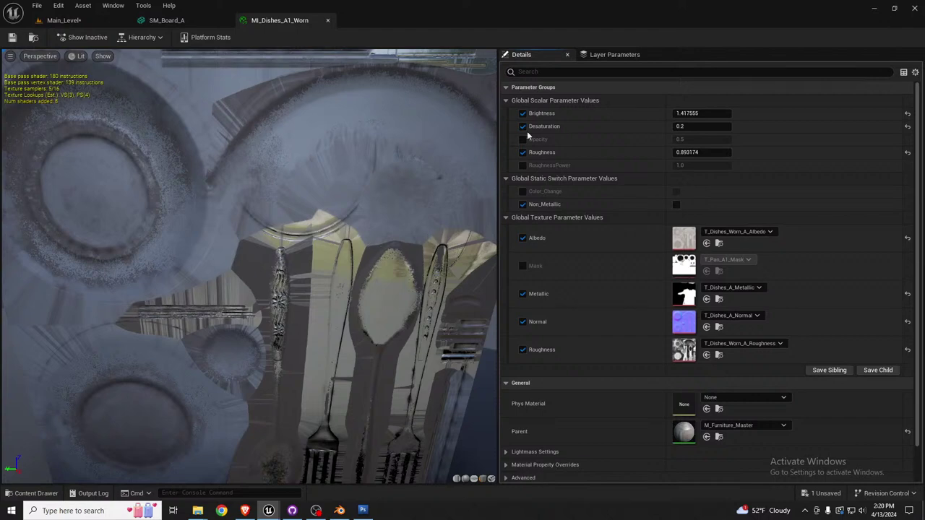
pyautogui.middleClick(272, 22)
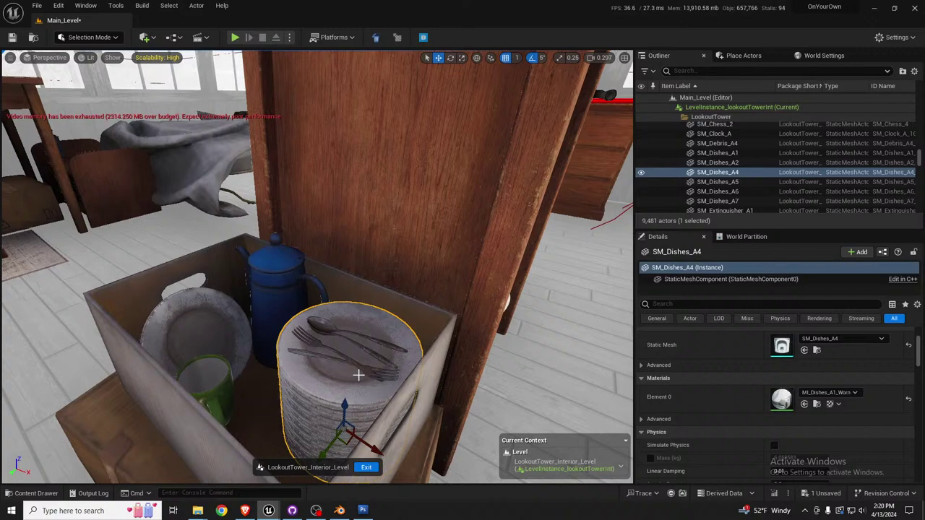
pyautogui.press('s')
pyautogui.moveTo(346, 361); pyautogui.dragTo(346, 331, button='right')
pyautogui.press('s')
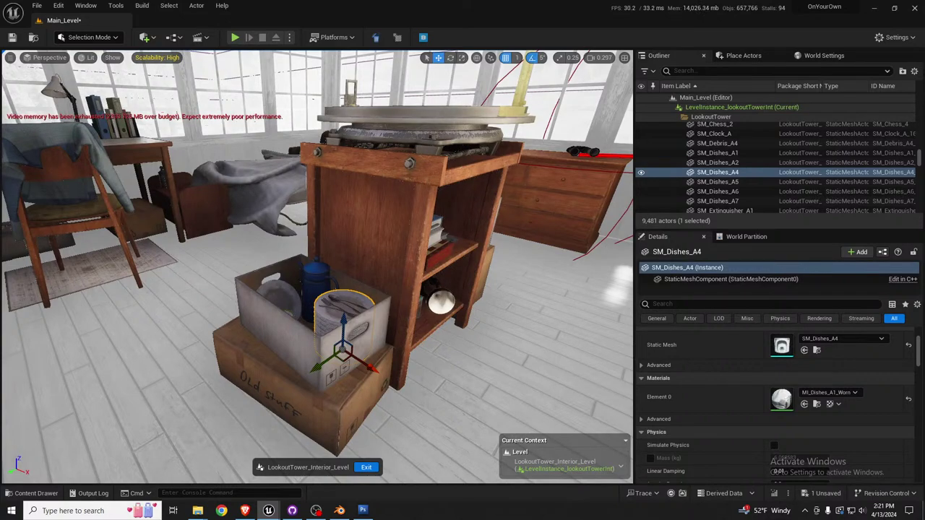
# Inspect the old book set SM_BookSet_A15 and the stacked folder SM_Folder_A11 on the high wall shelf.
pyautogui.moveTo(479, 294); pyautogui.dragTo(372, 260, button='right')
pyautogui.press('s')
pyautogui.press('d')
pyautogui.press('w')
pyautogui.moveTo(433, 292)
pyautogui.mouseDown(button='right')
pyautogui.moveTo(436, 262)
pyautogui.moveTo(437, 292)
pyautogui.moveTo(411, 310)
pyautogui.moveTo(446, 317)
pyautogui.moveTo(462, 306)
pyautogui.moveTo(443, 305)
pyautogui.mouseUp(button='right')
pyautogui.click(400, 315)
pyautogui.press('s')
pyautogui.press('a')
pyautogui.press('w')
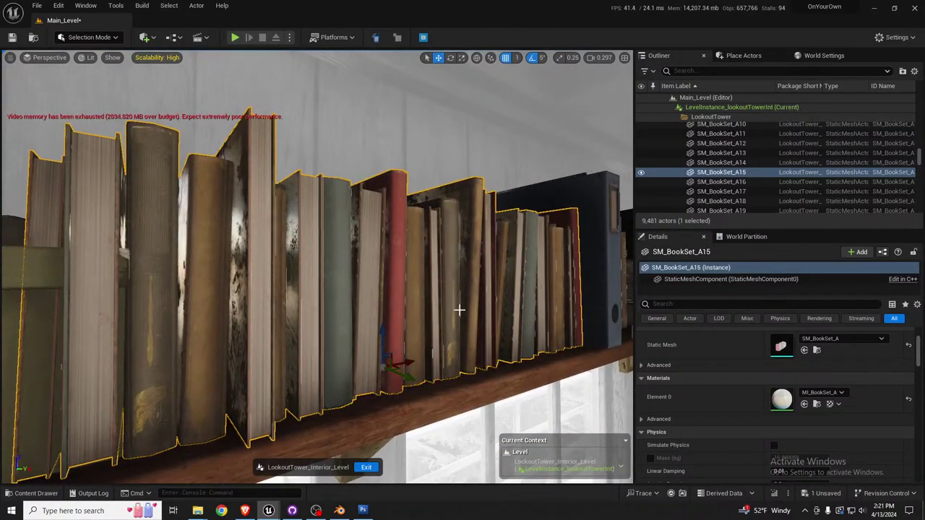
pyautogui.moveTo(434, 315); pyautogui.dragTo(427, 316, button='right')
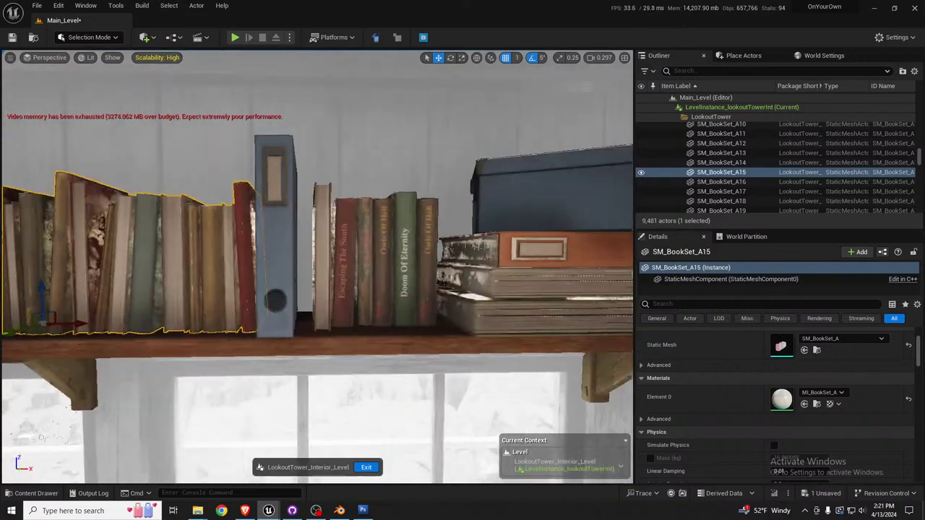
pyautogui.click(492, 294)
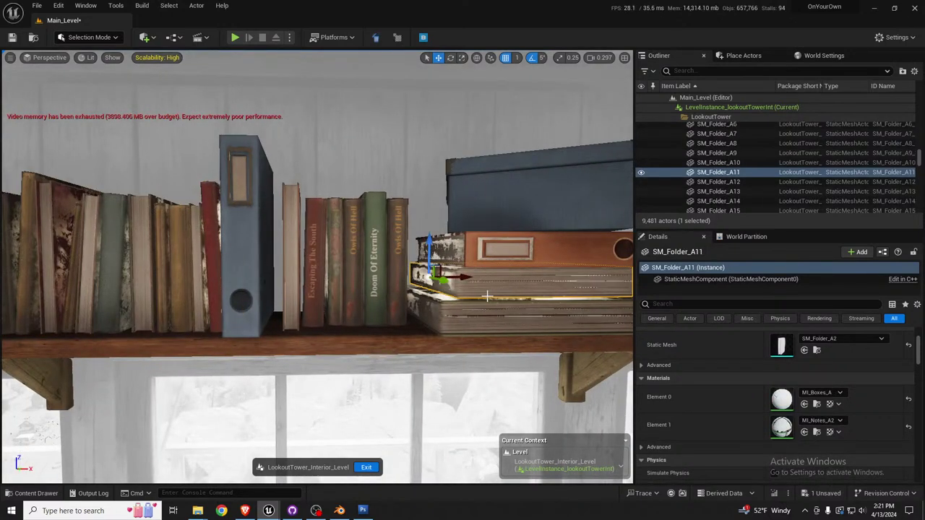
pyautogui.click(400, 273)
# Examine the remaining book sets, boxes and binders along the high wall shelves.
pyautogui.moveTo(400, 274); pyautogui.dragTo(419, 278, button='right')
pyautogui.press('s')
pyautogui.press('w')
pyautogui.press('w')
pyautogui.press('s')
pyautogui.moveTo(318, 267); pyautogui.dragTo(335, 158, button='right')
pyautogui.press('s')
pyautogui.press('w')
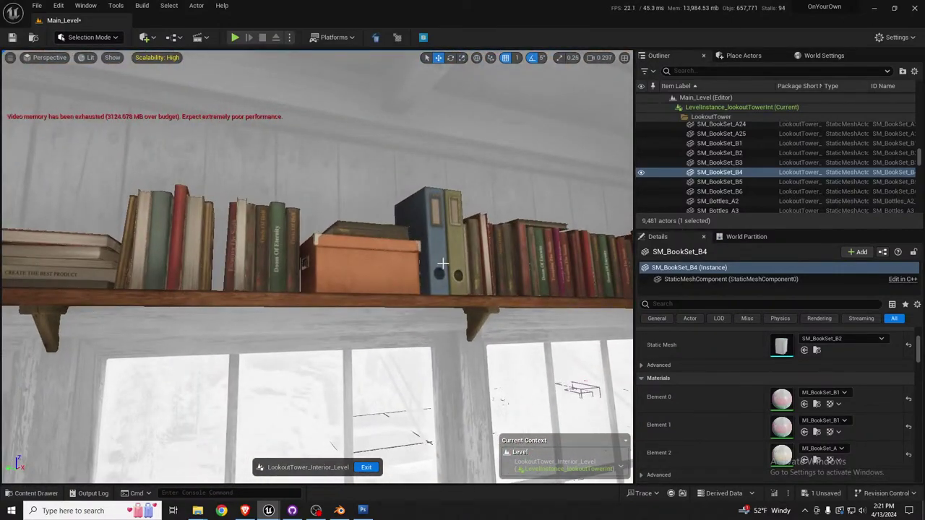
pyautogui.click(440, 266)
pyautogui.press('d')
pyautogui.moveTo(440, 266); pyautogui.dragTo(362, 347, button='right')
pyautogui.click(291, 249)
pyautogui.click(398, 264)
# Clear the selection, save the level and exit editing of the LookoutTower_Interior_Level instance.
pyautogui.press('s')
pyautogui.press('s')
pyautogui.press('Escape')
pyautogui.press('s')
pyautogui.hotkey('ctrl', 's')
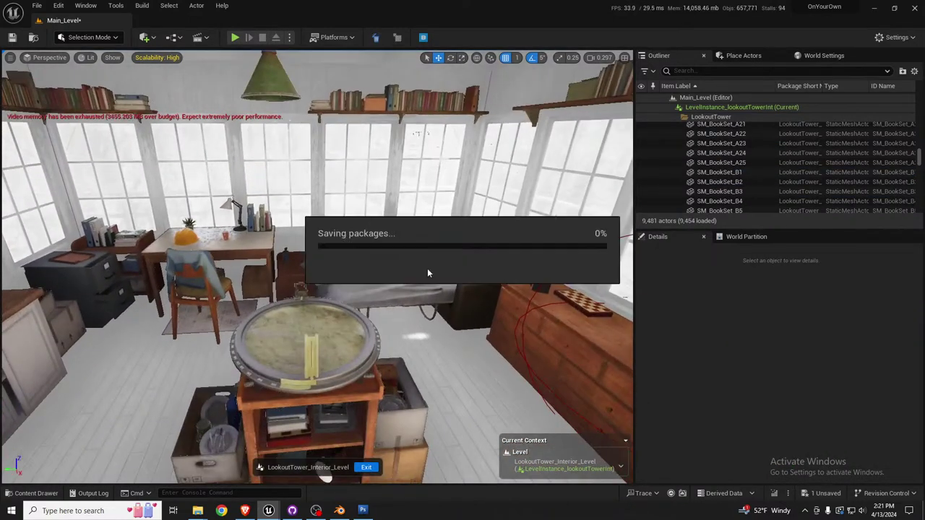
pyautogui.click(366, 467)
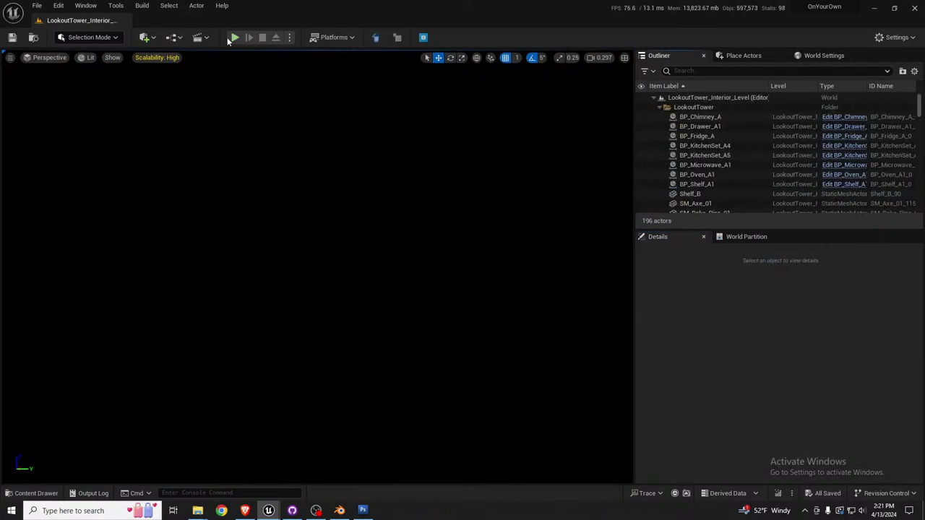
# Frame BP_KitchenSet_A5, switch the viewport to unlit shading and select BP_Interactable_Binoculars4 on the dresser.
pyautogui.click(705, 156)
pyautogui.press('f')
pyautogui.moveTo(401, 267); pyautogui.dragTo(551, 288, button='right')
pyautogui.hotkey('alt', '3')
pyautogui.press('s')
pyautogui.press('s')
pyautogui.press('a')
pyautogui.press('a')
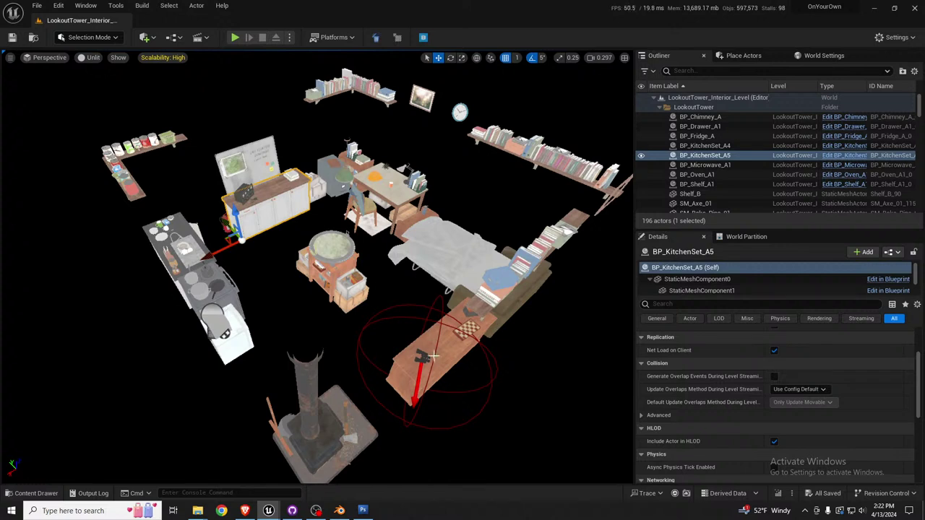
pyautogui.click(410, 359)
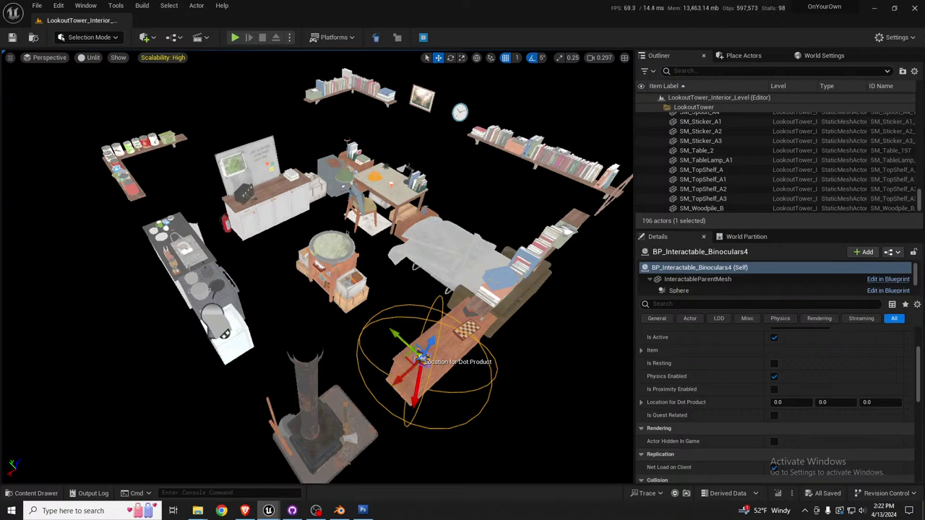
pyautogui.press('f')
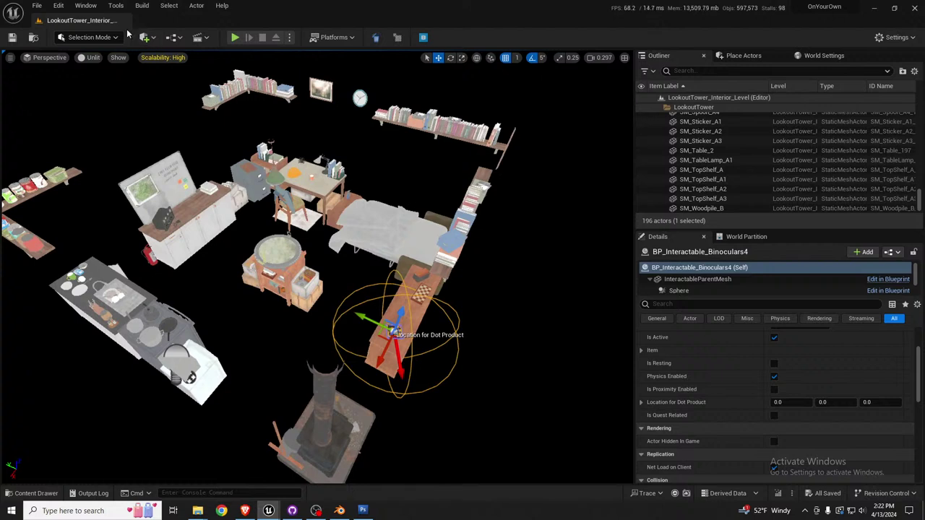
# Save the current level as LookoutTower_Interior_Level_BCK in the LookoutTowerProps/Maps folder.
pyautogui.click(36, 5)
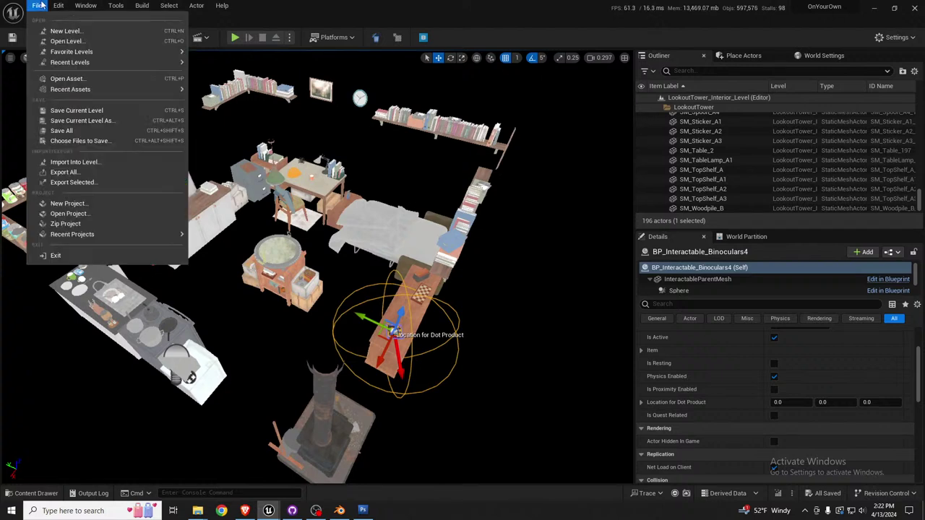
pyautogui.click(101, 121)
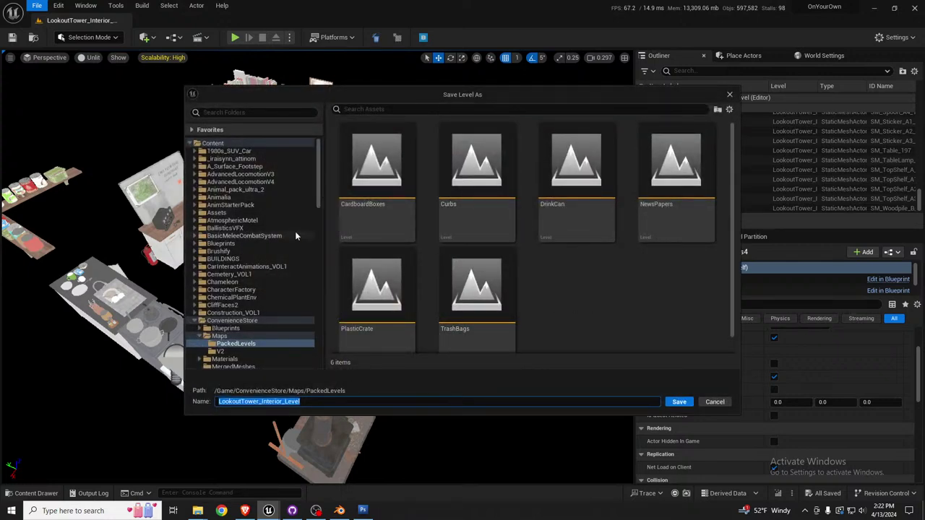
pyautogui.scroll(-10, 300, 262)
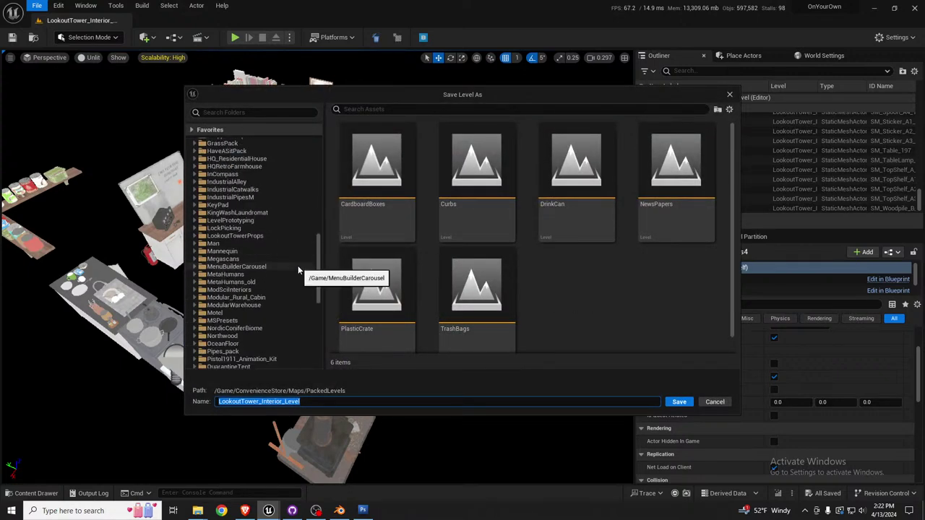
pyautogui.click(235, 236)
pyautogui.doubleClick(466, 169)
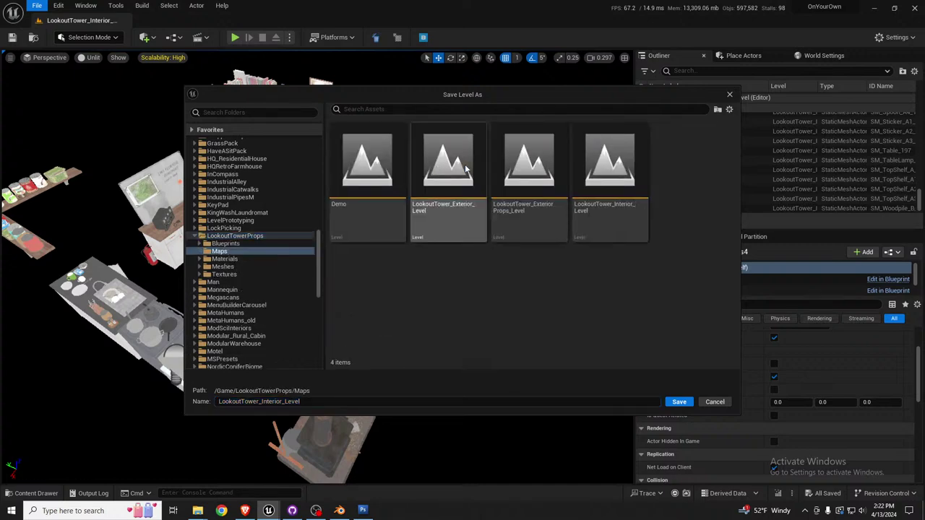
pyautogui.click(522, 190)
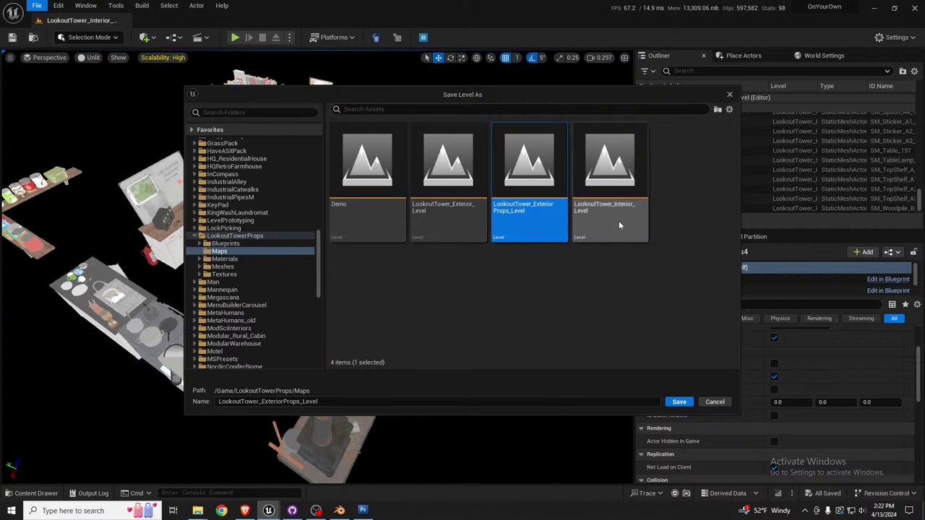
pyautogui.click(618, 225)
pyautogui.click(283, 402)
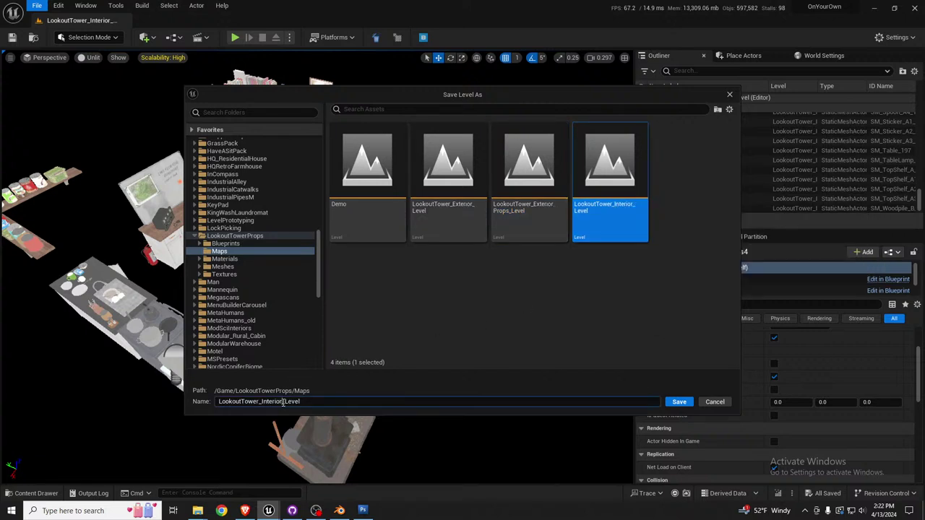
pyautogui.doubleClick(283, 402)
pyautogui.click(282, 403)
pyautogui.write('_BCK')
pyautogui.click(666, 402)
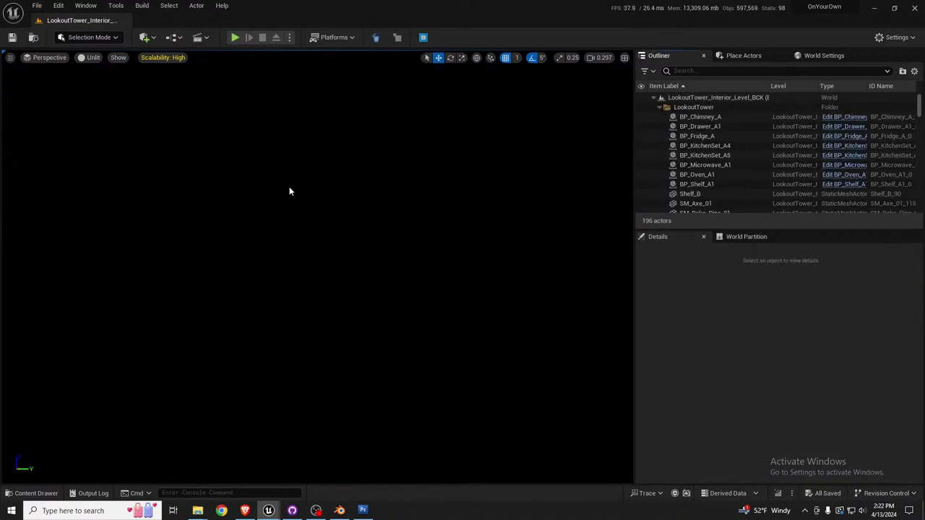
# Frame BP_Microwave_A1 in the backup level, look over the whole interior and clear the selection.
pyautogui.doubleClick(705, 165)
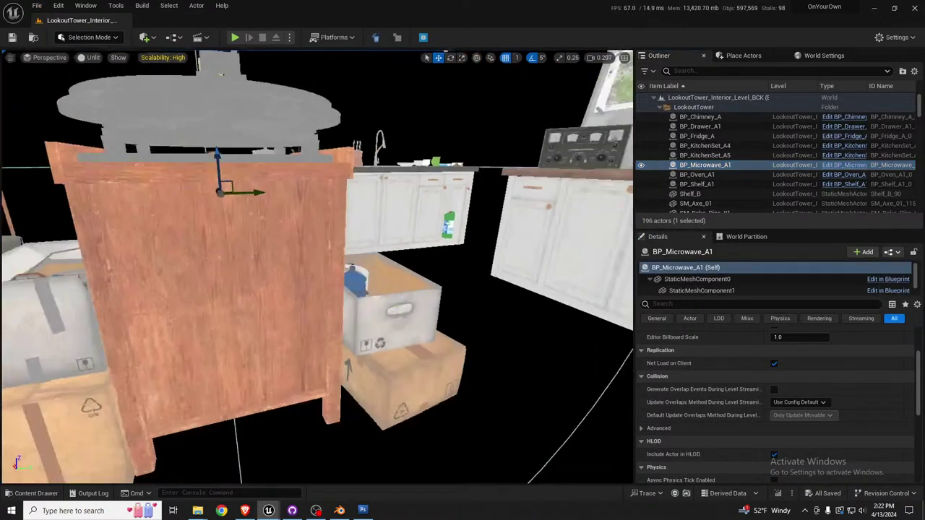
pyautogui.press('s')
pyautogui.scroll(2, 317, 268)
pyautogui.moveTo(317, 267); pyautogui.dragTo(369, 253, button='right')
pyautogui.press('w')
pyautogui.press('s')
pyautogui.press('w')
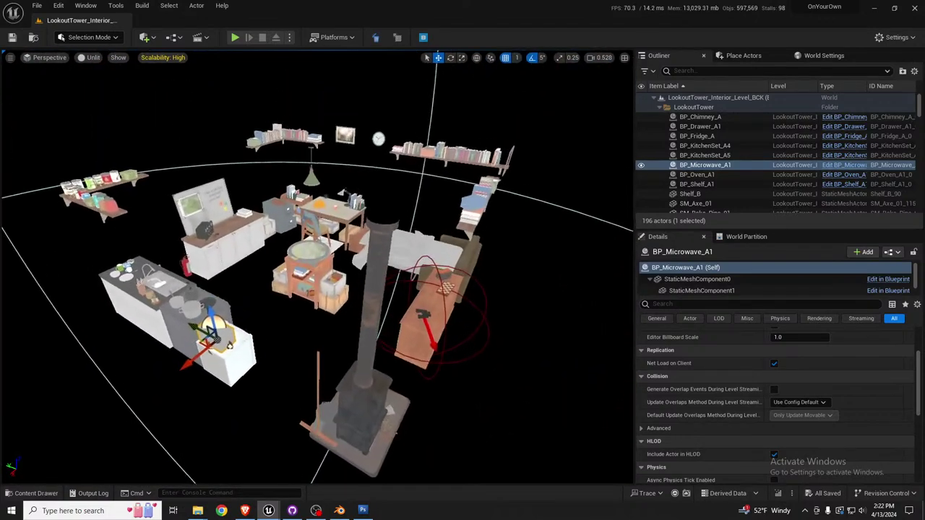
pyautogui.press('Escape')
# Reopen the original LookoutTower_Interior_Level from the recent levels and bring the whole interior into view.
pyautogui.click(37, 6)
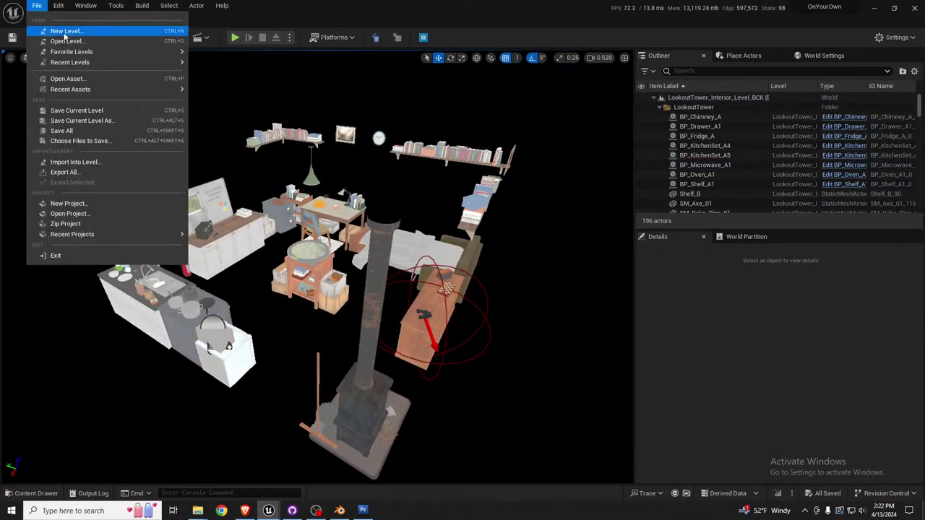
pyautogui.moveTo(87, 64)
pyautogui.click(239, 76)
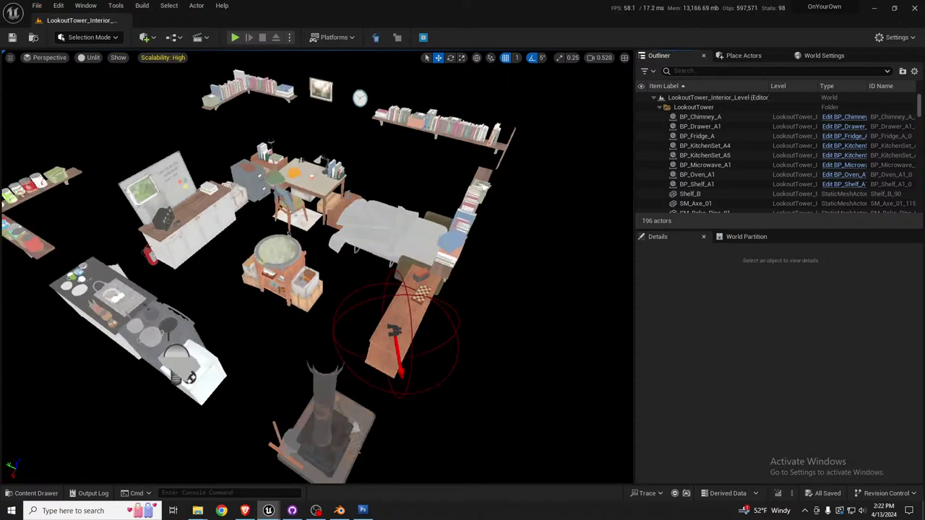
pyautogui.moveTo(313, 214); pyautogui.dragTo(281, 213, button='right')
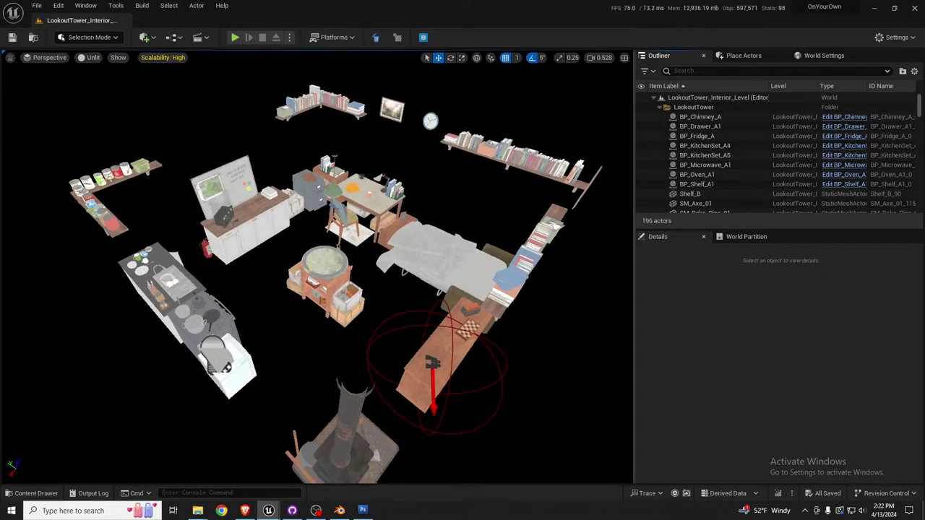
# Select all actors in the level and try to exclude blueprint actors such as BP_Chimney_A from the selection.
pyautogui.hotkey('ctrl', 'a')
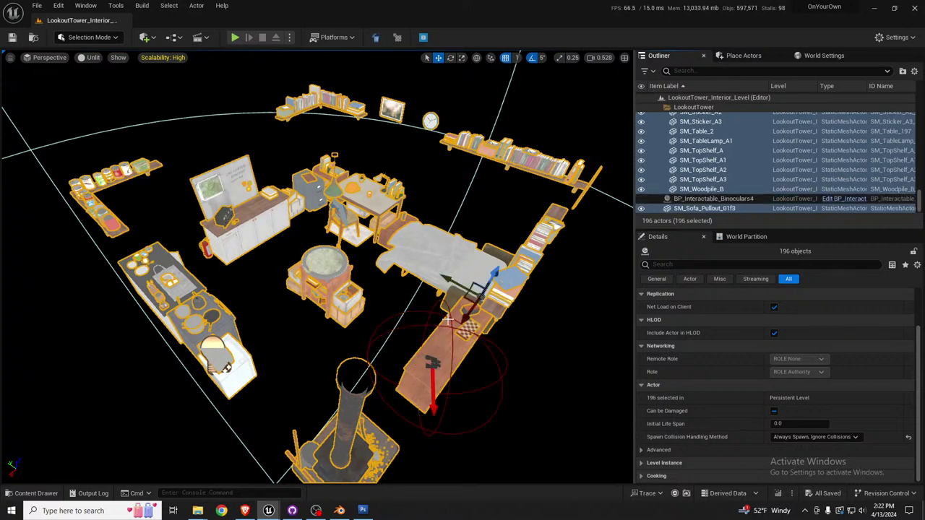
pyautogui.click(517, 57)
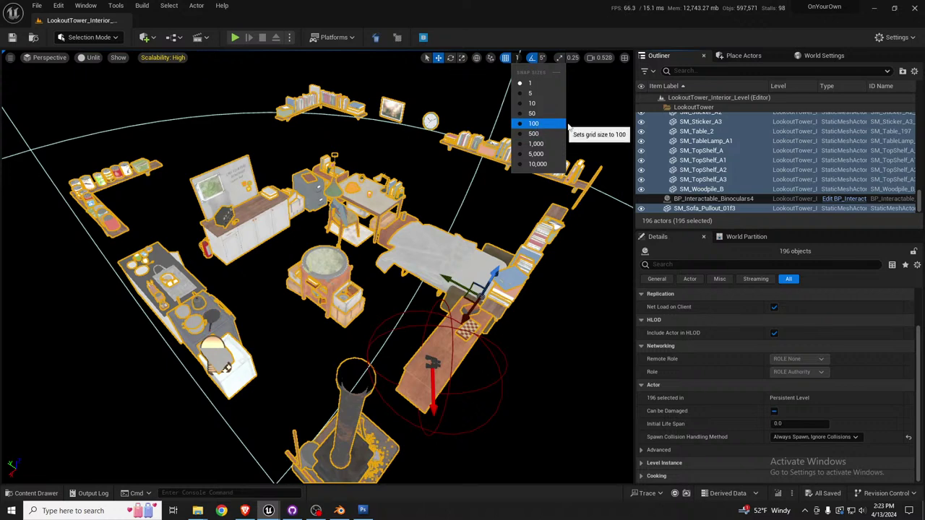
pyautogui.moveTo(752, 231); pyautogui.dragTo(752, 467)
pyautogui.scroll(10, 877, 354)
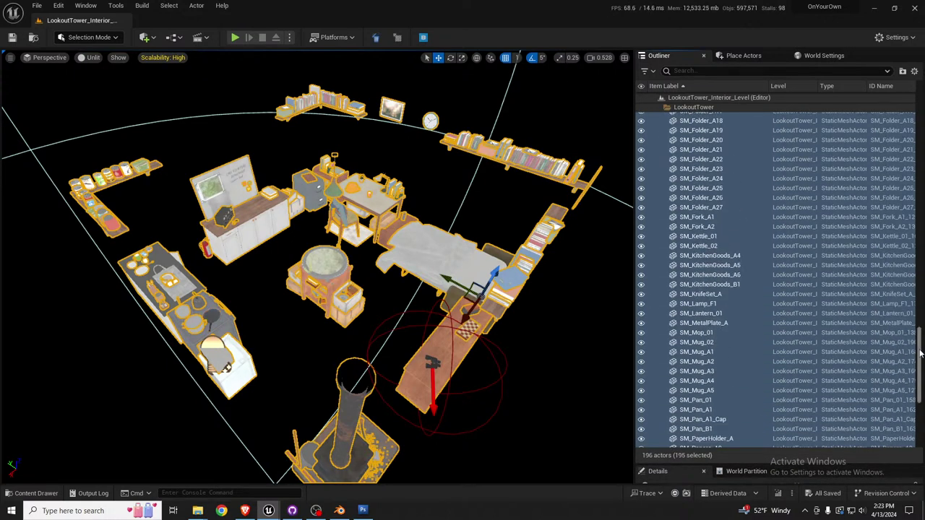
pyautogui.moveTo(919, 355); pyautogui.dragTo(919, 112)
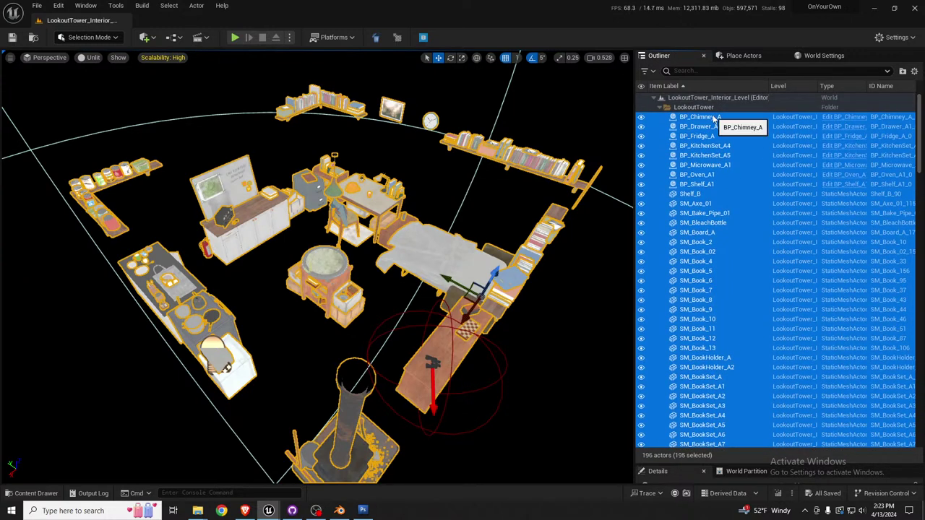
pyautogui.keyDown('ctrl'); pyautogui.click(713, 119); pyautogui.keyUp('ctrl')
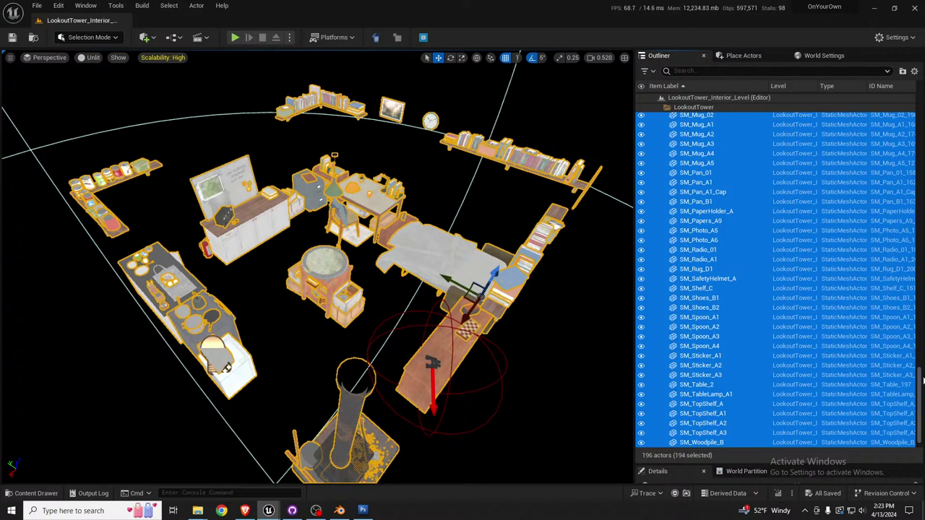
pyautogui.moveTo(923, 382); pyautogui.dragTo(921, 109)
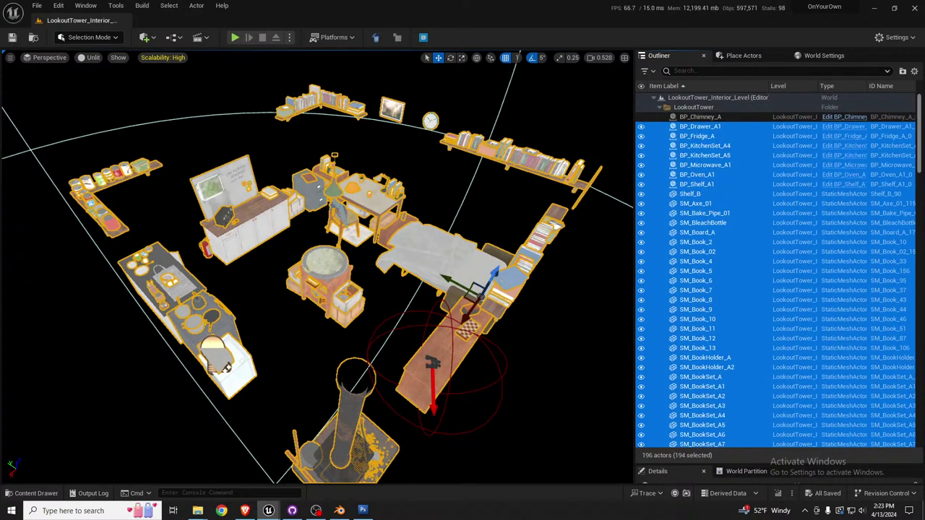
pyautogui.click(699, 117)
# Filter the Outliner to static mesh actors only and select all of them.
pyautogui.click(650, 71)
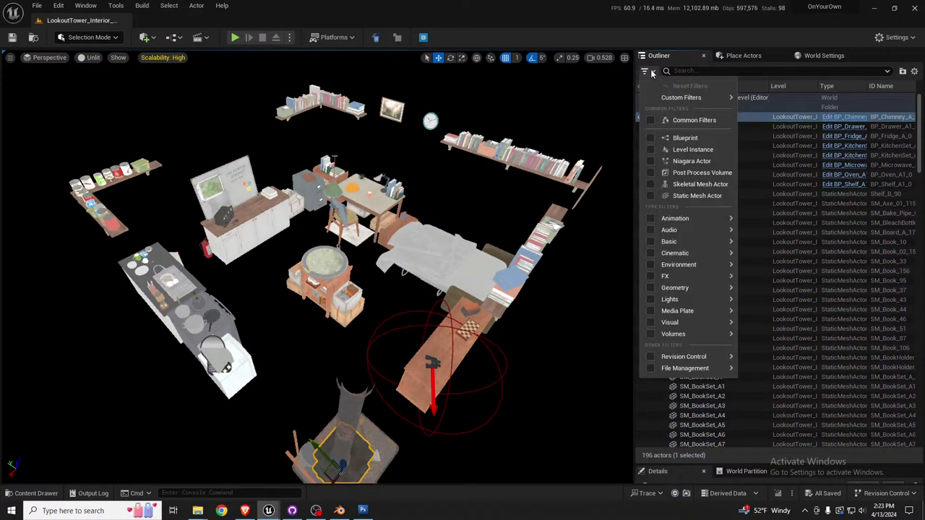
pyautogui.click(697, 196)
pyautogui.click(696, 167)
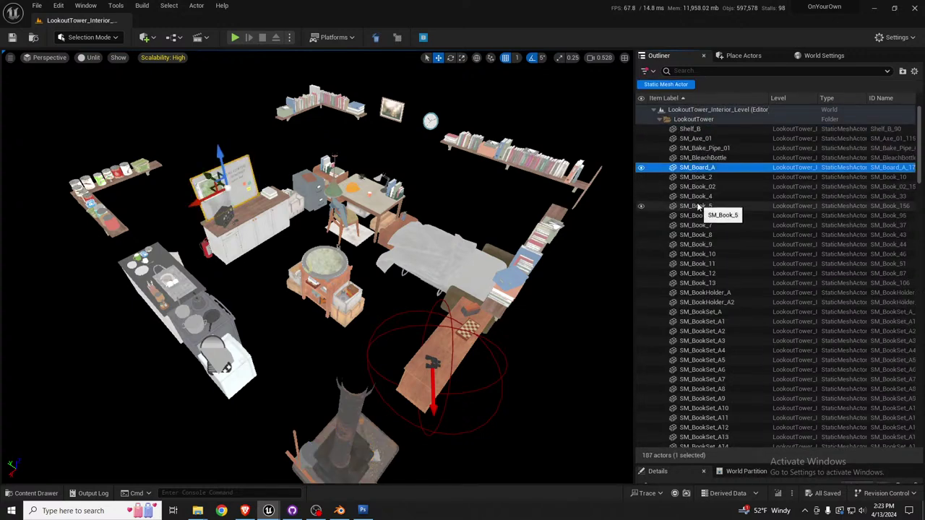
pyautogui.hotkey('ctrl', 'a')
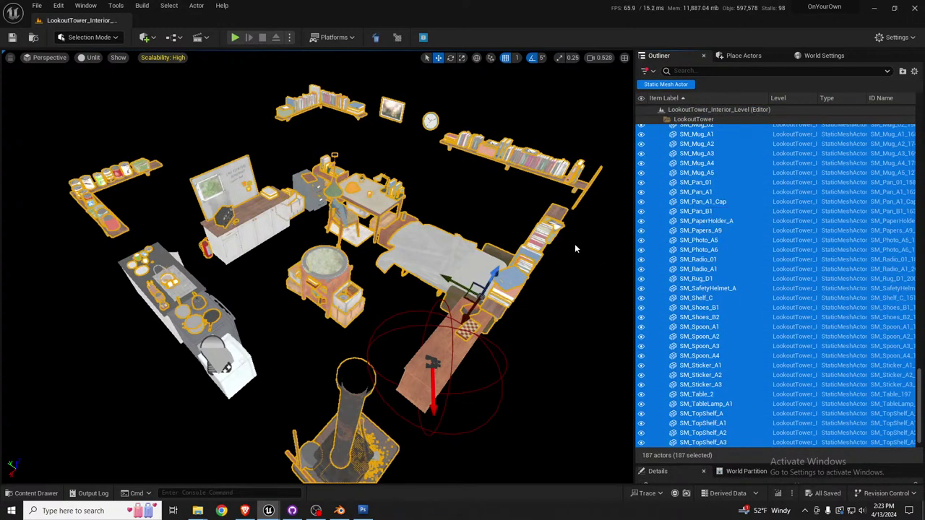
pyautogui.scroll(4, 701, 284)
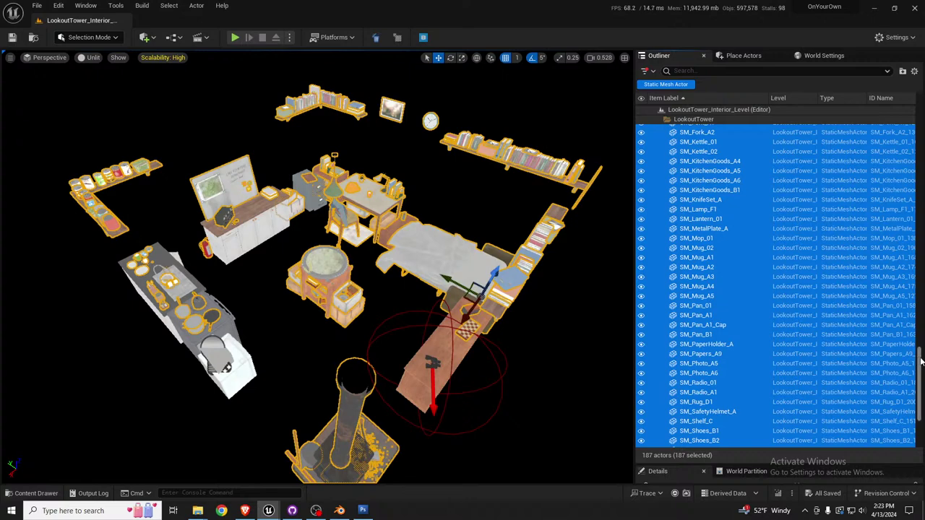
pyautogui.moveTo(919, 361); pyautogui.dragTo(919, 419)
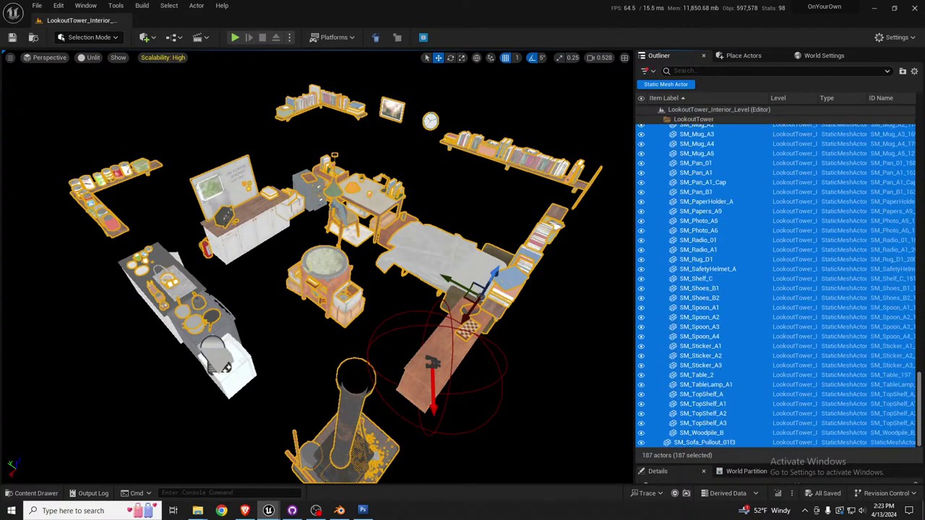
# Hide the selected static meshes and inspect the remaining kitchen blueprints, selecting BP_KitchenSet_A4 to view its details.
pyautogui.moveTo(241, 338); pyautogui.dragTo(174, 347, button='right')
pyautogui.press('w')
pyautogui.press('w')
pyautogui.moveTo(299, 323); pyautogui.dragTo(238, 281, button='right')
pyautogui.press('Escape')
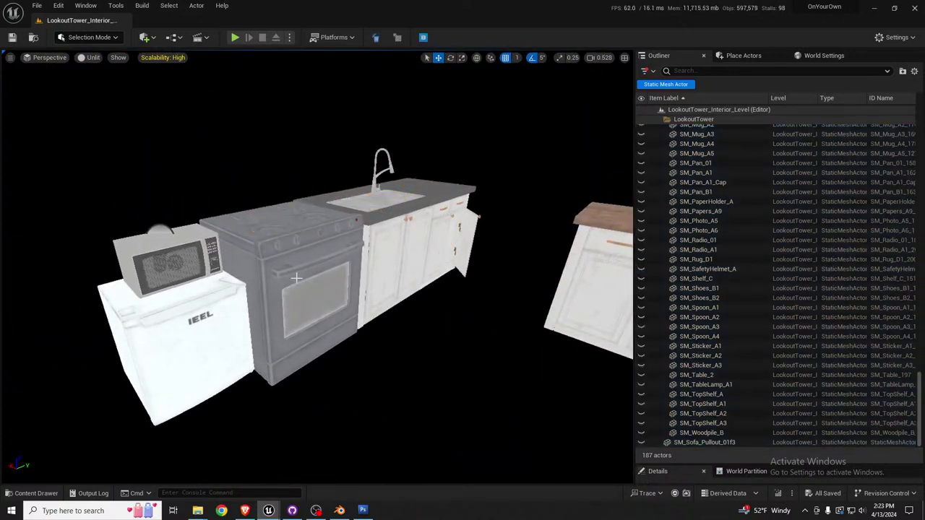
pyautogui.click(408, 217)
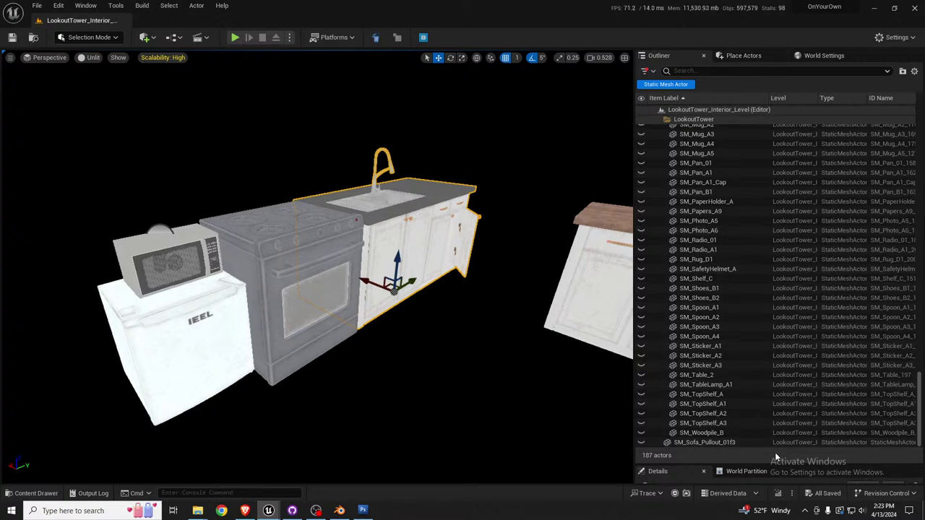
pyautogui.moveTo(760, 464); pyautogui.dragTo(760, 184)
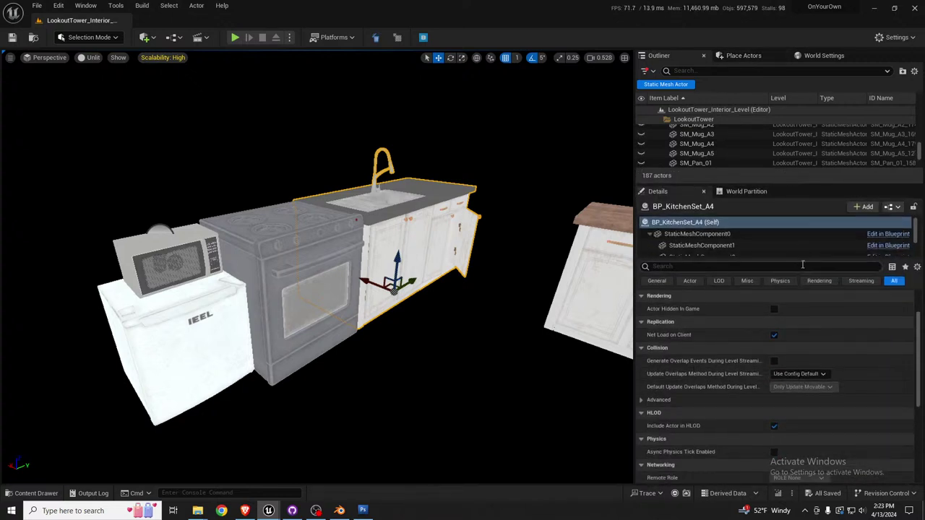
pyautogui.moveTo(434, 272); pyautogui.dragTo(520, 326, button='right')
# Undo the hiding of the static meshes and restore their selection.
pyautogui.hotkey('ctrl', 'z')
pyautogui.hotkey('ctrl', 'z')
pyautogui.press('s')
pyautogui.press('w')
pyautogui.moveTo(407, 279); pyautogui.dragTo(409, 279, button='right')
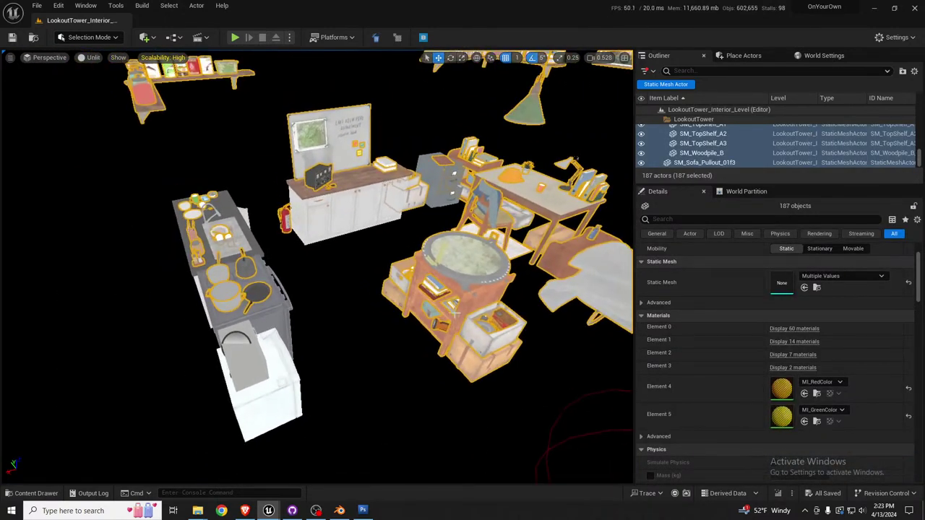
pyautogui.rightClick(478, 277)
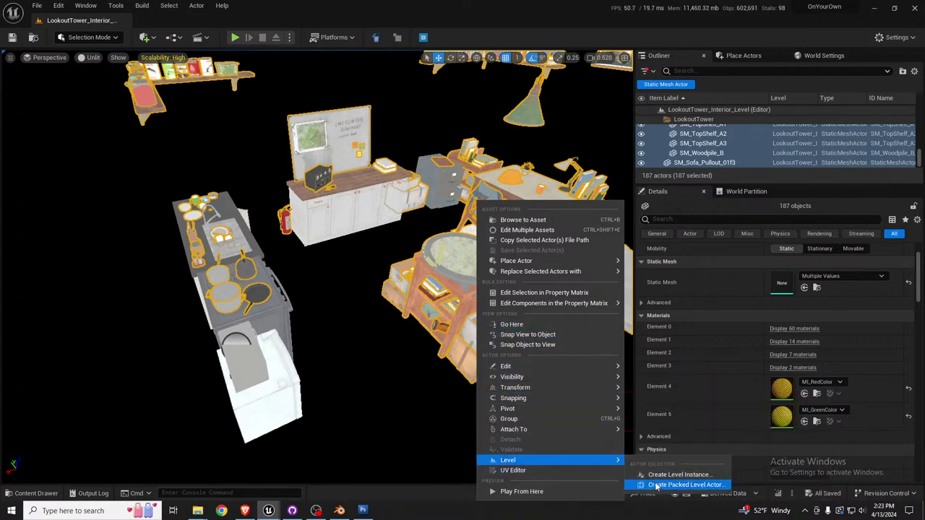
pyautogui.click(683, 485)
pyautogui.click(590, 318)
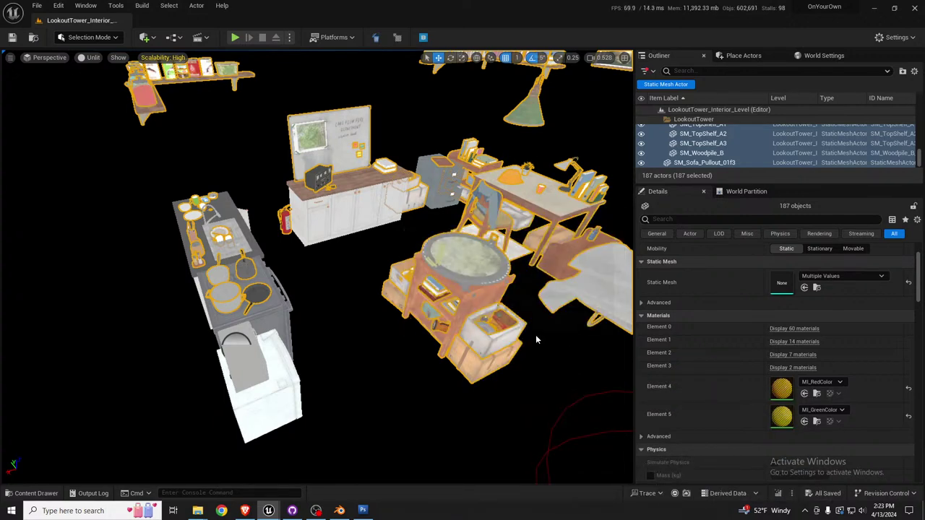
# Frame the whole interior and display the RHI statistics overlay with the console command stat rhi.
pyautogui.moveTo(536, 334); pyautogui.dragTo(509, 337, button='right')
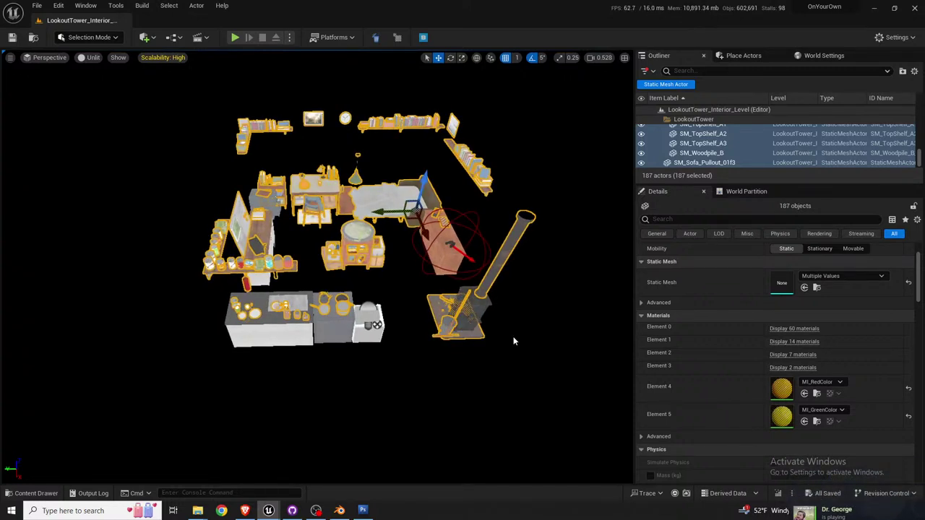
pyautogui.press('`')
pyautogui.press('Up')
pyautogui.press('Up')
pyautogui.press('Up')
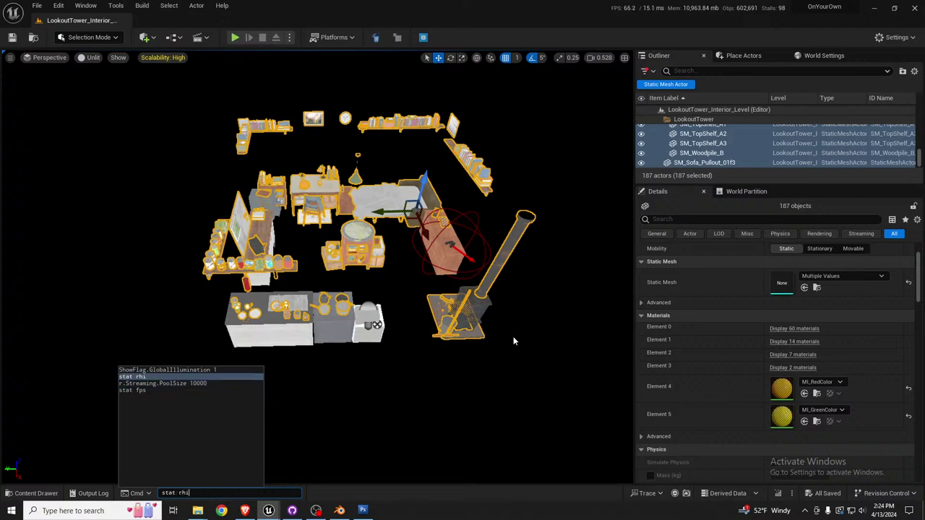
pyautogui.press('Return')
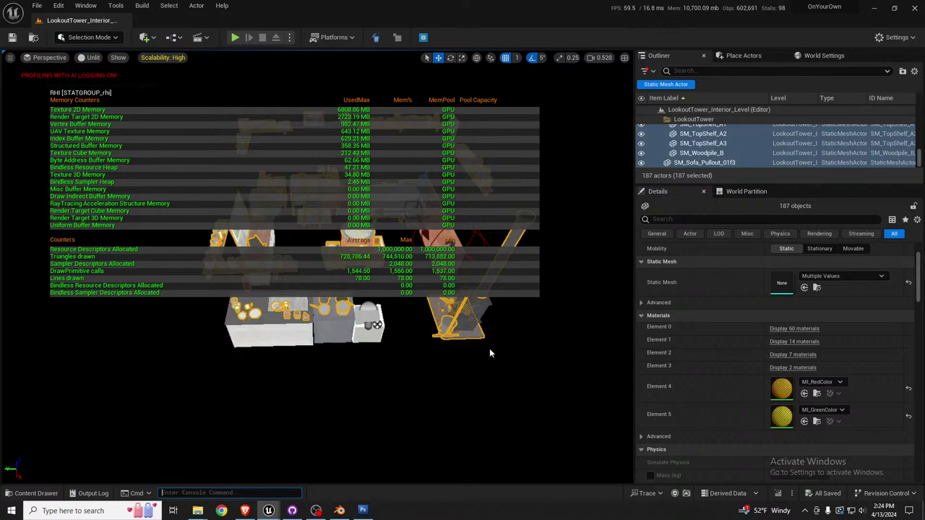
# Clear the actor selection and check the DrawPrimitive calls in the RHI statistics.
pyautogui.rightClick(490, 350)
pyautogui.moveTo(426, 370); pyautogui.dragTo(426, 370, button='right')
pyautogui.click(425, 373)
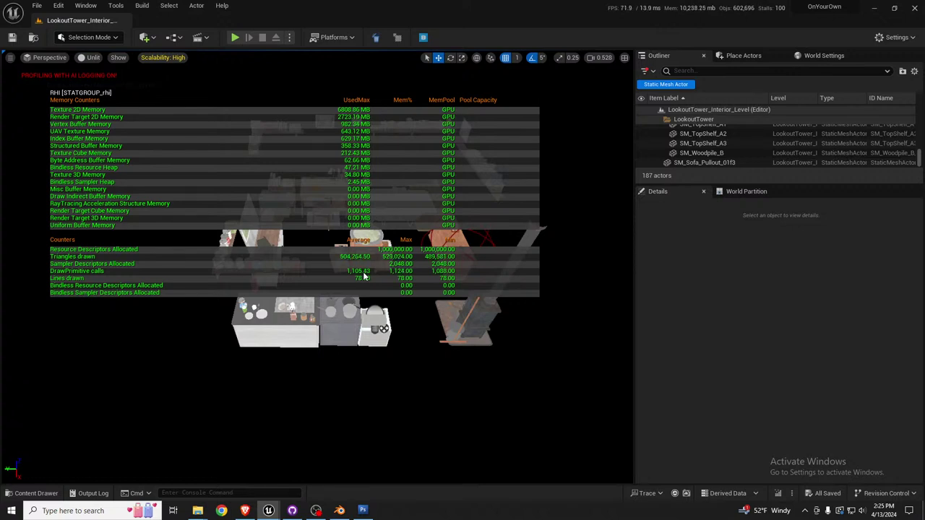
pyautogui.moveTo(415, 347); pyautogui.dragTo(415, 311, button='right')
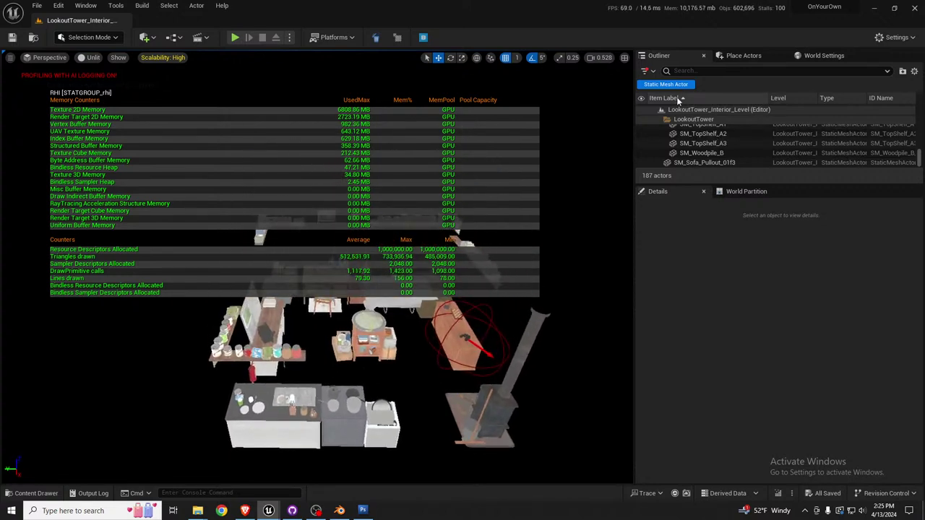
pyautogui.click(705, 153)
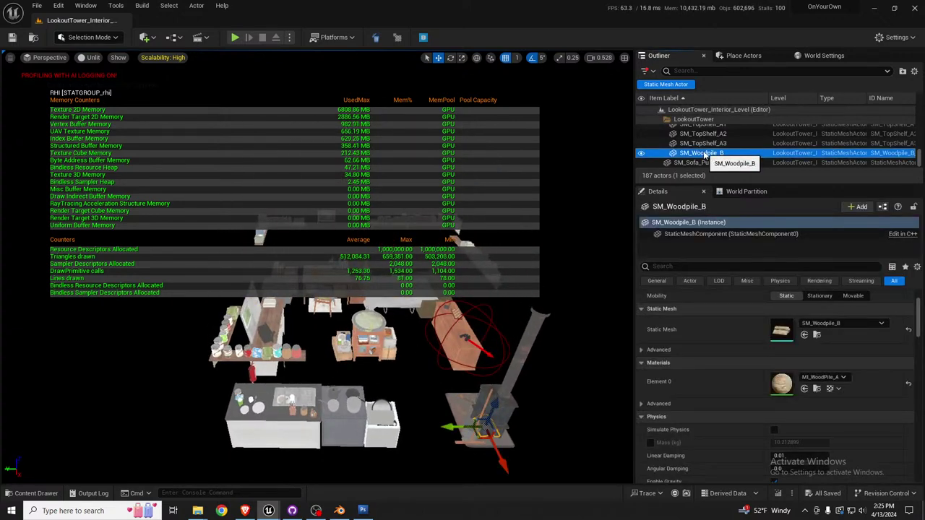
pyautogui.hotkey('ctrl', 'a')
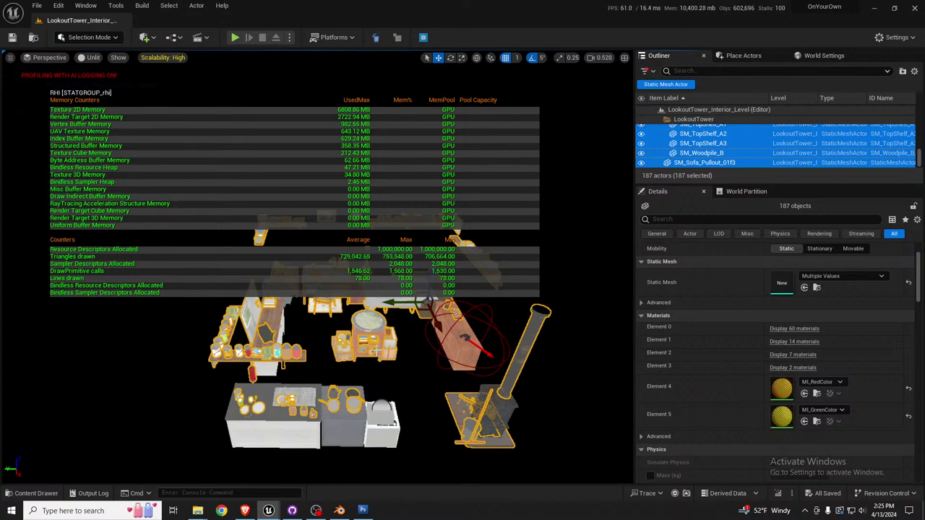
pyautogui.moveTo(373, 354)
pyautogui.mouseDown(button='right')
pyautogui.moveTo(376, 376)
pyautogui.moveTo(389, 359)
pyautogui.mouseUp(button='right')
pyautogui.hotkey('ctrl', 'c')
pyautogui.click(388, 357)
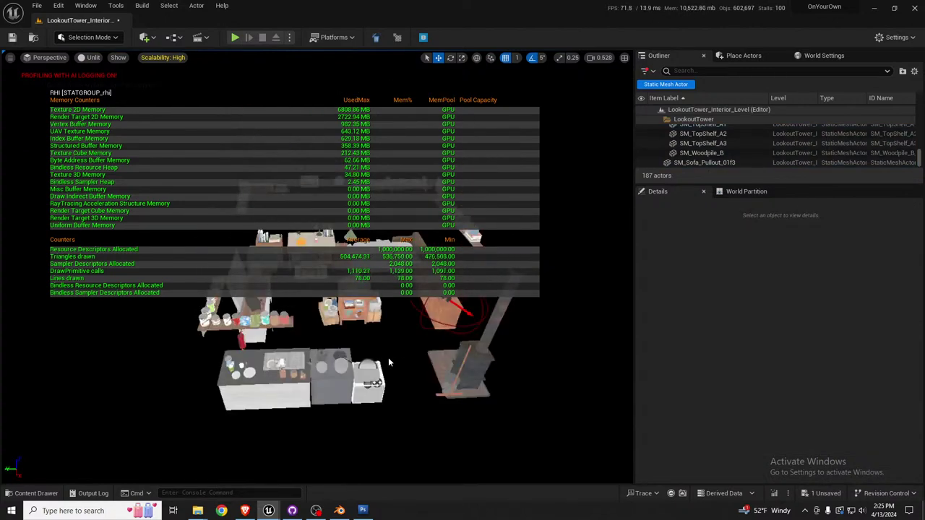
# Select all static mesh actors and create a packed level actor from them with External Actors on and pivot type Center Min Z.
pyautogui.click(704, 146)
pyautogui.hotkey('ctrl', 'a')
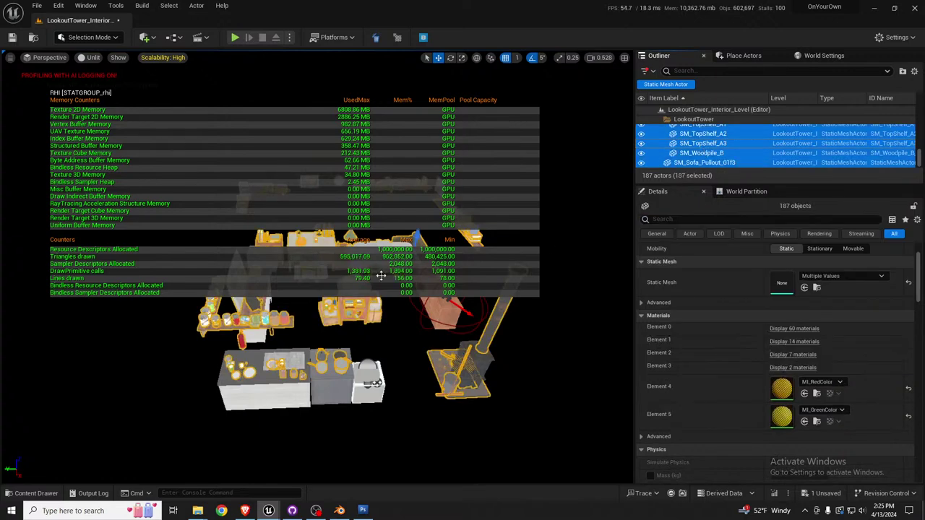
pyautogui.rightClick(338, 299)
pyautogui.moveTo(423, 264)
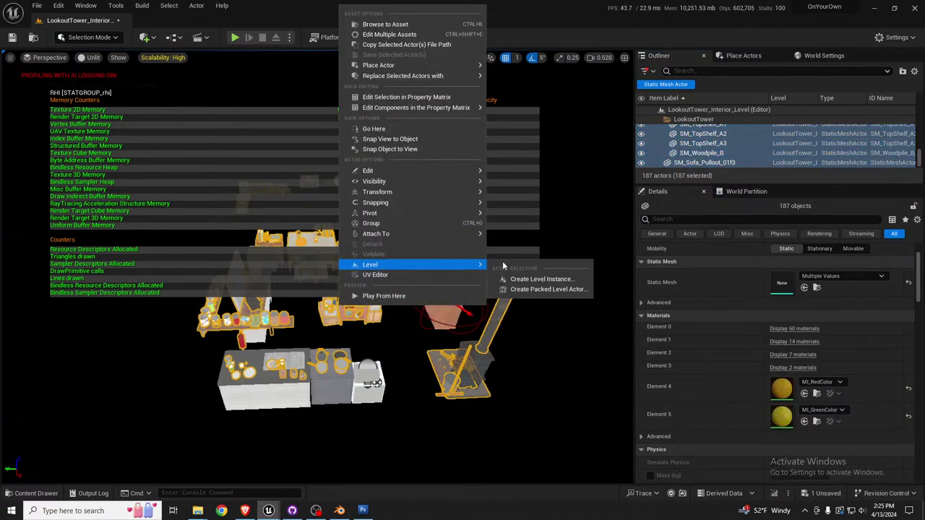
pyautogui.click(532, 292)
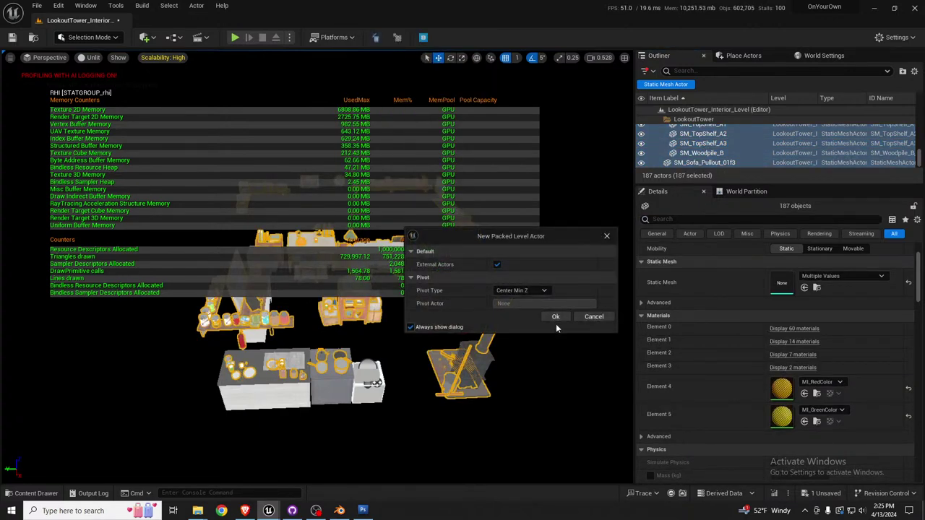
pyautogui.click(555, 319)
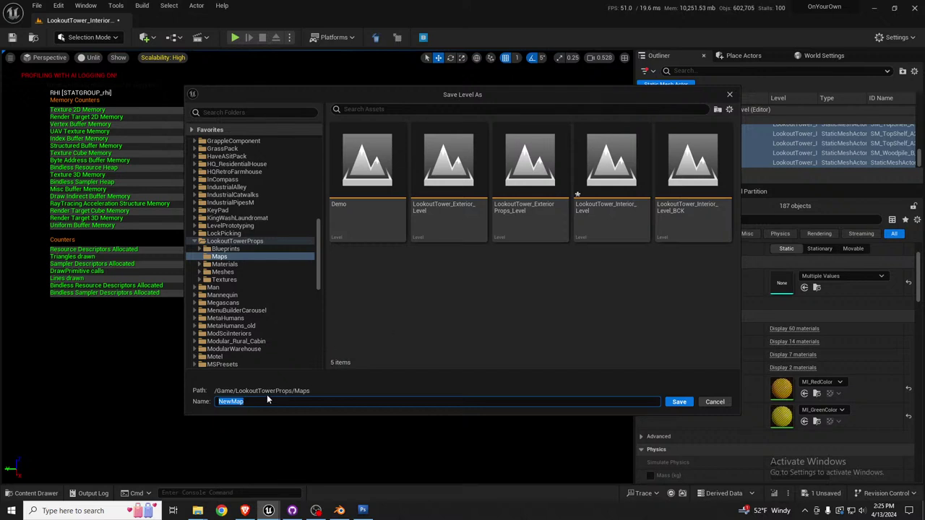
# Save the packed level as LookoutTower_InteriorPacked_Level and its blueprint as BPP_LookoutTower_InteriorPacked_Level in the LookoutTowerProps Maps folder.
pyautogui.click(611, 174)
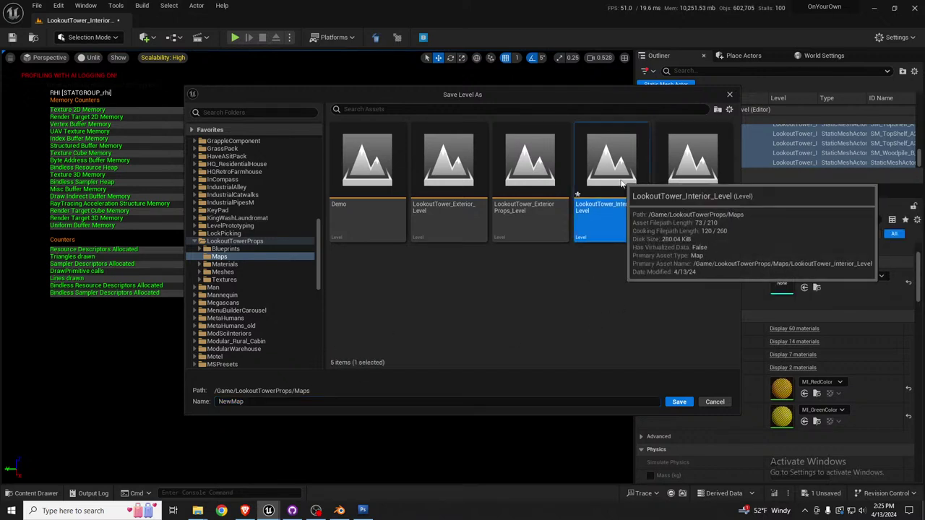
pyautogui.click(279, 399)
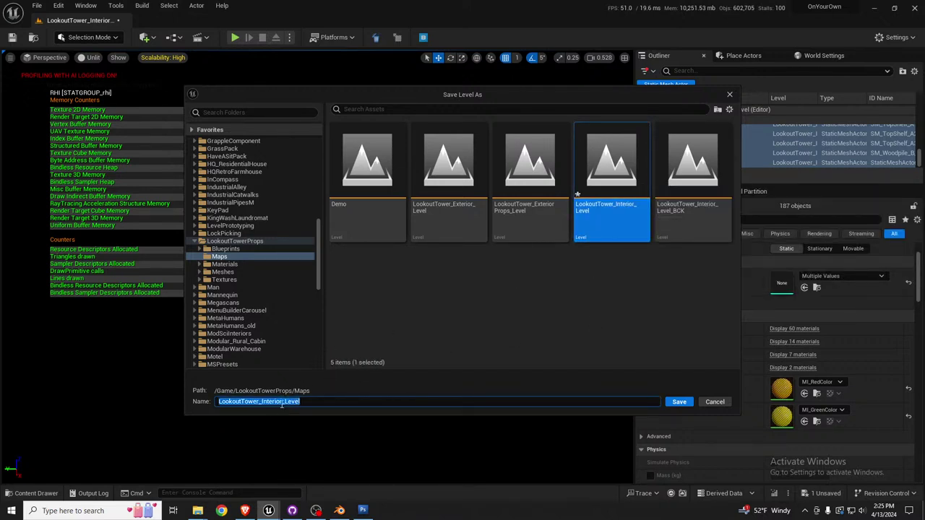
pyautogui.click(281, 403)
pyautogui.write('Packed')
pyautogui.click(680, 402)
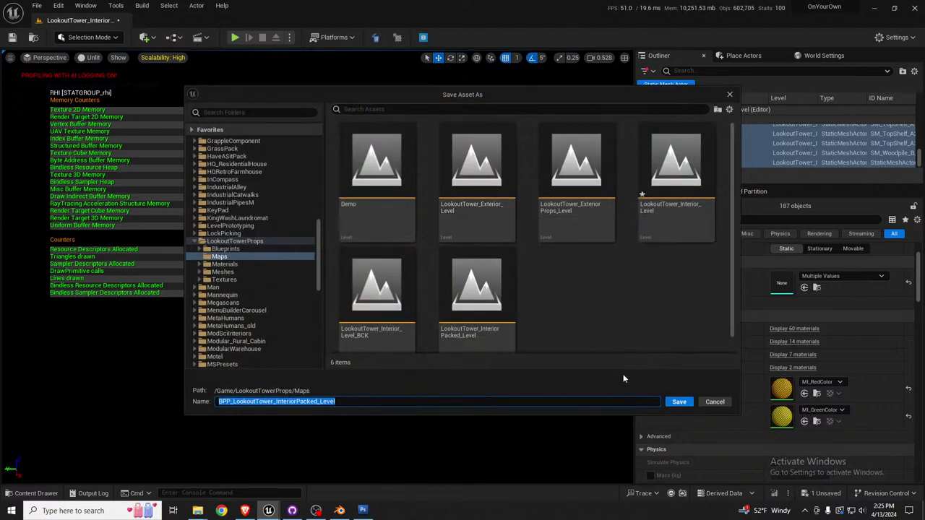
pyautogui.click(680, 402)
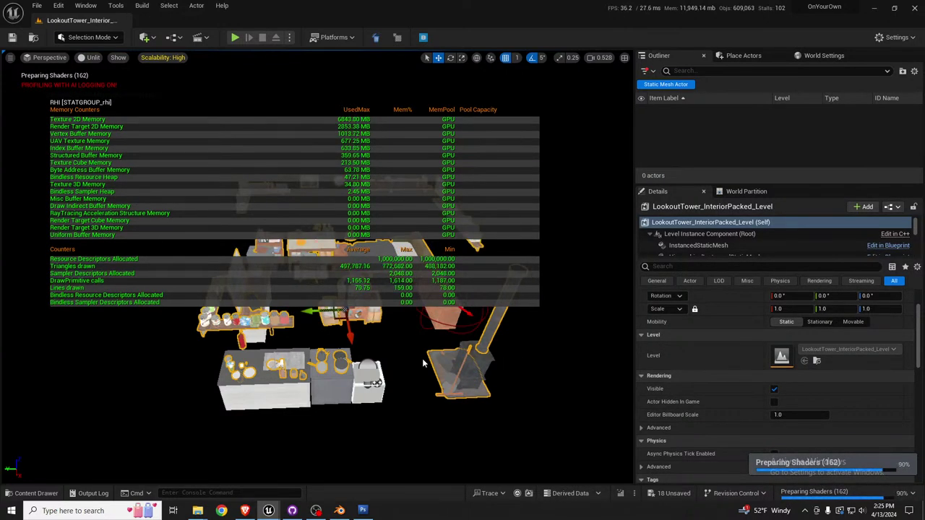
# Remove the Static Mesh Actor filter, clear the actor selection and save the interior level.
pyautogui.click(666, 83)
pyautogui.click(532, 340)
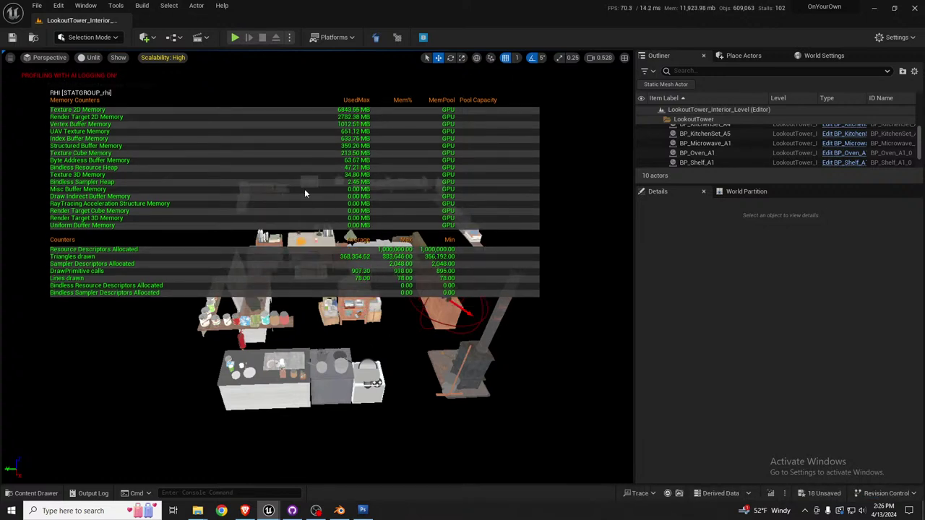
pyautogui.hotkey('ctrl', 's')
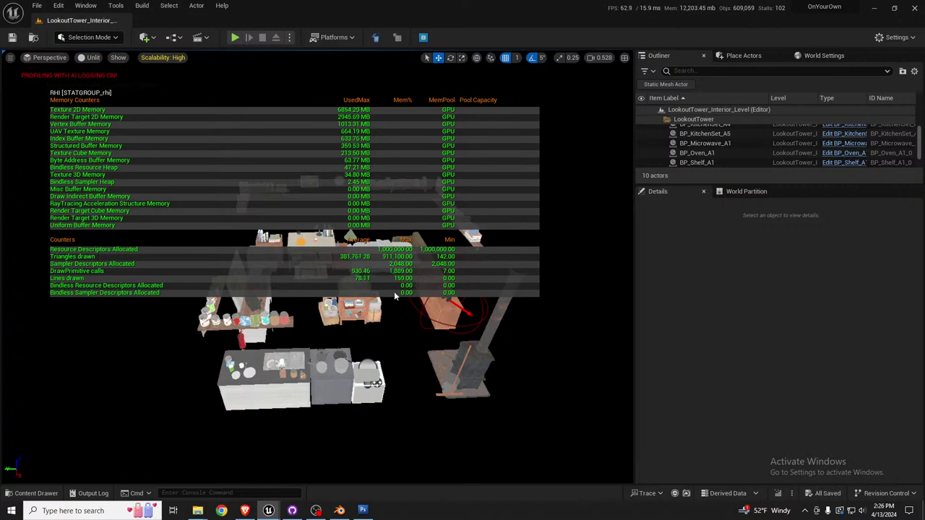
# Open the recent level Main_Level, dismiss the map check notification and switch the viewport to Lit.
pyautogui.click(37, 7)
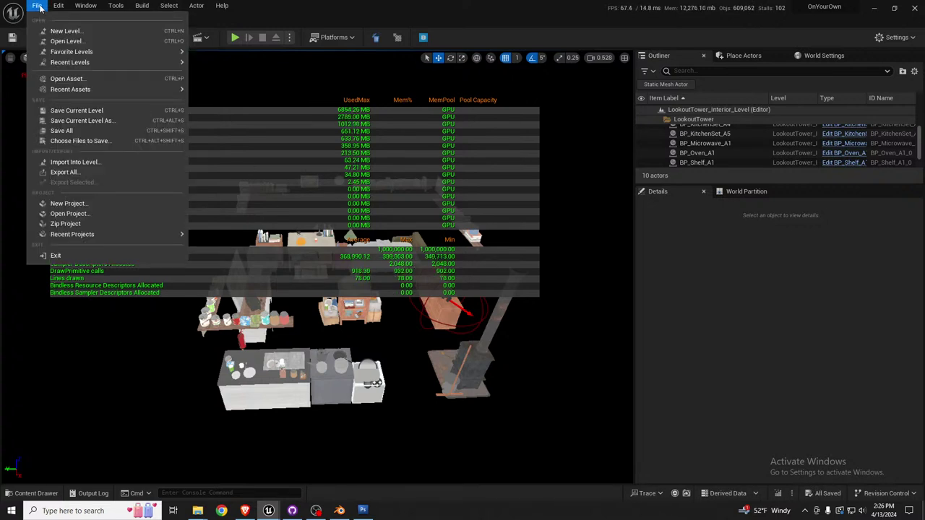
pyautogui.moveTo(58, 6)
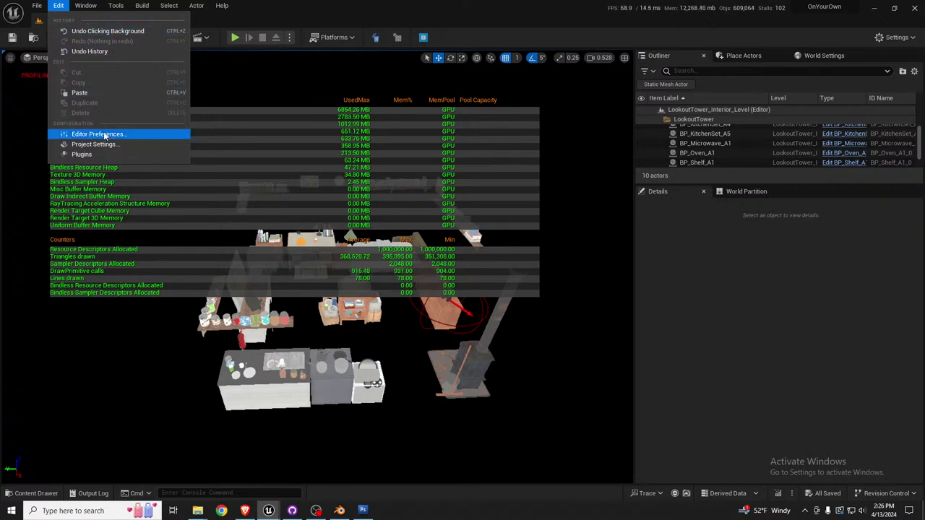
pyautogui.moveTo(108, 62)
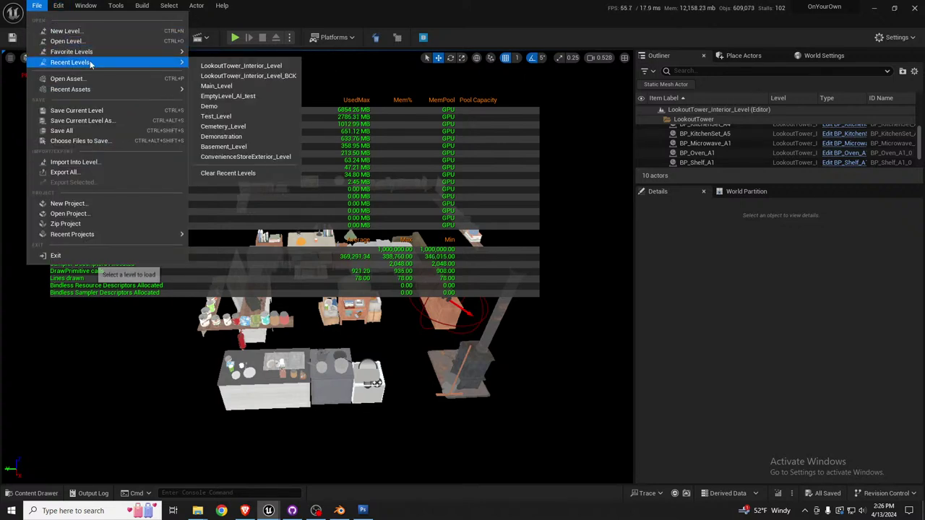
pyautogui.click(248, 88)
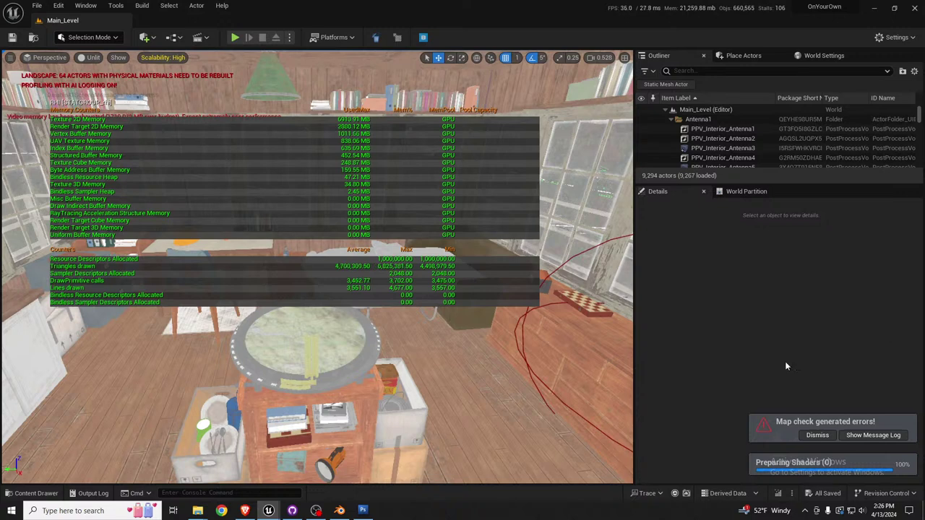
pyautogui.click(818, 435)
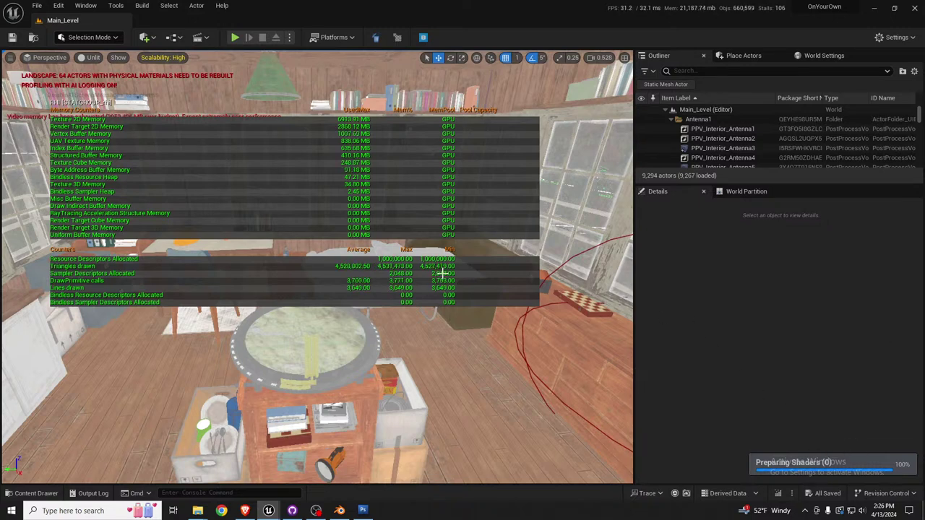
pyautogui.moveTo(486, 339); pyautogui.dragTo(489, 362, button='right')
pyautogui.hotkey('alt', '4')
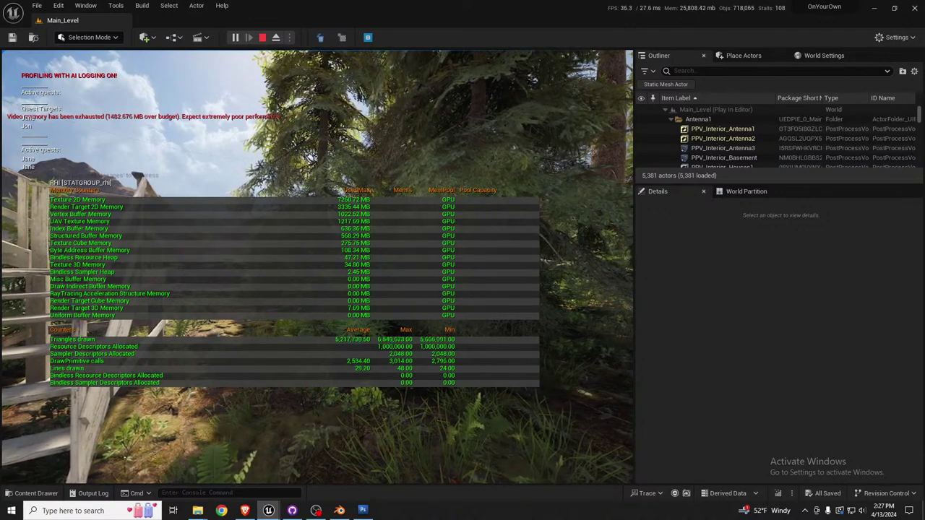
# Hide the RHI statistics overlay in the running game with the console command stat rhi.
pyautogui.press('`')
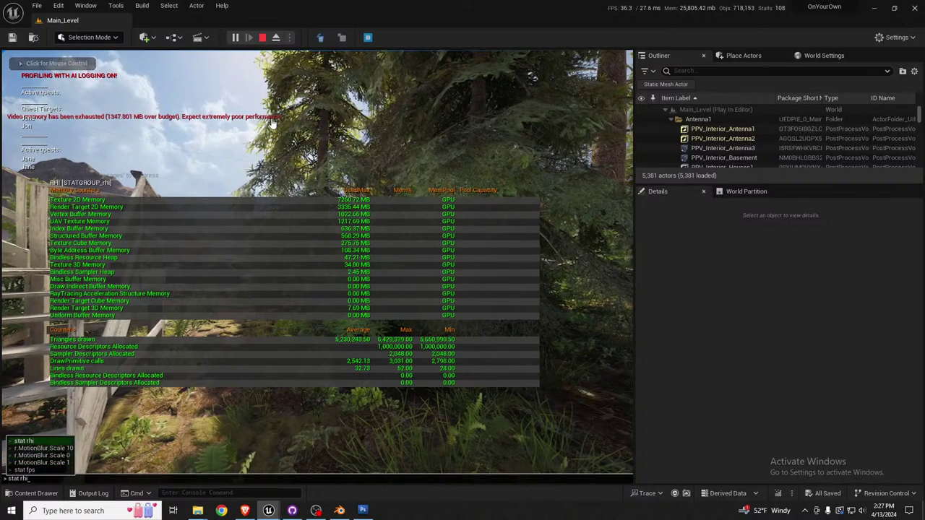
pyautogui.press('Up')
pyautogui.press('Up')
pyautogui.press('Up')
pyautogui.press('Up')
pyautogui.press('Return')
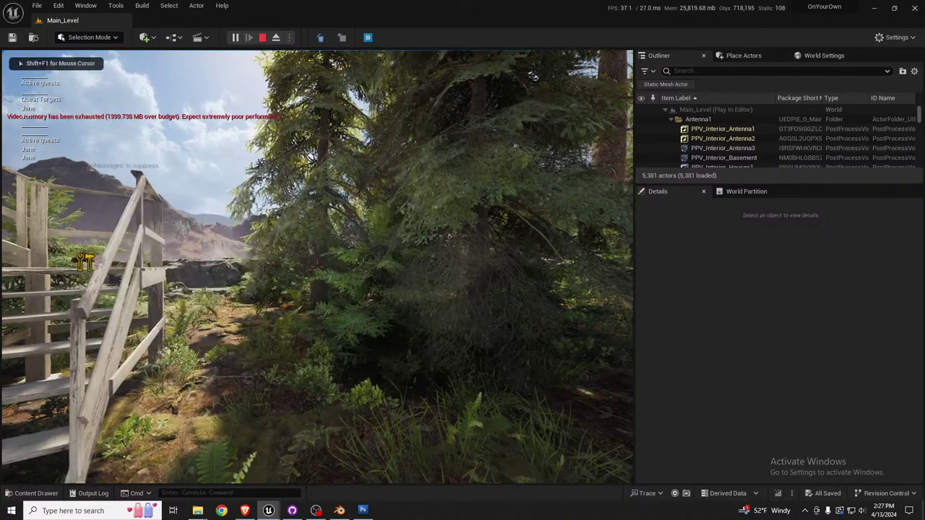
# Walk into the lookout tower in the running game to inspect its interior, and go back out to the stairs.
pyautogui.press('w')
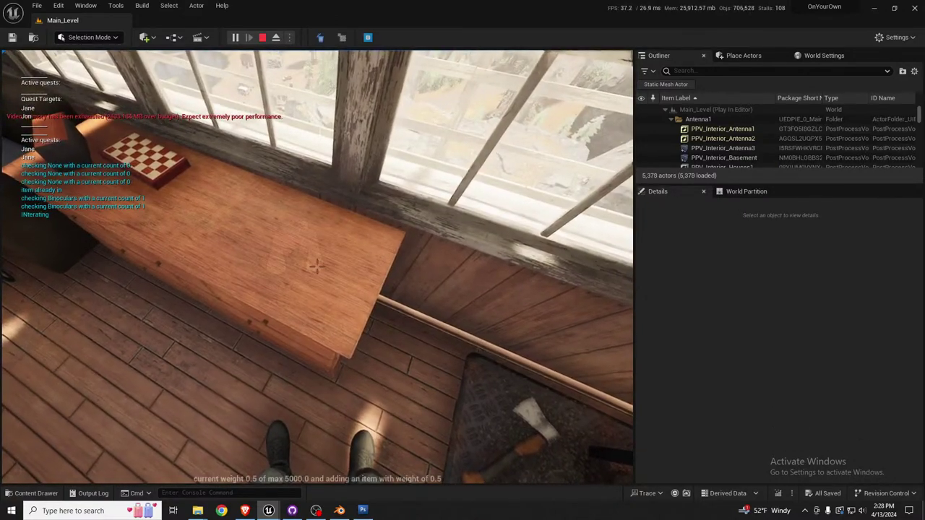
pyautogui.press('s')
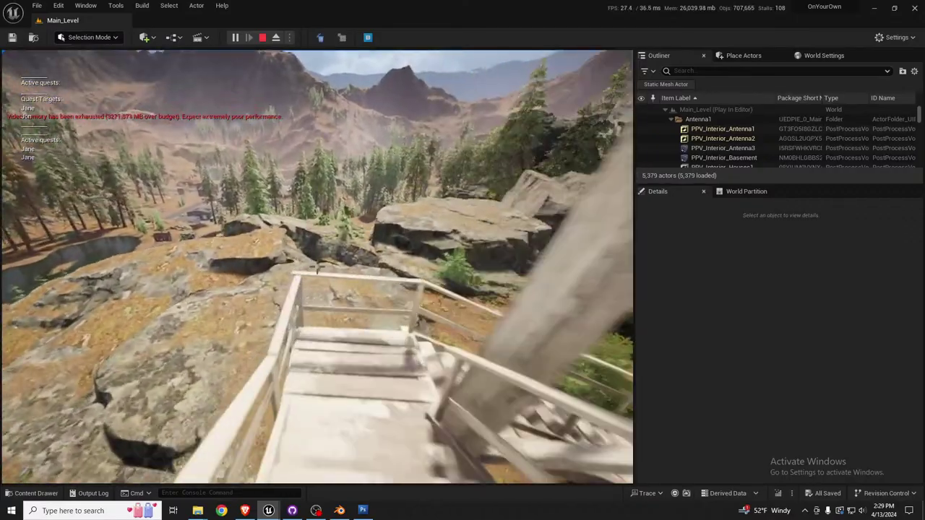
pyautogui.press('w')
pyautogui.press('space')
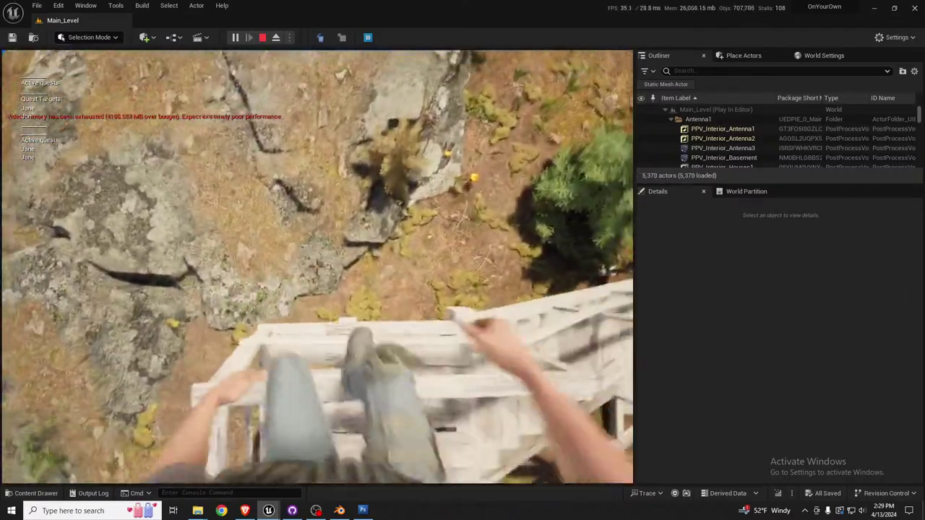
# Cross the rocks below the tower stairs and bring up the handheld quest device.
pyautogui.press('w')
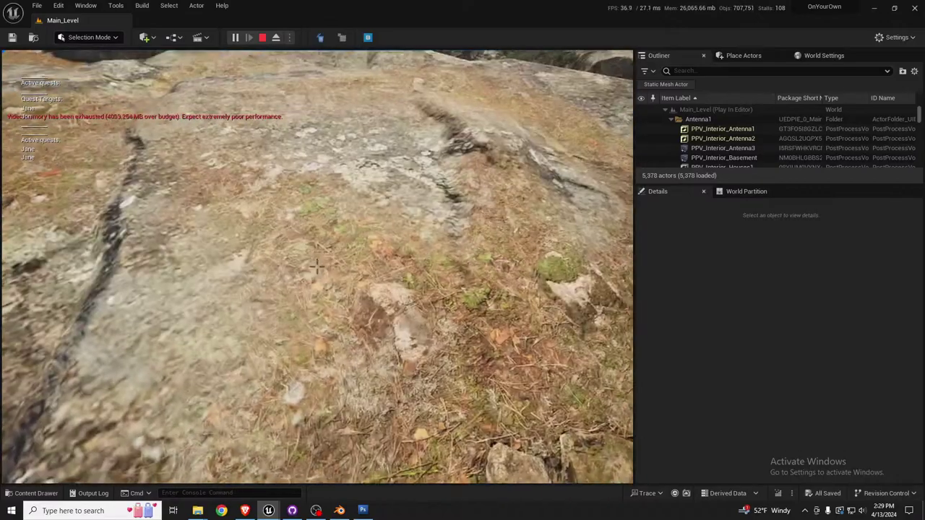
pyautogui.press('w')
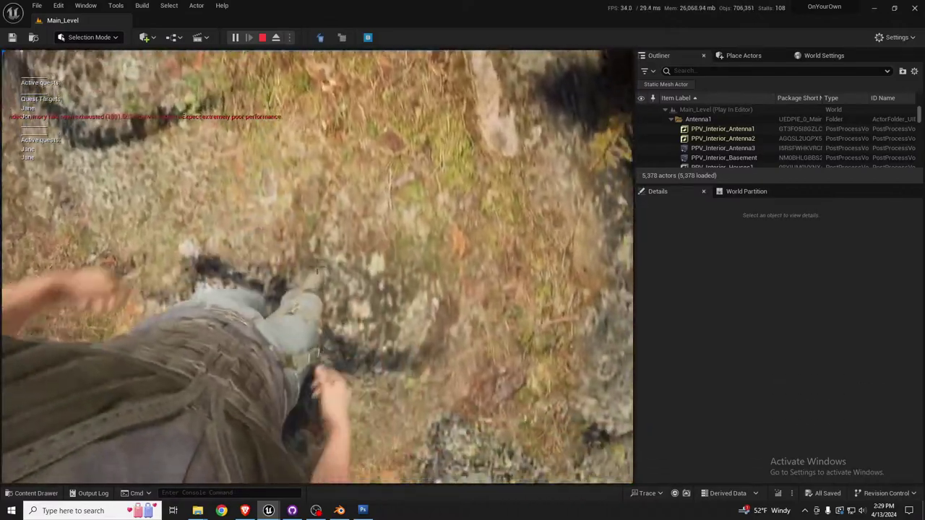
pyautogui.press('w')
pyautogui.press('1')
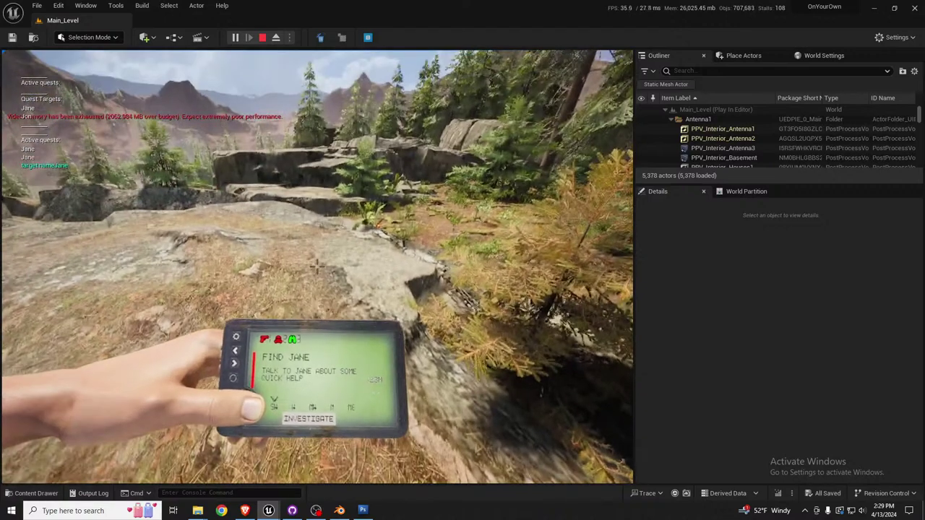
pyautogui.press('w')
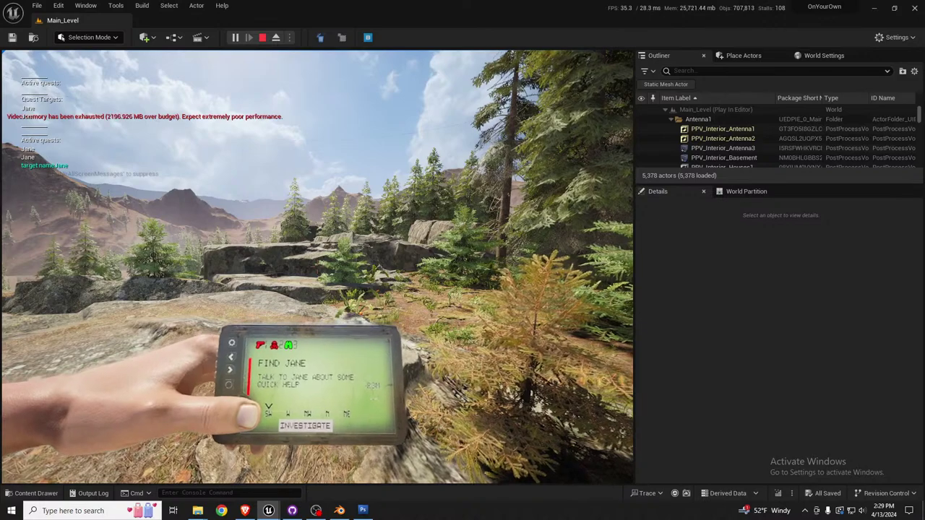
# Switch the running game to fullscreen and run along the rocks to the cliff edge above the camp.
pyautogui.hotkey('shift', 'F1')
pyautogui.press('F11')
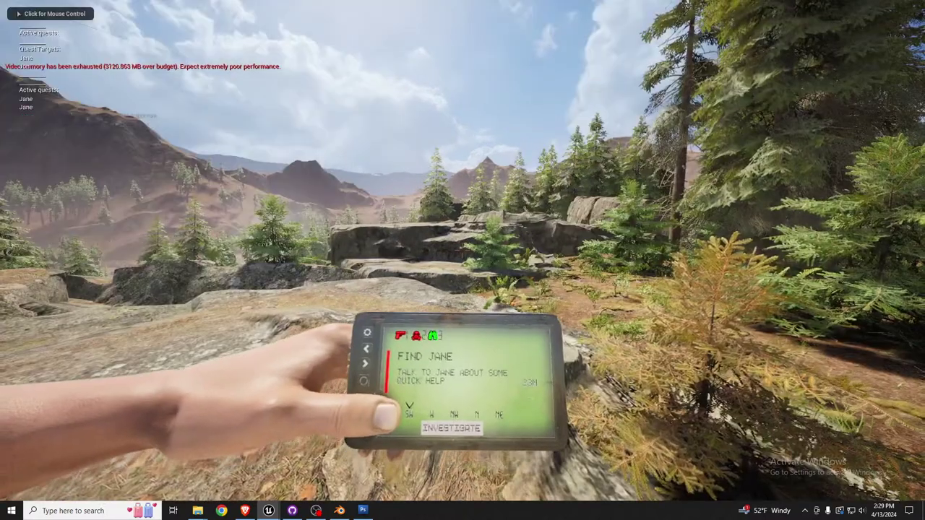
pyautogui.click(631, 333)
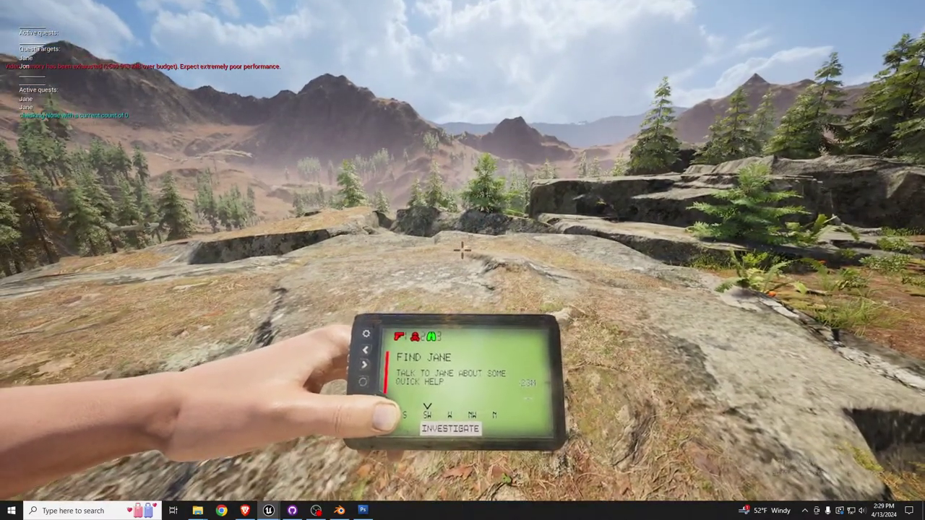
pyautogui.press('w')
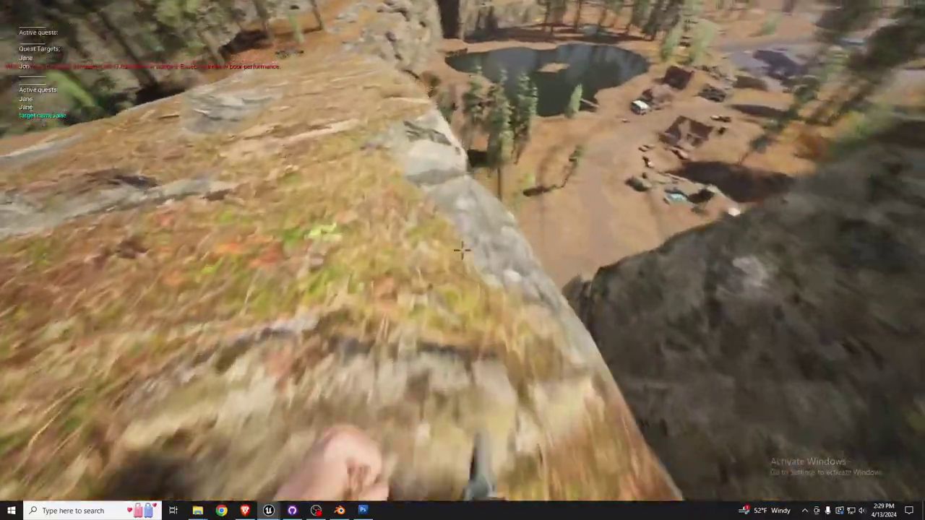
pyautogui.press('w')
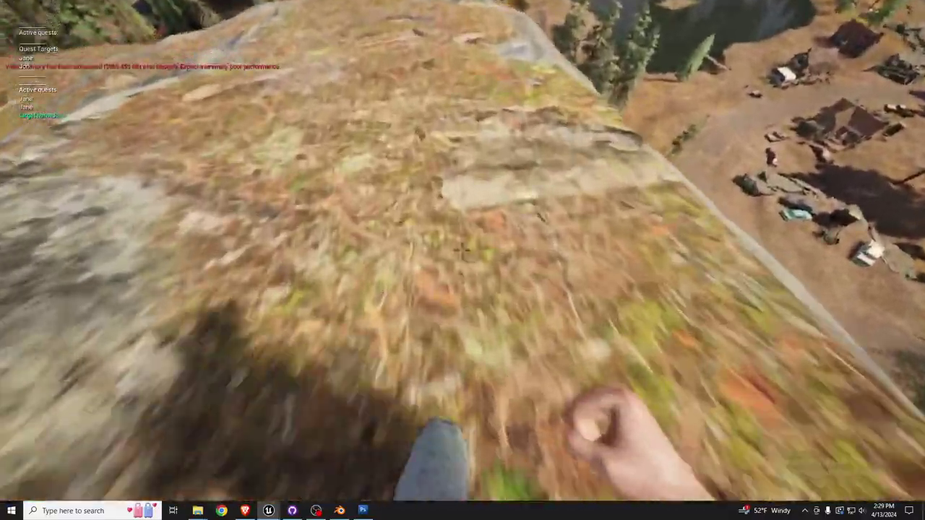
pyautogui.press('w')
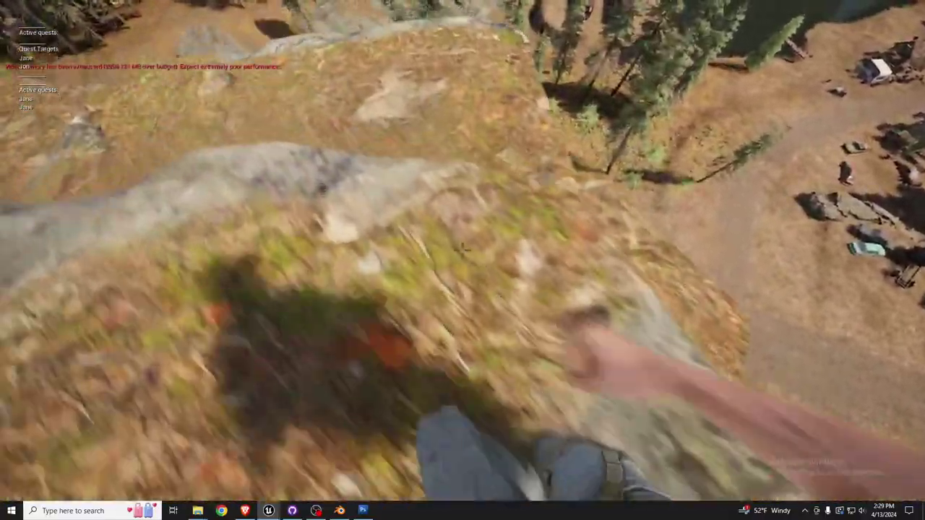
pyautogui.press('w')
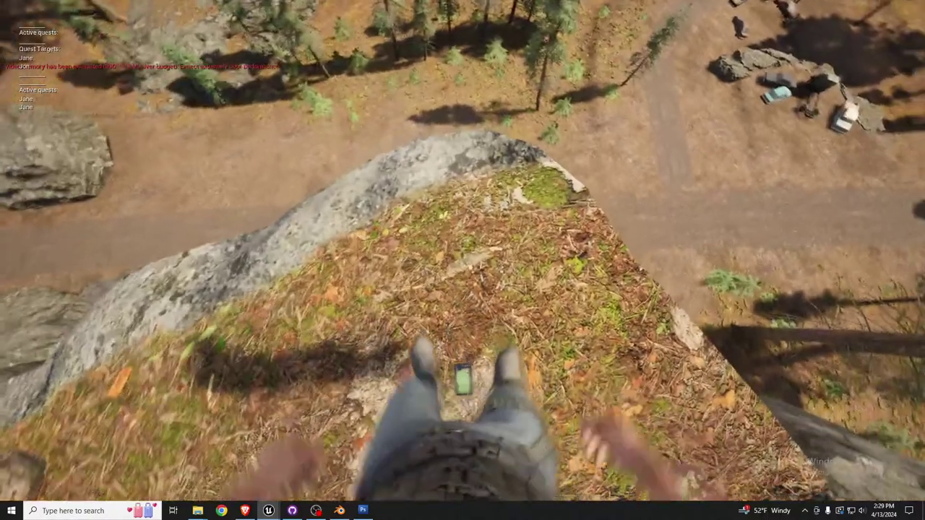
# Run over the cliff edge above the dirt road in the running game.
pyautogui.press('w')
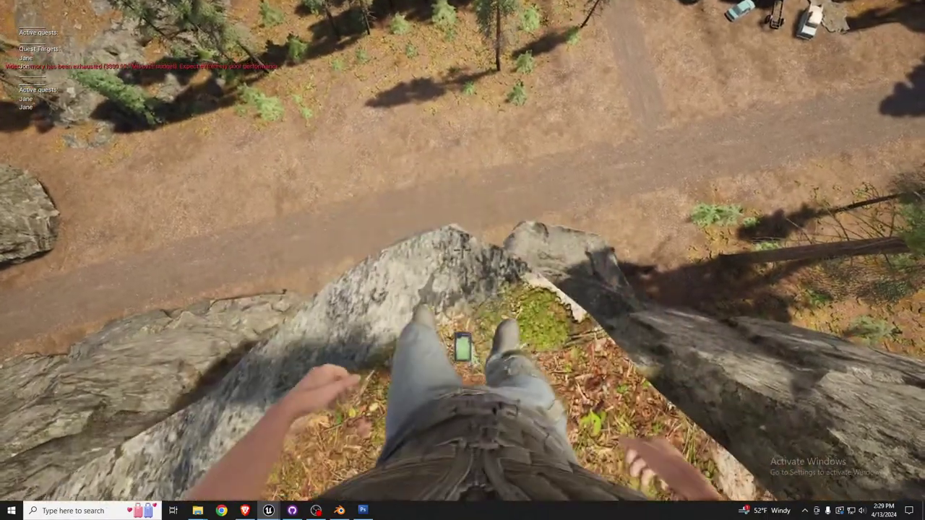
pyautogui.press('w')
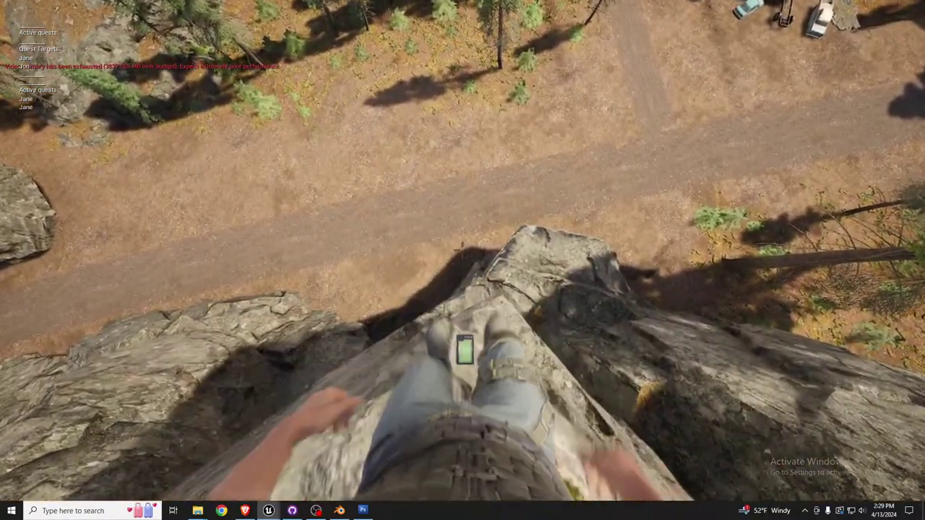
pyautogui.press('w')
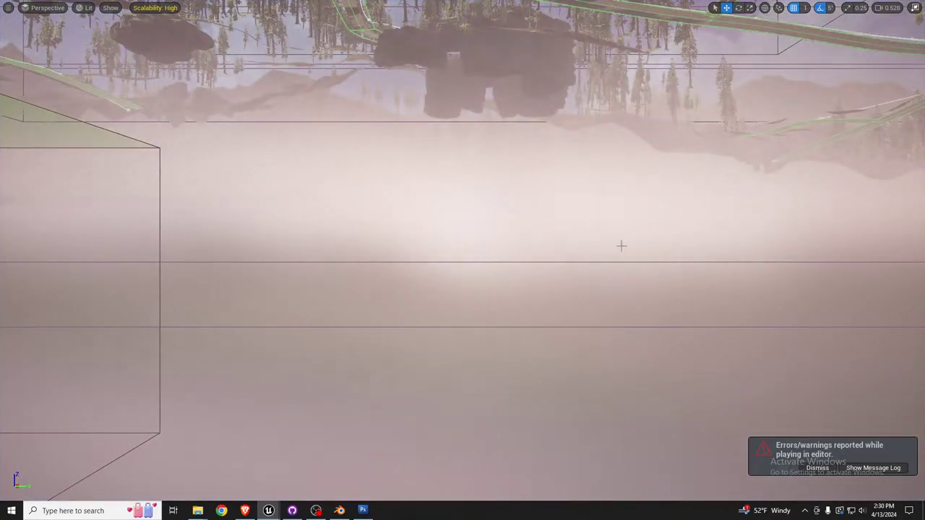
# Fly the editor view from below the terrain to the dirt clearing with the rifle pickup beside the rock wall.
pyautogui.moveTo(621, 245)
pyautogui.mouseDown(button='right')
pyautogui.moveTo(532, 332)
pyautogui.moveTo(542, 188)
pyautogui.moveTo(571, 123)
pyautogui.moveTo(578, 289)
pyautogui.moveTo(701, 278)
pyautogui.moveTo(622, 246)
pyautogui.moveTo(578, 248)
pyautogui.moveTo(560, 285)
pyautogui.moveTo(568, 329)
pyautogui.moveTo(651, 336)
pyautogui.moveTo(622, 245)
pyautogui.mouseUp(button='right')
pyautogui.scroll(5, 621, 246)
pyautogui.press('w')
pyautogui.scroll(5, 532, 333)
pyautogui.press('s')
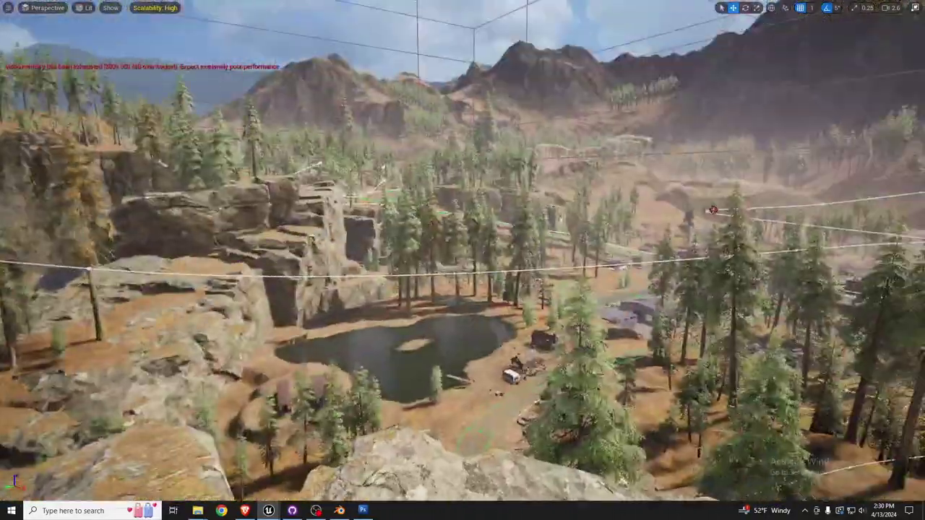
pyautogui.moveTo(463, 260); pyautogui.dragTo(463, 260, button='right')
pyautogui.moveTo(622, 246); pyautogui.dragTo(621, 246, button='right')
pyautogui.moveTo(427, 300); pyautogui.dragTo(467, 302, button='right')
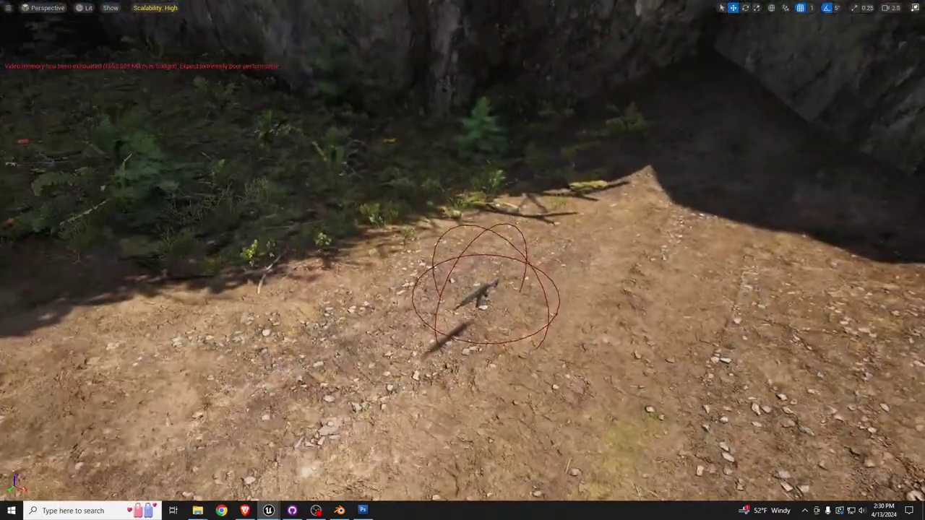
# Try pasting the copied actor onto the dirt ground beside the rifle pickup, and undo the paste.
pyautogui.rightClick(357, 283)
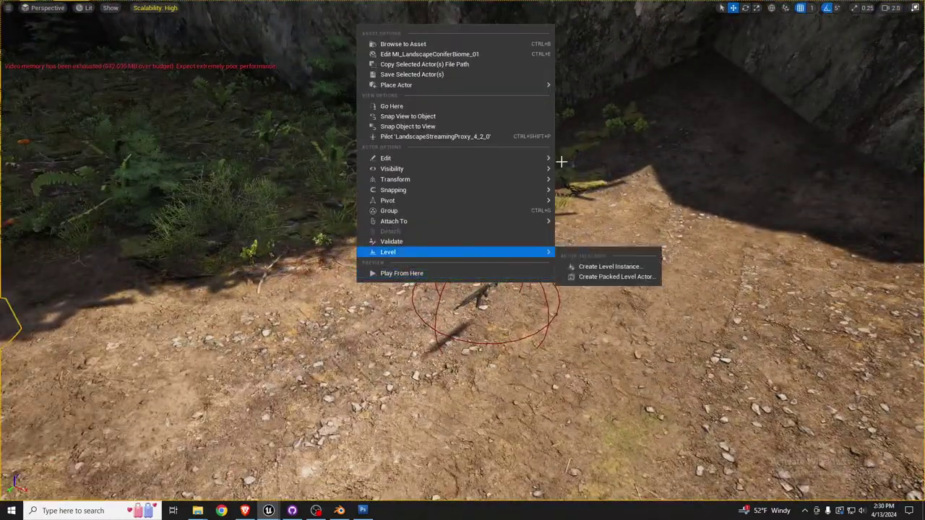
pyautogui.moveTo(421, 201)
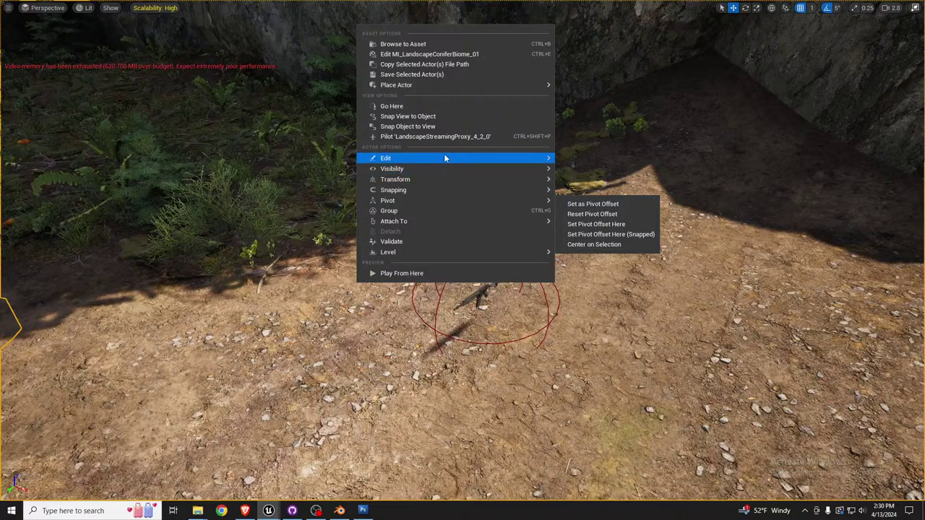
pyautogui.moveTo(443, 158)
pyautogui.click(594, 192)
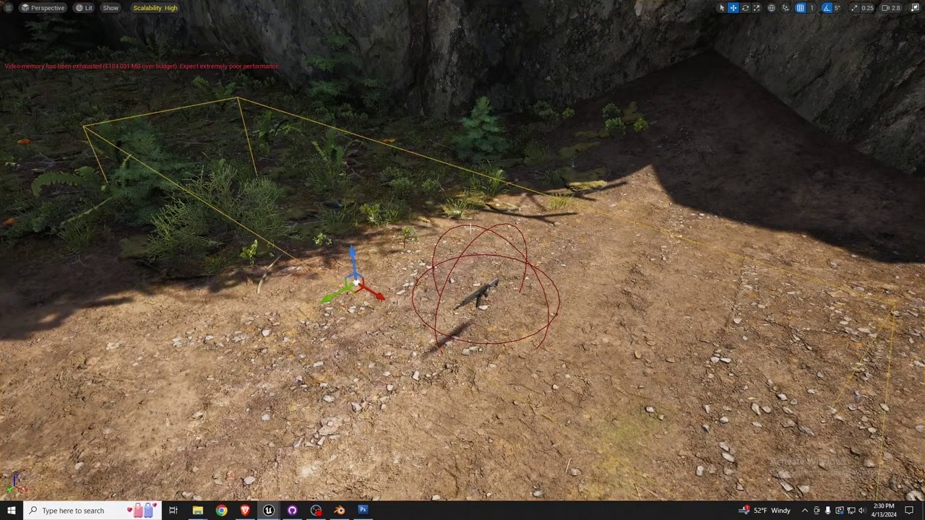
pyautogui.moveTo(468, 228); pyautogui.dragTo(468, 228, button='right')
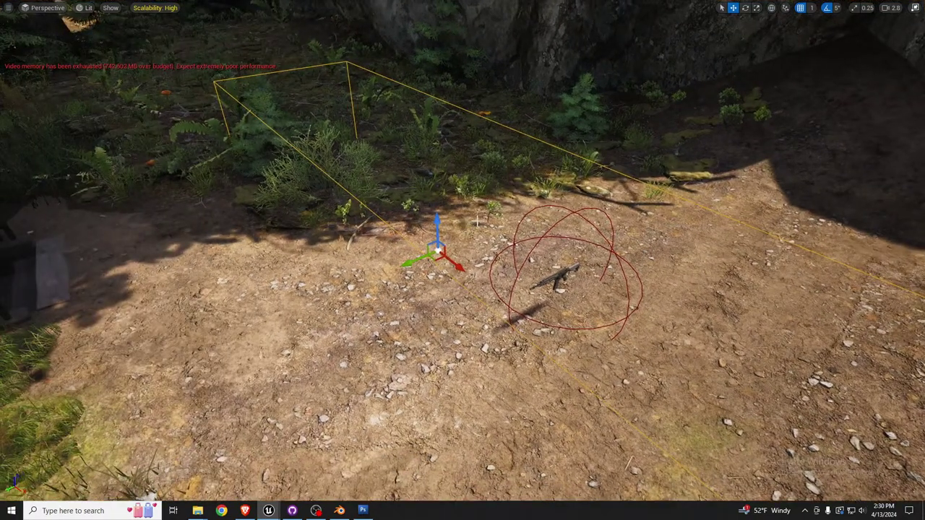
pyautogui.hotkey('ctrl', 'z')
# Restore the full editor layout, search the level's actors for "player start" and select PlayerStart_Forest3.
pyautogui.press('F11')
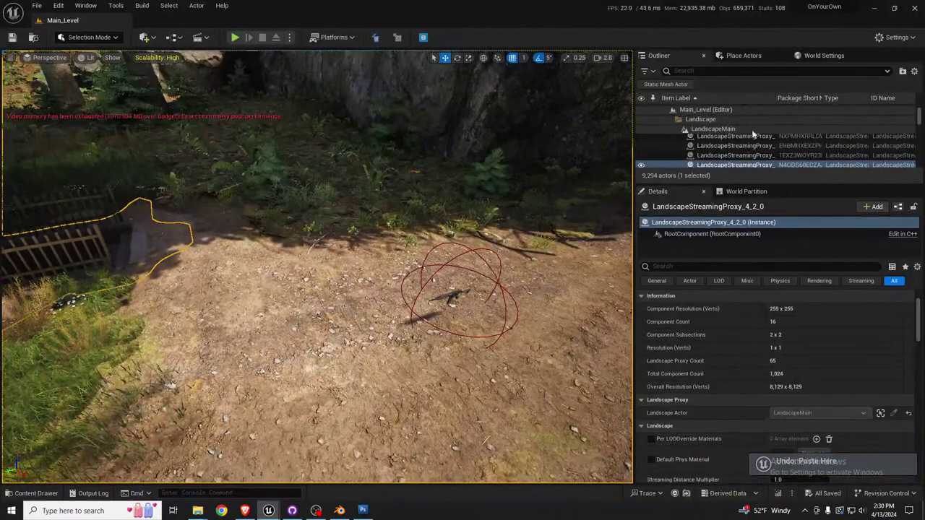
pyautogui.click(725, 70)
pyautogui.write('pl')
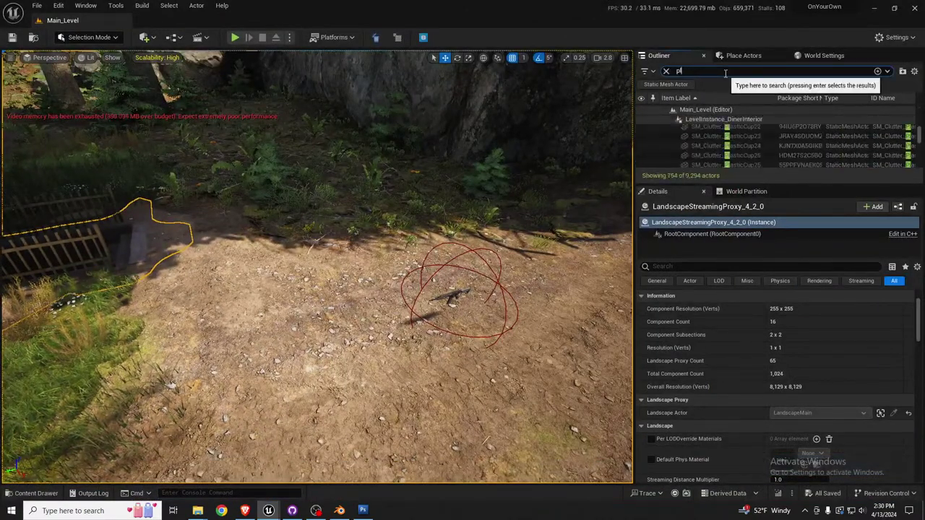
pyautogui.write('ayer start')
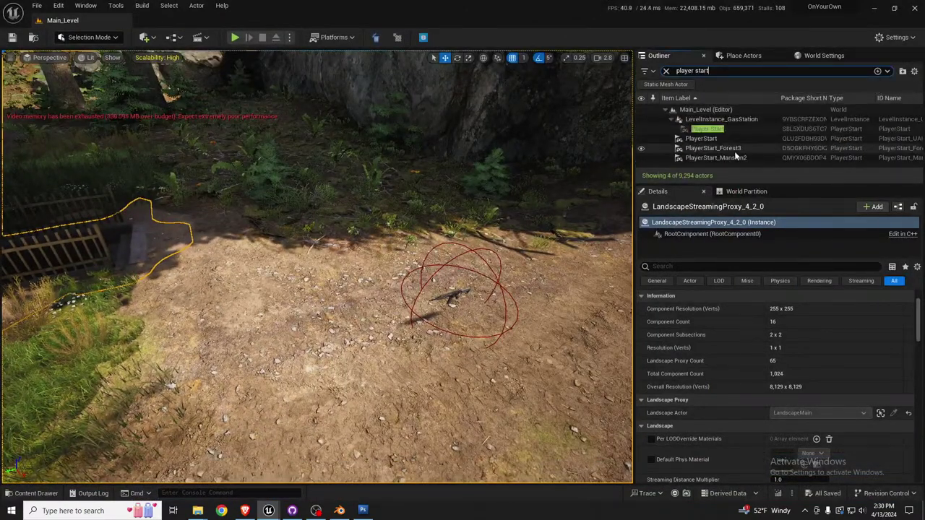
pyautogui.click(729, 149)
# Filter PlayerStart_Forest3's details by "tag" to check its tags.
pyautogui.scroll(-10, 757, 361)
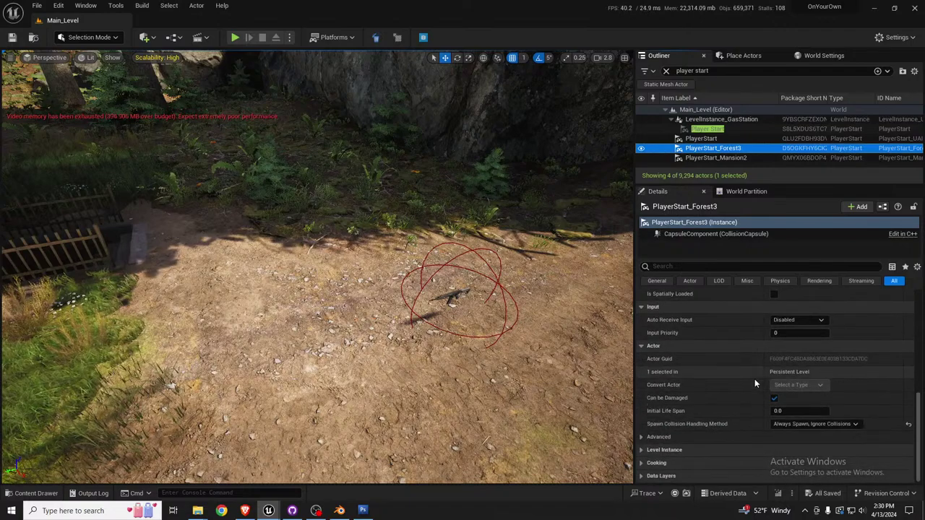
pyautogui.click(691, 267)
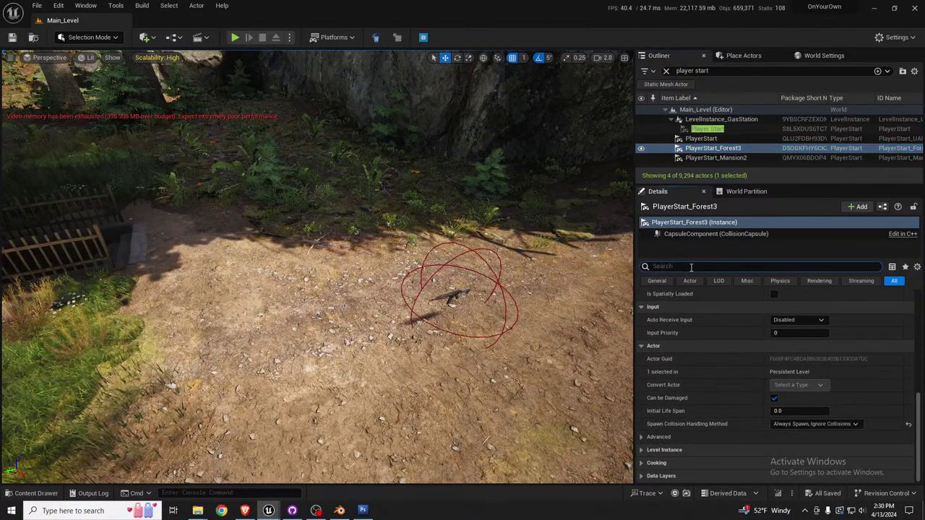
pyautogui.write('tag')
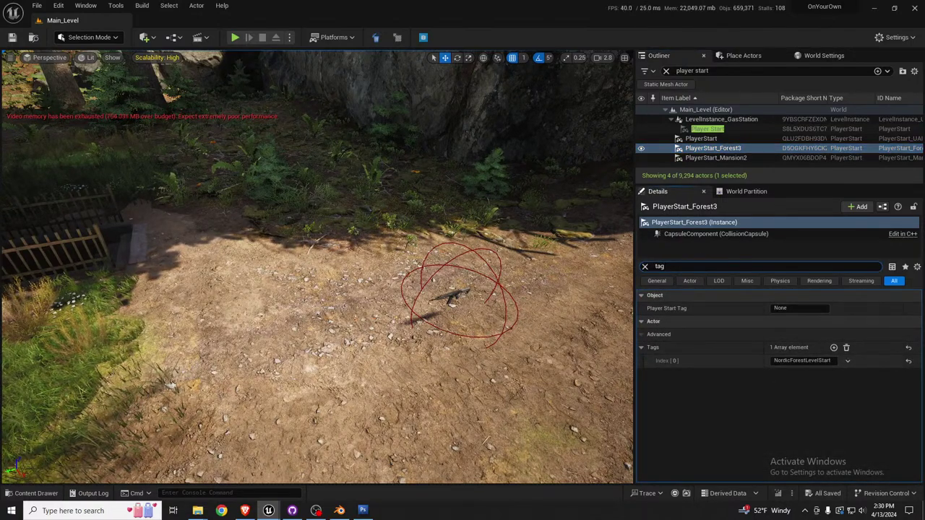
# Cut PlayerStart_Forest3 and paste it onto the dirt clearing between the fenced cellar stairs and the rifle pickup.
pyautogui.moveTo(448, 289); pyautogui.dragTo(181, 228, button='right')
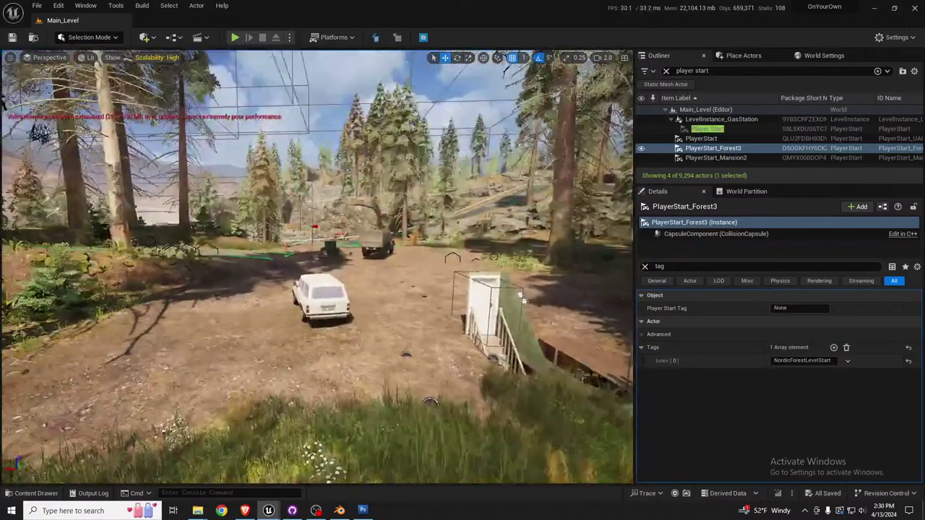
pyautogui.moveTo(316, 267); pyautogui.dragTo(317, 267, button='right')
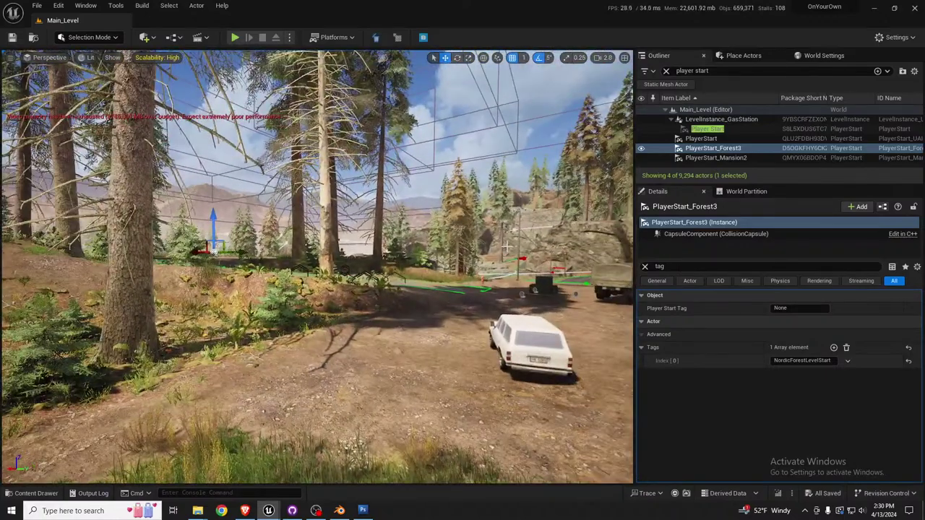
pyautogui.press('Delete')
pyautogui.moveTo(406, 235); pyautogui.dragTo(406, 235, button='right')
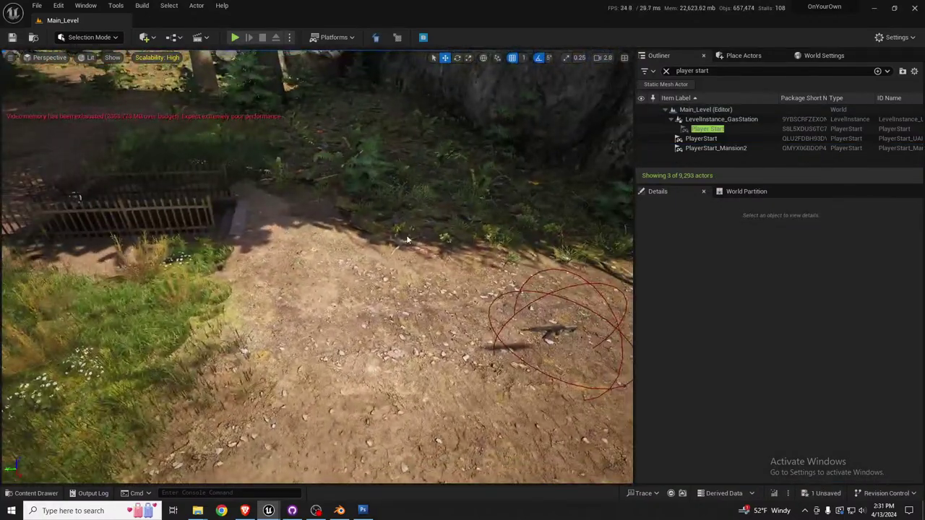
pyautogui.rightClick(406, 235)
pyautogui.moveTo(466, 369)
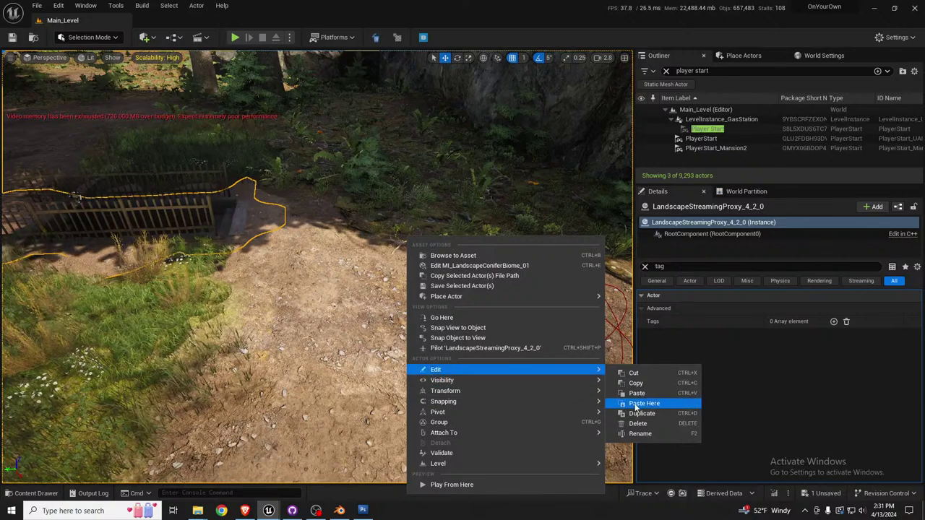
pyautogui.click(636, 404)
# Raise PlayerStart_Forest3 above the ground and save the level.
pyautogui.moveTo(411, 206); pyautogui.dragTo(426, 157)
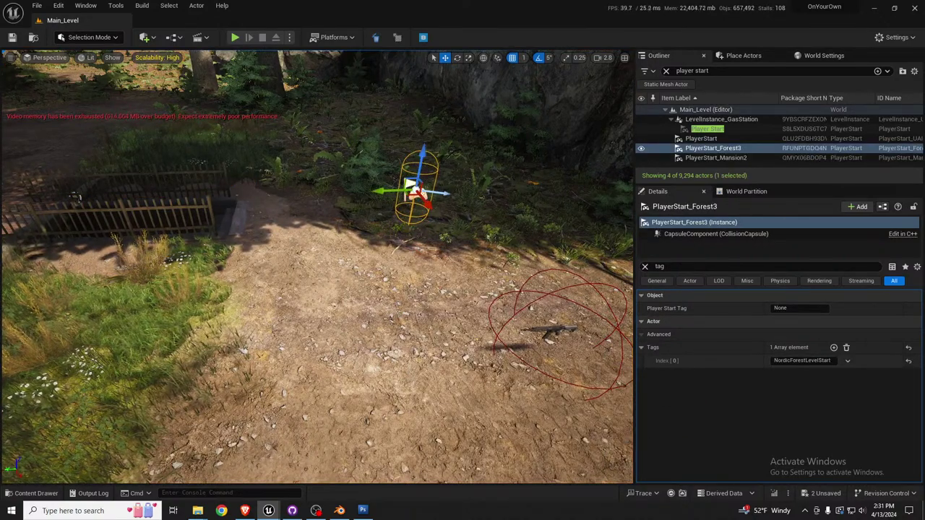
pyautogui.moveTo(227, 186); pyautogui.dragTo(167, 156, button='right')
pyautogui.hotkey('ctrl', 's')
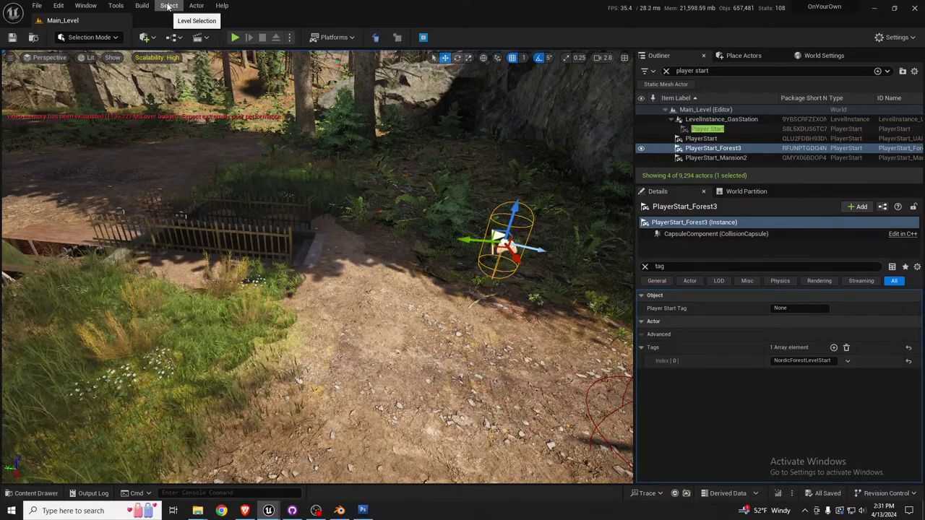
# Use the World Partition tools to load the red house above the fenced cellar stairs into the editor.
pyautogui.click(86, 6)
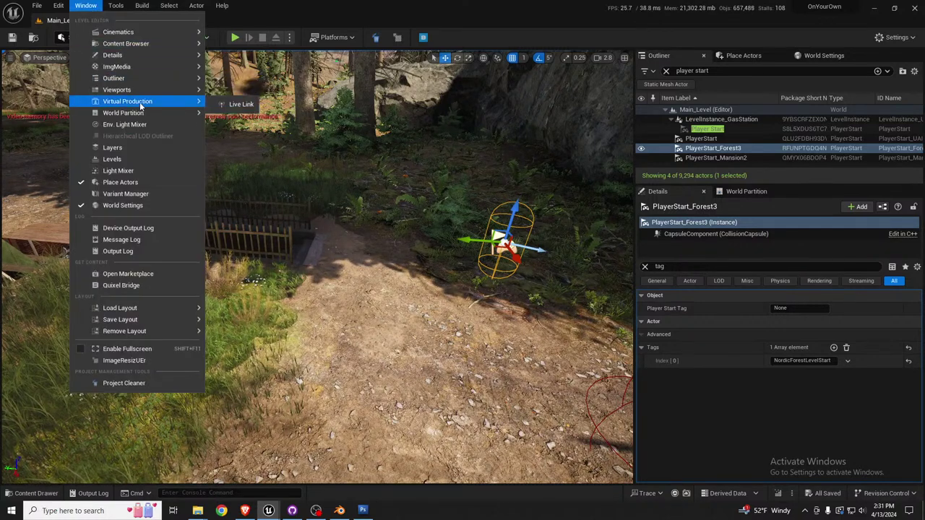
pyautogui.moveTo(140, 113)
pyautogui.click(270, 129)
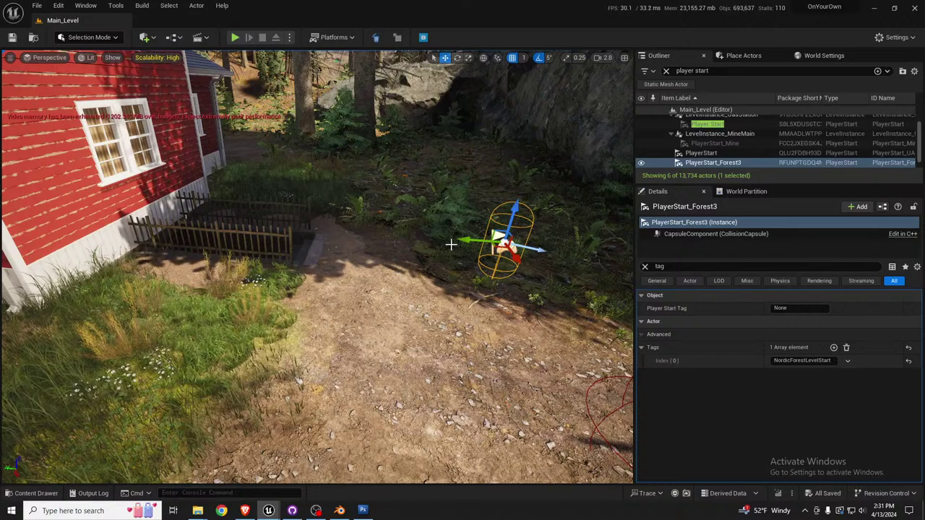
pyautogui.moveTo(436, 239)
pyautogui.mouseDown(button='right')
pyautogui.moveTo(414, 240)
pyautogui.moveTo(437, 239)
pyautogui.mouseUp(button='right')
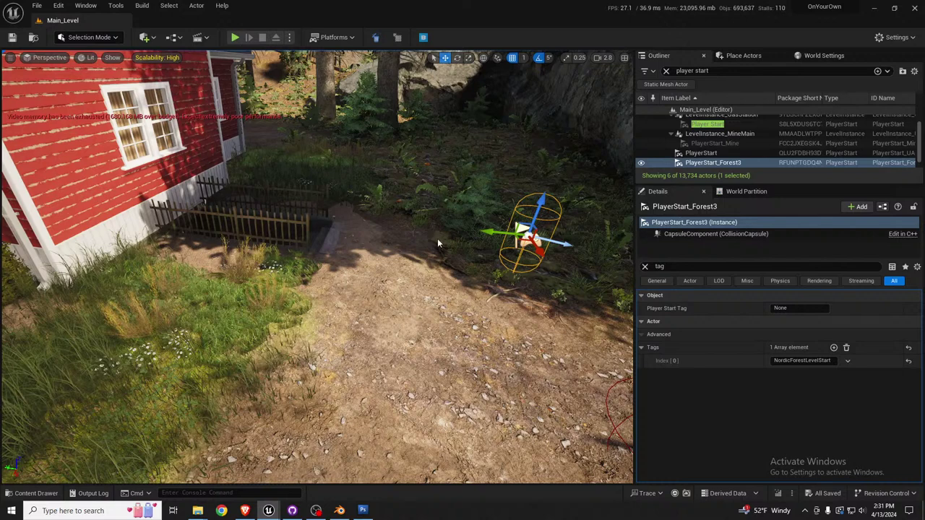
# Playtest Main_Level, walk to the fenced cellar stairs to check whether the red house loads, and stop the game.
pyautogui.hotkey('alt', 'p')
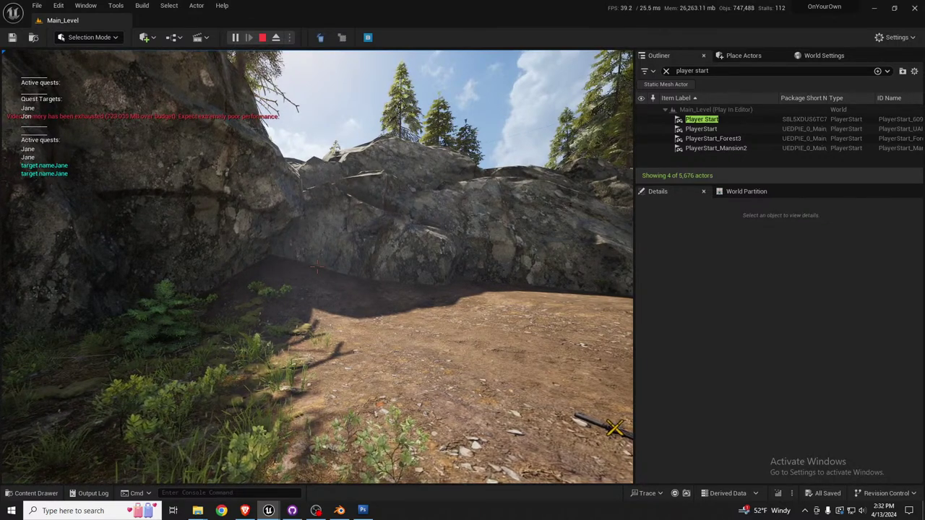
pyautogui.press('w')
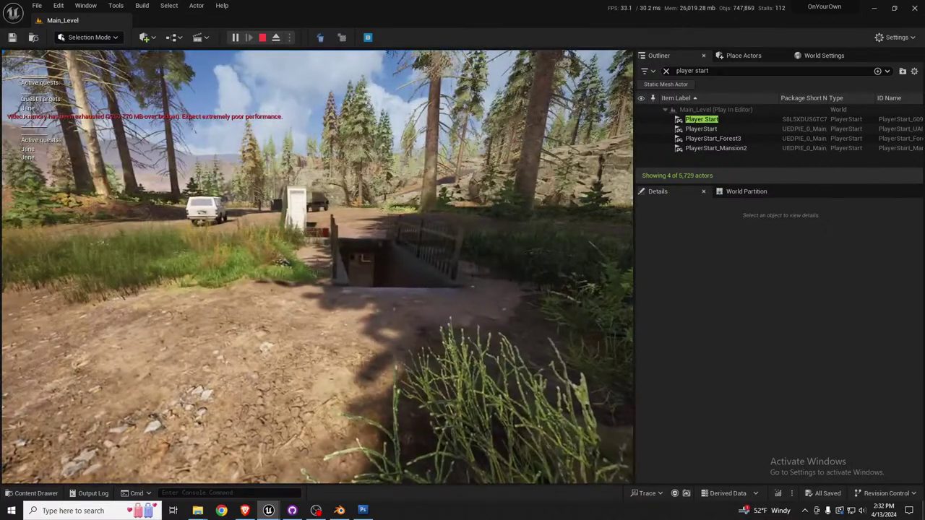
pyautogui.press('w')
pyautogui.press('w')
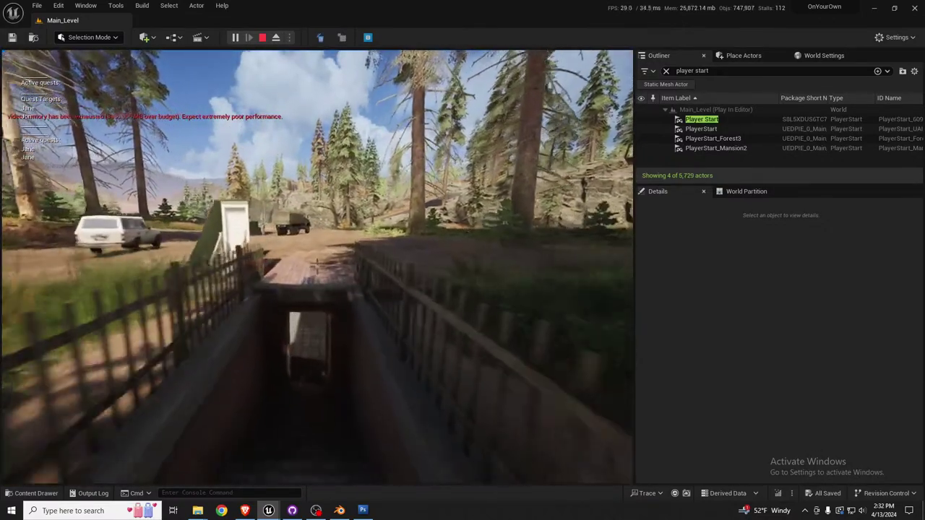
pyautogui.press('s')
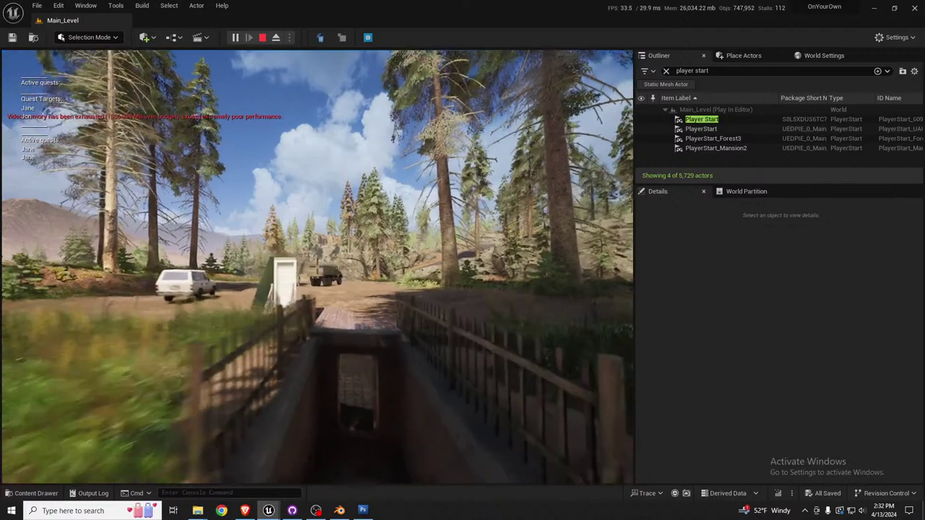
pyautogui.press('a')
pyautogui.hotkey('shift', 'F1')
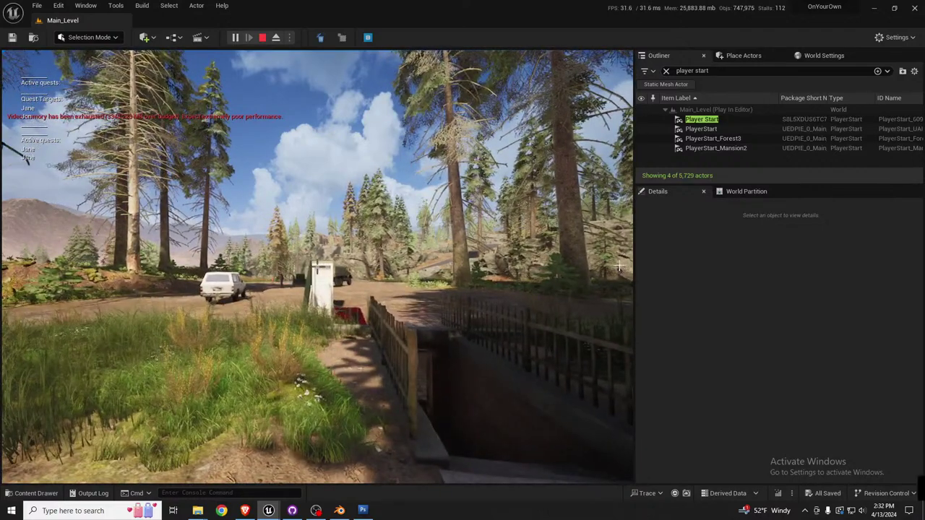
pyautogui.press('Escape')
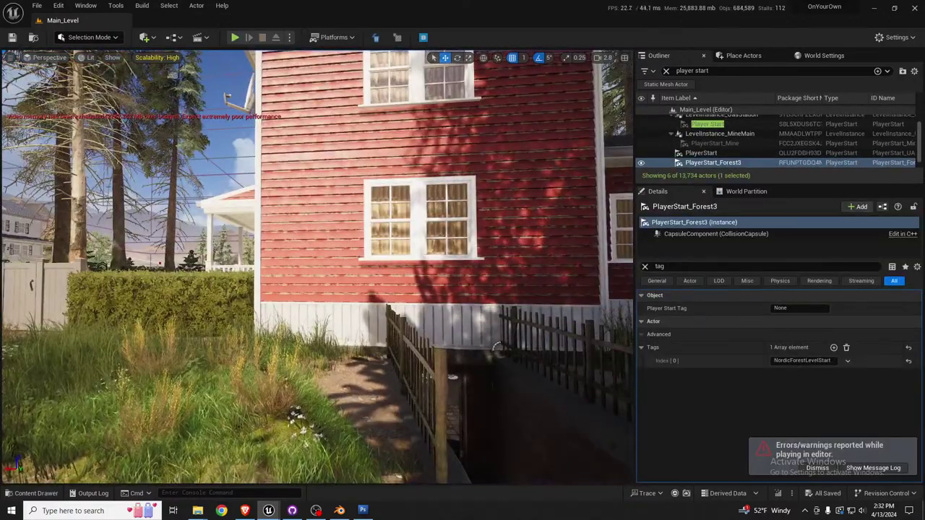
# Playtest Main_Level, pick up the rifle, walk past the cellar stairs to the white car to check the house, and stop the game.
pyautogui.moveTo(414, 283); pyautogui.dragTo(427, 309, button='right')
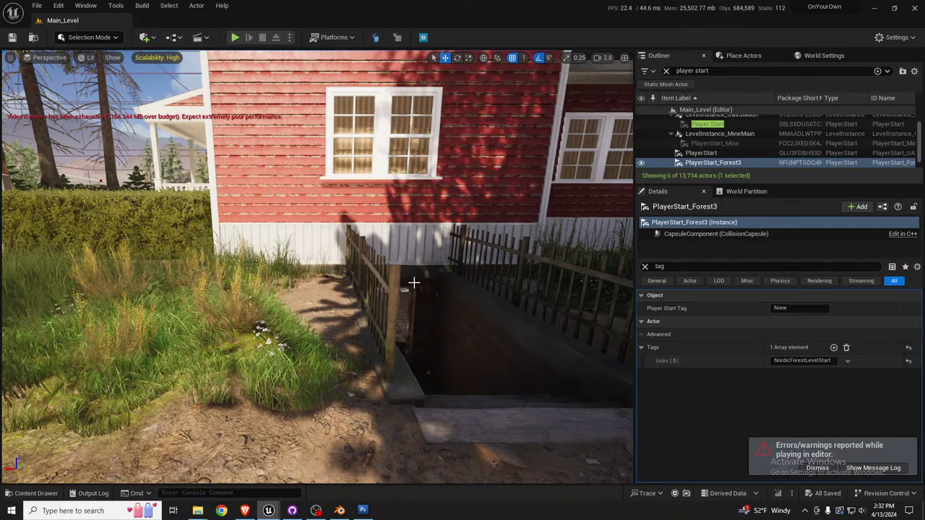
pyautogui.hotkey('alt', 'p')
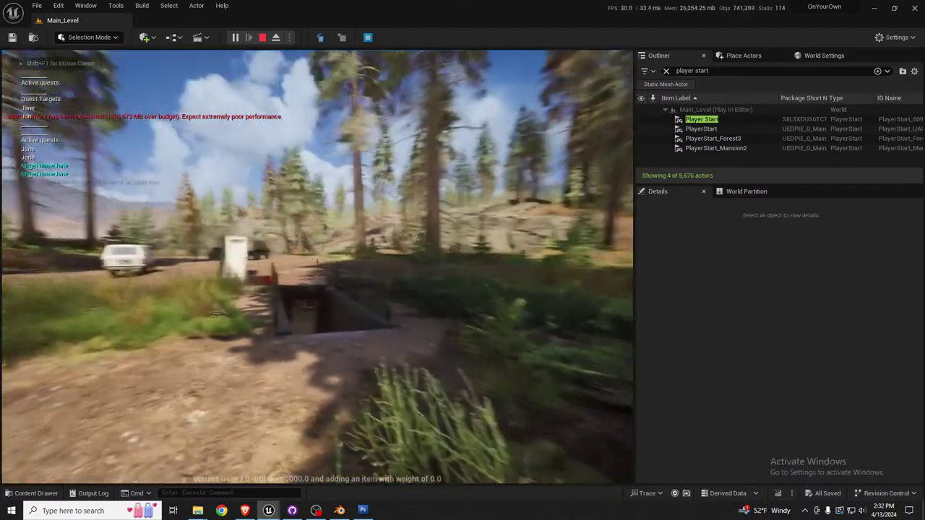
pyautogui.press('w')
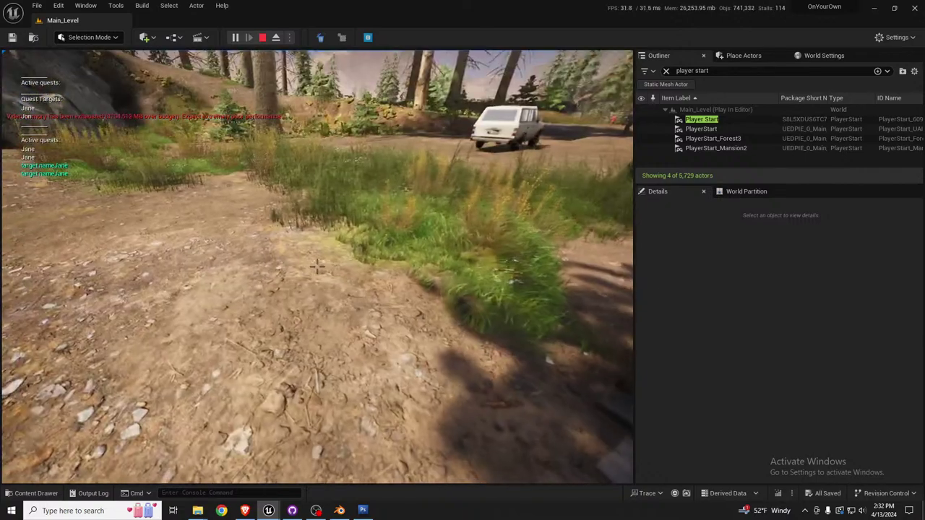
pyautogui.press('s')
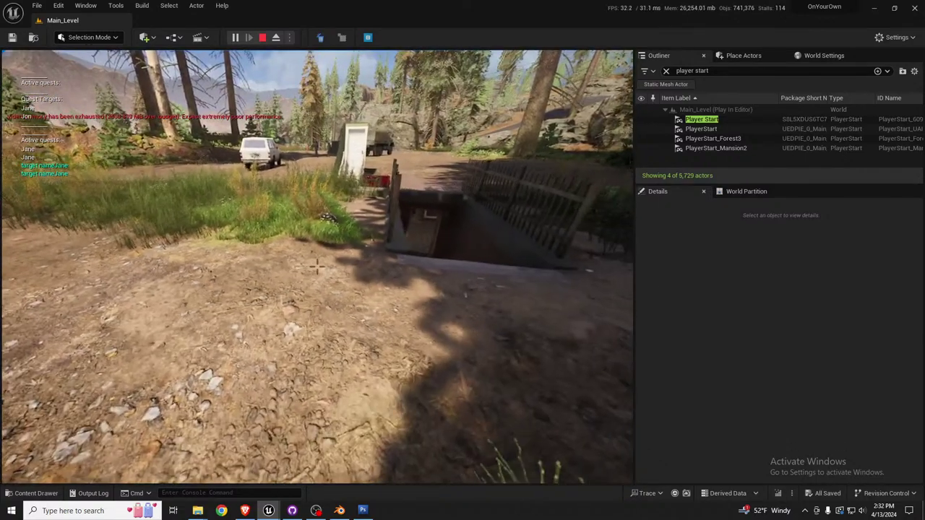
pyautogui.press('s')
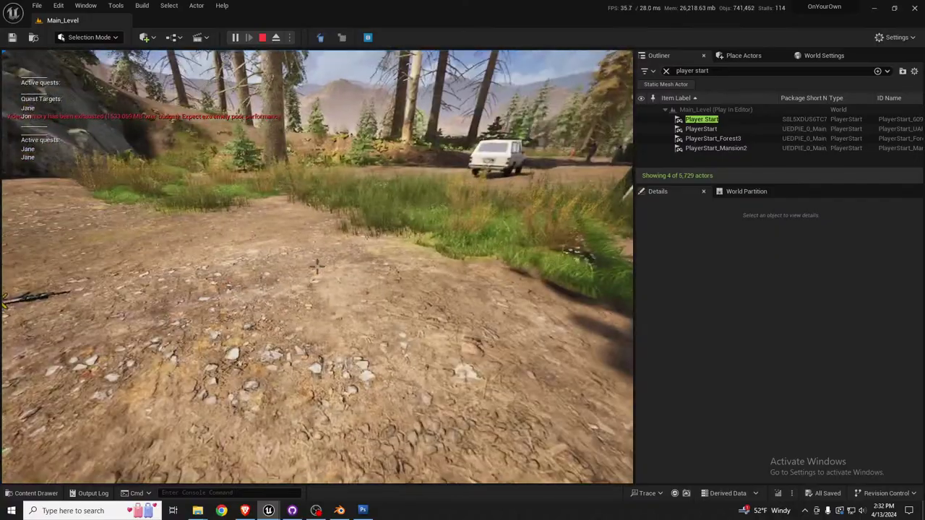
pyautogui.press('w')
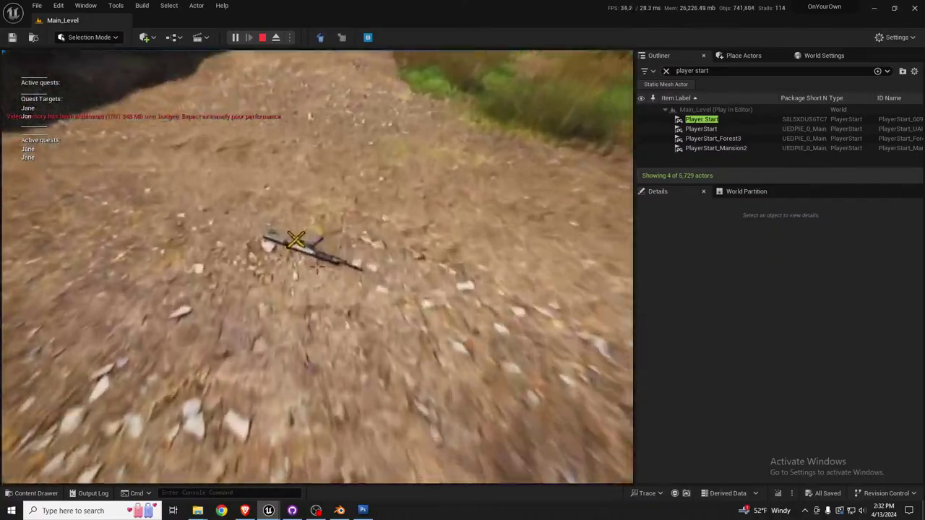
pyautogui.press('e')
pyautogui.press('w')
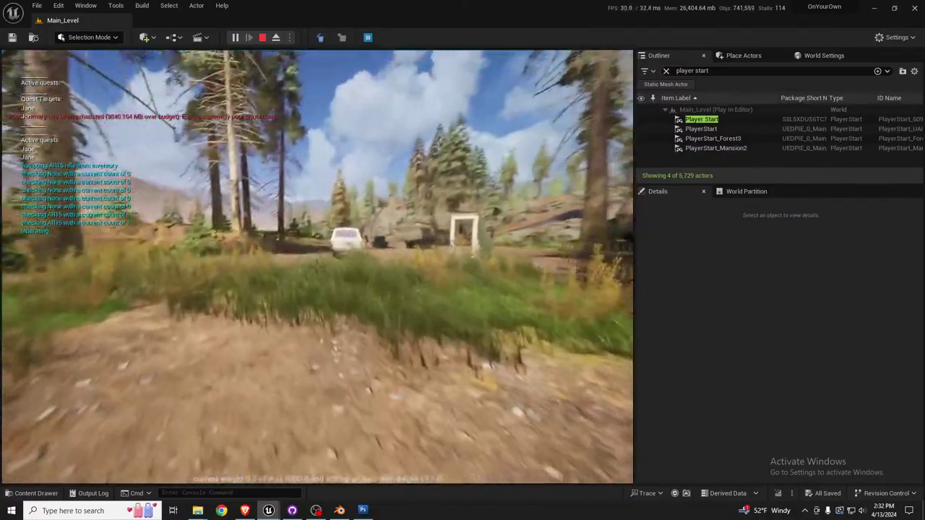
pyautogui.press('w')
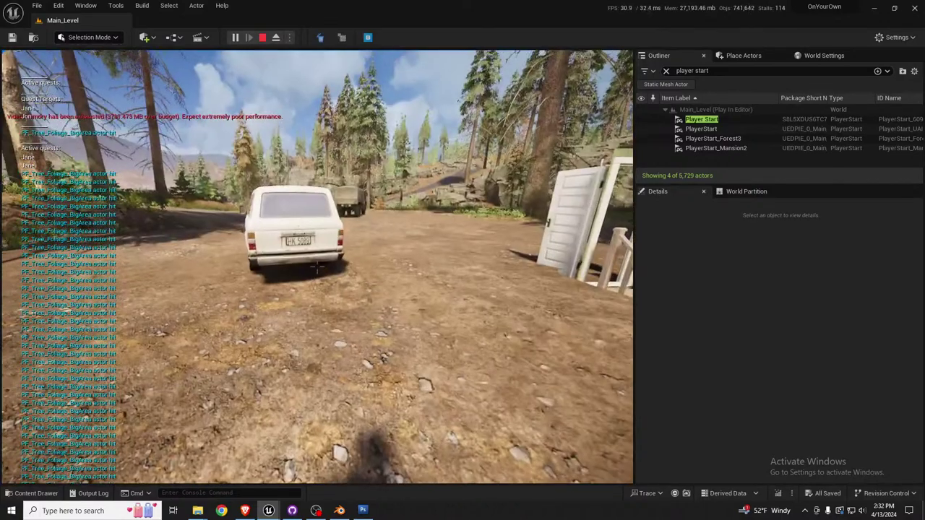
pyautogui.press('Escape')
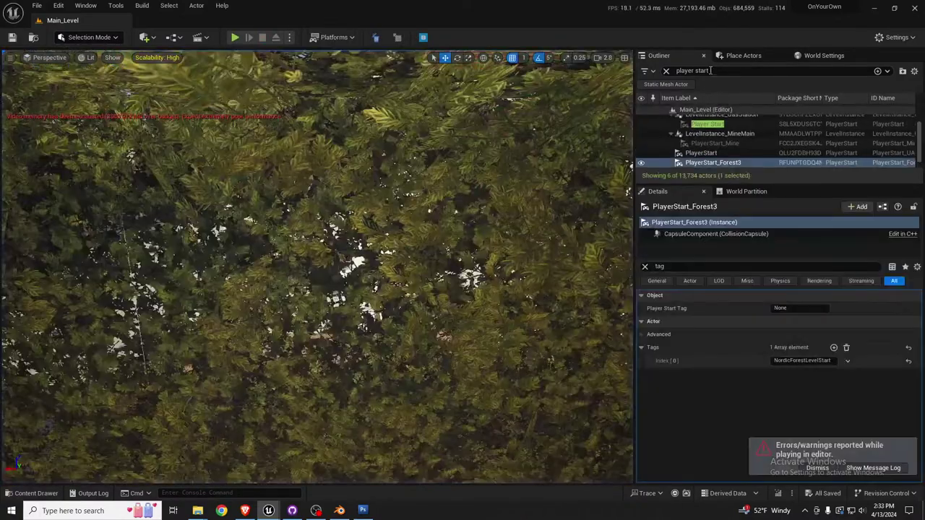
# Filter the Outliner by "pf" and enlarge its list to look for the procedural foliage volumes.
pyautogui.moveTo(713, 70); pyautogui.dragTo(634, 77)
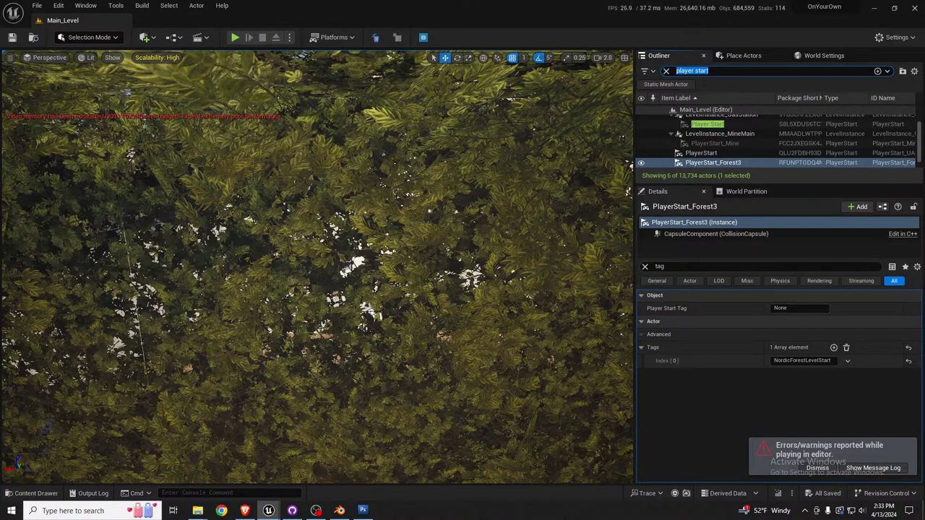
pyautogui.click(633, 165)
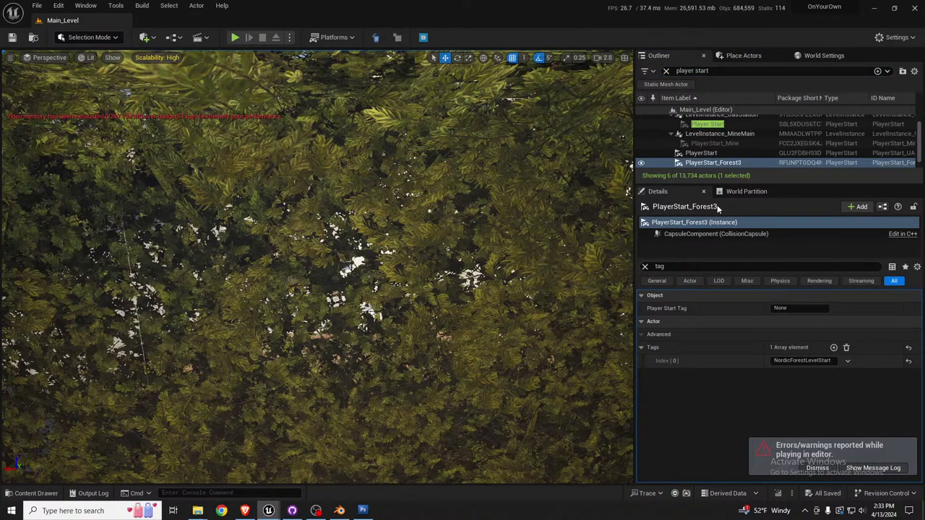
pyautogui.click(691, 70)
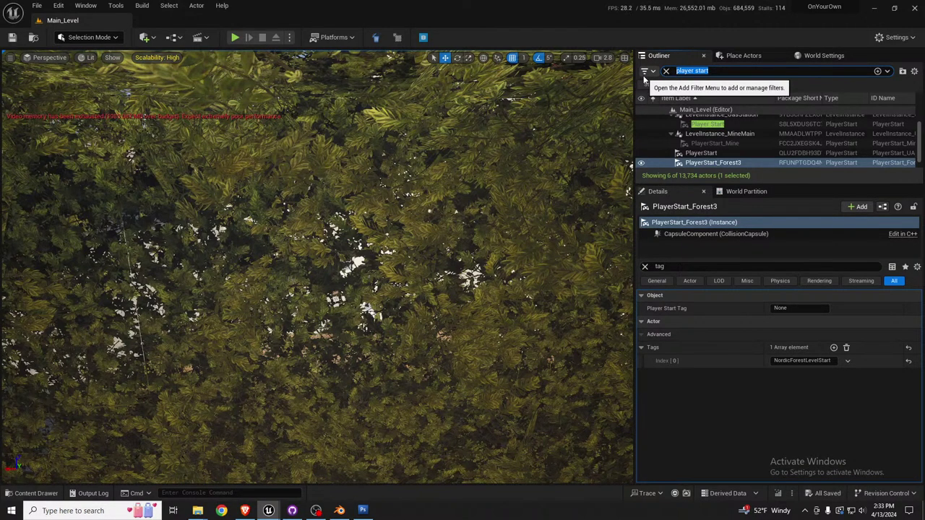
pyautogui.write('pf')
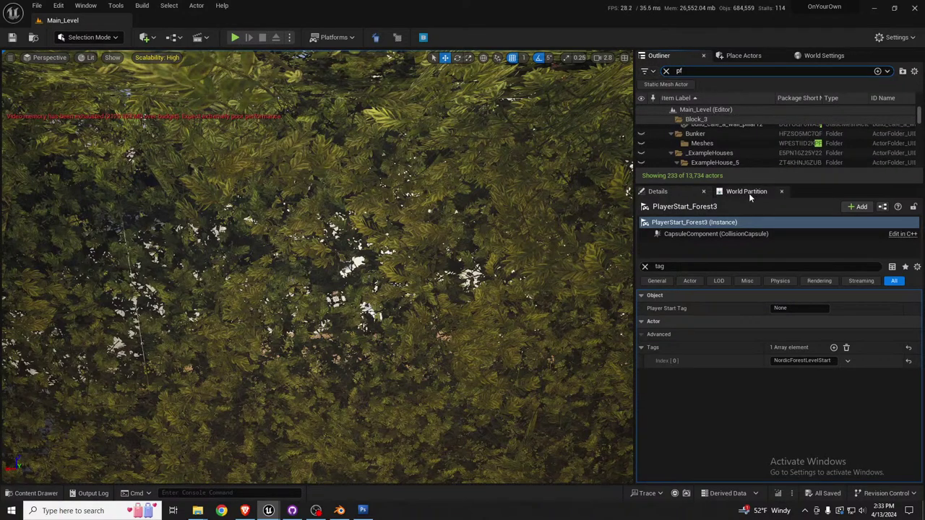
pyautogui.moveTo(759, 186); pyautogui.dragTo(759, 365)
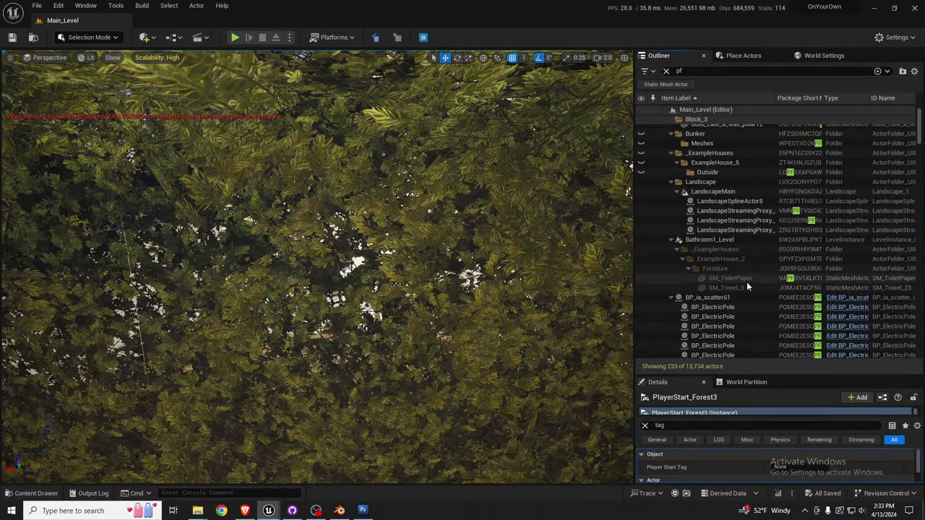
pyautogui.scroll(-8, 747, 282)
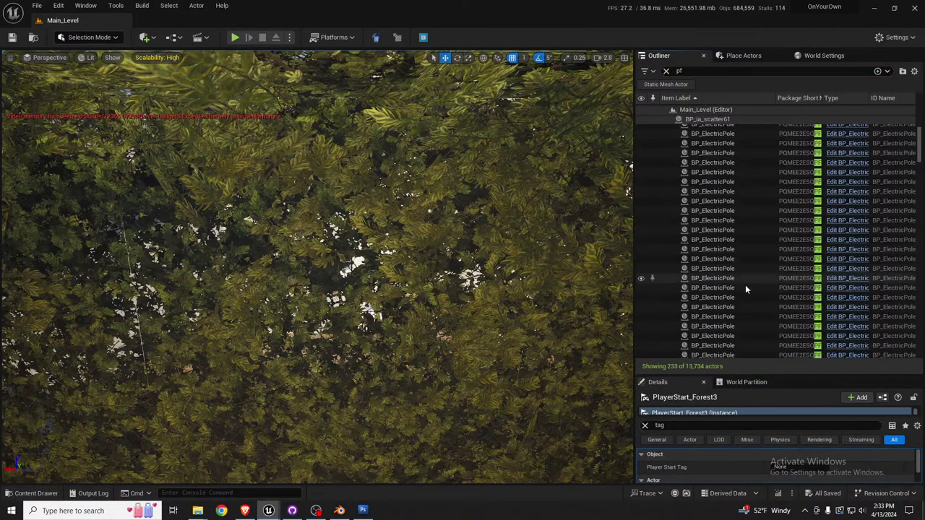
pyautogui.click(683, 70)
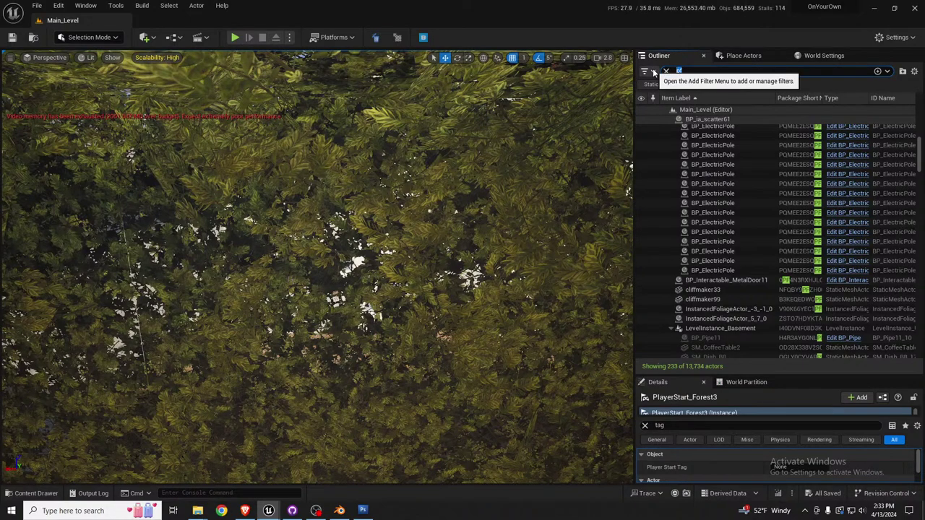
# Select the four volumes from PF_LargeRocks_Foliage through PF_Tree_Foliage_SmallArea and raise them together high above the village.
pyautogui.moveTo(488, 131); pyautogui.dragTo(441, 126, button='right')
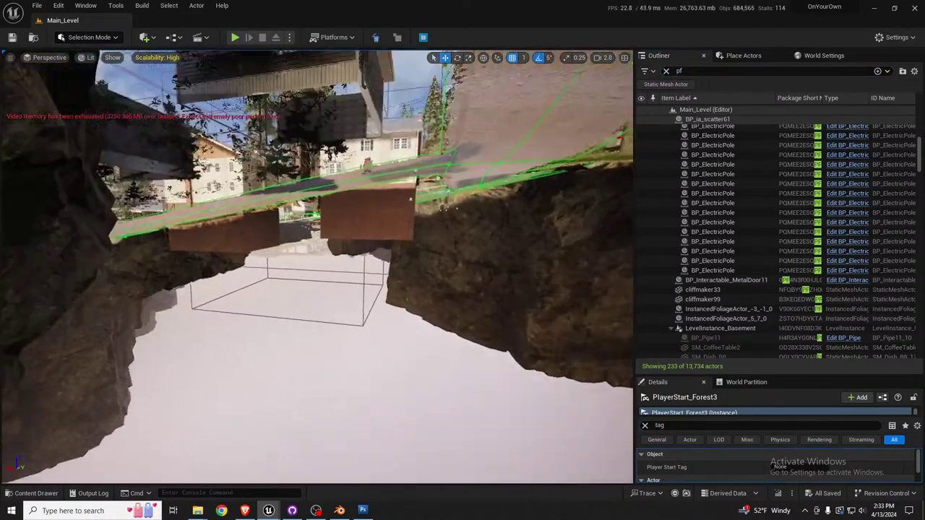
pyautogui.moveTo(415, 180)
pyautogui.mouseDown(button='right')
pyautogui.moveTo(426, 163)
pyautogui.moveTo(434, 169)
pyautogui.moveTo(414, 180)
pyautogui.mouseUp(button='right')
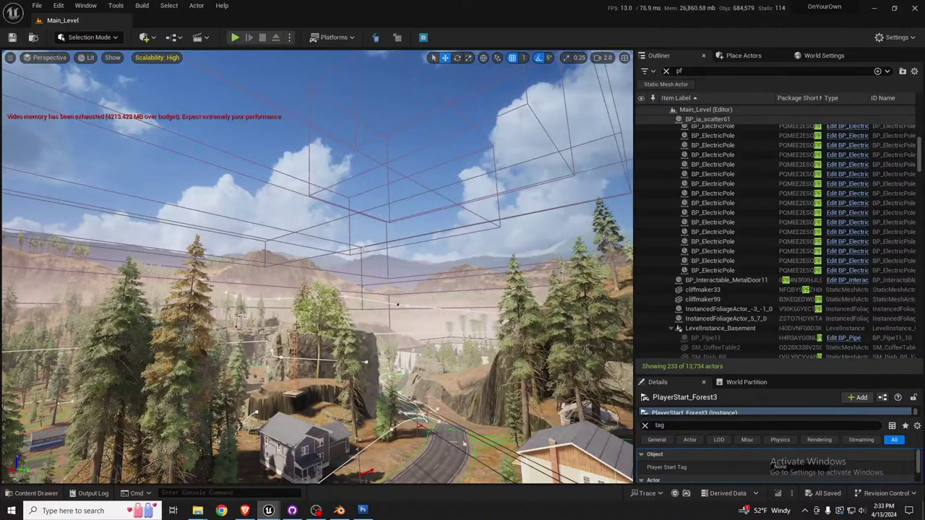
pyautogui.click(360, 262)
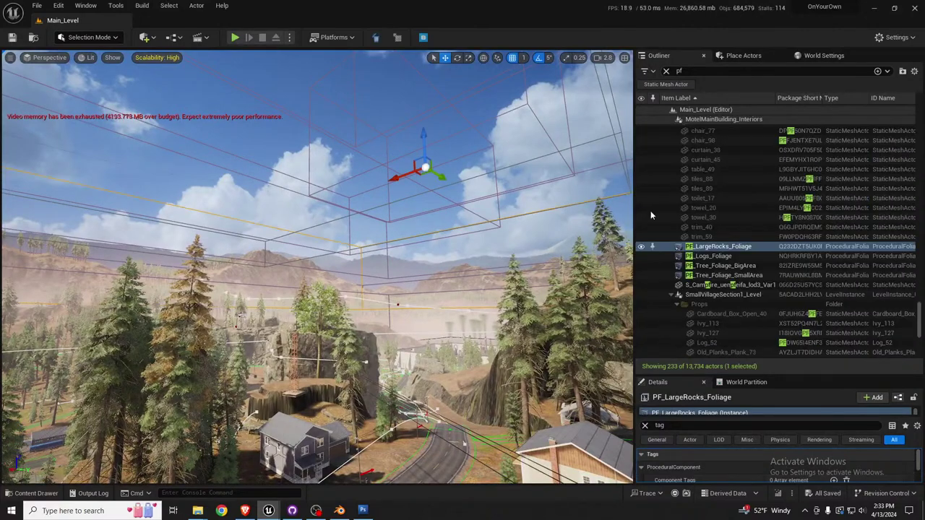
pyautogui.keyDown('shift'); pyautogui.click(734, 276); pyautogui.keyUp('shift')
pyautogui.moveTo(499, 289); pyautogui.dragTo(584, 309, button='right')
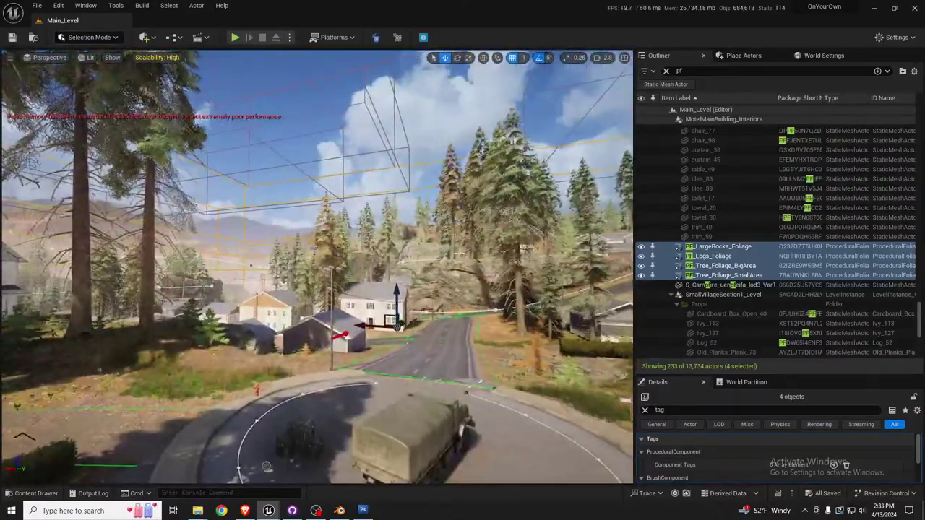
pyautogui.moveTo(396, 300); pyautogui.dragTo(428, 58)
pyautogui.moveTo(430, 112); pyautogui.dragTo(433, 86, button='right')
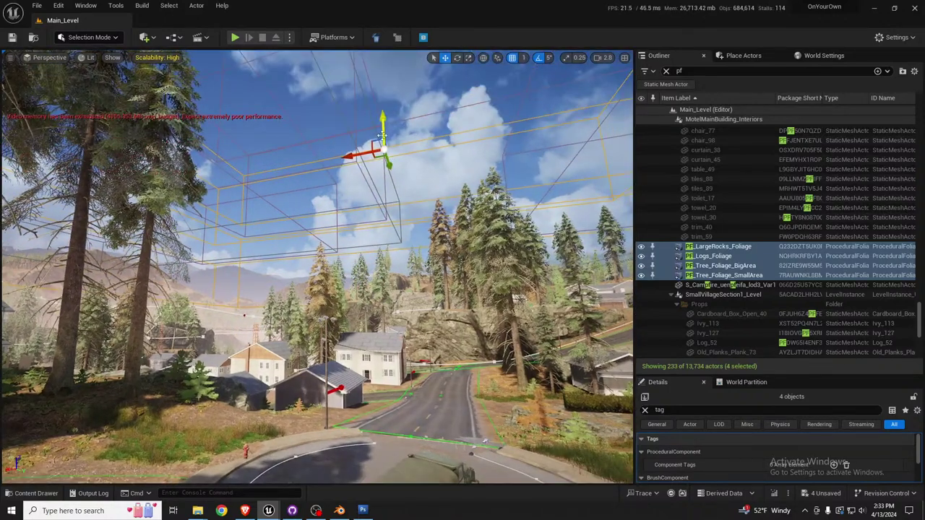
pyautogui.moveTo(383, 135); pyautogui.dragTo(380, 52)
pyautogui.moveTo(379, 54); pyautogui.dragTo(380, 55, button='right')
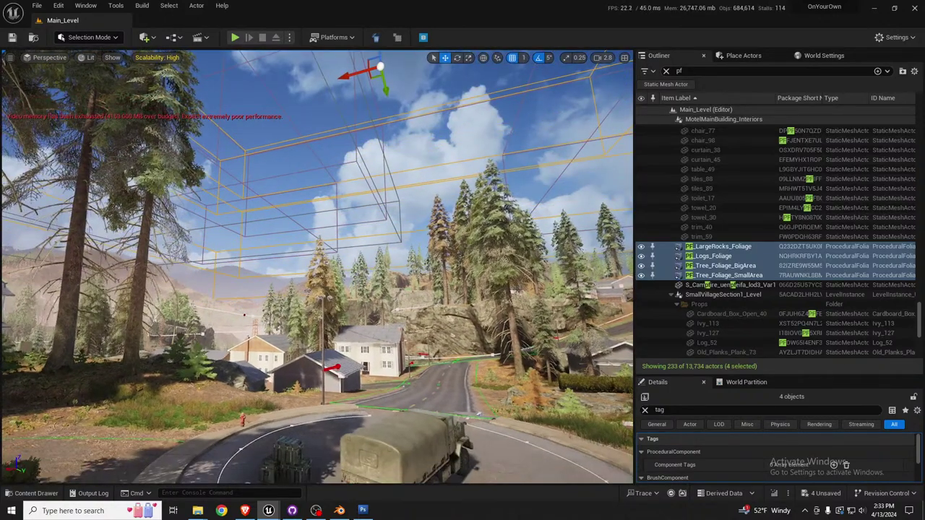
pyautogui.moveTo(465, 259); pyautogui.dragTo(495, 305, button='right')
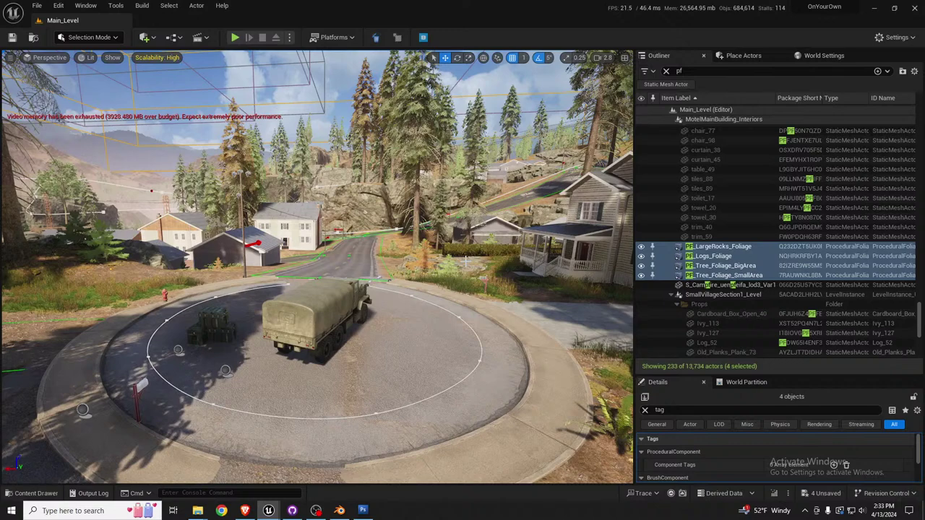
# Playtest Main_Level again, pick up the rifle and shoot the soldiers around the army truck and green crates.
pyautogui.hotkey('alt', 'p')
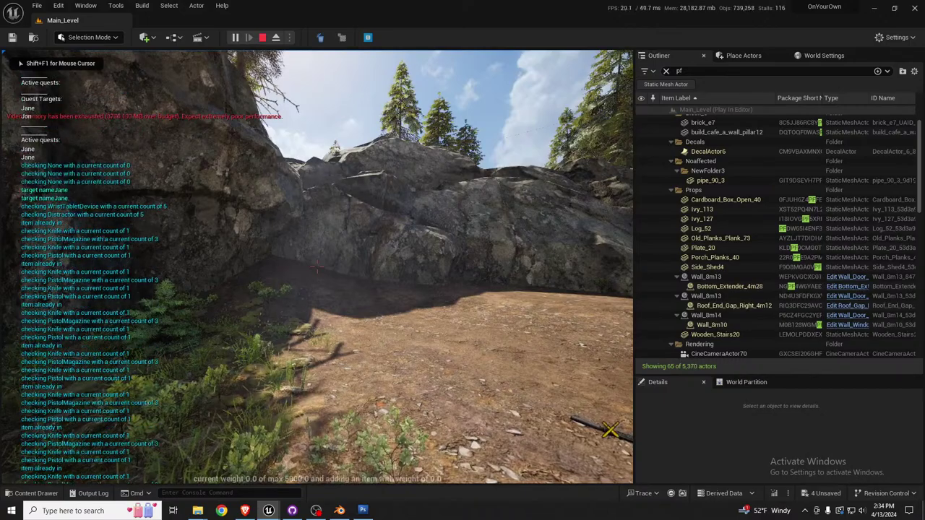
pyautogui.press('w')
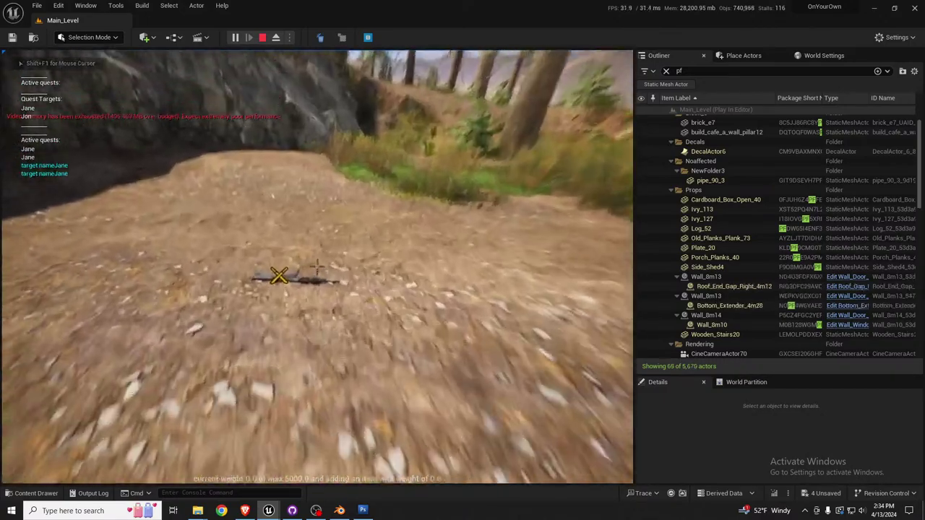
pyautogui.press('e')
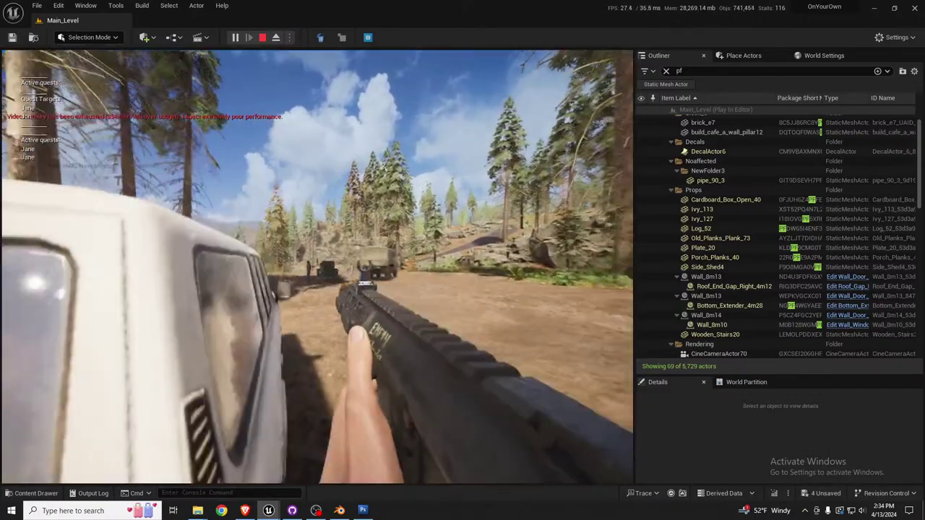
pyautogui.rightClick(316, 267)
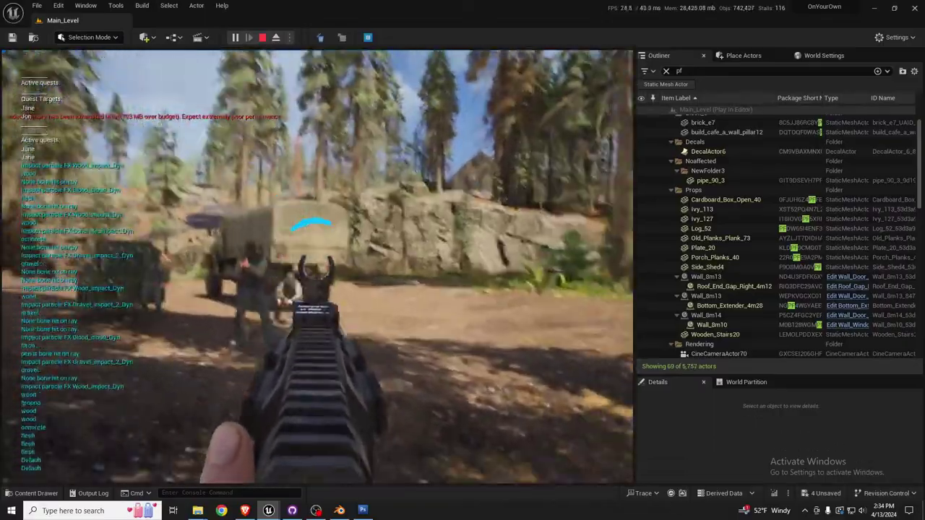
pyautogui.press('a')
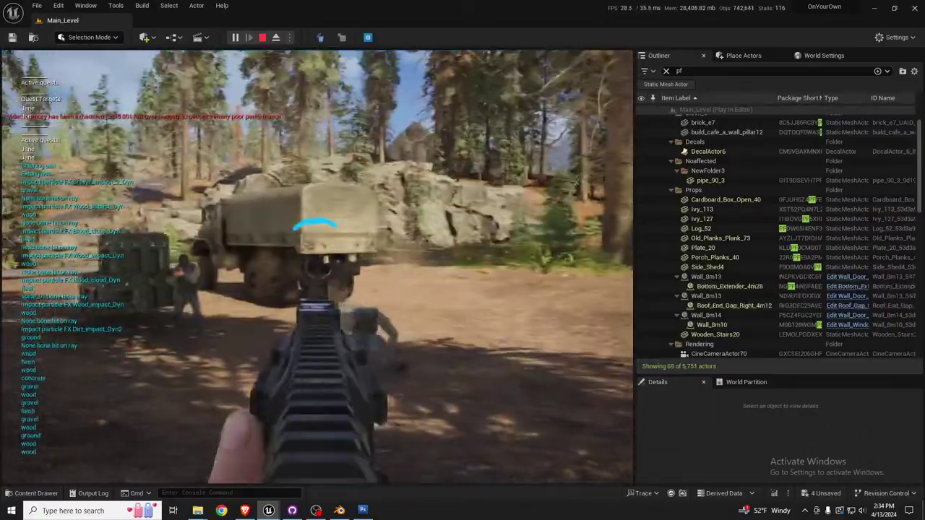
pyautogui.press('a')
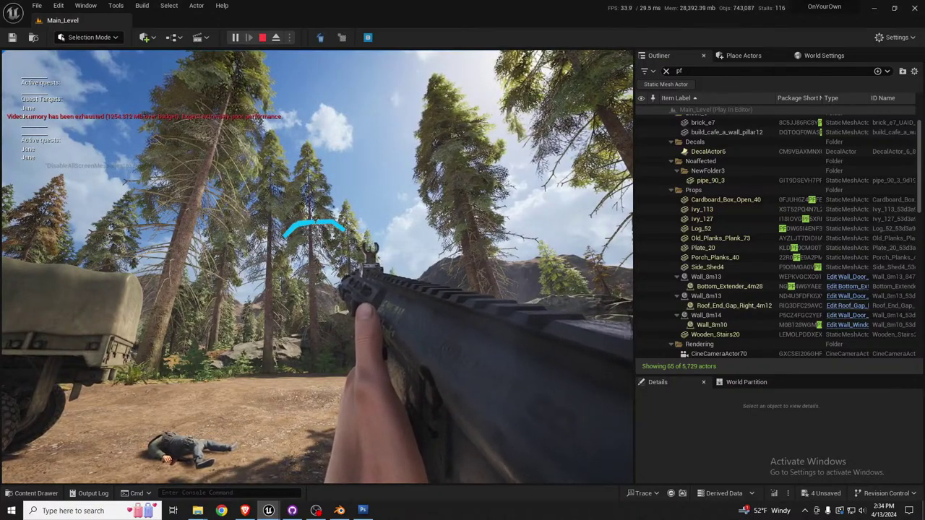
# Walk around the fallen soldiers and green crates to inspect the clearing, and stop the game.
pyautogui.press('s')
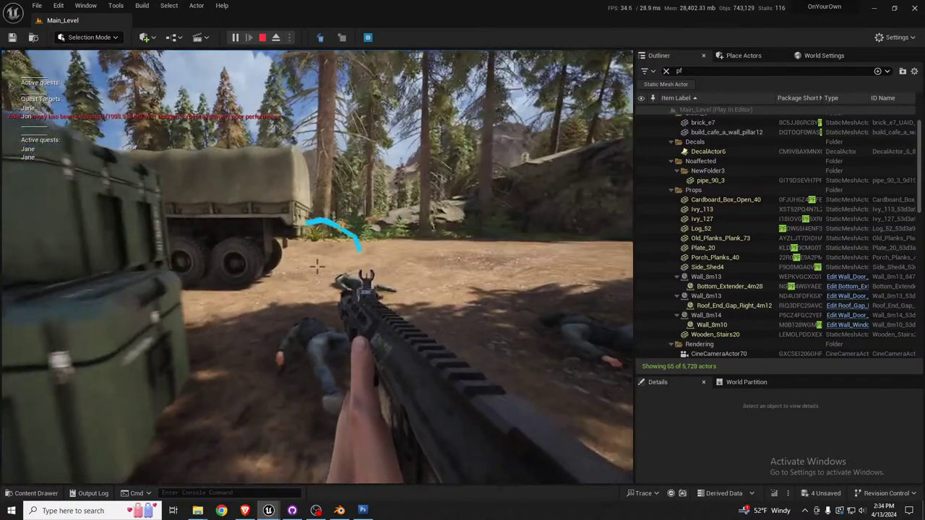
pyautogui.press('d')
pyautogui.press('w')
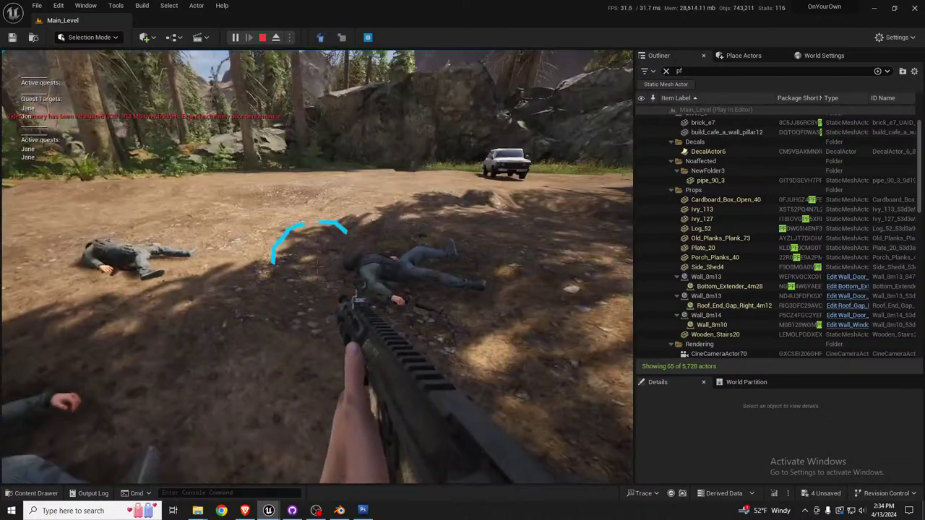
pyautogui.press('s')
pyautogui.press('w')
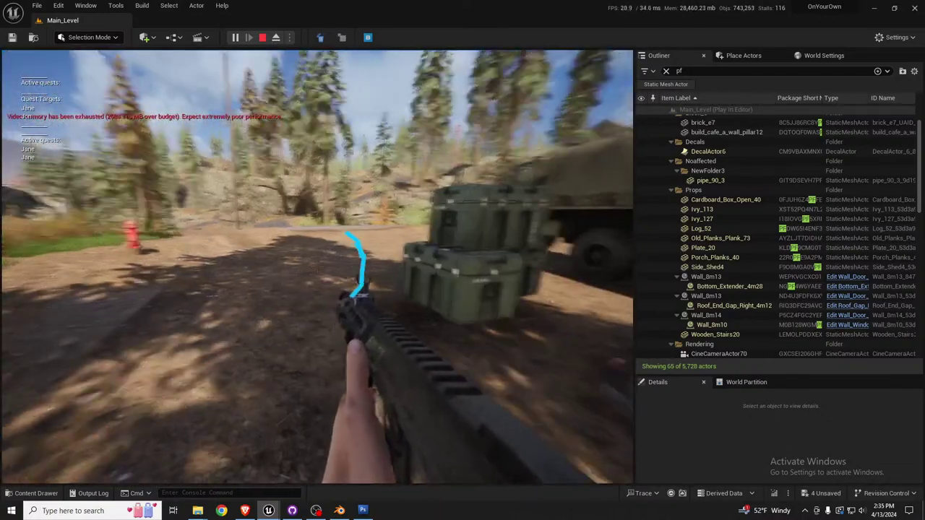
pyautogui.hotkey('shift', 'F1')
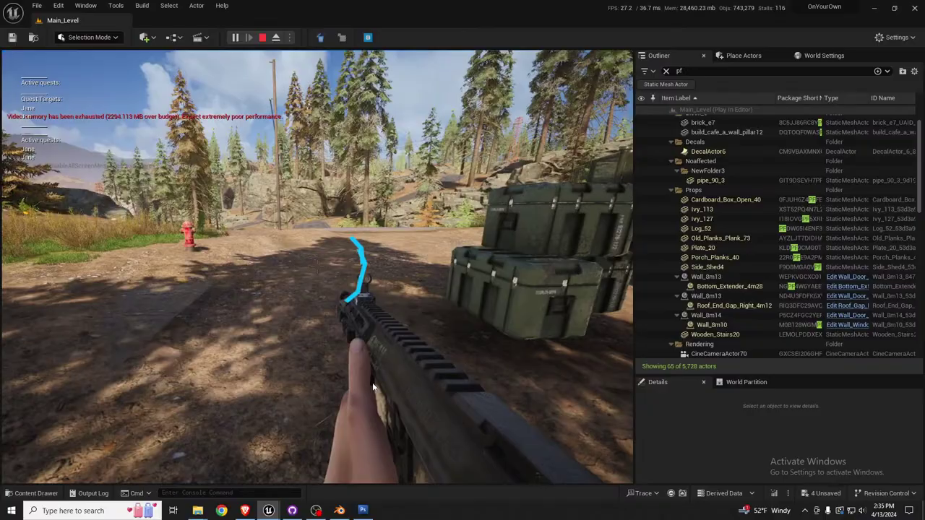
pyautogui.press('Escape')
# Clear the "pf" filter from the Outliner.
pyautogui.press('s')
pyautogui.moveTo(319, 267); pyautogui.dragTo(315, 286, button='right')
pyautogui.press('w')
pyautogui.moveTo(392, 369)
pyautogui.mouseDown(button='right')
pyautogui.moveTo(412, 391)
pyautogui.moveTo(416, 383)
pyautogui.moveTo(392, 369)
pyautogui.mouseUp(button='right')
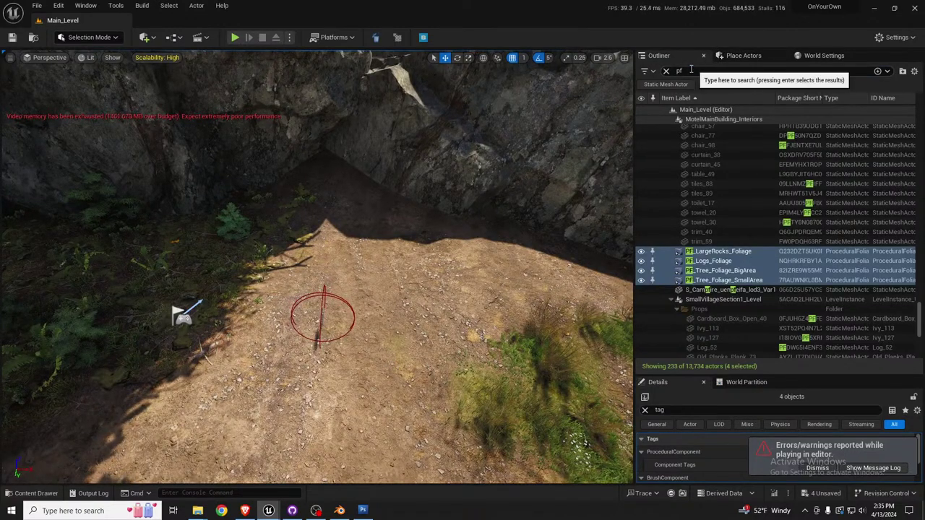
pyautogui.click(665, 70)
# Search the placeable actors for "bow" and place BP_Interactable_Equip_Bow on the dirt beside the rifle near the player start.
pyautogui.click(743, 56)
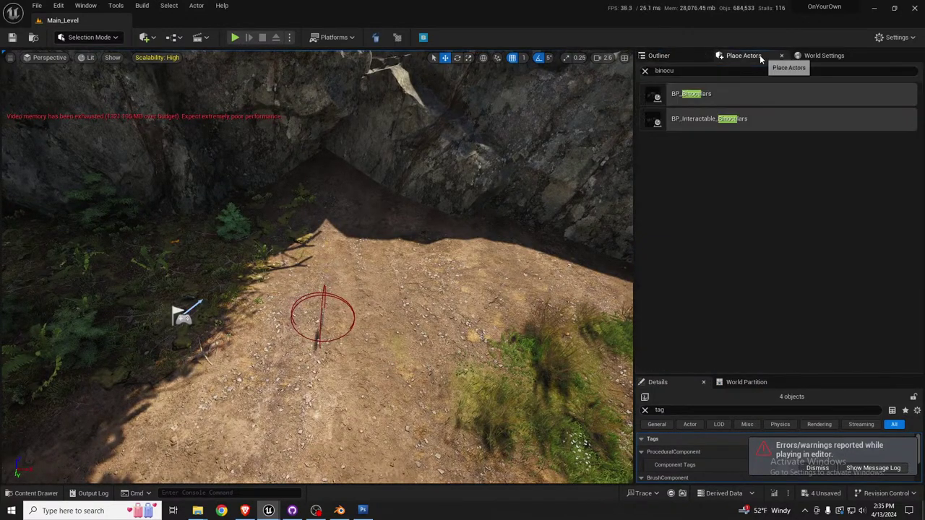
pyautogui.click(665, 70)
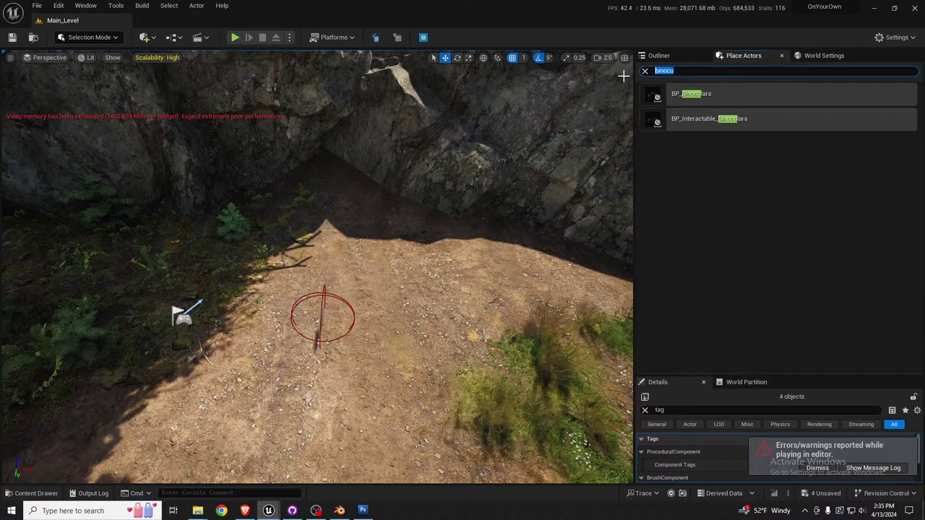
pyautogui.write('bo')
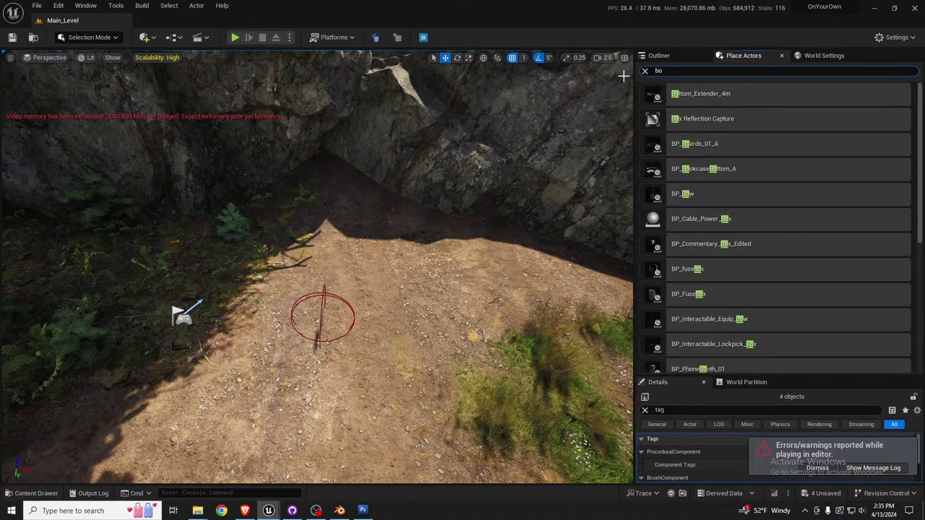
pyautogui.write('w')
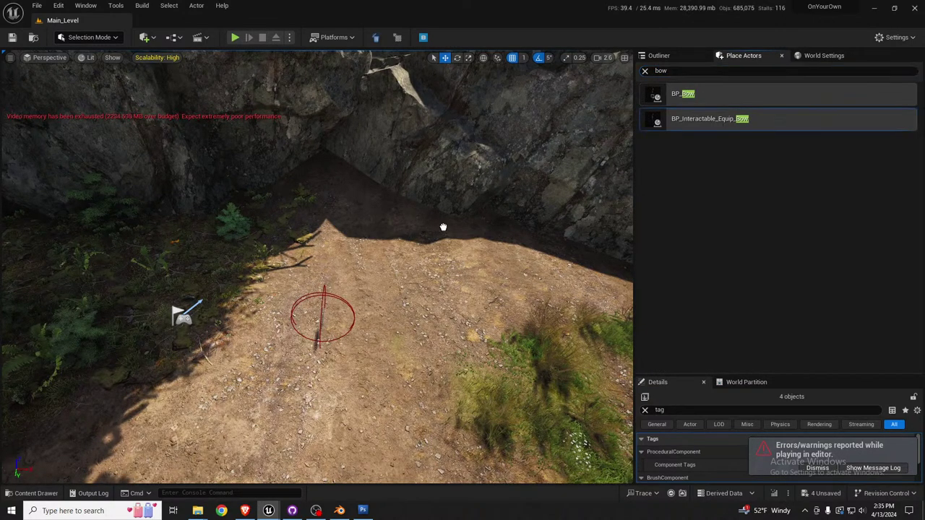
pyautogui.moveTo(443, 227); pyautogui.dragTo(301, 358)
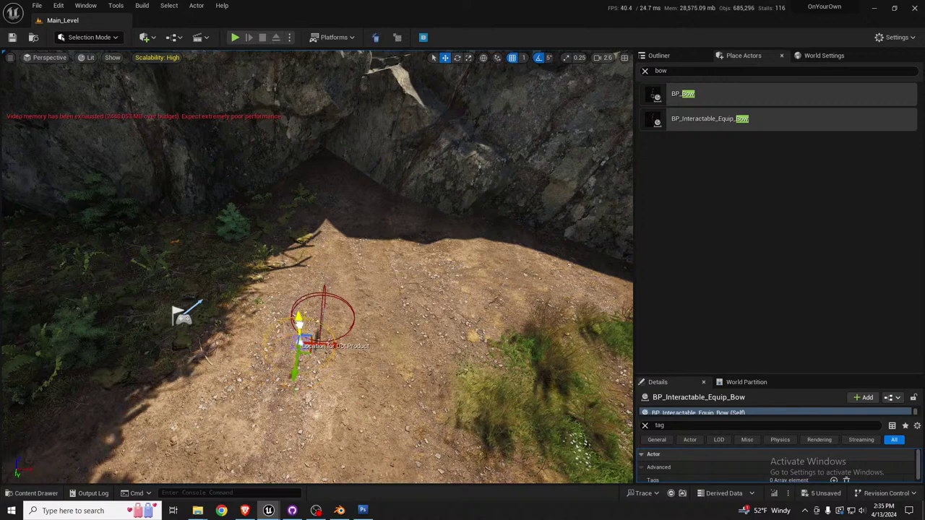
# Clear the "tag" filter from the bow's details and disable its Physics Enabled option.
pyautogui.moveTo(764, 377); pyautogui.dragTo(764, 237)
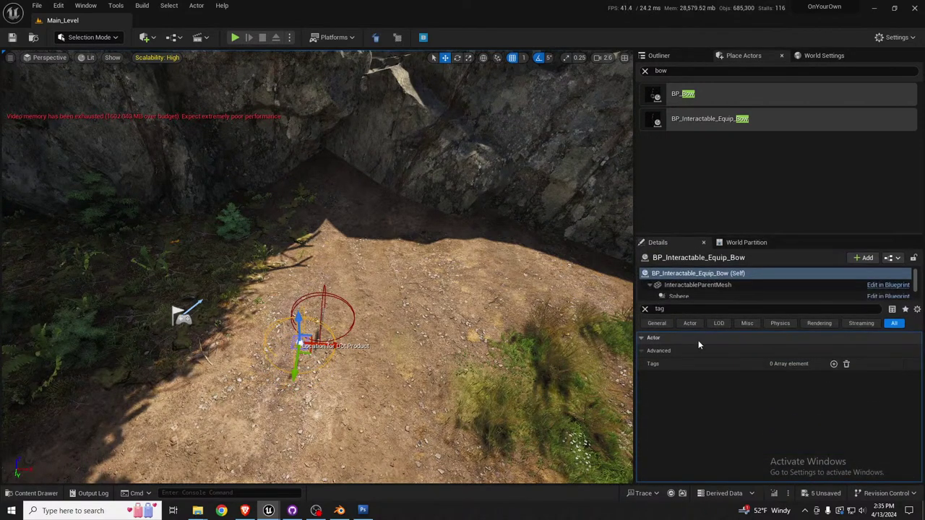
pyautogui.click(645, 308)
pyautogui.scroll(-5, 813, 409)
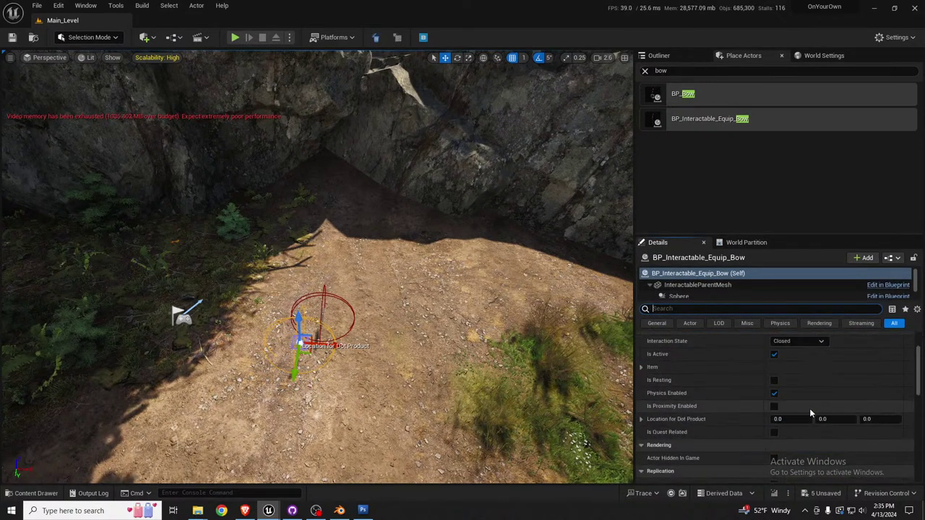
pyautogui.click(775, 393)
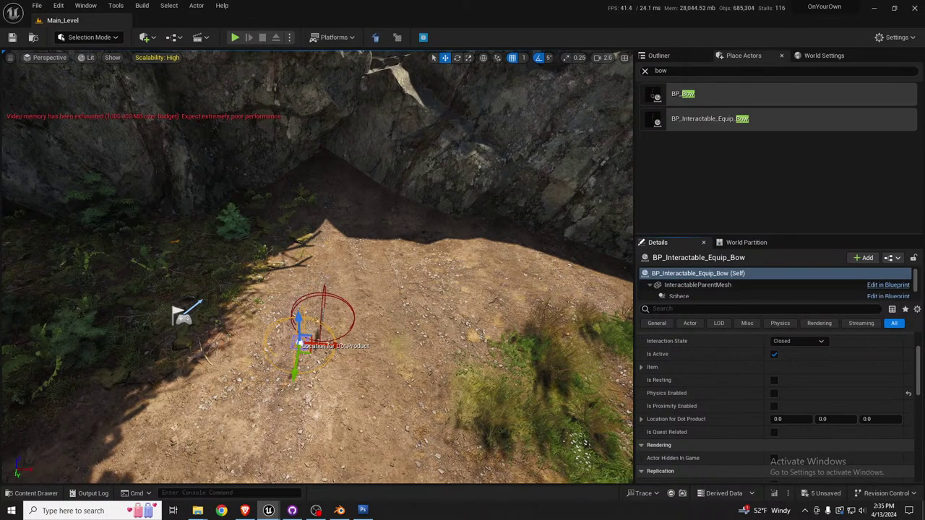
# Playtest Main_Level, pick up the bow from the dirt and equip it.
pyautogui.moveTo(417, 278); pyautogui.dragTo(443, 272, button='right')
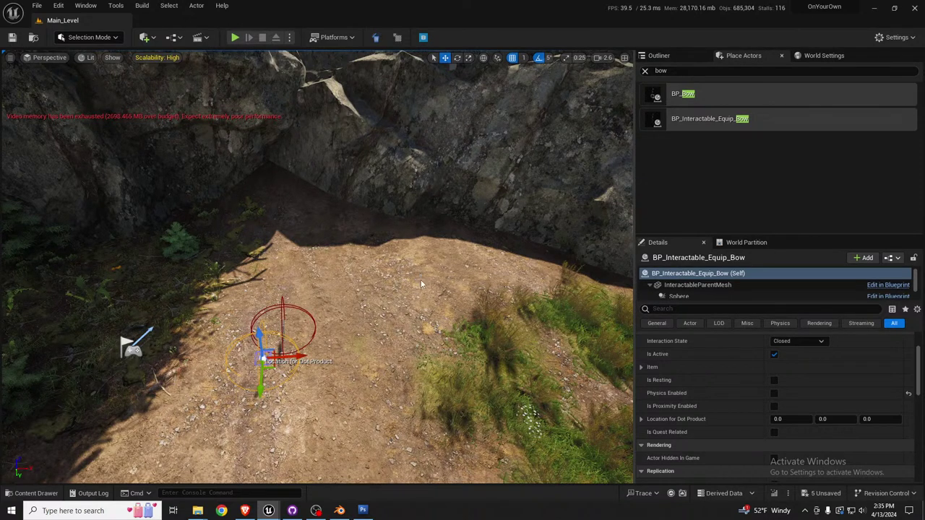
pyautogui.hotkey('alt', 'p')
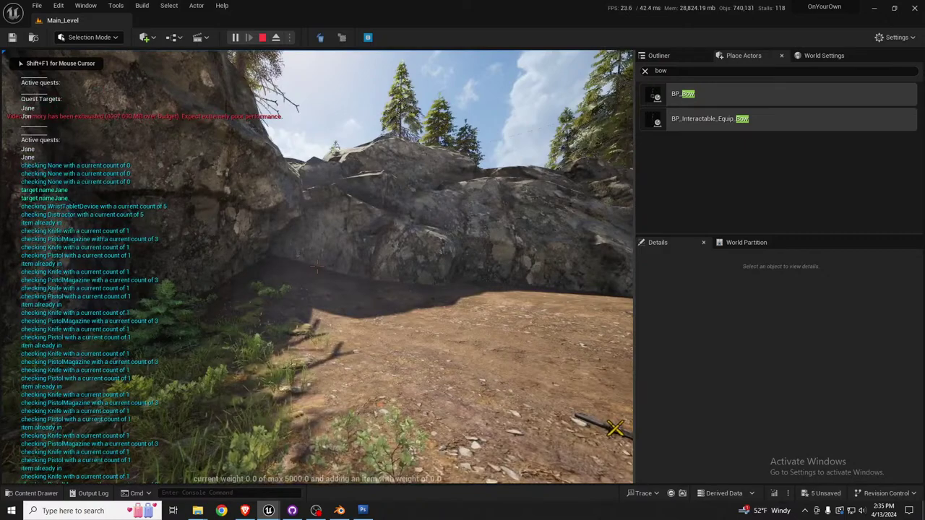
pyautogui.press('w')
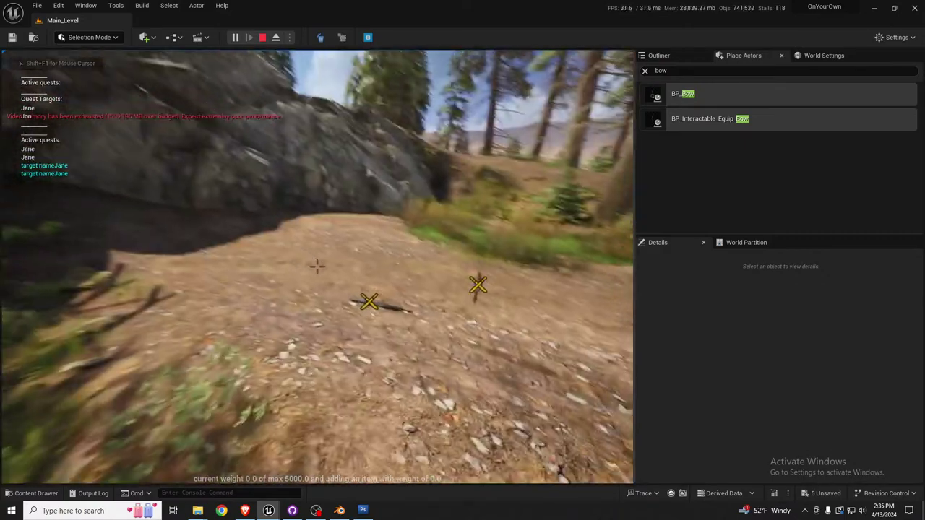
pyautogui.press('e')
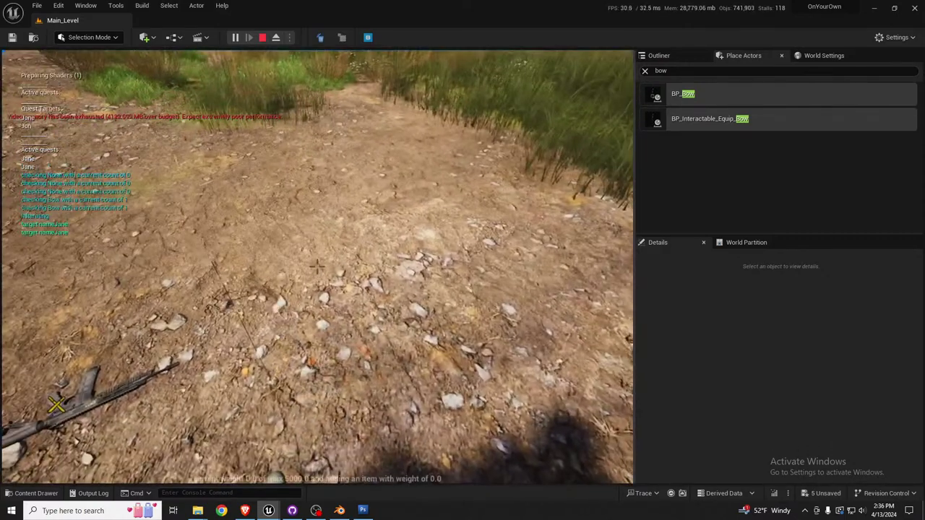
pyautogui.press('1')
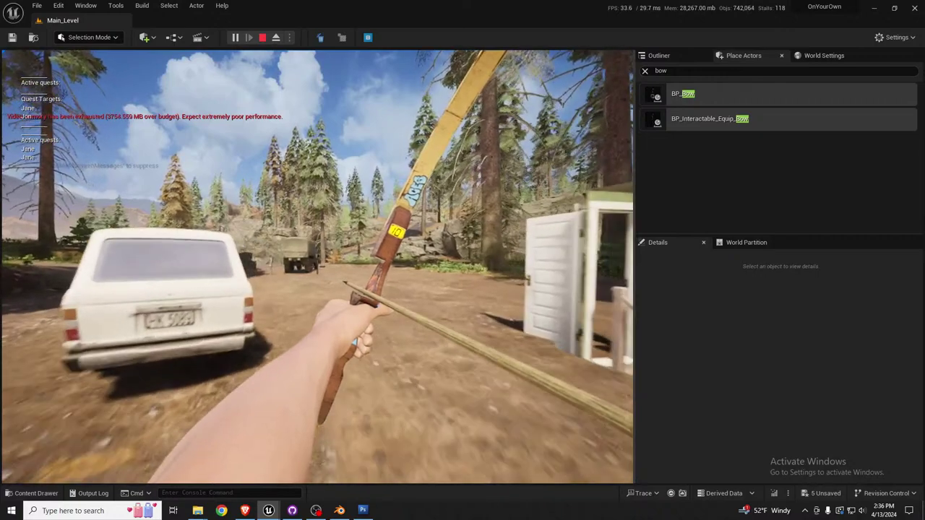
# Approach the soldiers around the army truck, test shooting arrows with the bow, and stop the game.
pyautogui.press('w')
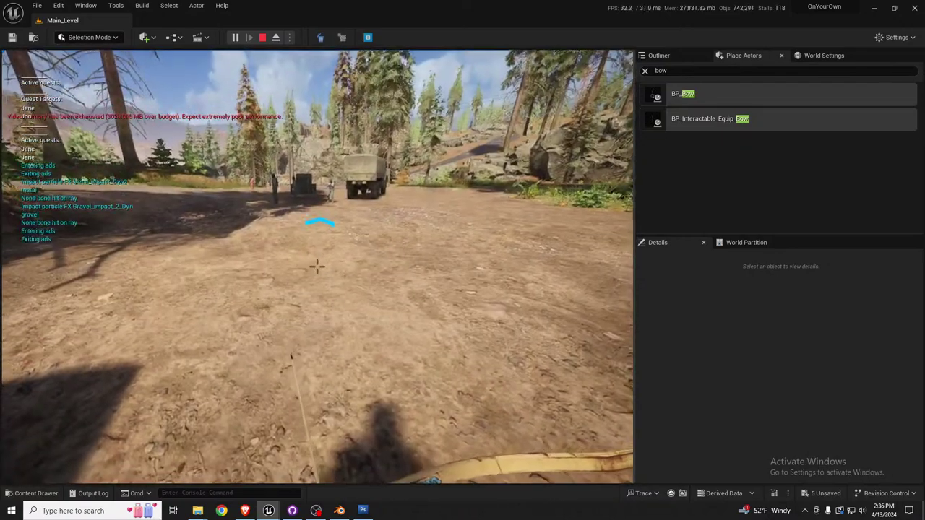
pyautogui.click(317, 266)
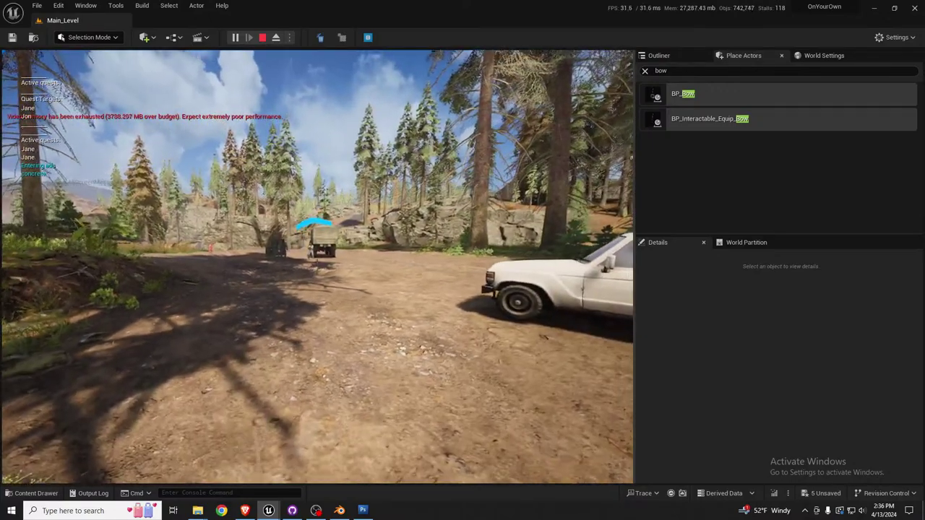
pyautogui.press('w')
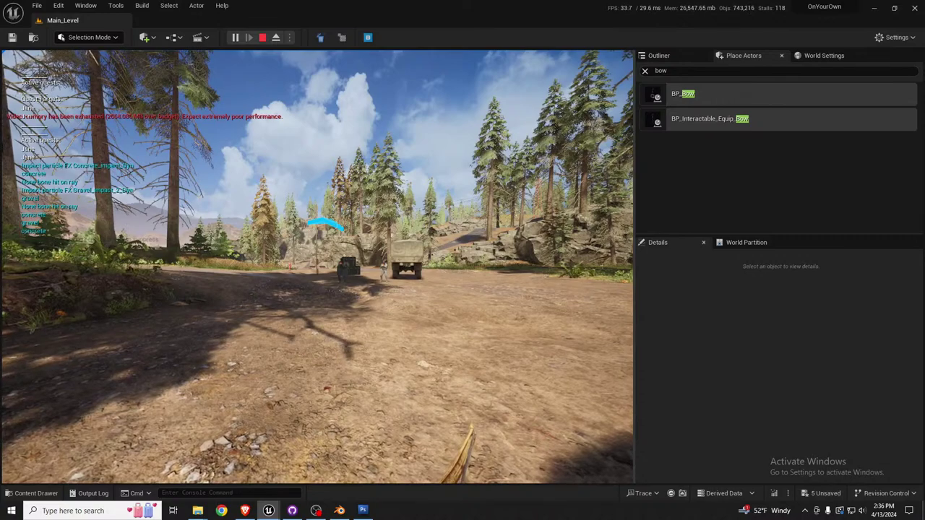
pyautogui.press('a')
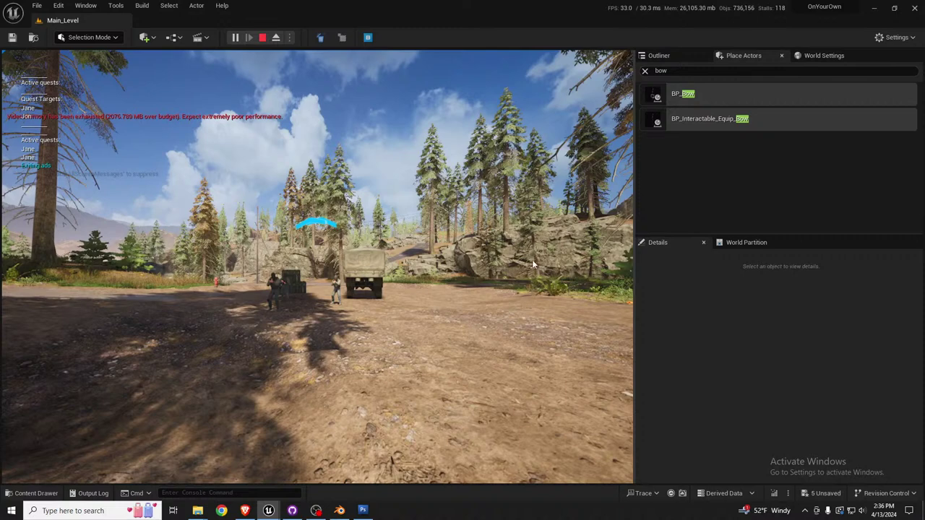
pyautogui.press('Escape')
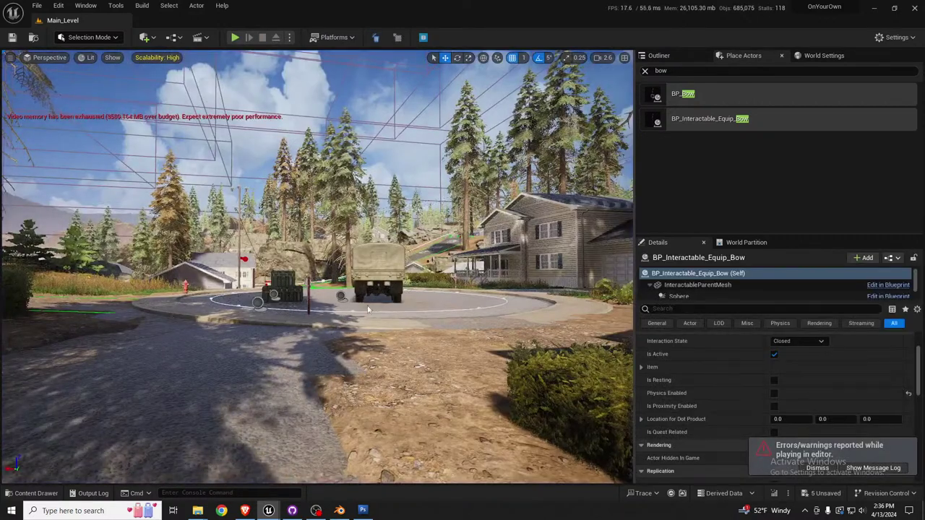
# Move the enemy spawner between the crates and army truck to the truck's far side, and select the spawner beside the crates.
pyautogui.moveTo(368, 310); pyautogui.dragTo(377, 316, button='right')
pyautogui.click(332, 288)
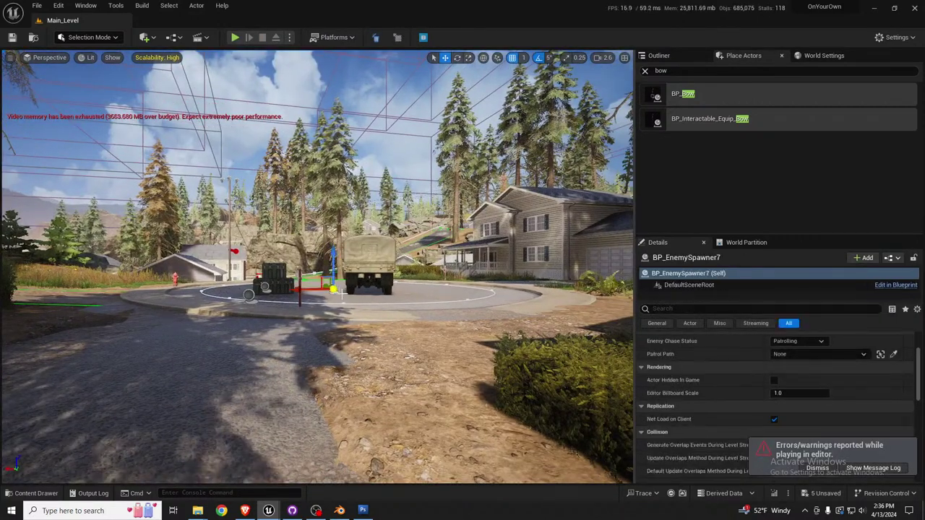
pyautogui.moveTo(305, 291); pyautogui.dragTo(355, 289)
pyautogui.click(248, 295)
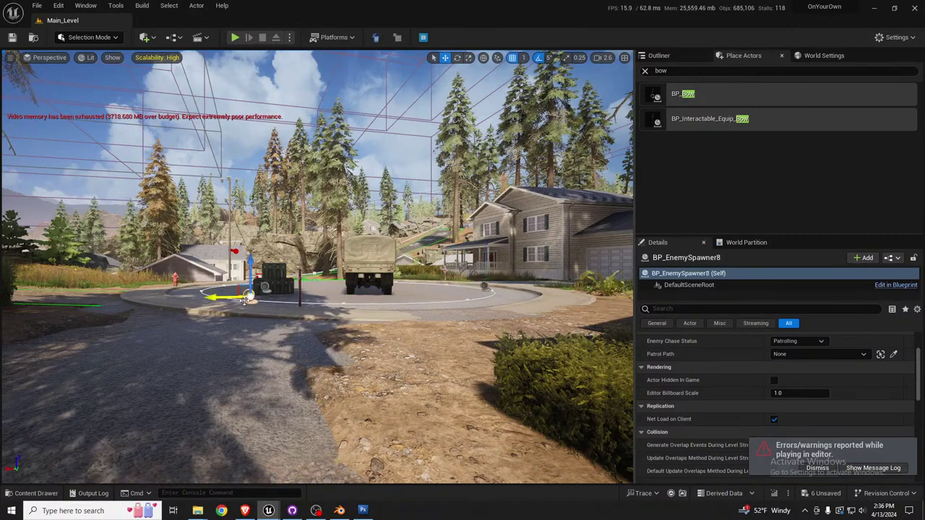